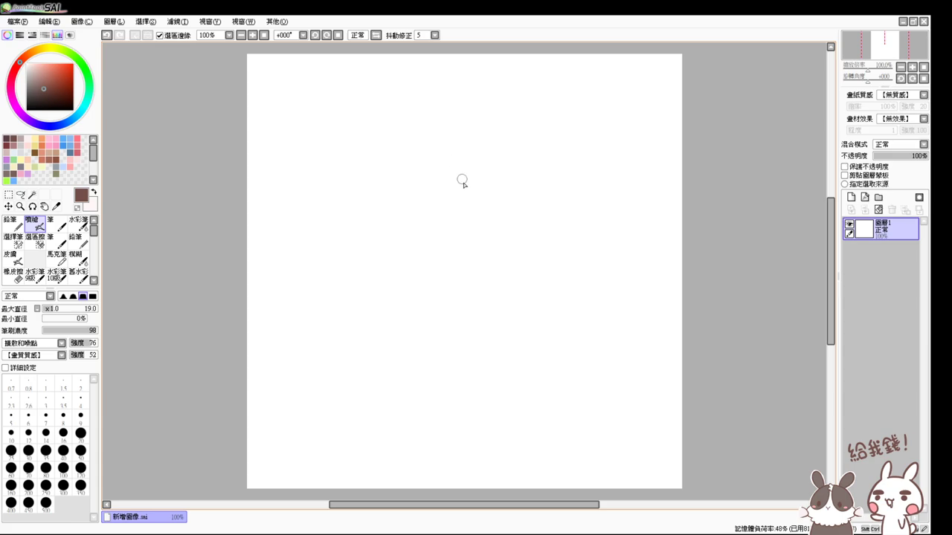
# - Raise the brush size from 19 to 25, then test it with a stroke and undo it
pyautogui.moveTo(463, 181); pyautogui.dragTo(465, 206)
pyautogui.moveTo(465, 152); pyautogui.dragTo(447, 284)
pyautogui.hotkey('ctrl', 'z')
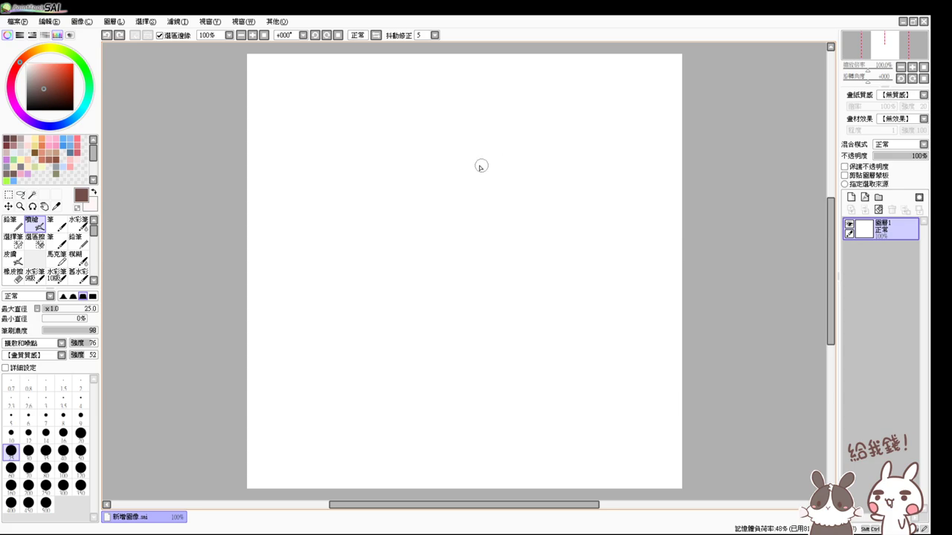
pyautogui.moveTo(463, 174); pyautogui.dragTo(451, 247)
pyautogui.hotkey('ctrl', 'z')
pyautogui.moveTo(413, 189); pyautogui.dragTo(409, 222)
pyautogui.hotkey('ctrl', 'z')
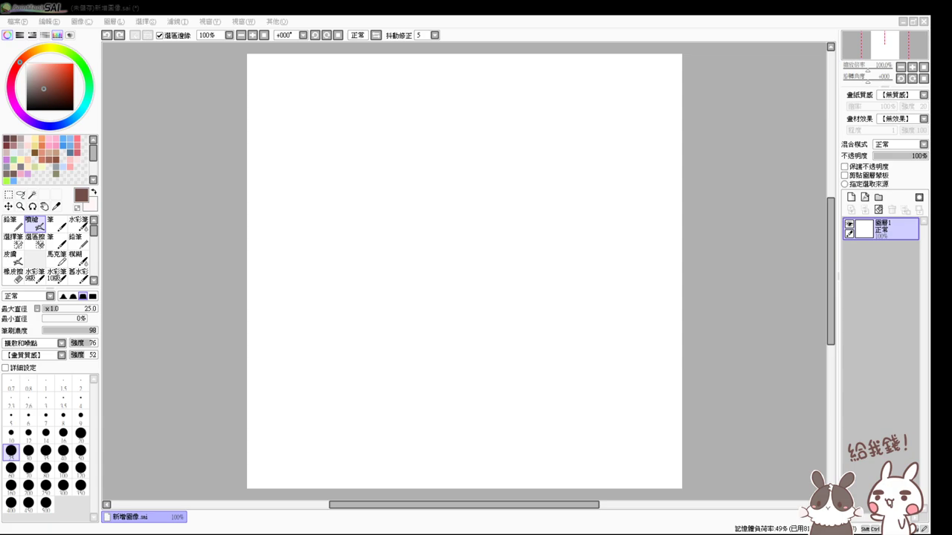
pyautogui.click(196, 304)
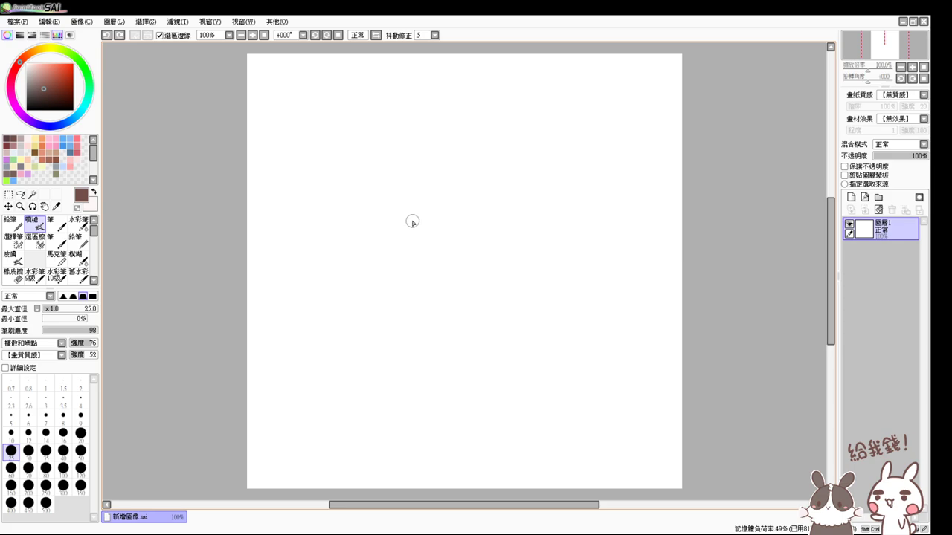
# - Zoom in and try sketching the left edge of the face, undoing several attempts
pyautogui.scroll(2, 415, 224)
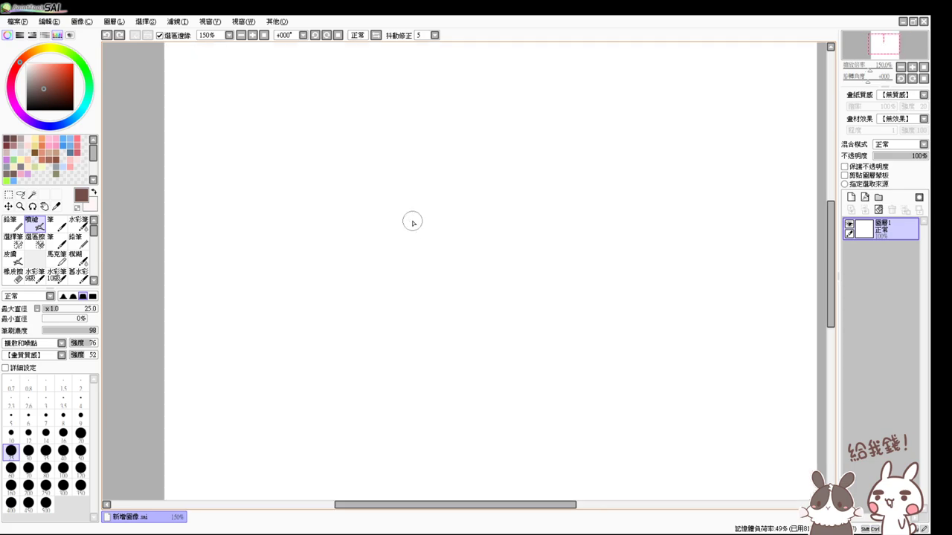
pyautogui.moveTo(548, 198)
pyautogui.mouseDown()
pyautogui.moveTo(459, 249)
pyautogui.moveTo(480, 273)
pyautogui.mouseUp()
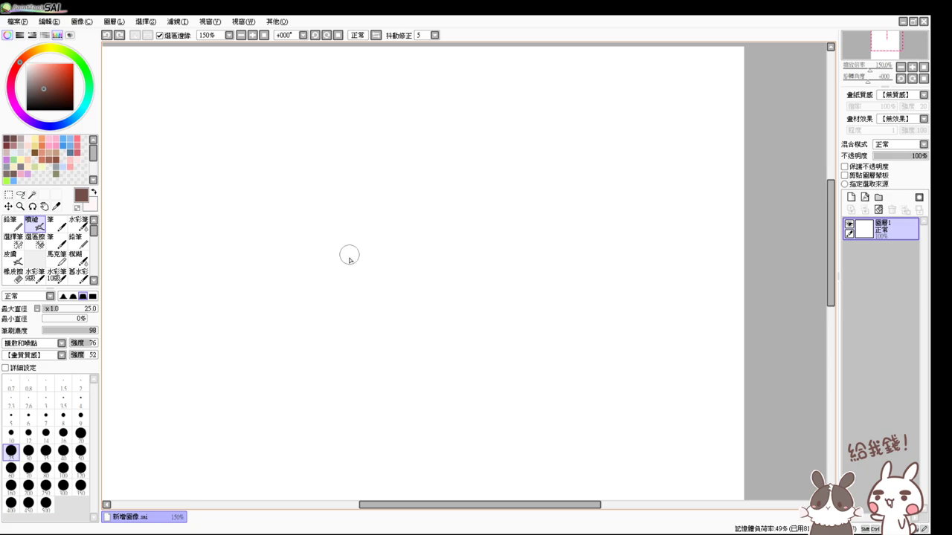
pyautogui.moveTo(354, 209); pyautogui.dragTo(331, 297)
pyautogui.hotkey('ctrl', 'z')
pyautogui.click(241, 35)
pyautogui.moveTo(387, 260); pyautogui.dragTo(378, 329)
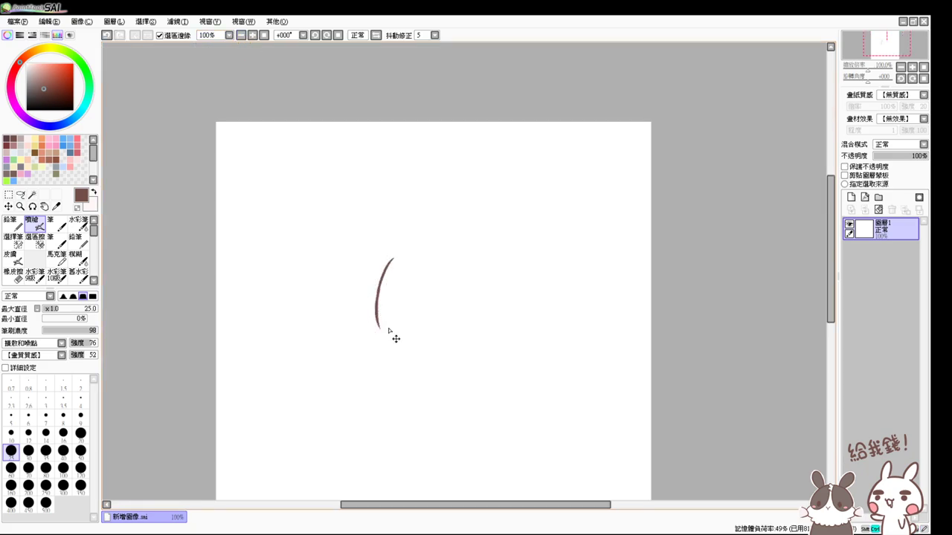
pyautogui.hotkey('ctrl', 'z')
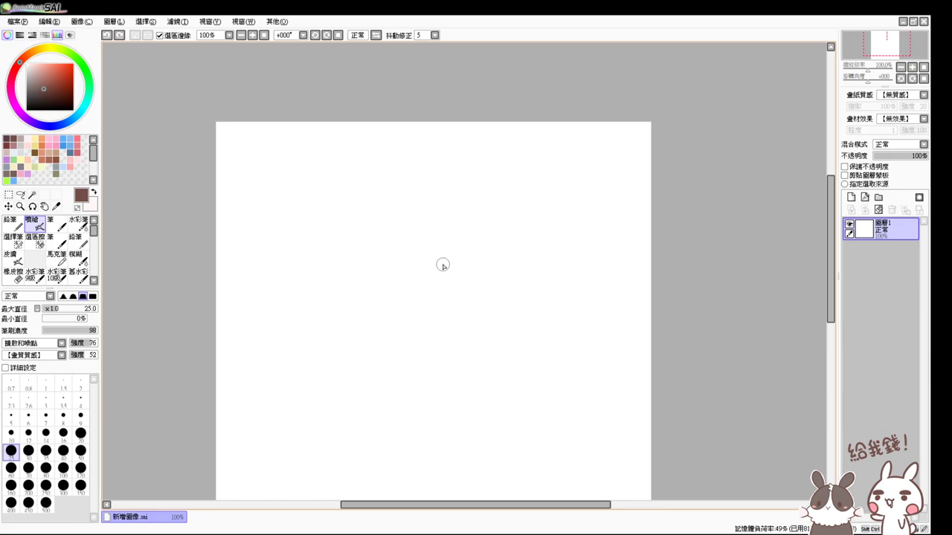
pyautogui.scroll(1, 505, 296)
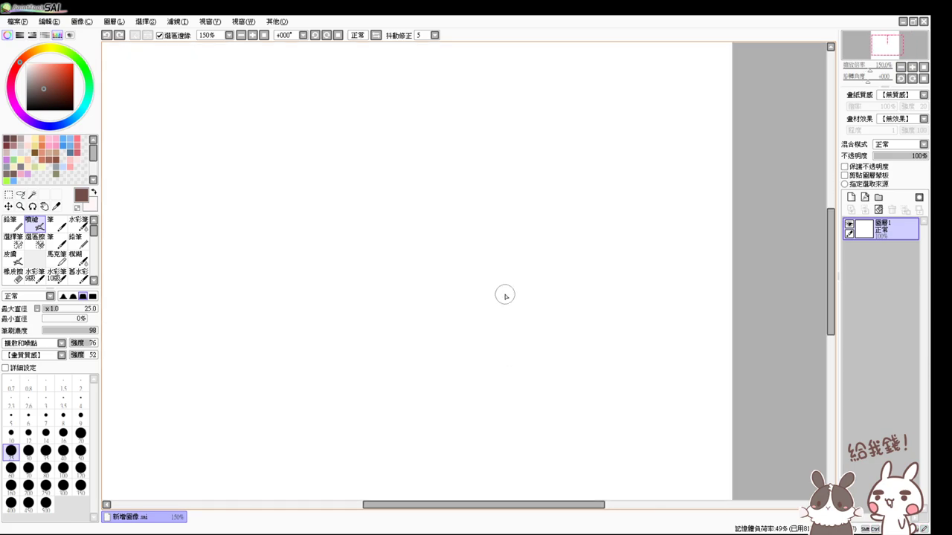
pyautogui.moveTo(357, 176); pyautogui.dragTo(340, 257)
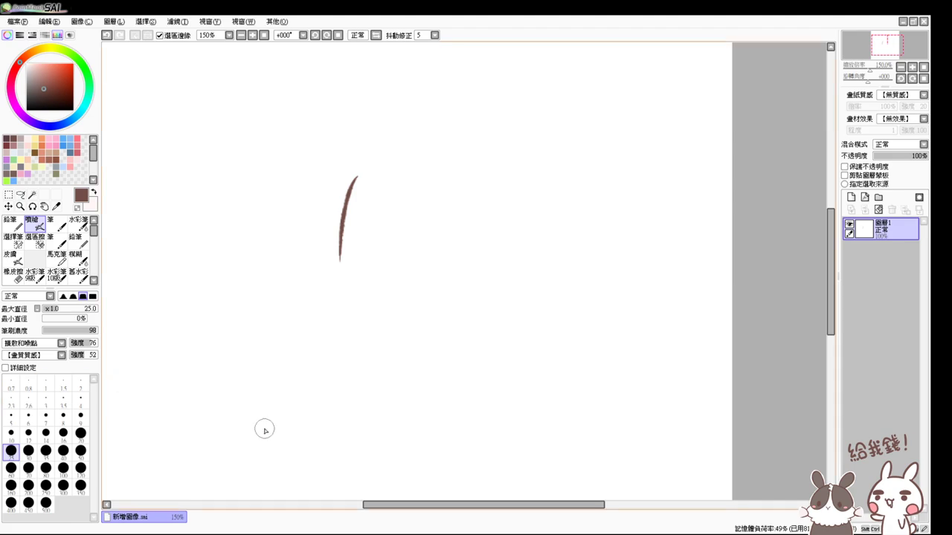
pyautogui.hscroll(-3, 357, 240)
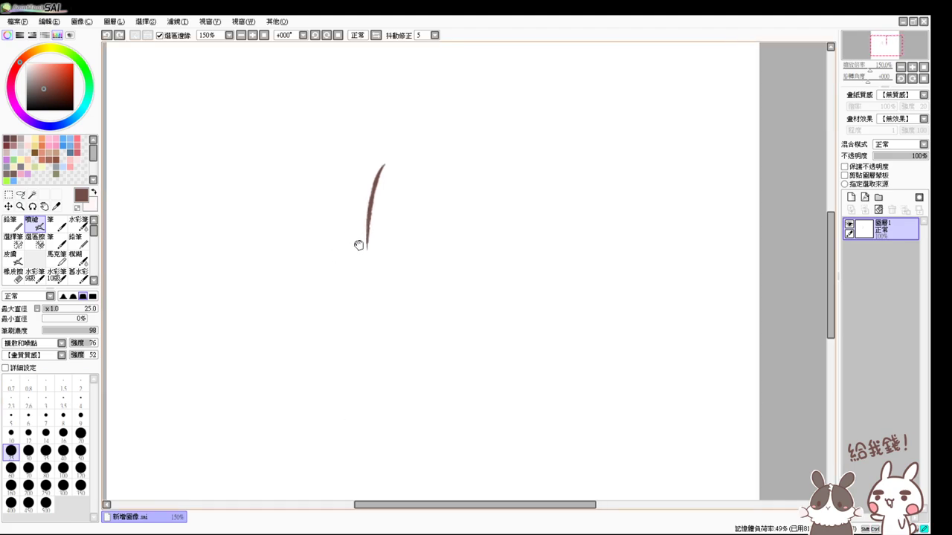
pyautogui.hotkey('ctrl', 'z')
# - Draw the left face side, the chin line sweeping right, and the right cheek curving down
pyautogui.moveTo(410, 159)
pyautogui.mouseDown()
pyautogui.moveTo(397, 253)
pyautogui.moveTo(377, 276)
pyautogui.moveTo(391, 262)
pyautogui.moveTo(401, 301)
pyautogui.moveTo(509, 333)
pyautogui.mouseUp()
pyautogui.hotkey('ctrl', 'z')
pyautogui.hotkey('ctrl', 'z')
pyautogui.moveTo(421, 307); pyautogui.dragTo(489, 326)
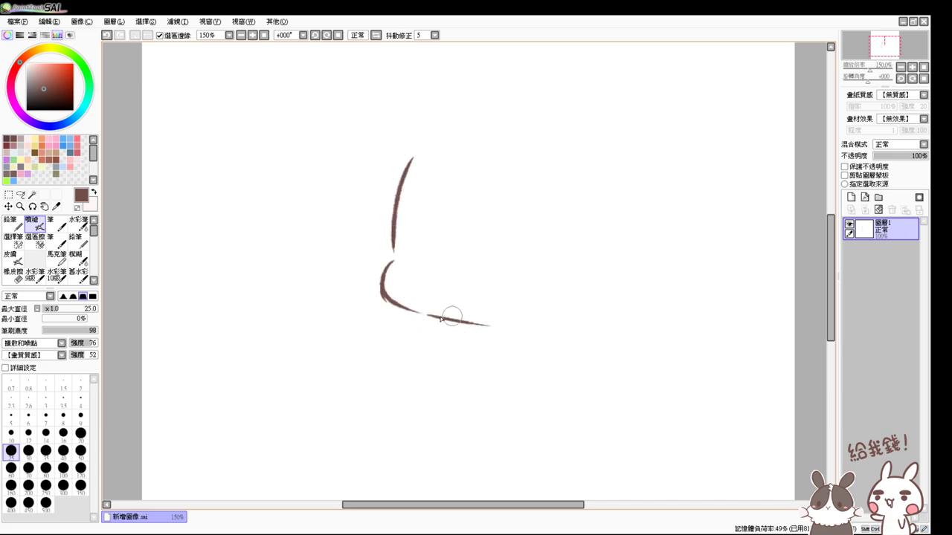
pyautogui.hotkey('ctrl', 'z')
pyautogui.moveTo(400, 300); pyautogui.dragTo(471, 322)
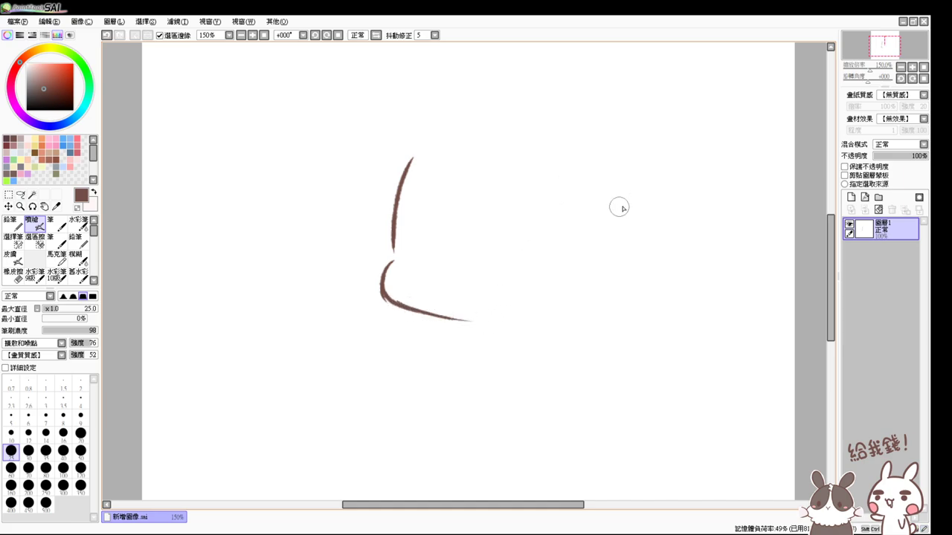
pyautogui.moveTo(626, 209)
pyautogui.mouseDown()
pyautogui.moveTo(603, 276)
pyautogui.moveTo(625, 240)
pyautogui.moveTo(554, 312)
pyautogui.mouseUp()
pyautogui.moveTo(608, 277); pyautogui.dragTo(542, 321)
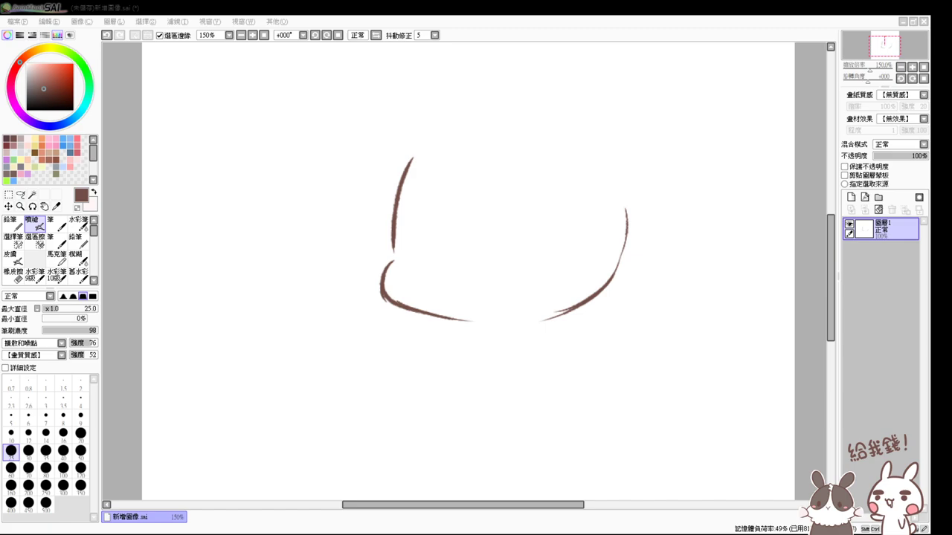
# - Draw the arc across the top of the head, reworking its right end down the side
pyautogui.click(117, 369)
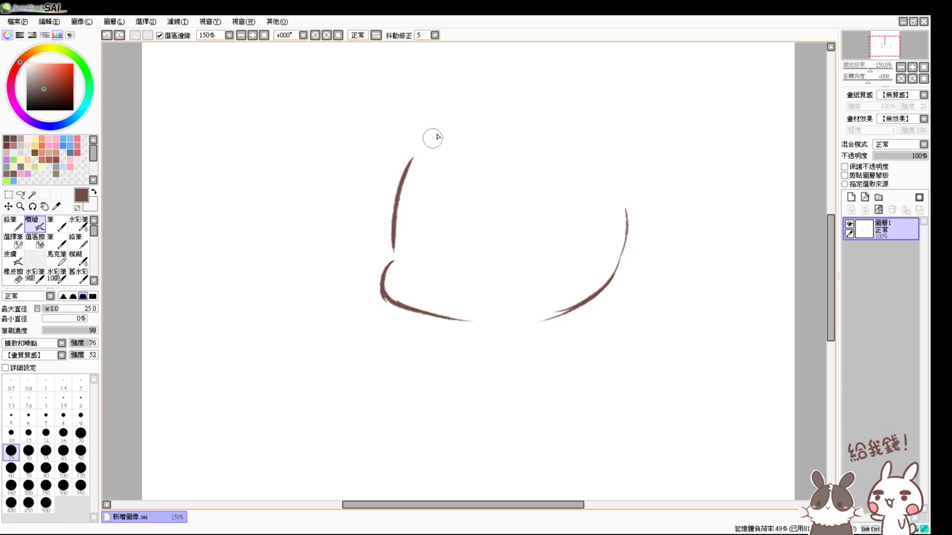
pyautogui.moveTo(436, 128)
pyautogui.mouseDown()
pyautogui.moveTo(569, 113)
pyautogui.moveTo(612, 153)
pyautogui.mouseUp()
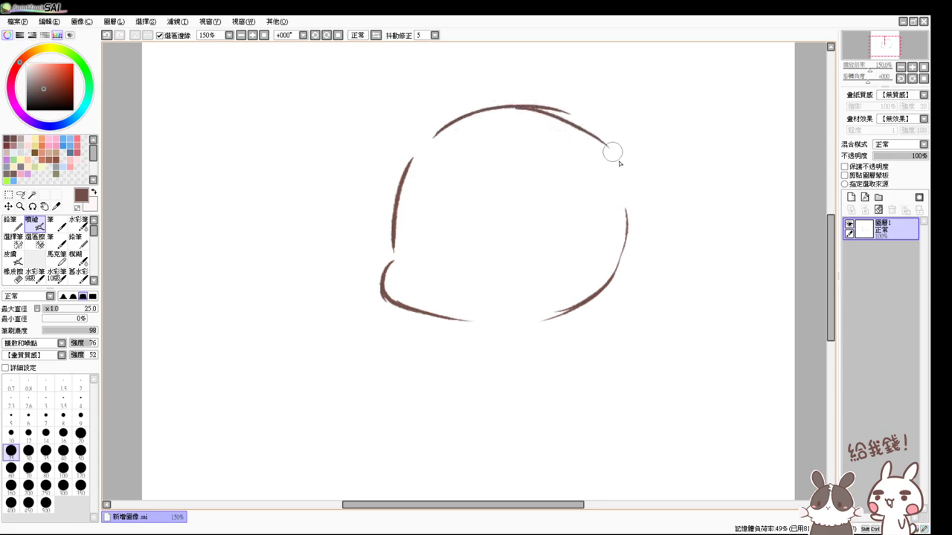
pyautogui.hotkey('ctrl', 'z')
pyautogui.moveTo(491, 107); pyautogui.dragTo(602, 164)
pyautogui.hotkey('ctrl', 'z')
pyautogui.moveTo(510, 106); pyautogui.dragTo(606, 154)
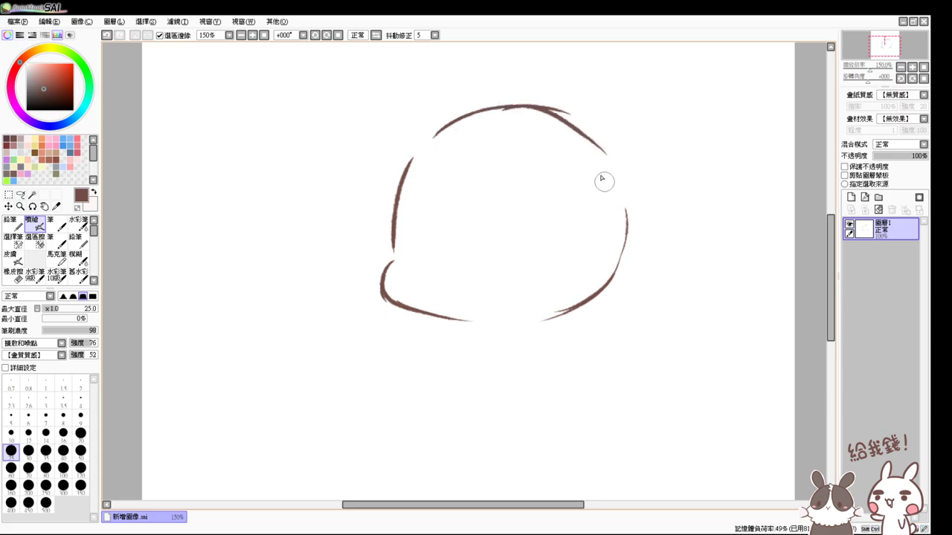
pyautogui.hotkey('ctrl', 'z')
pyautogui.moveTo(514, 107)
pyautogui.mouseDown()
pyautogui.moveTo(608, 154)
pyautogui.moveTo(627, 197)
pyautogui.mouseUp()
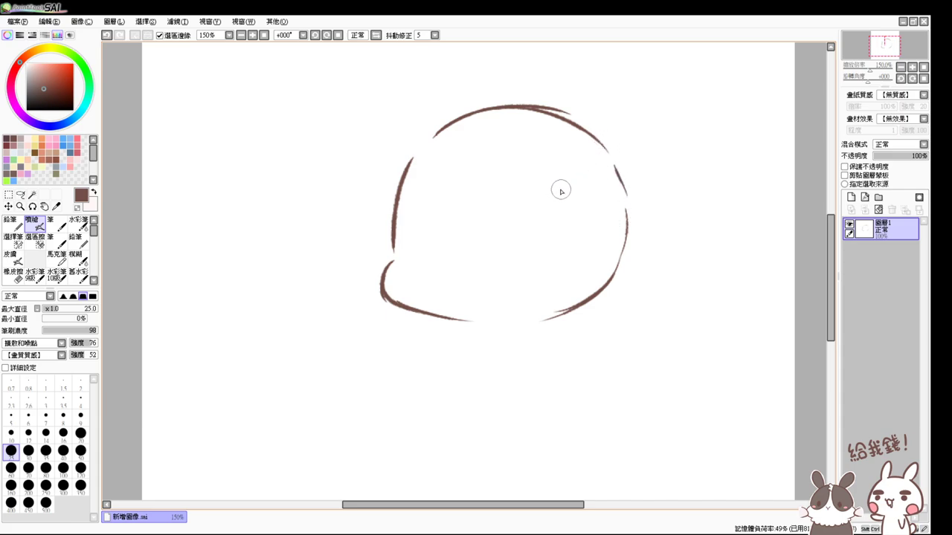
# - Close the gap in the chin line and return the zoom to 150%
pyautogui.moveTo(536, 203); pyautogui.dragTo(516, 226)
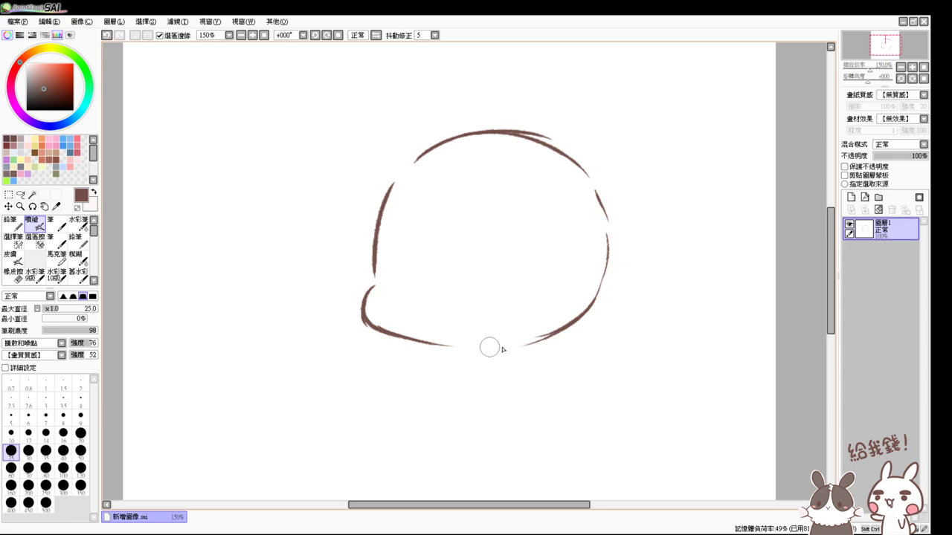
pyautogui.moveTo(488, 347); pyautogui.dragTo(531, 335)
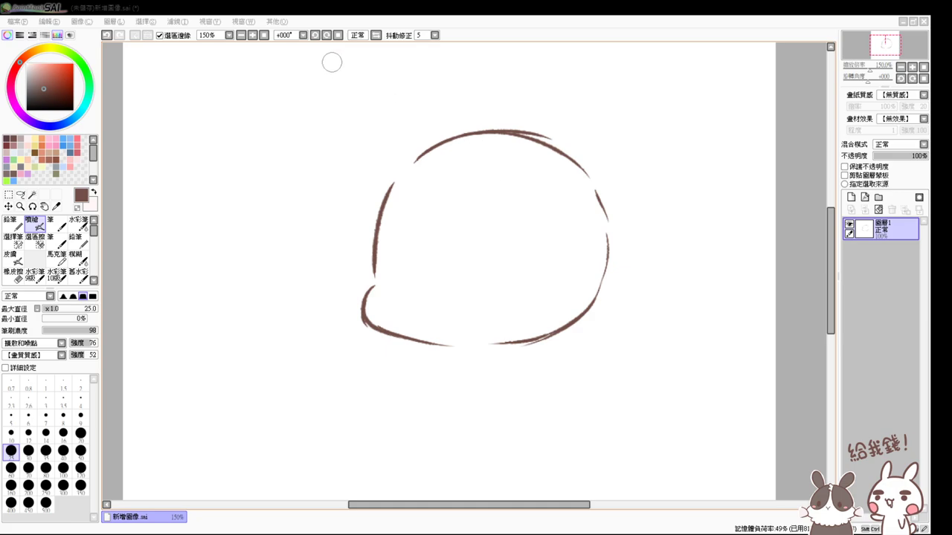
pyautogui.click(264, 35)
pyautogui.click(253, 35)
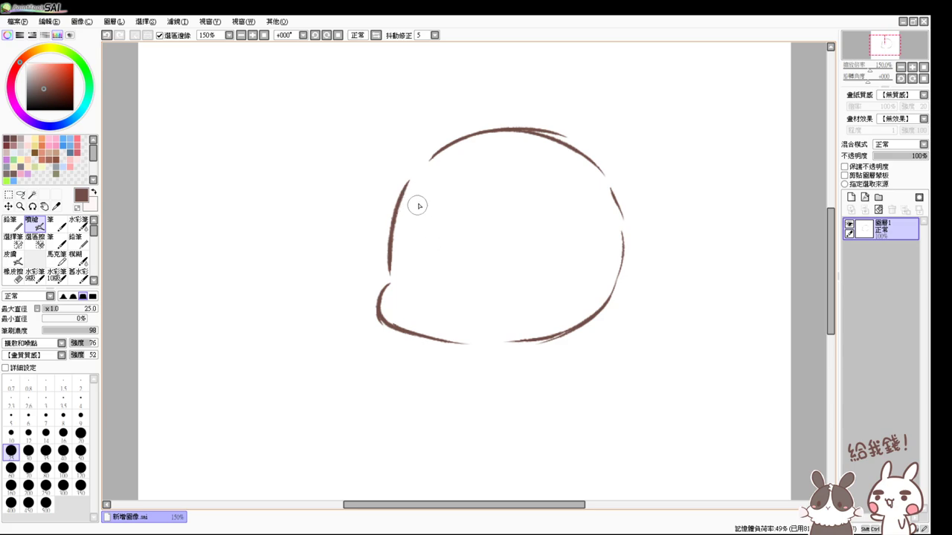
# - Draw the bangs strands across the forehead and hair falling down the right side
pyautogui.moveTo(415, 159); pyautogui.dragTo(384, 243)
pyautogui.hotkey('ctrl', 'z')
pyautogui.moveTo(416, 157); pyautogui.dragTo(383, 237)
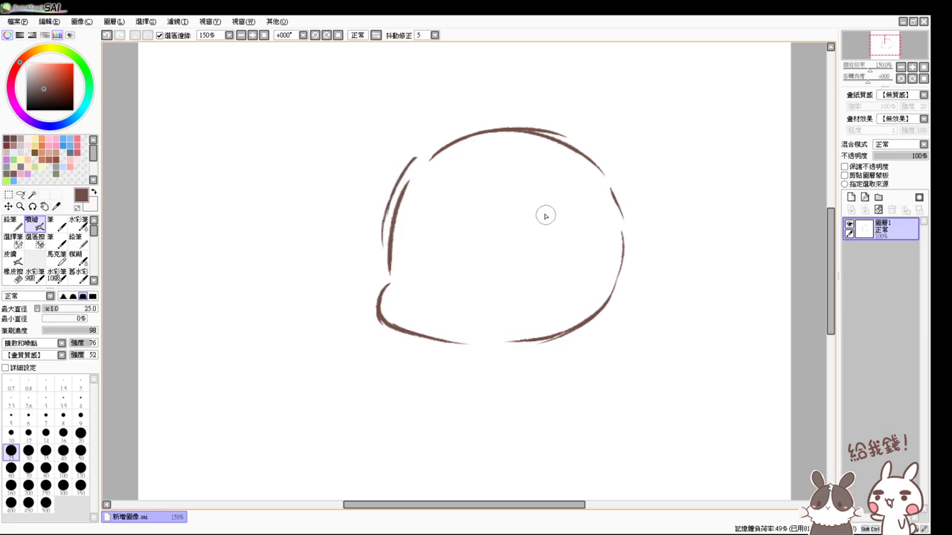
pyautogui.moveTo(548, 179)
pyautogui.mouseDown()
pyautogui.moveTo(560, 238)
pyautogui.moveTo(554, 189)
pyautogui.moveTo(550, 269)
pyautogui.mouseUp()
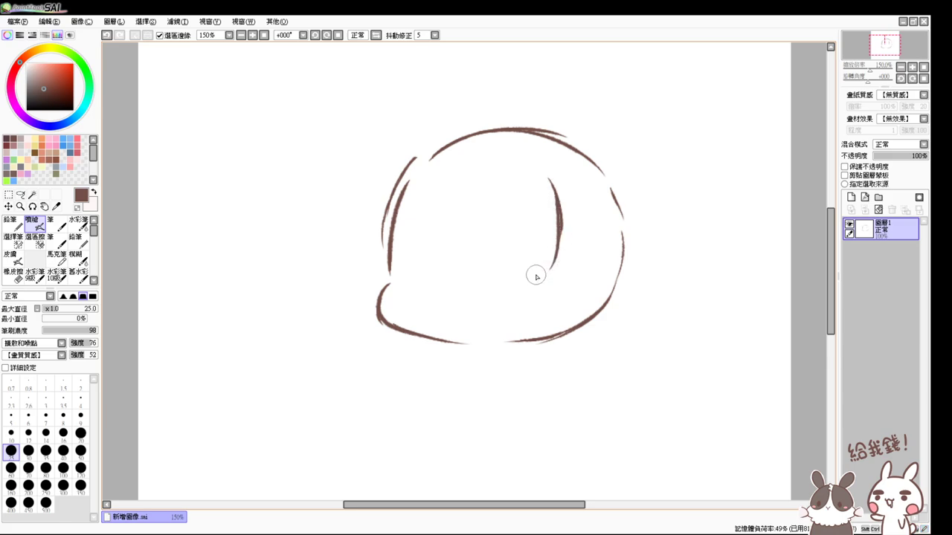
pyautogui.moveTo(417, 190)
pyautogui.mouseDown()
pyautogui.moveTo(412, 246)
pyautogui.moveTo(414, 203)
pyautogui.moveTo(420, 263)
pyautogui.moveTo(456, 269)
pyautogui.moveTo(463, 225)
pyautogui.moveTo(464, 238)
pyautogui.moveTo(503, 274)
pyautogui.moveTo(480, 269)
pyautogui.moveTo(512, 272)
pyautogui.moveTo(524, 236)
pyautogui.moveTo(511, 276)
pyautogui.mouseUp()
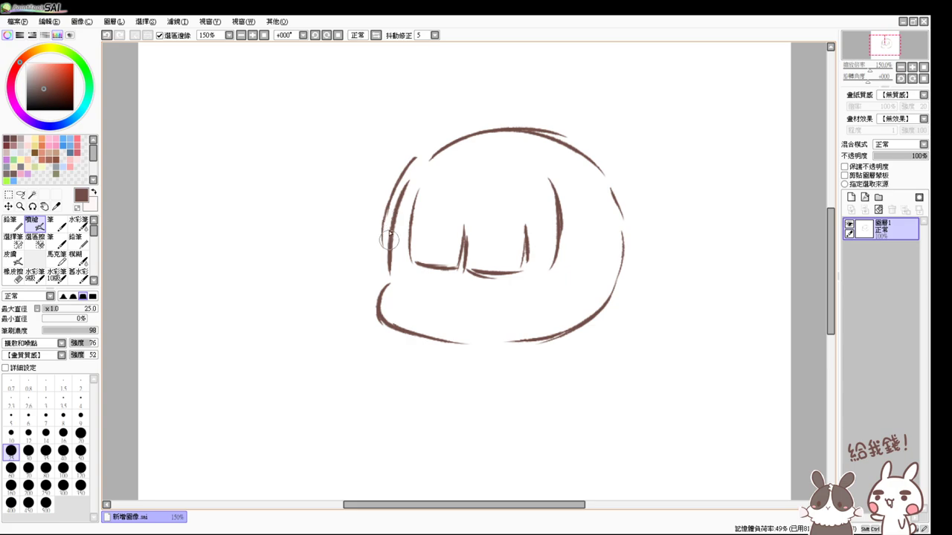
pyautogui.moveTo(385, 222)
pyautogui.mouseDown()
pyautogui.moveTo(411, 198)
pyautogui.moveTo(395, 261)
pyautogui.mouseUp()
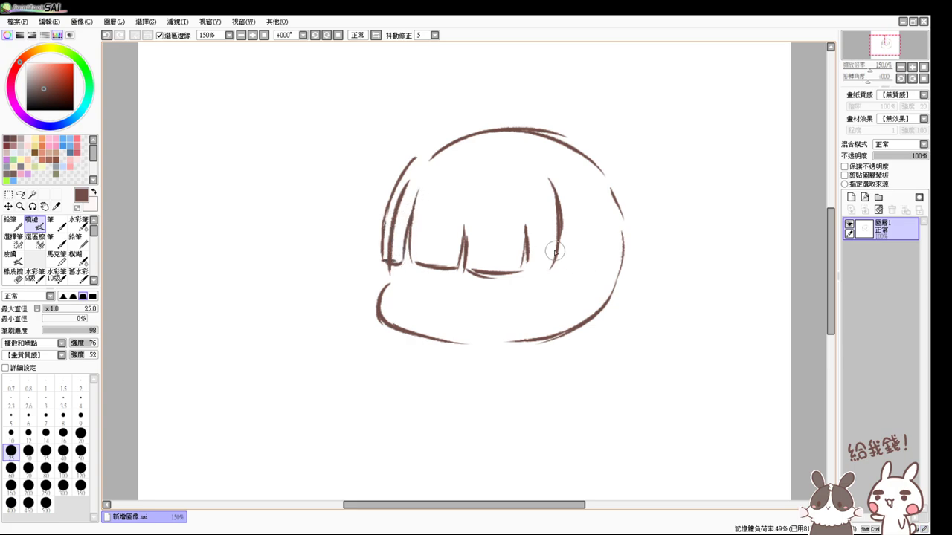
pyautogui.moveTo(527, 227)
pyautogui.mouseDown()
pyautogui.moveTo(529, 271)
pyautogui.moveTo(539, 273)
pyautogui.moveTo(551, 271)
pyautogui.moveTo(563, 238)
pyautogui.moveTo(552, 359)
pyautogui.mouseUp()
pyautogui.hotkey('ctrl', 'z')
pyautogui.moveTo(562, 239); pyautogui.dragTo(549, 374)
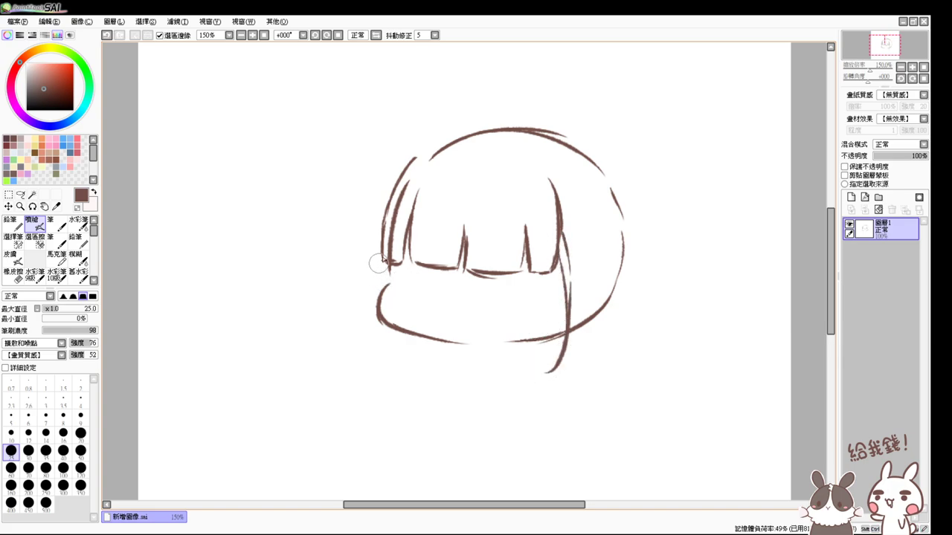
# - Draw a long hair strand down the left side of the face, retrying it several times
pyautogui.moveTo(408, 174); pyautogui.dragTo(362, 296)
pyautogui.hotkey('ctrl', 'z')
pyautogui.moveTo(414, 157); pyautogui.dragTo(354, 291)
pyautogui.hotkey('ctrl', 'z')
pyautogui.moveTo(394, 195); pyautogui.dragTo(366, 339)
pyautogui.hotkey('ctrl', 'z')
pyautogui.moveTo(383, 217); pyautogui.dragTo(387, 367)
pyautogui.moveTo(381, 324); pyautogui.dragTo(387, 363)
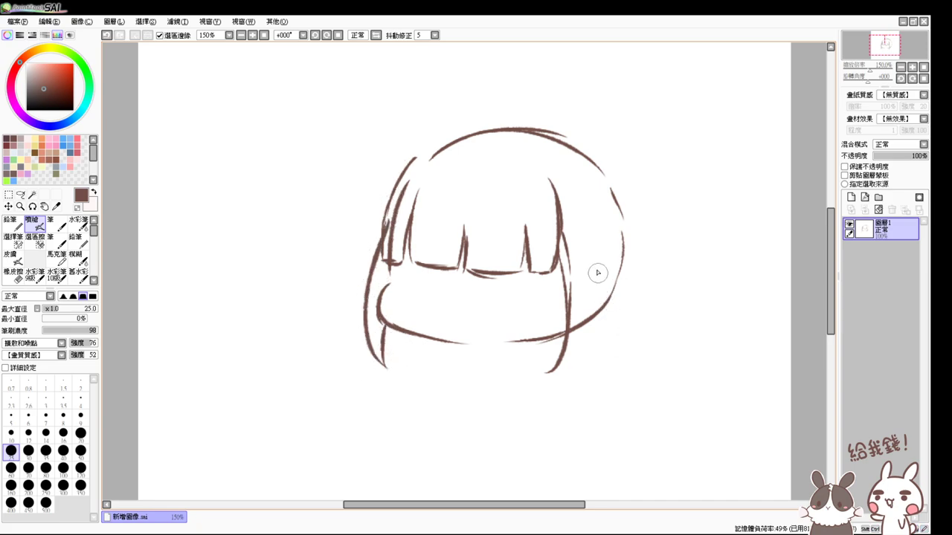
# - Add a curl on the right side and extend the lower hair line up to the right
pyautogui.moveTo(599, 270)
pyautogui.mouseDown()
pyautogui.moveTo(579, 354)
pyautogui.moveTo(565, 342)
pyautogui.moveTo(578, 356)
pyautogui.moveTo(543, 372)
pyautogui.mouseUp()
pyautogui.hotkey('ctrl', 'z')
pyautogui.hotkey('ctrl', 'z')
pyautogui.moveTo(598, 289)
pyautogui.mouseDown()
pyautogui.moveTo(605, 321)
pyautogui.moveTo(575, 342)
pyautogui.mouseUp()
pyautogui.hotkey('ctrl', 'z')
pyautogui.moveTo(457, 342); pyautogui.dragTo(599, 311)
# - Erase and redraw the line under the bangs, thin the left strands, and darken the jaw line
pyautogui.press('e')
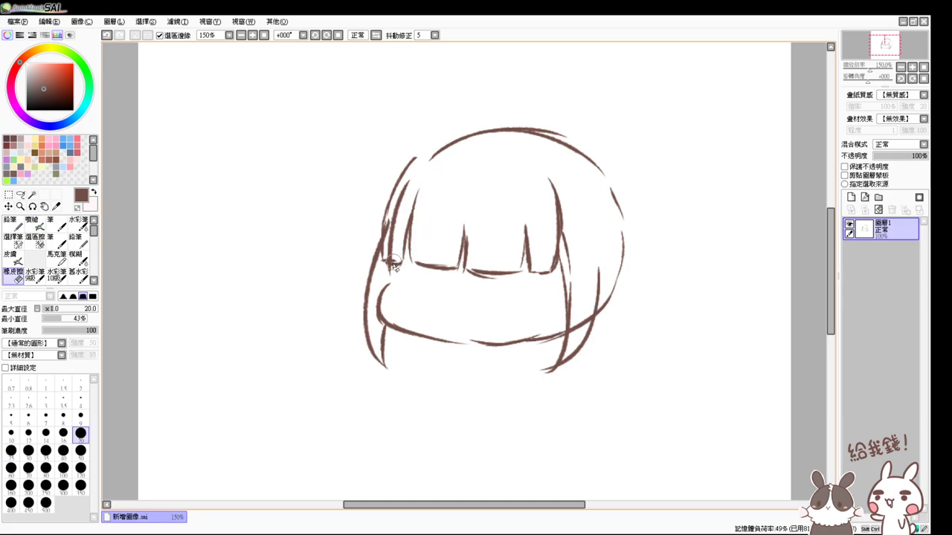
pyautogui.moveTo(386, 261); pyautogui.dragTo(547, 274)
pyautogui.press('b')
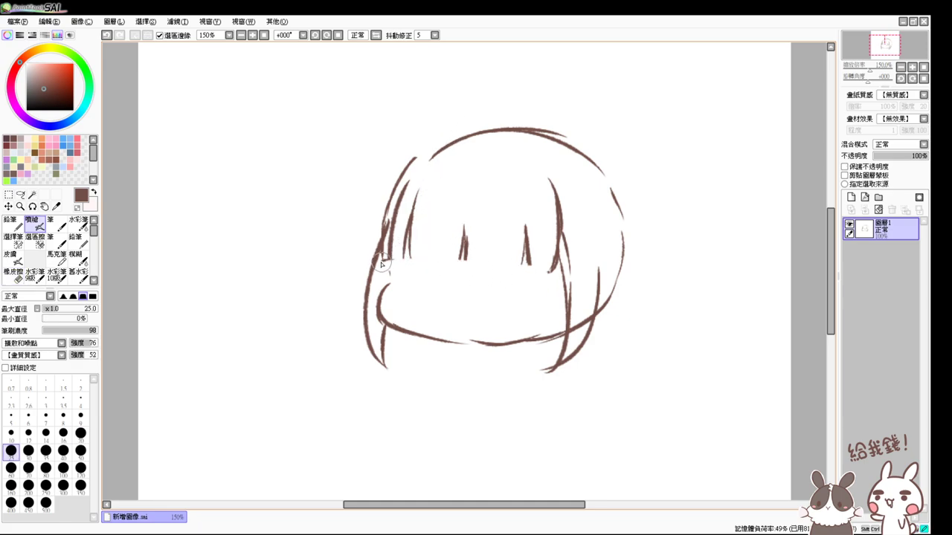
pyautogui.moveTo(383, 261); pyautogui.dragTo(406, 262)
pyautogui.press('e')
pyautogui.moveTo(405, 186); pyautogui.dragTo(398, 211)
pyautogui.press('b')
pyautogui.moveTo(406, 264); pyautogui.dragTo(554, 268)
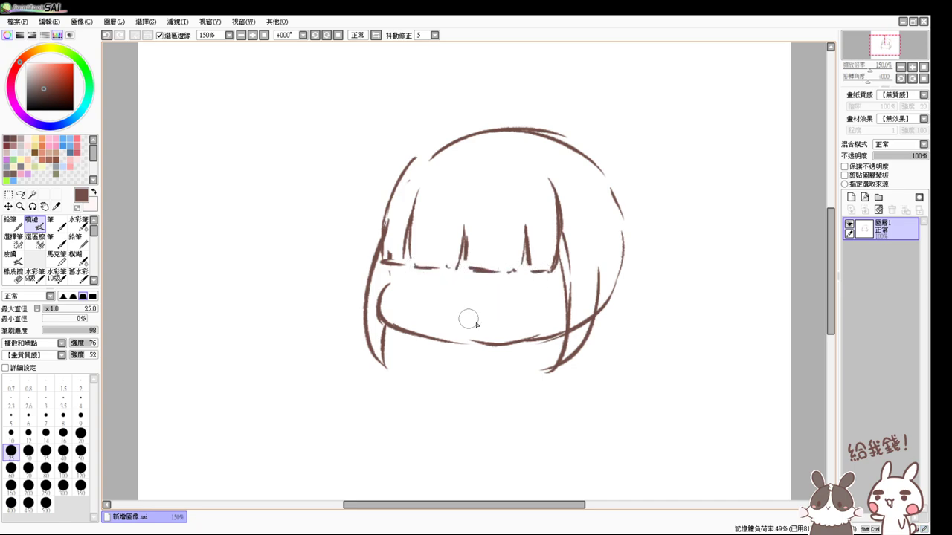
pyautogui.moveTo(446, 343); pyautogui.dragTo(521, 342)
pyautogui.press('e')
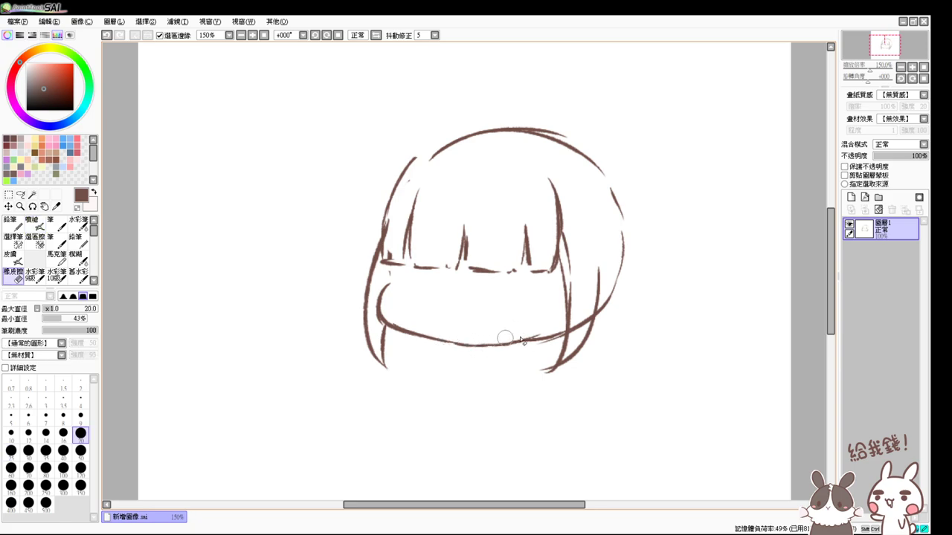
pyautogui.press('b')
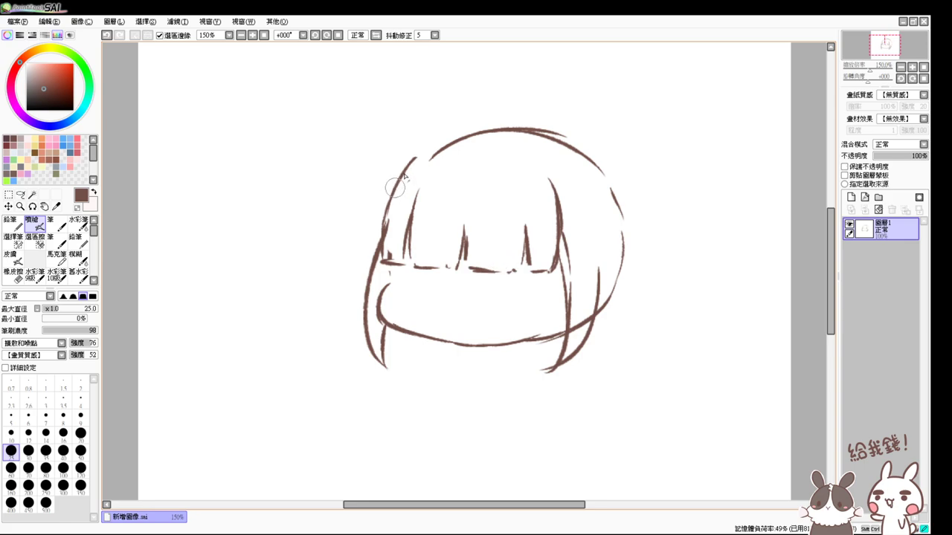
# - Draw longer bang strands down the middle and right, erasing and redrawing the right strand
pyautogui.moveTo(417, 158)
pyautogui.mouseDown()
pyautogui.moveTo(394, 190)
pyautogui.moveTo(426, 156)
pyautogui.mouseUp()
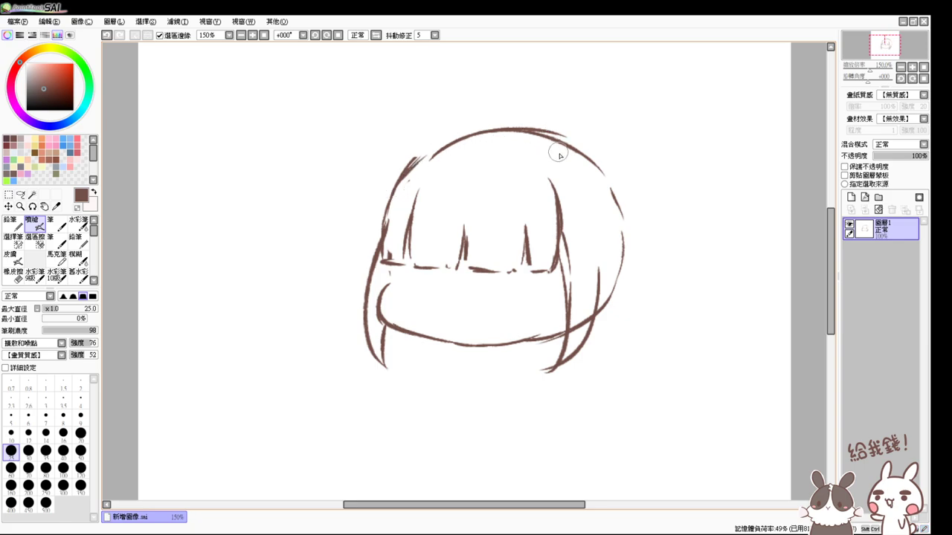
pyautogui.hotkey('ctrl', 'z')
pyautogui.moveTo(470, 181); pyautogui.dragTo(463, 269)
pyautogui.moveTo(517, 183); pyautogui.dragTo(527, 259)
pyautogui.hotkey('ctrl', 'z')
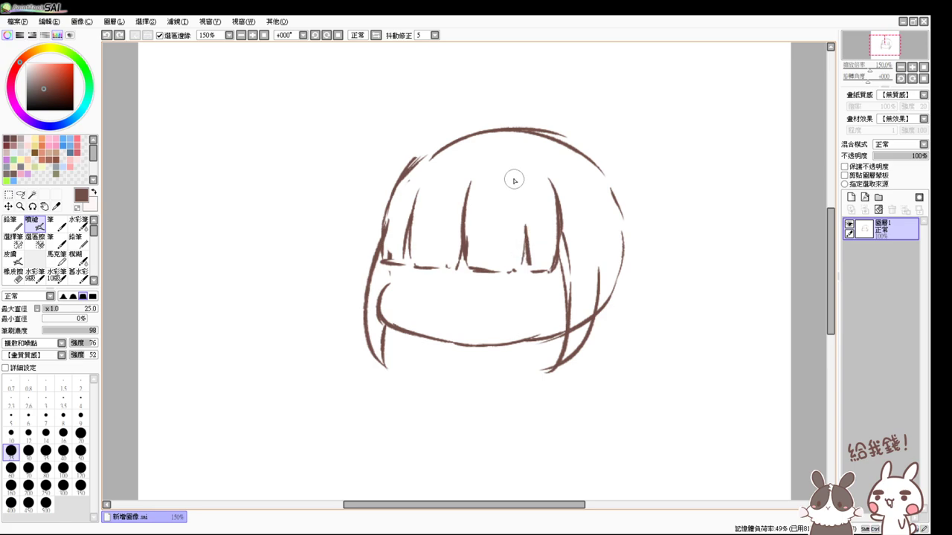
pyautogui.moveTo(514, 180); pyautogui.dragTo(520, 256)
pyautogui.hotkey('ctrl', 'z')
pyautogui.moveTo(519, 186); pyautogui.dragTo(528, 262)
pyautogui.press('e')
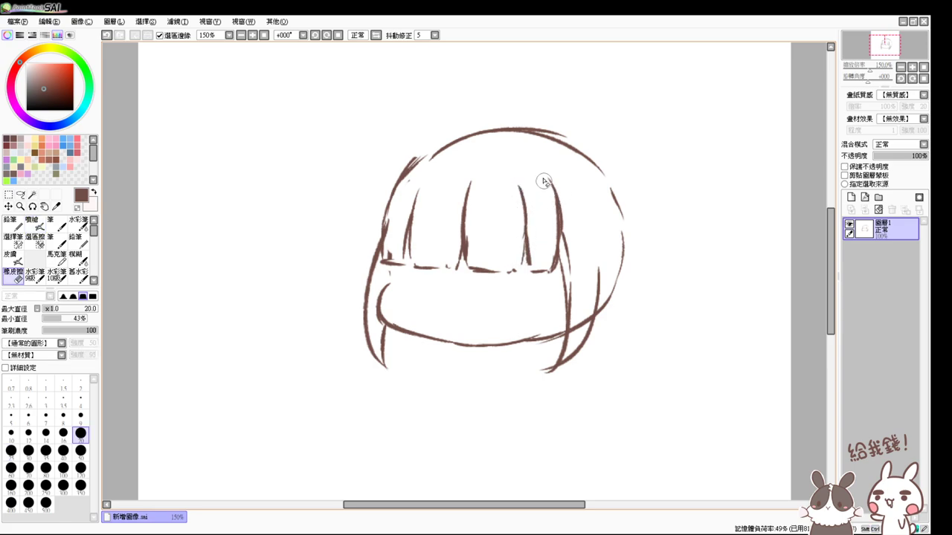
pyautogui.moveTo(544, 181)
pyautogui.mouseDown()
pyautogui.moveTo(548, 174)
pyautogui.moveTo(557, 246)
pyautogui.mouseUp()
pyautogui.press('b')
pyautogui.moveTo(563, 206); pyautogui.dragTo(554, 272)
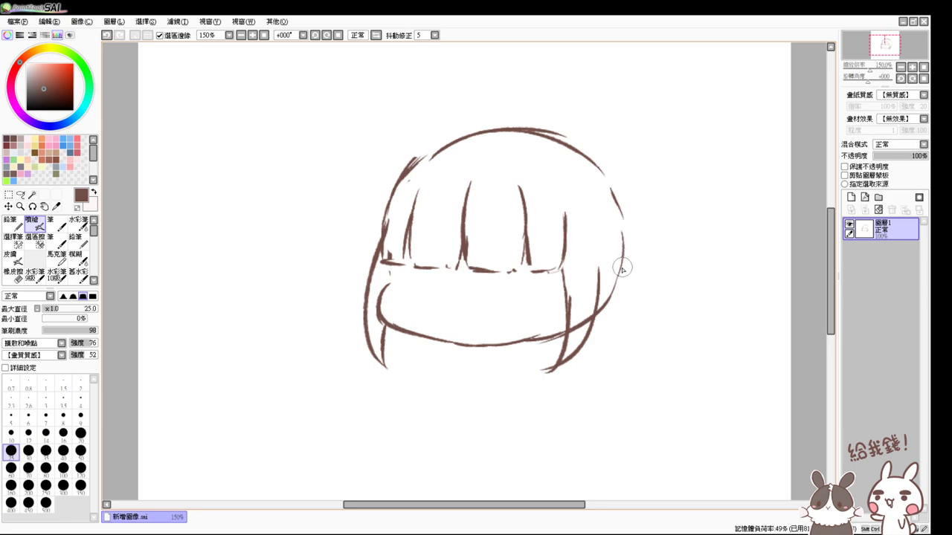
# - Erase and redraw the right part of the chin line so it joins up
pyautogui.press('e')
pyautogui.moveTo(487, 343)
pyautogui.mouseDown()
pyautogui.moveTo(525, 340)
pyautogui.moveTo(465, 346)
pyautogui.moveTo(441, 335)
pyautogui.moveTo(480, 344)
pyautogui.mouseUp()
pyautogui.press('v')
pyautogui.hotkey('ctrl', 'z')
pyautogui.moveTo(496, 343); pyautogui.dragTo(519, 342)
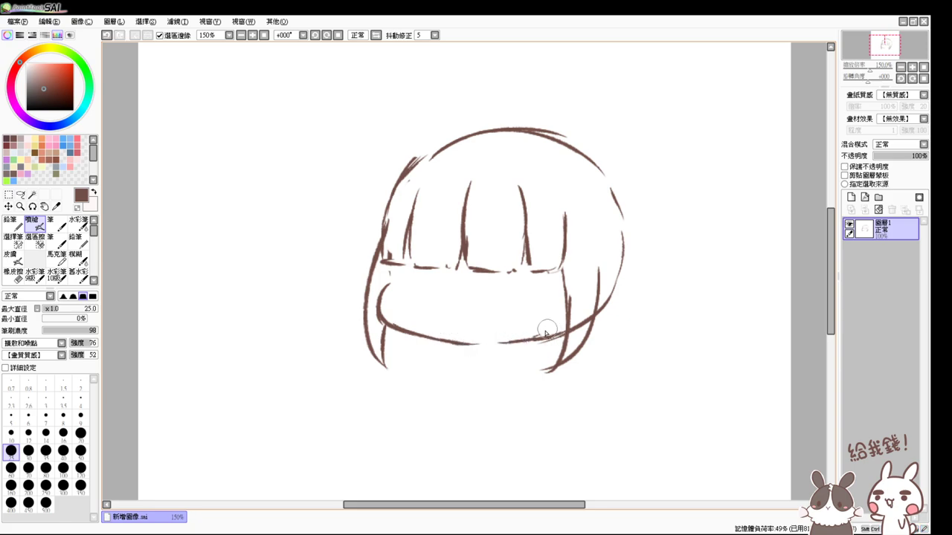
# - Erase the old left cheek curves and redraw the left cheek outline down to the chin
pyautogui.press('e')
pyautogui.moveTo(388, 283); pyautogui.dragTo(383, 305)
pyautogui.press('v')
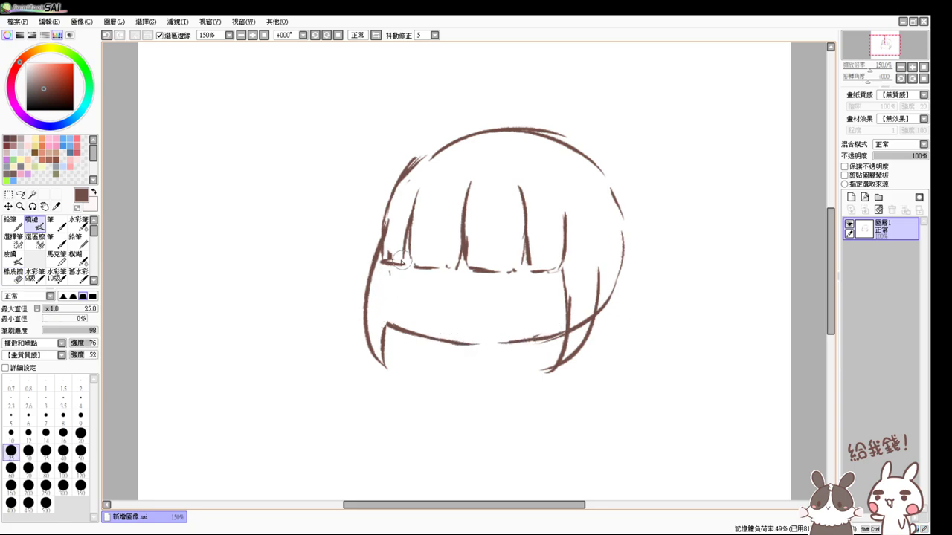
pyautogui.moveTo(392, 262); pyautogui.dragTo(391, 305)
pyautogui.moveTo(393, 265)
pyautogui.mouseDown()
pyautogui.moveTo(393, 307)
pyautogui.moveTo(395, 275)
pyautogui.moveTo(411, 333)
pyautogui.mouseUp()
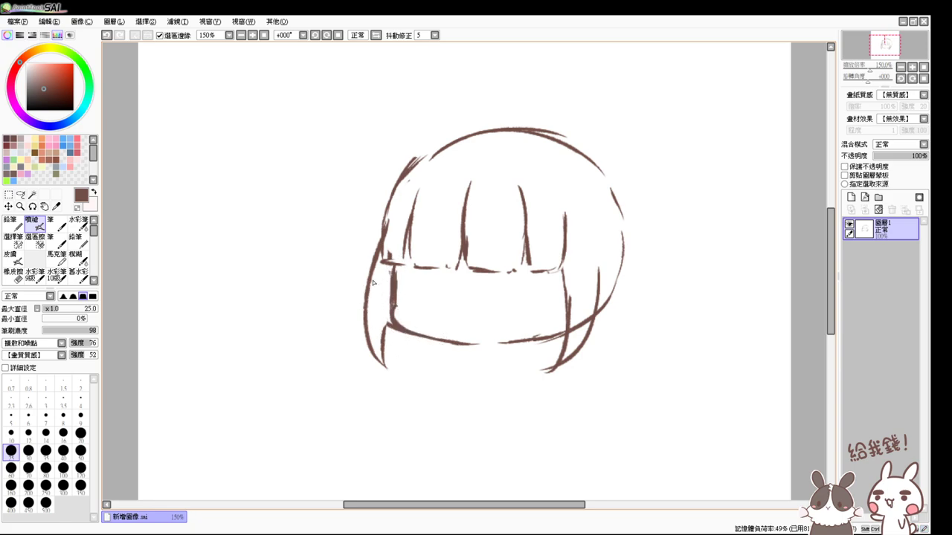
pyautogui.press('e')
pyautogui.moveTo(373, 282)
pyautogui.mouseDown()
pyautogui.moveTo(375, 358)
pyautogui.moveTo(381, 292)
pyautogui.moveTo(397, 267)
pyautogui.moveTo(393, 300)
pyautogui.moveTo(405, 332)
pyautogui.mouseUp()
pyautogui.press('v')
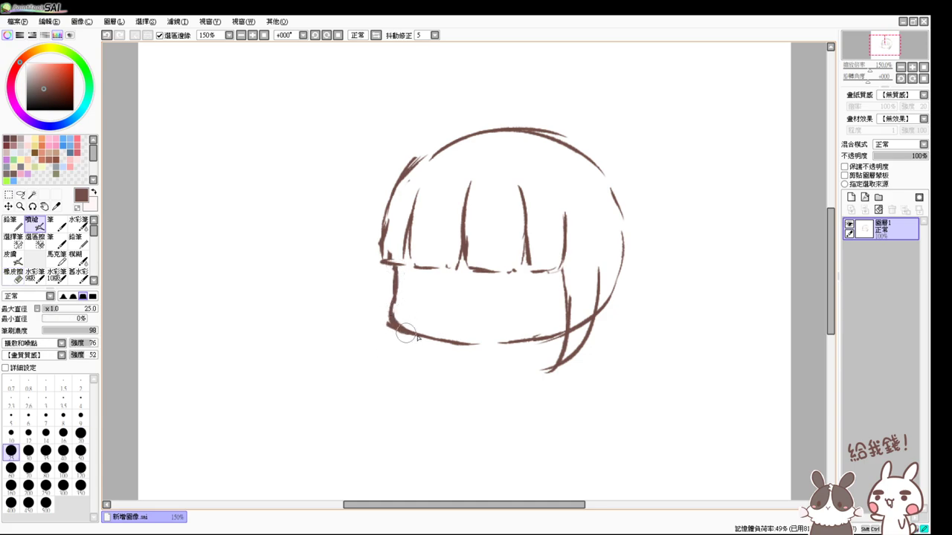
pyautogui.moveTo(384, 261); pyautogui.dragTo(389, 339)
pyautogui.moveTo(381, 282); pyautogui.dragTo(388, 358)
pyautogui.moveTo(394, 320); pyautogui.dragTo(403, 357)
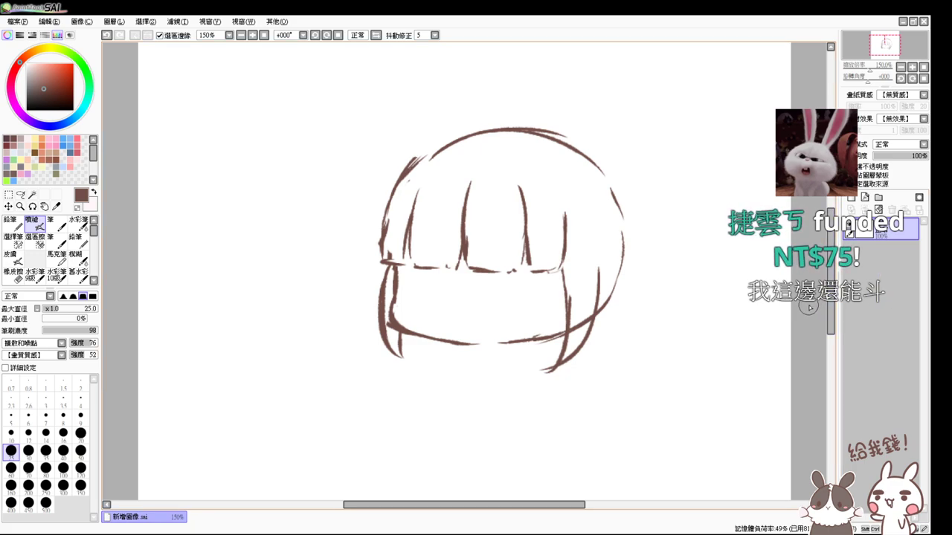
# - Fill the gap at the upper-left of the hair outline
pyautogui.press('e')
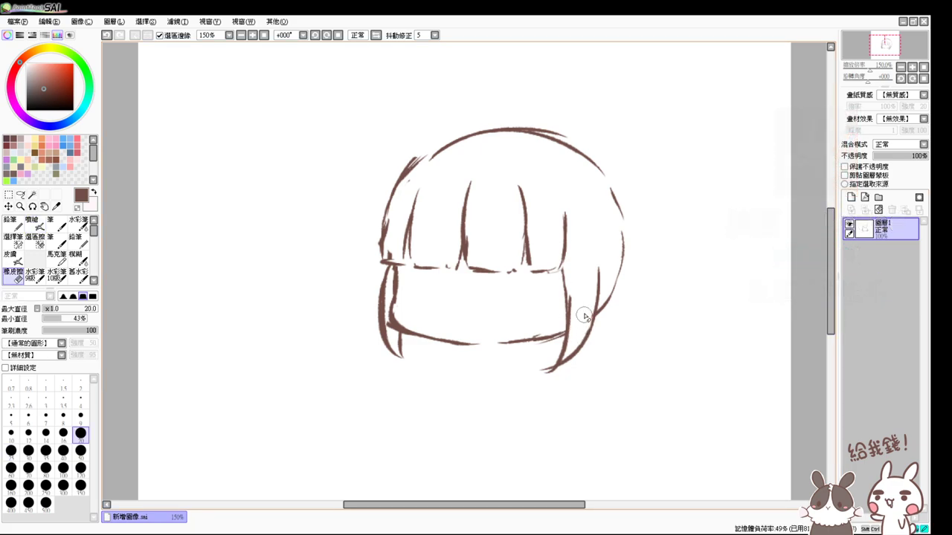
pyautogui.press('v')
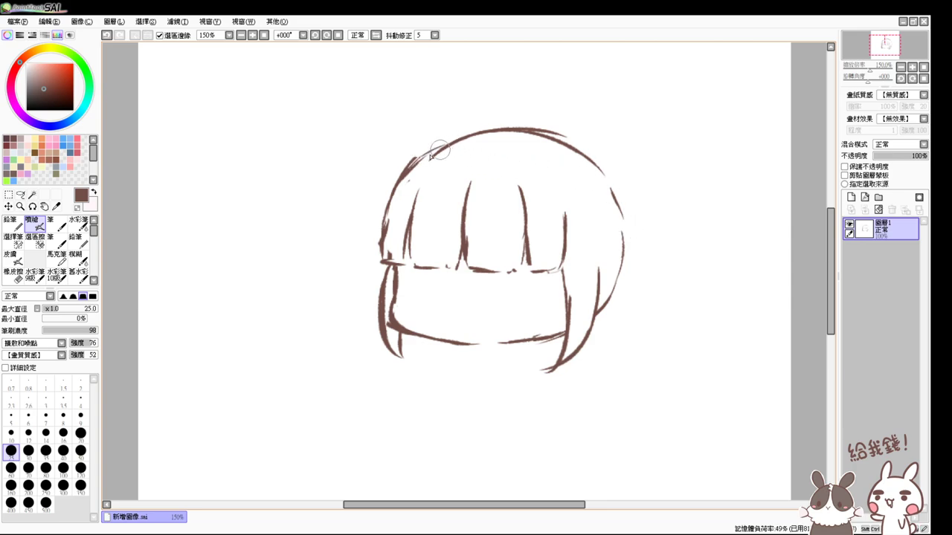
pyautogui.moveTo(418, 159); pyautogui.dragTo(455, 139)
# - Extend the top-right hair arc down along the right side of the head
pyautogui.moveTo(516, 129); pyautogui.dragTo(587, 157)
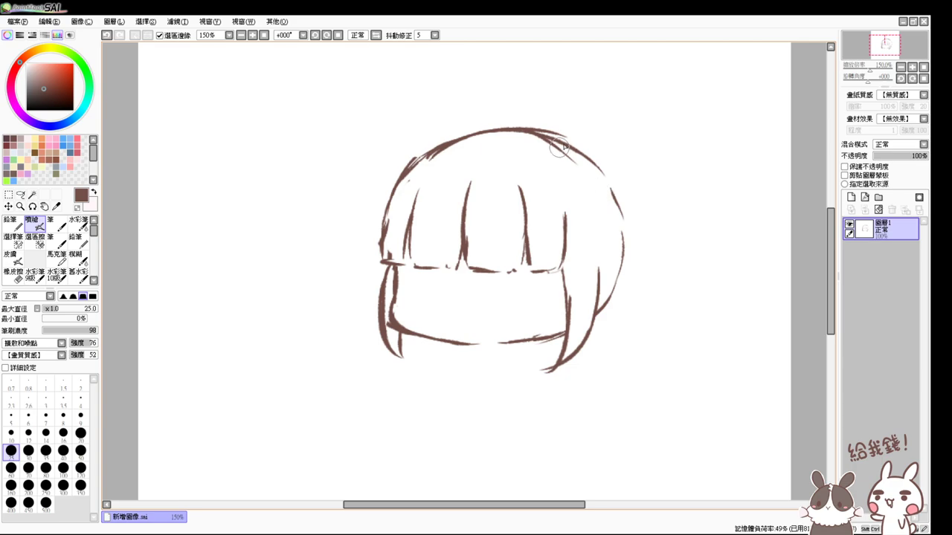
pyautogui.hotkey('ctrl', 'z')
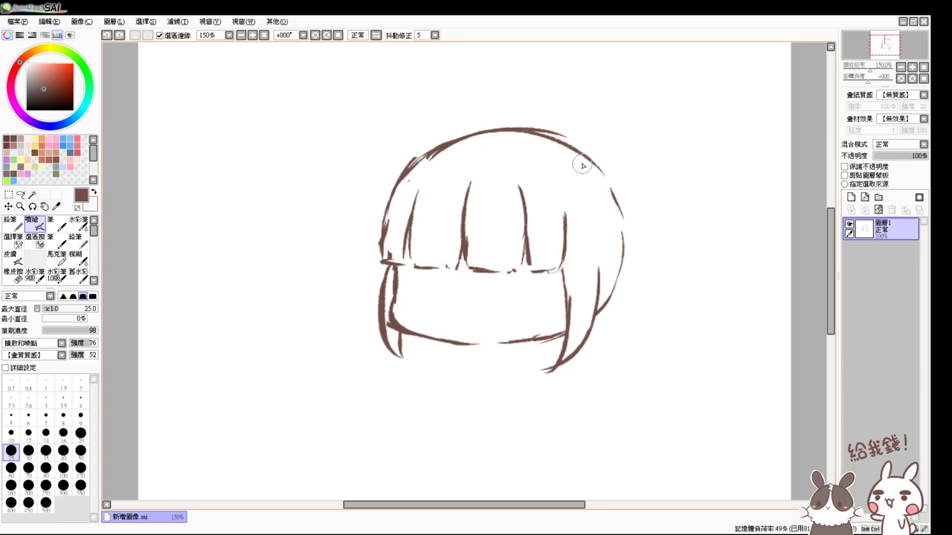
pyautogui.moveTo(554, 136)
pyautogui.mouseDown()
pyautogui.moveTo(601, 188)
pyautogui.moveTo(580, 191)
pyautogui.moveTo(603, 186)
pyautogui.moveTo(596, 215)
pyautogui.moveTo(615, 254)
pyautogui.moveTo(607, 257)
pyautogui.mouseUp()
# - Draw looped braid strokes on the head's right side, then retrace the top hair outline
pyautogui.moveTo(602, 174)
pyautogui.mouseDown()
pyautogui.moveTo(604, 215)
pyautogui.moveTo(629, 240)
pyautogui.moveTo(604, 204)
pyautogui.mouseUp()
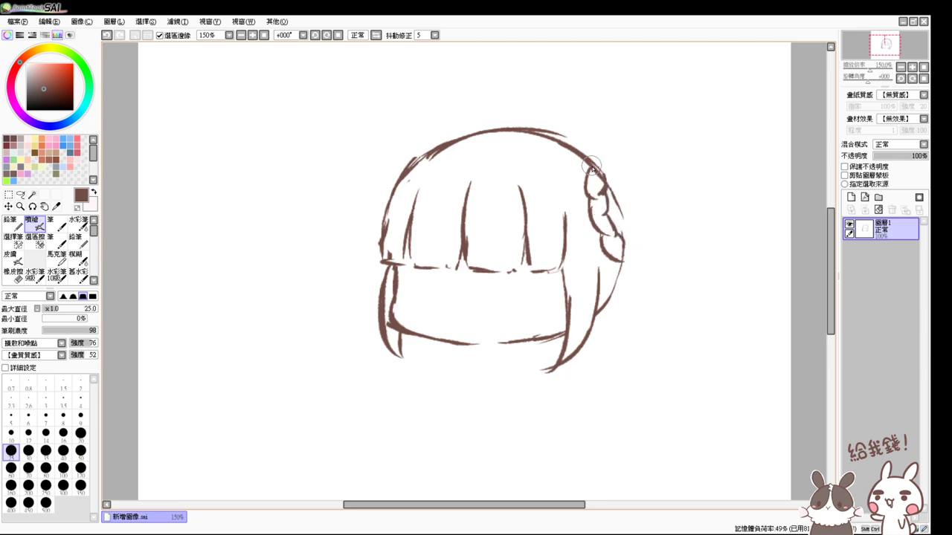
pyautogui.moveTo(586, 182); pyautogui.dragTo(596, 186)
pyautogui.moveTo(604, 223)
pyautogui.mouseDown()
pyautogui.moveTo(589, 192)
pyautogui.moveTo(606, 187)
pyautogui.moveTo(600, 224)
pyautogui.moveTo(610, 216)
pyautogui.moveTo(617, 241)
pyautogui.moveTo(603, 253)
pyautogui.moveTo(621, 239)
pyautogui.mouseUp()
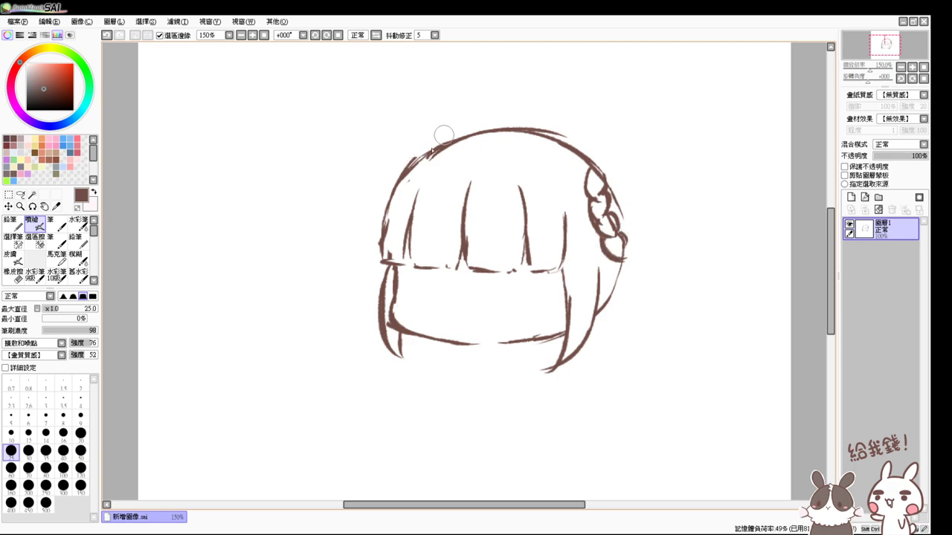
pyautogui.moveTo(393, 180)
pyautogui.mouseDown()
pyautogui.moveTo(436, 138)
pyautogui.moveTo(413, 154)
pyautogui.moveTo(498, 113)
pyautogui.mouseUp()
pyautogui.moveTo(454, 134)
pyautogui.mouseDown()
pyautogui.moveTo(573, 131)
pyautogui.moveTo(595, 159)
pyautogui.mouseUp()
# - Draw a crescent-shaped ahoge above the hair, toggling undo and redo to compare it
pyautogui.scroll(1, 480, 97)
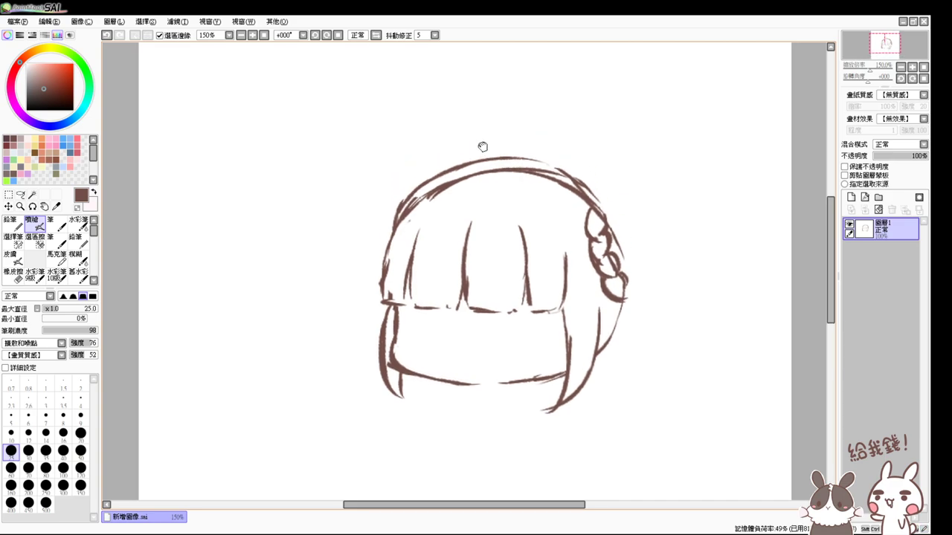
pyautogui.moveTo(468, 123); pyautogui.dragTo(489, 195)
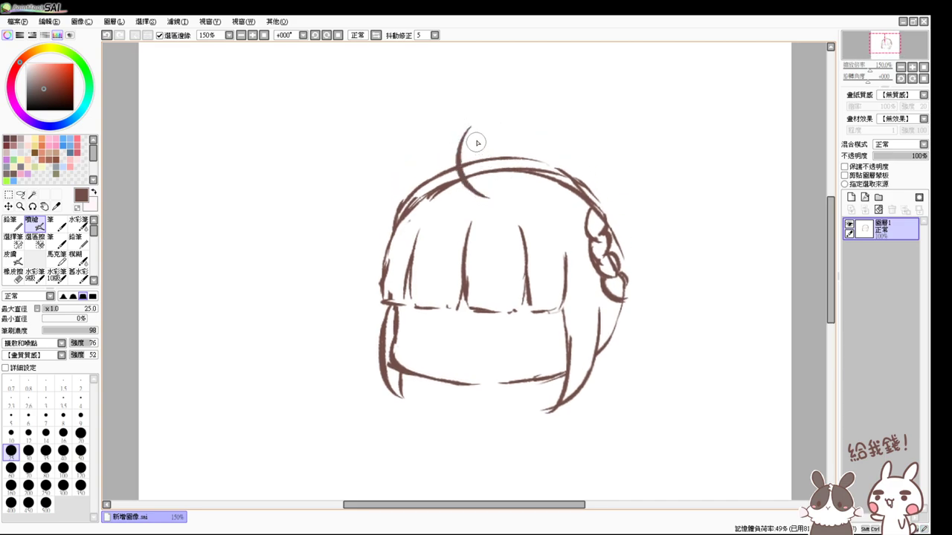
pyautogui.moveTo(472, 122); pyautogui.dragTo(487, 194)
pyautogui.hotkey('ctrl', 'z')
pyautogui.hotkey('ctrl', 'y')
pyautogui.hotkey('ctrl', 'z')
pyautogui.hotkey('ctrl', 'y')
pyautogui.hotkey('ctrl', 'z')
pyautogui.hotkey('ctrl', 'y')
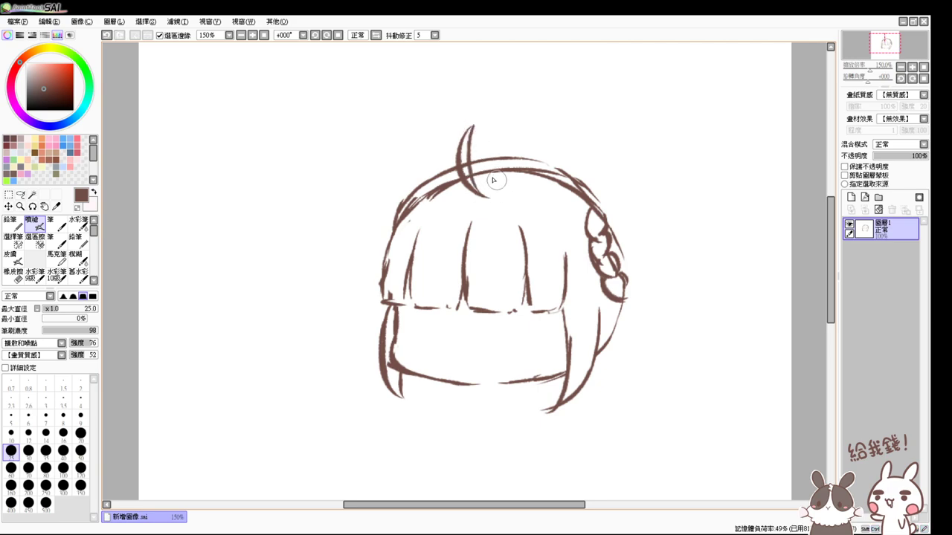
pyautogui.press('e')
pyautogui.press('v')
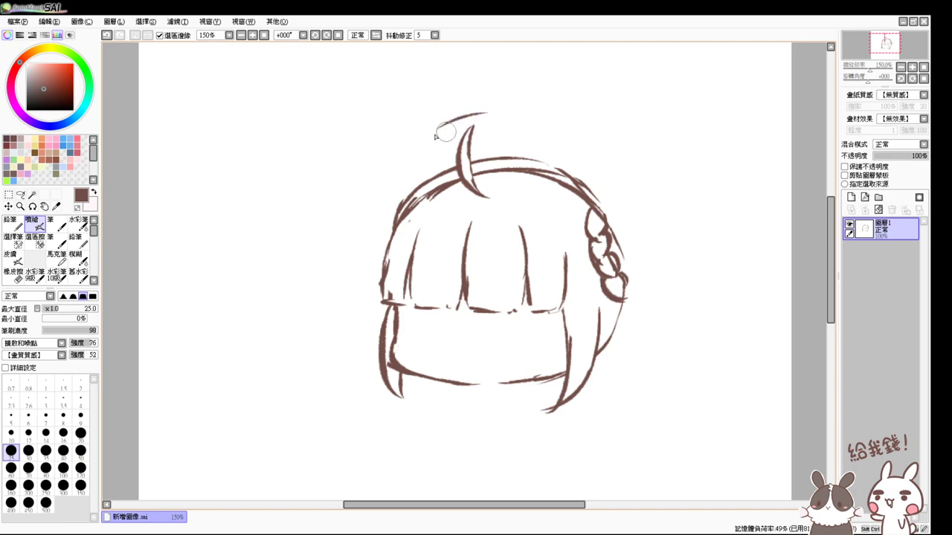
# - Draw the headband's top arc across the ahoge tip after discarding two attempts
pyautogui.moveTo(435, 124); pyautogui.dragTo(565, 147)
pyautogui.hotkey('ctrl', 'z')
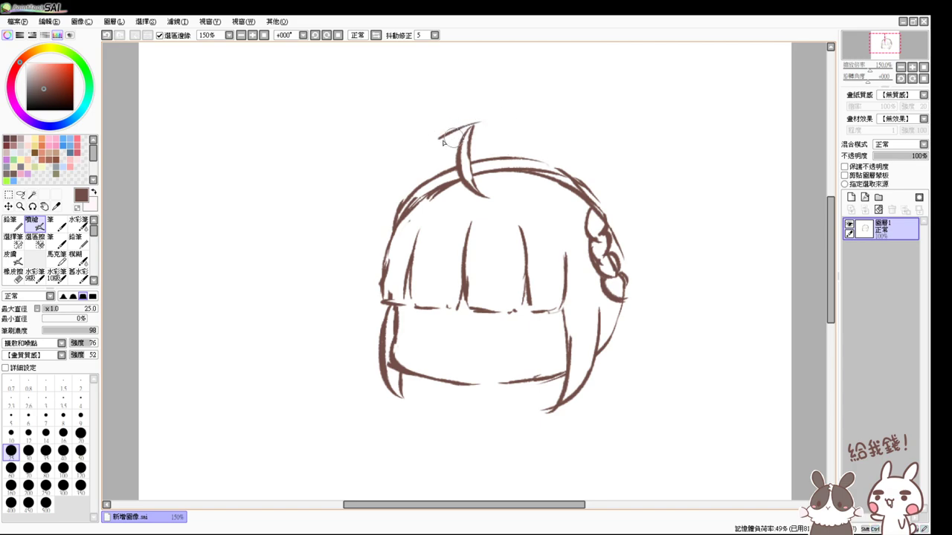
pyautogui.moveTo(445, 135); pyautogui.dragTo(550, 138)
pyautogui.hotkey('ctrl', 'z')
pyautogui.moveTo(438, 137)
pyautogui.mouseDown()
pyautogui.moveTo(476, 122)
pyautogui.moveTo(439, 168)
pyautogui.mouseUp()
# - Draw box-shaped frill blocks along the headband on both sides of the ahoge
pyautogui.moveTo(517, 127); pyautogui.dragTo(518, 157)
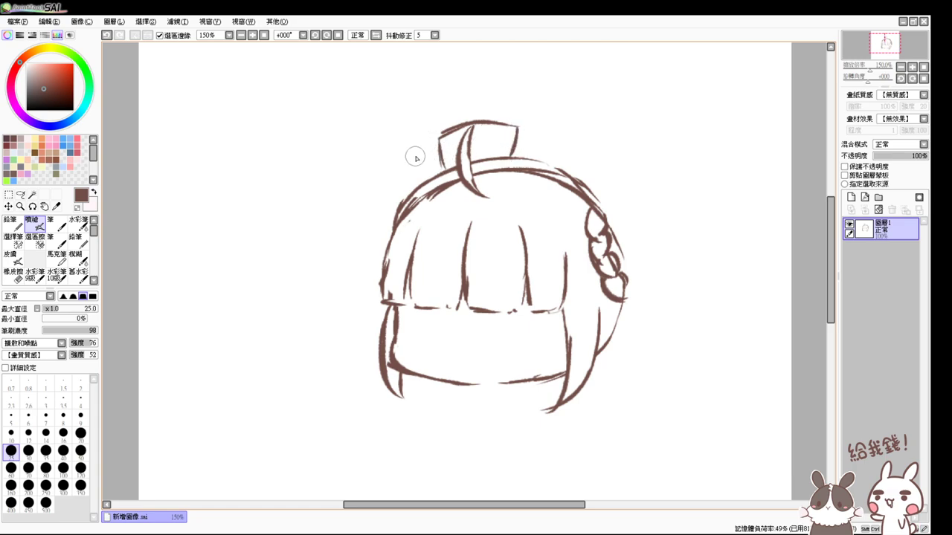
pyautogui.moveTo(439, 153); pyautogui.dragTo(426, 159)
pyautogui.moveTo(529, 135)
pyautogui.mouseDown()
pyautogui.moveTo(522, 157)
pyautogui.moveTo(546, 135)
pyautogui.moveTo(569, 177)
pyautogui.mouseUp()
pyautogui.moveTo(423, 149)
pyautogui.mouseDown()
pyautogui.moveTo(429, 173)
pyautogui.moveTo(405, 163)
pyautogui.moveTo(392, 177)
pyautogui.moveTo(408, 200)
pyautogui.moveTo(396, 208)
pyautogui.moveTo(388, 201)
pyautogui.moveTo(385, 219)
pyautogui.mouseUp()
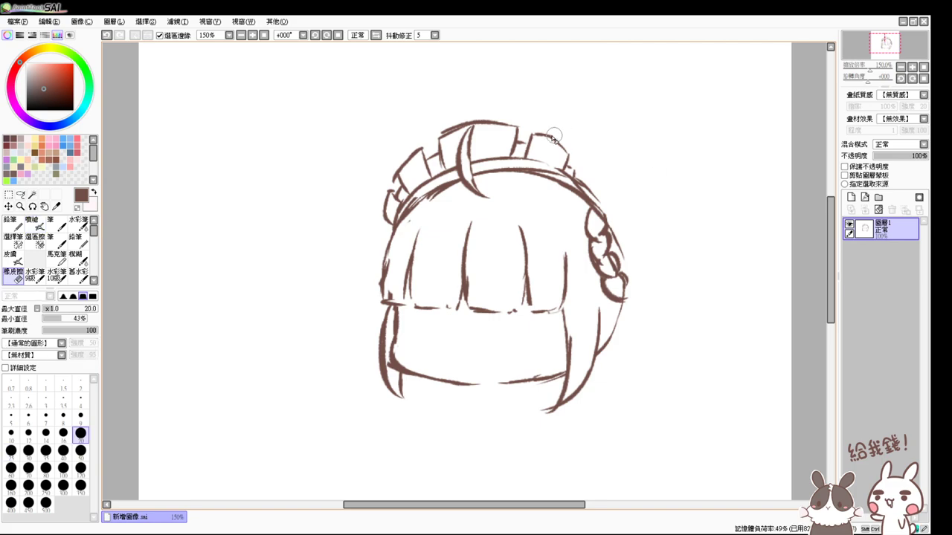
pyautogui.press('e')
pyautogui.moveTo(534, 135); pyautogui.dragTo(567, 155)
pyautogui.press('v')
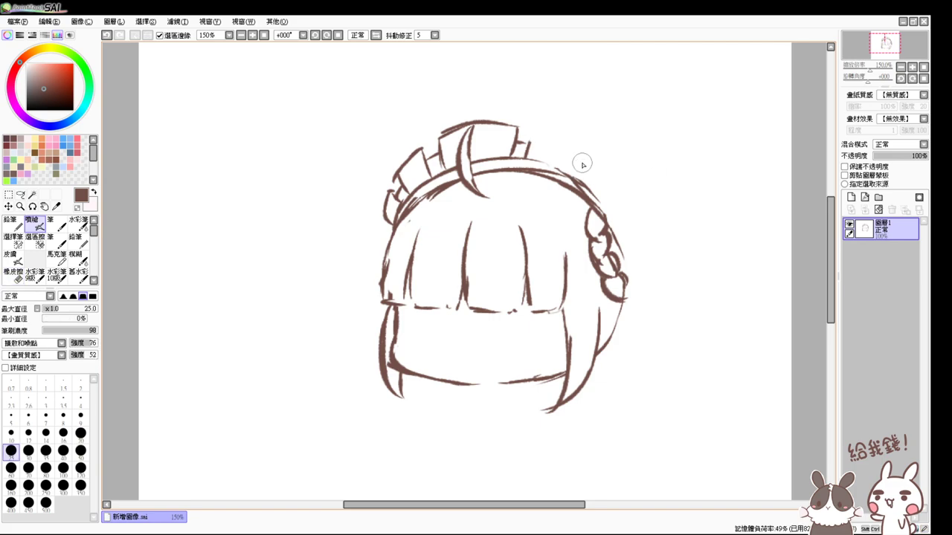
pyautogui.moveTo(536, 128)
pyautogui.mouseDown()
pyautogui.moveTo(588, 155)
pyautogui.moveTo(582, 179)
pyautogui.moveTo(589, 167)
pyautogui.moveTo(594, 180)
pyautogui.moveTo(614, 173)
pyautogui.moveTo(598, 170)
pyautogui.moveTo(592, 190)
pyautogui.moveTo(603, 168)
pyautogui.moveTo(614, 218)
pyautogui.mouseUp()
# - Erase and redraw the central headband block with an arched top, smoothing its inner line
pyautogui.press('e')
pyautogui.moveTo(427, 138)
pyautogui.mouseDown()
pyautogui.moveTo(484, 123)
pyautogui.moveTo(463, 125)
pyautogui.moveTo(517, 133)
pyautogui.mouseUp()
pyautogui.press('v')
pyautogui.moveTo(445, 143)
pyautogui.mouseDown()
pyautogui.moveTo(499, 128)
pyautogui.moveTo(485, 124)
pyautogui.moveTo(514, 134)
pyautogui.moveTo(491, 121)
pyautogui.moveTo(528, 143)
pyautogui.moveTo(499, 122)
pyautogui.moveTo(520, 132)
pyautogui.moveTo(514, 158)
pyautogui.moveTo(559, 166)
pyautogui.mouseUp()
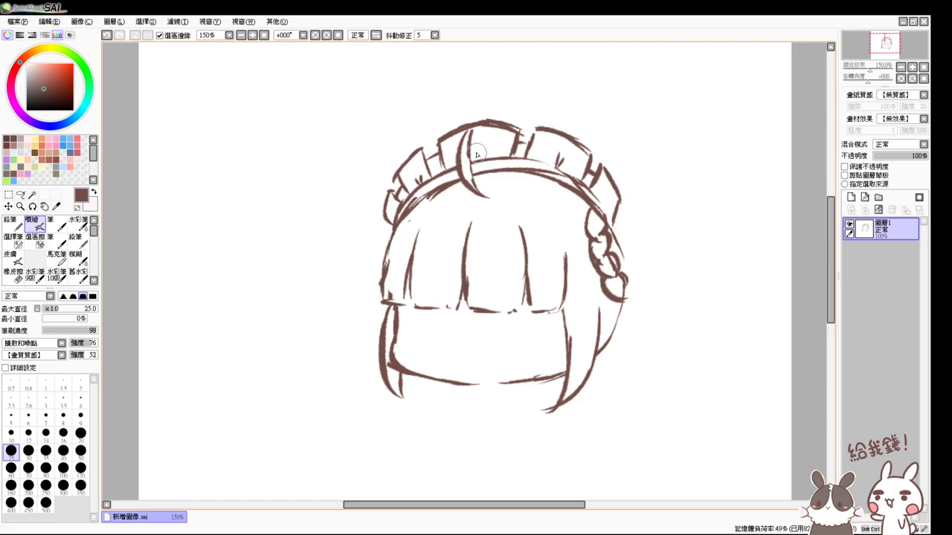
pyautogui.press('e')
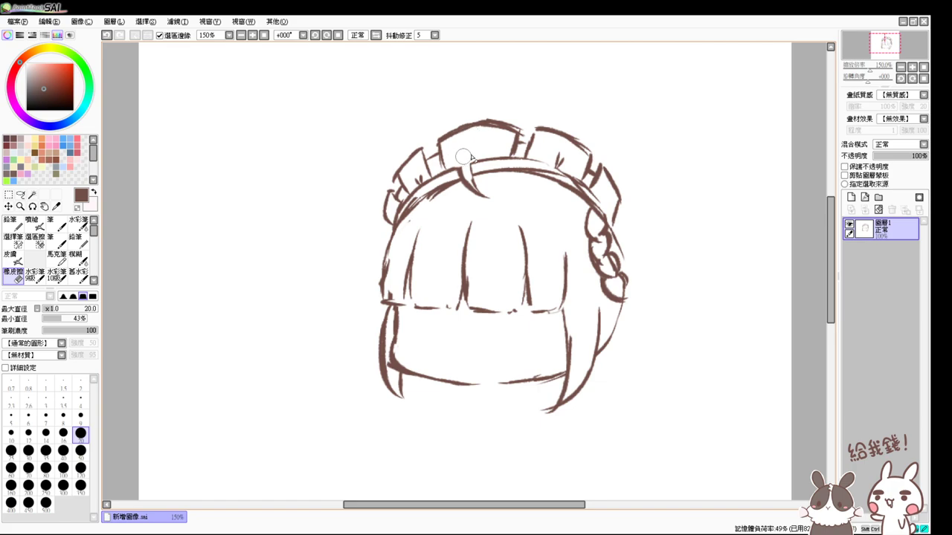
pyautogui.moveTo(462, 156)
pyautogui.mouseDown()
pyautogui.moveTo(457, 175)
pyautogui.moveTo(476, 186)
pyautogui.moveTo(464, 191)
pyautogui.moveTo(460, 177)
pyautogui.moveTo(491, 165)
pyautogui.mouseUp()
pyautogui.press('v')
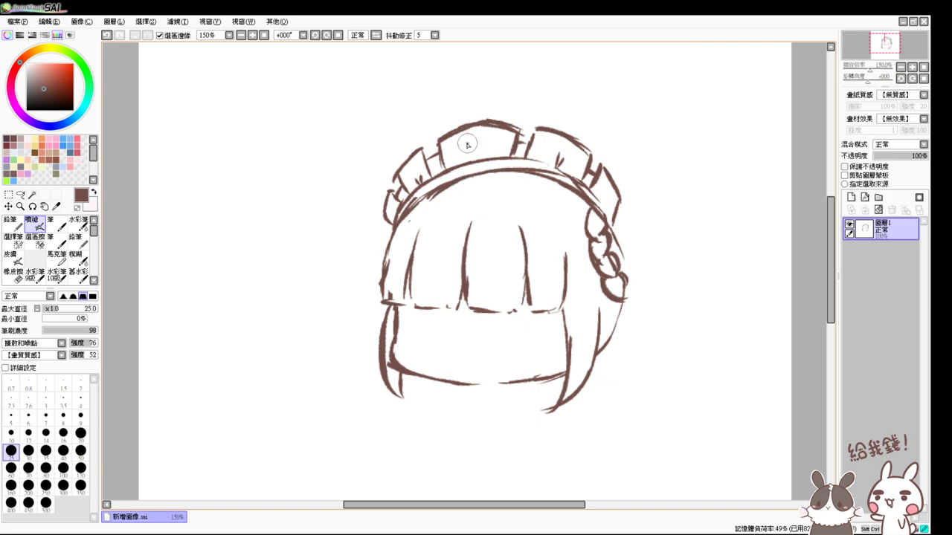
pyautogui.hotkey('ctrl', 'z')
pyautogui.hotkey('ctrl', 'z')
# - Draw the anchor's ring and shaft on the headband block, then cleanly redraw the left brim curve
pyautogui.moveTo(470, 140); pyautogui.dragTo(469, 145)
pyautogui.hotkey('ctrl', 'z')
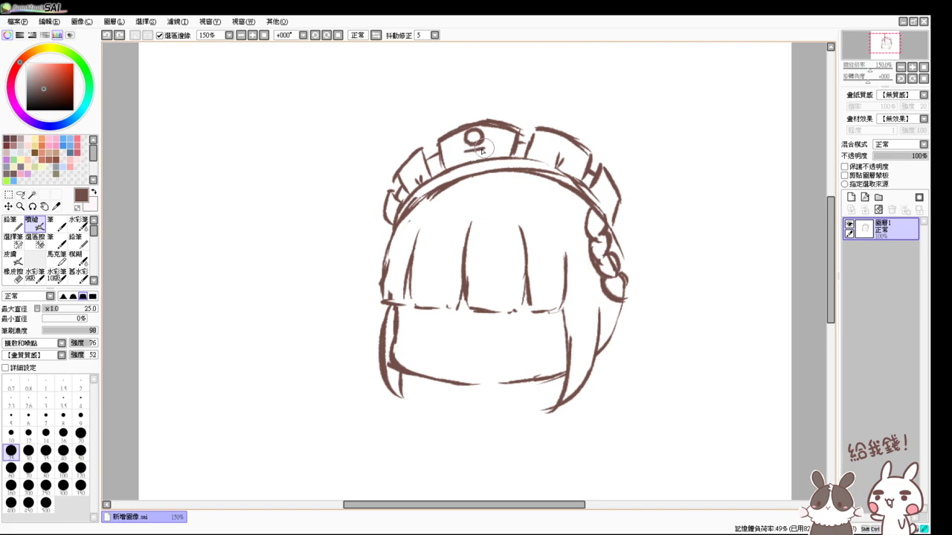
pyautogui.moveTo(474, 142); pyautogui.dragTo(475, 151)
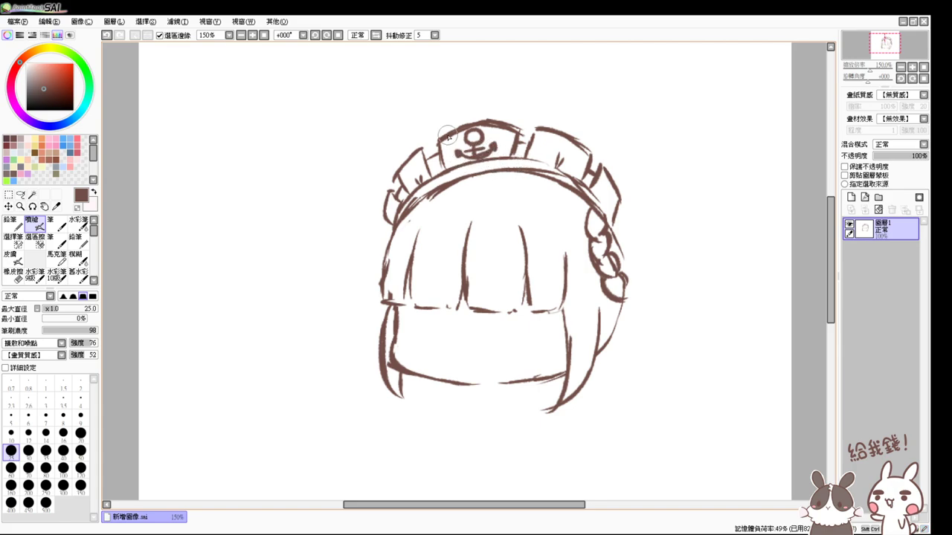
pyautogui.moveTo(437, 123); pyautogui.dragTo(478, 200)
pyautogui.moveTo(437, 120); pyautogui.dragTo(492, 200)
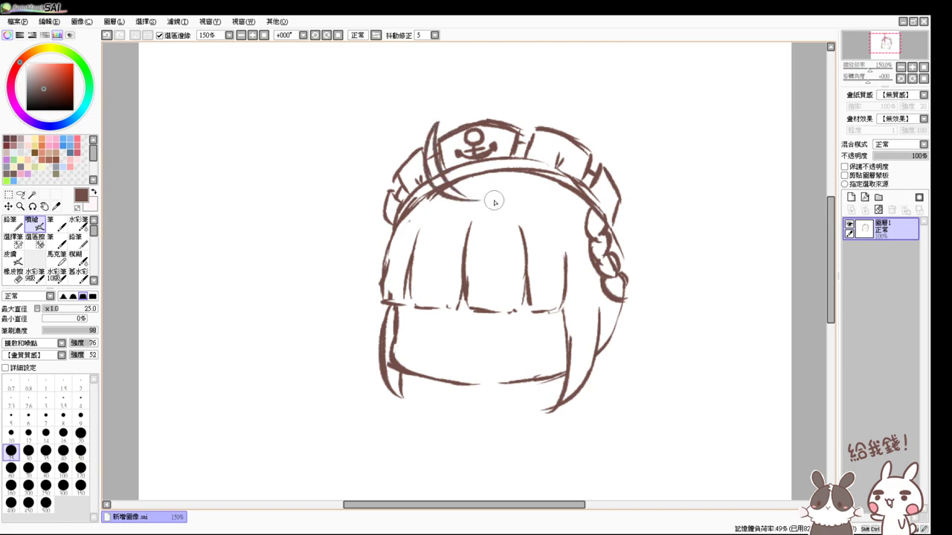
pyautogui.hotkey('ctrl', 'z')
pyautogui.moveTo(437, 122)
pyautogui.mouseDown()
pyautogui.moveTo(445, 174)
pyautogui.moveTo(479, 199)
pyautogui.mouseUp()
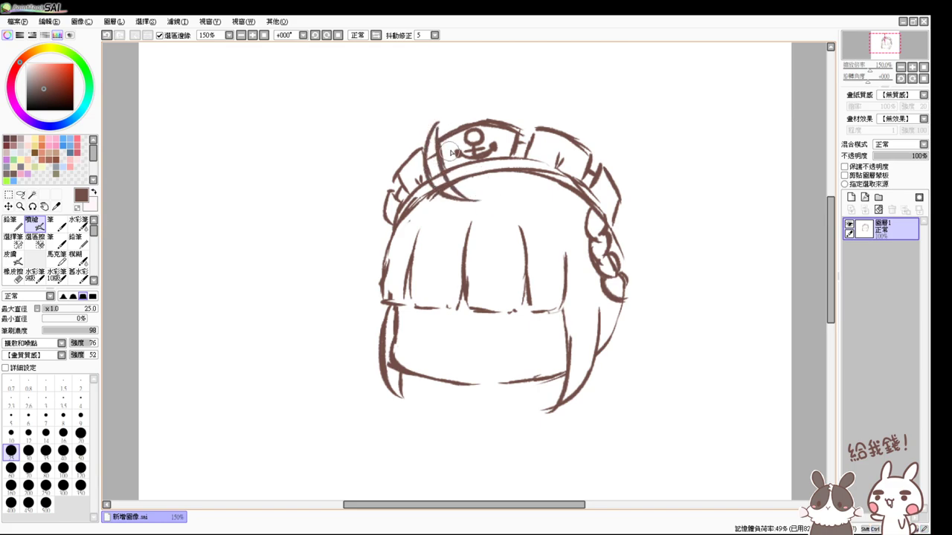
pyautogui.hotkey('ctrl', 'z')
pyautogui.moveTo(437, 119); pyautogui.dragTo(477, 200)
pyautogui.press('e')
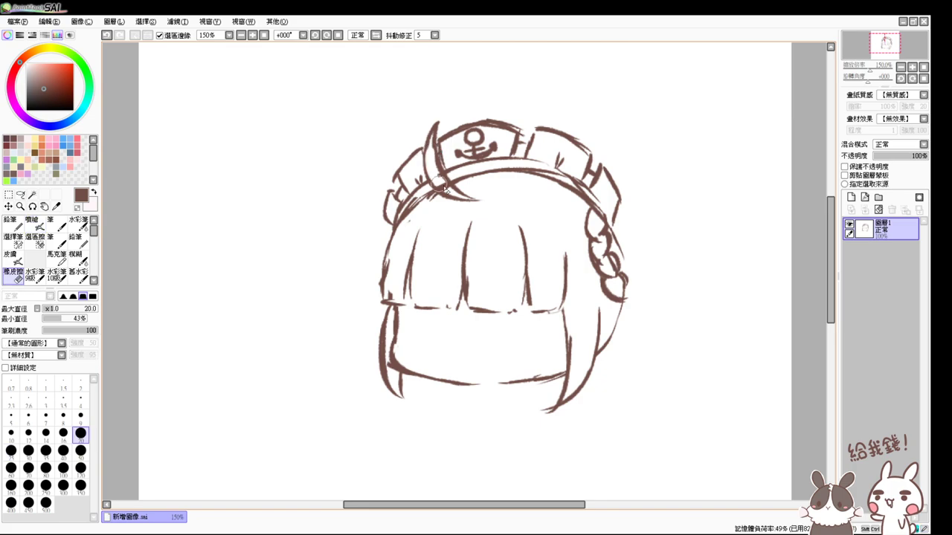
pyautogui.press('v')
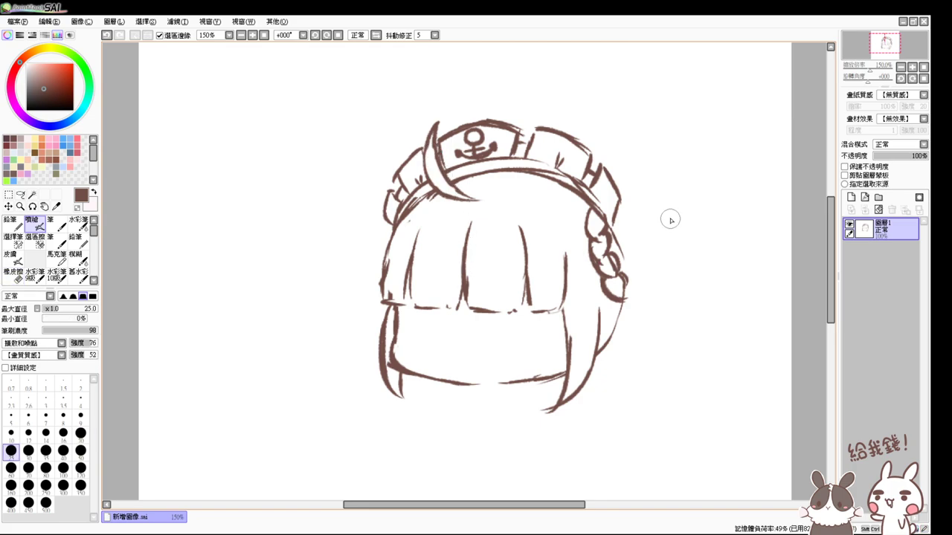
# - Add a curved stroke along the hat's right side
pyautogui.press('e')
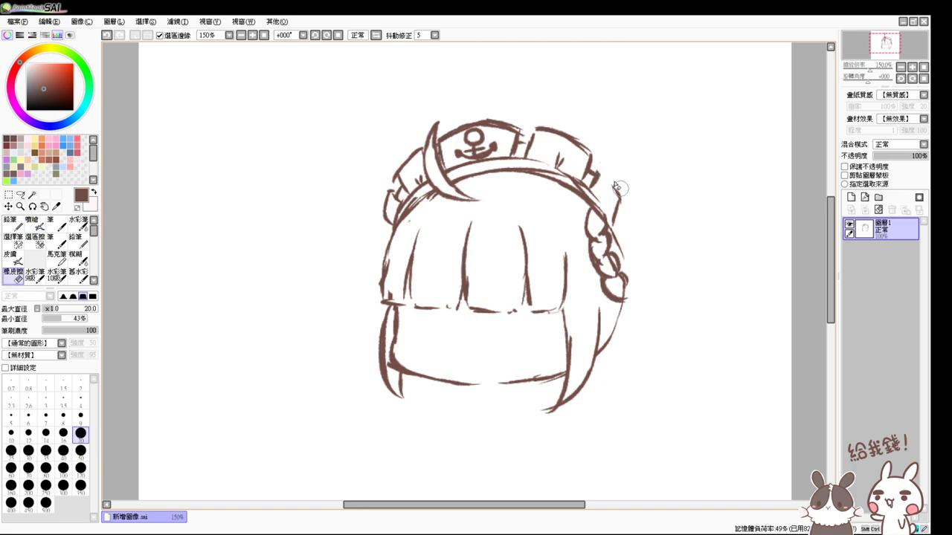
pyautogui.press('v')
pyautogui.moveTo(588, 160)
pyautogui.mouseDown()
pyautogui.moveTo(623, 215)
pyautogui.moveTo(622, 204)
pyautogui.moveTo(608, 243)
pyautogui.moveTo(621, 250)
pyautogui.moveTo(621, 217)
pyautogui.moveTo(616, 240)
pyautogui.mouseUp()
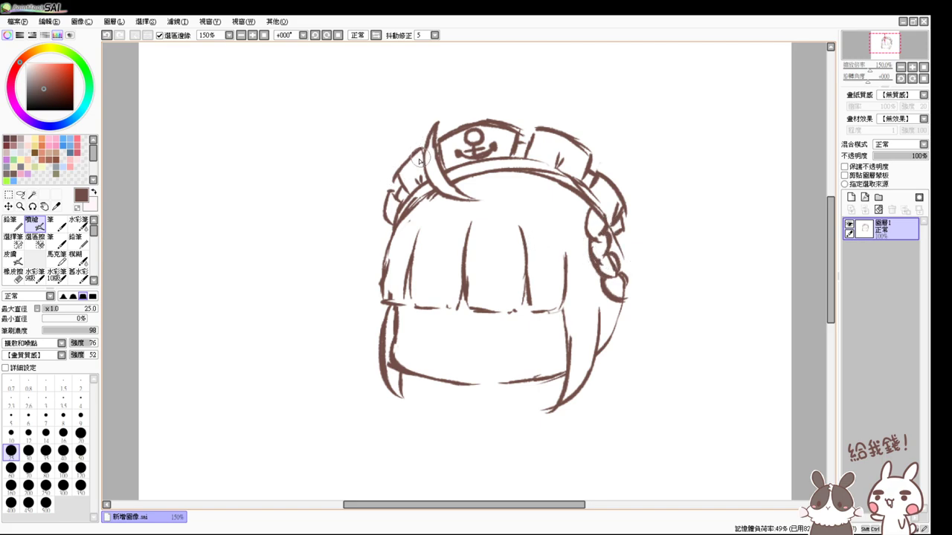
# - Erase and redraw the left hat brim
pyautogui.press('e')
pyautogui.moveTo(420, 145); pyautogui.dragTo(383, 219)
pyautogui.press('e')
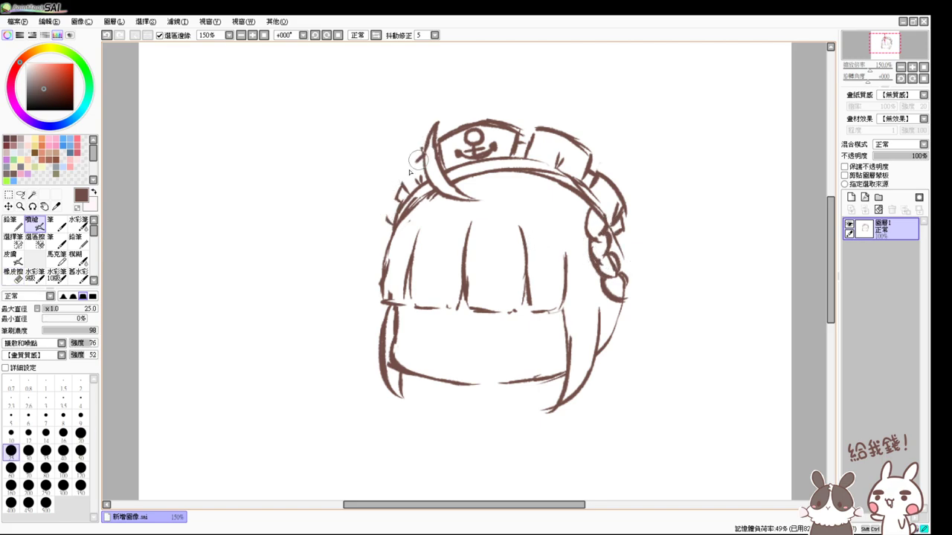
pyautogui.moveTo(418, 160)
pyautogui.mouseDown()
pyautogui.moveTo(398, 190)
pyautogui.moveTo(426, 151)
pyautogui.moveTo(403, 179)
pyautogui.moveTo(386, 232)
pyautogui.moveTo(402, 220)
pyautogui.mouseUp()
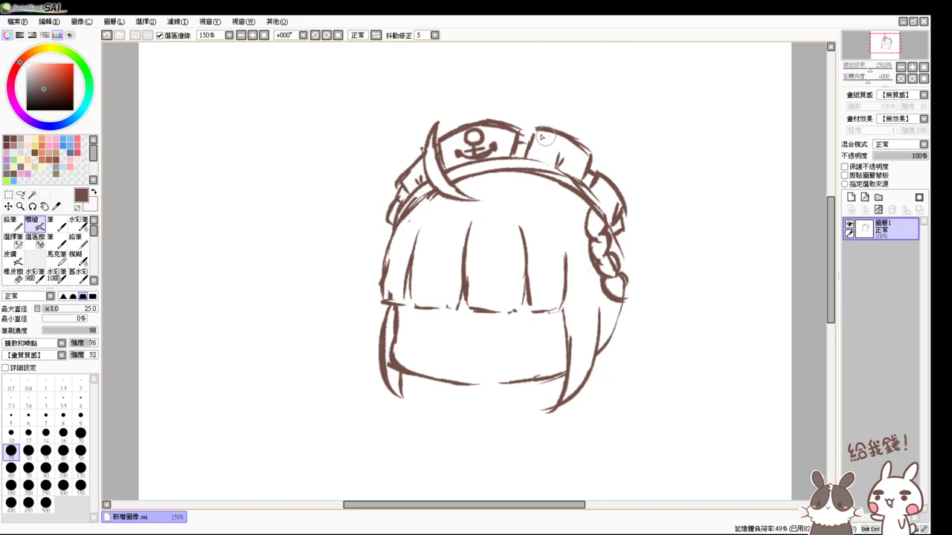
# - Erase and redraw the headband's right-section top, then strengthen the braid's right edge
pyautogui.press('e')
pyautogui.press('e')
pyautogui.moveTo(530, 127)
pyautogui.mouseDown()
pyautogui.moveTo(598, 154)
pyautogui.moveTo(529, 140)
pyautogui.moveTo(548, 137)
pyautogui.moveTo(588, 159)
pyautogui.moveTo(580, 151)
pyautogui.moveTo(598, 174)
pyautogui.mouseUp()
pyautogui.moveTo(555, 172); pyautogui.dragTo(559, 183)
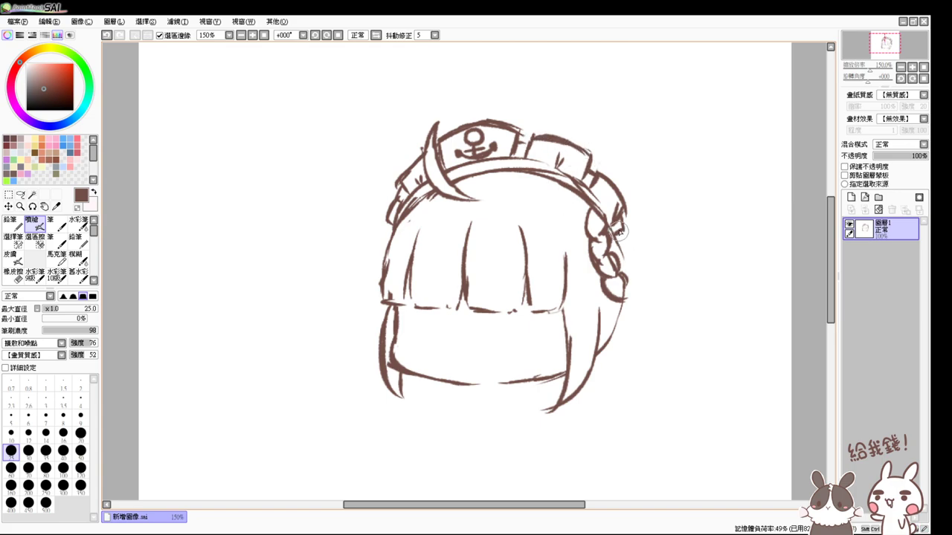
pyautogui.moveTo(618, 235)
pyautogui.mouseDown()
pyautogui.moveTo(635, 275)
pyautogui.moveTo(626, 253)
pyautogui.moveTo(622, 323)
pyautogui.mouseUp()
pyautogui.moveTo(633, 261)
pyautogui.mouseDown()
pyautogui.moveTo(596, 344)
pyautogui.moveTo(600, 304)
pyautogui.mouseUp()
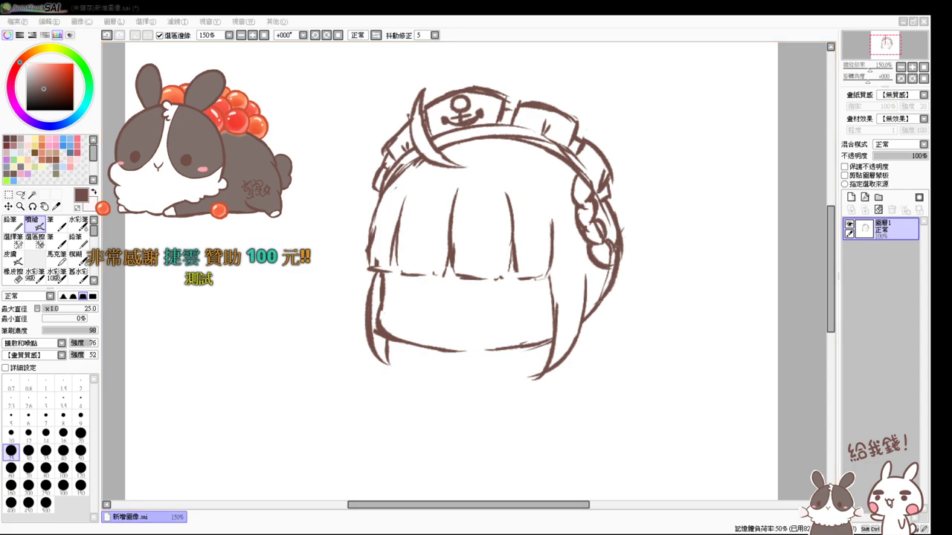
pyautogui.click(344, 525)
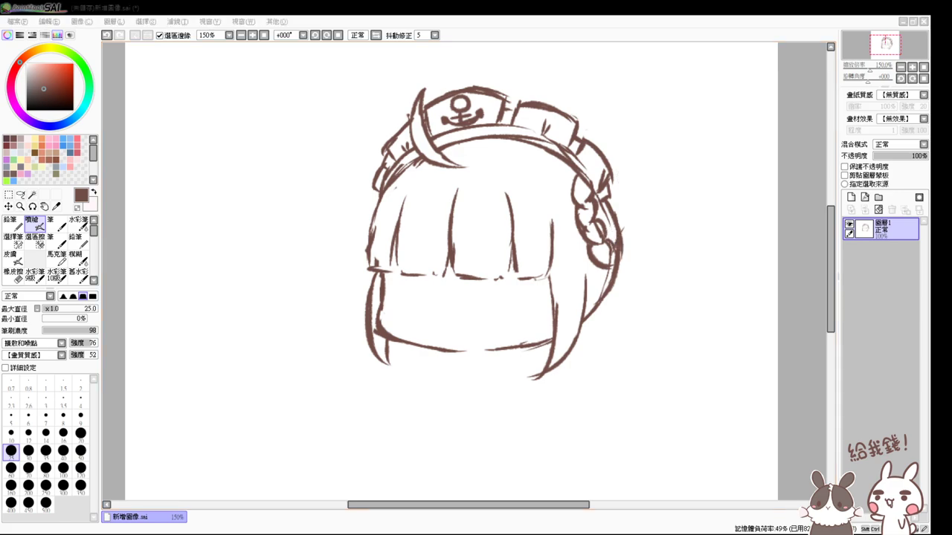
pyautogui.click(802, 280)
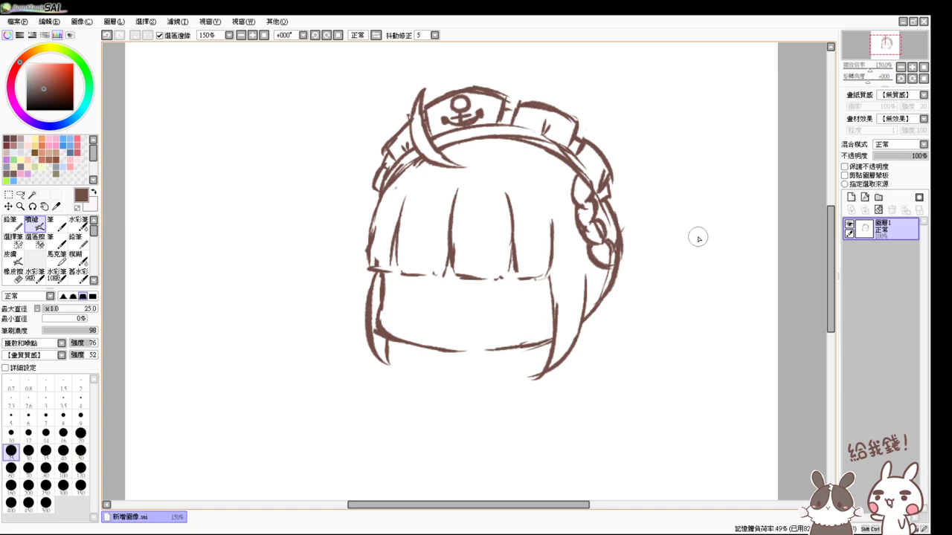
# - Draw the right ribbon bow with a long tail and a lower loop
pyautogui.moveTo(618, 233)
pyautogui.mouseDown()
pyautogui.moveTo(641, 204)
pyautogui.moveTo(662, 200)
pyautogui.mouseUp()
pyautogui.hotkey('ctrl', 'z')
pyautogui.moveTo(619, 231)
pyautogui.mouseDown()
pyautogui.moveTo(655, 200)
pyautogui.moveTo(644, 202)
pyautogui.moveTo(686, 200)
pyautogui.moveTo(677, 194)
pyautogui.moveTo(660, 239)
pyautogui.moveTo(664, 232)
pyautogui.moveTo(613, 253)
pyautogui.moveTo(635, 231)
pyautogui.moveTo(646, 248)
pyautogui.moveTo(646, 229)
pyautogui.moveTo(680, 189)
pyautogui.moveTo(708, 203)
pyautogui.moveTo(682, 196)
pyautogui.moveTo(703, 212)
pyautogui.moveTo(689, 241)
pyautogui.moveTo(617, 246)
pyautogui.moveTo(671, 218)
pyautogui.moveTo(618, 279)
pyautogui.moveTo(620, 252)
pyautogui.moveTo(636, 302)
pyautogui.mouseUp()
pyautogui.hotkey('ctrl', 'z')
pyautogui.hotkey('ctrl', 'z')
pyautogui.hotkey('ctrl', 'z')
pyautogui.moveTo(616, 261); pyautogui.dragTo(644, 321)
pyautogui.hotkey('ctrl', 'z')
pyautogui.hotkey('ctrl', 'z')
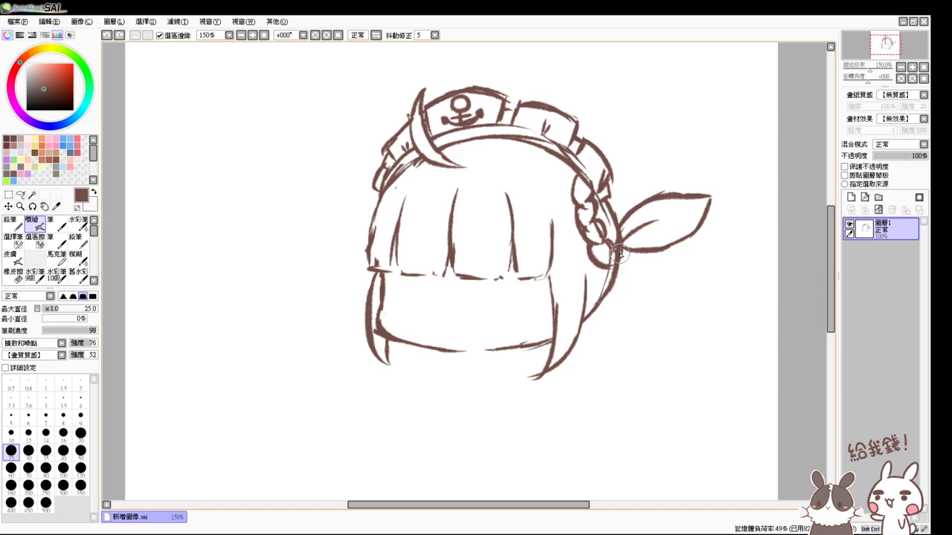
pyautogui.moveTo(619, 252); pyautogui.dragTo(655, 326)
pyautogui.moveTo(612, 282)
pyautogui.mouseDown()
pyautogui.moveTo(610, 305)
pyautogui.moveTo(656, 332)
pyautogui.mouseUp()
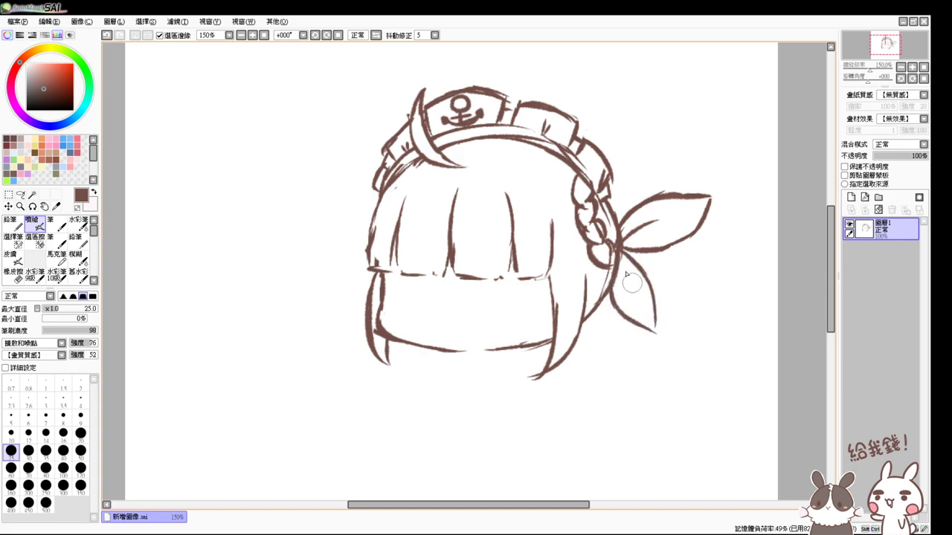
pyautogui.moveTo(622, 254); pyautogui.dragTo(649, 308)
# - Draw the left ribbon's upper curve and lower part beside the hair
pyautogui.moveTo(376, 179)
pyautogui.mouseDown()
pyautogui.moveTo(332, 183)
pyautogui.moveTo(355, 212)
pyautogui.mouseUp()
pyautogui.hotkey('ctrl', 'z')
pyautogui.hotkey('ctrl', 'z')
pyautogui.hotkey('ctrl', 'z')
pyautogui.moveTo(376, 180)
pyautogui.mouseDown()
pyautogui.moveTo(329, 173)
pyautogui.moveTo(368, 214)
pyautogui.moveTo(353, 228)
pyautogui.moveTo(342, 275)
pyautogui.mouseUp()
pyautogui.hotkey('ctrl', 'z')
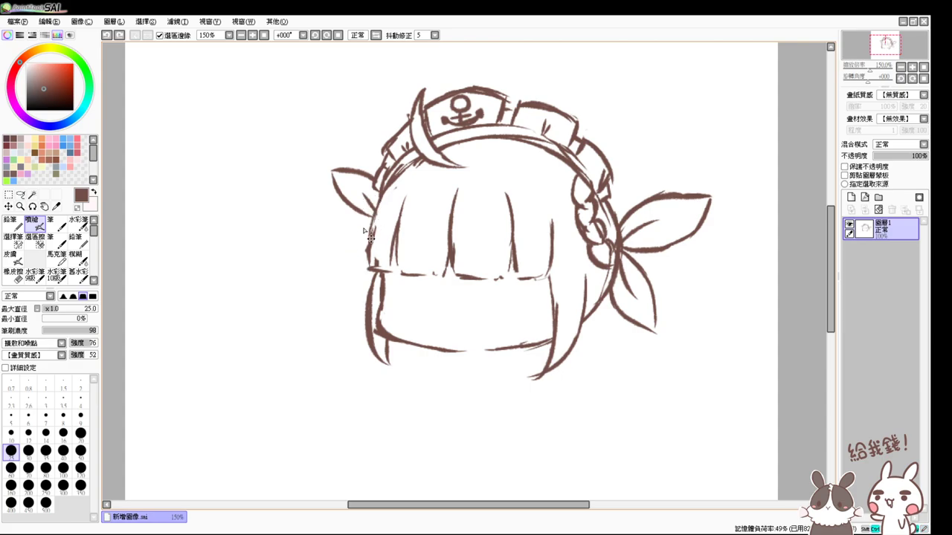
pyautogui.moveTo(373, 212)
pyautogui.mouseDown()
pyautogui.moveTo(351, 239)
pyautogui.moveTo(342, 285)
pyautogui.moveTo(373, 265)
pyautogui.moveTo(369, 243)
pyautogui.moveTo(348, 271)
pyautogui.mouseUp()
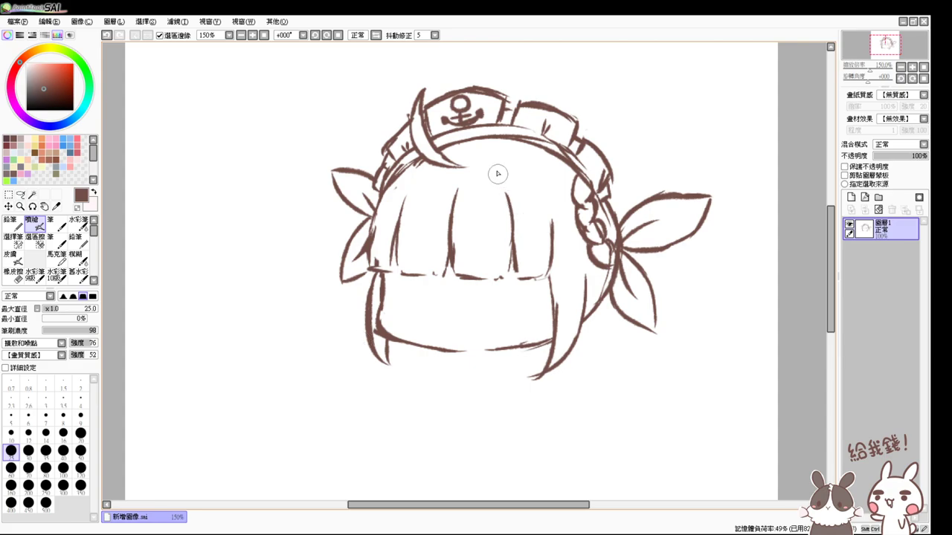
# - Add several extra strands down the bangs
pyautogui.moveTo(465, 193); pyautogui.dragTo(470, 246)
pyautogui.hotkey('ctrl', 'z')
pyautogui.moveTo(457, 186); pyautogui.dragTo(473, 272)
pyautogui.moveTo(463, 188); pyautogui.dragTo(474, 277)
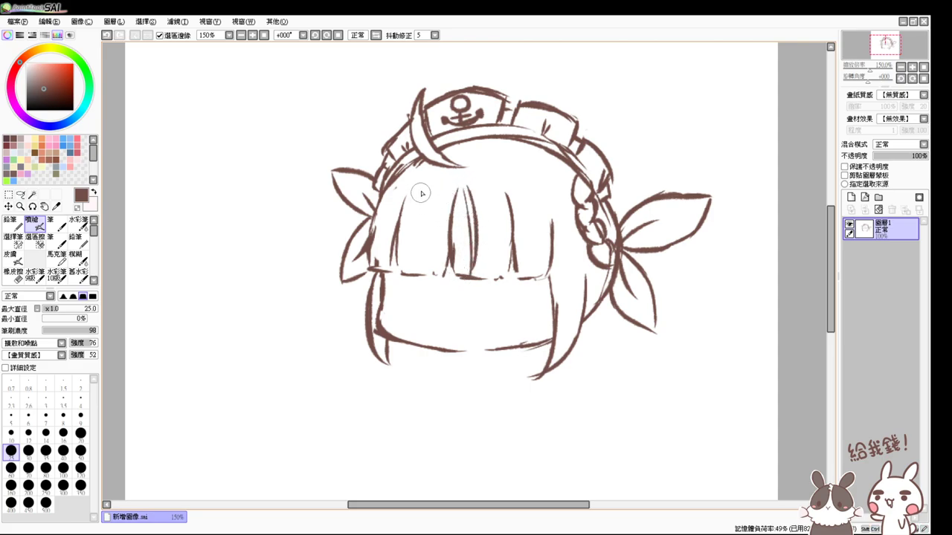
pyautogui.moveTo(421, 194)
pyautogui.mouseDown()
pyautogui.moveTo(412, 234)
pyautogui.moveTo(421, 235)
pyautogui.moveTo(421, 267)
pyautogui.mouseUp()
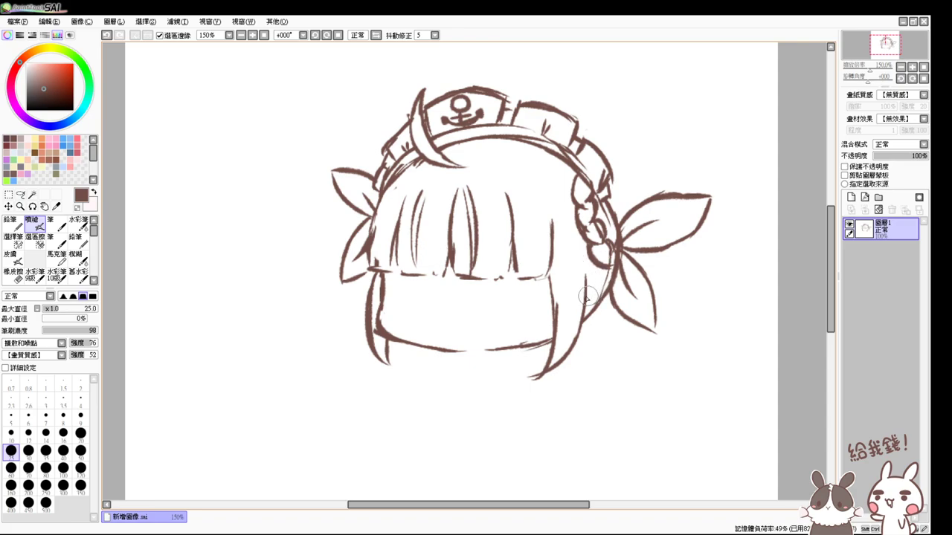
# - Erase and redraw the long right hair strand with a small curl beside it
pyautogui.press('e')
pyautogui.moveTo(578, 276)
pyautogui.mouseDown()
pyautogui.moveTo(572, 337)
pyautogui.moveTo(573, 315)
pyautogui.moveTo(554, 365)
pyautogui.moveTo(578, 281)
pyautogui.moveTo(554, 368)
pyautogui.mouseUp()
pyautogui.press('a')
pyautogui.hotkey('ctrl', 'z')
pyautogui.hotkey('ctrl', 'z')
pyautogui.moveTo(570, 276)
pyautogui.mouseDown()
pyautogui.moveTo(554, 368)
pyautogui.moveTo(556, 359)
pyautogui.mouseUp()
pyautogui.moveTo(578, 281)
pyautogui.mouseDown()
pyautogui.moveTo(594, 301)
pyautogui.moveTo(584, 311)
pyautogui.moveTo(595, 376)
pyautogui.mouseUp()
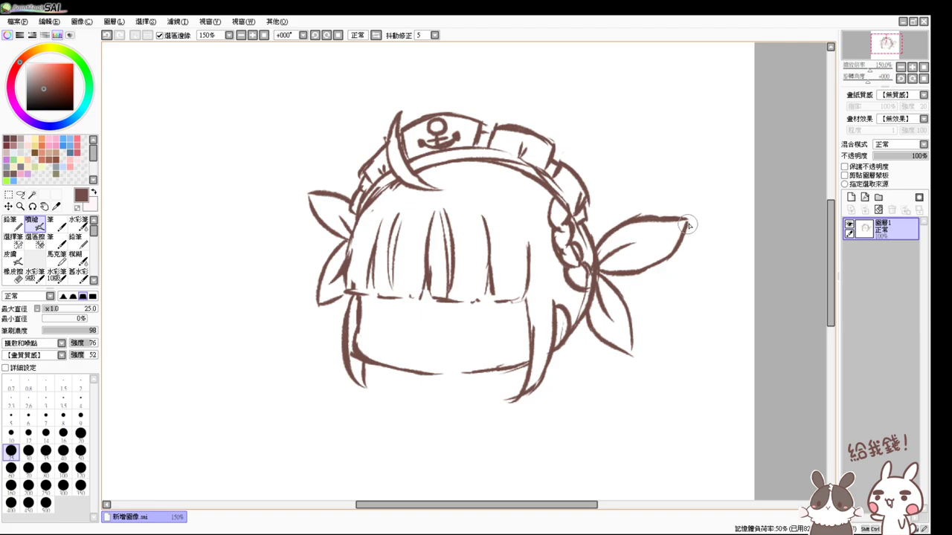
# - Erase the right bow's top-right edge and redraw it as a closed pointed wing
pyautogui.press('e')
pyautogui.moveTo(647, 218)
pyautogui.mouseDown()
pyautogui.moveTo(687, 222)
pyautogui.moveTo(664, 210)
pyautogui.moveTo(689, 219)
pyautogui.moveTo(675, 252)
pyautogui.moveTo(670, 239)
pyautogui.moveTo(699, 212)
pyautogui.mouseUp()
pyautogui.press('v')
pyautogui.hotkey('ctrl', 'z')
pyautogui.hotkey('ctrl', 'z')
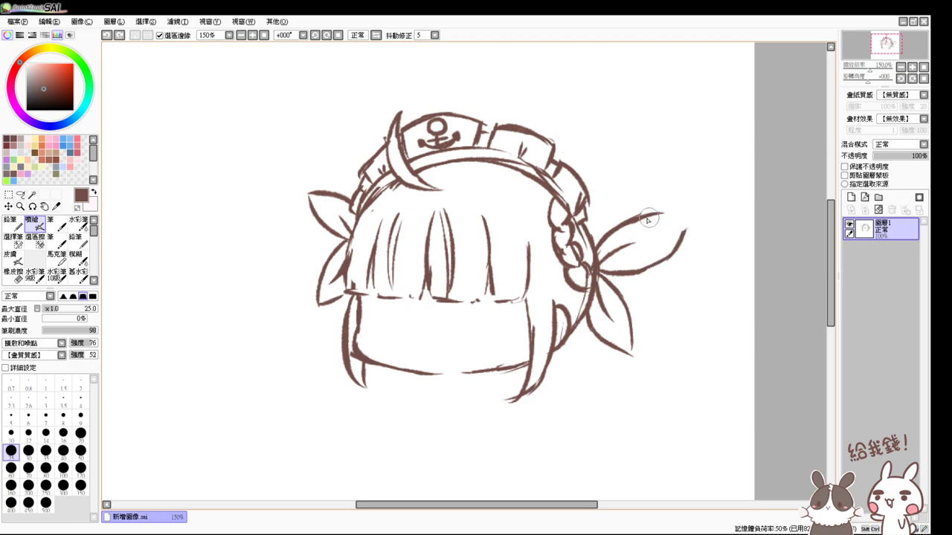
pyautogui.moveTo(629, 221)
pyautogui.mouseDown()
pyautogui.moveTo(679, 212)
pyautogui.moveTo(676, 232)
pyautogui.moveTo(679, 220)
pyautogui.moveTo(656, 216)
pyautogui.moveTo(687, 218)
pyautogui.mouseUp()
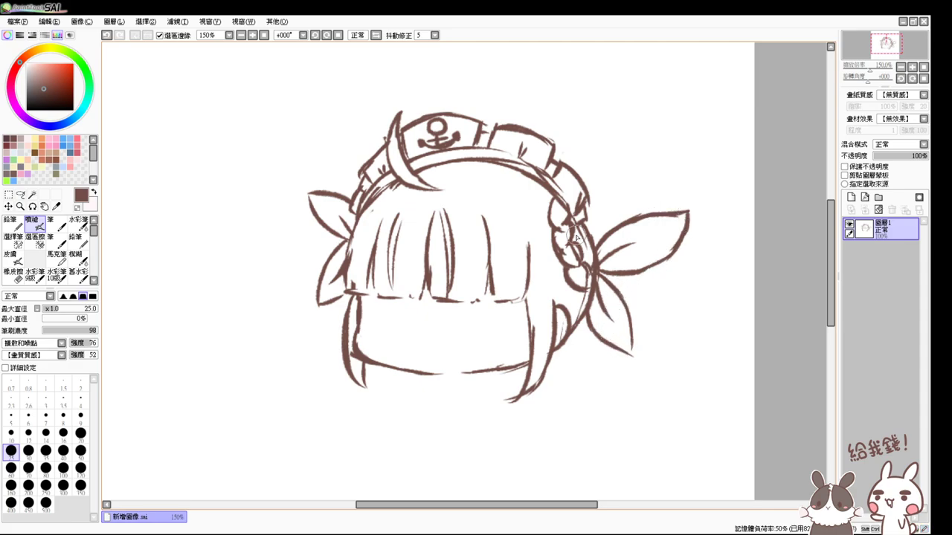
pyautogui.click(265, 35)
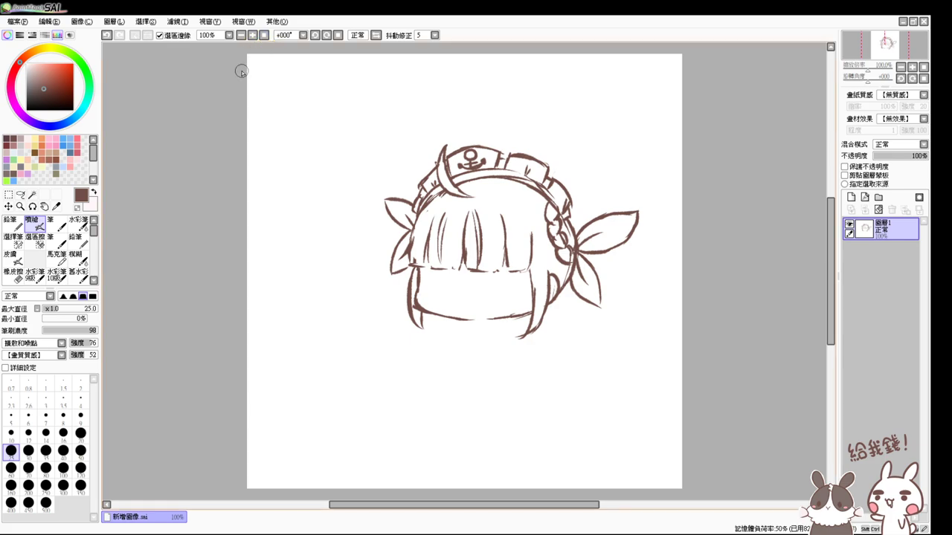
# - Erase and resketch the headband's top outline, and lengthen the curled hook at the left brim
pyautogui.moveTo(595, 355)
pyautogui.mouseDown()
pyautogui.moveTo(546, 349)
pyautogui.moveTo(637, 399)
pyautogui.mouseUp()
pyautogui.scroll(2, 546, 351)
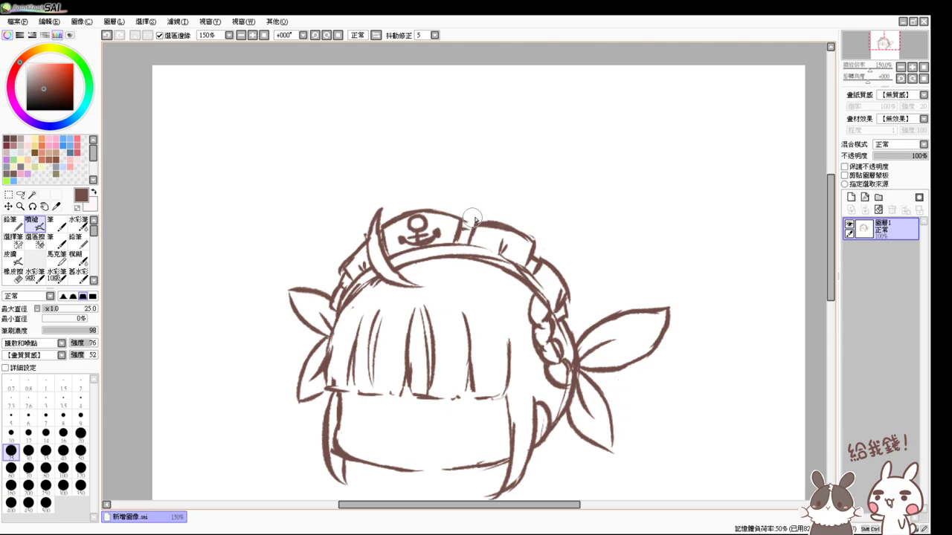
pyautogui.press('e')
pyautogui.moveTo(470, 216)
pyautogui.mouseDown()
pyautogui.moveTo(459, 232)
pyautogui.moveTo(433, 213)
pyautogui.moveTo(380, 219)
pyautogui.moveTo(446, 205)
pyautogui.mouseUp()
pyautogui.press('v')
pyautogui.moveTo(389, 223)
pyautogui.mouseDown()
pyautogui.moveTo(448, 207)
pyautogui.moveTo(444, 218)
pyautogui.moveTo(406, 215)
pyautogui.moveTo(435, 209)
pyautogui.moveTo(474, 222)
pyautogui.moveTo(433, 210)
pyautogui.moveTo(473, 215)
pyautogui.moveTo(440, 204)
pyautogui.moveTo(482, 220)
pyautogui.moveTo(476, 236)
pyautogui.moveTo(489, 226)
pyautogui.moveTo(476, 247)
pyautogui.mouseUp()
pyautogui.hotkey('ctrl', 'z')
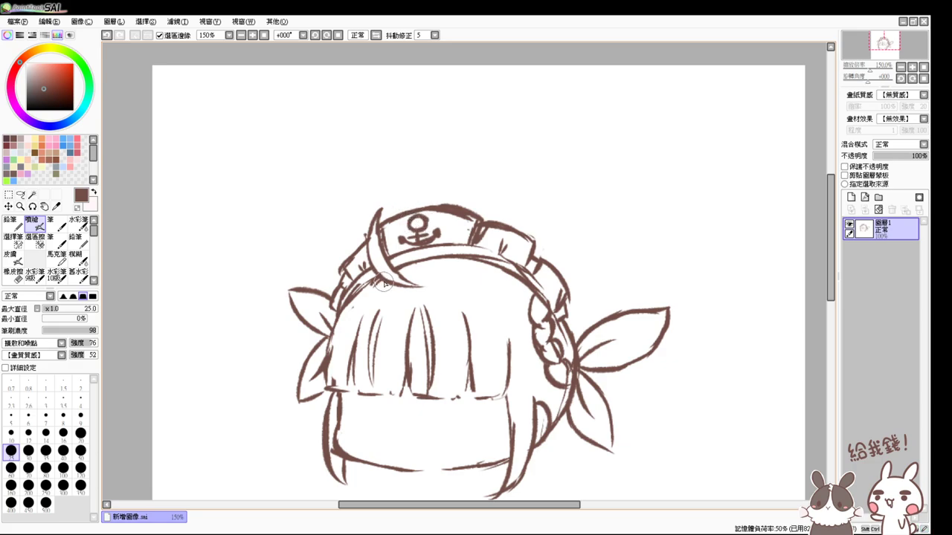
pyautogui.moveTo(402, 281); pyautogui.dragTo(422, 286)
# - Lighten the headband's top edge with the Eraser
pyautogui.press('e')
pyautogui.moveTo(446, 199)
pyautogui.mouseDown()
pyautogui.moveTo(474, 202)
pyautogui.moveTo(432, 195)
pyautogui.moveTo(470, 203)
pyautogui.moveTo(439, 216)
pyautogui.moveTo(467, 228)
pyautogui.mouseUp()
pyautogui.press('e')
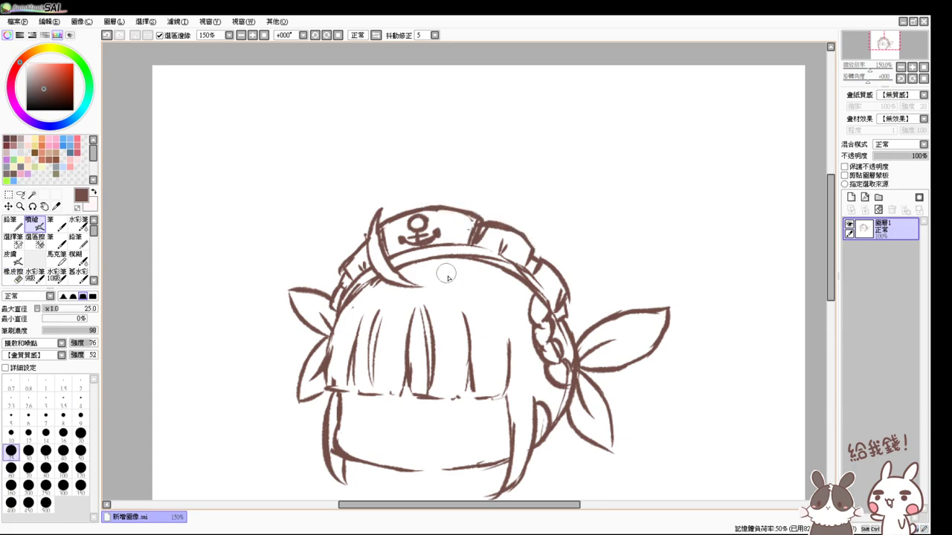
# - Draw two tall rectangular eyes and a small open mouth below the bangs
pyautogui.moveTo(503, 366); pyautogui.dragTo(499, 318)
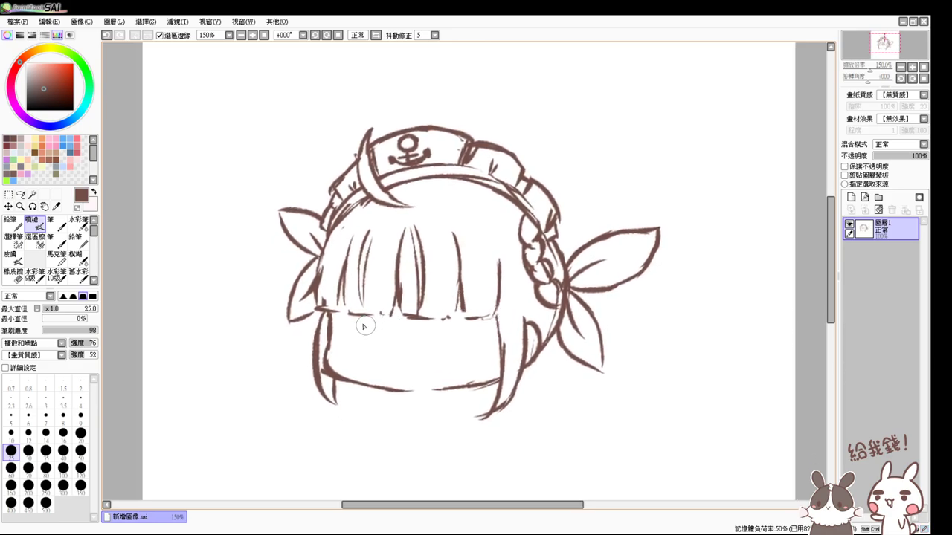
pyautogui.moveTo(357, 311); pyautogui.dragTo(365, 355)
pyautogui.hotkey('ctrl', 'z')
pyautogui.moveTo(354, 315)
pyautogui.mouseDown()
pyautogui.moveTo(361, 343)
pyautogui.moveTo(378, 316)
pyautogui.moveTo(379, 353)
pyautogui.mouseUp()
pyautogui.moveTo(442, 319)
pyautogui.mouseDown()
pyautogui.moveTo(467, 321)
pyautogui.moveTo(468, 355)
pyautogui.mouseUp()
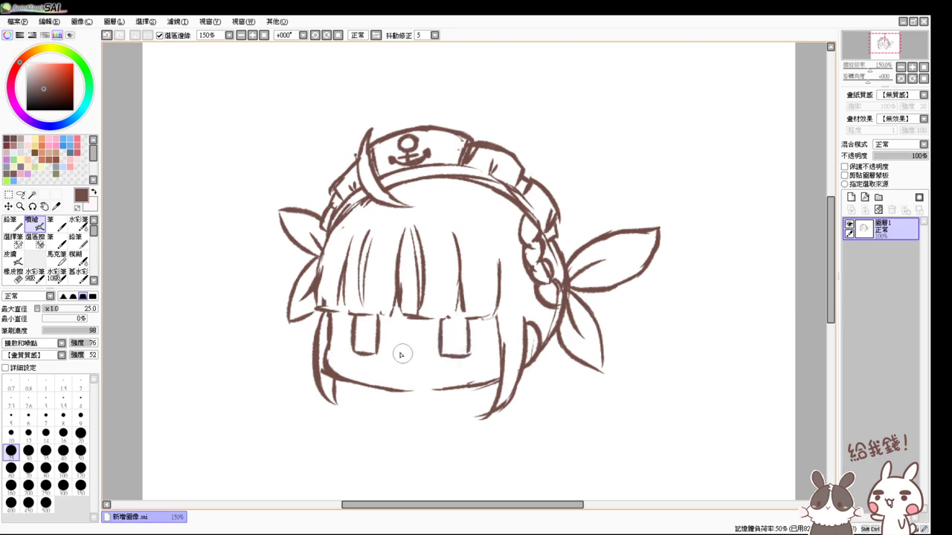
pyautogui.moveTo(391, 351); pyautogui.dragTo(427, 364)
pyautogui.moveTo(393, 349)
pyautogui.mouseDown()
pyautogui.moveTo(422, 366)
pyautogui.moveTo(416, 346)
pyautogui.moveTo(412, 370)
pyautogui.moveTo(422, 358)
pyautogui.moveTo(394, 350)
pyautogui.moveTo(412, 365)
pyautogui.moveTo(392, 353)
pyautogui.moveTo(421, 350)
pyautogui.moveTo(419, 371)
pyautogui.moveTo(400, 350)
pyautogui.moveTo(399, 372)
pyautogui.moveTo(420, 363)
pyautogui.mouseUp()
pyautogui.hotkey('ctrl', 'z')
pyautogui.hotkey('ctrl', 'z')
pyautogui.hotkey('ctrl', 'z')
pyautogui.hotkey('ctrl', 'z')
# - Try extra strokes on the left hair and around the left eye, undoing both
pyautogui.moveTo(316, 256); pyautogui.dragTo(371, 194)
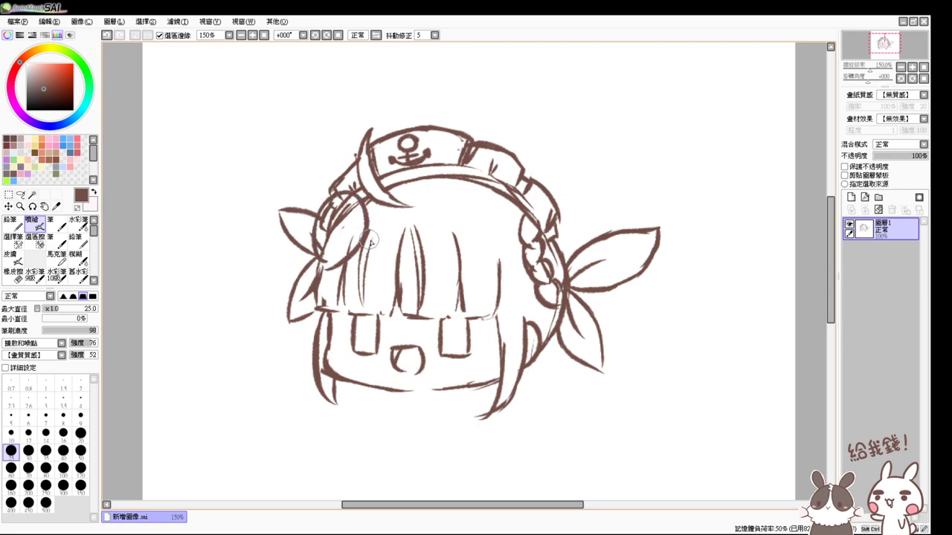
pyautogui.moveTo(375, 231); pyautogui.dragTo(372, 274)
pyautogui.hotkey('ctrl', 'z')
pyautogui.hotkey('ctrl', 'z')
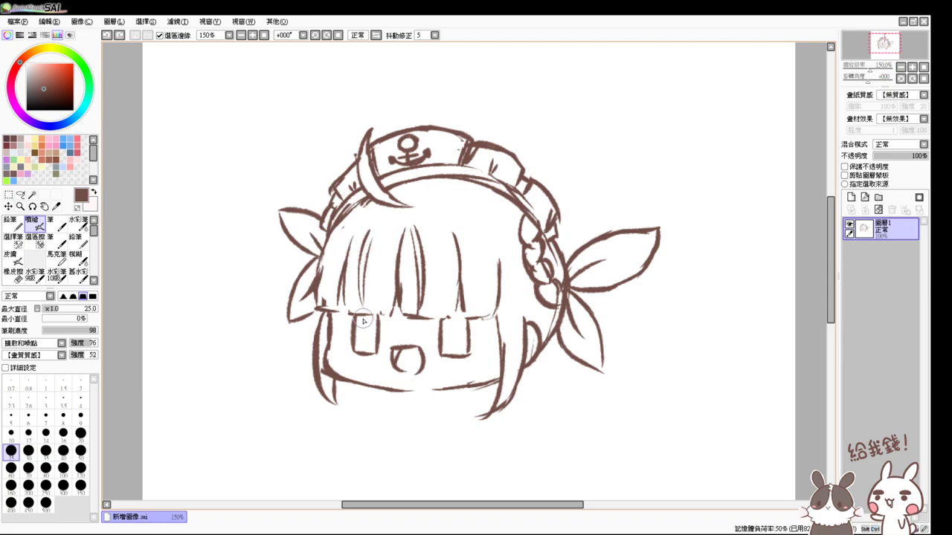
pyautogui.moveTo(357, 312); pyautogui.dragTo(370, 343)
pyautogui.hotkey('ctrl', 'z')
# - Sketch the bow under the chin with a hanging ribbon tail
pyautogui.moveTo(561, 383); pyautogui.dragTo(553, 290)
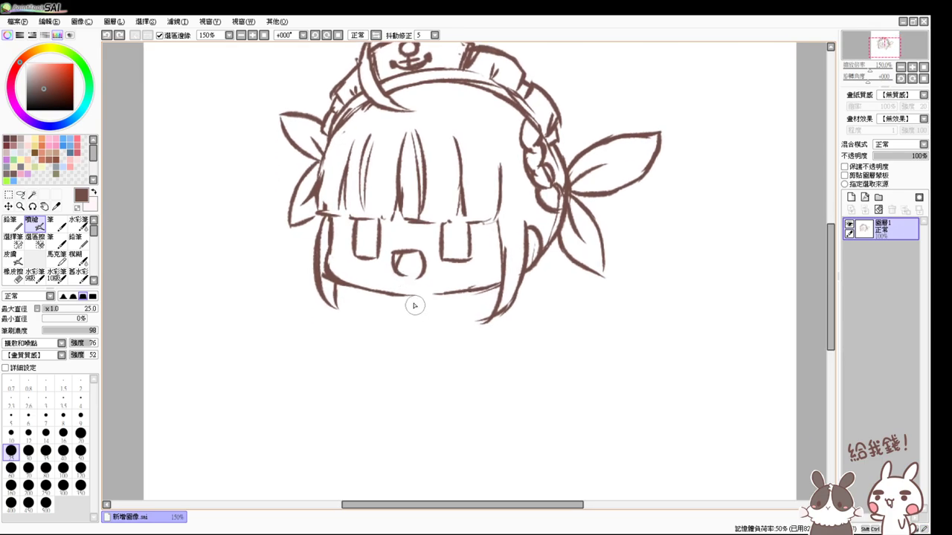
pyautogui.moveTo(413, 298); pyautogui.dragTo(441, 313)
pyautogui.hotkey('ctrl', 'z')
pyautogui.moveTo(426, 305)
pyautogui.mouseDown()
pyautogui.moveTo(386, 318)
pyautogui.moveTo(443, 310)
pyautogui.moveTo(429, 297)
pyautogui.moveTo(450, 299)
pyautogui.moveTo(435, 323)
pyautogui.moveTo(424, 309)
pyautogui.moveTo(444, 319)
pyautogui.moveTo(429, 295)
pyautogui.moveTo(461, 305)
pyautogui.moveTo(439, 315)
pyautogui.moveTo(446, 322)
pyautogui.moveTo(427, 304)
pyautogui.moveTo(434, 307)
pyautogui.moveTo(395, 317)
pyautogui.mouseUp()
pyautogui.hotkey('ctrl', 'z')
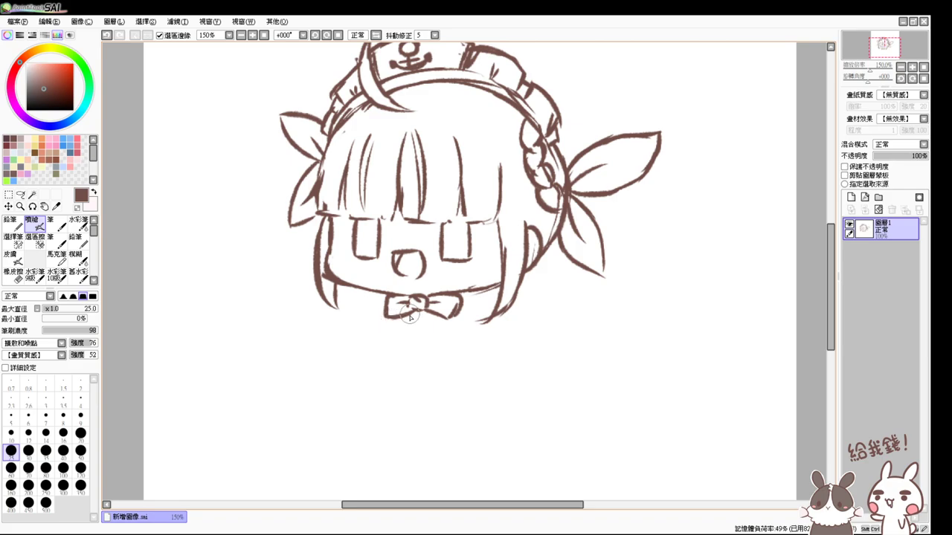
pyautogui.moveTo(415, 308)
pyautogui.mouseDown()
pyautogui.moveTo(396, 338)
pyautogui.moveTo(390, 317)
pyautogui.moveTo(416, 334)
pyautogui.moveTo(436, 322)
pyautogui.moveTo(421, 307)
pyautogui.moveTo(439, 336)
pyautogui.moveTo(454, 327)
pyautogui.moveTo(452, 315)
pyautogui.moveTo(455, 332)
pyautogui.moveTo(443, 305)
pyautogui.moveTo(406, 328)
pyautogui.moveTo(441, 323)
pyautogui.moveTo(407, 328)
pyautogui.moveTo(446, 338)
pyautogui.mouseUp()
pyautogui.hotkey('ctrl', 'z')
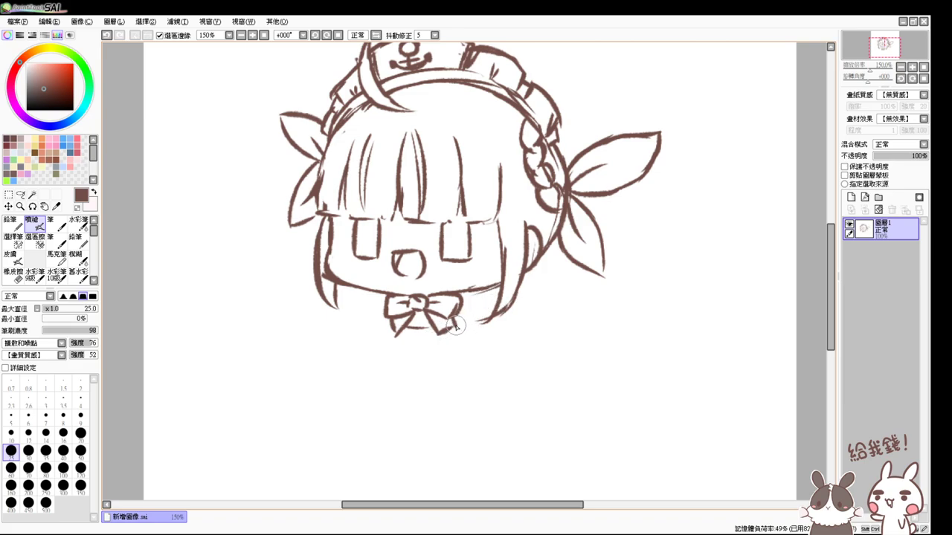
# - Add a ruffle right of the bow and a squiggly frill left of it
pyautogui.moveTo(455, 326)
pyautogui.mouseDown()
pyautogui.moveTo(461, 333)
pyautogui.moveTo(479, 319)
pyautogui.moveTo(487, 295)
pyautogui.moveTo(465, 320)
pyautogui.mouseUp()
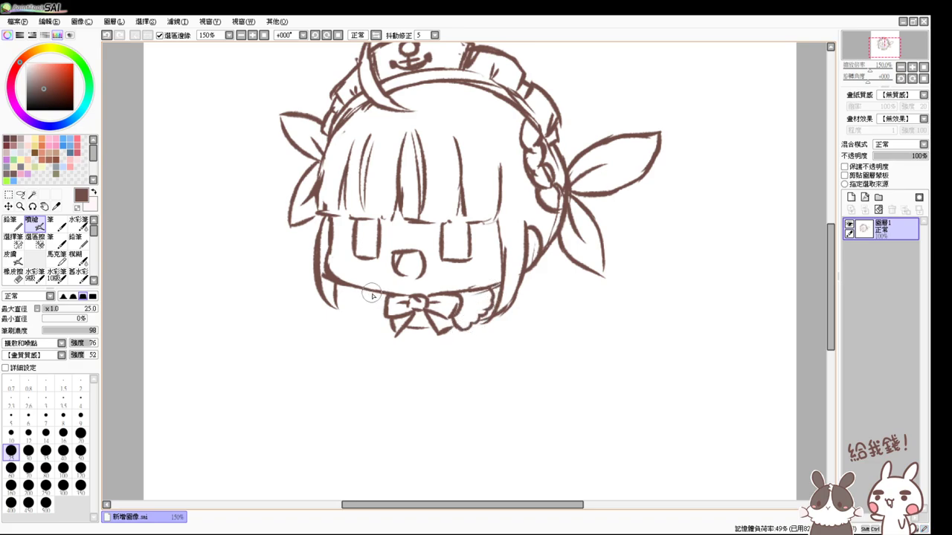
pyautogui.moveTo(369, 297)
pyautogui.mouseDown()
pyautogui.moveTo(371, 320)
pyautogui.moveTo(394, 334)
pyautogui.mouseUp()
pyautogui.press('e')
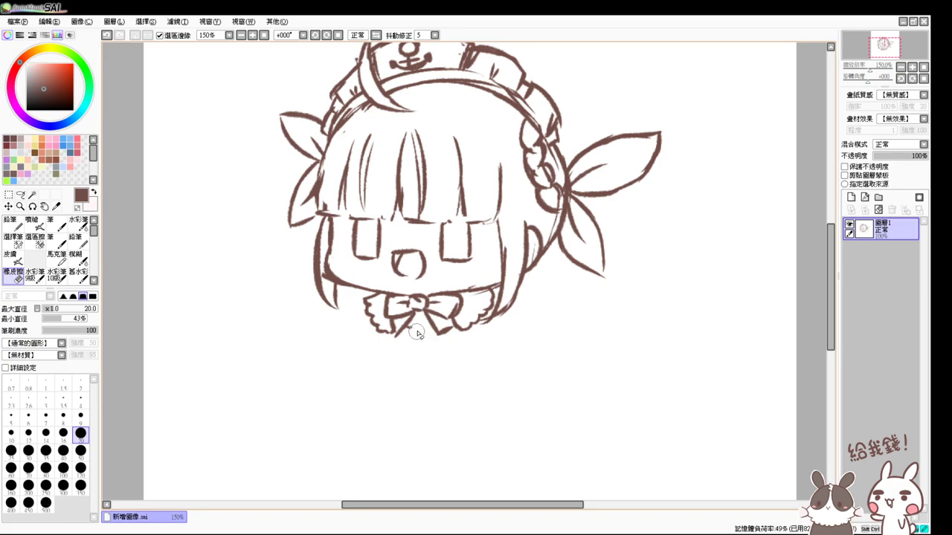
pyautogui.press('v')
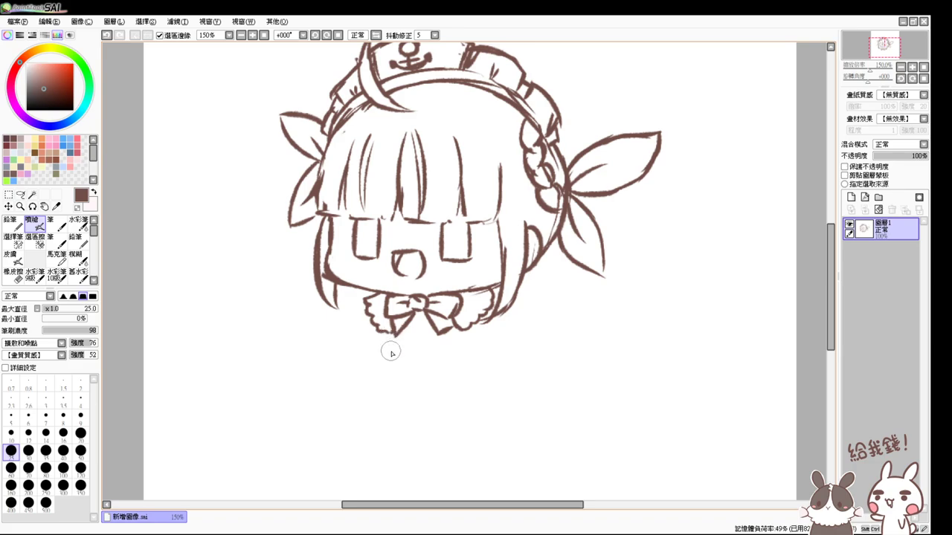
# - Sketch hatched blush ovals on the right and left cheeks
pyautogui.moveTo(472, 272); pyautogui.dragTo(495, 285)
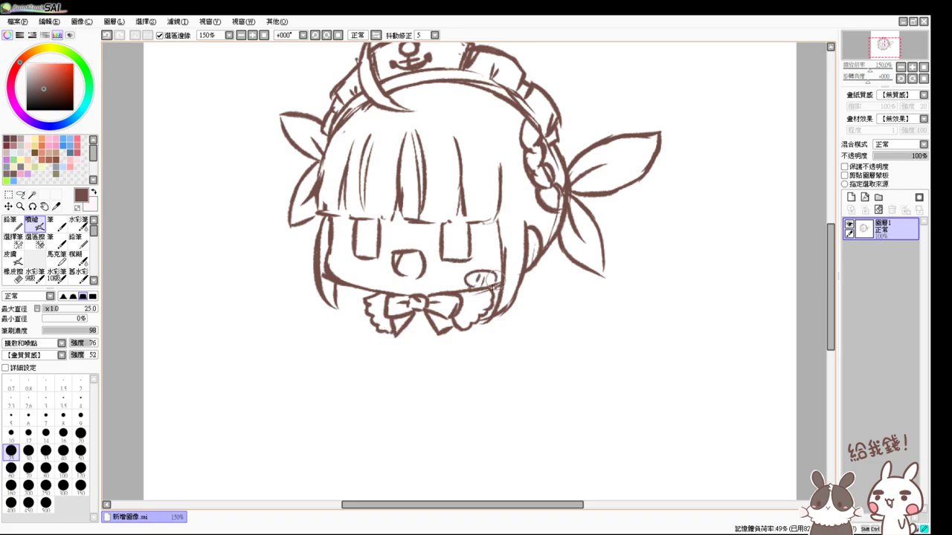
pyautogui.moveTo(334, 269)
pyautogui.mouseDown()
pyautogui.moveTo(349, 275)
pyautogui.moveTo(333, 281)
pyautogui.mouseUp()
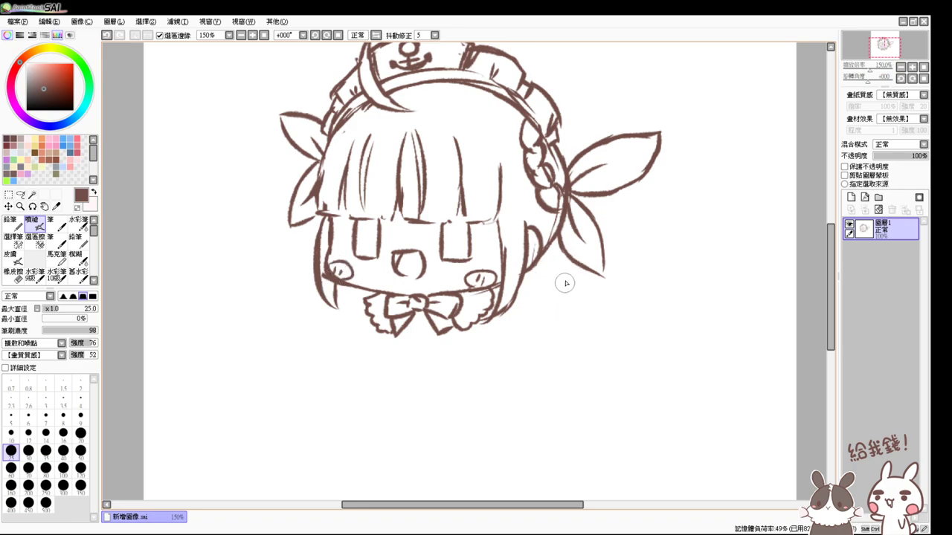
pyautogui.moveTo(570, 323); pyautogui.dragTo(553, 280)
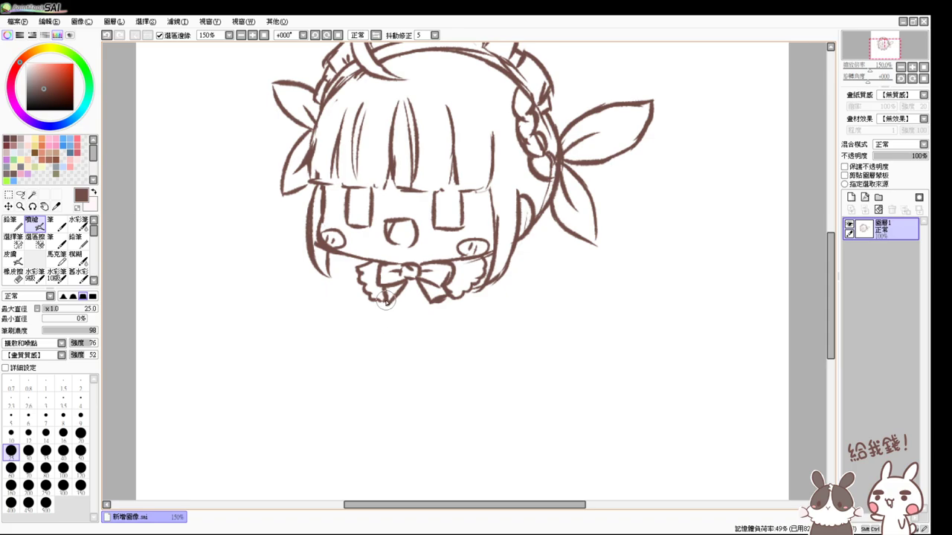
# - Touch up the bow's lower right and remove a small mark below it
pyautogui.press('e')
pyautogui.press('v')
pyautogui.press('e')
pyautogui.press('v')
pyautogui.moveTo(432, 287); pyautogui.dragTo(444, 301)
pyautogui.press('e')
pyautogui.press('v')
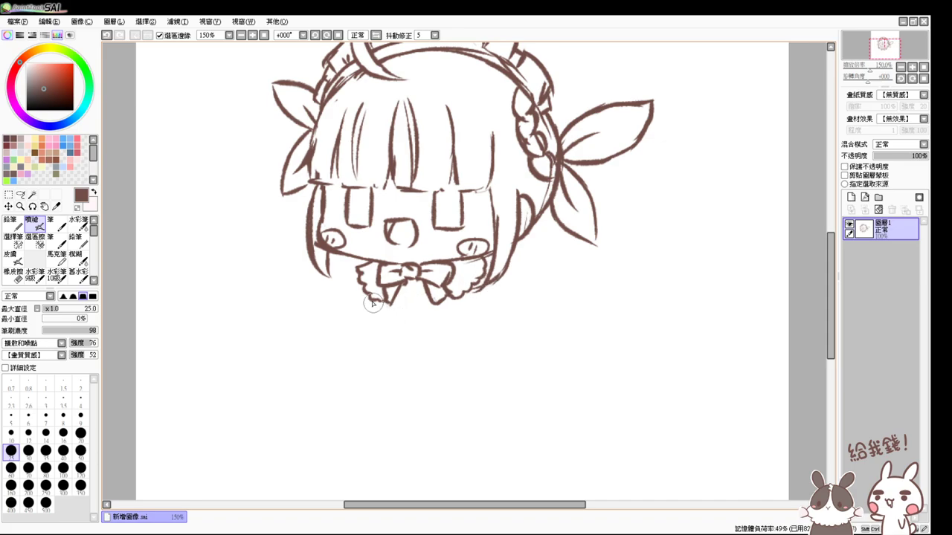
pyautogui.hotkey('ctrl', 'z')
# - Draw the bodice sides, a zigzag frill under the bow, and a wavy skirt hem
pyautogui.moveTo(378, 303); pyautogui.dragTo(388, 335)
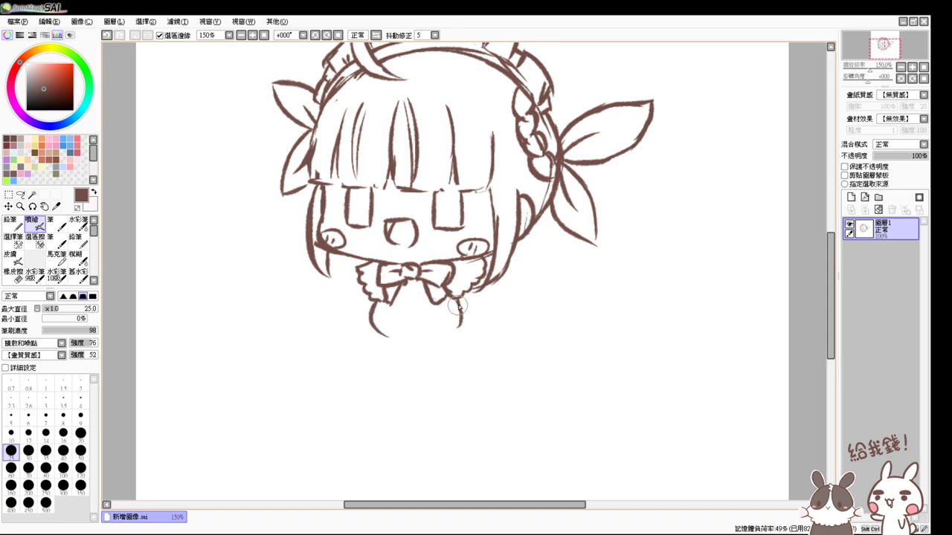
pyautogui.moveTo(457, 303); pyautogui.dragTo(447, 336)
pyautogui.moveTo(386, 307)
pyautogui.mouseDown()
pyautogui.moveTo(439, 303)
pyautogui.moveTo(383, 320)
pyautogui.moveTo(432, 324)
pyautogui.mouseUp()
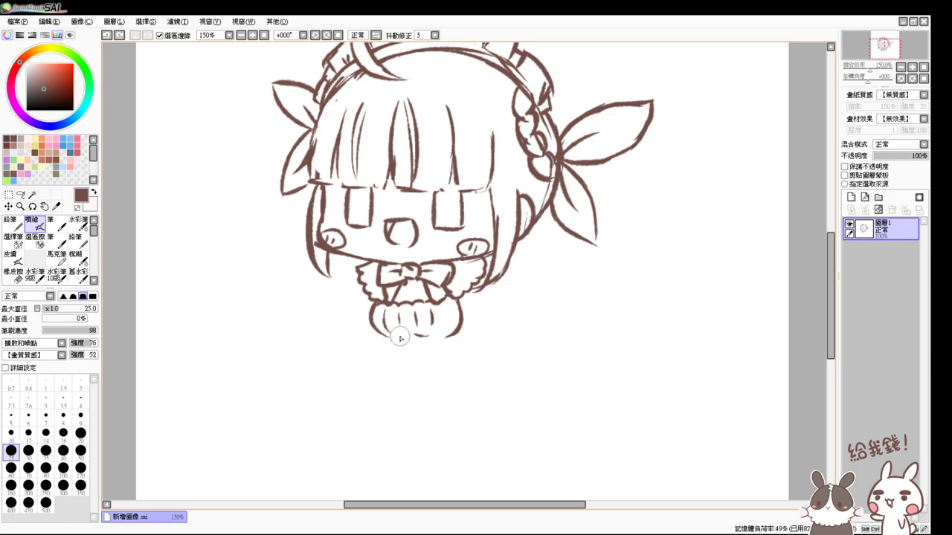
pyautogui.moveTo(397, 332); pyautogui.dragTo(428, 334)
# - Draw both shoulder lines and outline the puffed sleeves with curls
pyautogui.moveTo(513, 261)
pyautogui.mouseDown()
pyautogui.moveTo(472, 299)
pyautogui.moveTo(497, 311)
pyautogui.moveTo(484, 307)
pyautogui.moveTo(513, 300)
pyautogui.moveTo(512, 276)
pyautogui.moveTo(503, 311)
pyautogui.moveTo(476, 322)
pyautogui.moveTo(489, 303)
pyautogui.moveTo(474, 332)
pyautogui.mouseUp()
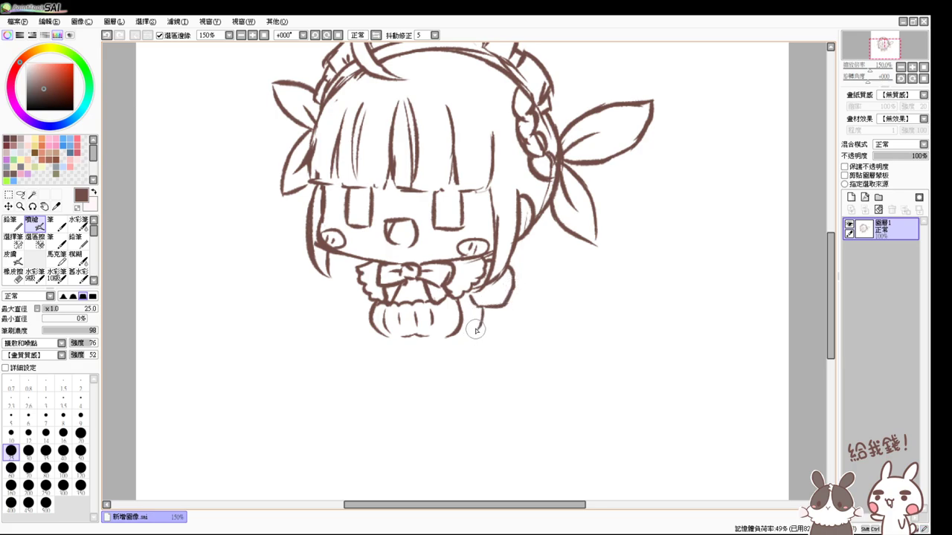
pyautogui.moveTo(358, 266)
pyautogui.mouseDown()
pyautogui.moveTo(336, 297)
pyautogui.moveTo(344, 310)
pyautogui.moveTo(369, 312)
pyautogui.mouseUp()
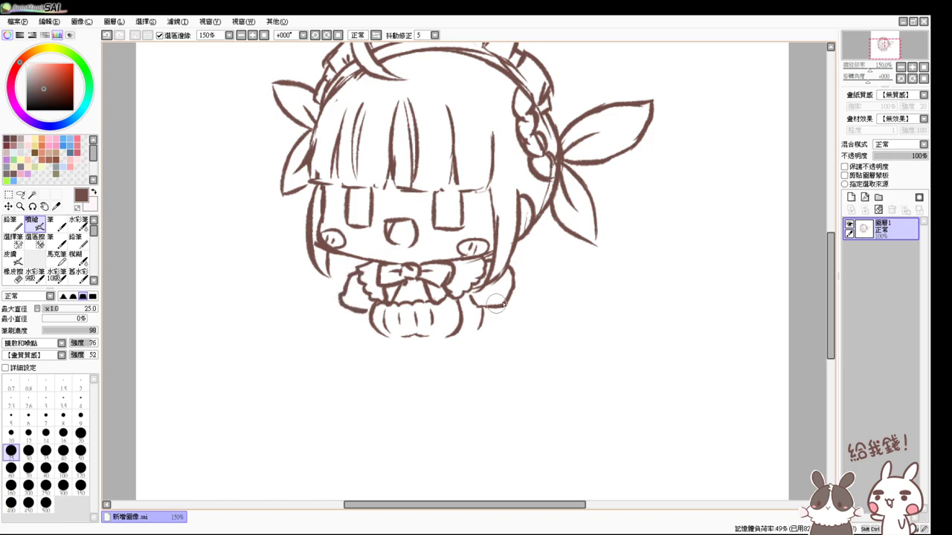
pyautogui.press('e')
pyautogui.moveTo(510, 278)
pyautogui.mouseDown()
pyautogui.moveTo(507, 302)
pyautogui.moveTo(512, 273)
pyautogui.moveTo(518, 293)
pyautogui.moveTo(492, 316)
pyautogui.moveTo(522, 289)
pyautogui.mouseUp()
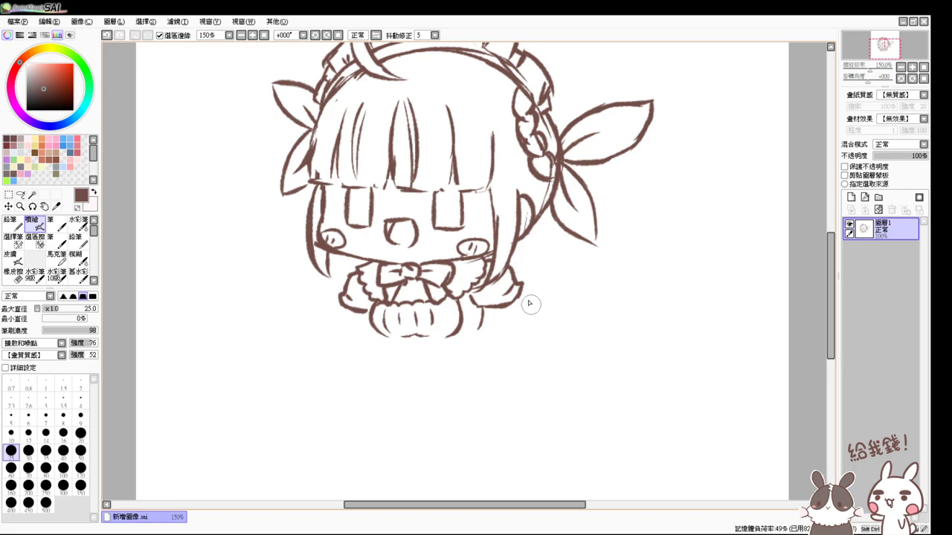
pyautogui.moveTo(524, 285)
pyautogui.mouseDown()
pyautogui.moveTo(531, 291)
pyautogui.moveTo(492, 315)
pyautogui.moveTo(520, 307)
pyautogui.mouseUp()
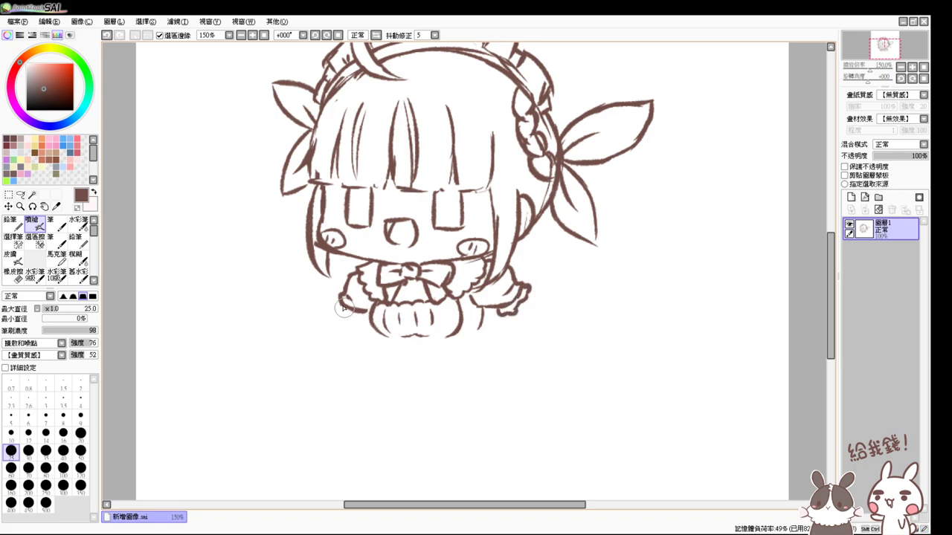
pyautogui.moveTo(344, 310)
pyautogui.mouseDown()
pyautogui.moveTo(341, 297)
pyautogui.moveTo(339, 316)
pyautogui.moveTo(363, 317)
pyautogui.mouseUp()
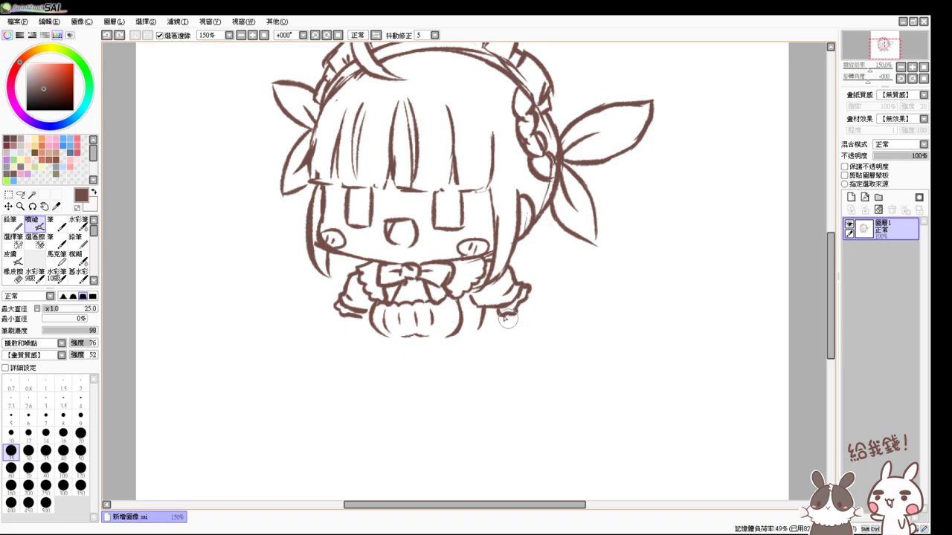
# - Extend the right sleeve outward and clean up its cuff strokes
pyautogui.moveTo(500, 309); pyautogui.dragTo(534, 331)
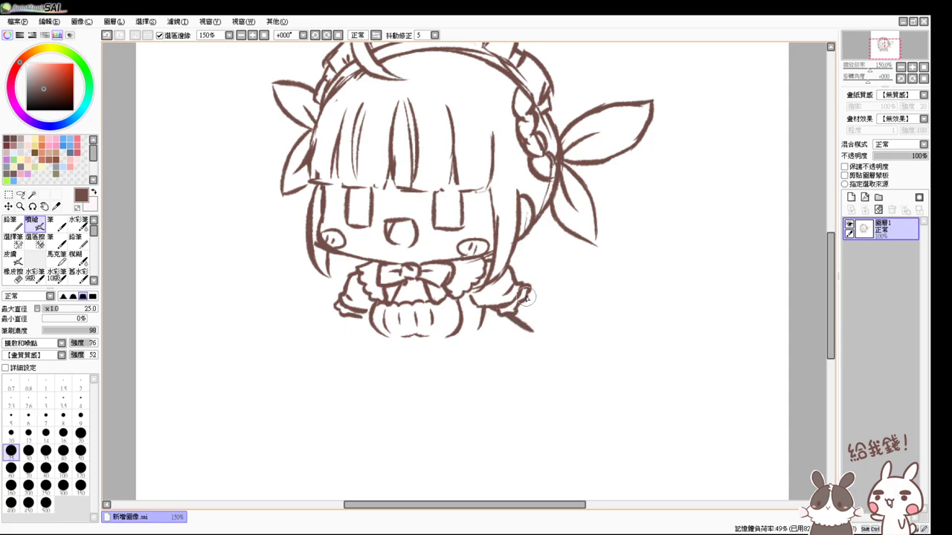
pyautogui.moveTo(523, 293)
pyautogui.mouseDown()
pyautogui.moveTo(558, 320)
pyautogui.moveTo(531, 334)
pyautogui.moveTo(565, 314)
pyautogui.mouseUp()
pyautogui.hotkey('ctrl', 'z')
pyautogui.hotkey('ctrl', 'z')
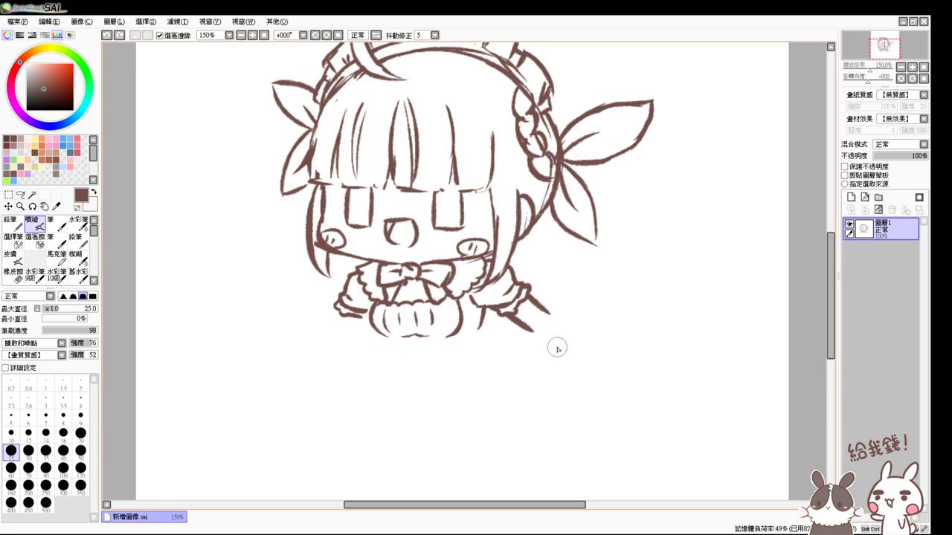
pyautogui.press('e')
pyautogui.moveTo(537, 305)
pyautogui.mouseDown()
pyautogui.moveTo(548, 315)
pyautogui.moveTo(527, 301)
pyautogui.moveTo(540, 322)
pyautogui.moveTo(525, 332)
pyautogui.mouseUp()
# - Draw the left arm reaching down-left with a short stroke at the hand
pyautogui.press('v')
pyautogui.hotkey('ctrl', 'z')
pyautogui.hotkey('ctrl', 'z')
pyautogui.moveTo(343, 301)
pyautogui.mouseDown()
pyautogui.moveTo(331, 321)
pyautogui.moveTo(348, 324)
pyautogui.moveTo(340, 314)
pyautogui.moveTo(346, 337)
pyautogui.mouseUp()
pyautogui.hotkey('ctrl', 'z')
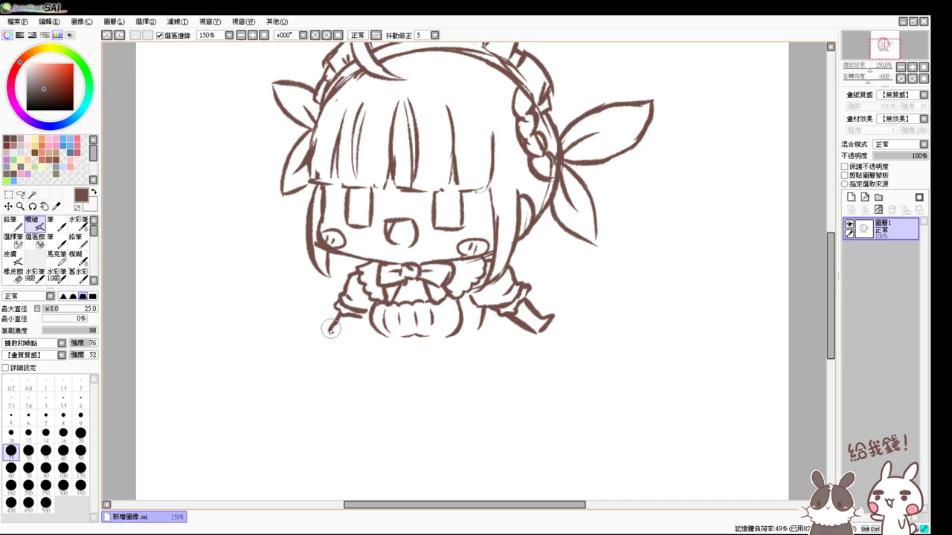
pyautogui.moveTo(323, 332)
pyautogui.mouseDown()
pyautogui.moveTo(342, 345)
pyautogui.moveTo(366, 309)
pyautogui.mouseUp()
pyautogui.hotkey('ctrl', 'z')
# - Outline a V-shaped apron with a small bow at its tip and extend its right side
pyautogui.moveTo(376, 308)
pyautogui.mouseDown()
pyautogui.moveTo(373, 326)
pyautogui.moveTo(385, 337)
pyautogui.mouseUp()
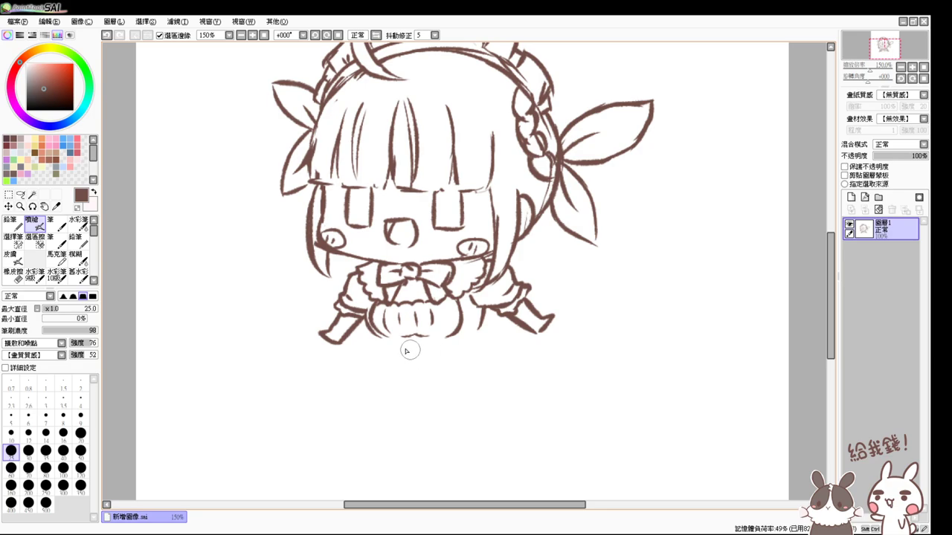
pyautogui.moveTo(385, 338)
pyautogui.mouseDown()
pyautogui.moveTo(427, 355)
pyautogui.moveTo(450, 333)
pyautogui.moveTo(416, 351)
pyautogui.moveTo(423, 340)
pyautogui.mouseUp()
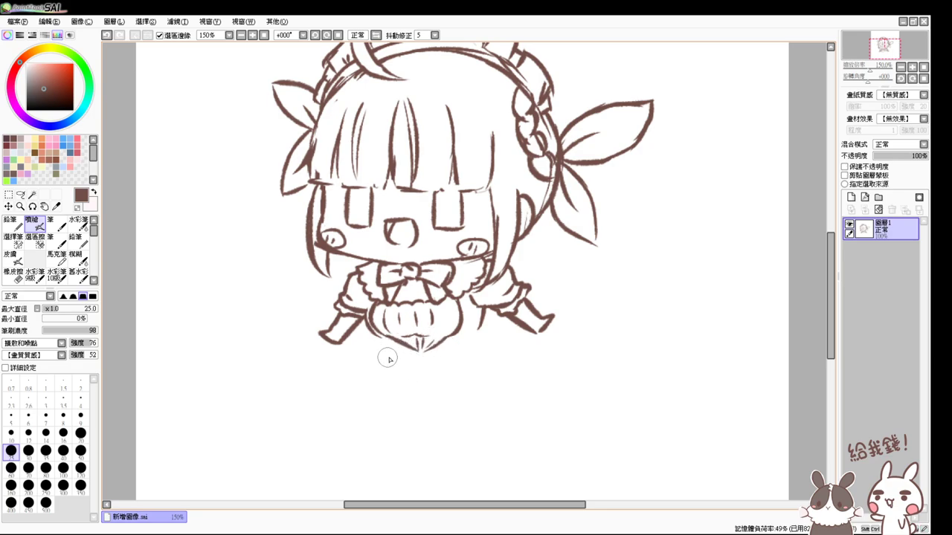
pyautogui.moveTo(386, 340)
pyautogui.mouseDown()
pyautogui.moveTo(386, 348)
pyautogui.moveTo(445, 362)
pyautogui.moveTo(404, 356)
pyautogui.moveTo(418, 364)
pyautogui.mouseUp()
pyautogui.moveTo(482, 310); pyautogui.dragTo(476, 336)
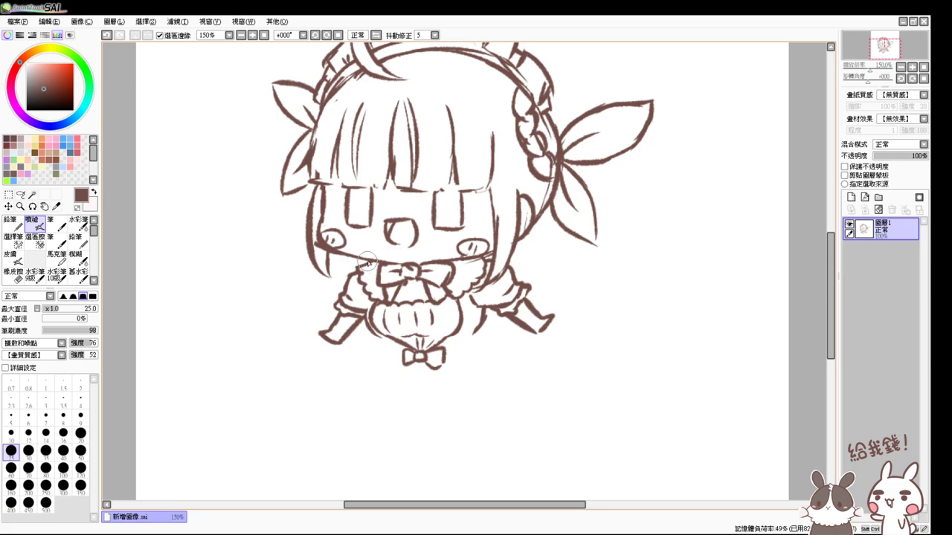
# - Lasso-select the left arm, rotate it slightly with Ctrl+T, and deselect
pyautogui.click(21, 194)
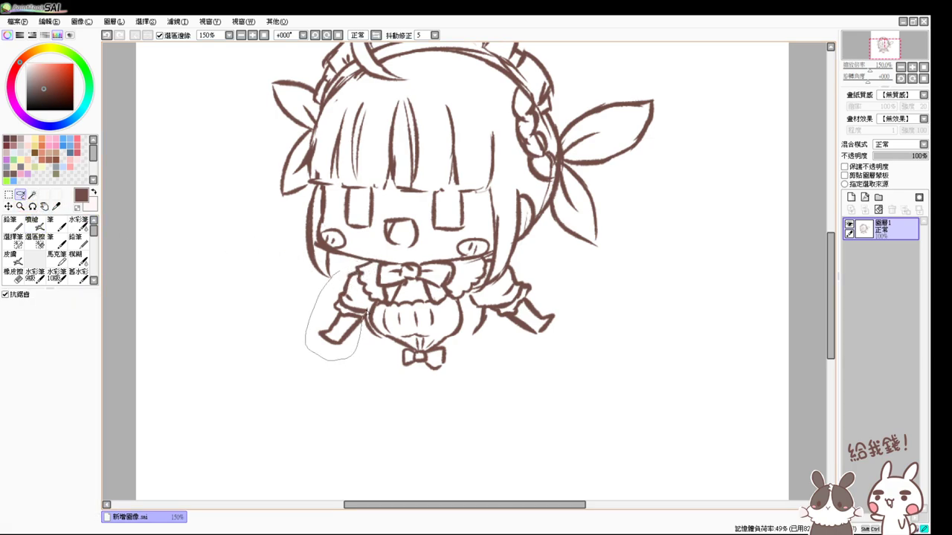
pyautogui.moveTo(354, 272); pyautogui.dragTo(351, 270)
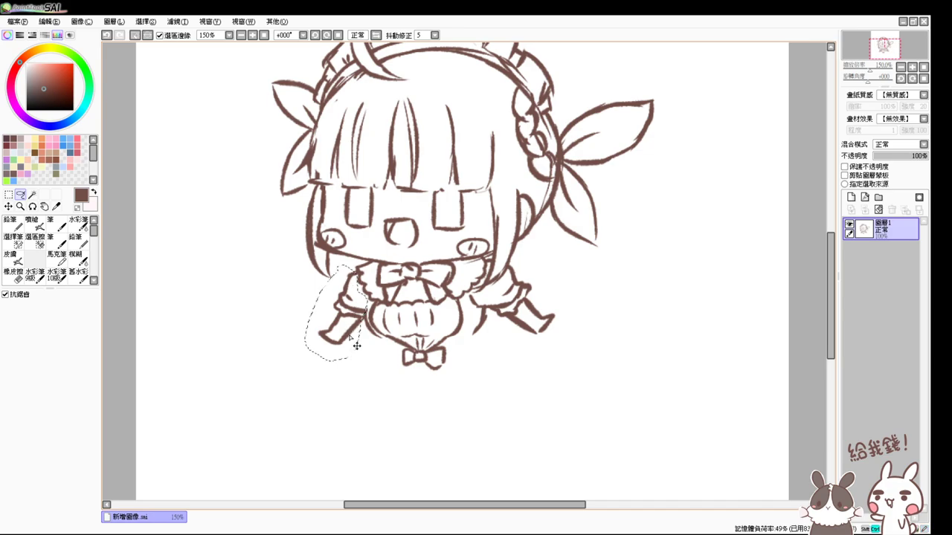
pyautogui.hotkey('ctrl', 't')
pyautogui.moveTo(386, 389); pyautogui.dragTo(342, 311)
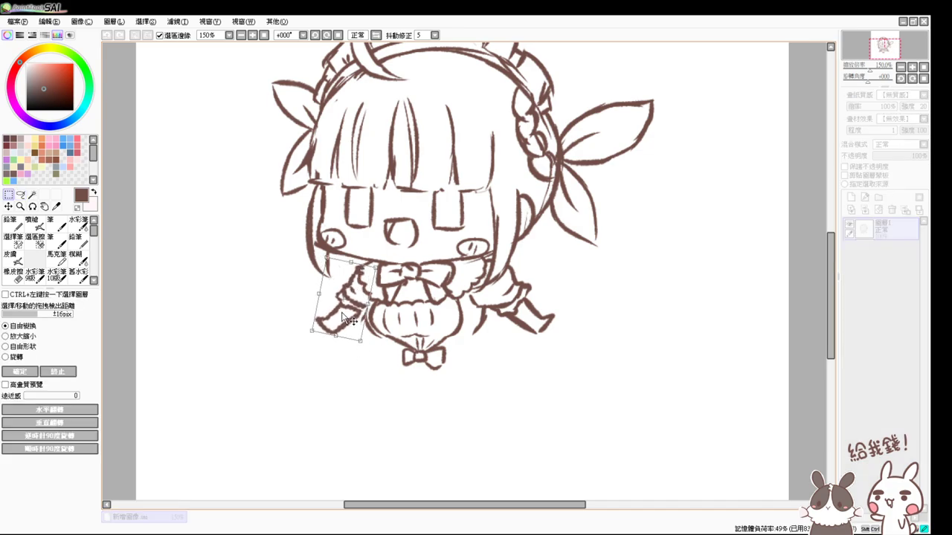
pyautogui.press('Return')
pyautogui.hotkey('ctrl', 'd')
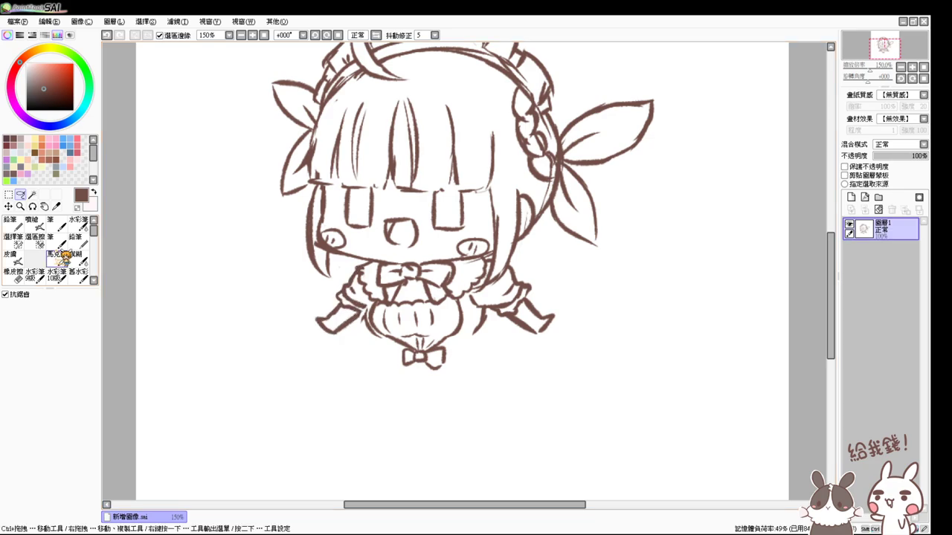
pyautogui.click(33, 223)
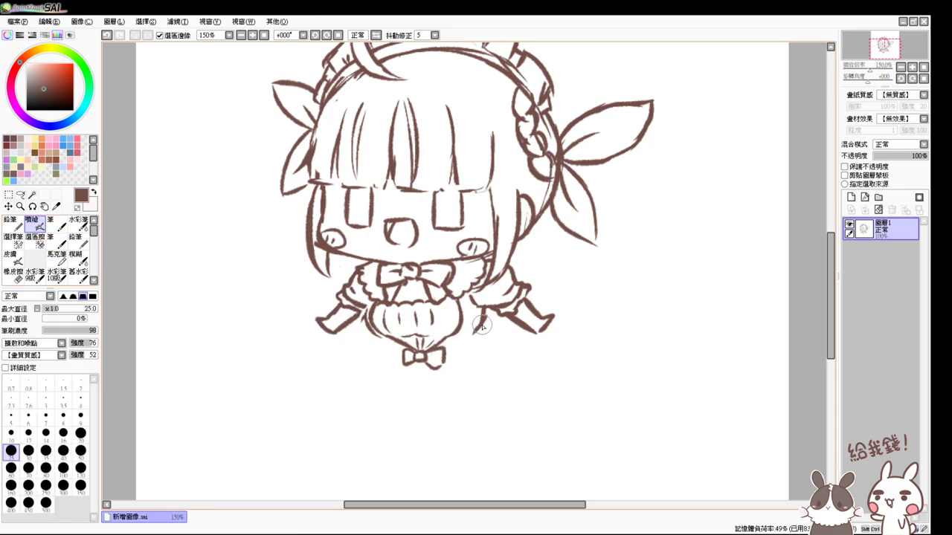
# - Draw bow strokes at the skirt's left edge and below the right sleeve, redoing several attempts
pyautogui.hotkey('ctrl', 'z')
pyautogui.moveTo(376, 333); pyautogui.dragTo(339, 389)
pyautogui.hotkey('ctrl', 'z')
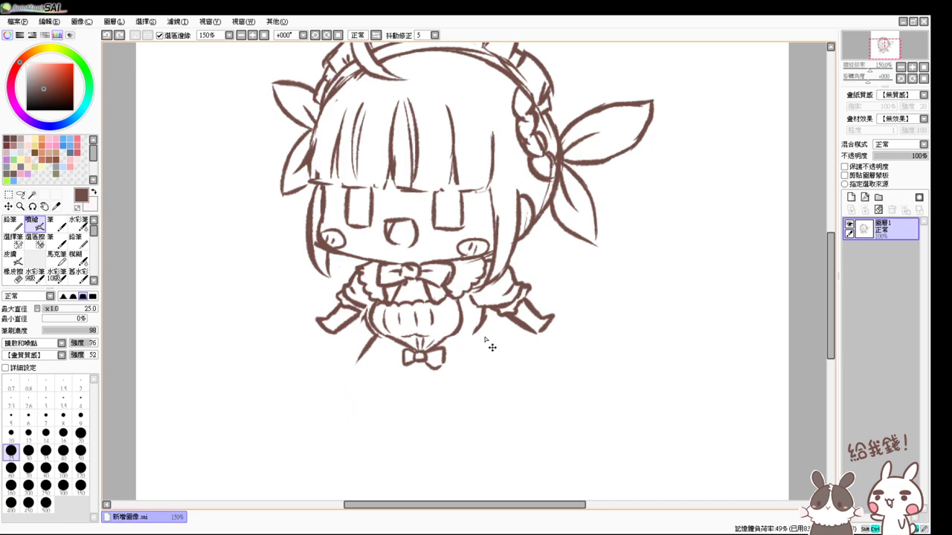
pyautogui.moveTo(376, 333); pyautogui.dragTo(344, 390)
pyautogui.hotkey('ctrl', 'z')
pyautogui.moveTo(473, 320); pyautogui.dragTo(534, 370)
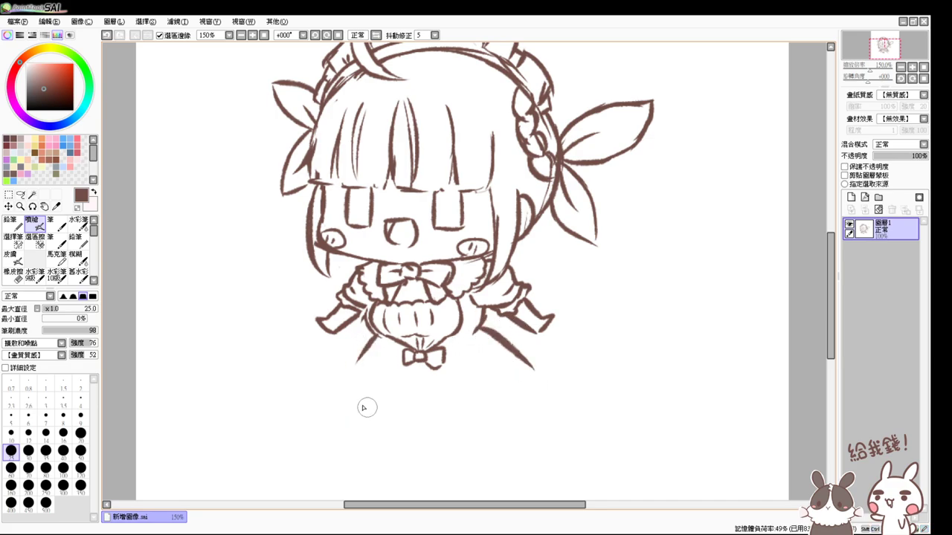
# - Add a curved stroke under the skirt's left side, a small pointed leaf at the curl, and an anchor sketch on the skirt front
pyautogui.moveTo(351, 379)
pyautogui.mouseDown()
pyautogui.moveTo(380, 401)
pyautogui.moveTo(359, 392)
pyautogui.moveTo(460, 419)
pyautogui.moveTo(408, 422)
pyautogui.moveTo(374, 406)
pyautogui.moveTo(442, 423)
pyautogui.moveTo(422, 421)
pyautogui.moveTo(499, 394)
pyautogui.moveTo(518, 371)
pyautogui.moveTo(479, 401)
pyautogui.moveTo(530, 369)
pyautogui.moveTo(500, 390)
pyautogui.moveTo(378, 404)
pyautogui.moveTo(493, 367)
pyautogui.moveTo(478, 388)
pyautogui.mouseUp()
pyautogui.hotkey('ctrl', 'z')
pyautogui.hotkey('ctrl', 'z')
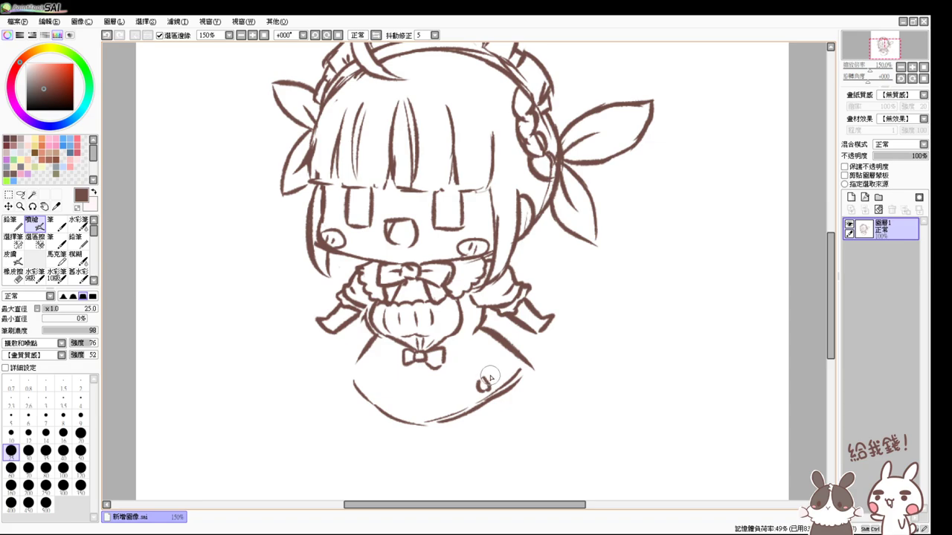
pyautogui.moveTo(482, 385)
pyautogui.mouseDown()
pyautogui.moveTo(493, 364)
pyautogui.moveTo(483, 387)
pyautogui.moveTo(462, 382)
pyautogui.moveTo(496, 385)
pyautogui.mouseUp()
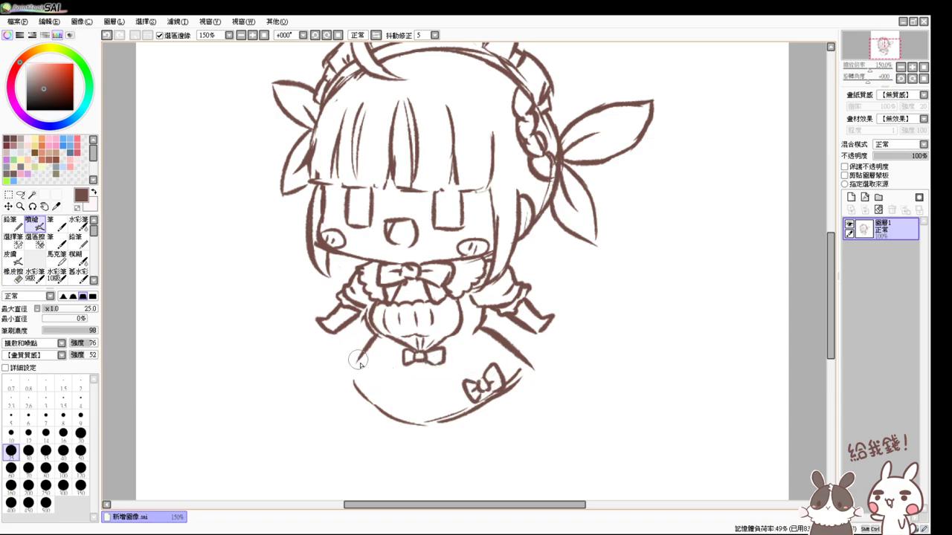
pyautogui.moveTo(368, 367)
pyautogui.mouseDown()
pyautogui.moveTo(383, 377)
pyautogui.moveTo(351, 365)
pyautogui.moveTo(355, 378)
pyautogui.moveTo(374, 377)
pyautogui.mouseUp()
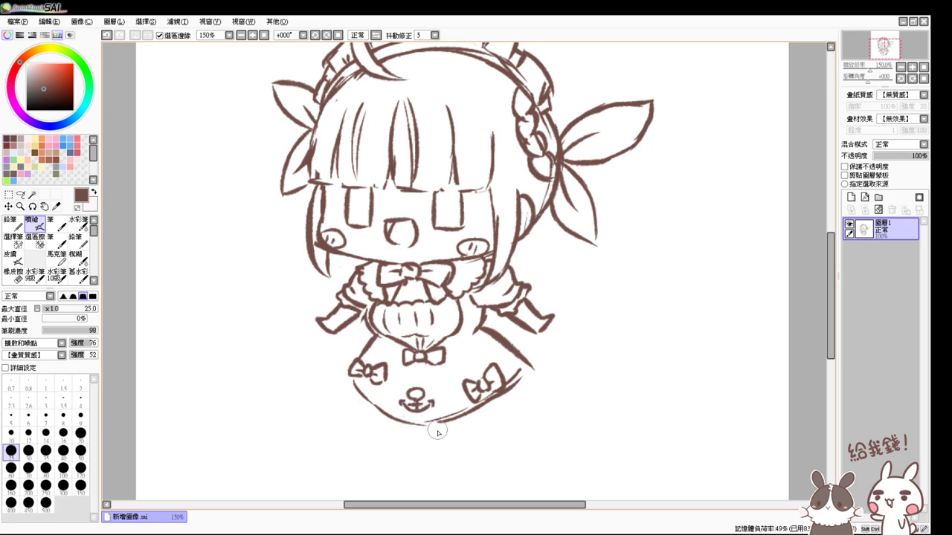
# - Draw a wavy ruffled frill along the skirt hem, undoing unsatisfactory hem strokes
pyautogui.press('e')
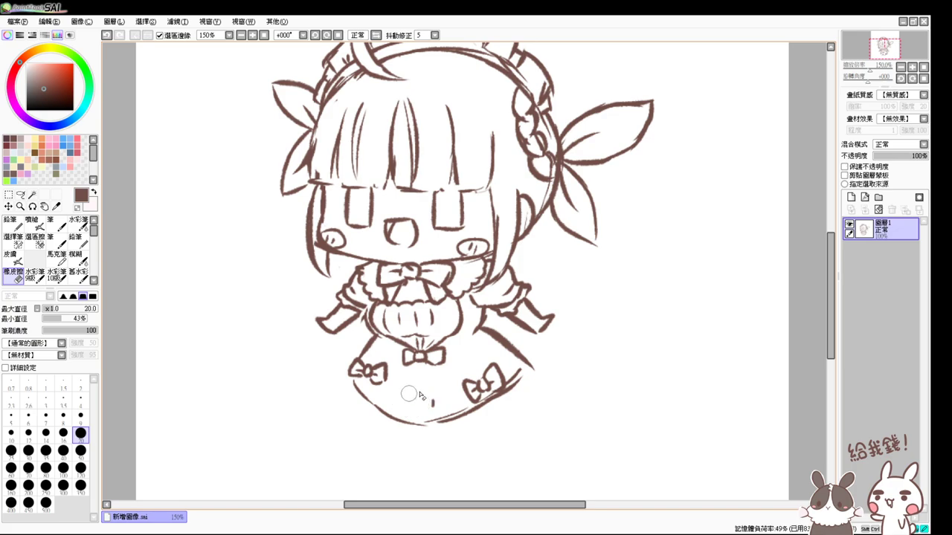
pyautogui.press('v')
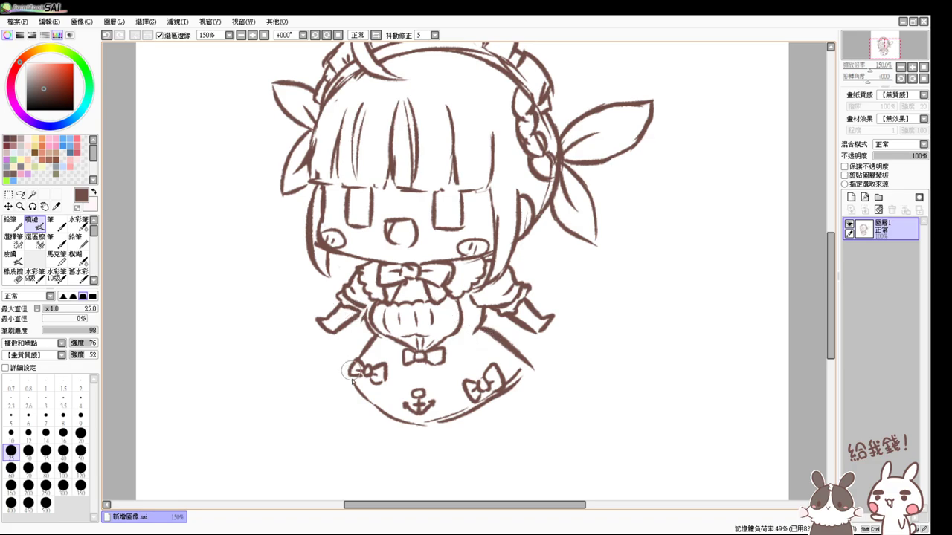
pyautogui.moveTo(348, 372)
pyautogui.mouseDown()
pyautogui.moveTo(343, 381)
pyautogui.moveTo(372, 410)
pyautogui.moveTo(422, 432)
pyautogui.moveTo(483, 414)
pyautogui.moveTo(530, 372)
pyautogui.mouseUp()
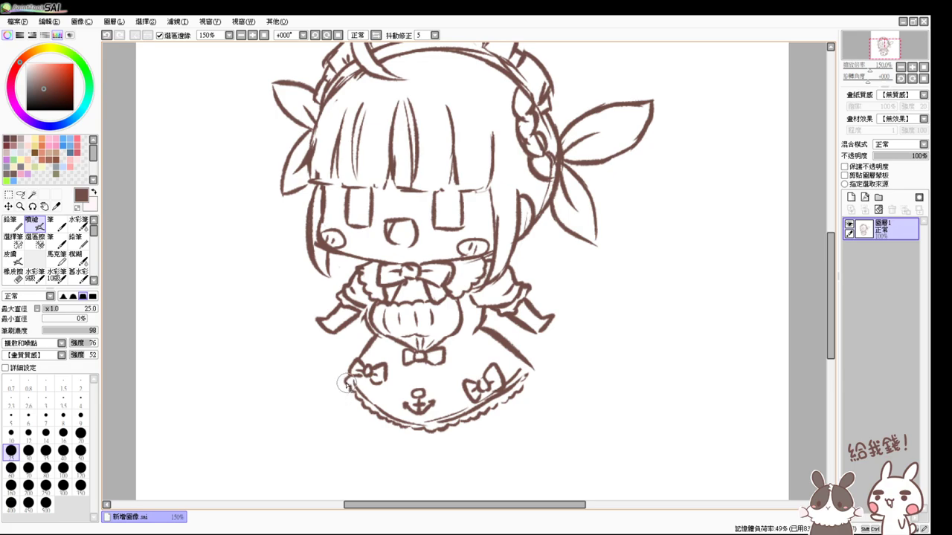
pyautogui.moveTo(339, 381)
pyautogui.mouseDown()
pyautogui.moveTo(345, 402)
pyautogui.moveTo(377, 427)
pyautogui.moveTo(420, 440)
pyautogui.moveTo(431, 439)
pyautogui.moveTo(424, 431)
pyautogui.moveTo(455, 437)
pyautogui.moveTo(489, 412)
pyautogui.moveTo(476, 428)
pyautogui.moveTo(514, 401)
pyautogui.moveTo(529, 371)
pyautogui.moveTo(535, 391)
pyautogui.moveTo(527, 385)
pyautogui.mouseUp()
pyautogui.hotkey('ctrl', 'z')
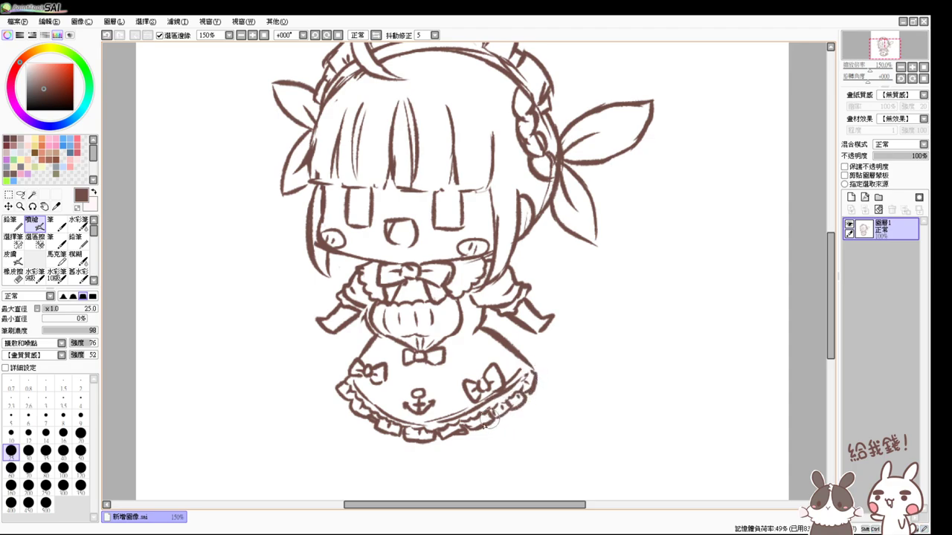
pyautogui.hotkey('ctrl', 'z')
pyautogui.moveTo(515, 400); pyautogui.dragTo(481, 419)
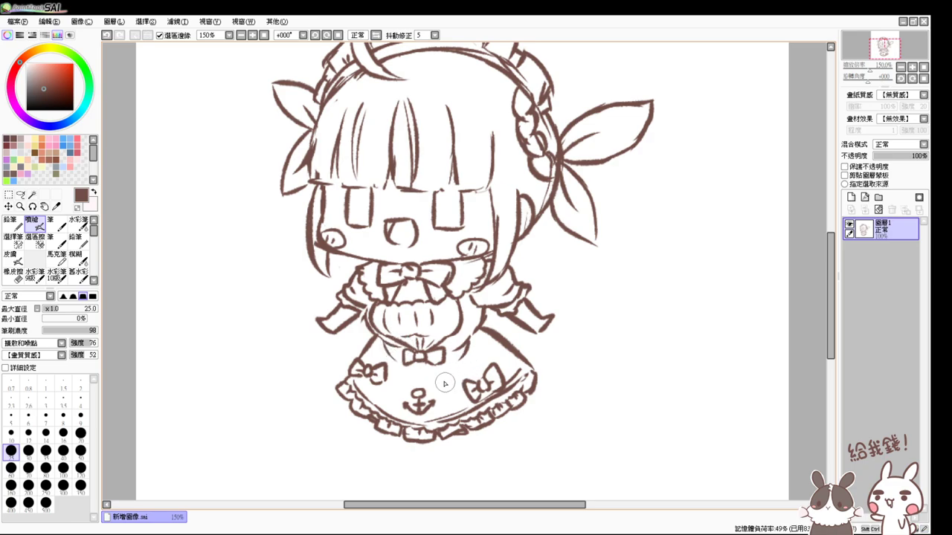
pyautogui.moveTo(430, 421); pyautogui.dragTo(464, 364)
pyautogui.hotkey('ctrl', 'z')
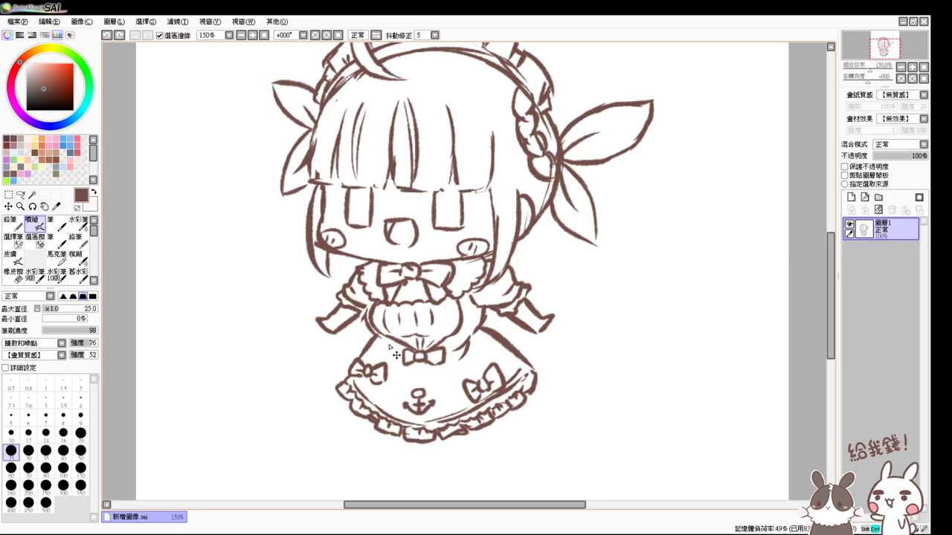
# - Touch up the left waist line and redraw both arms and hands, checking the view at 100% then 150%
pyautogui.moveTo(376, 335)
pyautogui.mouseDown()
pyautogui.moveTo(402, 351)
pyautogui.moveTo(479, 338)
pyautogui.mouseUp()
pyautogui.press('e')
pyautogui.press('e')
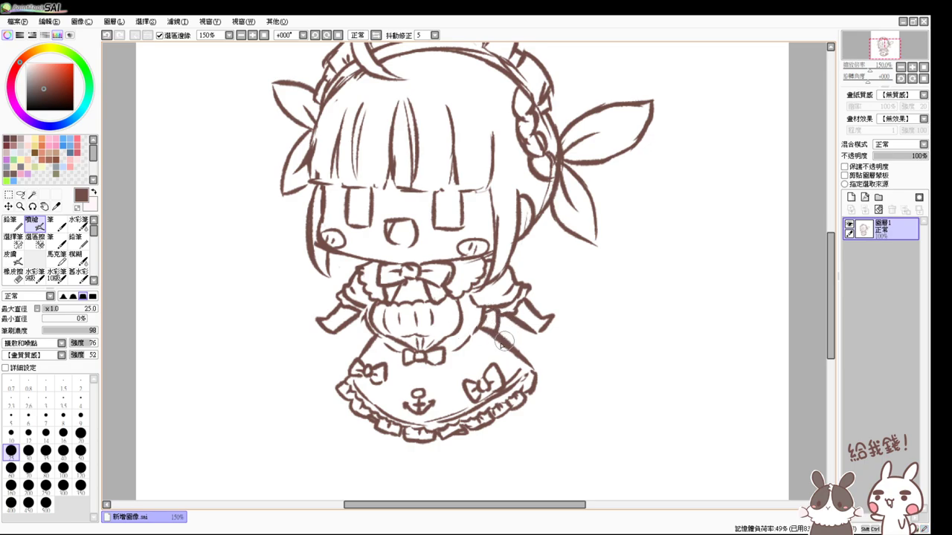
pyautogui.moveTo(498, 320)
pyautogui.mouseDown()
pyautogui.moveTo(570, 344)
pyautogui.moveTo(582, 361)
pyautogui.moveTo(563, 361)
pyautogui.moveTo(553, 379)
pyautogui.moveTo(526, 368)
pyautogui.moveTo(537, 343)
pyautogui.mouseUp()
pyautogui.hotkey('ctrl', 'z')
pyautogui.hotkey('ctrl', 'z')
pyautogui.hotkey('ctrl', 'z')
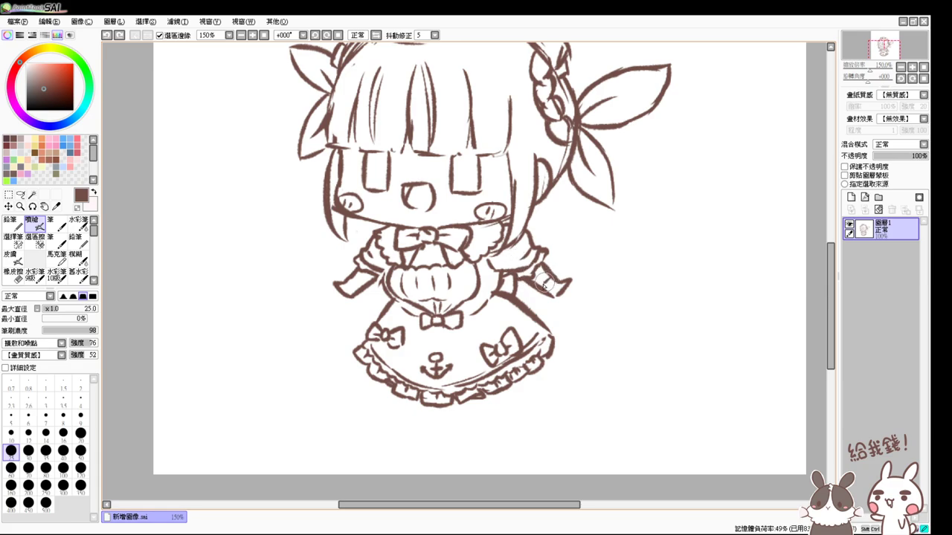
pyautogui.moveTo(538, 269); pyautogui.dragTo(551, 279)
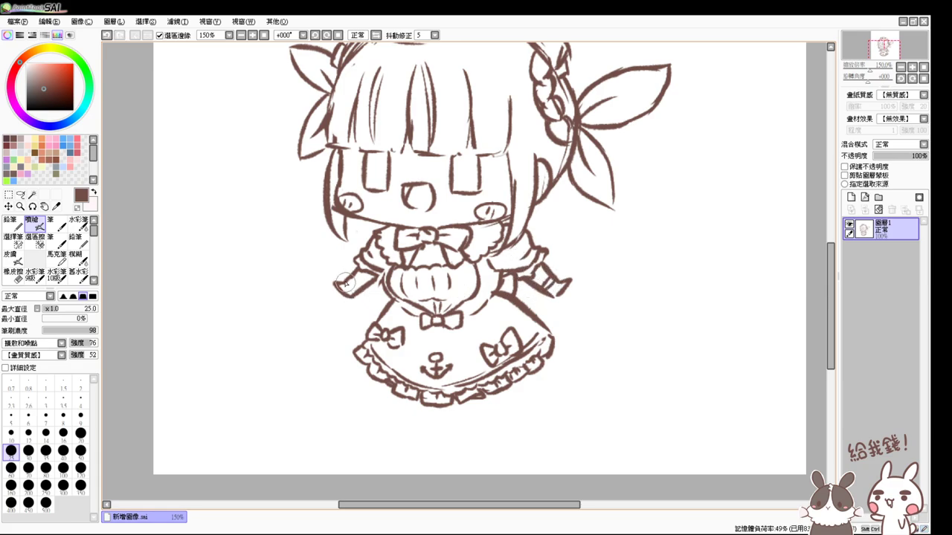
pyautogui.moveTo(348, 286)
pyautogui.mouseDown()
pyautogui.moveTo(366, 276)
pyautogui.moveTo(368, 296)
pyautogui.mouseUp()
pyautogui.moveTo(567, 402); pyautogui.dragTo(557, 368)
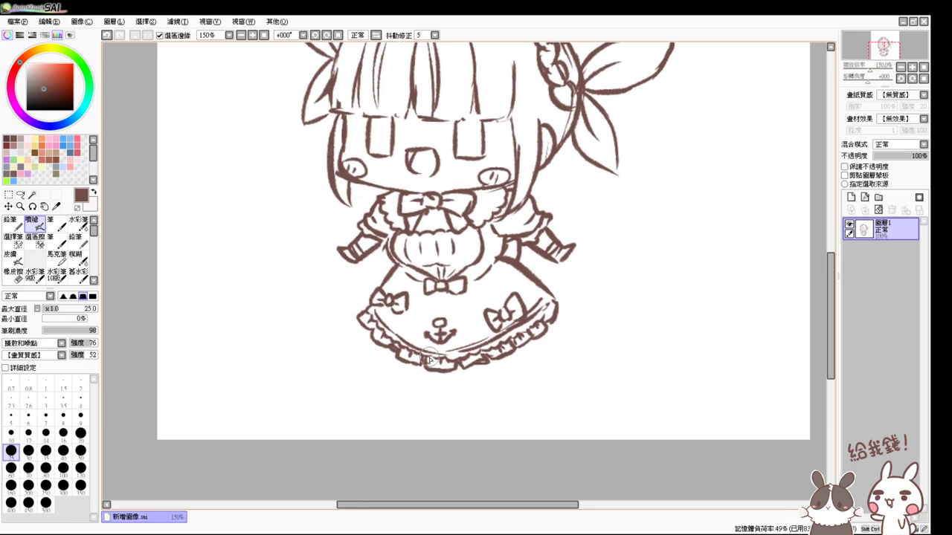
pyautogui.click(264, 35)
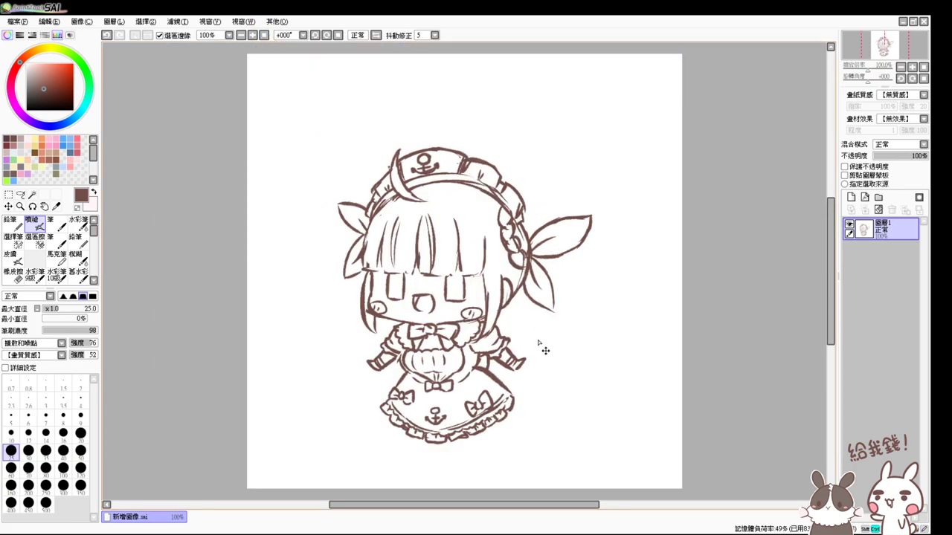
pyautogui.click(253, 35)
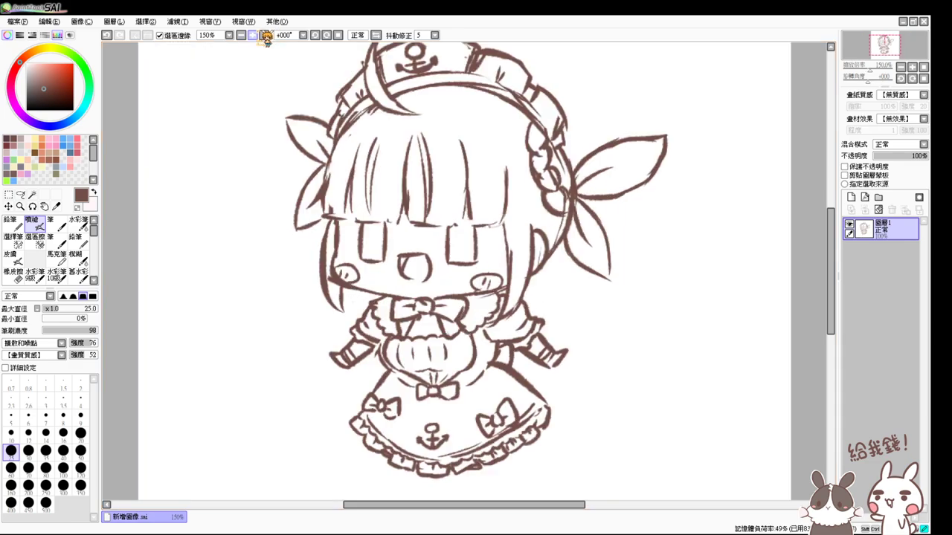
# - Lasso the lower skirt and Free Shape transform it, flaring the bottom corners outward and raising the bottom edge
pyautogui.click(20, 194)
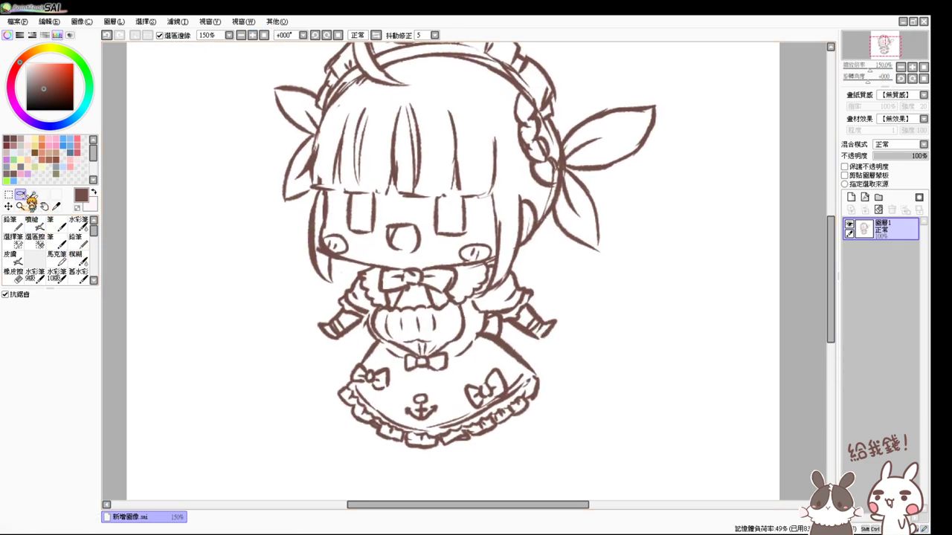
pyautogui.moveTo(351, 383)
pyautogui.mouseDown()
pyautogui.moveTo(478, 478)
pyautogui.moveTo(537, 367)
pyautogui.mouseUp()
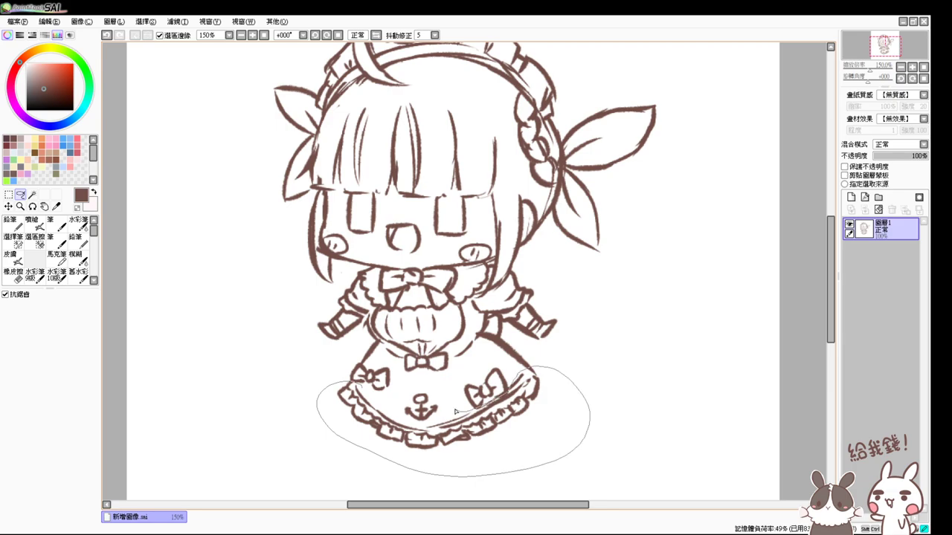
pyautogui.moveTo(374, 392); pyautogui.dragTo(372, 390)
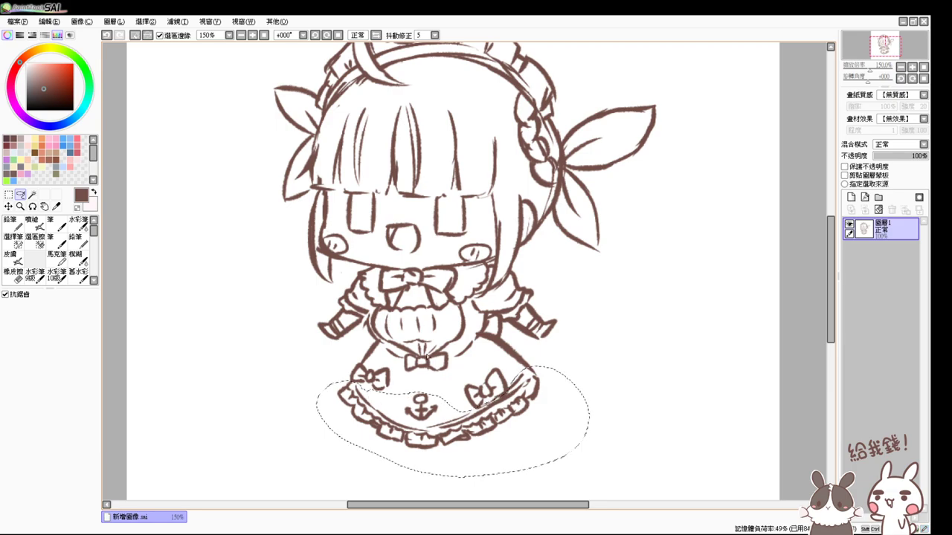
pyautogui.hotkey('ctrl', 't')
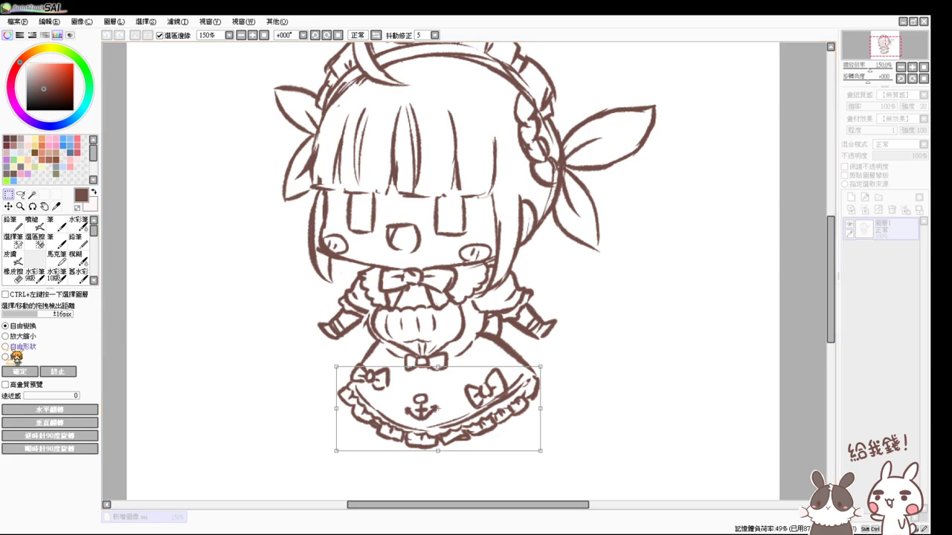
pyautogui.click(6, 347)
pyautogui.moveTo(439, 450); pyautogui.dragTo(441, 434)
pyautogui.moveTo(339, 435)
pyautogui.mouseDown()
pyautogui.moveTo(347, 442)
pyautogui.moveTo(335, 449)
pyautogui.mouseUp()
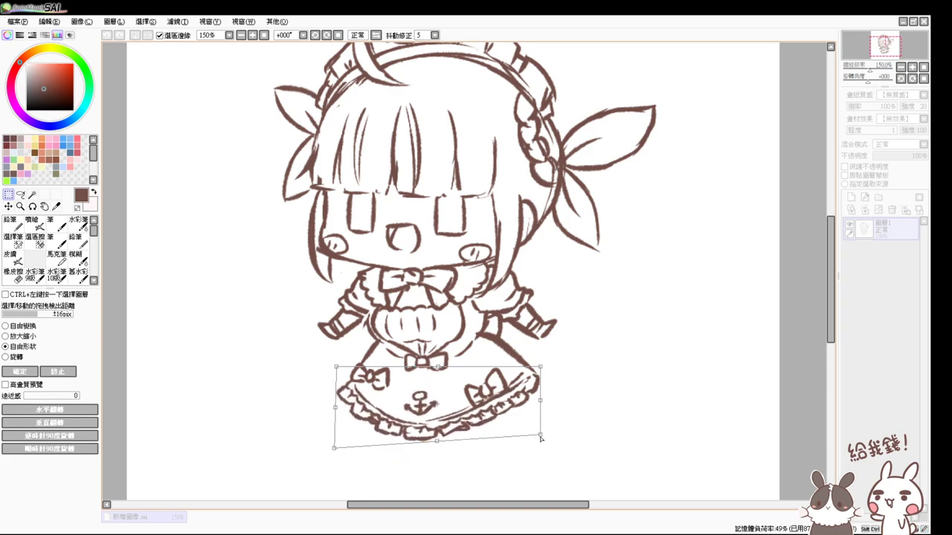
pyautogui.moveTo(541, 435); pyautogui.dragTo(550, 449)
pyautogui.moveTo(445, 444); pyautogui.dragTo(440, 432)
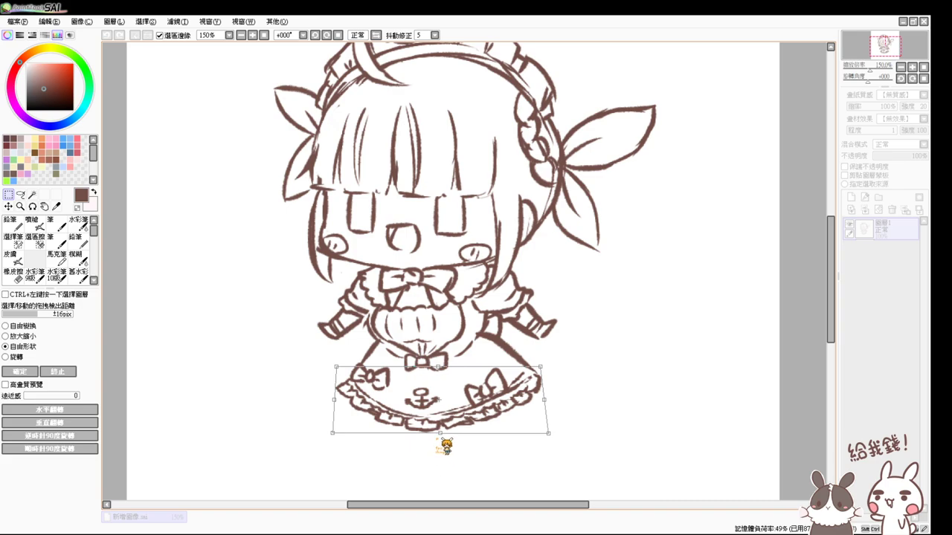
pyautogui.press('Return')
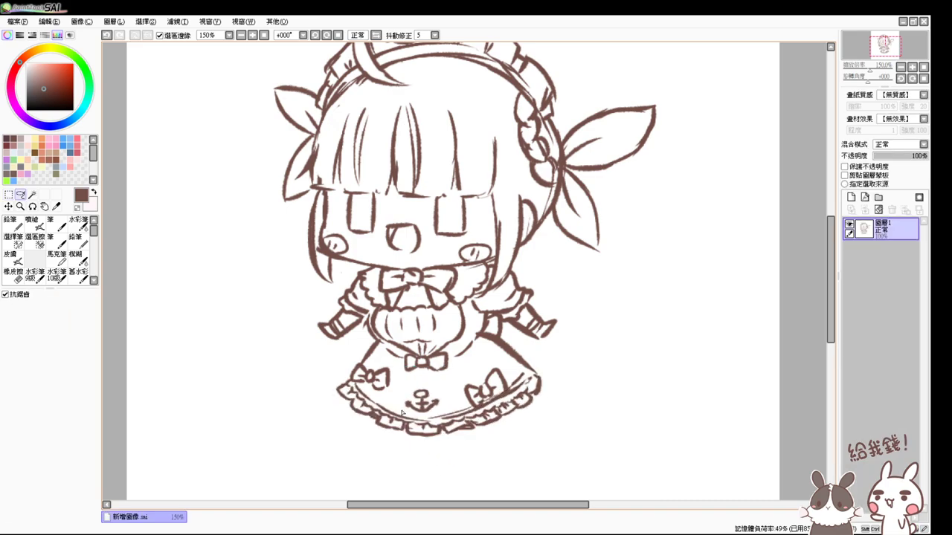
# - Draw the left leg and foot below the hem with the Airbrush, undoing several retried leg strokes
pyautogui.click(33, 223)
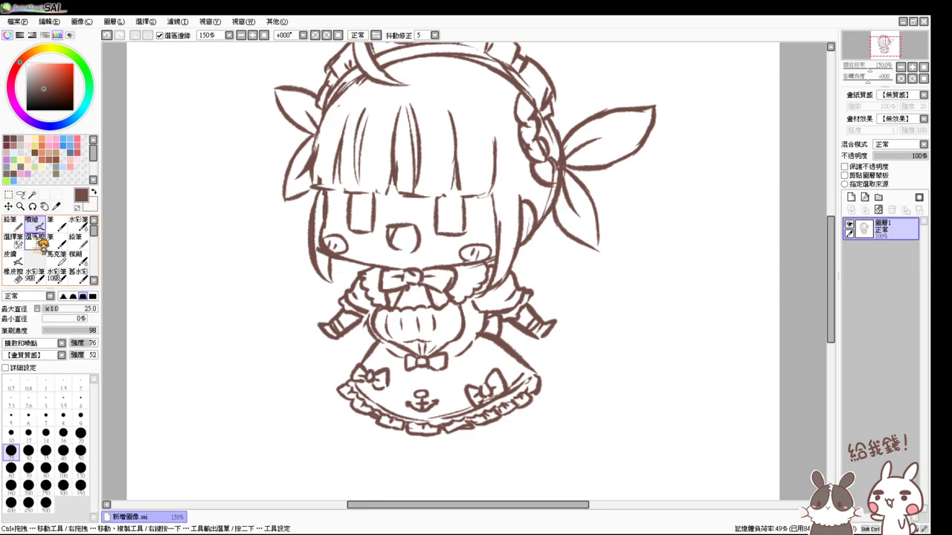
pyautogui.moveTo(592, 386); pyautogui.dragTo(583, 376)
pyautogui.moveTo(372, 397)
pyautogui.mouseDown()
pyautogui.moveTo(384, 429)
pyautogui.moveTo(401, 423)
pyautogui.mouseUp()
pyautogui.hotkey('ctrl', 'z')
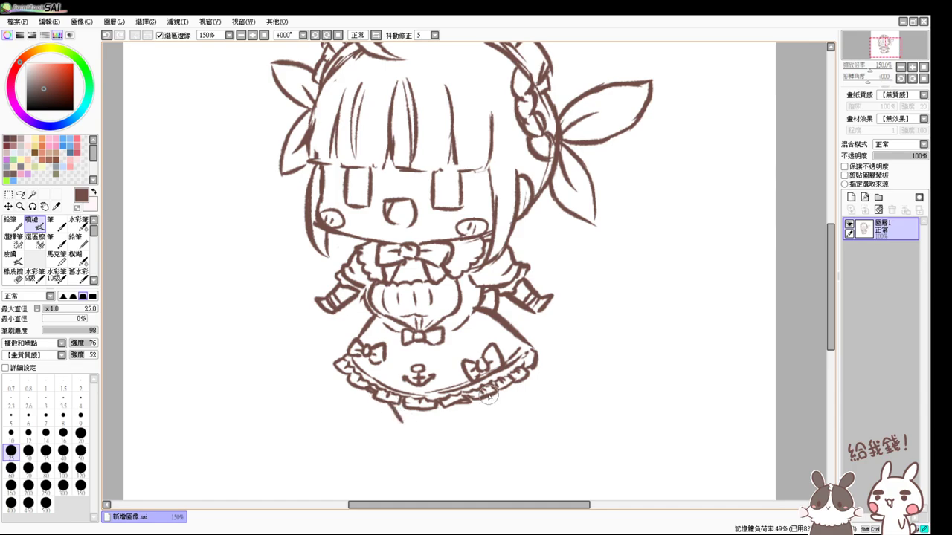
pyautogui.moveTo(491, 397)
pyautogui.mouseDown()
pyautogui.moveTo(488, 424)
pyautogui.moveTo(472, 422)
pyautogui.mouseUp()
pyautogui.hotkey('ctrl', 'z')
pyautogui.hotkey('ctrl', 'z')
pyautogui.hotkey('ctrl', 'z')
pyautogui.moveTo(416, 406); pyautogui.dragTo(430, 441)
pyautogui.hotkey('ctrl', 'z')
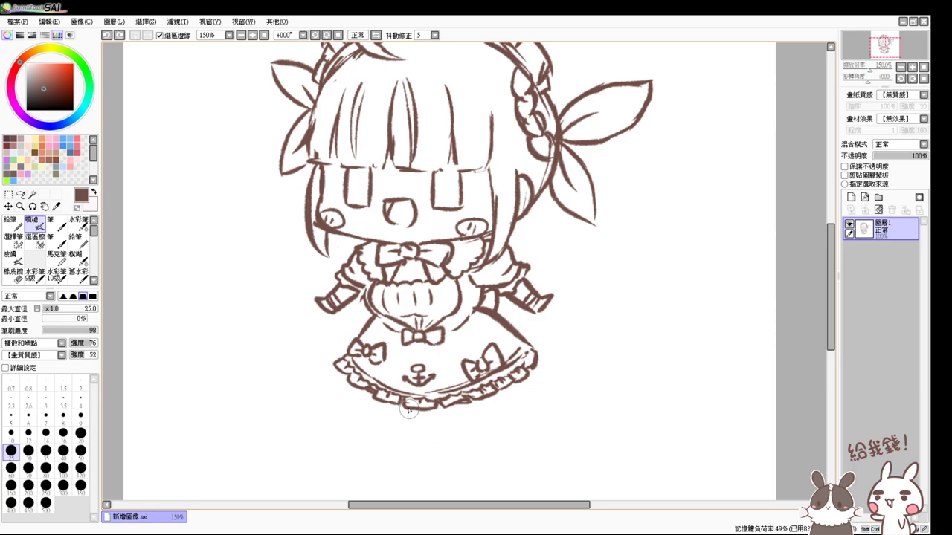
pyautogui.moveTo(408, 405)
pyautogui.mouseDown()
pyautogui.moveTo(413, 434)
pyautogui.moveTo(425, 438)
pyautogui.mouseUp()
pyautogui.moveTo(439, 406); pyautogui.dragTo(429, 437)
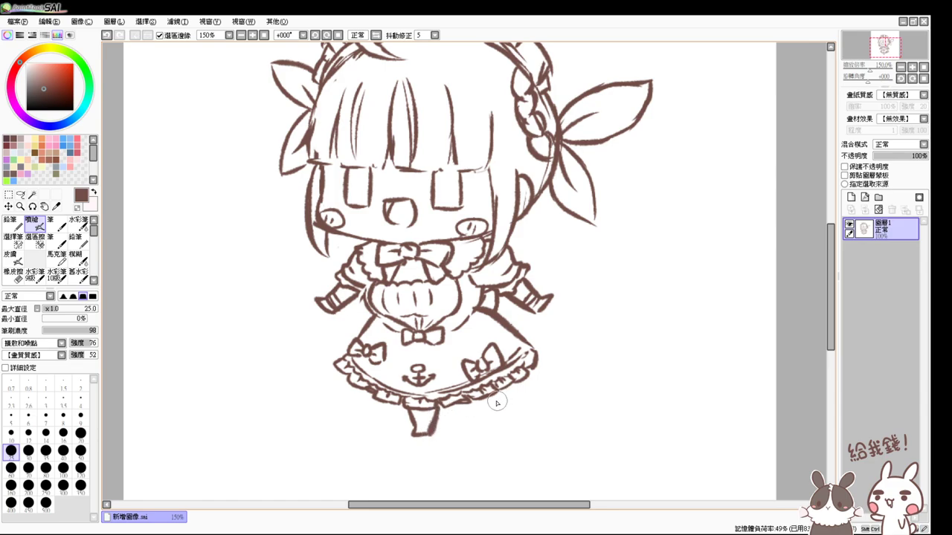
# - Retry the right leg from the hem and add a shoe to the left foot
pyautogui.moveTo(497, 391)
pyautogui.mouseDown()
pyautogui.moveTo(516, 404)
pyautogui.moveTo(487, 405)
pyautogui.moveTo(500, 415)
pyautogui.mouseUp()
pyautogui.hotkey('ctrl', 'z')
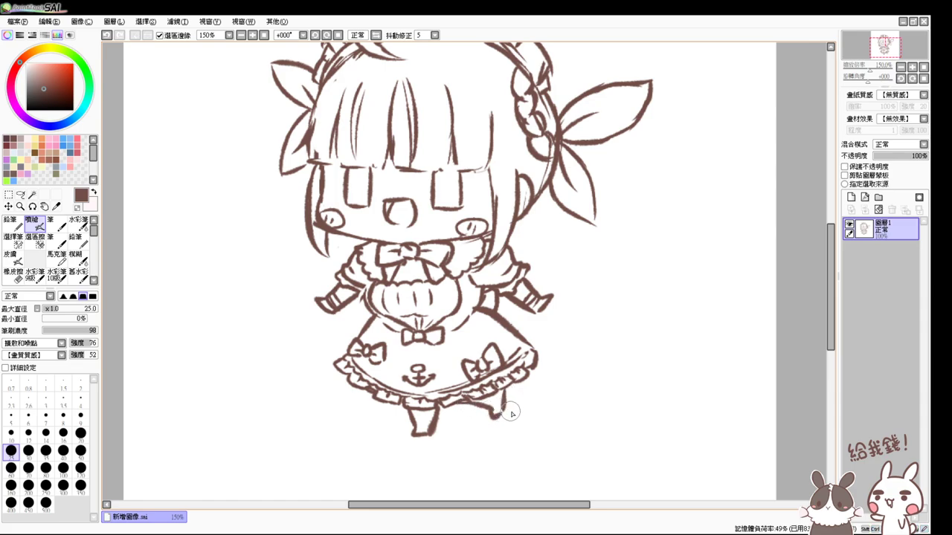
pyautogui.hotkey('ctrl', 'z')
pyautogui.moveTo(496, 388)
pyautogui.mouseDown()
pyautogui.moveTo(506, 409)
pyautogui.moveTo(497, 406)
pyautogui.moveTo(498, 418)
pyautogui.mouseUp()
pyautogui.hotkey('ctrl', 'z')
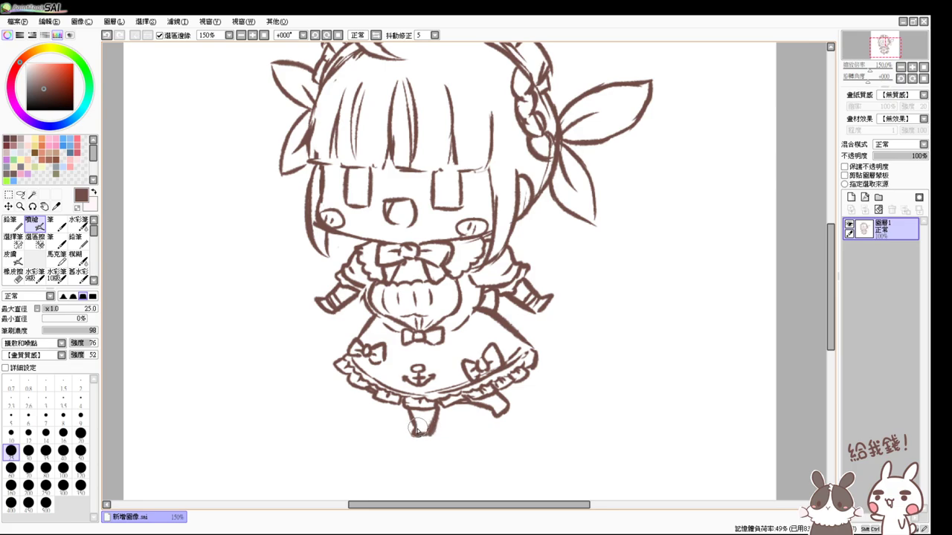
pyautogui.moveTo(413, 427); pyautogui.dragTo(434, 437)
pyautogui.click(264, 35)
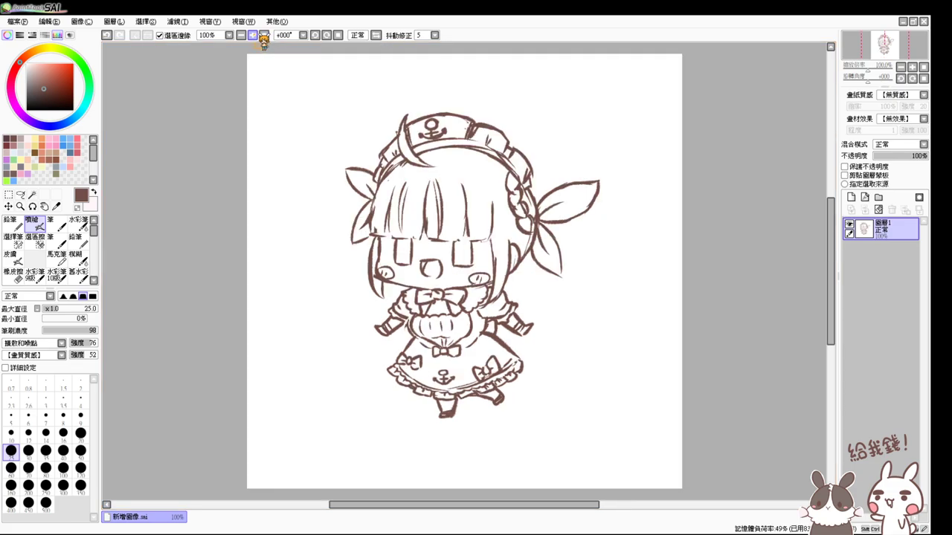
pyautogui.click(261, 35)
pyautogui.scroll(-2, 557, 385)
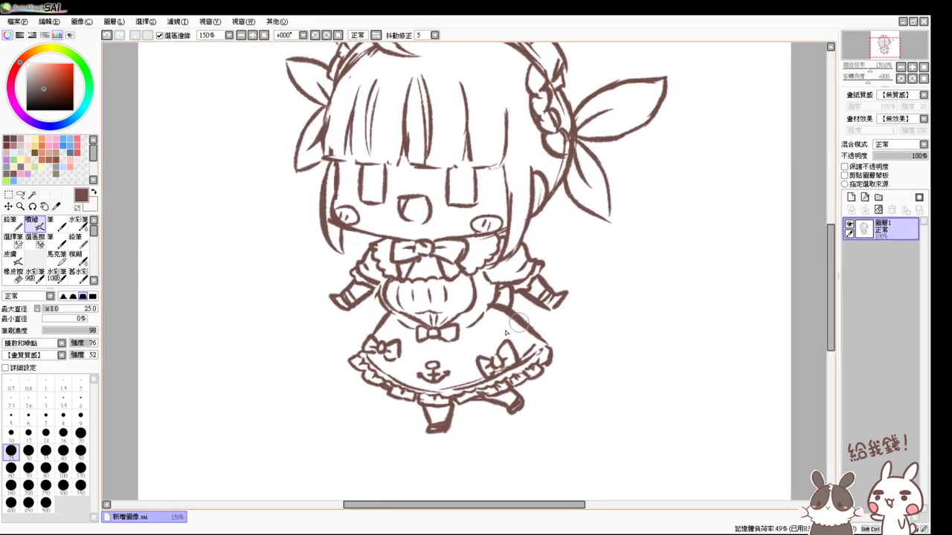
pyautogui.click(21, 195)
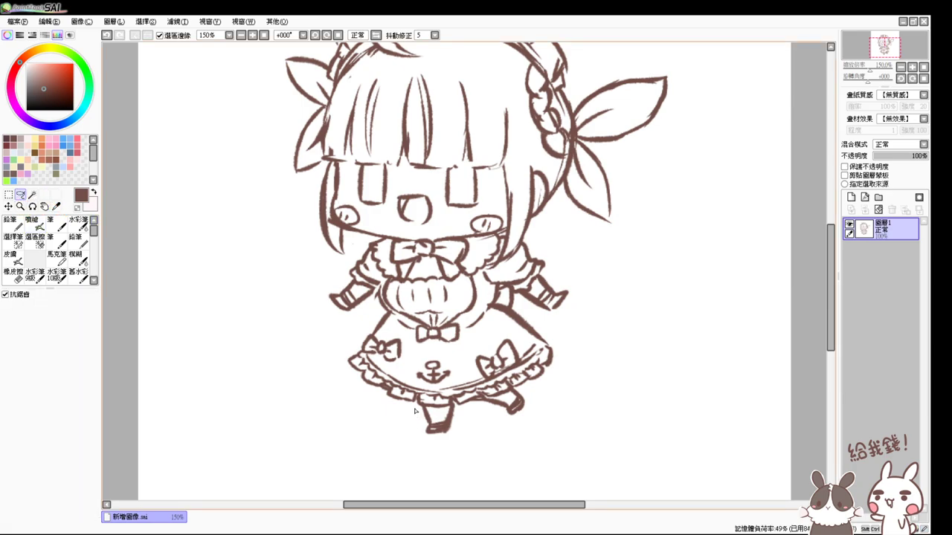
# - Lasso the feet and nudge them slightly down and left, undoing an accidental enlargement
pyautogui.moveTo(415, 410)
pyautogui.mouseDown()
pyautogui.moveTo(413, 449)
pyautogui.moveTo(516, 450)
pyautogui.mouseUp()
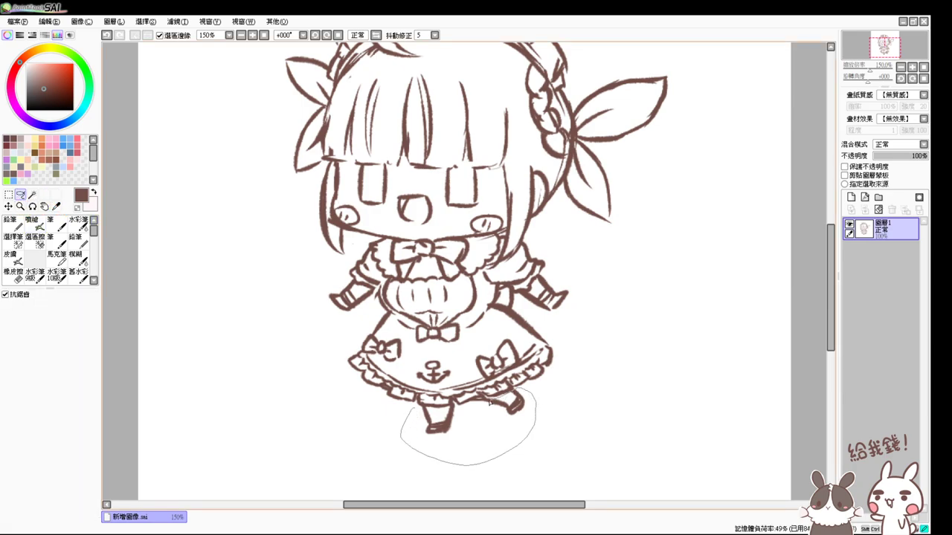
pyautogui.moveTo(439, 409); pyautogui.dragTo(430, 411)
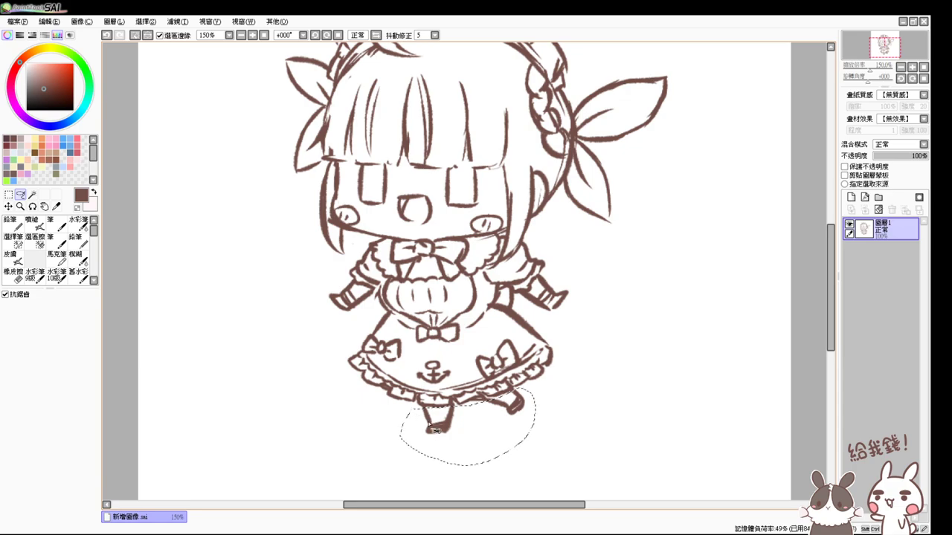
pyautogui.hotkey('ctrl', 't')
pyautogui.moveTo(528, 437); pyautogui.dragTo(538, 454)
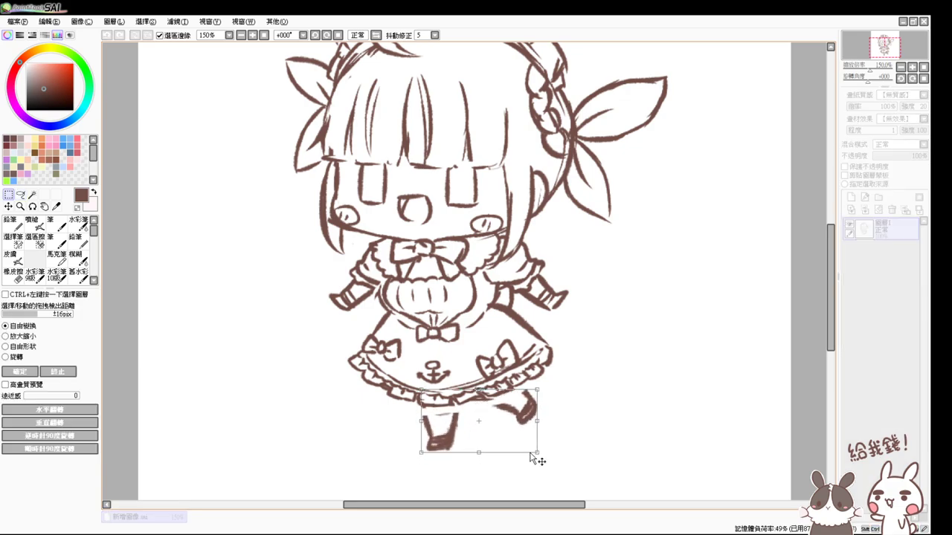
pyautogui.press('Return')
pyautogui.hotkey('ctrl', 'z')
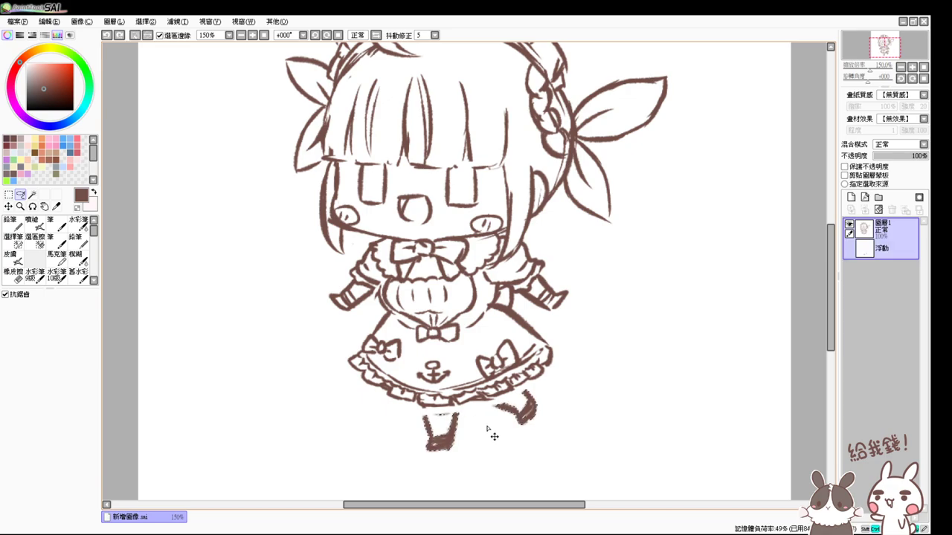
pyautogui.hotkey('ctrl', 't')
pyautogui.moveTo(482, 421); pyautogui.dragTo(477, 423)
pyautogui.press('Return')
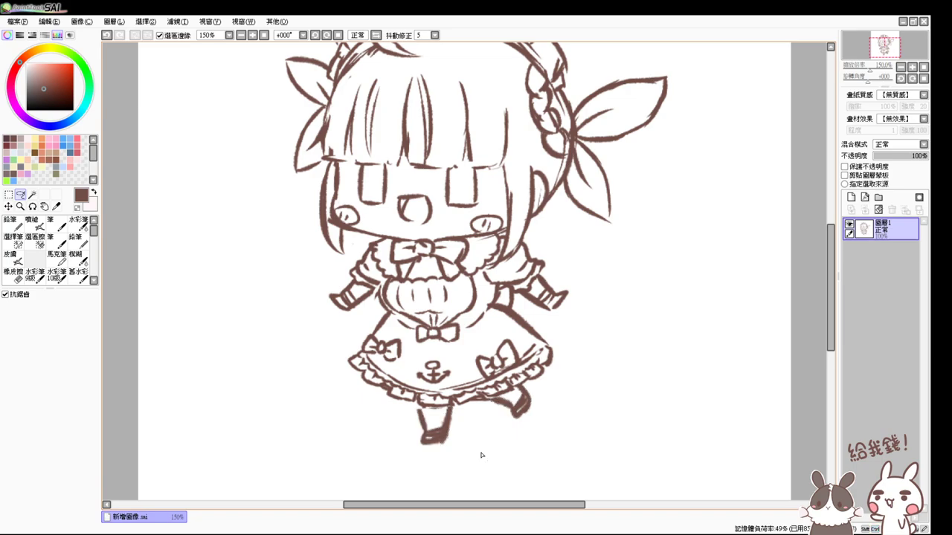
# - Redraw the left leg and the right foot lines with the Airbrush
pyautogui.click(33, 224)
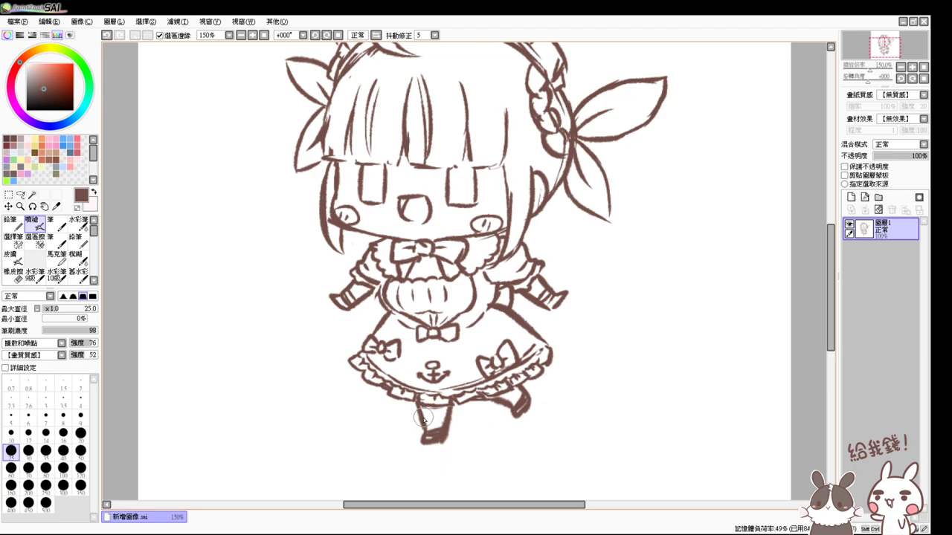
pyautogui.moveTo(443, 418)
pyautogui.mouseDown()
pyautogui.moveTo(423, 421)
pyautogui.moveTo(437, 424)
pyautogui.mouseUp()
pyautogui.moveTo(518, 399)
pyautogui.mouseDown()
pyautogui.moveTo(517, 390)
pyautogui.moveTo(513, 427)
pyautogui.mouseUp()
pyautogui.moveTo(537, 342); pyautogui.dragTo(551, 382)
# - Redraw both hands at the sleeve ends, erasing and undoing stray strokes
pyautogui.press('e')
pyautogui.moveTo(578, 340)
pyautogui.mouseDown()
pyautogui.moveTo(569, 329)
pyautogui.moveTo(577, 325)
pyautogui.moveTo(583, 349)
pyautogui.moveTo(557, 345)
pyautogui.mouseUp()
pyautogui.press('v')
pyautogui.hotkey('ctrl', 'z')
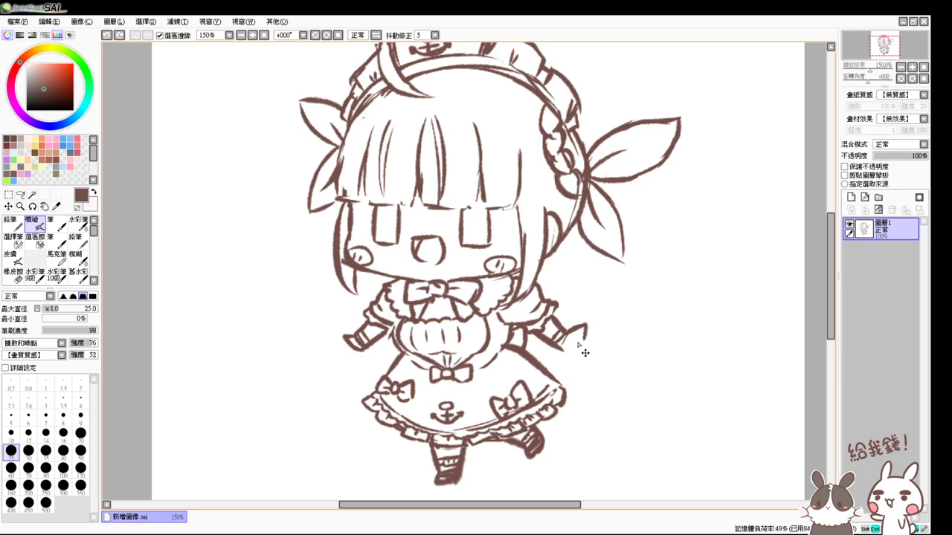
pyautogui.moveTo(570, 334)
pyautogui.mouseDown()
pyautogui.moveTo(584, 332)
pyautogui.moveTo(578, 350)
pyautogui.moveTo(559, 347)
pyautogui.mouseUp()
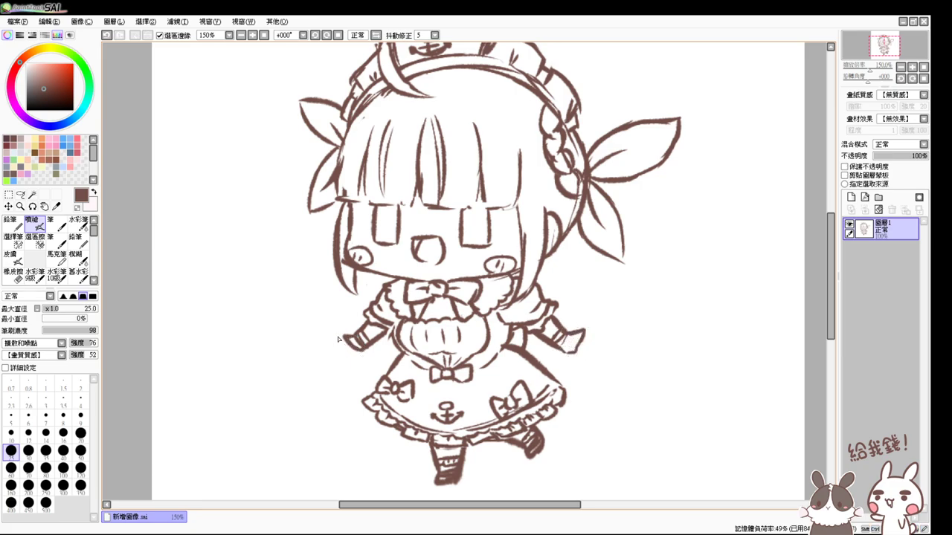
pyautogui.press('e')
pyautogui.moveTo(336, 329)
pyautogui.mouseDown()
pyautogui.moveTo(354, 340)
pyautogui.moveTo(340, 334)
pyautogui.moveTo(340, 345)
pyautogui.moveTo(364, 355)
pyautogui.mouseUp()
pyautogui.press('e')
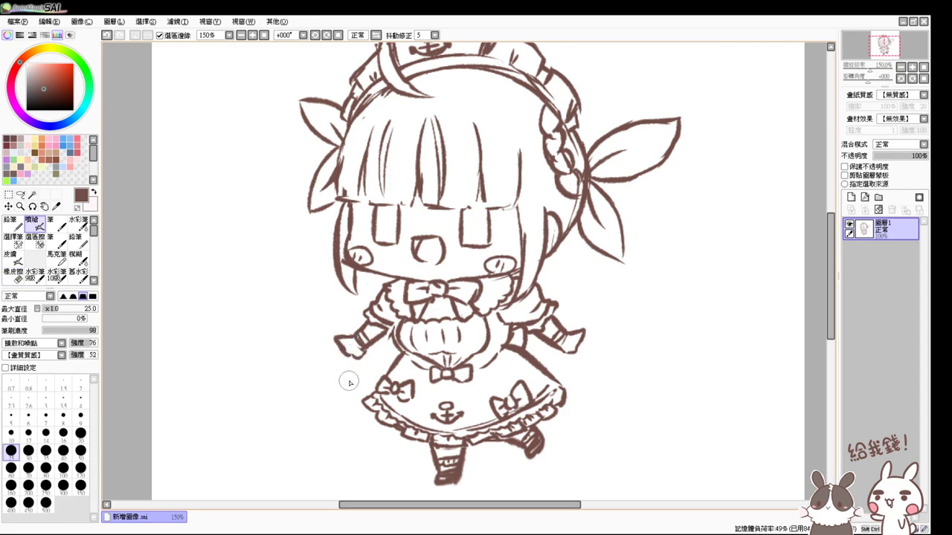
pyautogui.hotkey('ctrl', 'z')
pyautogui.hotkey('ctrl', 'z')
pyautogui.hotkey('ctrl', 'z')
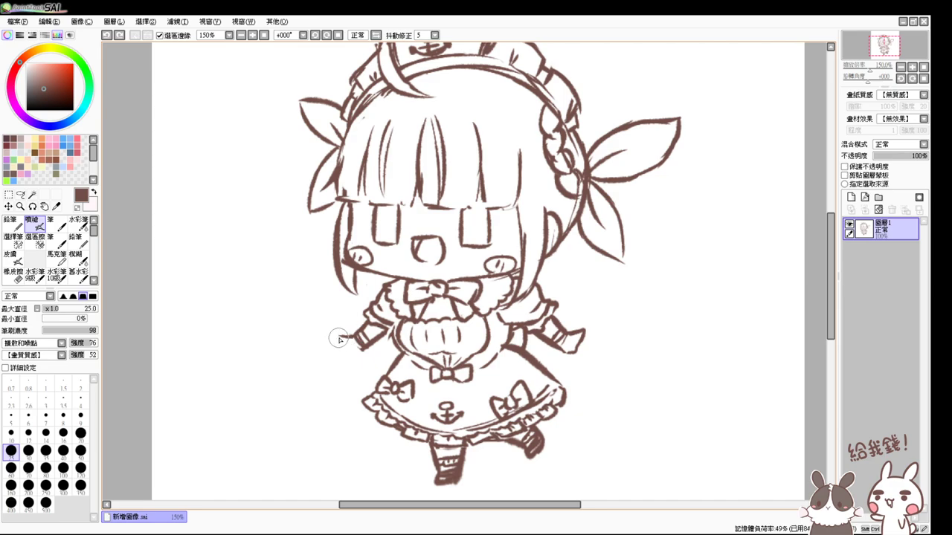
pyautogui.moveTo(339, 334)
pyautogui.mouseDown()
pyautogui.moveTo(344, 351)
pyautogui.moveTo(365, 349)
pyautogui.mouseUp()
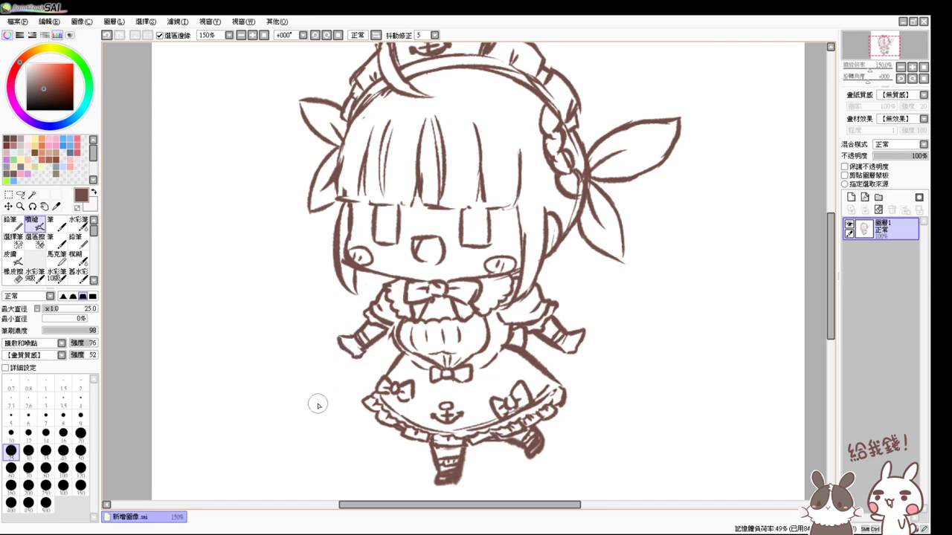
# - Rework the outline of the left eye
pyautogui.press('e')
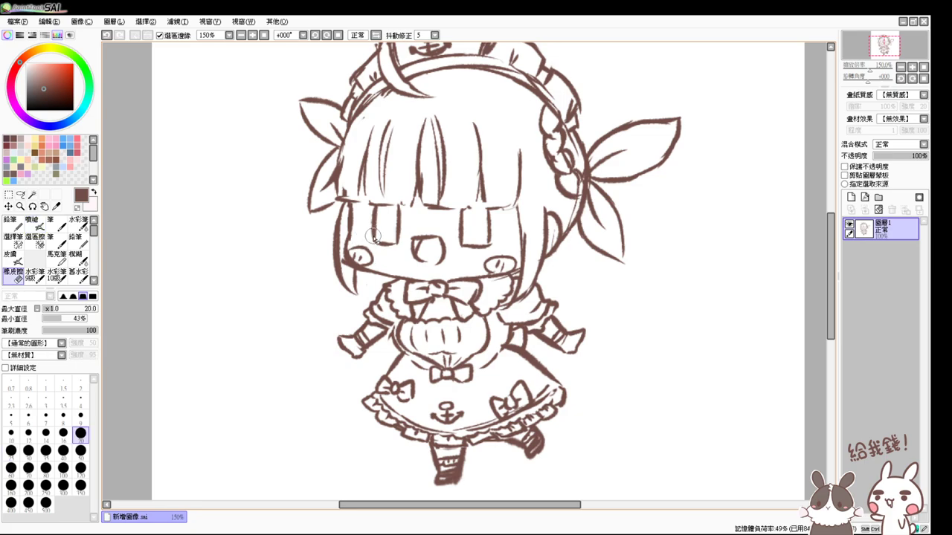
pyautogui.press('a')
pyautogui.moveTo(371, 227)
pyautogui.mouseDown()
pyautogui.moveTo(379, 242)
pyautogui.moveTo(393, 240)
pyautogui.mouseUp()
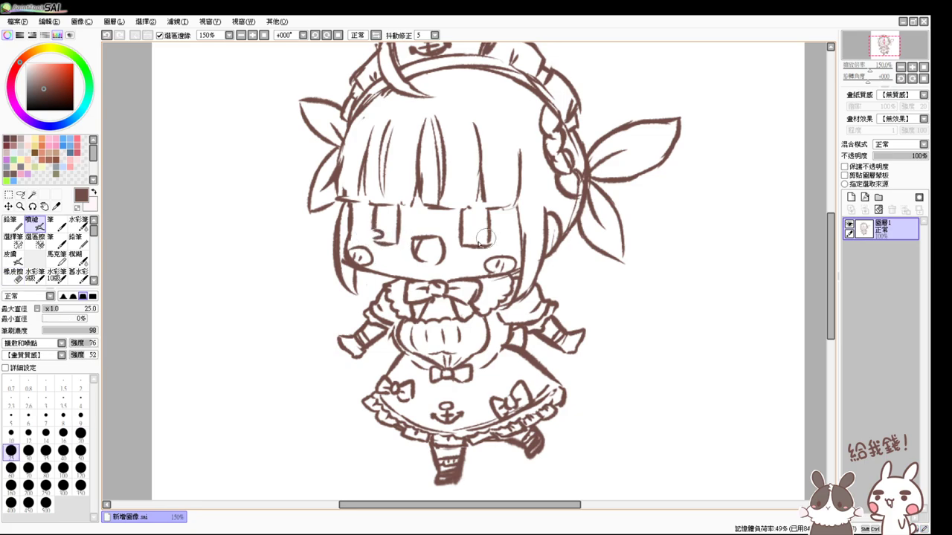
pyautogui.press('e')
pyautogui.press('a')
# - Reset the canvas zoom to 100% so the whole chibi maid sketch is visible
pyautogui.click(265, 35)
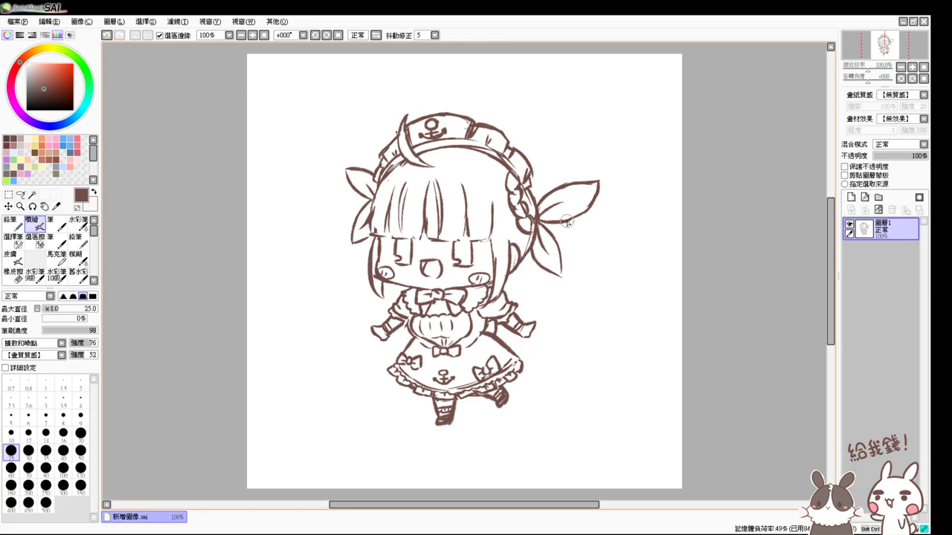
# - Draw twin-tail arcs from both ribbons, closing the right one into a loop with a lower tail
pyautogui.moveTo(565, 221); pyautogui.dragTo(604, 271)
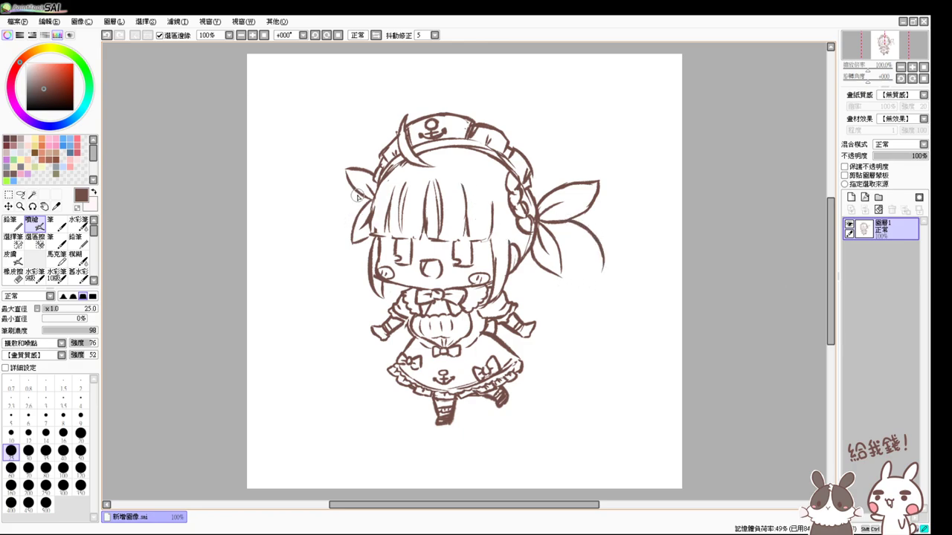
pyautogui.moveTo(358, 196); pyautogui.dragTo(339, 274)
pyautogui.hotkey('ctrl', 'z')
pyautogui.moveTo(358, 192)
pyautogui.mouseDown()
pyautogui.moveTo(322, 213)
pyautogui.moveTo(339, 274)
pyautogui.mouseUp()
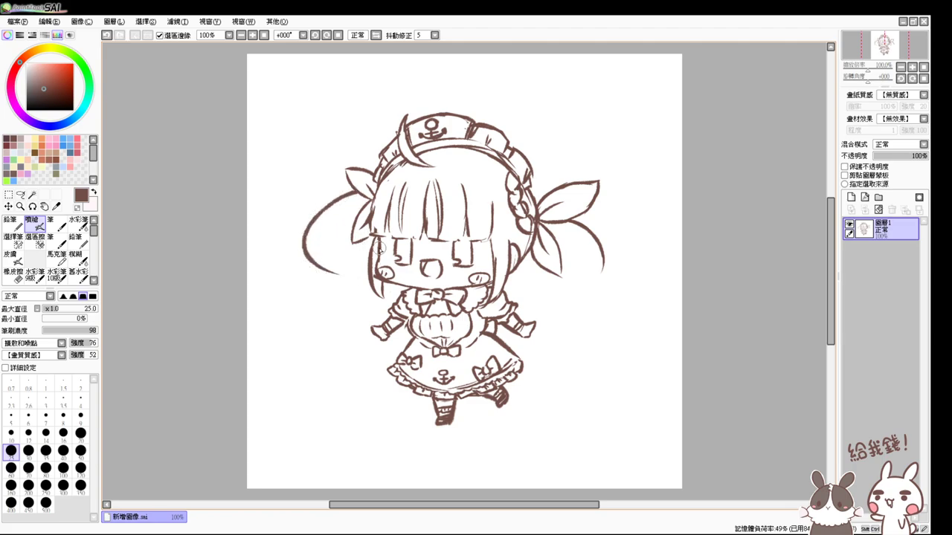
pyautogui.hotkey('ctrl', 'z')
pyautogui.moveTo(359, 193)
pyautogui.mouseDown()
pyautogui.moveTo(334, 211)
pyautogui.moveTo(338, 272)
pyautogui.mouseUp()
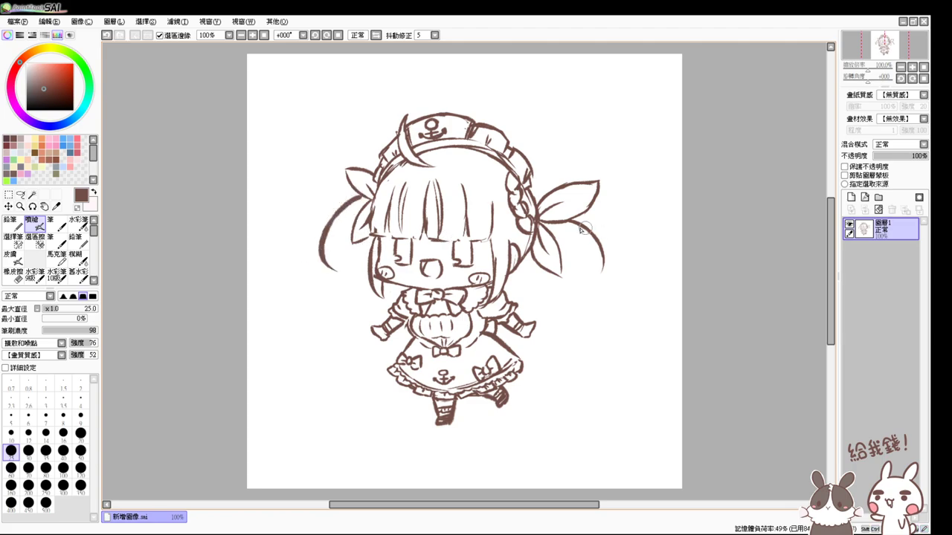
pyautogui.hotkey('ctrl', 'z')
pyautogui.moveTo(572, 220)
pyautogui.mouseDown()
pyautogui.moveTo(601, 236)
pyautogui.moveTo(586, 276)
pyautogui.mouseUp()
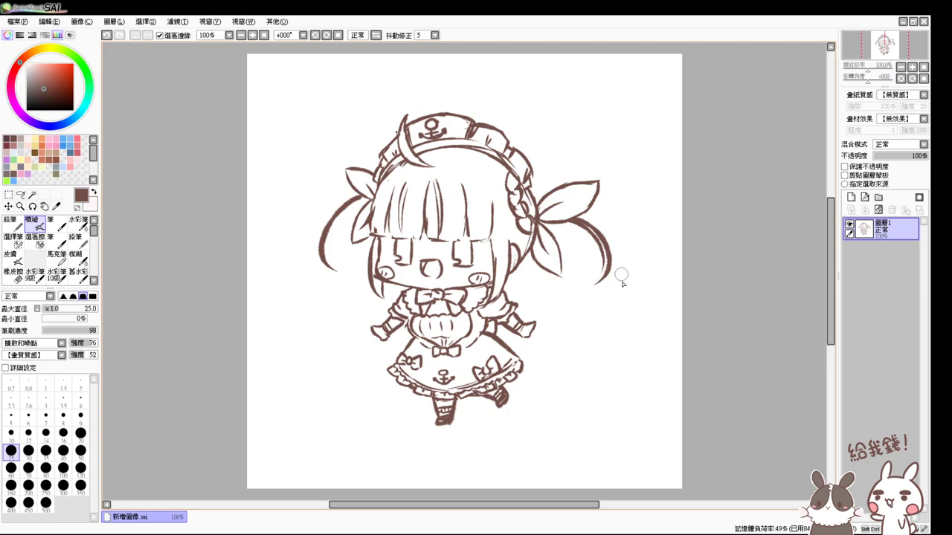
pyautogui.moveTo(607, 269)
pyautogui.mouseDown()
pyautogui.moveTo(602, 284)
pyautogui.moveTo(563, 291)
pyautogui.mouseUp()
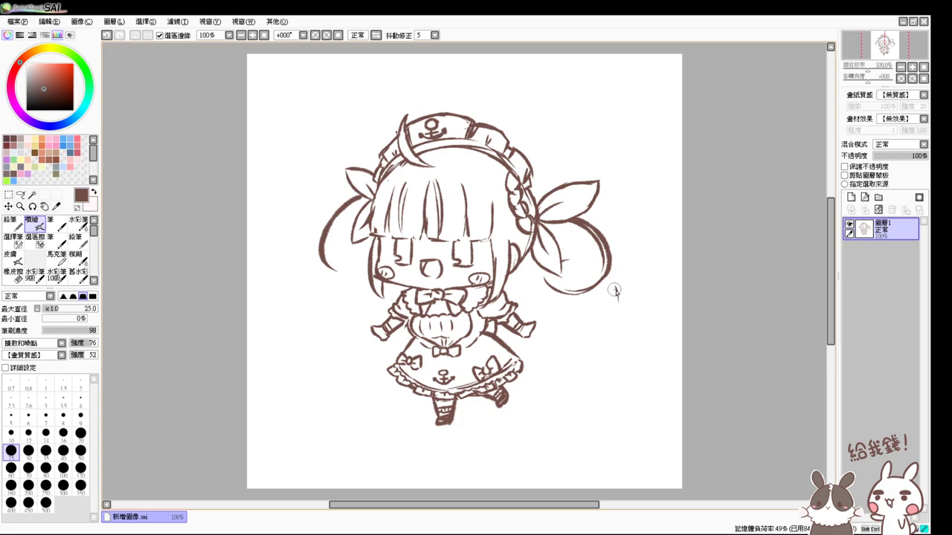
pyautogui.moveTo(615, 287)
pyautogui.mouseDown()
pyautogui.moveTo(598, 325)
pyautogui.moveTo(610, 327)
pyautogui.moveTo(568, 340)
pyautogui.mouseUp()
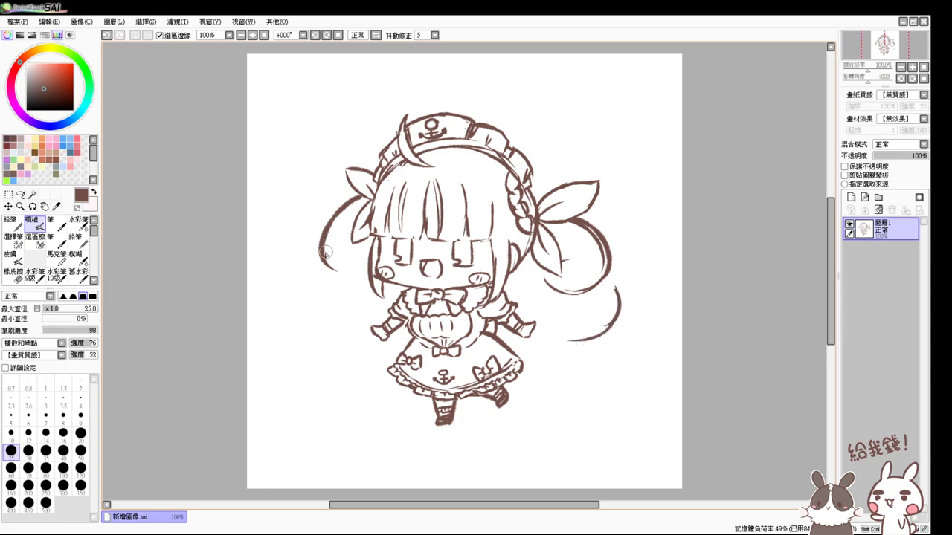
# - Extend the left twin-tail downward and add strand lines along its curves, erasing and undoing retries
pyautogui.moveTo(325, 255)
pyautogui.mouseDown()
pyautogui.moveTo(356, 259)
pyautogui.moveTo(328, 268)
pyautogui.moveTo(362, 265)
pyautogui.moveTo(319, 318)
pyautogui.mouseUp()
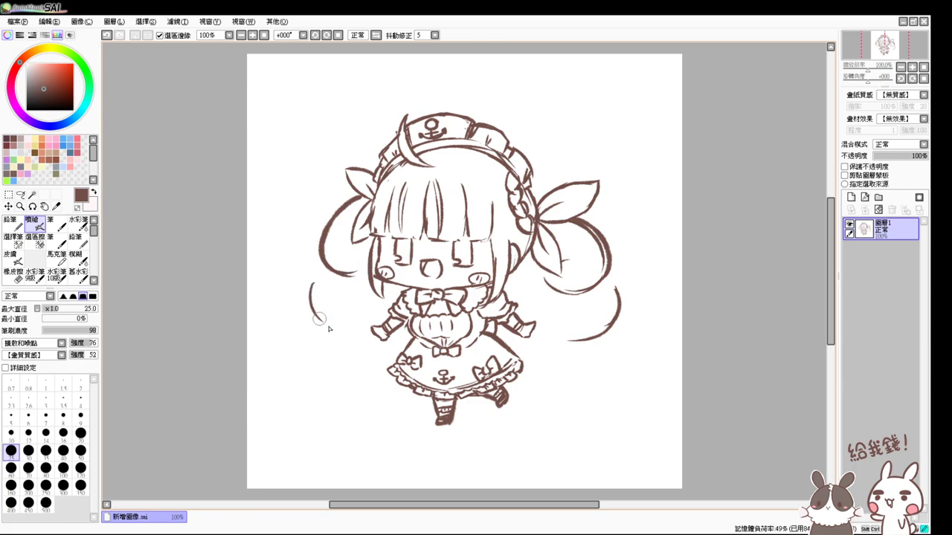
pyautogui.hotkey('ctrl', 'z')
pyautogui.moveTo(315, 278)
pyautogui.mouseDown()
pyautogui.moveTo(353, 330)
pyautogui.moveTo(311, 294)
pyautogui.moveTo(353, 334)
pyautogui.mouseUp()
pyautogui.hotkey('ctrl', 'z')
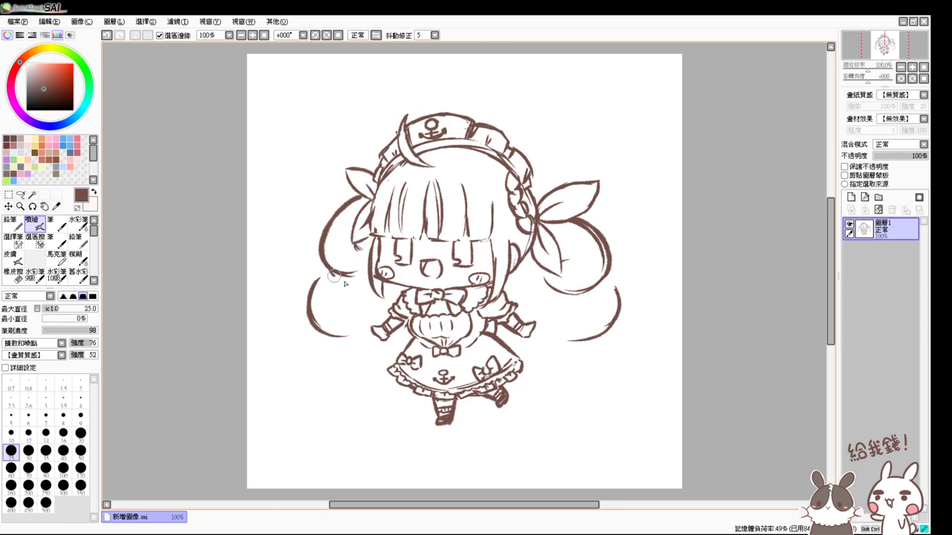
pyautogui.moveTo(336, 266)
pyautogui.mouseDown()
pyautogui.moveTo(308, 291)
pyautogui.moveTo(329, 275)
pyautogui.moveTo(322, 316)
pyautogui.moveTo(365, 287)
pyautogui.moveTo(368, 257)
pyautogui.moveTo(329, 266)
pyautogui.moveTo(360, 284)
pyautogui.mouseUp()
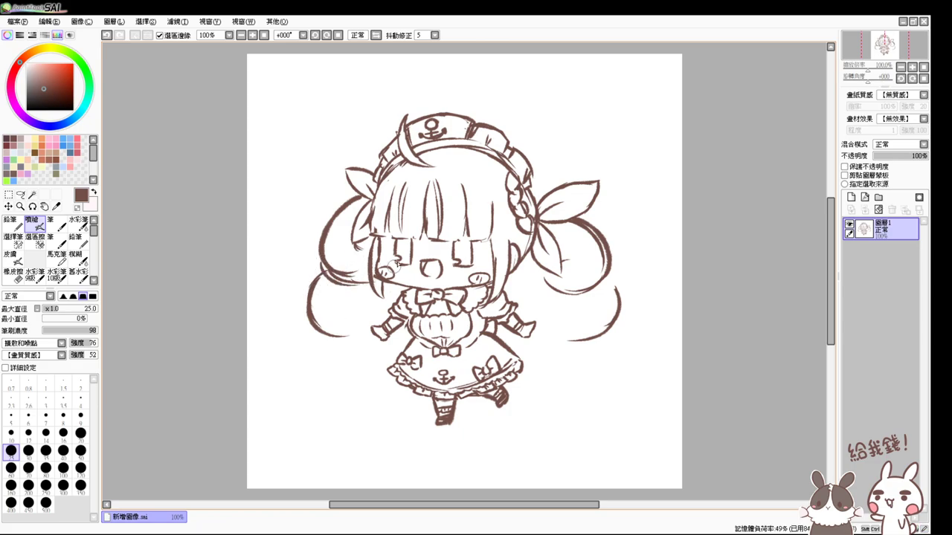
pyautogui.moveTo(321, 244); pyautogui.dragTo(326, 289)
pyautogui.moveTo(322, 277); pyautogui.dragTo(359, 293)
pyautogui.press('e')
pyautogui.moveTo(339, 276)
pyautogui.mouseDown()
pyautogui.moveTo(333, 238)
pyautogui.moveTo(324, 248)
pyautogui.moveTo(336, 255)
pyautogui.moveTo(331, 223)
pyautogui.moveTo(334, 275)
pyautogui.moveTo(364, 255)
pyautogui.mouseUp()
pyautogui.press('v')
pyautogui.hotkey('ctrl', 'z')
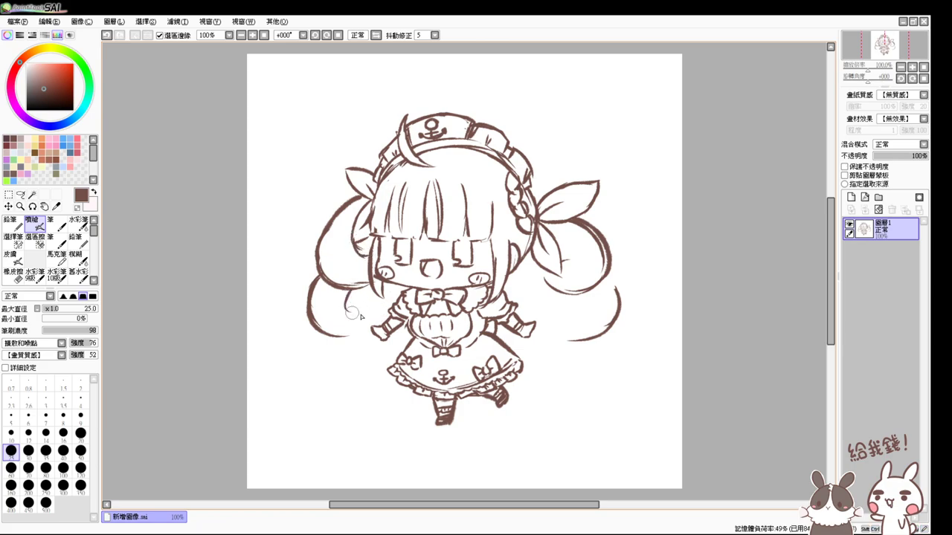
pyautogui.moveTo(348, 301)
pyautogui.mouseDown()
pyautogui.moveTo(349, 339)
pyautogui.moveTo(345, 320)
pyautogui.mouseUp()
pyautogui.hotkey('ctrl', 'z')
# - Add the right twin-tail's curling outer edge and darken curl lines inside its loop
pyautogui.moveTo(557, 245); pyautogui.dragTo(565, 256)
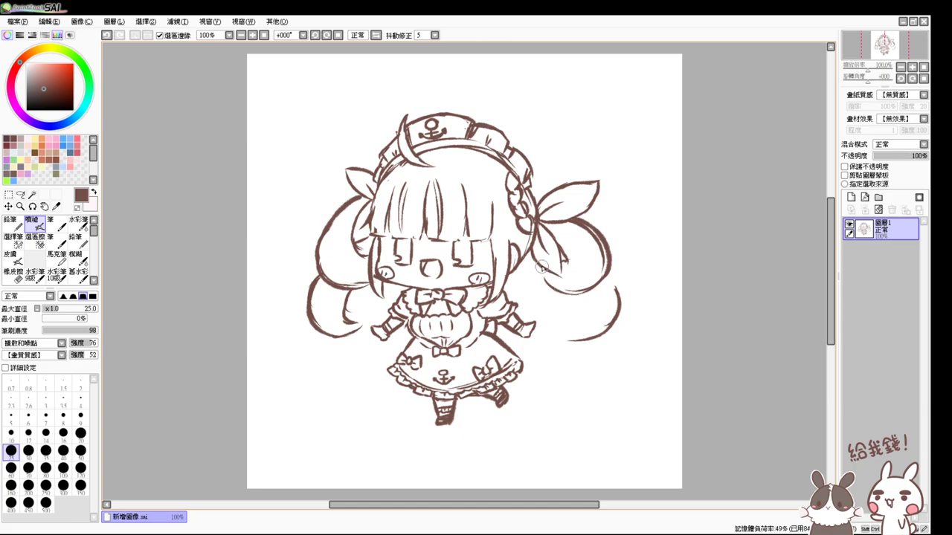
pyautogui.moveTo(540, 297); pyautogui.dragTo(590, 301)
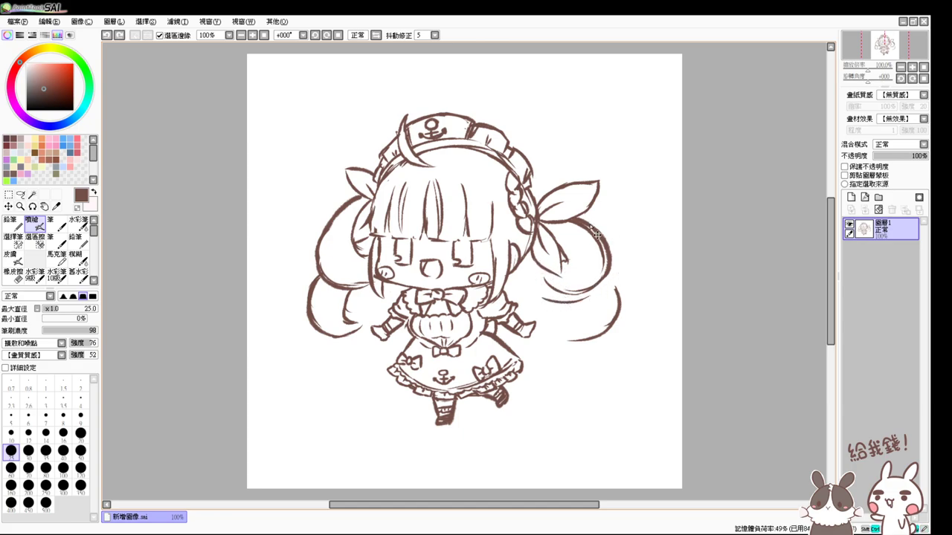
pyautogui.moveTo(596, 234)
pyautogui.mouseDown()
pyautogui.moveTo(608, 280)
pyautogui.moveTo(567, 305)
pyautogui.moveTo(559, 344)
pyautogui.moveTo(584, 338)
pyautogui.mouseUp()
pyautogui.moveTo(551, 261)
pyautogui.mouseDown()
pyautogui.moveTo(557, 297)
pyautogui.moveTo(582, 259)
pyautogui.moveTo(538, 268)
pyautogui.moveTo(557, 300)
pyautogui.moveTo(625, 281)
pyautogui.moveTo(563, 292)
pyautogui.moveTo(543, 282)
pyautogui.moveTo(584, 283)
pyautogui.mouseUp()
pyautogui.press('e')
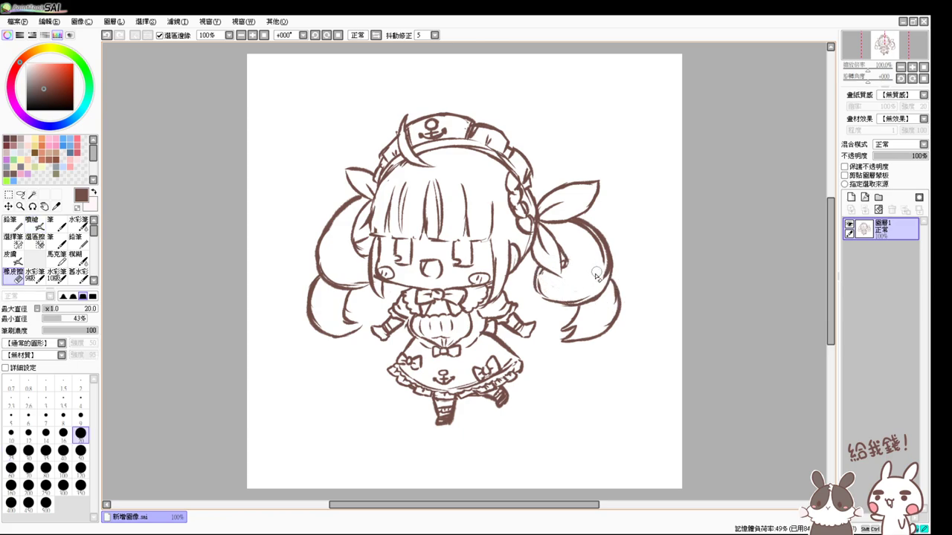
pyautogui.press('v')
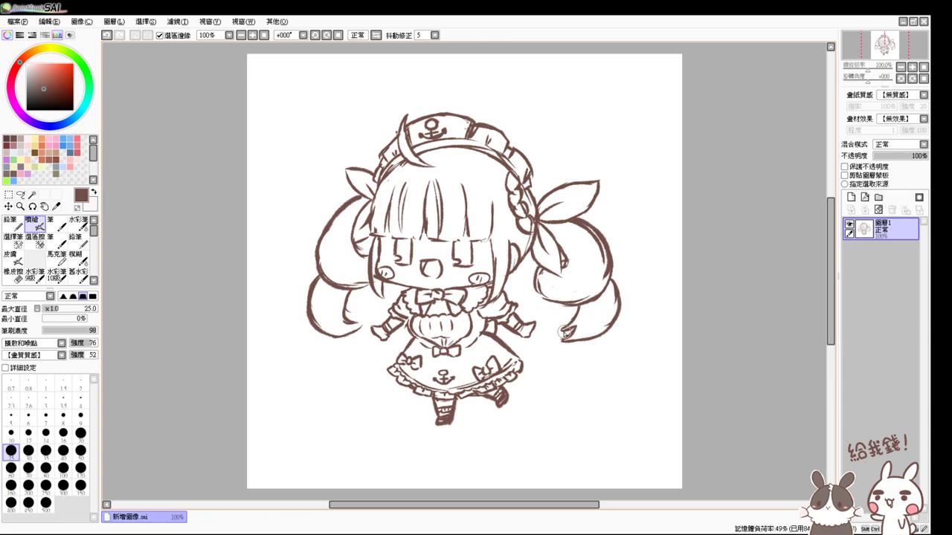
pyautogui.moveTo(575, 257)
pyautogui.mouseDown()
pyautogui.moveTo(558, 245)
pyautogui.moveTo(573, 268)
pyautogui.moveTo(556, 245)
pyautogui.moveTo(582, 275)
pyautogui.moveTo(569, 281)
pyautogui.moveTo(554, 277)
pyautogui.moveTo(573, 261)
pyautogui.moveTo(578, 272)
pyautogui.moveTo(563, 280)
pyautogui.moveTo(564, 260)
pyautogui.mouseUp()
pyautogui.press('e')
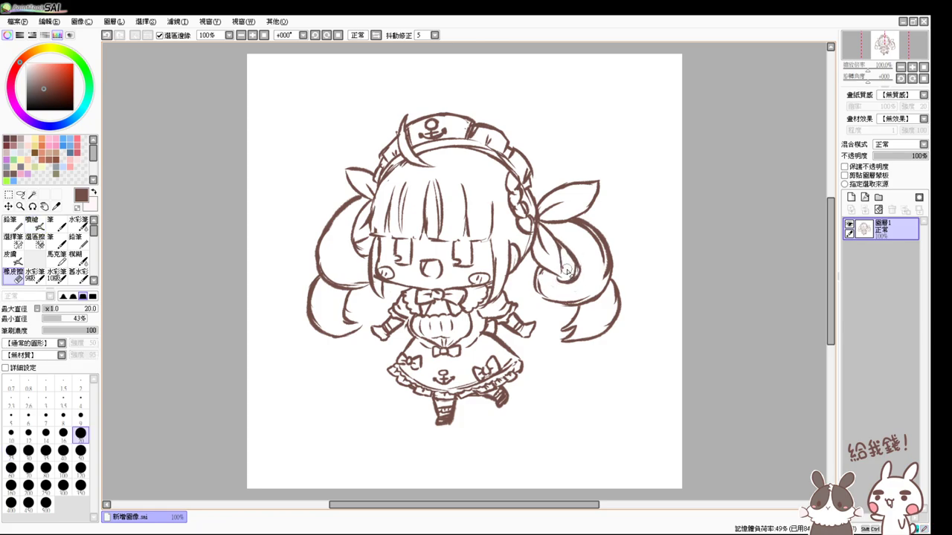
pyautogui.press('v')
pyautogui.moveTo(571, 272); pyautogui.dragTo(564, 268)
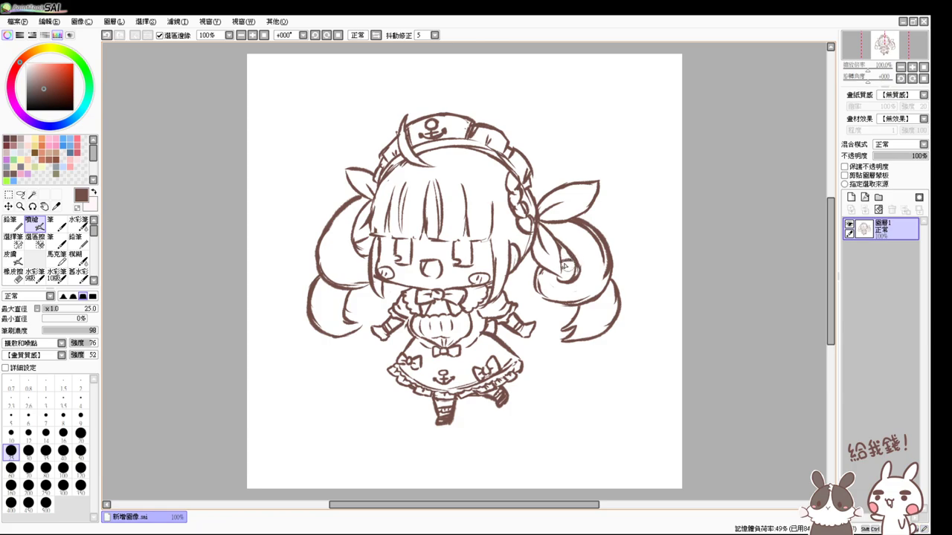
pyautogui.press('e')
pyautogui.press('v')
# - Shade the lower right twin-tail, darken its inner curl, and add dark shading to the left twin-tail
pyautogui.moveTo(614, 297)
pyautogui.mouseDown()
pyautogui.moveTo(584, 305)
pyautogui.moveTo(564, 325)
pyautogui.moveTo(577, 306)
pyautogui.moveTo(552, 327)
pyautogui.mouseUp()
pyautogui.press('e')
pyautogui.press('v')
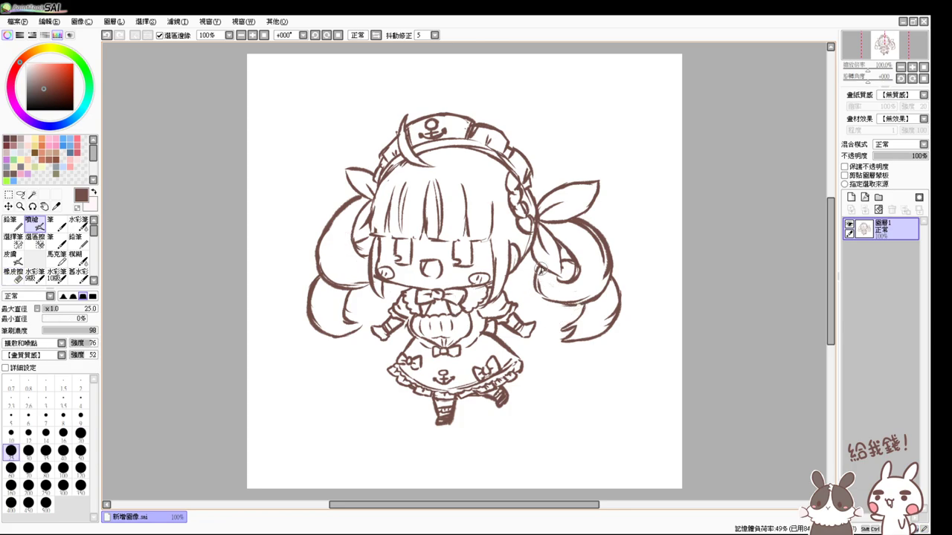
pyautogui.moveTo(541, 272)
pyautogui.mouseDown()
pyautogui.moveTo(554, 301)
pyautogui.moveTo(575, 298)
pyautogui.mouseUp()
pyautogui.moveTo(361, 244)
pyautogui.mouseDown()
pyautogui.moveTo(354, 257)
pyautogui.moveTo(361, 250)
pyautogui.mouseUp()
pyautogui.press('e')
pyautogui.press('v')
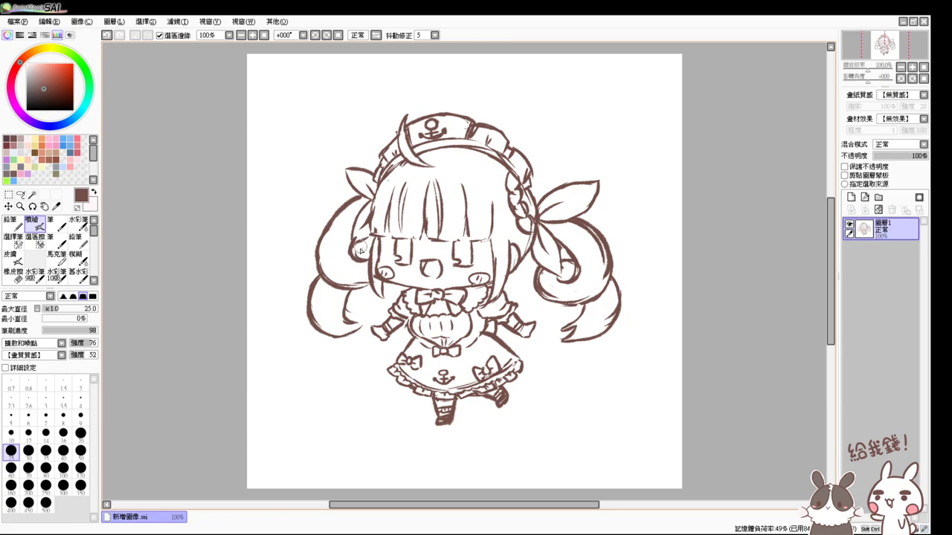
pyautogui.press('e')
# - Erase and redraw the left twin-tail's outer outline, then try a small hair curl beside the face
pyautogui.moveTo(311, 274)
pyautogui.mouseDown()
pyautogui.moveTo(317, 321)
pyautogui.moveTo(325, 296)
pyautogui.moveTo(334, 337)
pyautogui.moveTo(345, 339)
pyautogui.moveTo(351, 304)
pyautogui.moveTo(317, 272)
pyautogui.moveTo(317, 286)
pyautogui.moveTo(319, 272)
pyautogui.moveTo(352, 312)
pyautogui.moveTo(314, 281)
pyautogui.moveTo(379, 318)
pyautogui.mouseUp()
pyautogui.press('v')
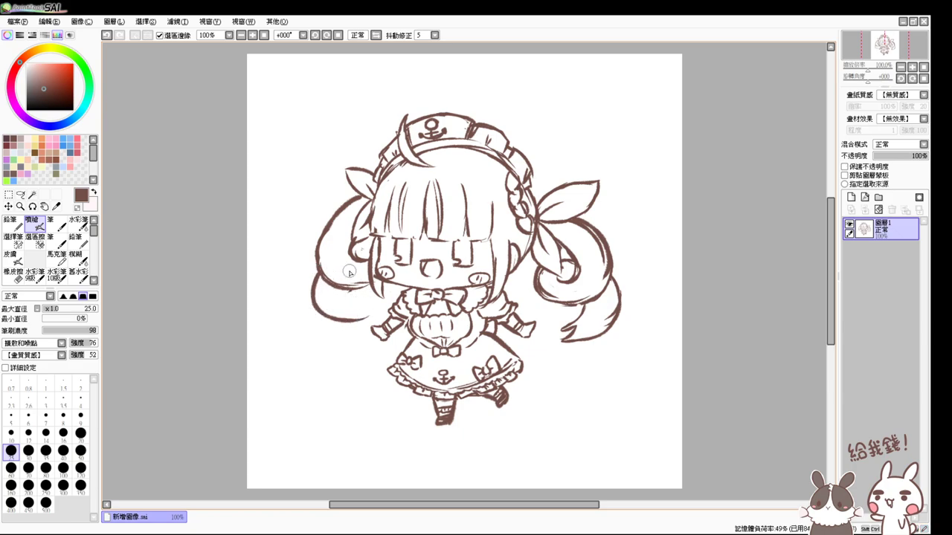
pyautogui.hotkey('ctrl', 'z')
pyautogui.hotkey('ctrl', 'z')
pyautogui.moveTo(319, 269)
pyautogui.mouseDown()
pyautogui.moveTo(310, 297)
pyautogui.moveTo(324, 282)
pyautogui.moveTo(355, 332)
pyautogui.mouseUp()
pyautogui.moveTo(361, 286); pyautogui.dragTo(347, 293)
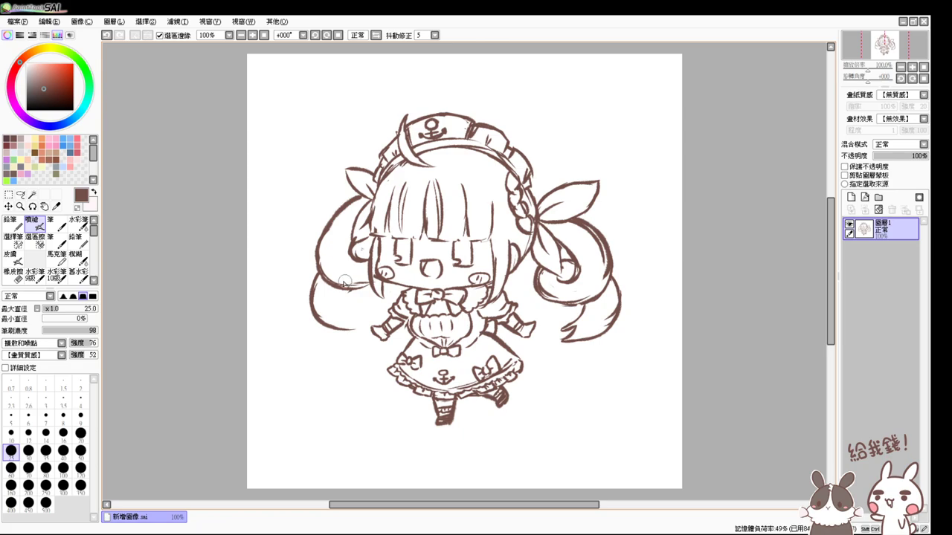
pyautogui.hotkey('ctrl', 'z')
pyautogui.moveTo(343, 287)
pyautogui.mouseDown()
pyautogui.moveTo(358, 315)
pyautogui.moveTo(337, 315)
pyautogui.moveTo(360, 328)
pyautogui.moveTo(330, 288)
pyautogui.moveTo(331, 310)
pyautogui.moveTo(334, 287)
pyautogui.moveTo(333, 322)
pyautogui.mouseUp()
pyautogui.hotkey('ctrl', 'z')
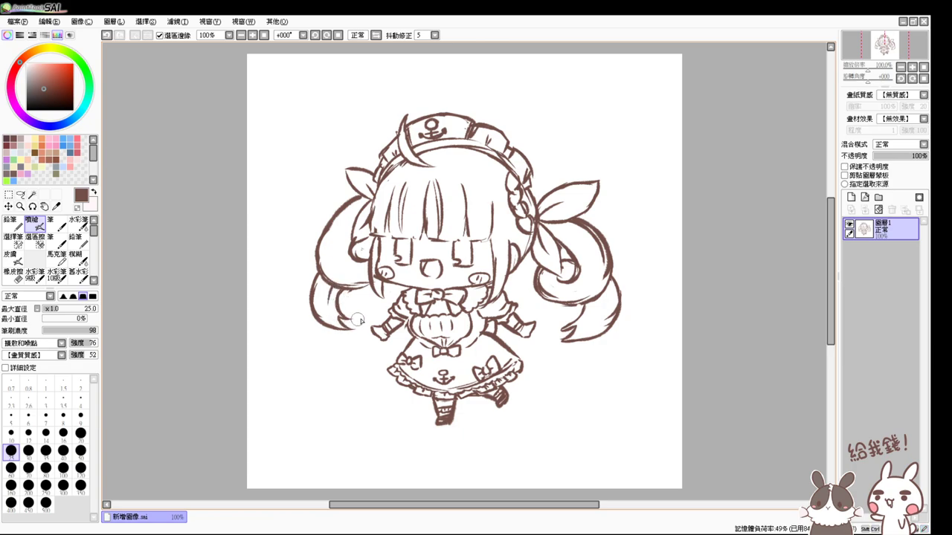
pyautogui.moveTo(362, 240)
pyautogui.mouseDown()
pyautogui.moveTo(357, 253)
pyautogui.moveTo(370, 246)
pyautogui.moveTo(363, 240)
pyautogui.mouseUp()
pyautogui.hotkey('ctrl', 'z')
# - Erase a stray mark near the face and discard trial eyelash strokes over the right eye
pyautogui.press('e')
pyautogui.press('e')
pyautogui.moveTo(456, 243)
pyautogui.mouseDown()
pyautogui.moveTo(467, 238)
pyautogui.moveTo(484, 252)
pyautogui.mouseUp()
pyautogui.hotkey('ctrl', 'z')
pyautogui.hotkey('ctrl', 'z')
pyautogui.hotkey('ctrl', 'z')
pyautogui.hotkey('ctrl', 'z')
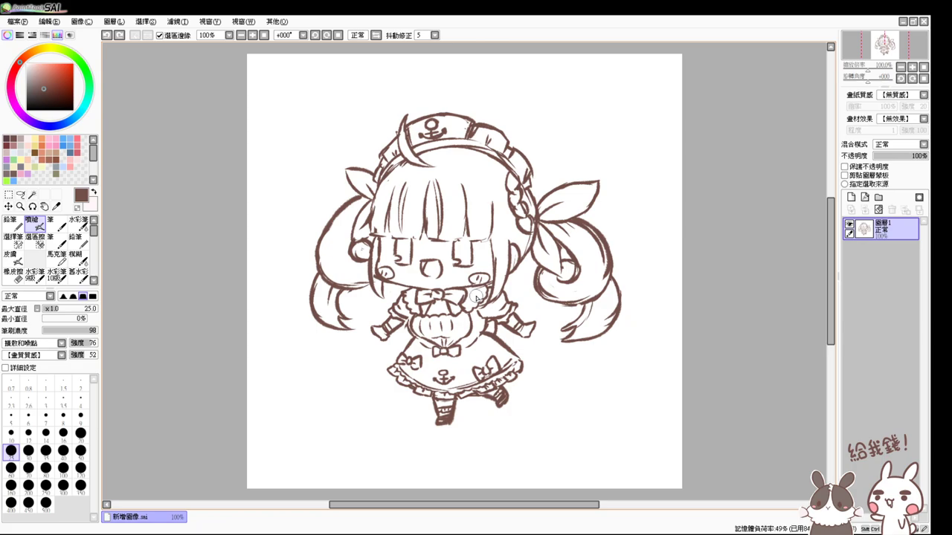
# - Erase the lower-left twin-tail curl and redraw it with fresh Airbrush strokes
pyautogui.press('e')
pyautogui.moveTo(312, 280)
pyautogui.mouseDown()
pyautogui.moveTo(332, 326)
pyautogui.moveTo(355, 318)
pyautogui.moveTo(335, 332)
pyautogui.moveTo(349, 330)
pyautogui.moveTo(333, 305)
pyautogui.moveTo(339, 298)
pyautogui.moveTo(307, 283)
pyautogui.mouseUp()
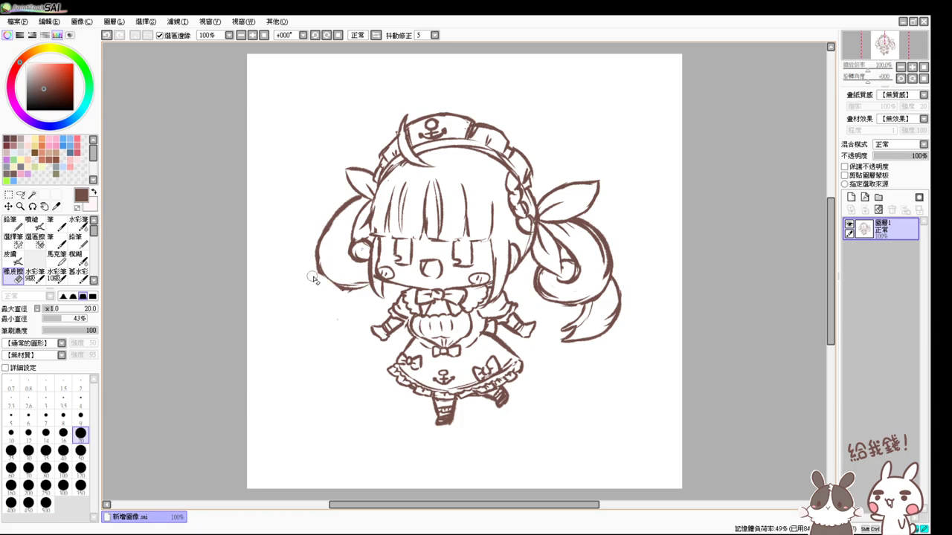
pyautogui.press('v')
pyautogui.moveTo(317, 264)
pyautogui.mouseDown()
pyautogui.moveTo(362, 292)
pyautogui.moveTo(379, 284)
pyautogui.mouseUp()
pyautogui.moveTo(316, 282)
pyautogui.mouseDown()
pyautogui.moveTo(320, 273)
pyautogui.moveTo(311, 308)
pyautogui.moveTo(340, 328)
pyautogui.mouseUp()
pyautogui.moveTo(350, 293)
pyautogui.mouseDown()
pyautogui.moveTo(345, 315)
pyautogui.moveTo(360, 326)
pyautogui.moveTo(335, 330)
pyautogui.mouseUp()
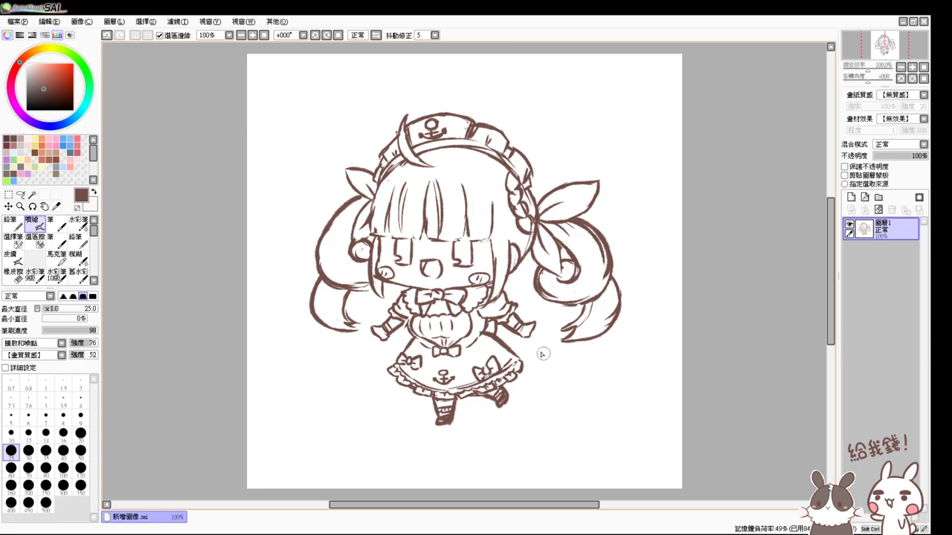
pyautogui.click(20, 194)
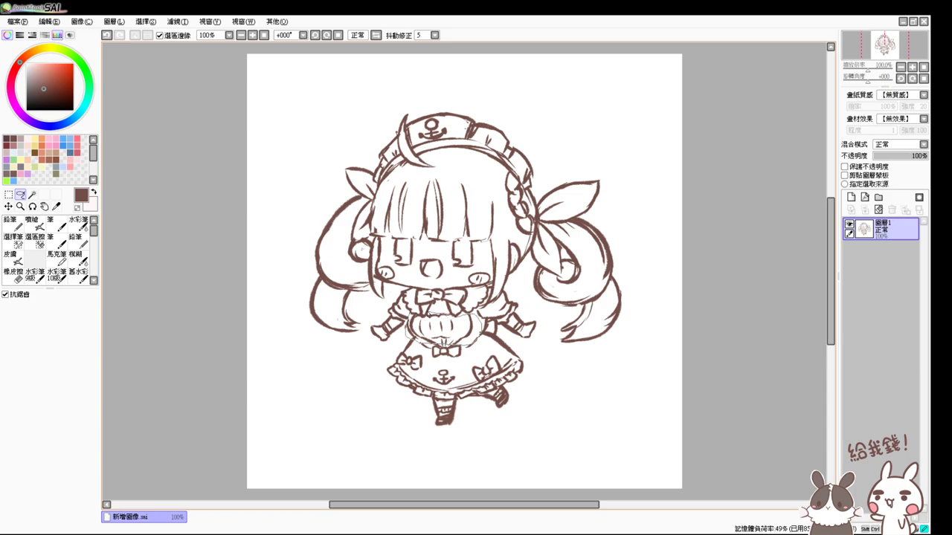
# - Lasso the apron area and try a free transform without changing it
pyautogui.moveTo(417, 312)
pyautogui.mouseDown()
pyautogui.moveTo(479, 319)
pyautogui.moveTo(438, 346)
pyautogui.moveTo(470, 320)
pyautogui.moveTo(457, 334)
pyautogui.moveTo(446, 328)
pyautogui.moveTo(468, 328)
pyautogui.mouseUp()
pyautogui.hotkey('ctrl', 't')
pyautogui.press('Return')
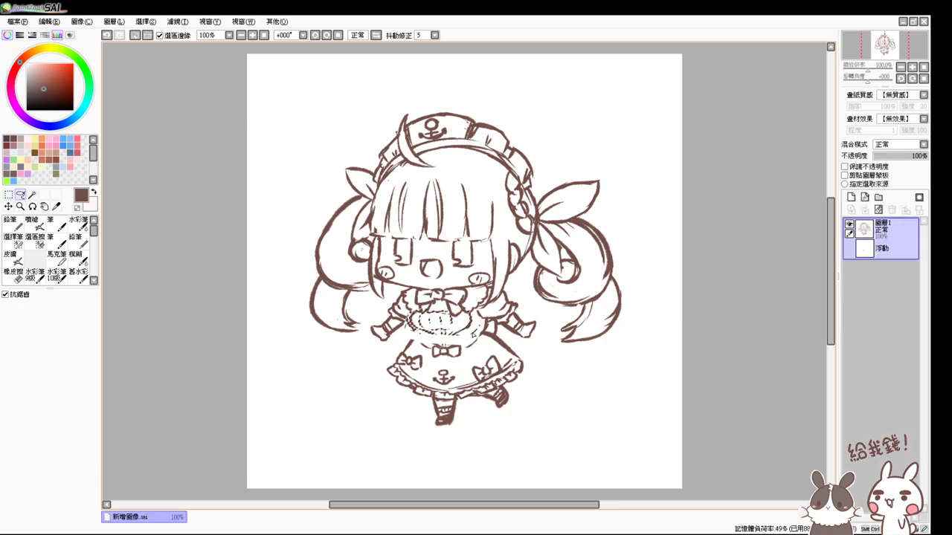
pyautogui.click(33, 223)
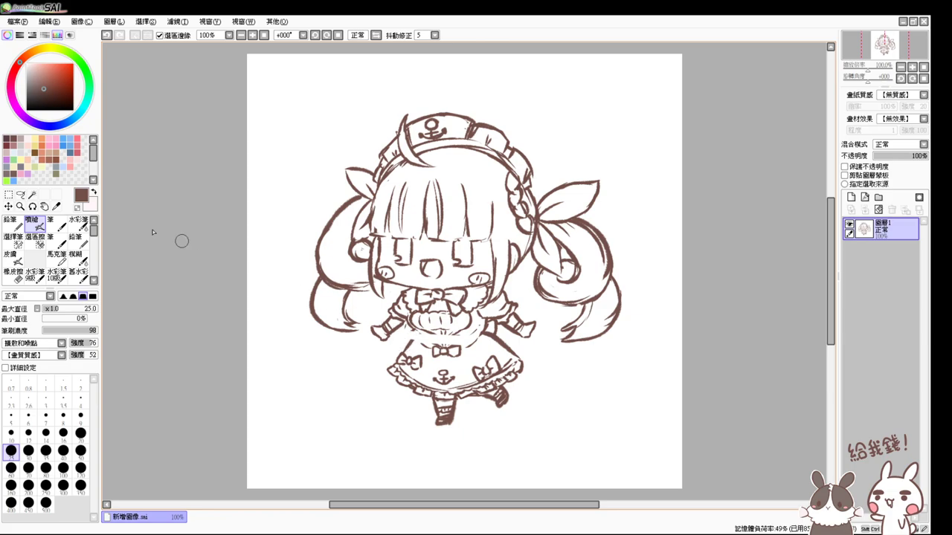
pyautogui.click(20, 194)
# - Lasso the skirt and legs, shift them upward and pull the left side slightly inward
pyautogui.moveTo(409, 337)
pyautogui.mouseDown()
pyautogui.moveTo(383, 411)
pyautogui.moveTo(447, 446)
pyautogui.moveTo(542, 416)
pyautogui.mouseUp()
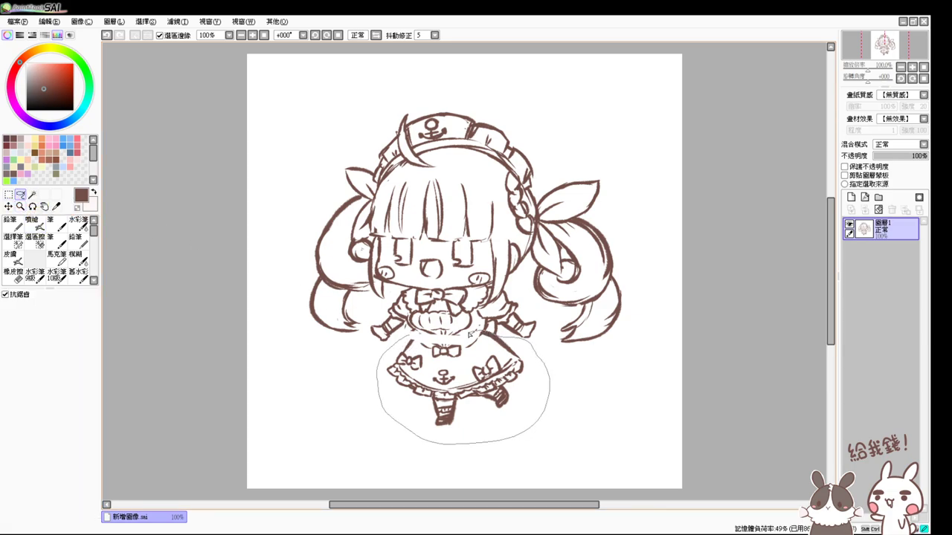
pyautogui.moveTo(441, 342); pyautogui.dragTo(422, 339)
pyautogui.hotkey('ctrl', 't')
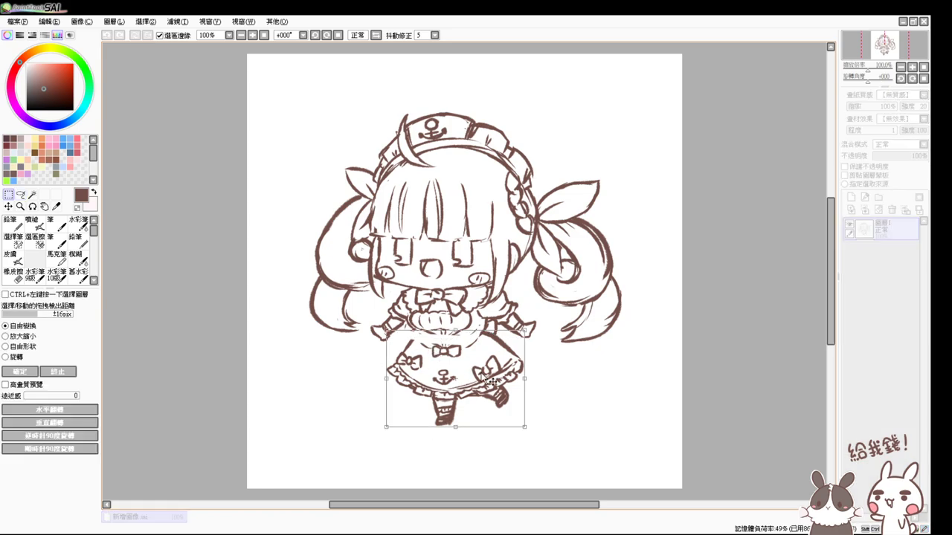
pyautogui.moveTo(490, 382); pyautogui.dragTo(489, 373)
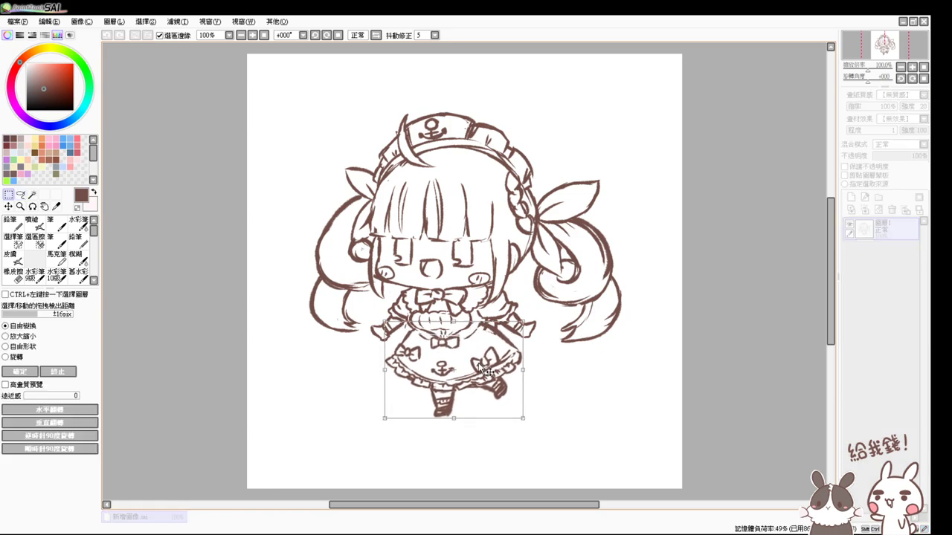
pyautogui.moveTo(384, 371); pyautogui.dragTo(391, 372)
pyautogui.moveTo(444, 385); pyautogui.dragTo(441, 383)
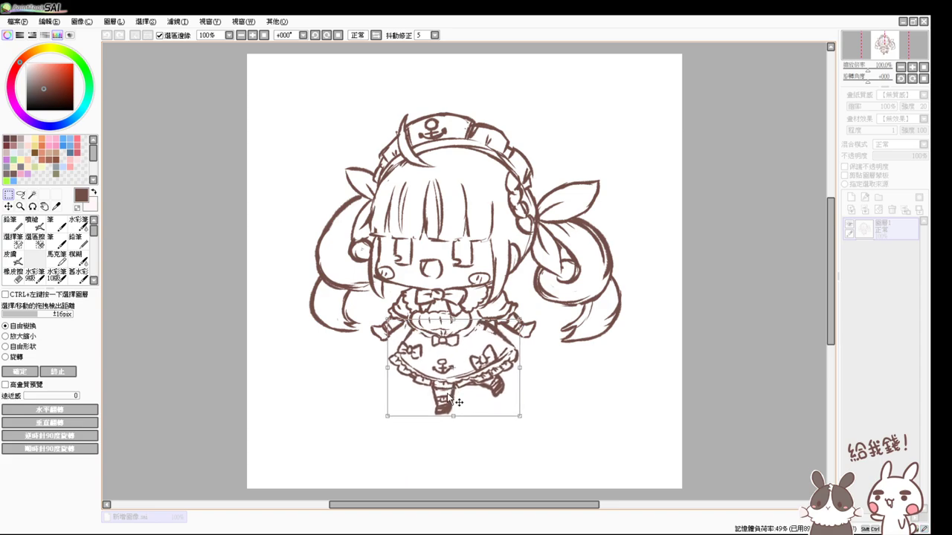
pyautogui.press('Return')
pyautogui.hotkey('ctrl', 'd')
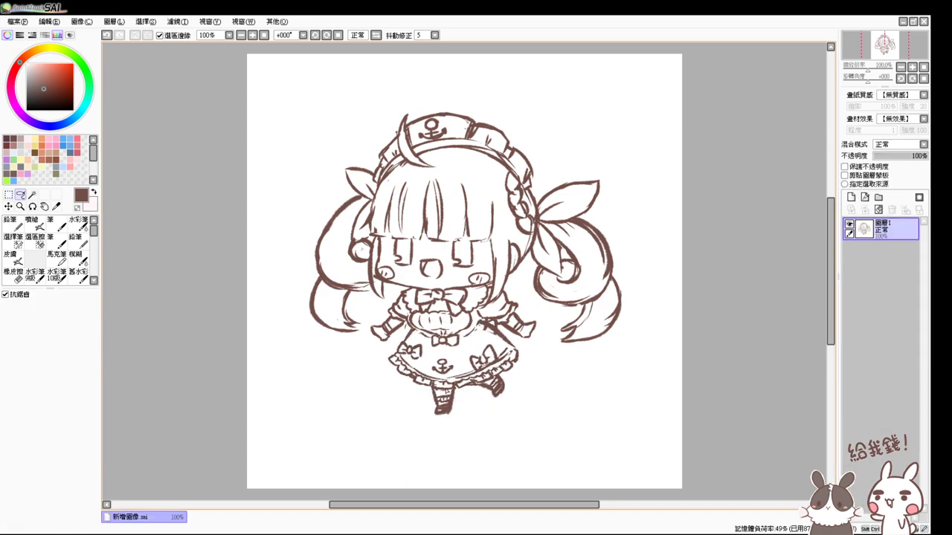
# - Zoom to 200% and draw a cleaner line along the skirt's right edge with the Airbrush
pyautogui.scroll(2, 446, 390)
pyautogui.moveTo(674, 300); pyautogui.dragTo(691, 376)
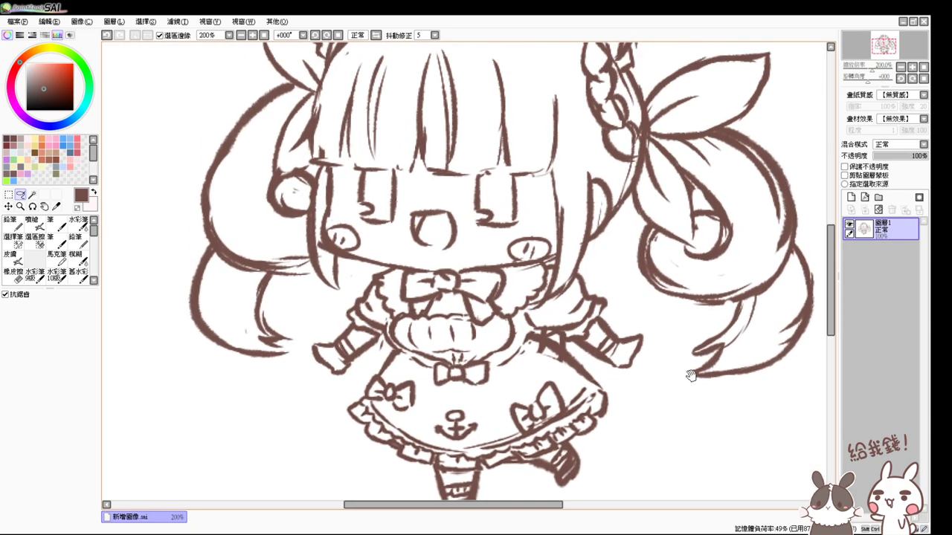
pyautogui.press('n')
pyautogui.click(32, 223)
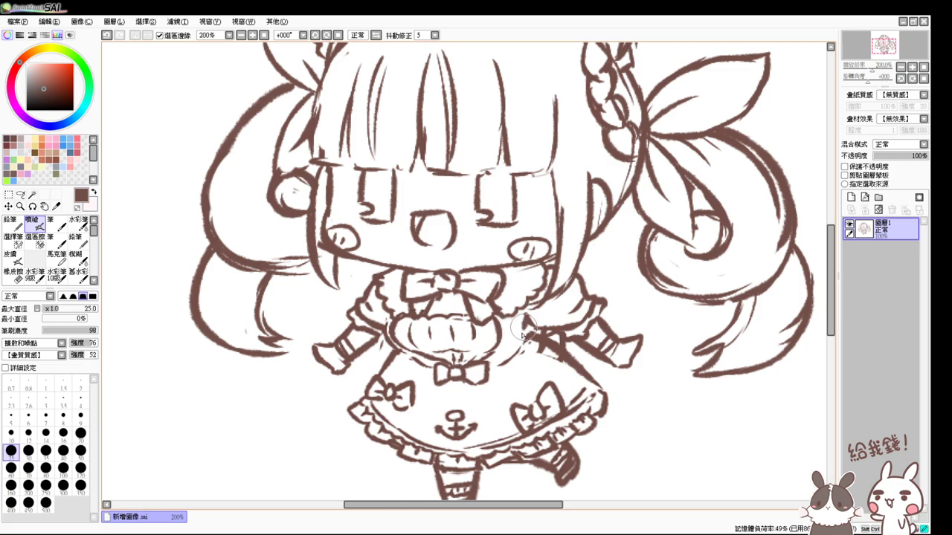
pyautogui.press('e')
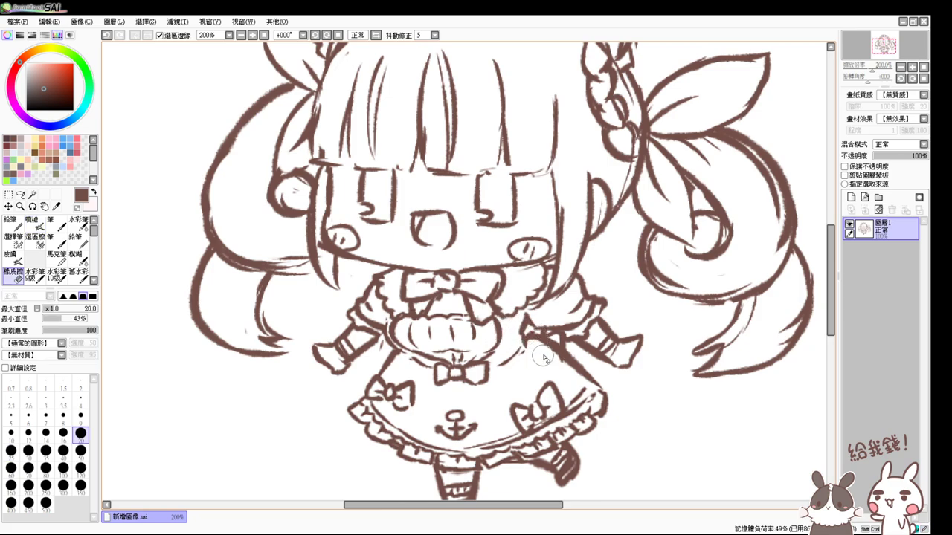
pyautogui.press('v')
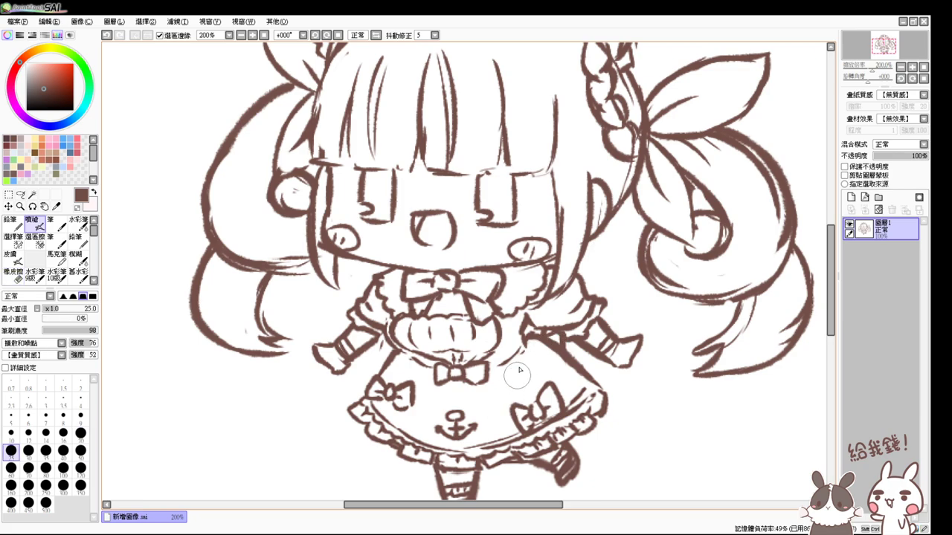
pyautogui.press('e')
pyautogui.press('v')
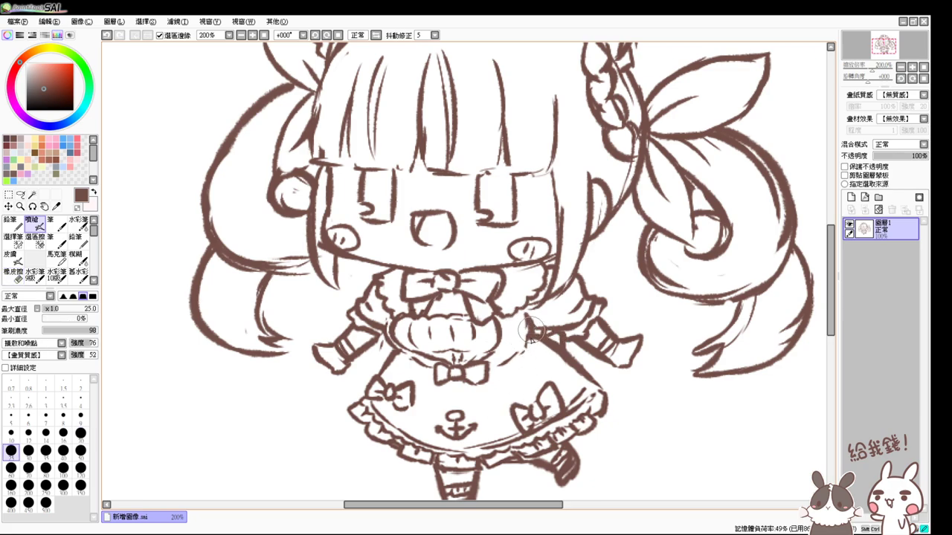
pyautogui.moveTo(530, 331); pyautogui.dragTo(504, 370)
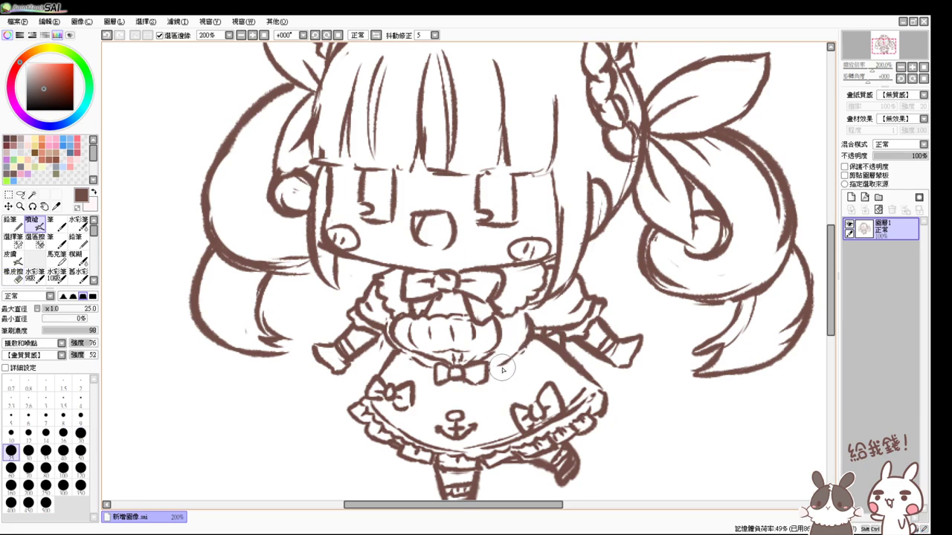
# - Add short strokes on the bodice below the bow, then zoom back to 100%
pyautogui.press('e')
pyautogui.press('v')
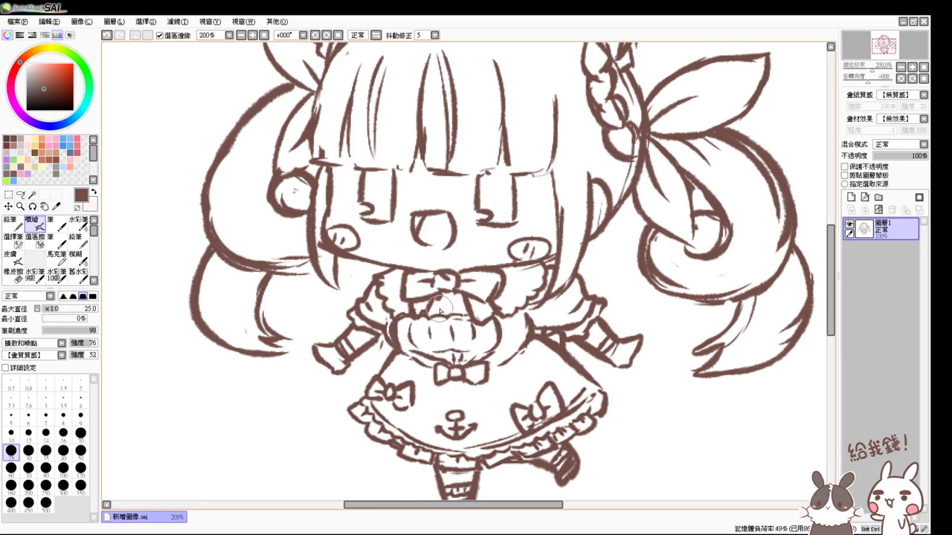
pyautogui.moveTo(440, 312); pyautogui.dragTo(457, 331)
pyautogui.click(264, 34)
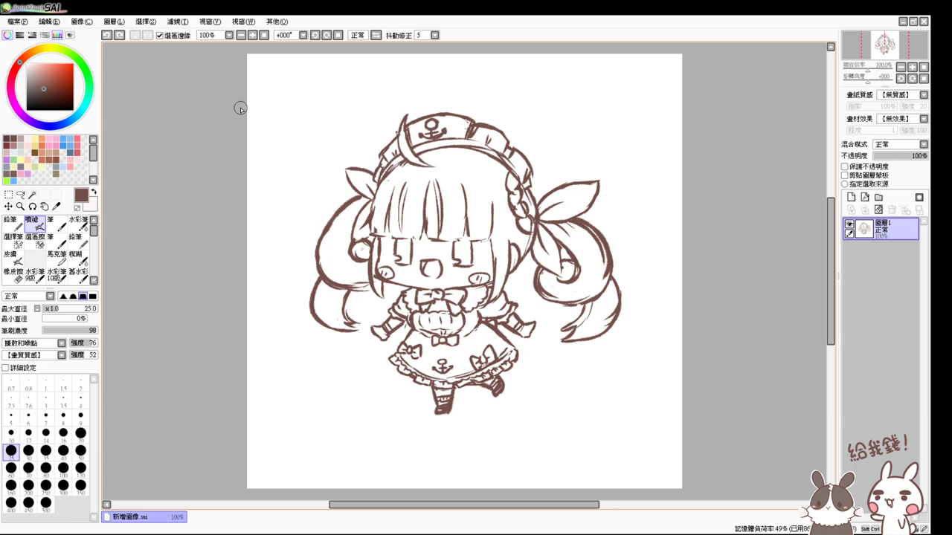
# - Add a new layer and draw a centre guide cross, with a copy moved down the figure
pyautogui.click(850, 197)
pyautogui.moveTo(422, 115)
pyautogui.mouseDown()
pyautogui.moveTo(470, 114)
pyautogui.moveTo(444, 157)
pyautogui.moveTo(443, 281)
pyautogui.moveTo(467, 286)
pyautogui.mouseUp()
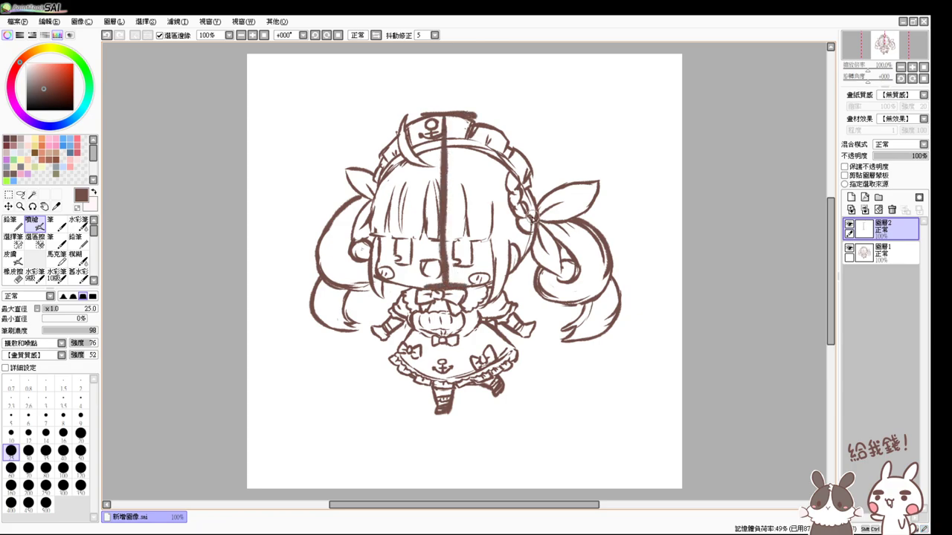
pyautogui.hotkey('ctrl', 'a')
pyautogui.hotkey('ctrl', 'c')
pyautogui.hotkey('ctrl', 'v')
pyautogui.moveTo(534, 223); pyautogui.dragTo(505, 368)
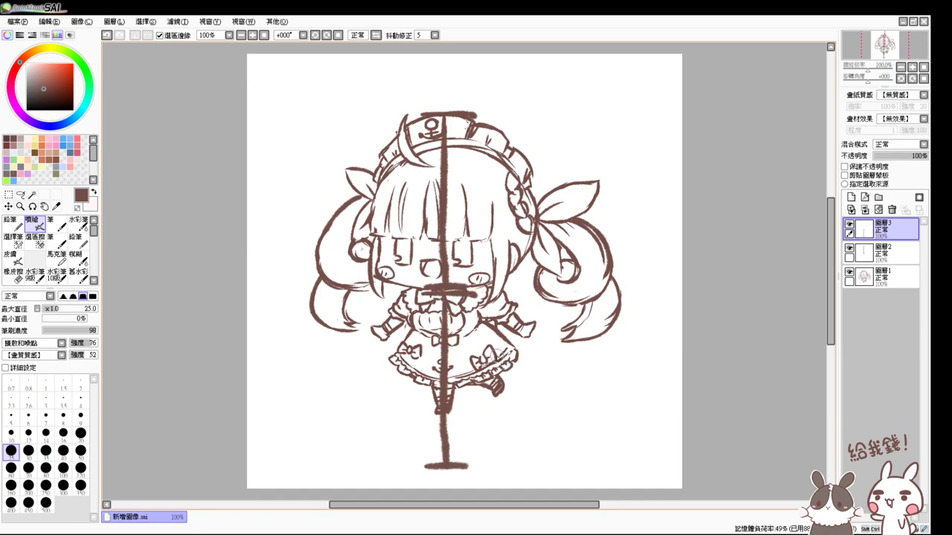
# - Remove the guide crosses and add a short stroke at the skirt's right edge
pyautogui.hotkey('ctrl', 'z')
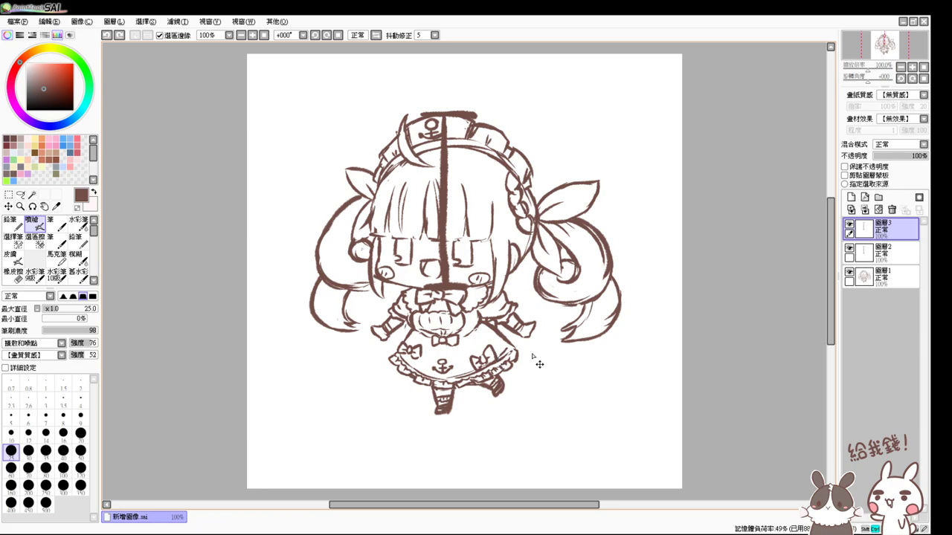
pyautogui.hotkey('ctrl', 'e')
pyautogui.hotkey('ctrl', 'z')
pyautogui.hotkey('ctrl', 'z')
pyautogui.hotkey('ctrl', 'z')
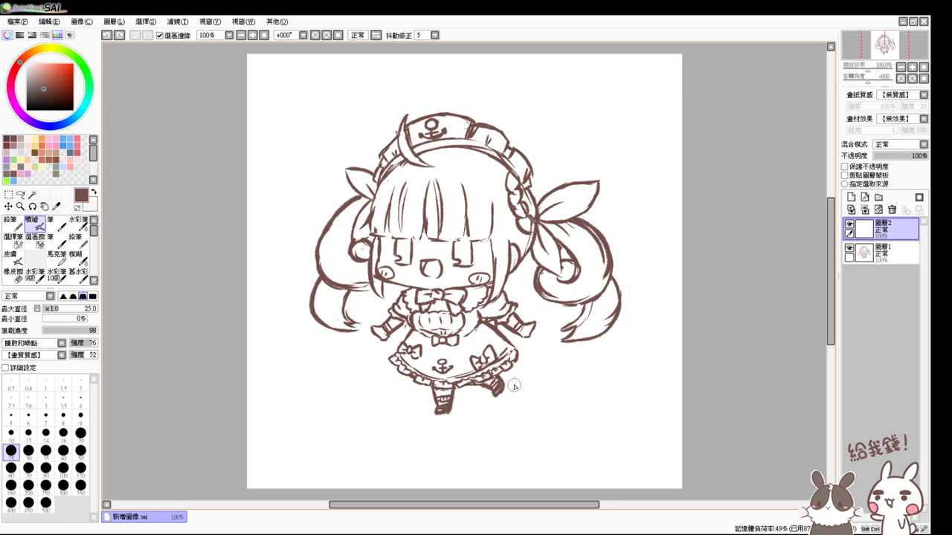
pyautogui.moveTo(514, 388)
pyautogui.mouseDown()
pyautogui.moveTo(501, 363)
pyautogui.moveTo(511, 367)
pyautogui.mouseUp()
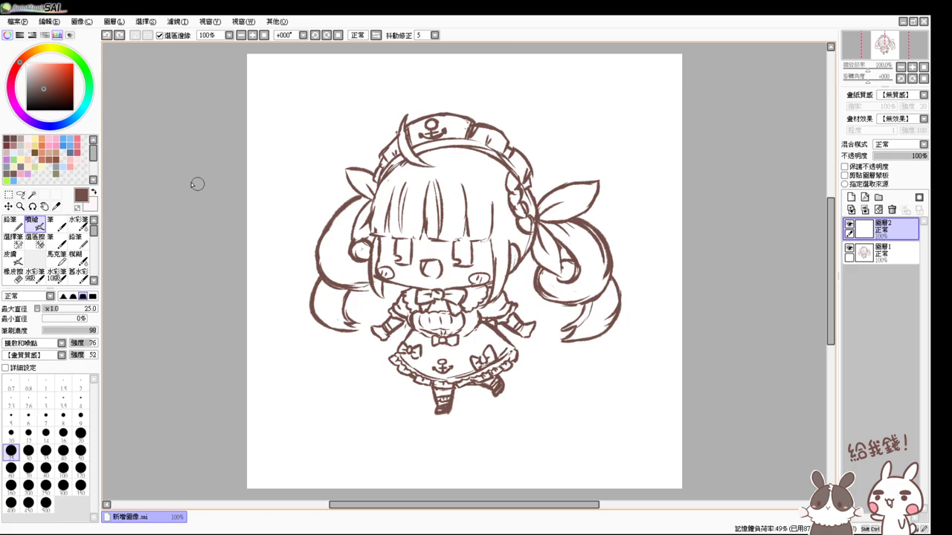
# - Lasso the hand on the figure's right side in Layer 1 and free-transform it slightly smaller
pyautogui.click(21, 194)
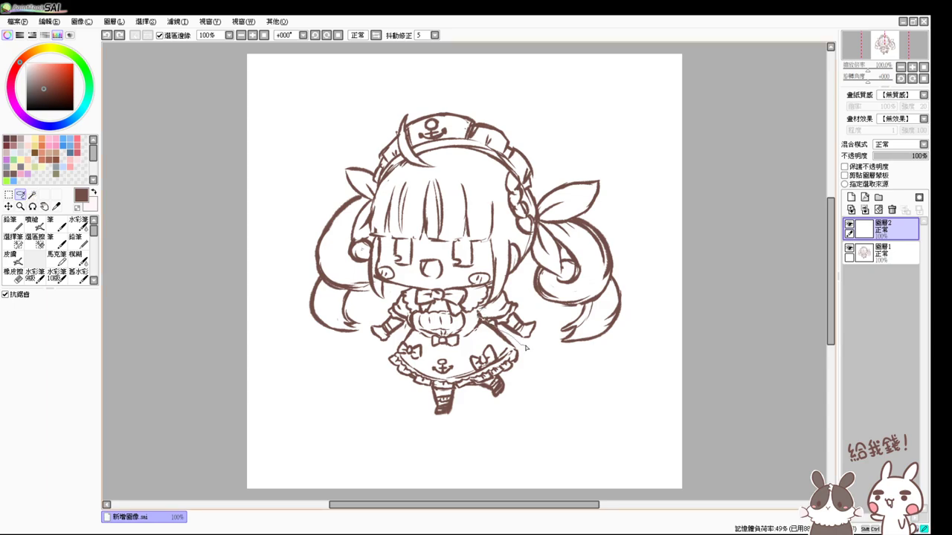
pyautogui.moveTo(491, 305); pyautogui.dragTo(497, 318)
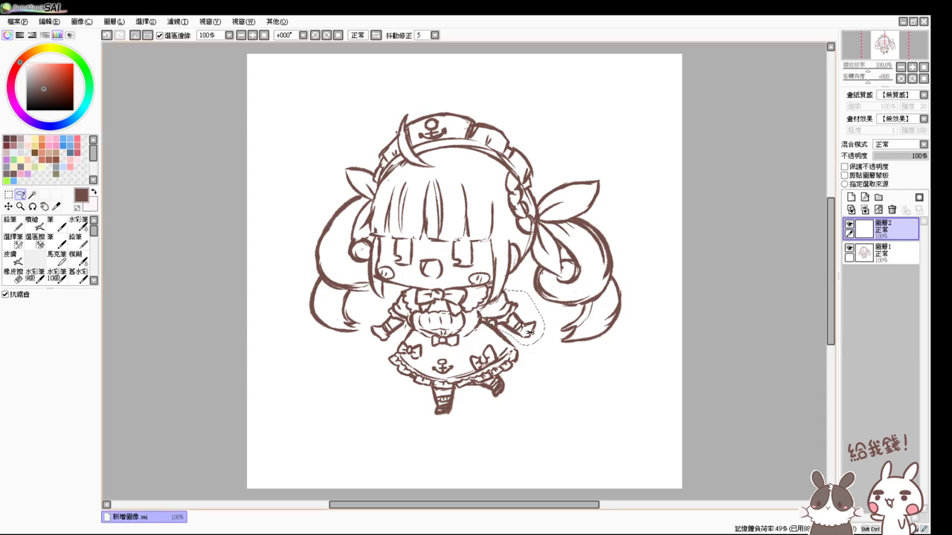
pyautogui.press('m')
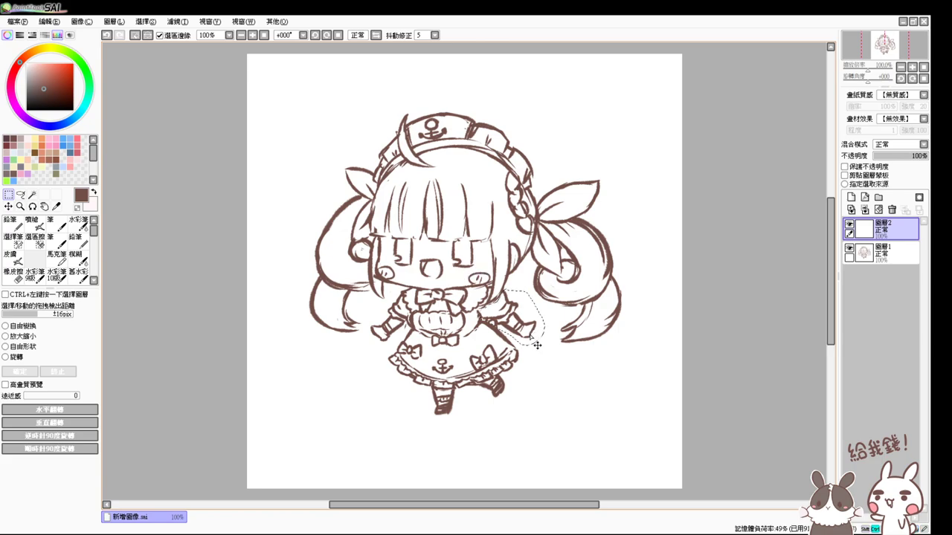
pyautogui.click(884, 254)
pyautogui.hotkey('ctrl', 't')
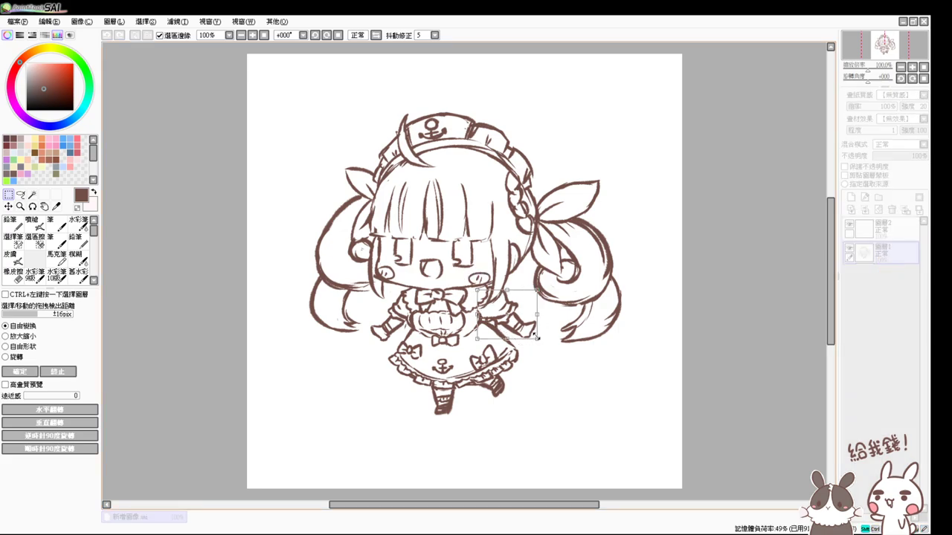
pyautogui.moveTo(536, 339)
pyautogui.mouseDown()
pyautogui.moveTo(530, 328)
pyautogui.moveTo(531, 336)
pyautogui.mouseUp()
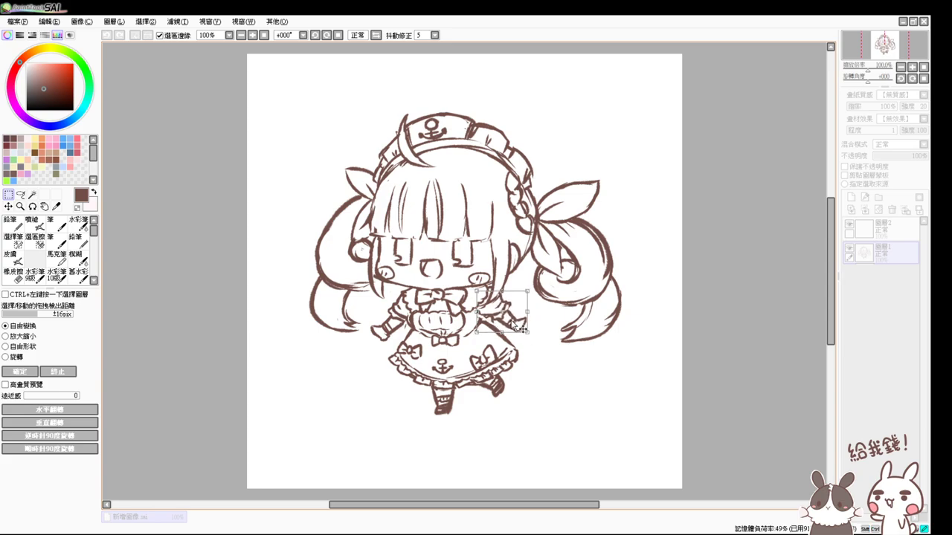
pyautogui.press('Return')
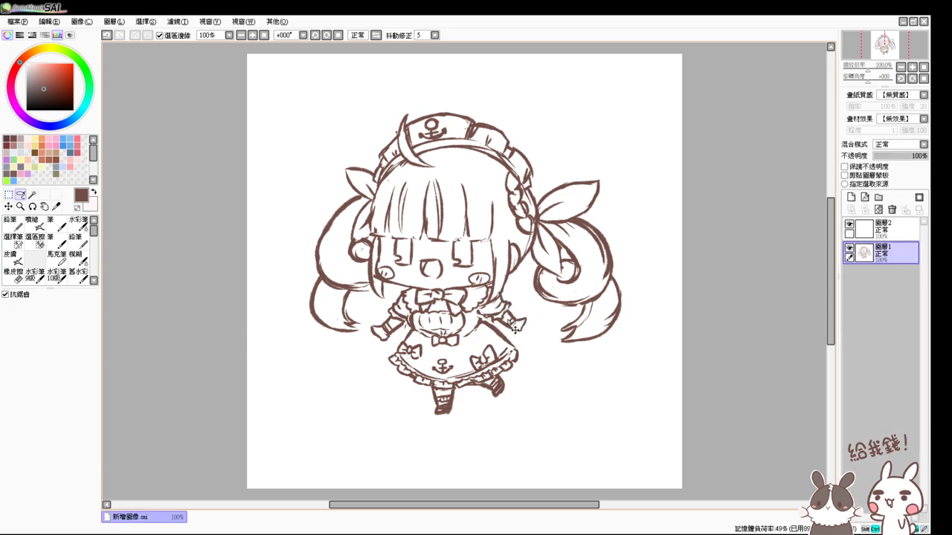
pyautogui.hotkey('ctrl', 'd')
pyautogui.hotkey('ctrl', 'z')
pyautogui.hotkey('ctrl', 'z')
pyautogui.hotkey('ctrl', 'z')
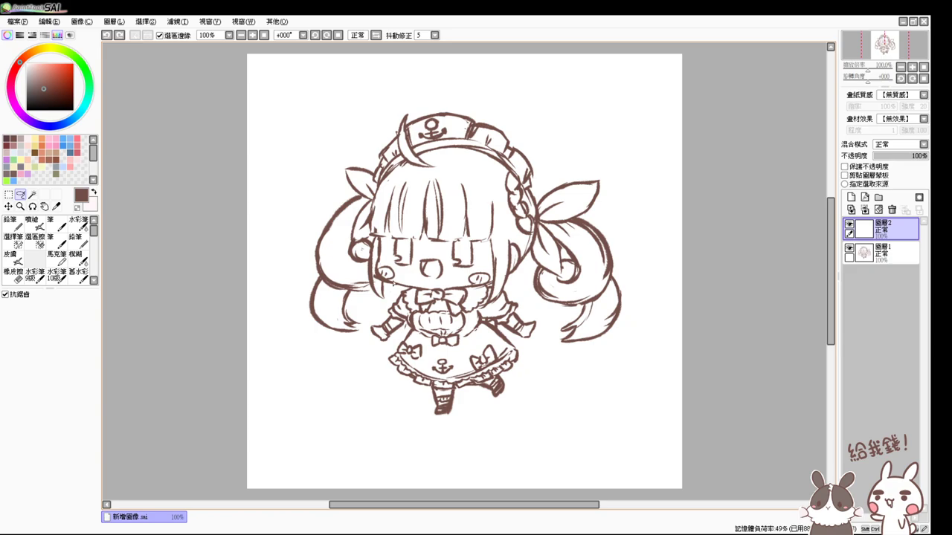
# - Zoom to 150%, then erase and redraw the right upper-arm line beside the torso on Layer 1
pyautogui.scroll(2, 398, 289)
pyautogui.hscroll(3, 393, 284)
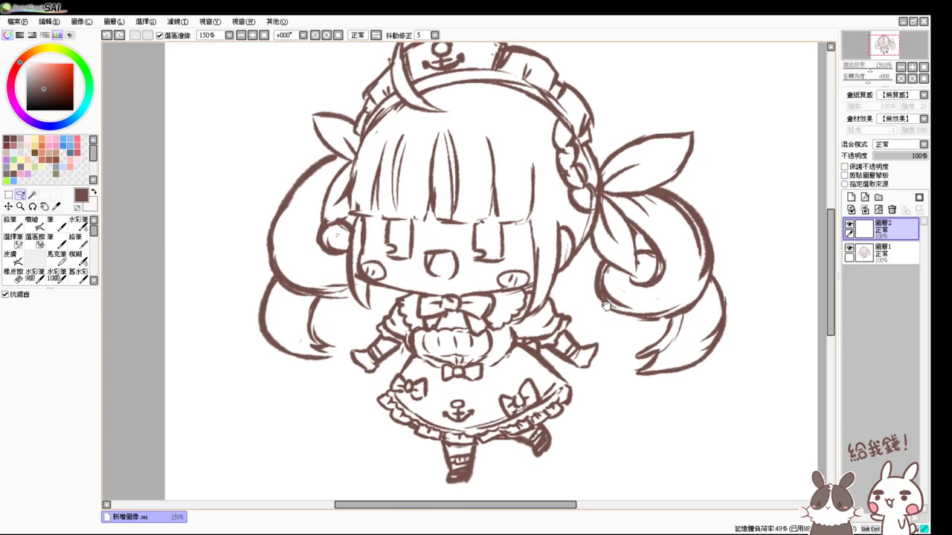
pyautogui.click(33, 222)
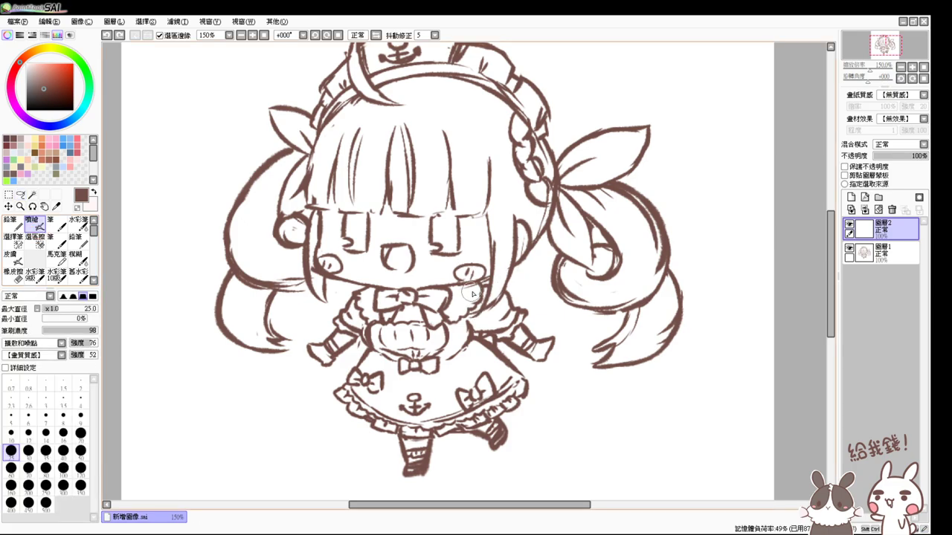
pyautogui.press('e')
pyautogui.click(889, 253)
pyautogui.moveTo(483, 329)
pyautogui.mouseDown()
pyautogui.moveTo(506, 338)
pyautogui.moveTo(495, 320)
pyautogui.mouseUp()
pyautogui.press('v')
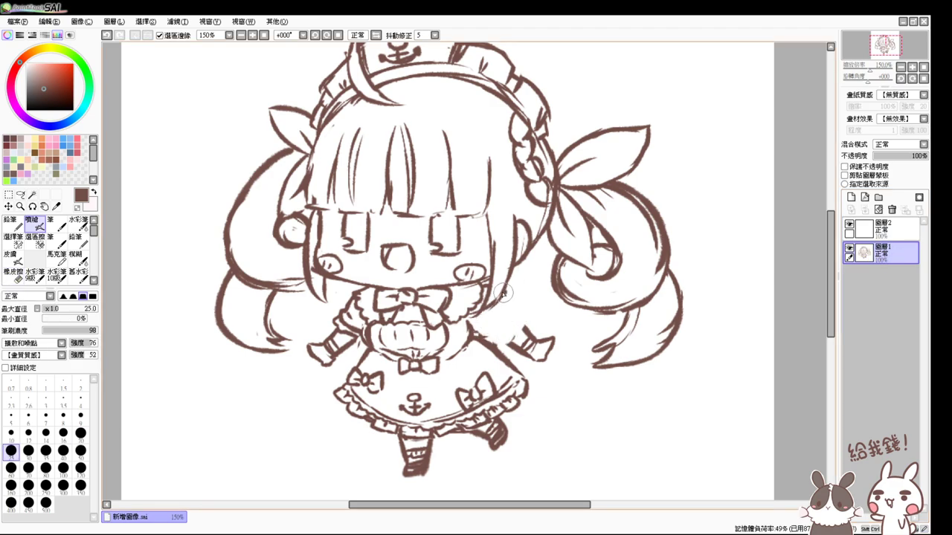
pyautogui.moveTo(507, 296)
pyautogui.mouseDown()
pyautogui.moveTo(474, 336)
pyautogui.moveTo(497, 332)
pyautogui.moveTo(512, 307)
pyautogui.moveTo(496, 330)
pyautogui.moveTo(503, 339)
pyautogui.moveTo(492, 334)
pyautogui.moveTo(518, 345)
pyautogui.moveTo(493, 336)
pyautogui.moveTo(520, 323)
pyautogui.moveTo(495, 296)
pyautogui.moveTo(469, 334)
pyautogui.mouseUp()
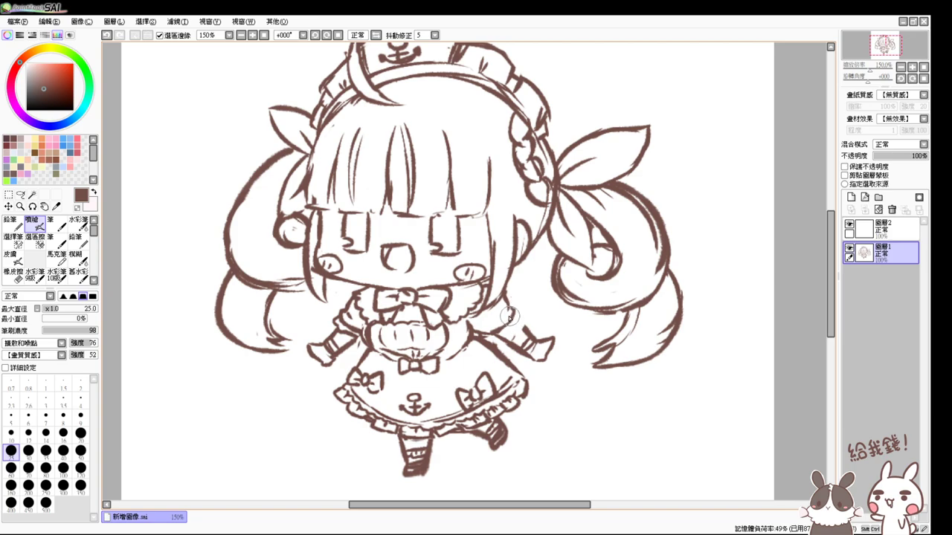
# - Erase more of the right arm lines, undo the extra strokes, and zoom back to 100%
pyautogui.press('e')
pyautogui.moveTo(514, 305)
pyautogui.mouseDown()
pyautogui.moveTo(490, 326)
pyautogui.moveTo(490, 338)
pyautogui.moveTo(512, 317)
pyautogui.moveTo(498, 333)
pyautogui.moveTo(518, 340)
pyautogui.moveTo(512, 313)
pyautogui.moveTo(546, 345)
pyautogui.mouseUp()
pyautogui.hotkey('ctrl', 'z')
pyautogui.hotkey('ctrl', 'z')
pyautogui.hotkey('ctrl', 'z')
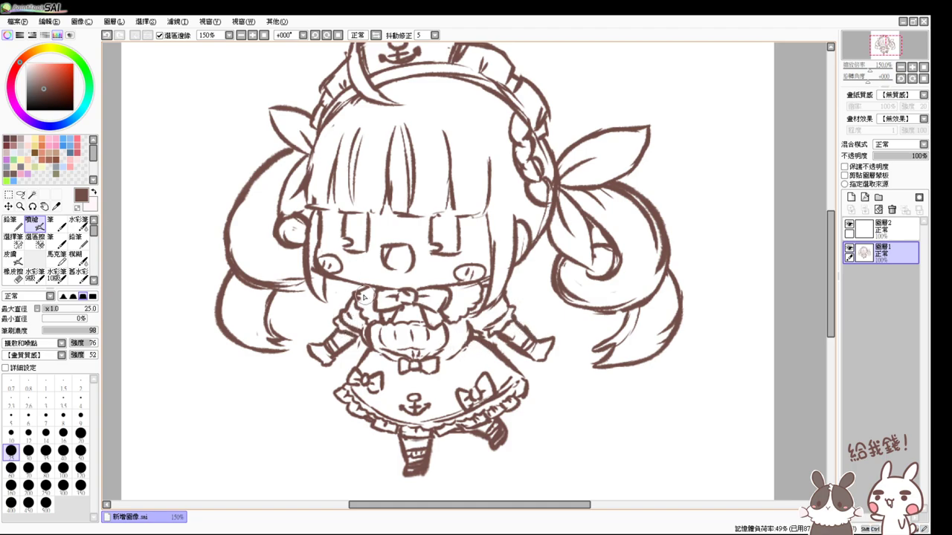
pyautogui.press('e')
pyautogui.press('e')
pyautogui.click(264, 35)
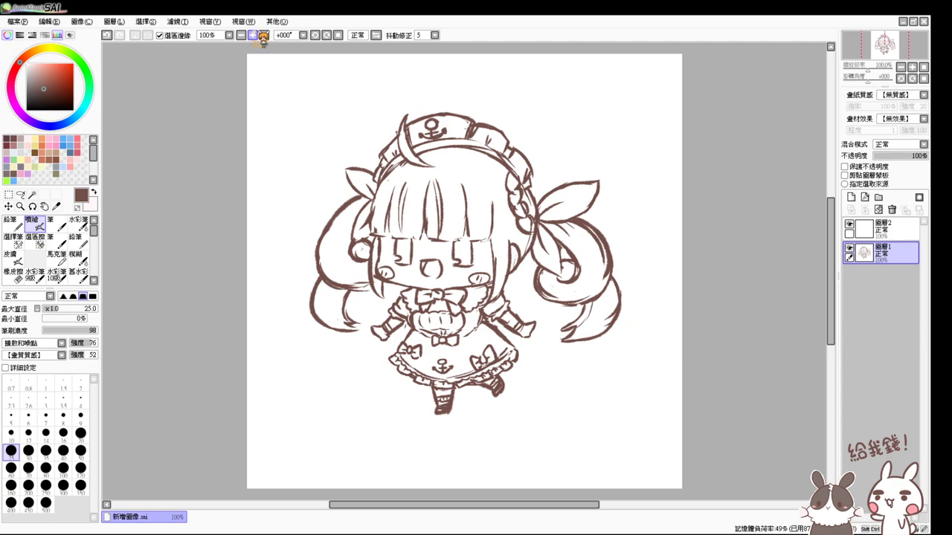
# - Zoom to 150% and erase stray marks near the right cheek and mouth
pyautogui.click(253, 35)
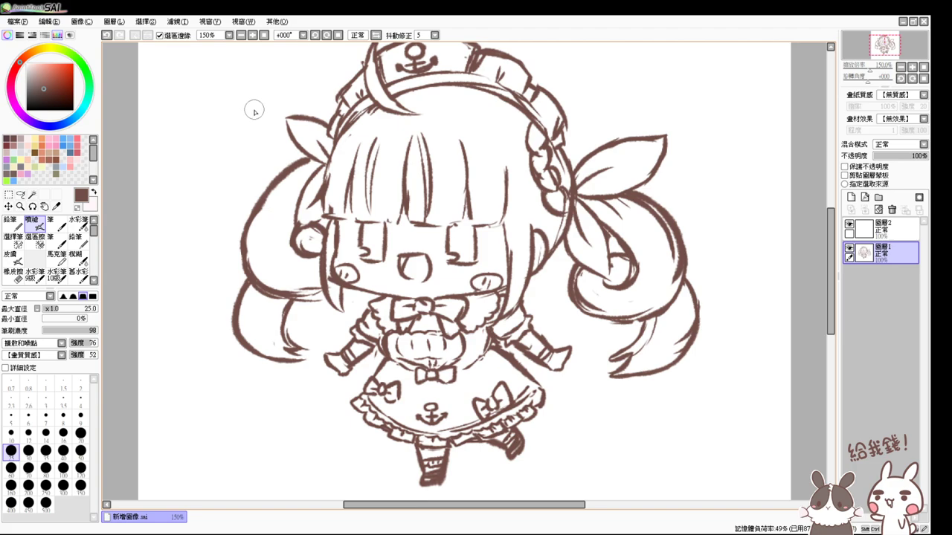
pyautogui.press('e')
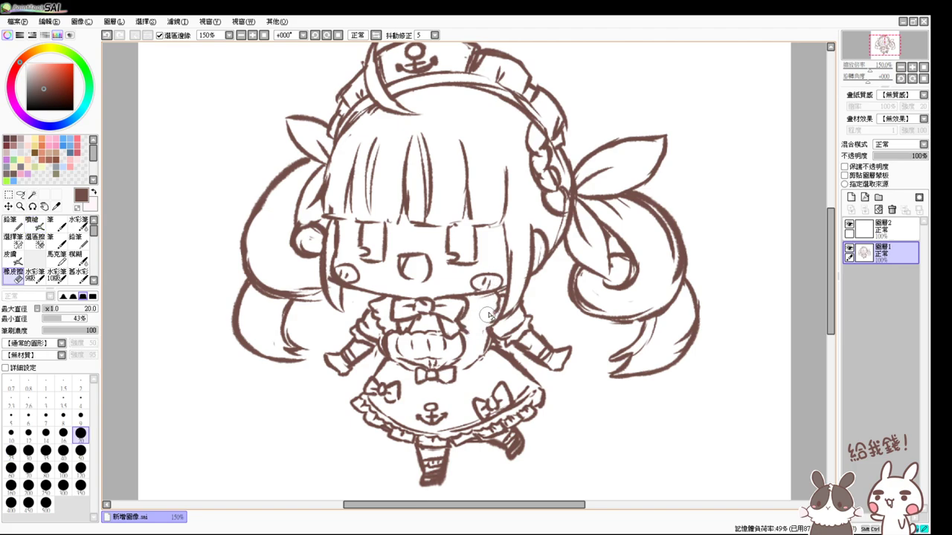
pyautogui.moveTo(476, 316); pyautogui.dragTo(491, 301)
pyautogui.press('v')
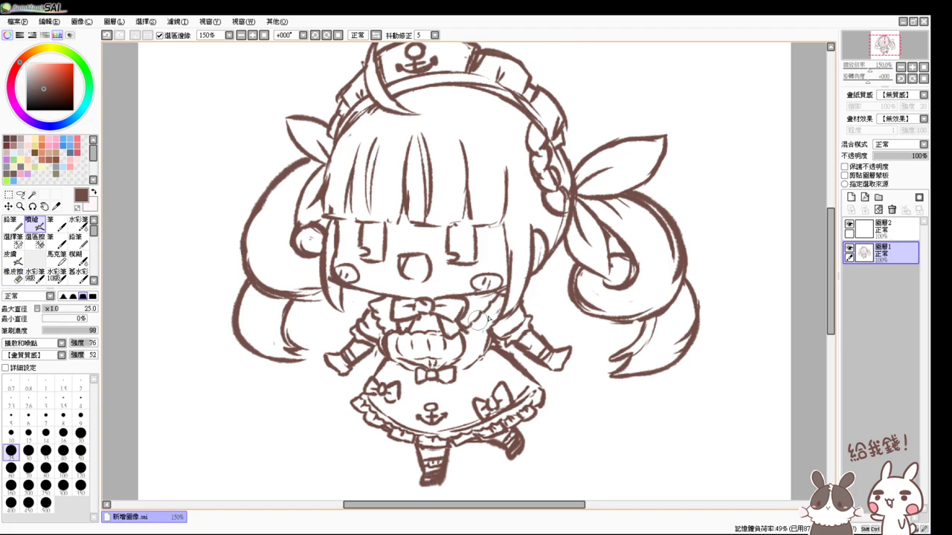
pyautogui.press('e')
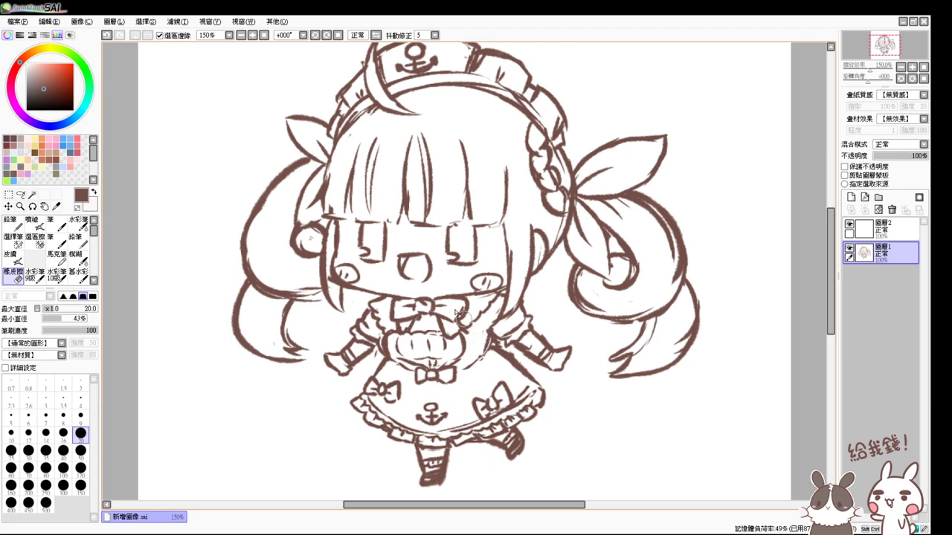
pyautogui.press('v')
pyautogui.press('e')
pyautogui.press('v')
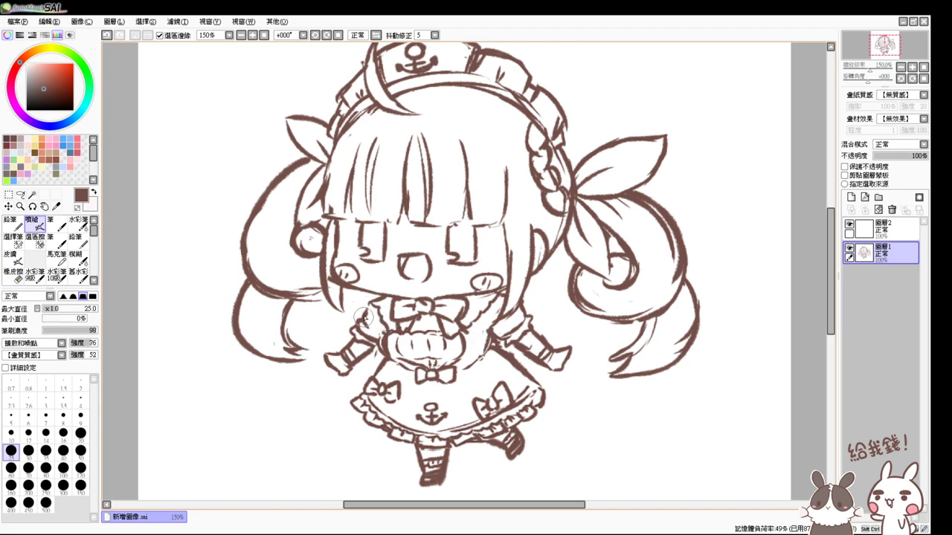
pyautogui.press('e')
pyautogui.press('v')
pyautogui.press('e')
pyautogui.press('v')
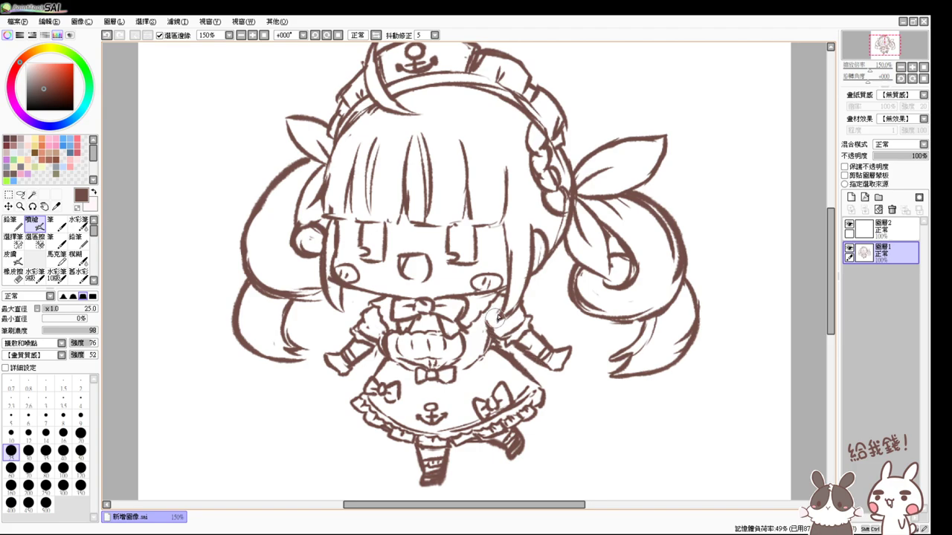
pyautogui.press('e')
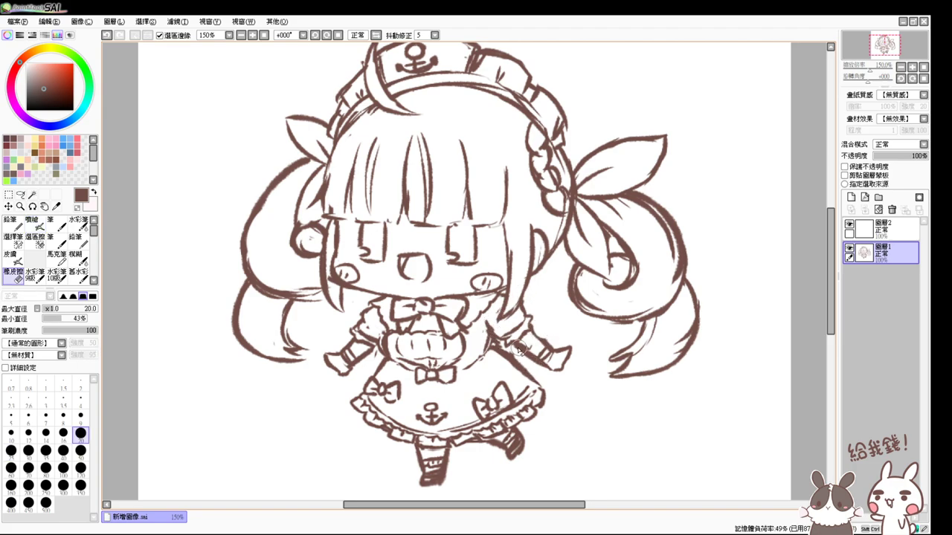
# - Replace the pointed right sleeve with a redrawn edge and rework part of the right hand
pyautogui.moveTo(536, 359); pyautogui.dragTo(564, 378)
pyautogui.press('e')
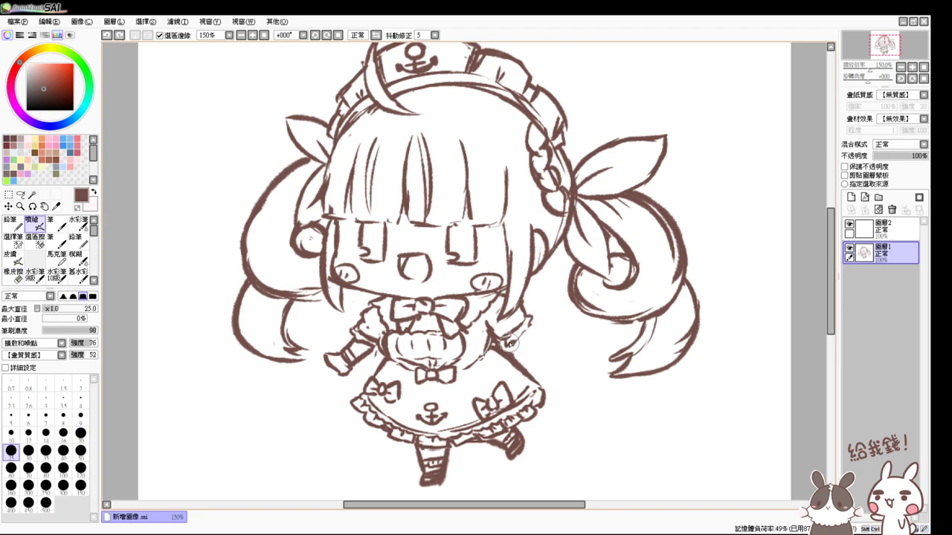
pyautogui.moveTo(521, 318)
pyautogui.mouseDown()
pyautogui.moveTo(540, 353)
pyautogui.moveTo(529, 334)
pyautogui.moveTo(540, 356)
pyautogui.moveTo(525, 356)
pyautogui.moveTo(545, 361)
pyautogui.moveTo(537, 394)
pyautogui.mouseUp()
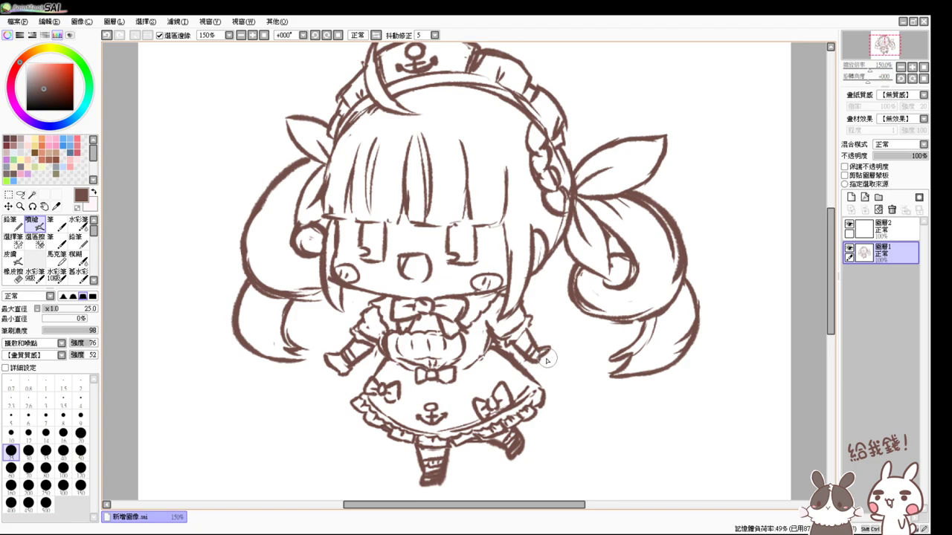
pyautogui.press('e')
pyautogui.moveTo(547, 360)
pyautogui.mouseDown()
pyautogui.moveTo(557, 342)
pyautogui.moveTo(533, 364)
pyautogui.moveTo(543, 357)
pyautogui.moveTo(528, 344)
pyautogui.moveTo(523, 354)
pyautogui.mouseUp()
pyautogui.press('v')
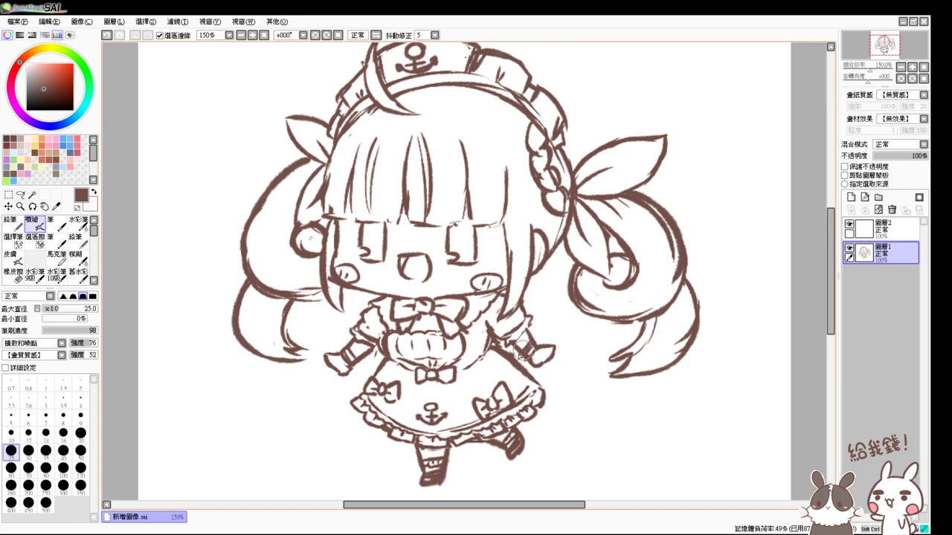
# - Add short strokes along the right skirt edge
pyautogui.moveTo(533, 388)
pyautogui.mouseDown()
pyautogui.moveTo(521, 406)
pyautogui.moveTo(527, 416)
pyautogui.moveTo(519, 408)
pyautogui.mouseUp()
pyautogui.press('e')
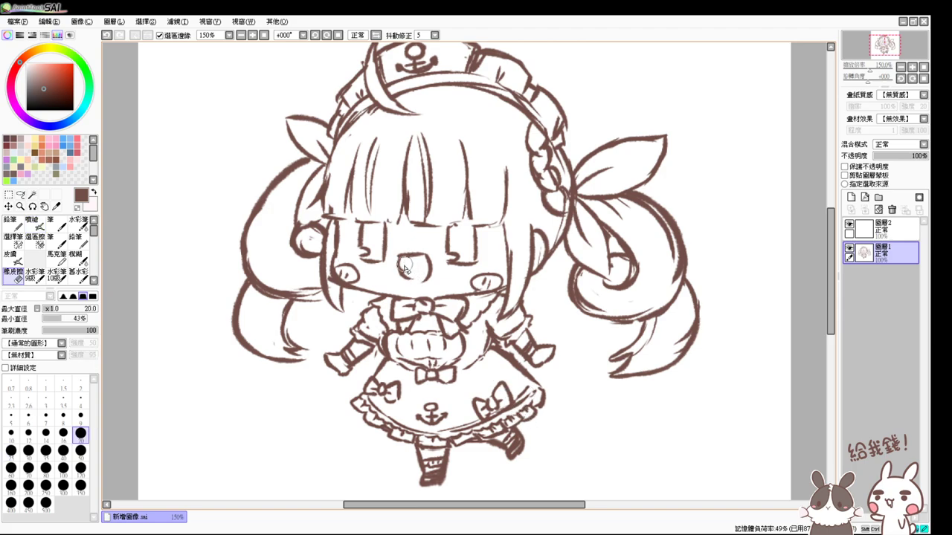
pyautogui.press('e')
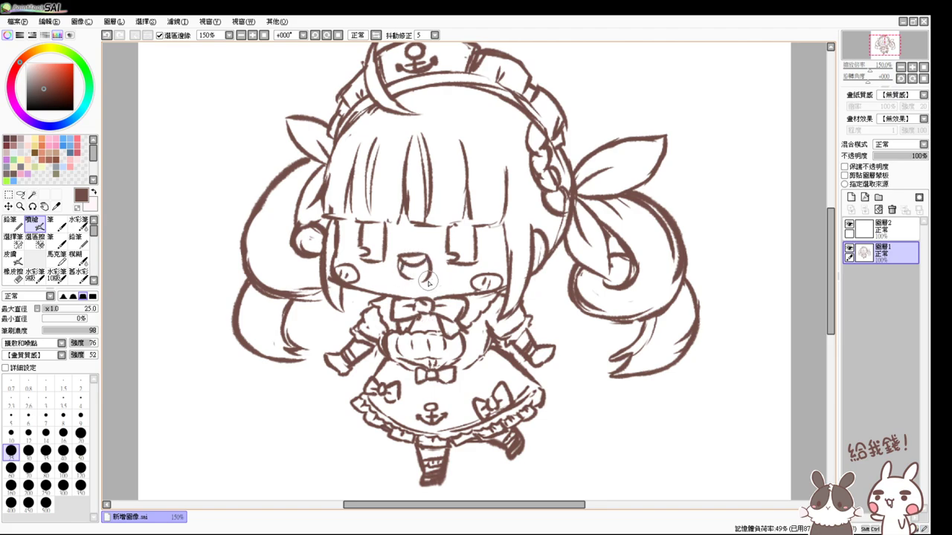
# - Reset the canvas view to 100% so the whole chibi sailor-maid fits on screen
pyautogui.click(255, 35)
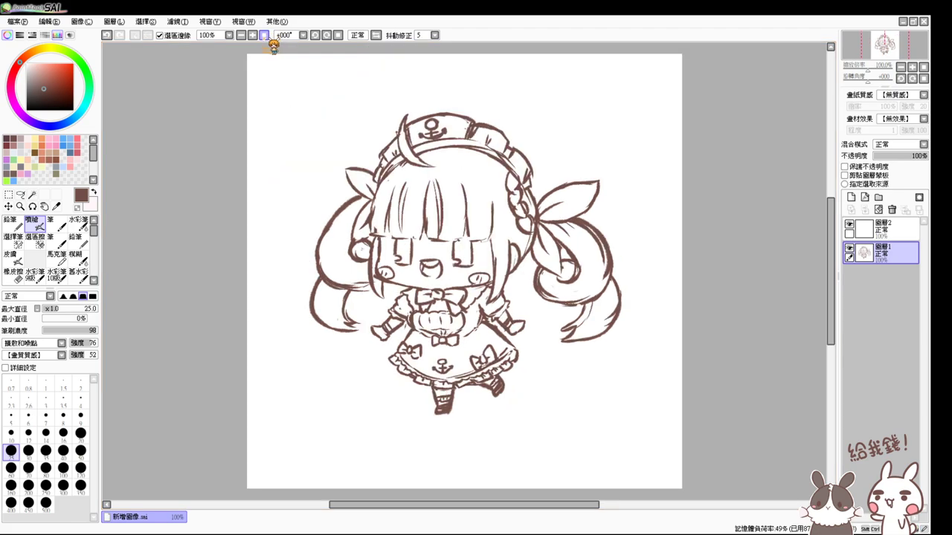
pyautogui.click(253, 35)
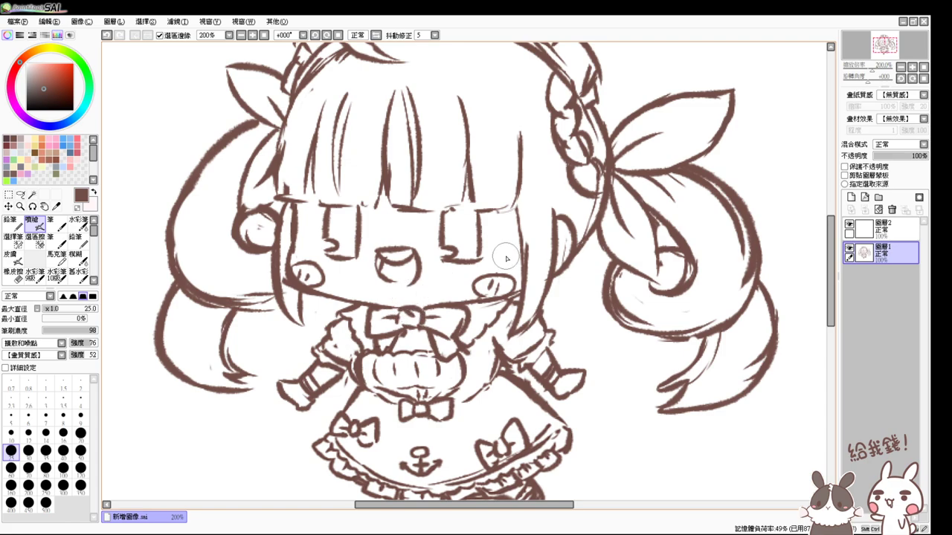
pyautogui.click(264, 35)
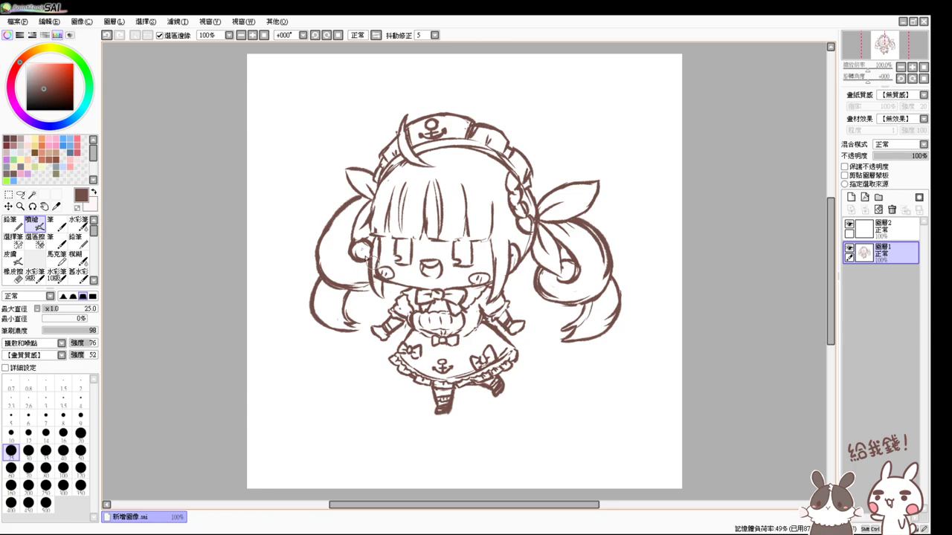
# - Erase the old upper-left hair outline and the two stray dots on the left
pyautogui.press('e')
pyautogui.moveTo(359, 200)
pyautogui.mouseDown()
pyautogui.moveTo(307, 237)
pyautogui.moveTo(314, 278)
pyautogui.moveTo(331, 275)
pyautogui.moveTo(314, 303)
pyautogui.moveTo(313, 336)
pyautogui.moveTo(336, 345)
pyautogui.moveTo(360, 285)
pyautogui.moveTo(362, 308)
pyautogui.moveTo(367, 247)
pyautogui.mouseUp()
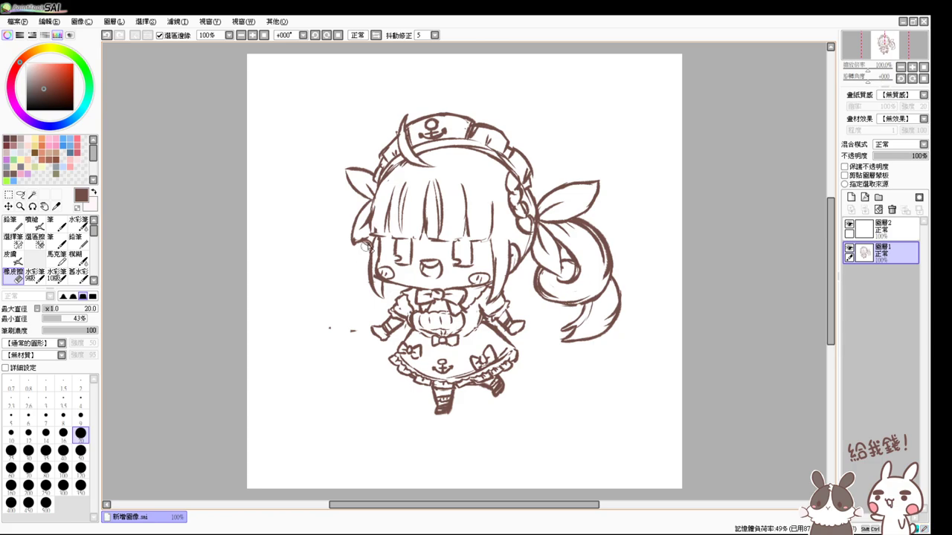
pyautogui.moveTo(350, 309)
pyautogui.mouseDown()
pyautogui.moveTo(350, 351)
pyautogui.moveTo(328, 330)
pyautogui.mouseUp()
pyautogui.press('v')
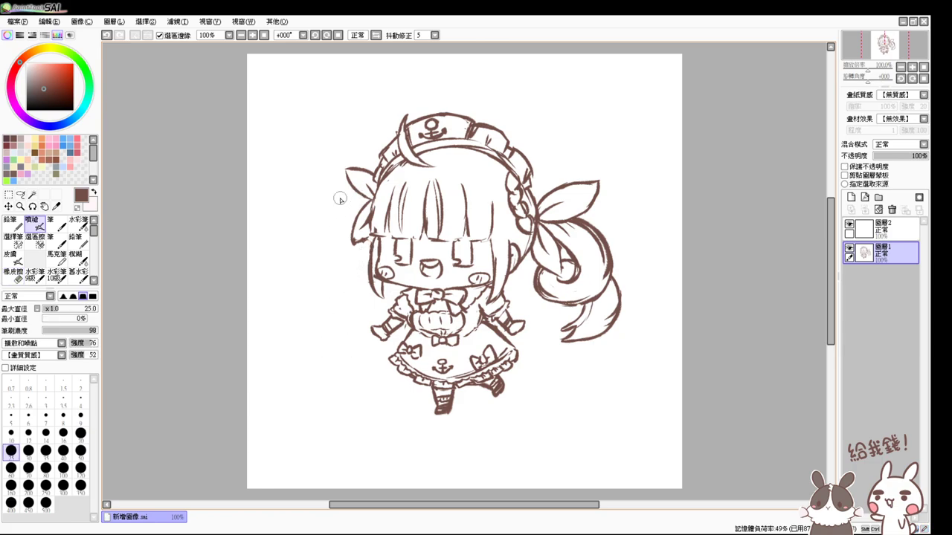
# - Draw new left hair curves beside the head and face, plus the left loop's bottom curve and inner arc
pyautogui.moveTo(363, 199)
pyautogui.mouseDown()
pyautogui.moveTo(327, 284)
pyautogui.moveTo(360, 290)
pyautogui.moveTo(367, 266)
pyautogui.moveTo(342, 299)
pyautogui.moveTo(372, 288)
pyautogui.mouseUp()
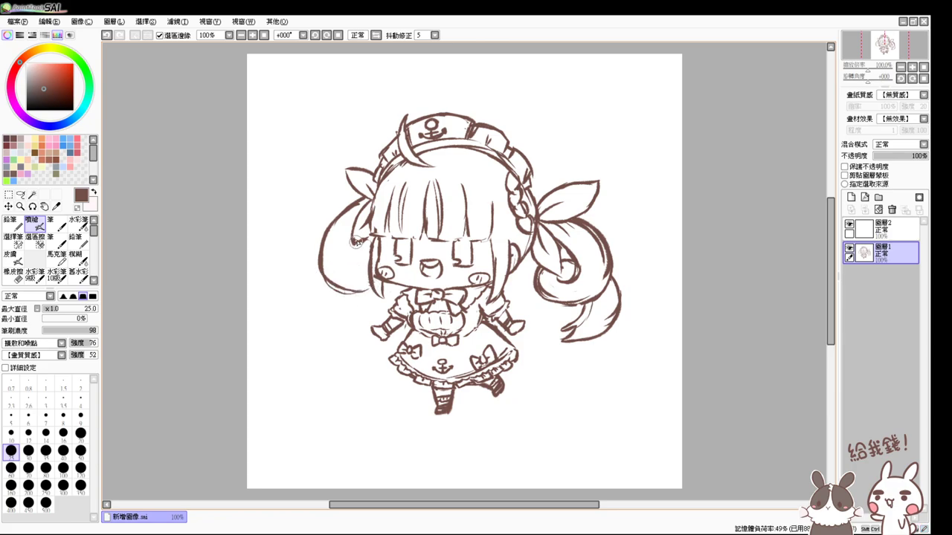
pyautogui.moveTo(355, 241)
pyautogui.mouseDown()
pyautogui.moveTo(348, 261)
pyautogui.moveTo(376, 264)
pyautogui.mouseUp()
pyautogui.moveTo(325, 279)
pyautogui.mouseDown()
pyautogui.moveTo(364, 310)
pyautogui.moveTo(340, 309)
pyautogui.moveTo(344, 299)
pyautogui.moveTo(325, 283)
pyautogui.moveTo(346, 336)
pyautogui.mouseUp()
pyautogui.hotkey('ctrl', 'z')
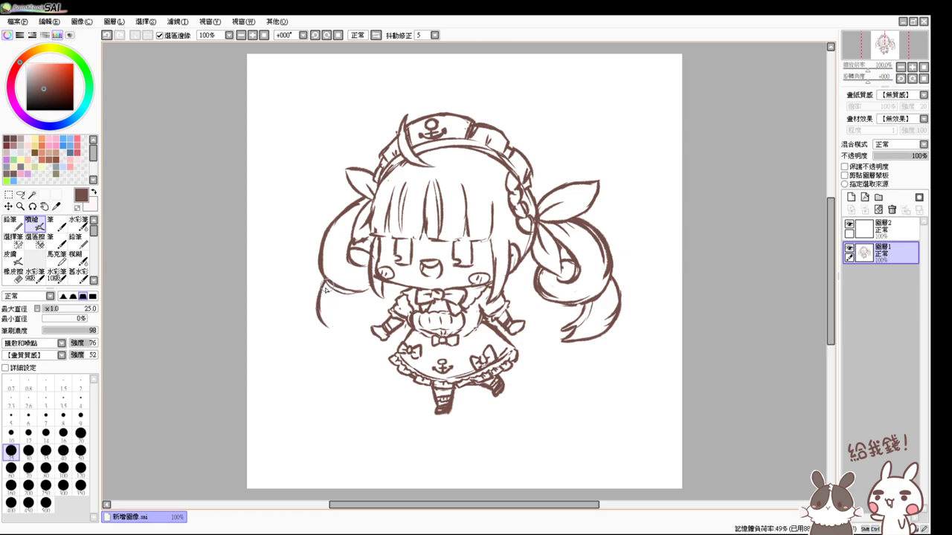
pyautogui.hotkey('ctrl', 'z')
pyautogui.moveTo(324, 281)
pyautogui.mouseDown()
pyautogui.moveTo(318, 308)
pyautogui.moveTo(349, 337)
pyautogui.mouseUp()
pyautogui.moveTo(343, 292)
pyautogui.mouseDown()
pyautogui.moveTo(347, 321)
pyautogui.moveTo(362, 337)
pyautogui.mouseUp()
pyautogui.hotkey('ctrl', 'z')
pyautogui.hotkey('ctrl', 'z')
pyautogui.hotkey('ctrl', 'z')
pyautogui.hotkey('ctrl', 'z')
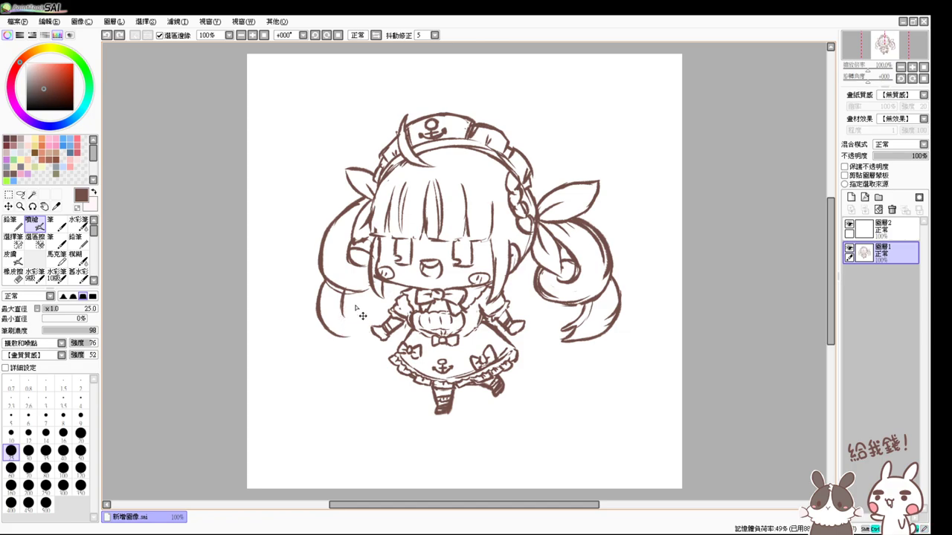
pyautogui.moveTo(345, 290)
pyautogui.mouseDown()
pyautogui.moveTo(354, 329)
pyautogui.moveTo(336, 336)
pyautogui.moveTo(367, 339)
pyautogui.mouseUp()
pyautogui.hotkey('ctrl', 'z')
pyautogui.hotkey('ctrl', 'z')
pyautogui.hotkey('ctrl', 'z')
pyautogui.moveTo(327, 327); pyautogui.dragTo(368, 339)
pyautogui.moveTo(328, 284); pyautogui.dragTo(357, 297)
# - Add curved inner strands to both hair loops and widen the left loop's outer edge
pyautogui.press('e')
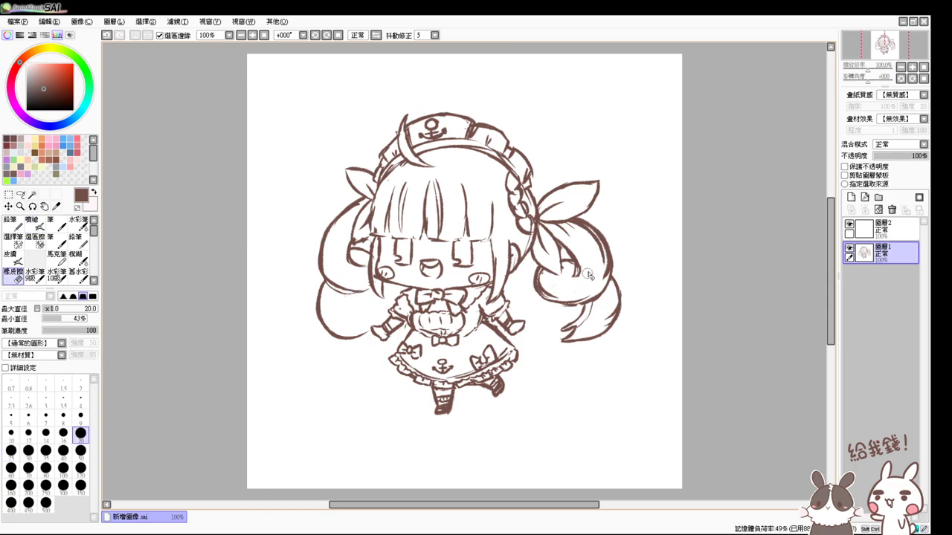
pyautogui.press('e')
pyautogui.moveTo(576, 273); pyautogui.dragTo(537, 285)
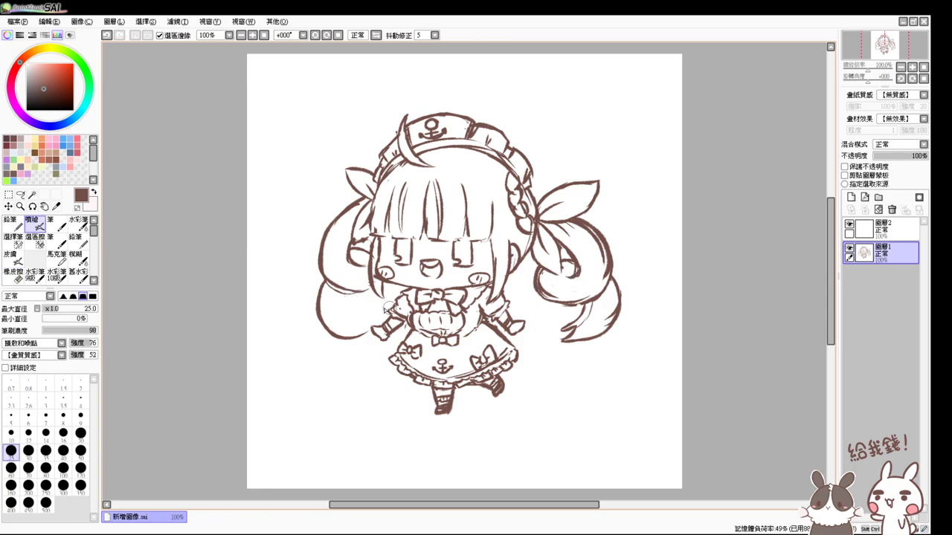
pyautogui.moveTo(347, 296); pyautogui.dragTo(362, 332)
pyautogui.hotkey('ctrl', 'z')
pyautogui.hotkey('ctrl', 'z')
pyautogui.hotkey('ctrl', 'z')
pyautogui.hotkey('ctrl', 'z')
pyautogui.hotkey('ctrl', 'z')
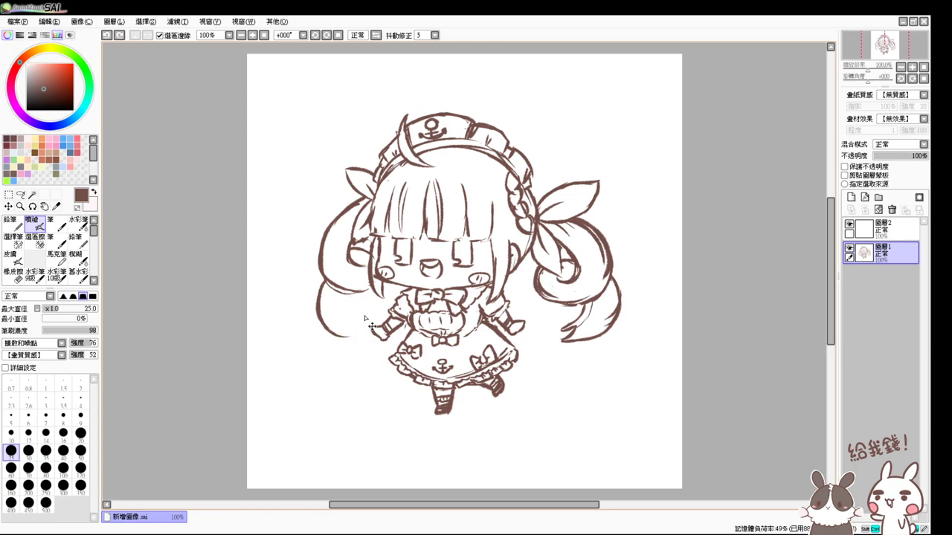
pyautogui.hotkey('ctrl', 'z')
pyautogui.hotkey('ctrl', 'z')
pyautogui.press('e')
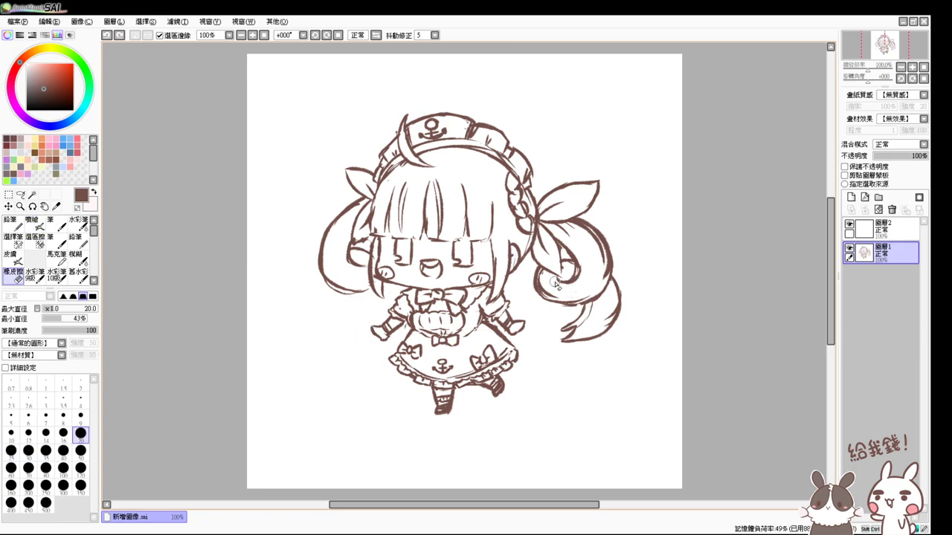
pyautogui.press('e')
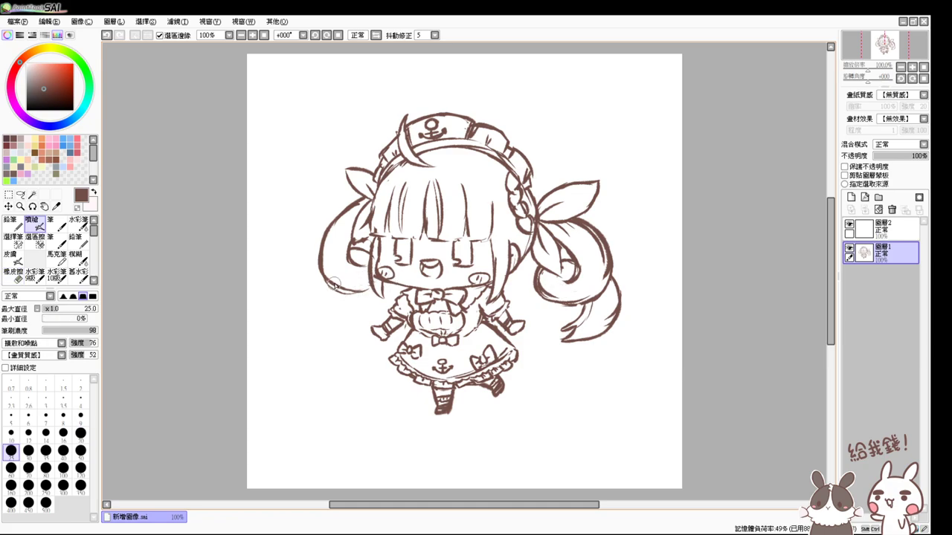
pyautogui.moveTo(332, 280)
pyautogui.mouseDown()
pyautogui.moveTo(322, 304)
pyautogui.moveTo(325, 277)
pyautogui.moveTo(347, 320)
pyautogui.moveTo(334, 298)
pyautogui.moveTo(322, 303)
pyautogui.moveTo(325, 321)
pyautogui.moveTo(362, 312)
pyautogui.moveTo(343, 319)
pyautogui.moveTo(324, 310)
pyautogui.moveTo(332, 324)
pyautogui.moveTo(347, 314)
pyautogui.moveTo(319, 307)
pyautogui.moveTo(324, 317)
pyautogui.moveTo(364, 314)
pyautogui.moveTo(342, 318)
pyautogui.moveTo(368, 324)
pyautogui.moveTo(348, 317)
pyautogui.moveTo(373, 314)
pyautogui.moveTo(350, 290)
pyautogui.moveTo(376, 327)
pyautogui.mouseUp()
pyautogui.hotkey('ctrl', 'z')
pyautogui.hotkey('ctrl', 'z')
pyautogui.hotkey('ctrl', 'z')
pyautogui.moveTo(339, 299); pyautogui.dragTo(366, 318)
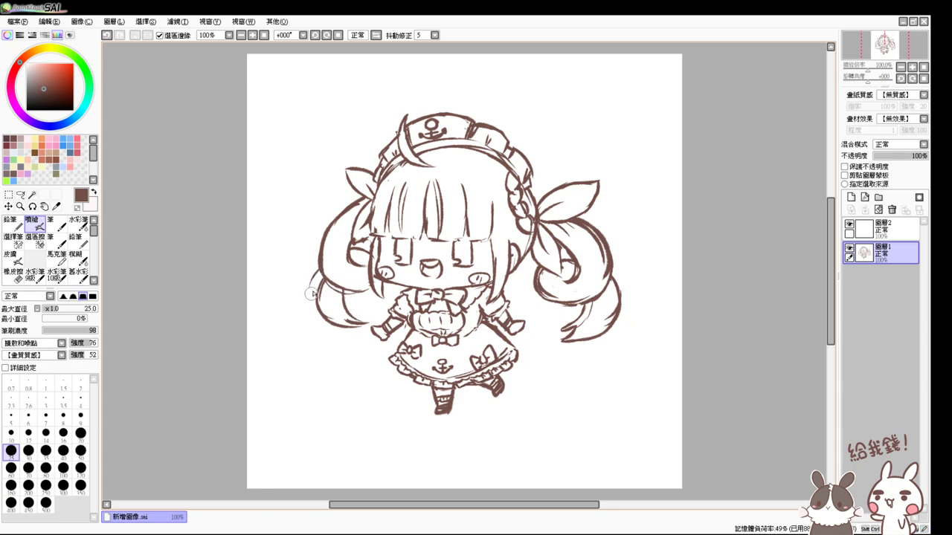
pyautogui.moveTo(320, 265); pyautogui.dragTo(328, 327)
pyautogui.moveTo(312, 291); pyautogui.dragTo(340, 332)
# - Erase excess lines inside the left hair loop and inner lines of the right loop
pyautogui.press('e')
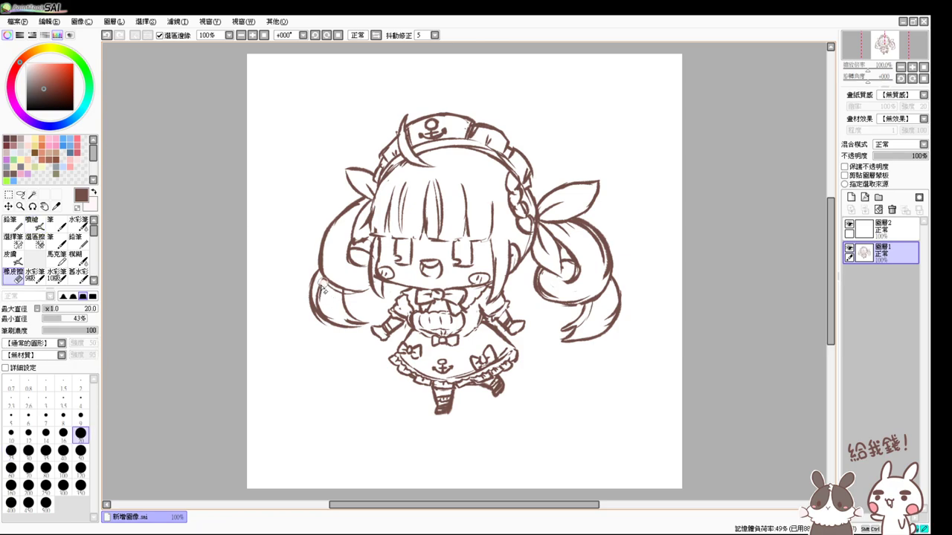
pyautogui.moveTo(323, 283); pyautogui.dragTo(335, 311)
pyautogui.press('a')
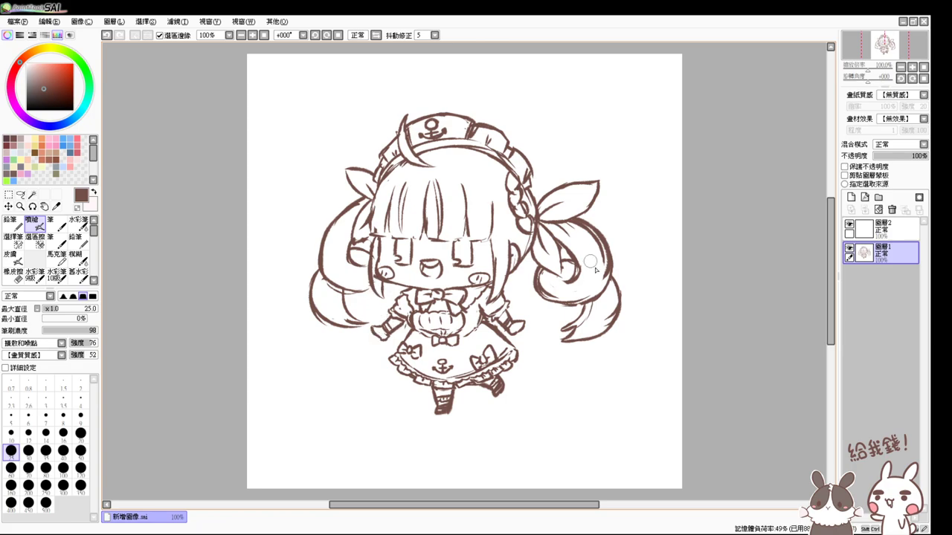
pyautogui.press('e')
pyautogui.moveTo(554, 282)
pyautogui.mouseDown()
pyautogui.moveTo(543, 298)
pyautogui.moveTo(561, 284)
pyautogui.moveTo(547, 290)
pyautogui.moveTo(582, 302)
pyautogui.moveTo(599, 296)
pyautogui.mouseUp()
pyautogui.press('a')
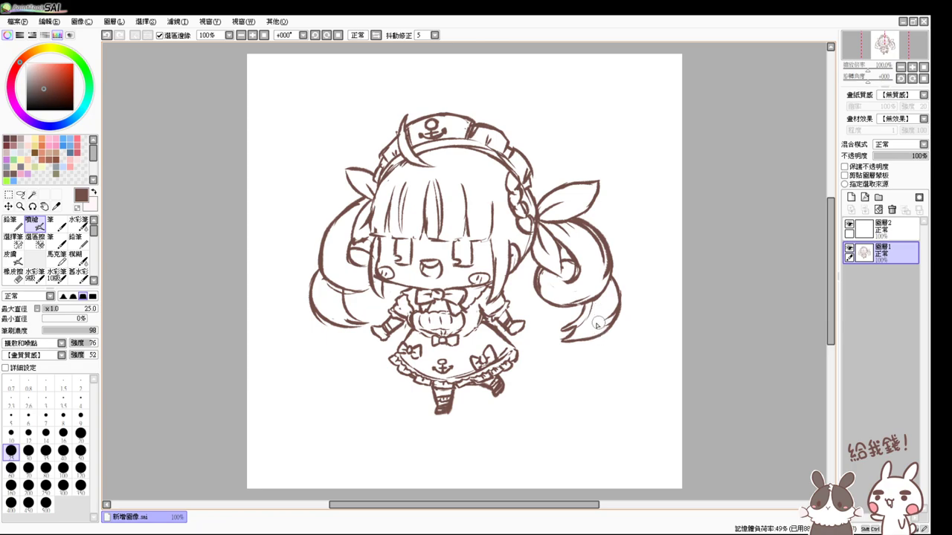
pyautogui.press('e')
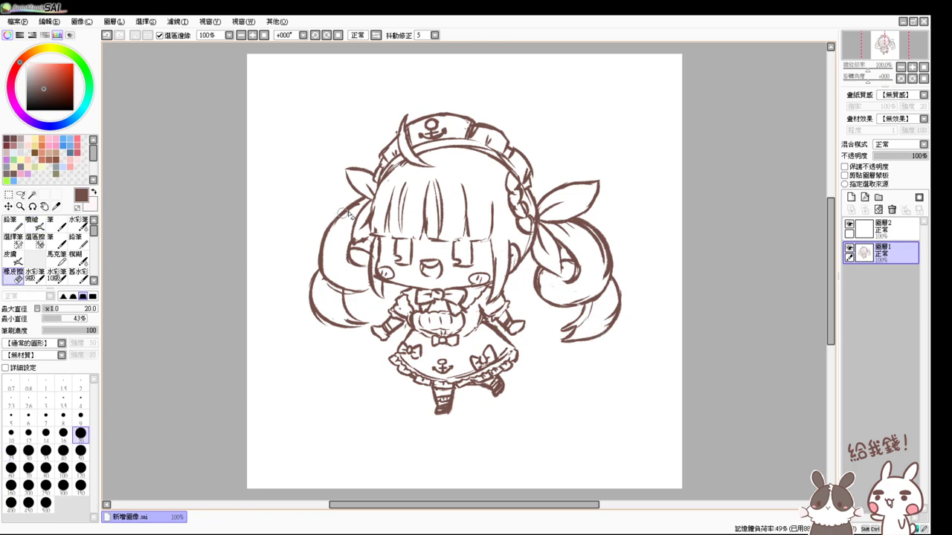
pyautogui.press('e')
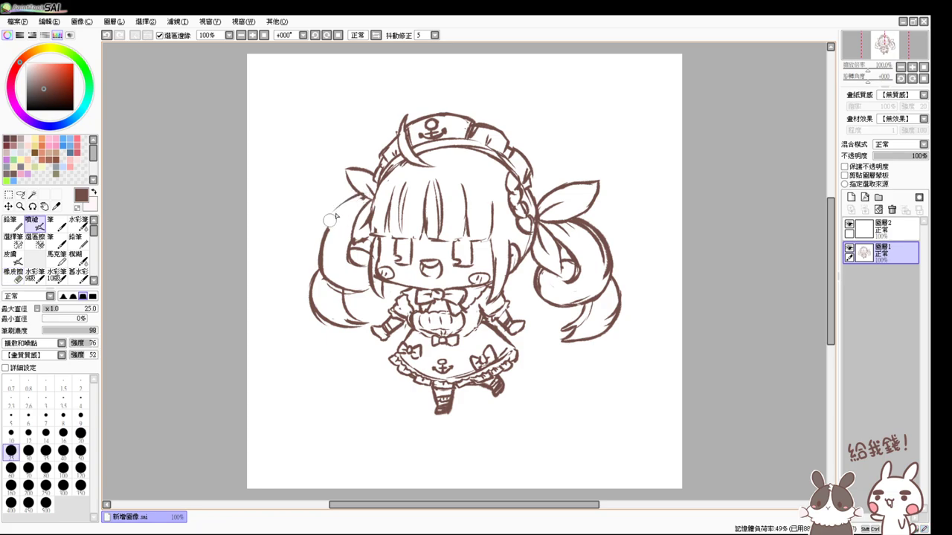
# - Redraw the left hair's outer edge as a smoother curve
pyautogui.moveTo(351, 200)
pyautogui.mouseDown()
pyautogui.moveTo(320, 249)
pyautogui.moveTo(321, 276)
pyautogui.mouseUp()
pyautogui.press('e')
pyautogui.press('e')
pyautogui.moveTo(334, 214); pyautogui.dragTo(311, 264)
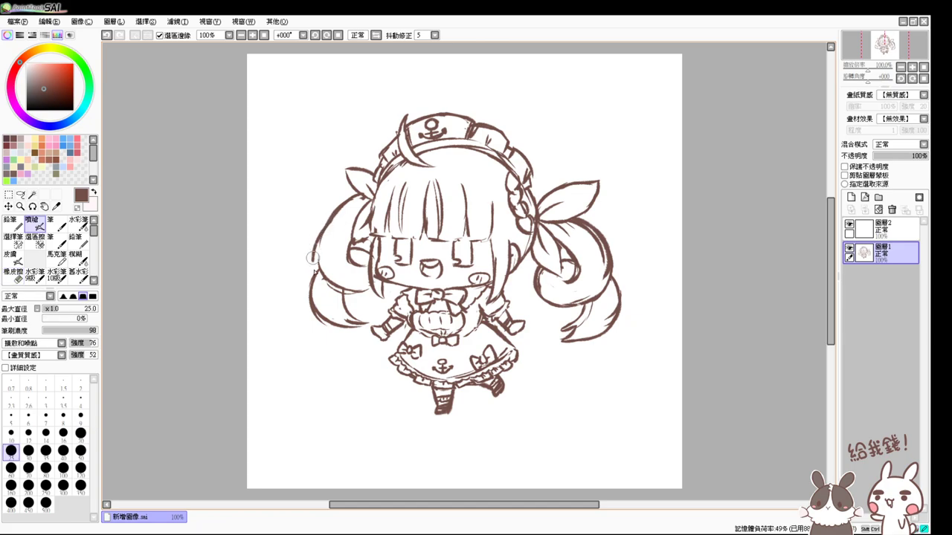
pyautogui.hotkey('ctrl', 'z')
pyautogui.moveTo(332, 214); pyautogui.dragTo(317, 264)
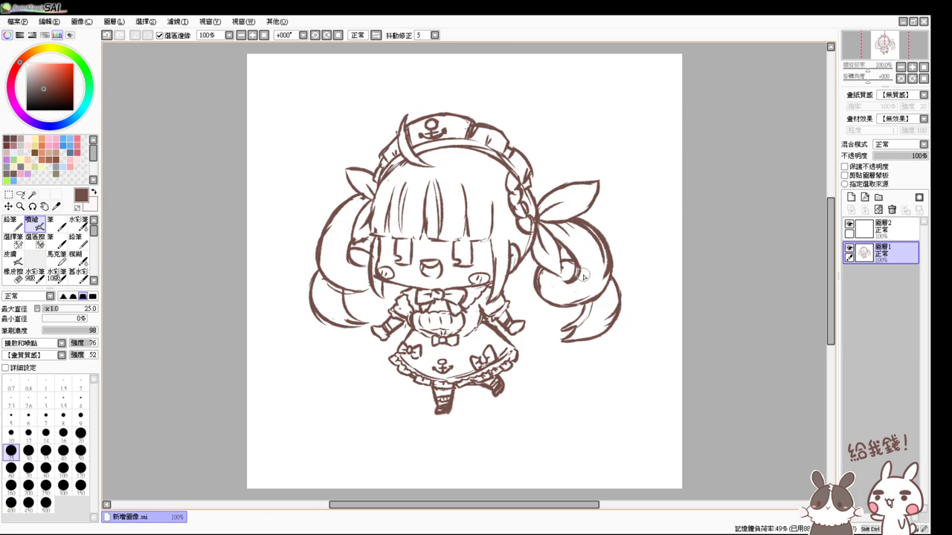
# - Lasso the right twin tail and free-transform it wider, shifted left, and taller
pyautogui.press('l')
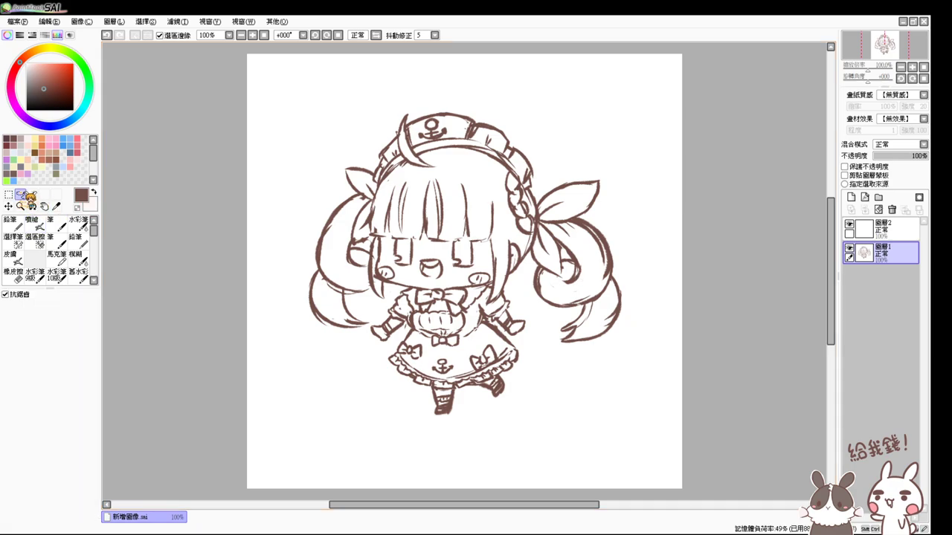
pyautogui.moveTo(616, 229)
pyautogui.mouseDown()
pyautogui.moveTo(633, 328)
pyautogui.moveTo(566, 344)
pyautogui.mouseUp()
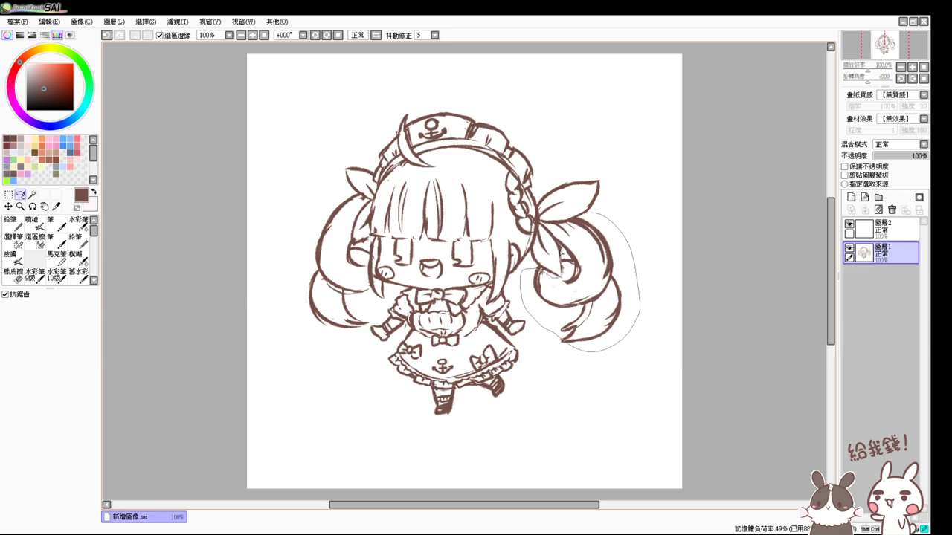
pyautogui.moveTo(579, 222); pyautogui.dragTo(580, 222)
pyautogui.hotkey('ctrl', 't')
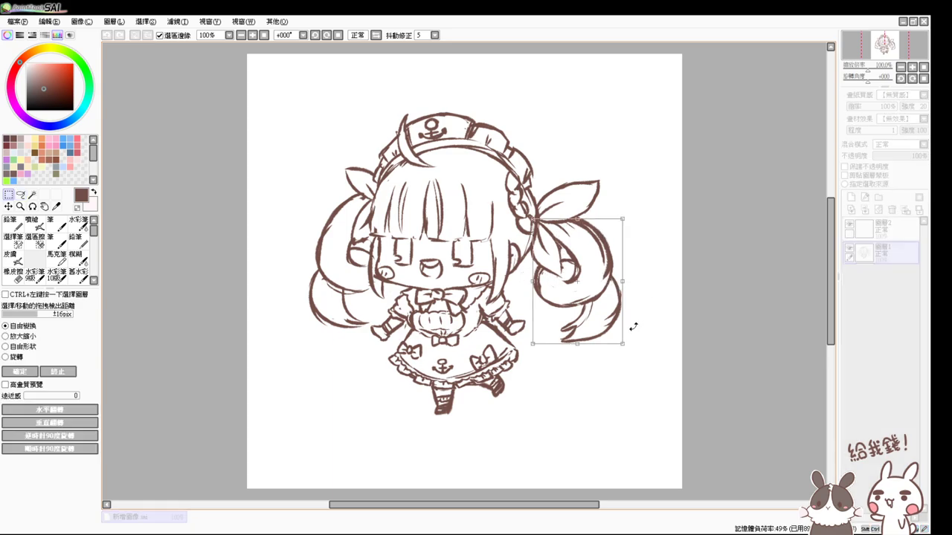
pyautogui.moveTo(625, 283)
pyautogui.mouseDown()
pyautogui.moveTo(635, 280)
pyautogui.moveTo(613, 292)
pyautogui.mouseUp()
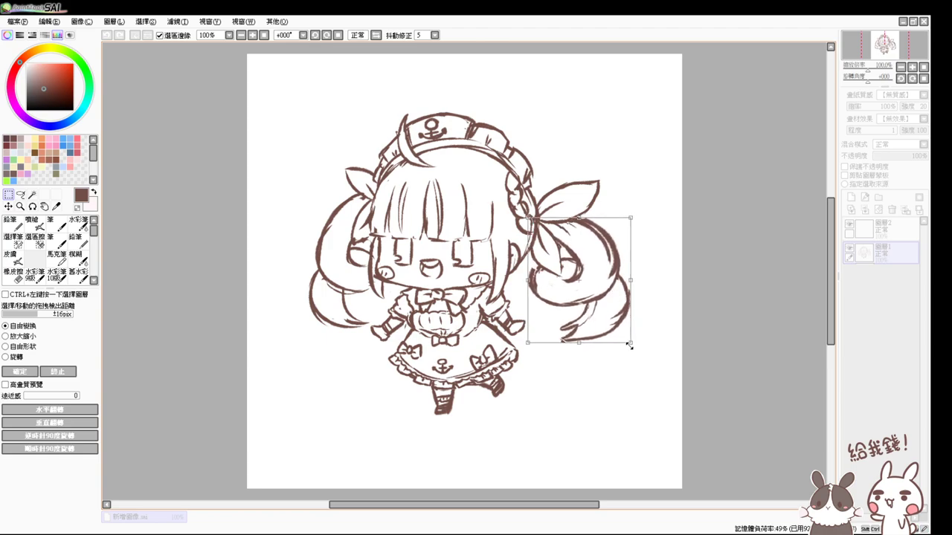
pyautogui.moveTo(631, 342); pyautogui.dragTo(631, 347)
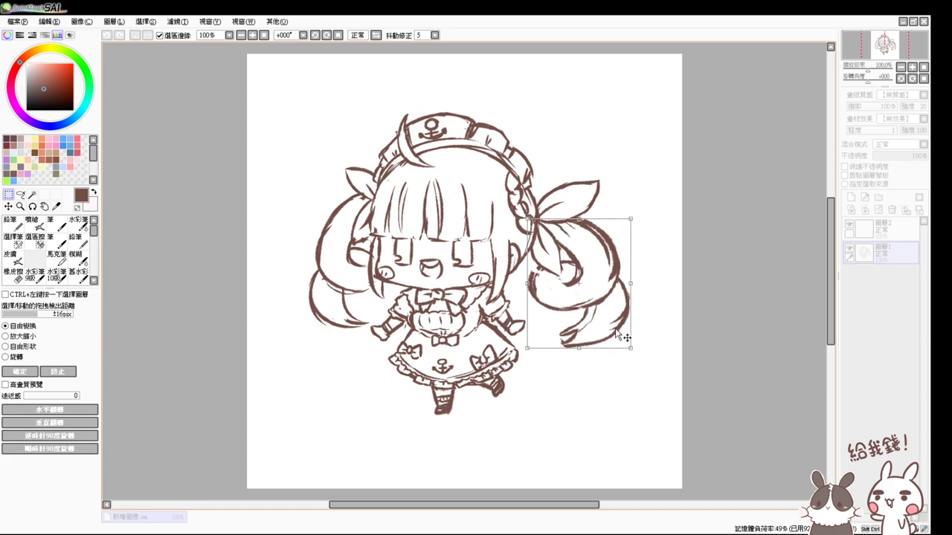
pyautogui.press('Return')
pyautogui.hotkey('ctrl', 'd')
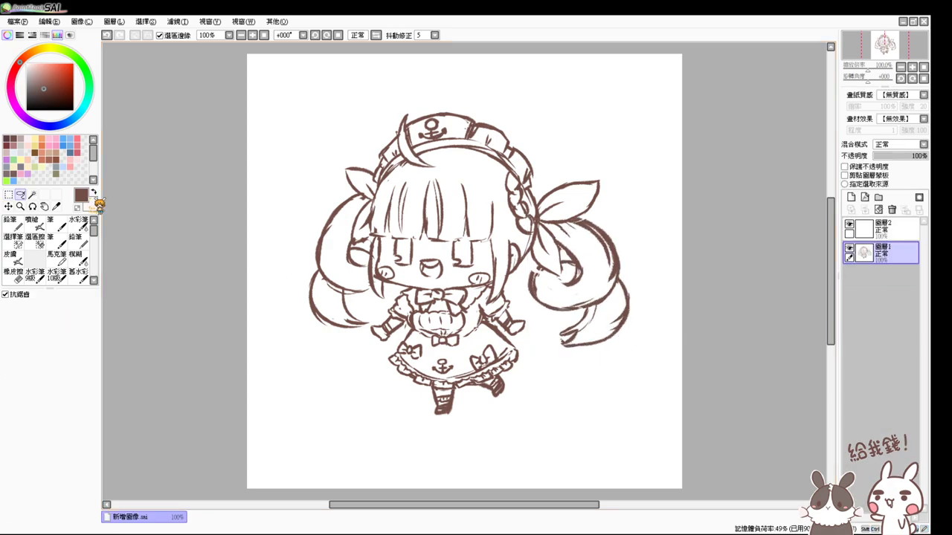
pyautogui.click(32, 223)
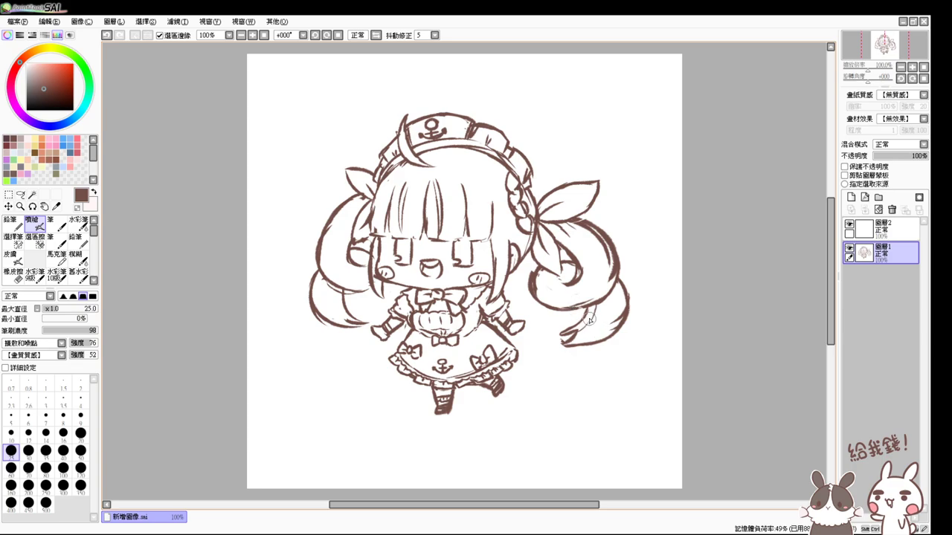
# - Erase stray lines on the right twin tail and redraw the left twin tail's outer hair line
pyautogui.press('e')
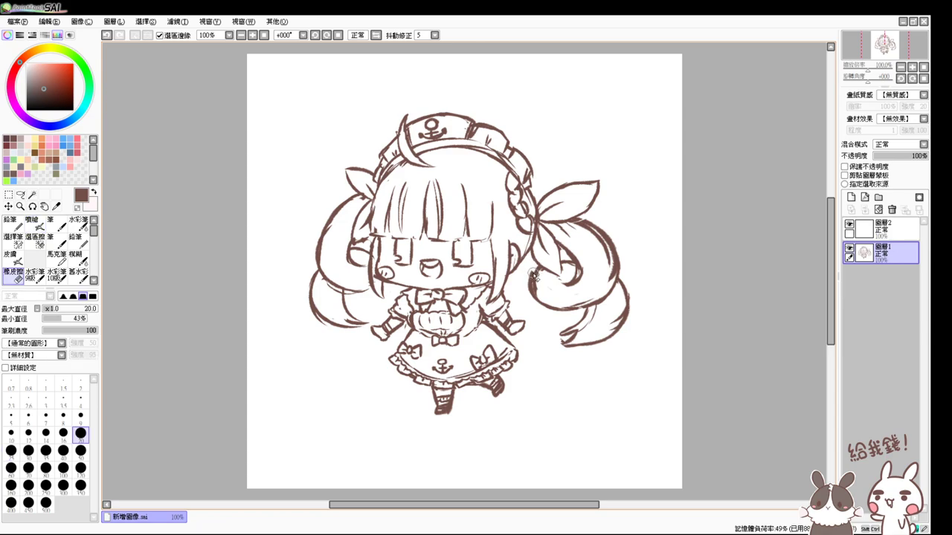
pyautogui.moveTo(534, 269)
pyautogui.mouseDown()
pyautogui.moveTo(570, 308)
pyautogui.moveTo(568, 243)
pyautogui.moveTo(581, 239)
pyautogui.moveTo(568, 278)
pyautogui.moveTo(574, 291)
pyautogui.moveTo(594, 270)
pyautogui.moveTo(595, 282)
pyautogui.moveTo(606, 255)
pyautogui.moveTo(586, 261)
pyautogui.moveTo(610, 270)
pyautogui.moveTo(615, 353)
pyautogui.moveTo(630, 322)
pyautogui.moveTo(626, 271)
pyautogui.moveTo(580, 348)
pyautogui.moveTo(522, 275)
pyautogui.moveTo(566, 275)
pyautogui.mouseUp()
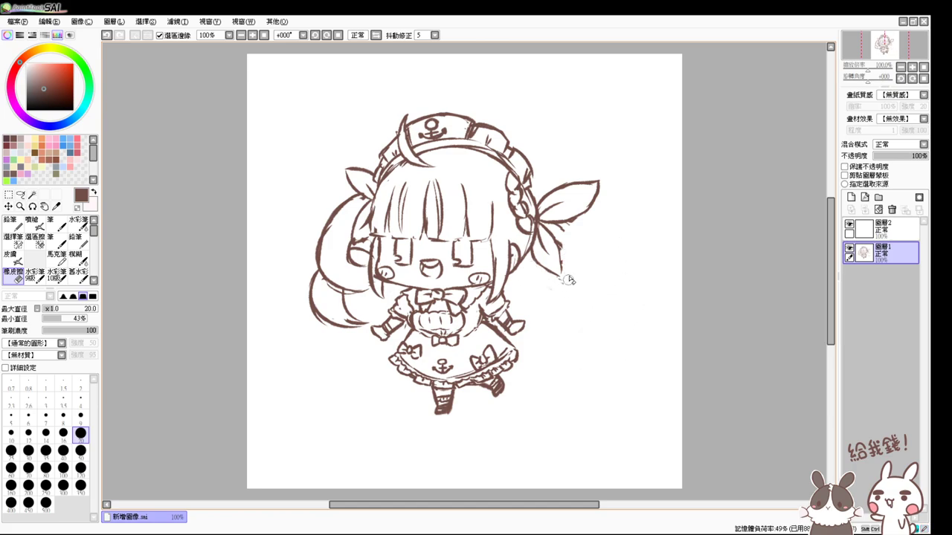
pyautogui.press('v')
pyautogui.press('e')
pyautogui.moveTo(337, 235)
pyautogui.mouseDown()
pyautogui.moveTo(323, 257)
pyautogui.moveTo(337, 211)
pyautogui.moveTo(315, 264)
pyautogui.mouseUp()
pyautogui.press('v')
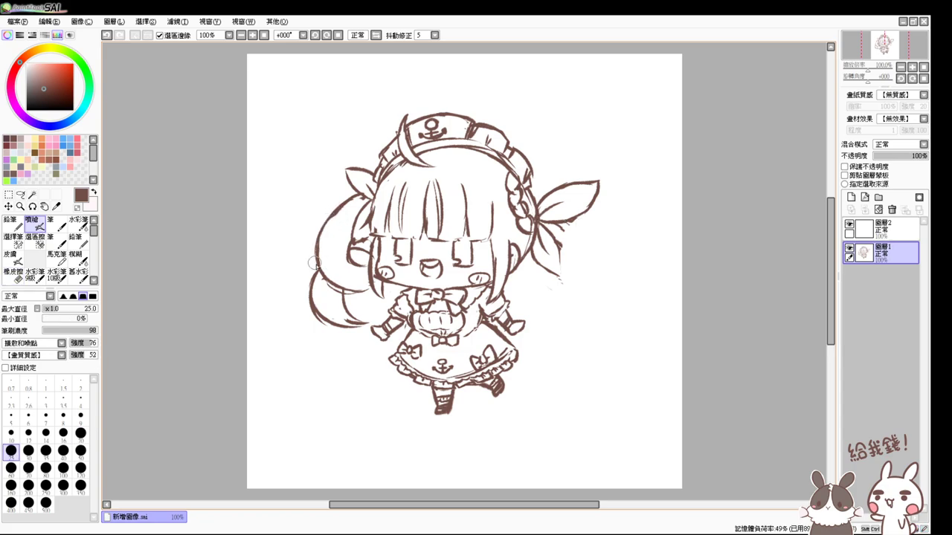
pyautogui.moveTo(332, 216); pyautogui.dragTo(317, 268)
# - Extend the right twin tail downward, retrying its lower end and inner curve
pyautogui.moveTo(580, 225)
pyautogui.mouseDown()
pyautogui.moveTo(600, 284)
pyautogui.moveTo(594, 243)
pyautogui.moveTo(590, 304)
pyautogui.moveTo(601, 267)
pyautogui.moveTo(596, 297)
pyautogui.moveTo(526, 310)
pyautogui.mouseUp()
pyautogui.hotkey('ctrl', 'z')
pyautogui.hotkey('ctrl', 'z')
pyautogui.moveTo(605, 287); pyautogui.dragTo(557, 312)
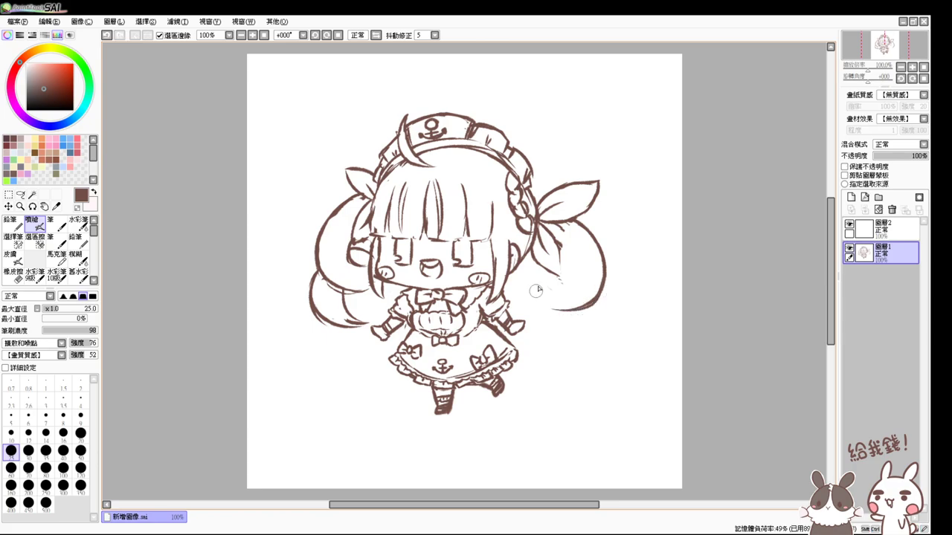
pyautogui.hotkey('ctrl', 'z')
pyautogui.moveTo(604, 288); pyautogui.dragTo(558, 312)
pyautogui.moveTo(547, 274); pyautogui.dragTo(554, 313)
pyautogui.hotkey('ctrl', 'z')
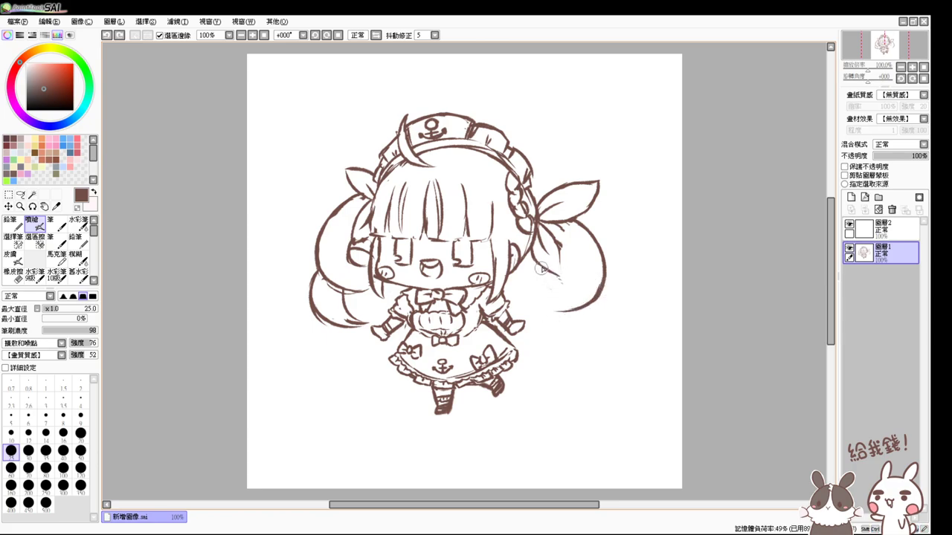
pyautogui.moveTo(543, 269)
pyautogui.mouseDown()
pyautogui.moveTo(546, 297)
pyautogui.moveTo(526, 292)
pyautogui.moveTo(573, 316)
pyautogui.mouseUp()
pyautogui.hotkey('ctrl', 'z')
pyautogui.hotkey('ctrl', 'z')
pyautogui.hotkey('ctrl', 'z')
pyautogui.moveTo(542, 263)
pyautogui.mouseDown()
pyautogui.moveTo(530, 296)
pyautogui.moveTo(574, 310)
pyautogui.mouseUp()
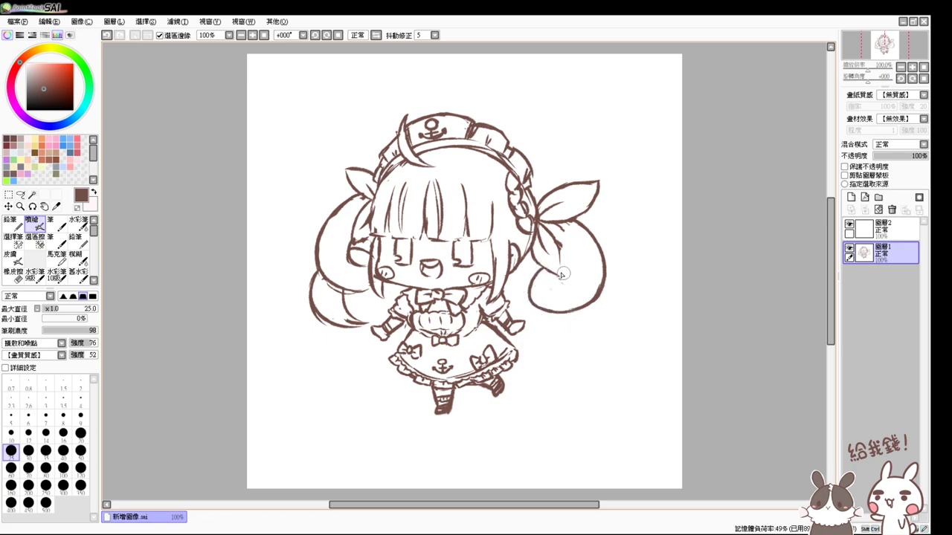
pyautogui.hotkey('ctrl', 'z')
pyautogui.moveTo(552, 238)
pyautogui.mouseDown()
pyautogui.moveTo(563, 262)
pyautogui.moveTo(549, 285)
pyautogui.mouseUp()
# - Draw the right twin tail's inner edge, lower outer edge, and curled lower end
pyautogui.hotkey('ctrl', 'z')
pyautogui.hotkey('ctrl', 'z')
pyautogui.hotkey('ctrl', 'z')
pyautogui.moveTo(565, 252); pyautogui.dragTo(541, 292)
pyautogui.hotkey('ctrl', 'z')
pyautogui.hotkey('ctrl', 'z')
pyautogui.moveTo(560, 251); pyautogui.dragTo(555, 285)
pyautogui.hotkey('ctrl', 'z')
pyautogui.moveTo(561, 253); pyautogui.dragTo(556, 283)
pyautogui.moveTo(567, 321)
pyautogui.mouseDown()
pyautogui.moveTo(554, 333)
pyautogui.moveTo(604, 291)
pyautogui.mouseUp()
pyautogui.hotkey('ctrl', 'z')
pyautogui.moveTo(617, 293); pyautogui.dragTo(591, 327)
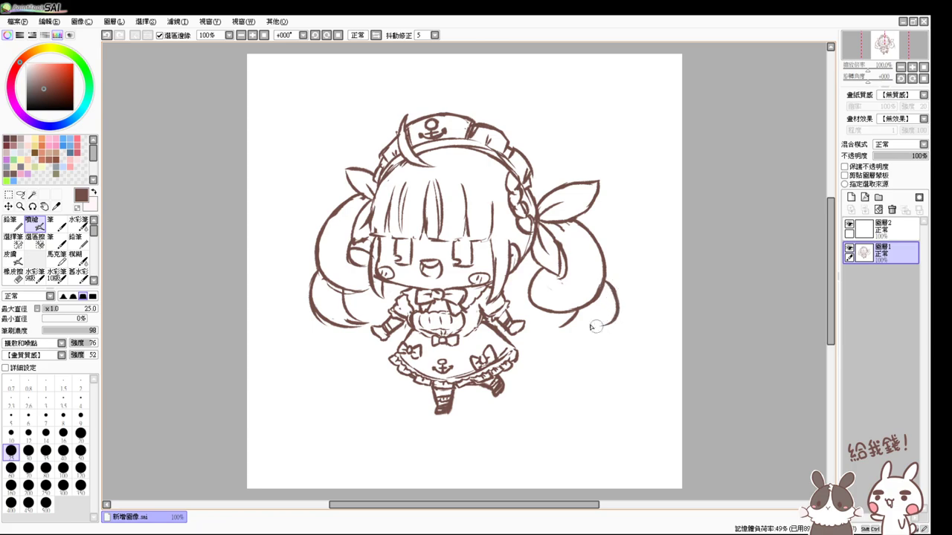
pyautogui.hotkey('ctrl', 'z')
pyautogui.moveTo(599, 277)
pyautogui.mouseDown()
pyautogui.moveTo(571, 329)
pyautogui.moveTo(601, 305)
pyautogui.moveTo(606, 277)
pyautogui.moveTo(573, 326)
pyautogui.mouseUp()
pyautogui.hotkey('ctrl', 'z')
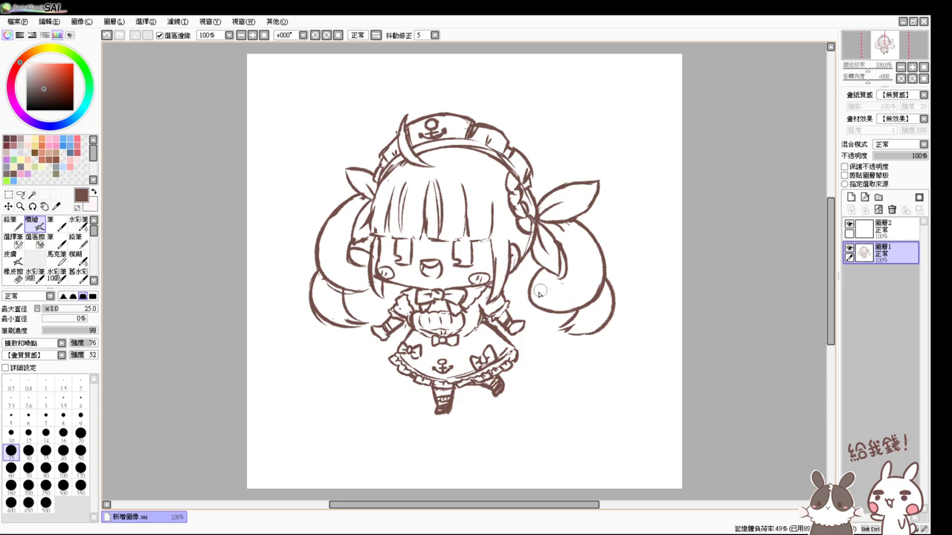
pyautogui.hotkey('ctrl', 'z')
pyautogui.moveTo(532, 277); pyautogui.dragTo(570, 305)
# - Erase stray strokes inside the left twin tail and add the right twin tail's pointed tip
pyautogui.press('e')
pyautogui.moveTo(349, 271)
pyautogui.mouseDown()
pyautogui.moveTo(358, 290)
pyautogui.moveTo(331, 269)
pyautogui.moveTo(370, 296)
pyautogui.mouseUp()
pyautogui.press('v')
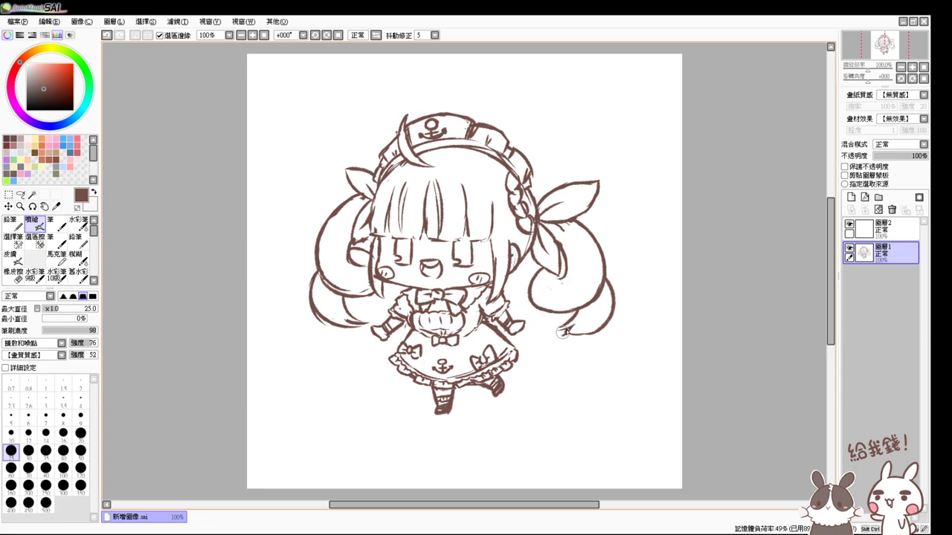
pyautogui.moveTo(566, 332); pyautogui.dragTo(577, 335)
# - Zoom in to 150% and erase the old shoe and leftover leg below the skirt
pyautogui.scroll(2, 460, 394)
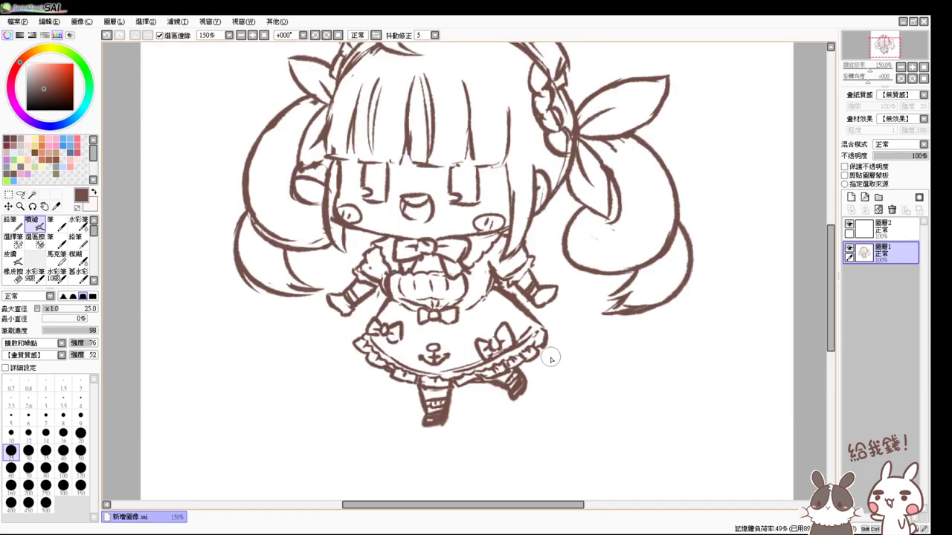
pyautogui.press('e')
pyautogui.moveTo(536, 376)
pyautogui.mouseDown()
pyautogui.moveTo(508, 385)
pyautogui.moveTo(520, 374)
pyautogui.moveTo(488, 390)
pyautogui.moveTo(510, 396)
pyautogui.mouseUp()
pyautogui.press('e')
# - Draw the new raised leg and foot under the skirt, then retouch the hem lines
pyautogui.press('e')
pyautogui.moveTo(409, 401)
pyautogui.mouseDown()
pyautogui.moveTo(438, 406)
pyautogui.moveTo(404, 425)
pyautogui.mouseUp()
pyautogui.press('e')
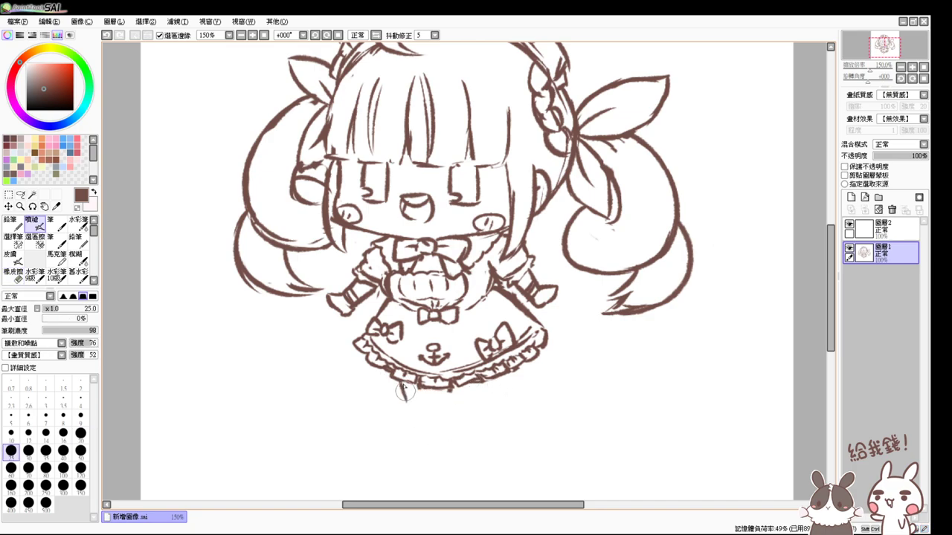
pyautogui.moveTo(403, 383)
pyautogui.mouseDown()
pyautogui.moveTo(402, 422)
pyautogui.moveTo(426, 425)
pyautogui.moveTo(438, 423)
pyautogui.moveTo(441, 397)
pyautogui.moveTo(404, 424)
pyautogui.moveTo(432, 415)
pyautogui.moveTo(434, 400)
pyautogui.moveTo(432, 417)
pyautogui.moveTo(424, 406)
pyautogui.mouseUp()
pyautogui.hotkey('ctrl', 'z')
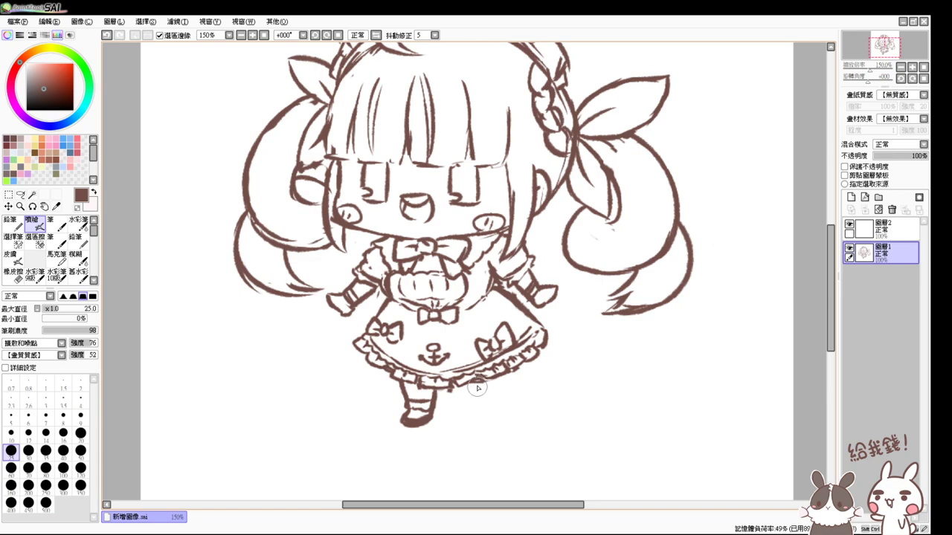
pyautogui.moveTo(491, 388)
pyautogui.mouseDown()
pyautogui.moveTo(513, 370)
pyautogui.moveTo(510, 398)
pyautogui.moveTo(513, 383)
pyautogui.moveTo(508, 391)
pyautogui.moveTo(500, 373)
pyautogui.moveTo(490, 388)
pyautogui.moveTo(507, 372)
pyautogui.moveTo(504, 403)
pyautogui.mouseUp()
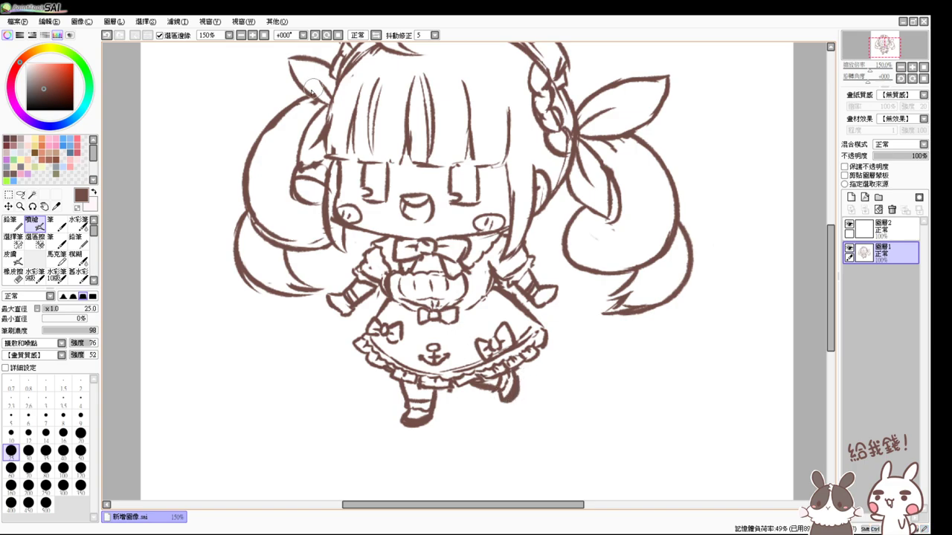
# - Zoom to 200% and erase the chest lines between the collar bow and waist bow
pyautogui.scroll(-1, 268, 49)
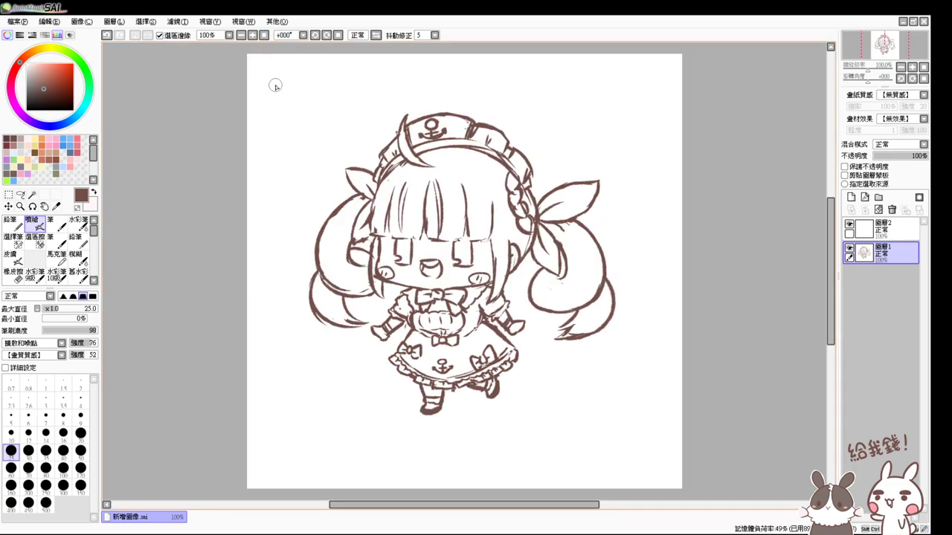
pyautogui.scroll(2, 277, 86)
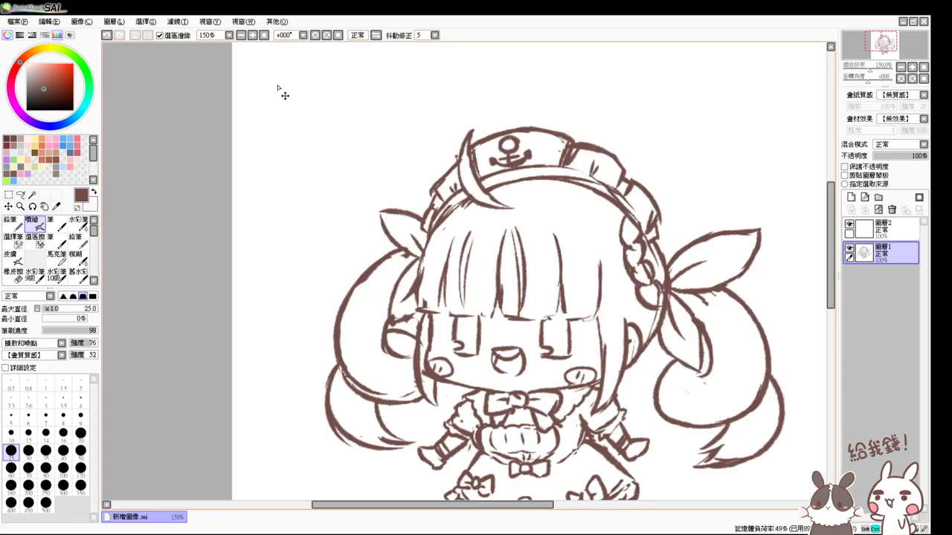
pyautogui.scroll(-2, 601, 313)
pyautogui.scroll(2, 462, 282)
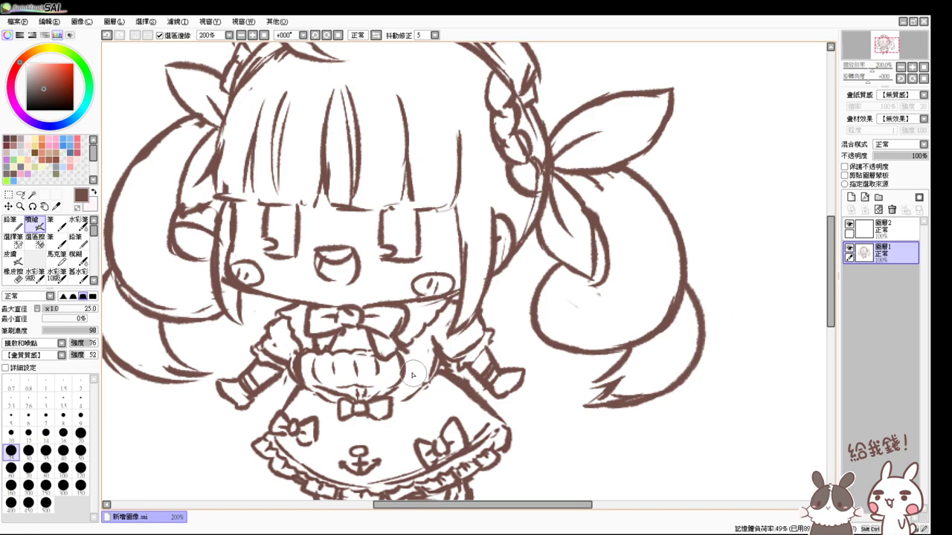
pyautogui.press('e')
pyautogui.moveTo(381, 381)
pyautogui.mouseDown()
pyautogui.moveTo(348, 359)
pyautogui.moveTo(294, 366)
pyautogui.moveTo(308, 360)
pyautogui.mouseUp()
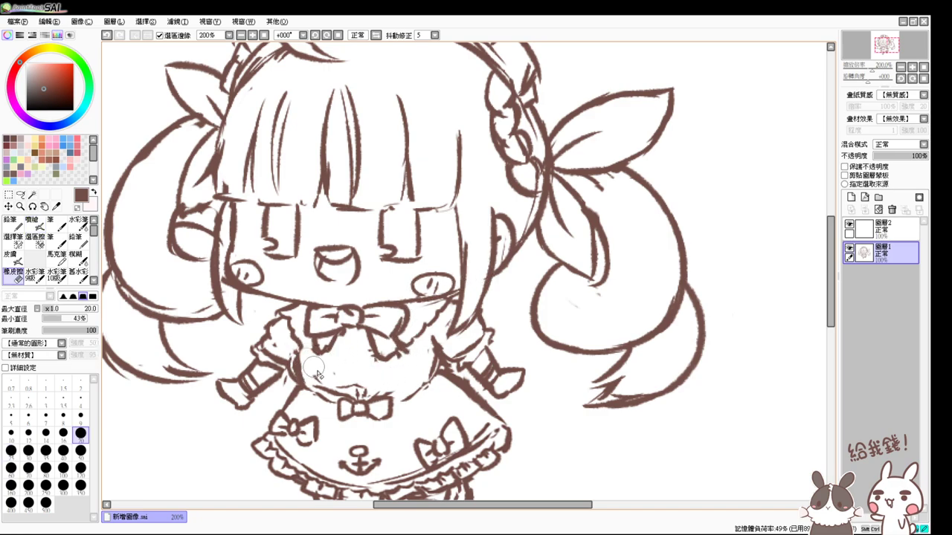
# - Draw new frill lines across the chest and darken the dress line at the right waist
pyautogui.press('v')
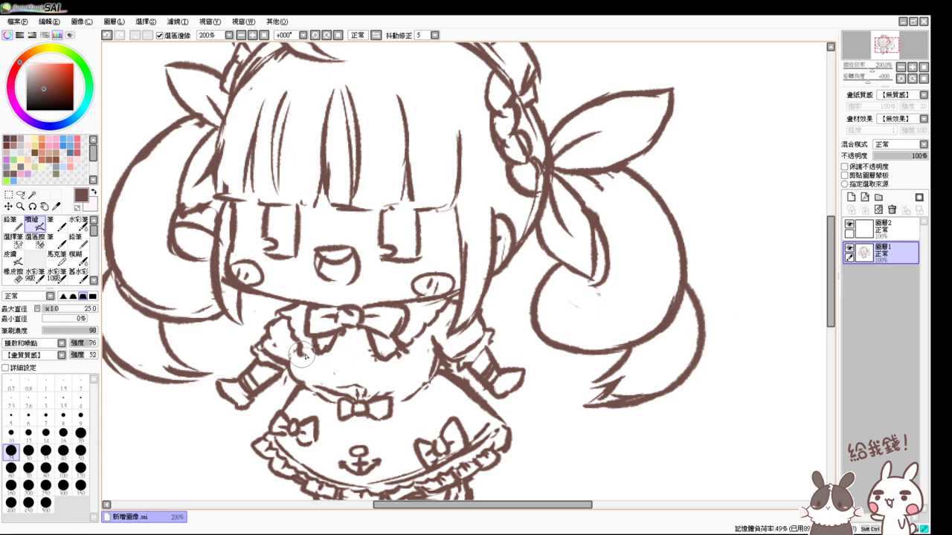
pyautogui.press('e')
pyautogui.press('v')
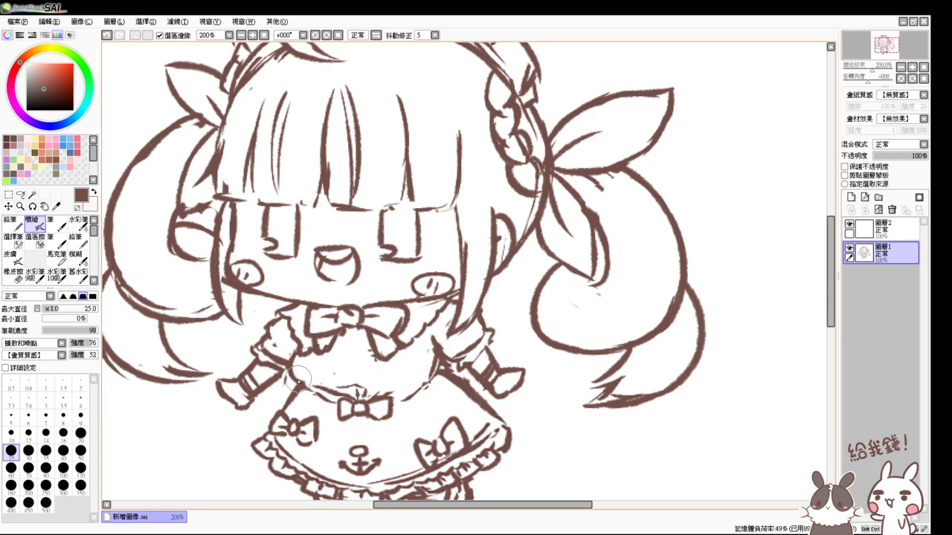
pyautogui.moveTo(408, 348); pyautogui.dragTo(403, 372)
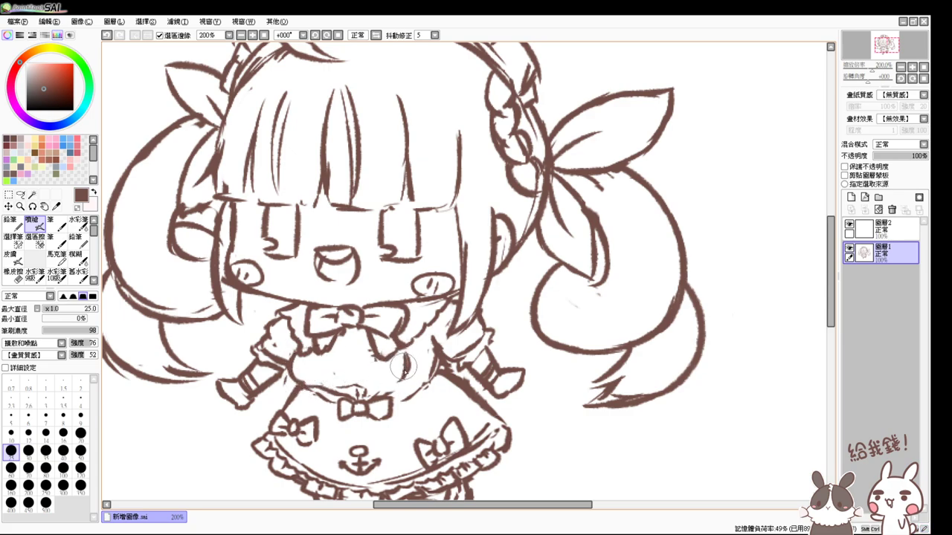
pyautogui.moveTo(296, 362)
pyautogui.mouseDown()
pyautogui.moveTo(382, 356)
pyautogui.moveTo(327, 375)
pyautogui.moveTo(336, 375)
pyautogui.moveTo(313, 357)
pyautogui.moveTo(322, 379)
pyautogui.moveTo(326, 360)
pyautogui.moveTo(332, 377)
pyautogui.moveTo(344, 362)
pyautogui.moveTo(350, 379)
pyautogui.moveTo(368, 364)
pyautogui.moveTo(369, 390)
pyautogui.mouseUp()
pyautogui.press('e')
pyautogui.press('v')
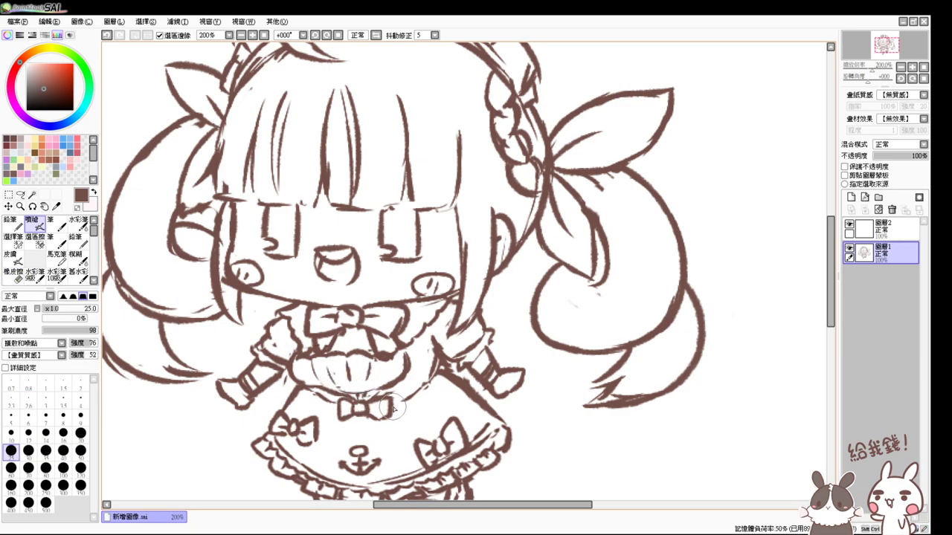
pyautogui.moveTo(393, 408)
pyautogui.mouseDown()
pyautogui.moveTo(411, 348)
pyautogui.moveTo(412, 390)
pyautogui.moveTo(432, 385)
pyautogui.moveTo(437, 359)
pyautogui.mouseUp()
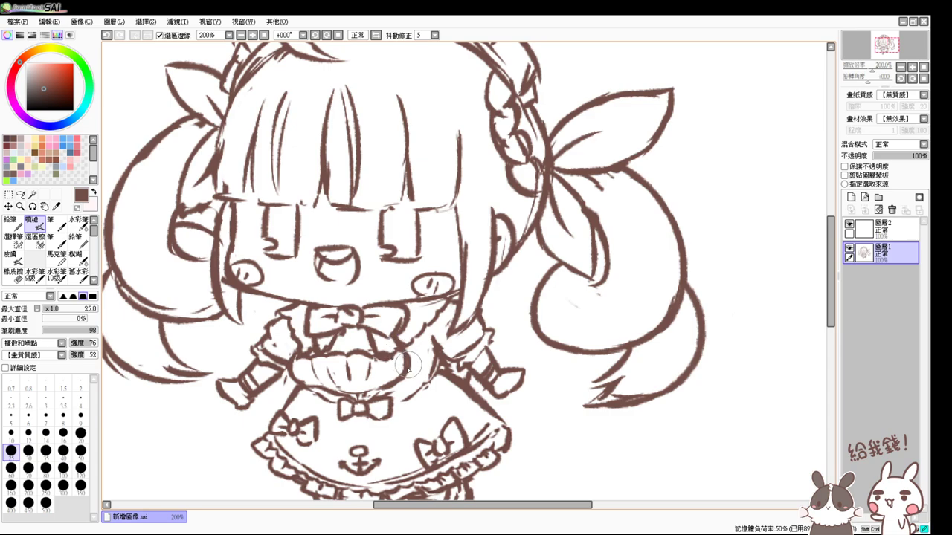
# - Rework the pleat lines on the dress belly with light strokes
pyautogui.press('e')
pyautogui.press('v')
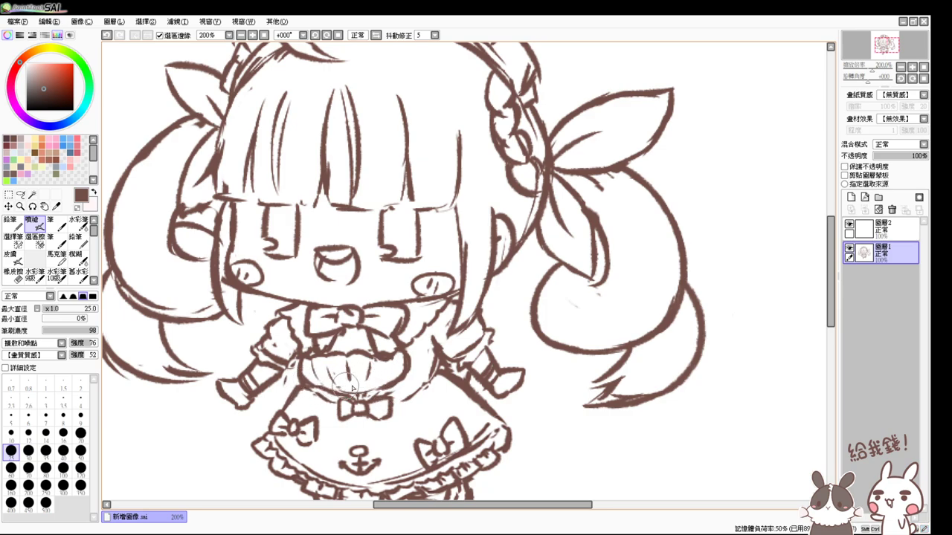
pyautogui.moveTo(374, 390)
pyautogui.mouseDown()
pyautogui.moveTo(331, 383)
pyautogui.moveTo(384, 389)
pyautogui.moveTo(376, 395)
pyautogui.mouseUp()
pyautogui.press('e')
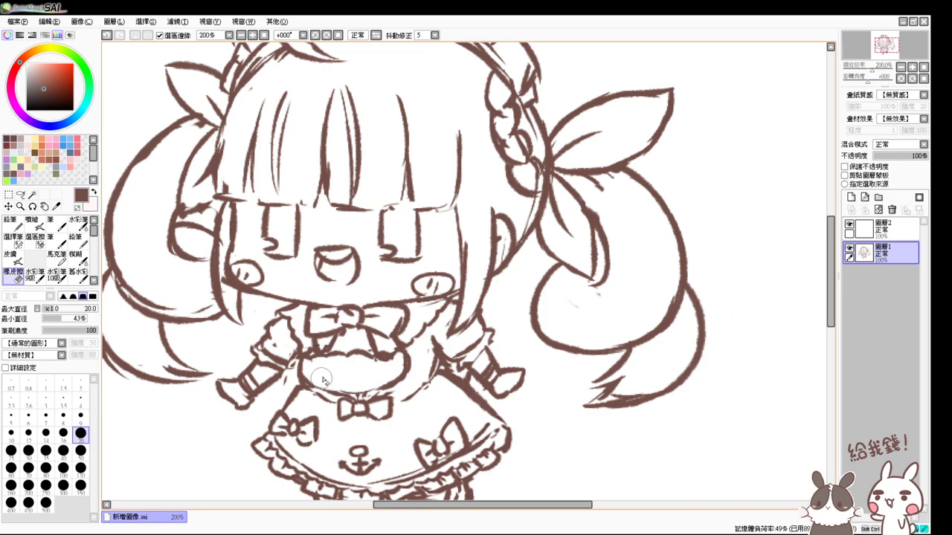
pyautogui.press('v')
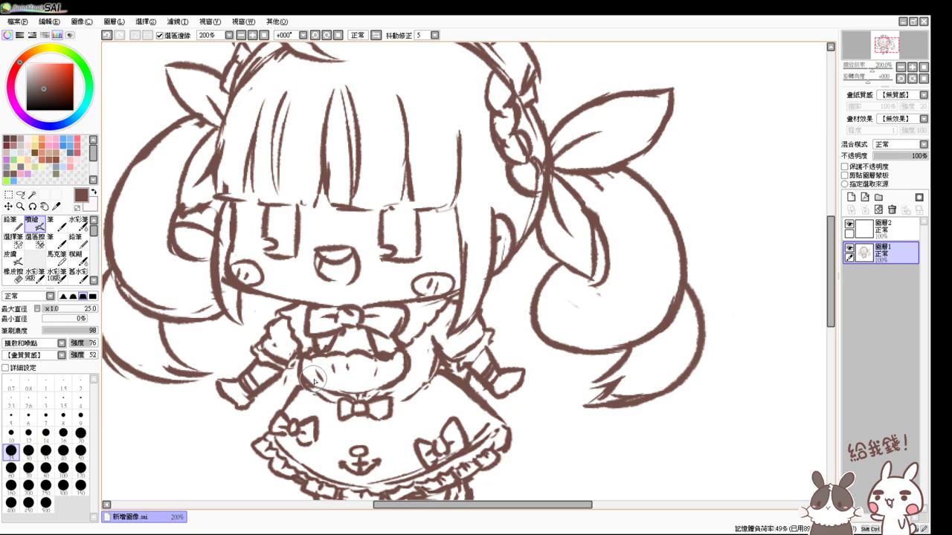
pyautogui.moveTo(361, 380)
pyautogui.mouseDown()
pyautogui.moveTo(389, 381)
pyautogui.moveTo(368, 384)
pyautogui.moveTo(379, 391)
pyautogui.moveTo(333, 383)
pyautogui.moveTo(347, 393)
pyautogui.moveTo(394, 384)
pyautogui.moveTo(411, 397)
pyautogui.moveTo(406, 404)
pyautogui.moveTo(395, 382)
pyautogui.moveTo(377, 394)
pyautogui.mouseUp()
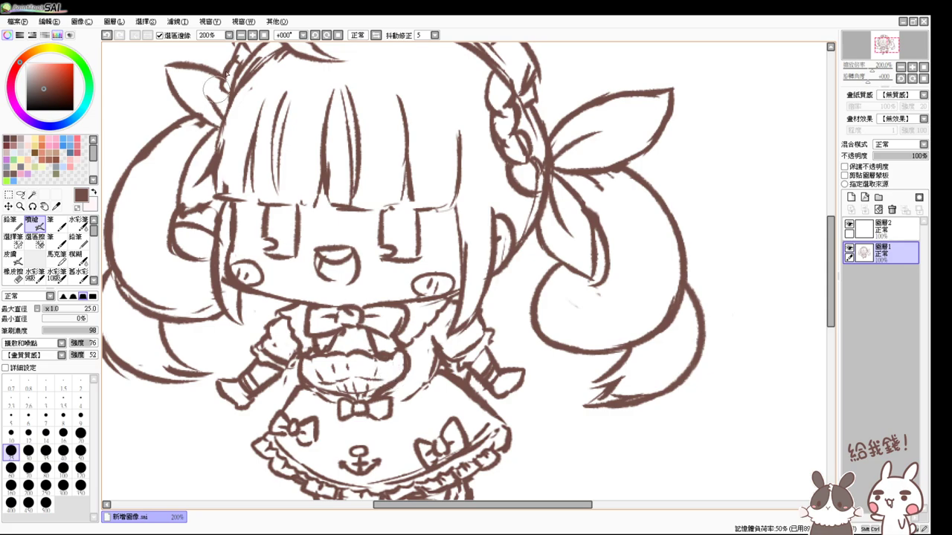
# - Zoom in on the dress belly and erase some of its strokes
pyautogui.click(265, 36)
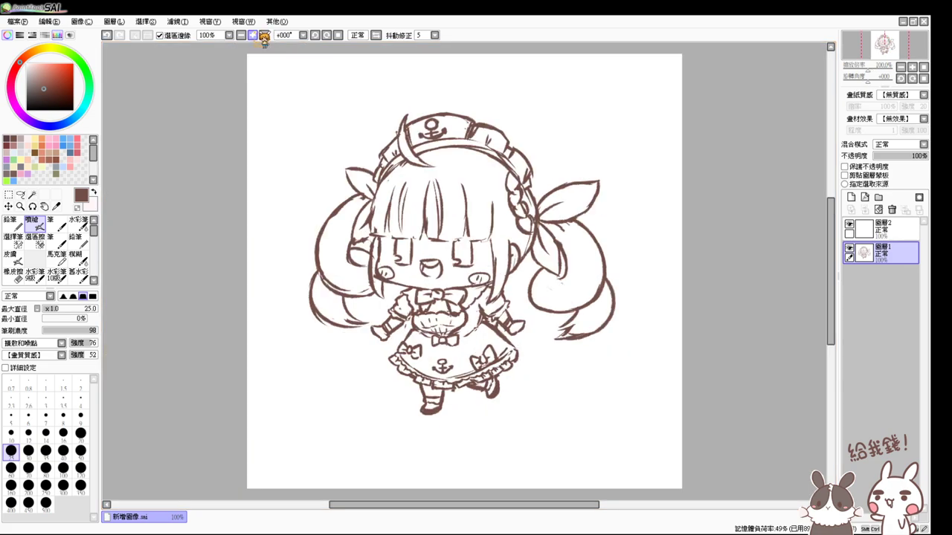
pyautogui.click(252, 36)
pyautogui.click(252, 36)
pyautogui.scroll(-2, 482, 329)
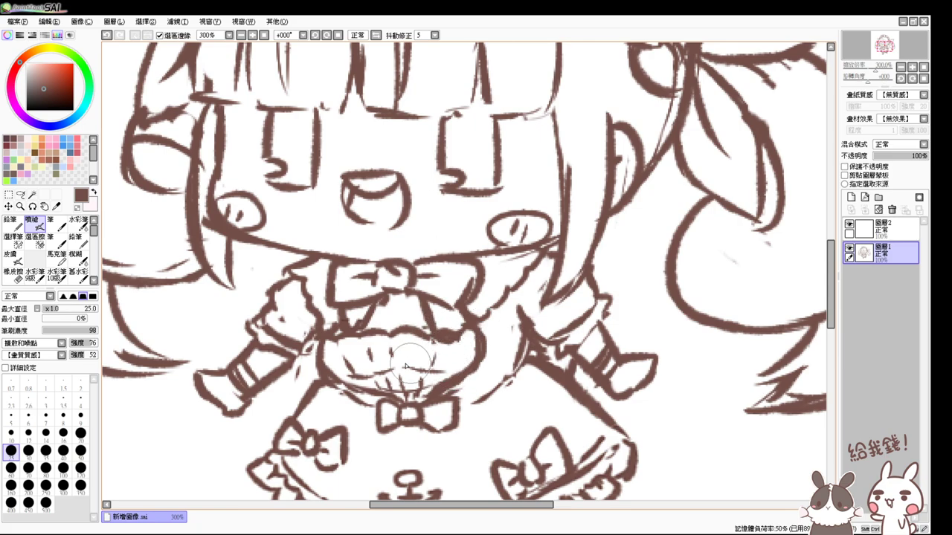
pyautogui.press('e')
pyautogui.moveTo(415, 348)
pyautogui.mouseDown()
pyautogui.moveTo(409, 358)
pyautogui.moveTo(385, 352)
pyautogui.moveTo(387, 362)
pyautogui.moveTo(371, 345)
pyautogui.moveTo(348, 352)
pyautogui.moveTo(418, 374)
pyautogui.mouseUp()
# - Sketch curved pleat lines inside the ruffled bodice, undoing the unwanted short strokes
pyautogui.press('e')
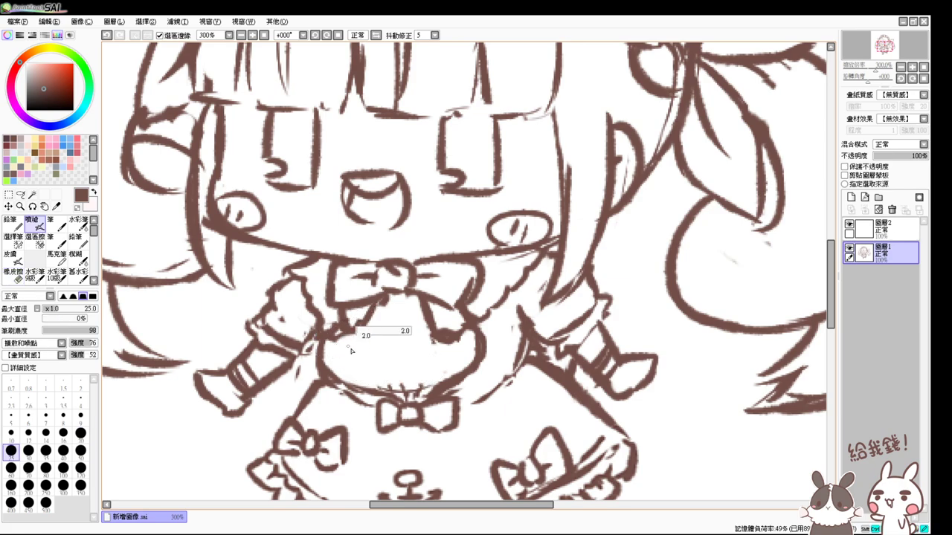
pyautogui.moveTo(341, 338); pyautogui.dragTo(387, 343)
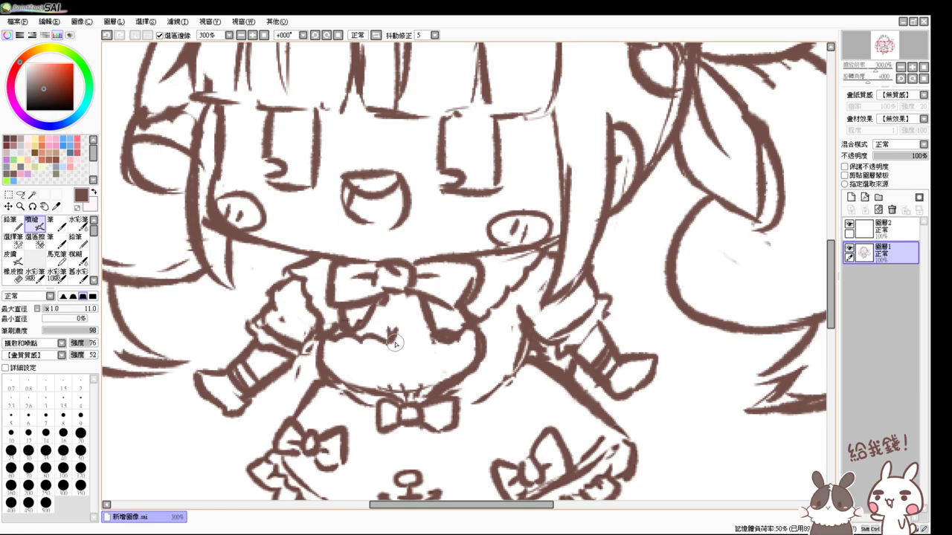
pyautogui.hotkey('ctrl', 'z')
pyautogui.moveTo(385, 329)
pyautogui.mouseDown()
pyautogui.moveTo(396, 346)
pyautogui.moveTo(416, 348)
pyautogui.moveTo(408, 349)
pyautogui.mouseUp()
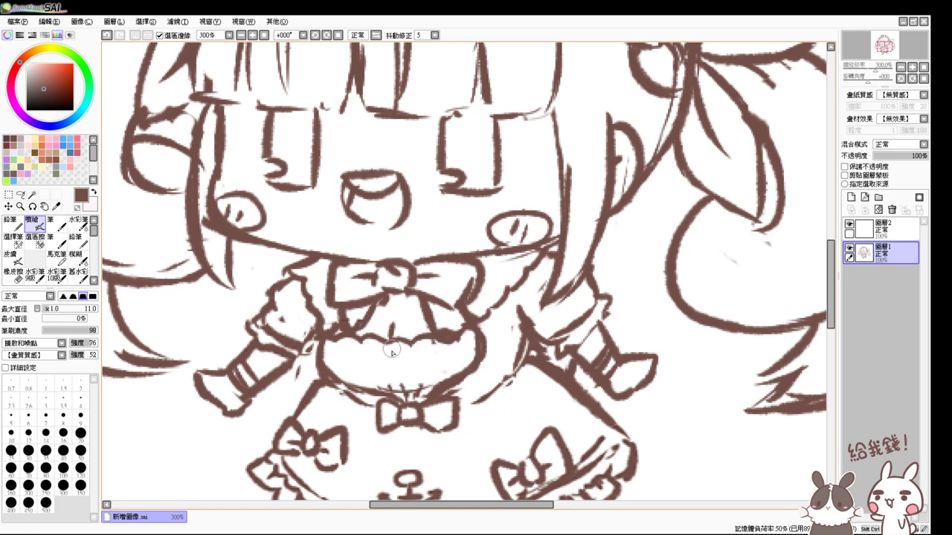
pyautogui.hotkey('ctrl', 'z')
pyautogui.moveTo(394, 371)
pyautogui.mouseDown()
pyautogui.moveTo(420, 379)
pyautogui.moveTo(394, 372)
pyautogui.moveTo(389, 393)
pyautogui.moveTo(392, 373)
pyautogui.moveTo(360, 378)
pyautogui.moveTo(393, 381)
pyautogui.mouseUp()
pyautogui.hotkey('ctrl', 'z')
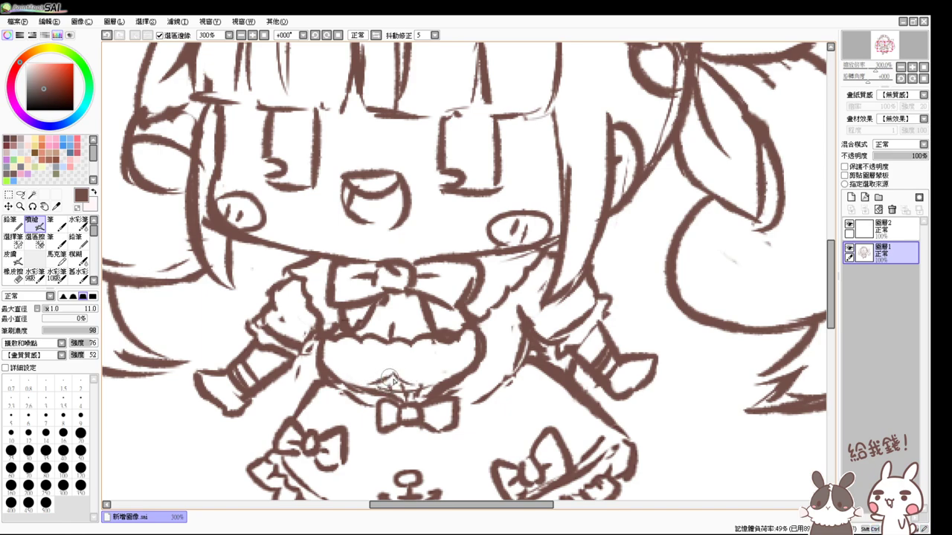
pyautogui.moveTo(340, 345)
pyautogui.mouseDown()
pyautogui.moveTo(356, 375)
pyautogui.moveTo(415, 373)
pyautogui.mouseUp()
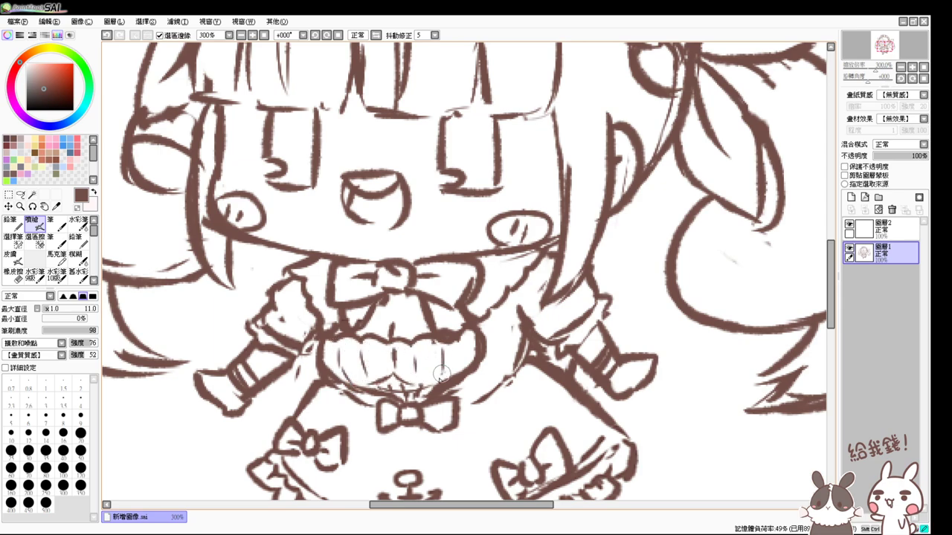
# - Erase the old bow below the bodice and draw a new one beneath the chest panel
pyautogui.press('e')
pyautogui.moveTo(394, 405)
pyautogui.mouseDown()
pyautogui.moveTo(439, 408)
pyautogui.moveTo(413, 416)
pyautogui.moveTo(430, 423)
pyautogui.moveTo(451, 417)
pyautogui.moveTo(380, 425)
pyautogui.moveTo(330, 380)
pyautogui.moveTo(397, 413)
pyautogui.moveTo(370, 395)
pyautogui.moveTo(410, 411)
pyautogui.moveTo(384, 405)
pyautogui.moveTo(404, 408)
pyautogui.moveTo(451, 379)
pyautogui.mouseUp()
pyautogui.press('v')
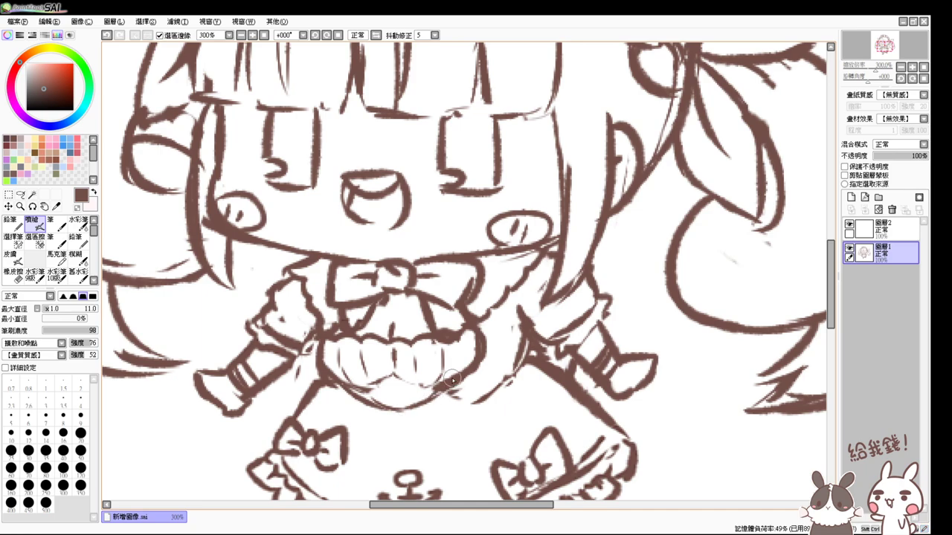
pyautogui.moveTo(378, 391)
pyautogui.mouseDown()
pyautogui.moveTo(390, 415)
pyautogui.moveTo(390, 376)
pyautogui.moveTo(399, 396)
pyautogui.moveTo(415, 388)
pyautogui.moveTo(407, 418)
pyautogui.moveTo(402, 399)
pyautogui.moveTo(383, 408)
pyautogui.moveTo(386, 424)
pyautogui.moveTo(401, 410)
pyautogui.moveTo(408, 426)
pyautogui.moveTo(414, 411)
pyautogui.moveTo(433, 412)
pyautogui.moveTo(430, 436)
pyautogui.mouseUp()
pyautogui.moveTo(393, 406)
pyautogui.mouseDown()
pyautogui.moveTo(366, 425)
pyautogui.moveTo(402, 439)
pyautogui.mouseUp()
# - Zoom in on the dress and soften the bodice's lower pleat lines
pyautogui.click(264, 35)
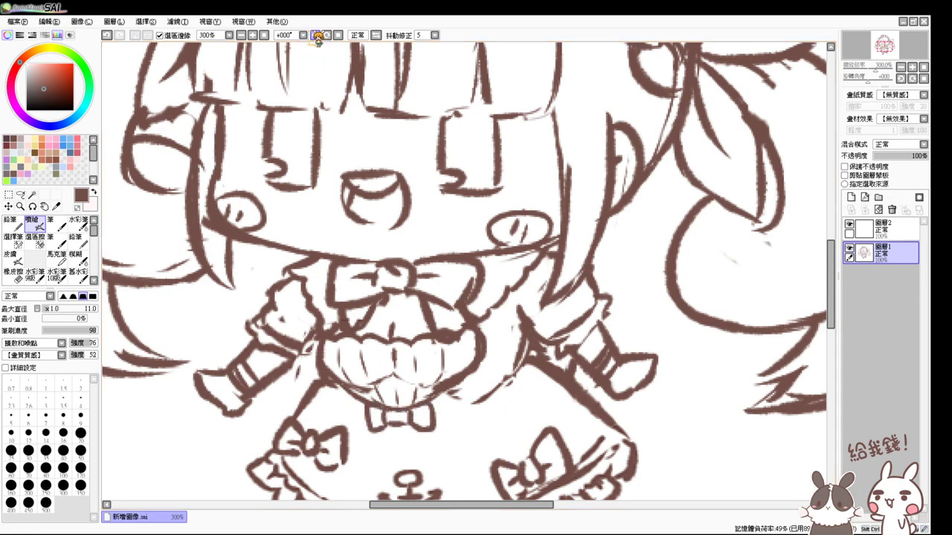
pyautogui.click(264, 35)
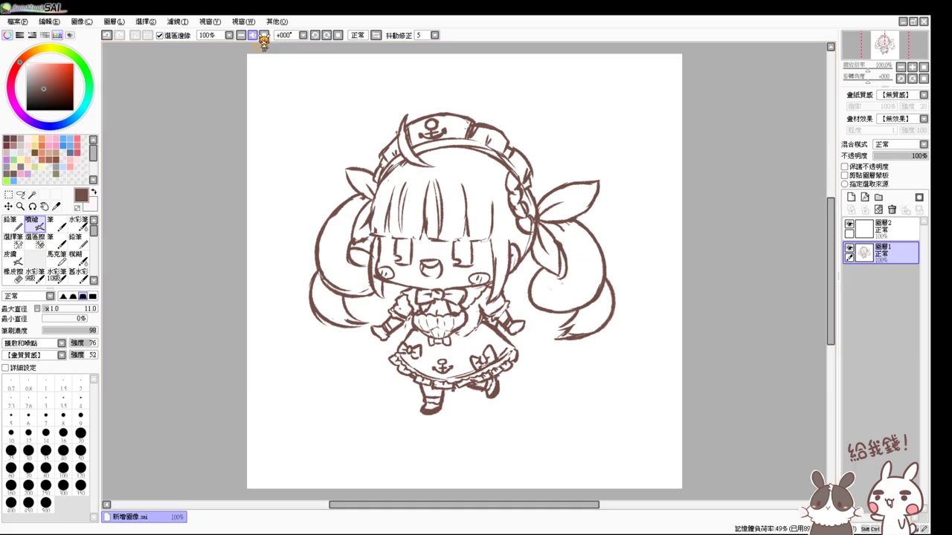
pyautogui.click(253, 35)
pyautogui.click(253, 35)
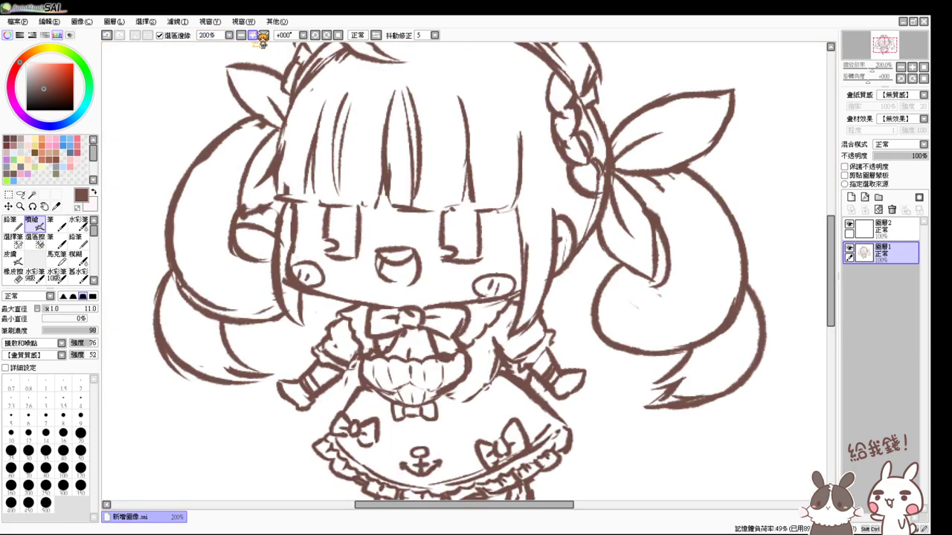
pyautogui.click(253, 35)
pyautogui.click(252, 35)
pyautogui.scroll(-3, 335, 289)
pyautogui.moveTo(335, 289)
pyautogui.mouseDown()
pyautogui.moveTo(338, 315)
pyautogui.moveTo(328, 317)
pyautogui.moveTo(348, 319)
pyautogui.moveTo(318, 332)
pyautogui.moveTo(370, 327)
pyautogui.mouseUp()
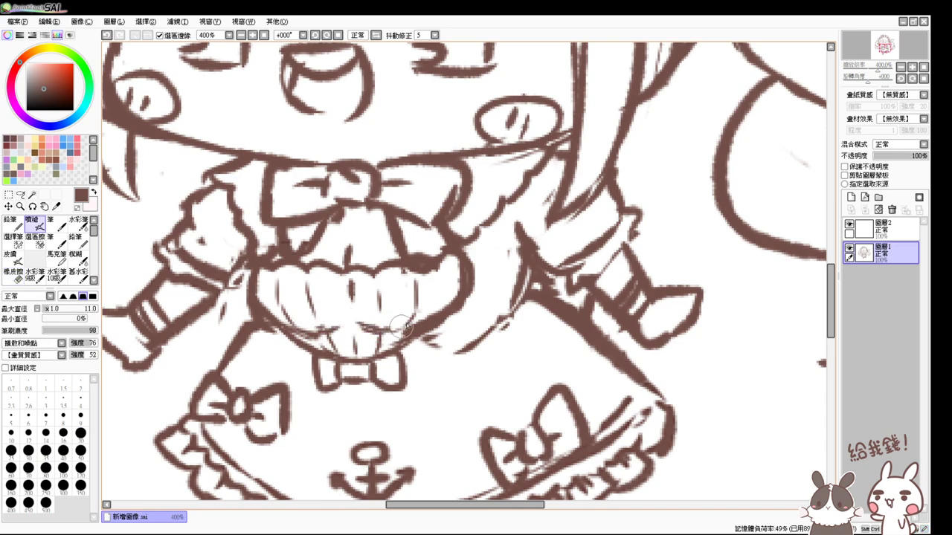
# - Redraw the bodice's middle pleat line and the ruffled panel's right edge
pyautogui.press('e')
pyautogui.press('e')
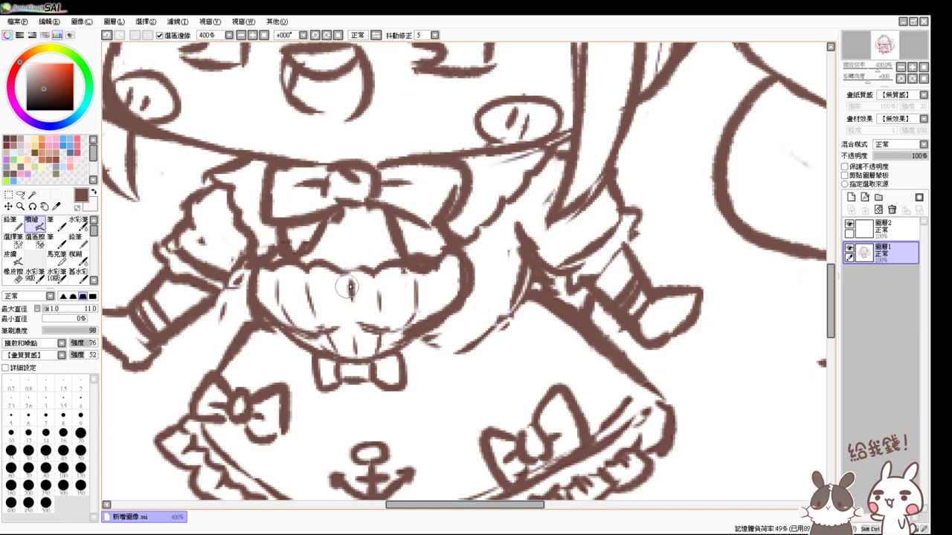
pyautogui.moveTo(345, 269); pyautogui.dragTo(347, 325)
pyautogui.moveTo(346, 288); pyautogui.dragTo(343, 257)
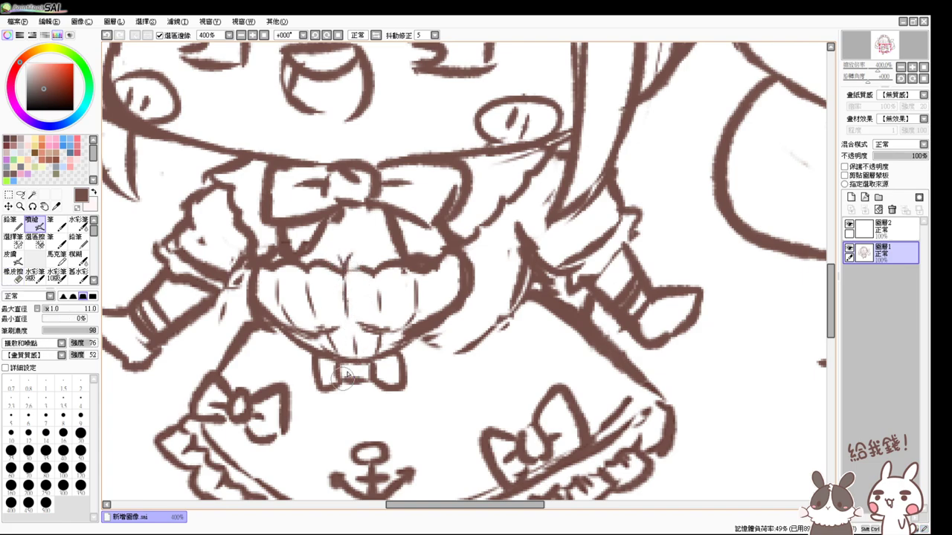
pyautogui.press('e')
pyautogui.moveTo(470, 292)
pyautogui.mouseDown()
pyautogui.moveTo(470, 265)
pyautogui.moveTo(452, 321)
pyautogui.moveTo(453, 253)
pyautogui.moveTo(438, 292)
pyautogui.mouseUp()
pyautogui.press('e')
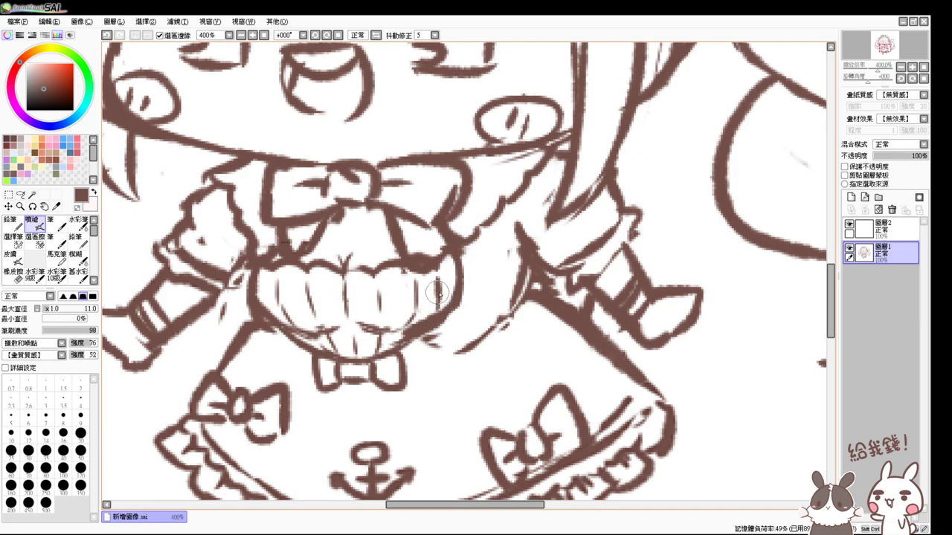
# - At 400% zoom, add hatching strokes beside the dress's right side
pyautogui.click(264, 35)
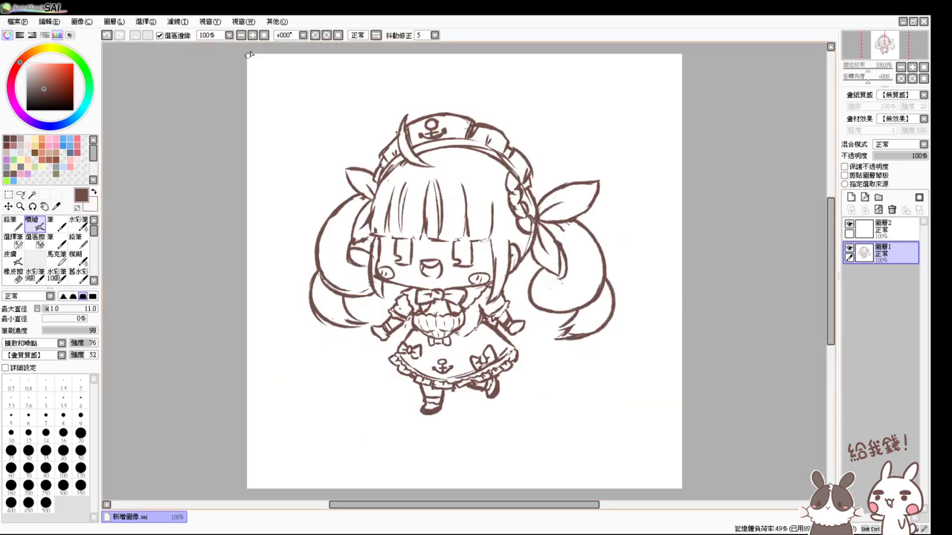
pyautogui.click(252, 36)
pyautogui.click(253, 36)
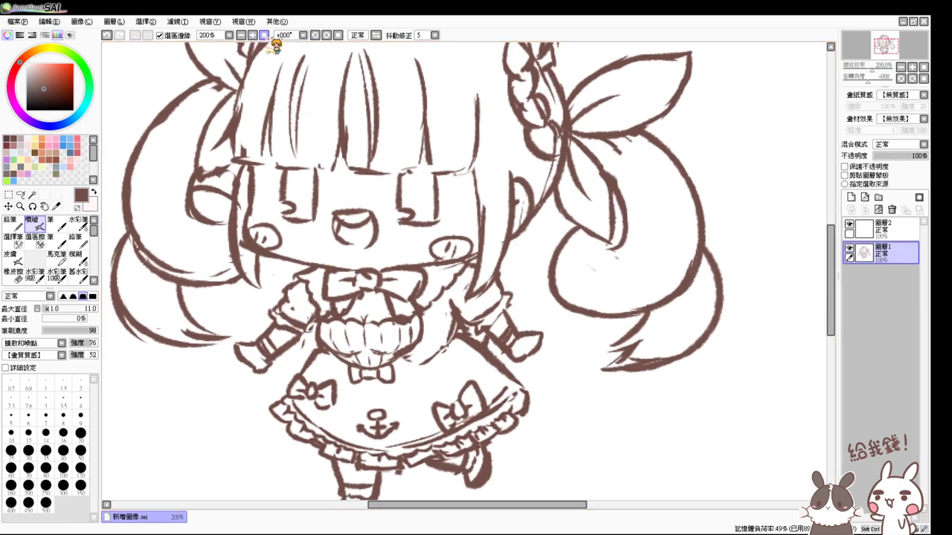
pyautogui.click(253, 35)
pyautogui.click(253, 36)
pyautogui.press('e')
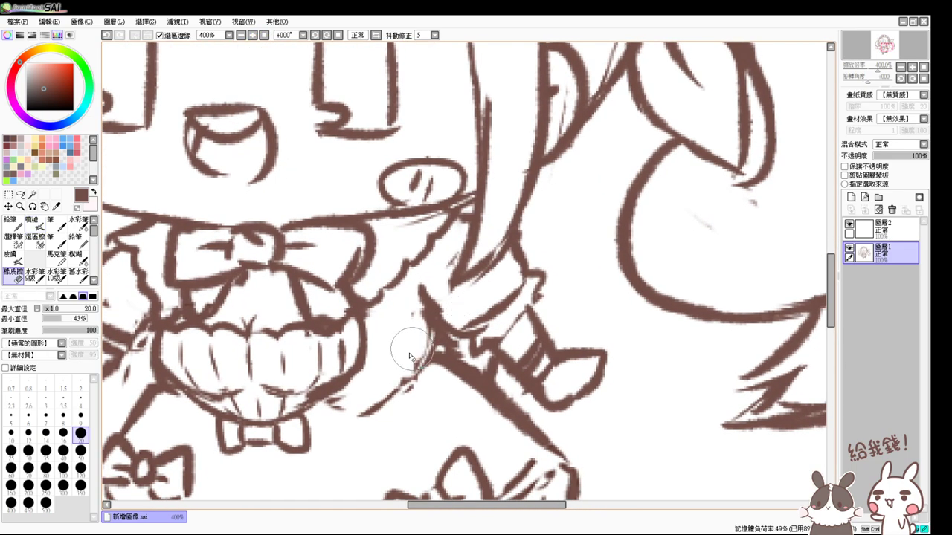
pyautogui.press('v')
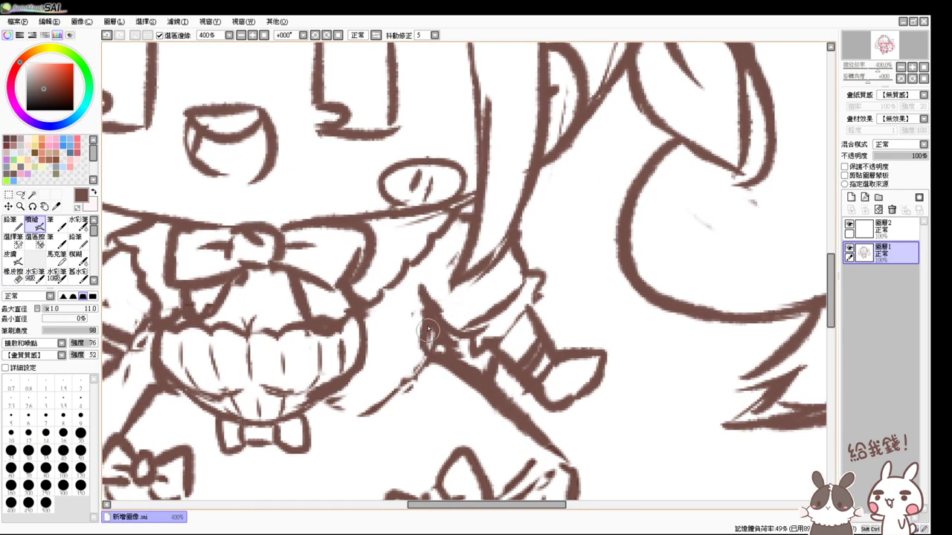
pyautogui.moveTo(409, 347); pyautogui.dragTo(445, 314)
pyautogui.moveTo(450, 331); pyautogui.dragTo(417, 358)
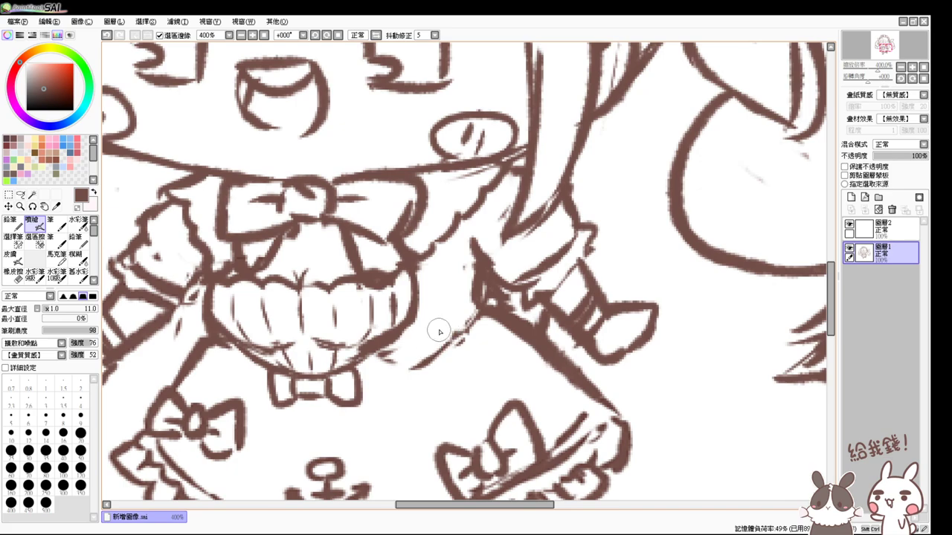
pyautogui.moveTo(465, 316); pyautogui.dragTo(388, 372)
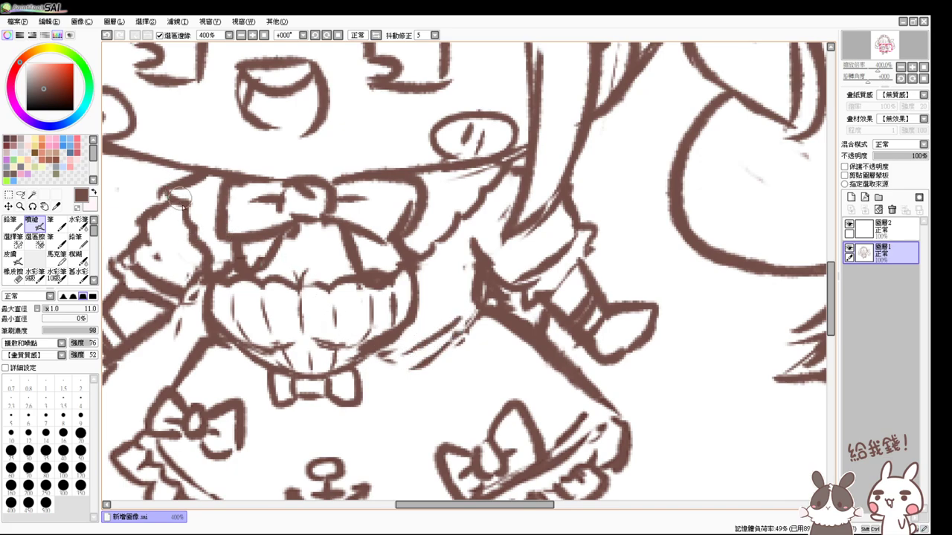
# - Zoom out to 100% to review the full chibi sailor-maid line art
pyautogui.click(265, 36)
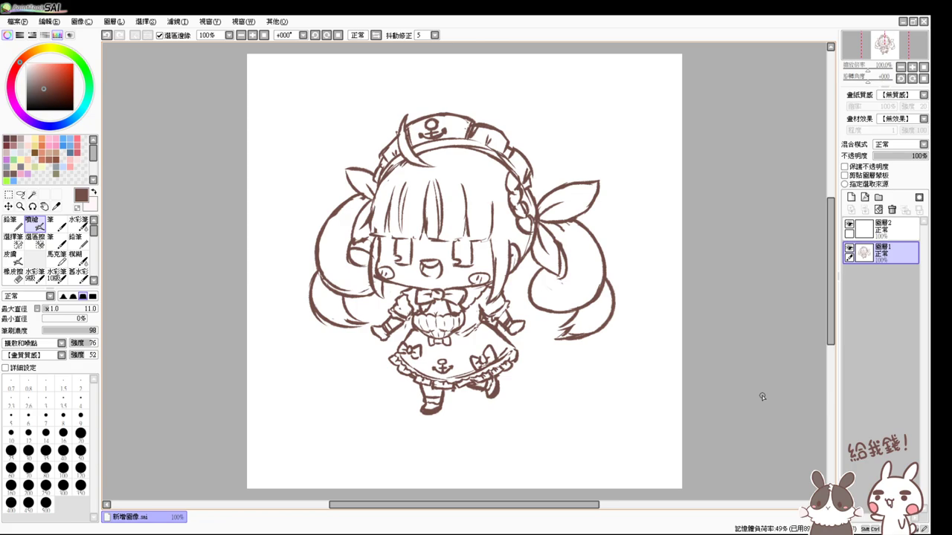
# - At 200% zoom, redraw the right sleeve's inner edge line, then return to the full view
pyautogui.scroll(5, 762, 396)
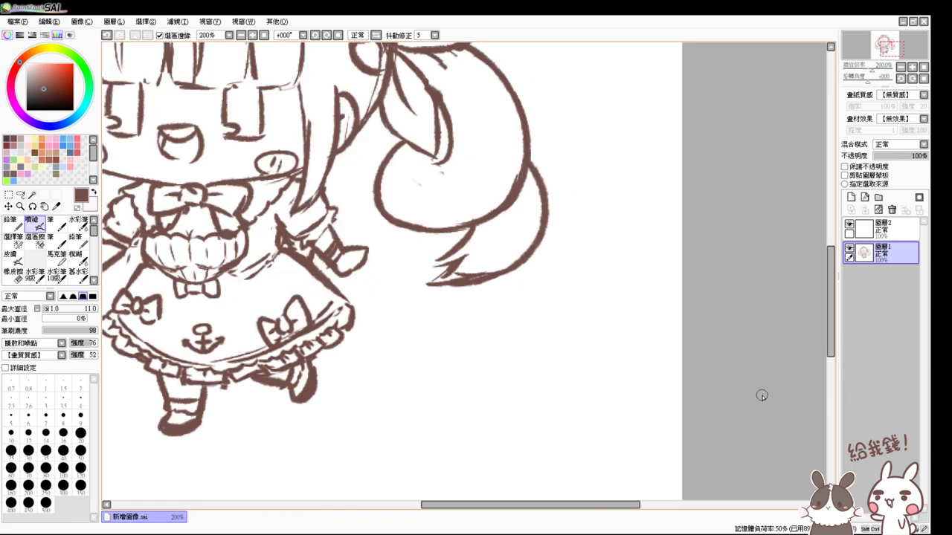
pyautogui.moveTo(489, 267)
pyautogui.mouseDown()
pyautogui.moveTo(615, 298)
pyautogui.moveTo(609, 281)
pyautogui.mouseUp()
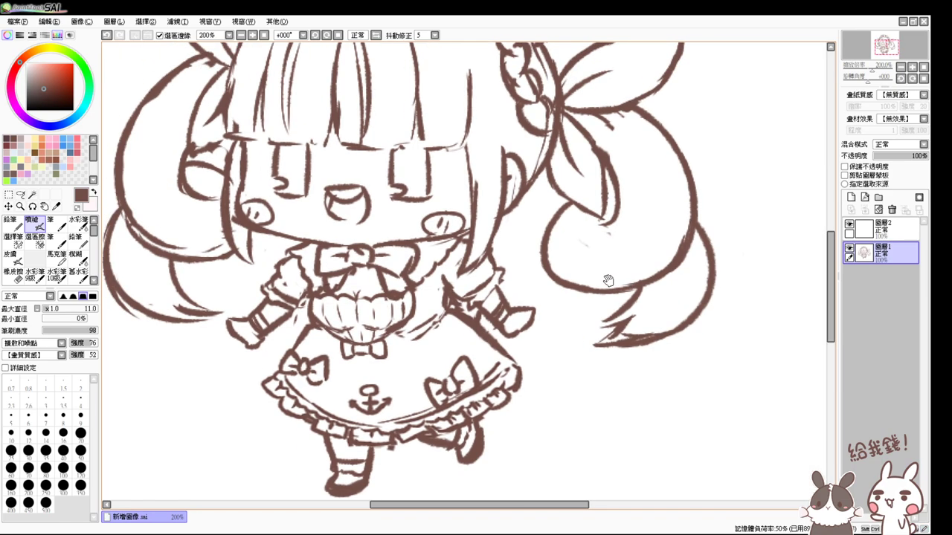
pyautogui.press('e')
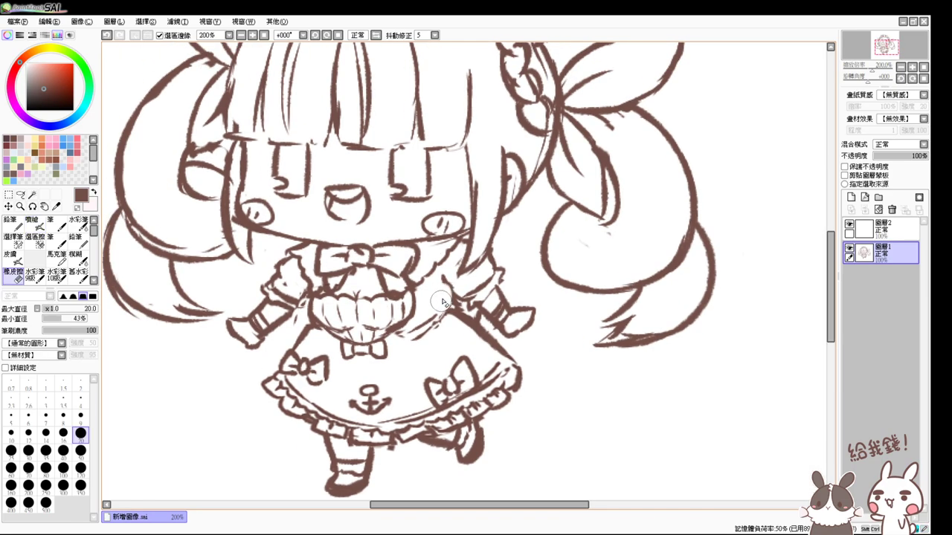
pyautogui.press('v')
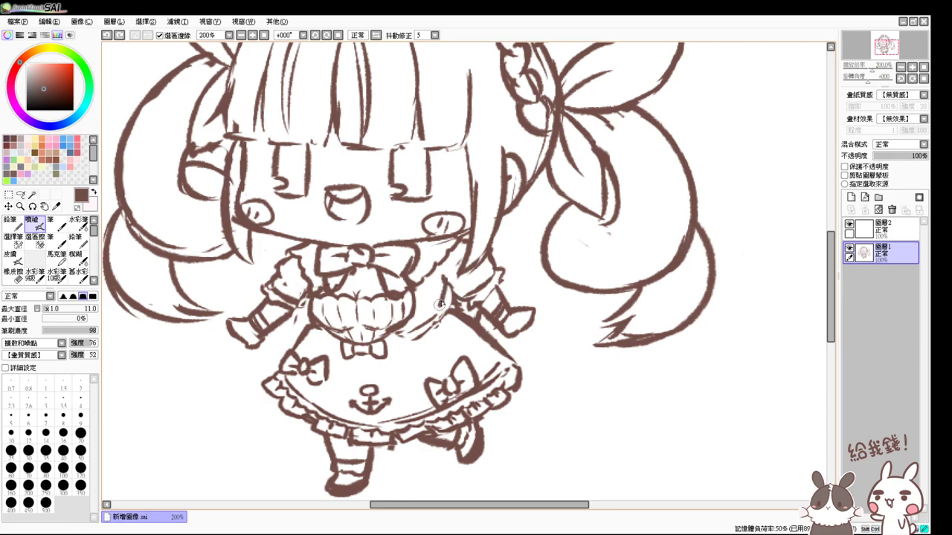
pyautogui.moveTo(443, 286); pyautogui.dragTo(446, 313)
pyautogui.press('e')
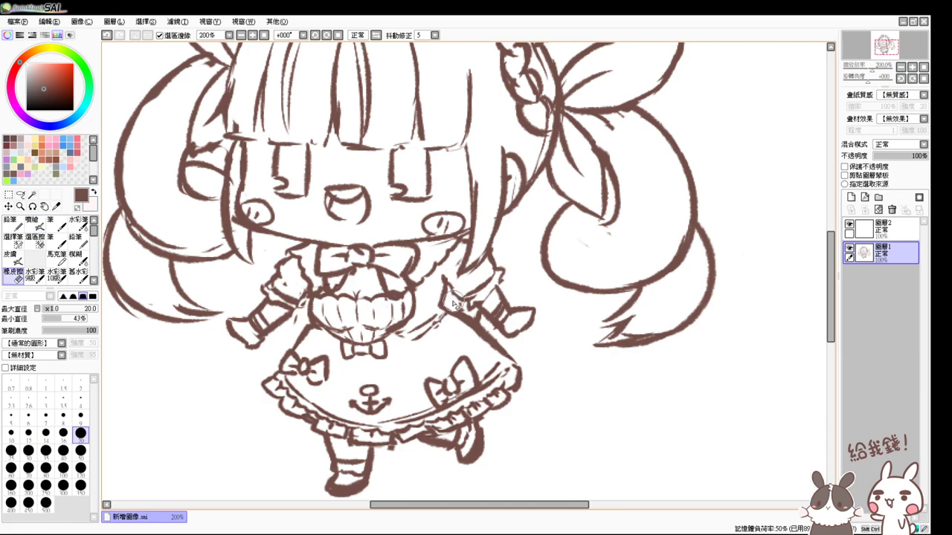
pyautogui.press('v')
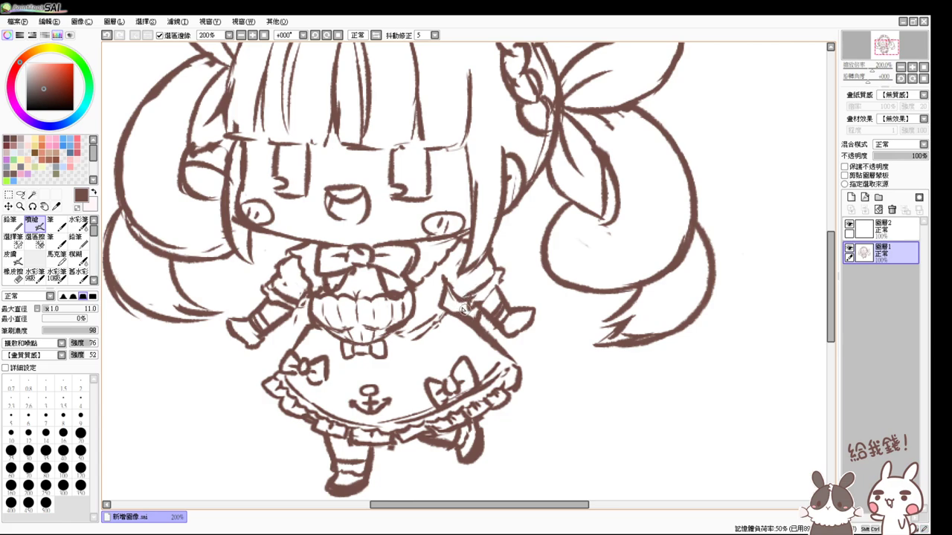
pyautogui.press('e')
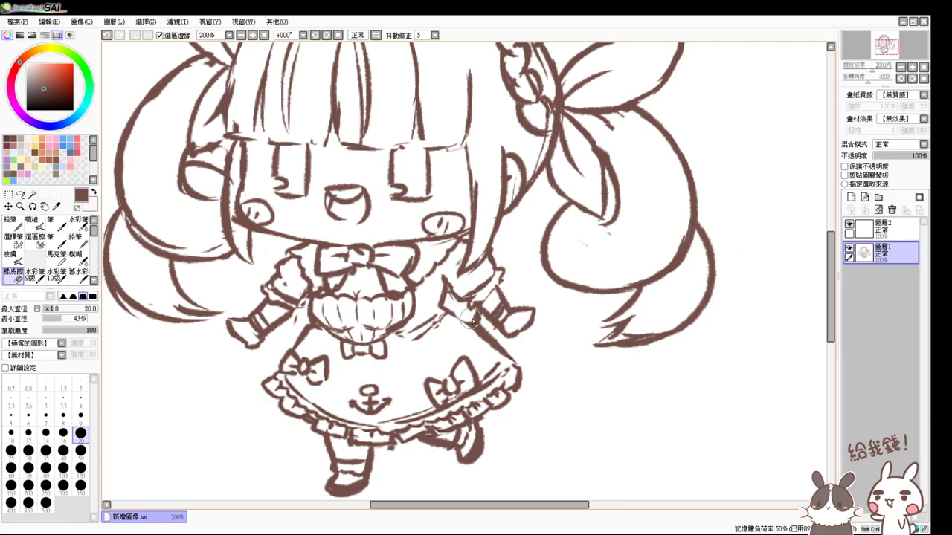
pyautogui.press('v')
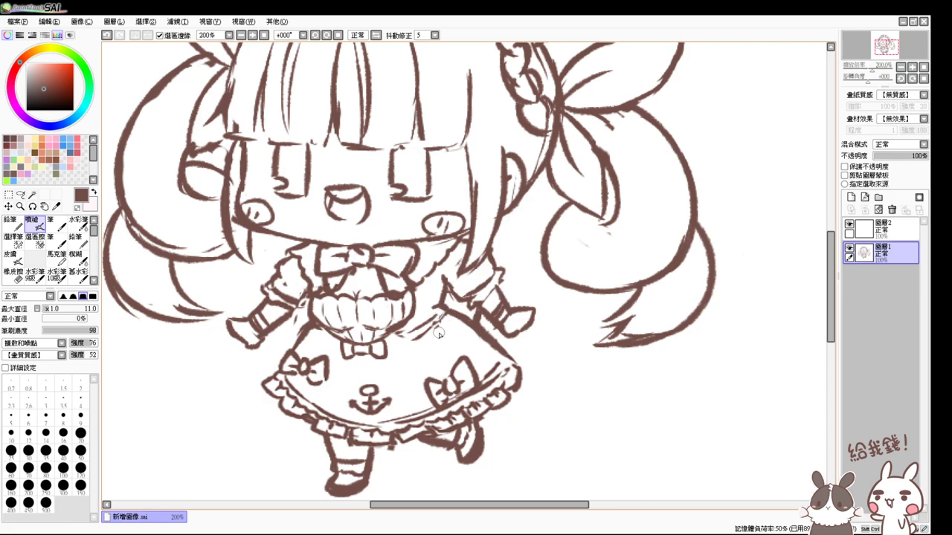
pyautogui.click(265, 35)
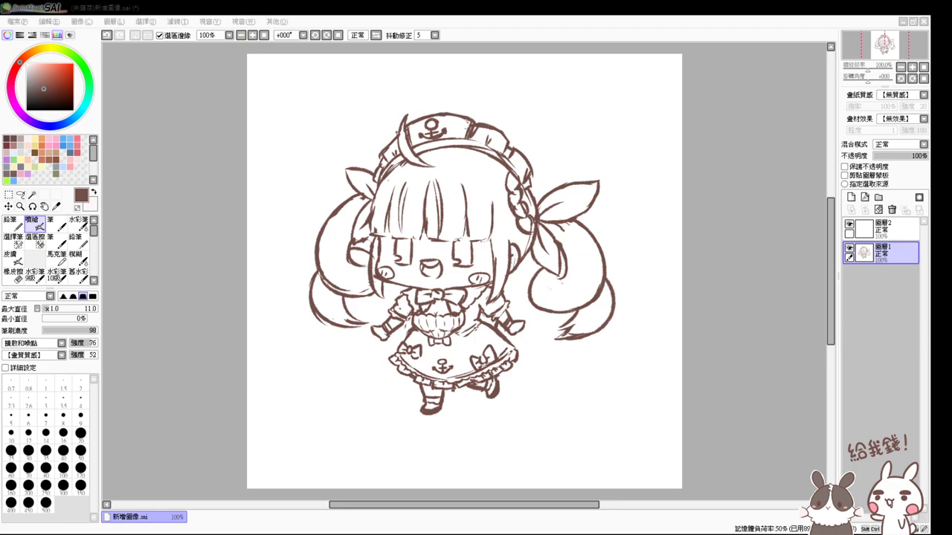
# - Draw curved left and right skirt edges below each sleeve, undoing and retrying strokes
pyautogui.scroll(2, 630, 336)
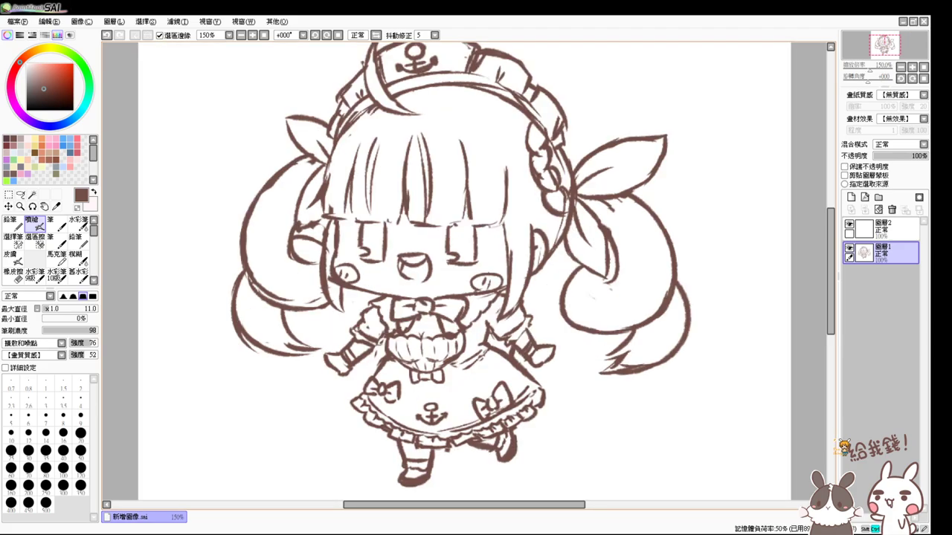
pyautogui.moveTo(630, 336); pyautogui.dragTo(647, 286)
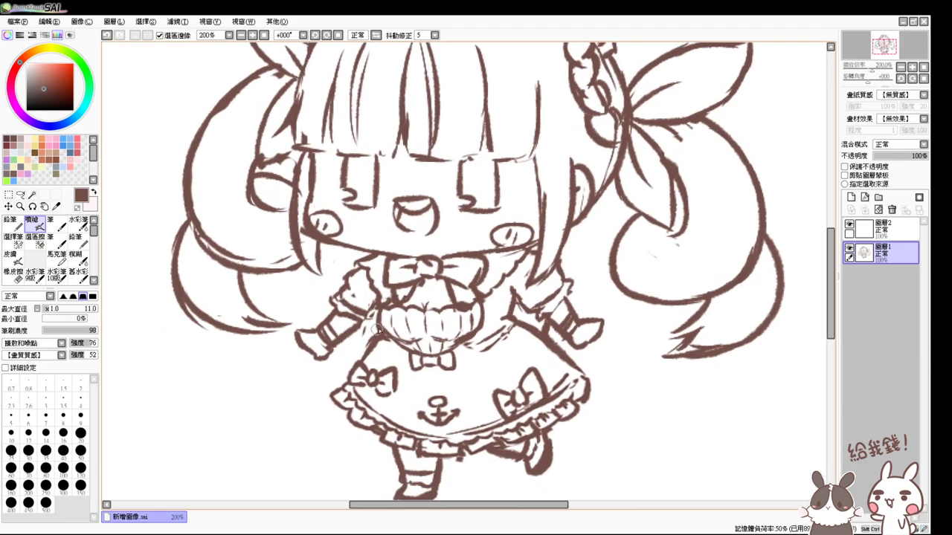
pyautogui.moveTo(376, 328)
pyautogui.mouseDown()
pyautogui.moveTo(353, 354)
pyautogui.moveTo(314, 372)
pyautogui.mouseUp()
pyautogui.hotkey('ctrl', 'z')
pyautogui.moveTo(377, 325)
pyautogui.mouseDown()
pyautogui.moveTo(318, 371)
pyautogui.moveTo(331, 387)
pyautogui.moveTo(344, 381)
pyautogui.mouseUp()
pyautogui.moveTo(577, 340)
pyautogui.mouseDown()
pyautogui.moveTo(614, 364)
pyautogui.moveTo(584, 396)
pyautogui.mouseUp()
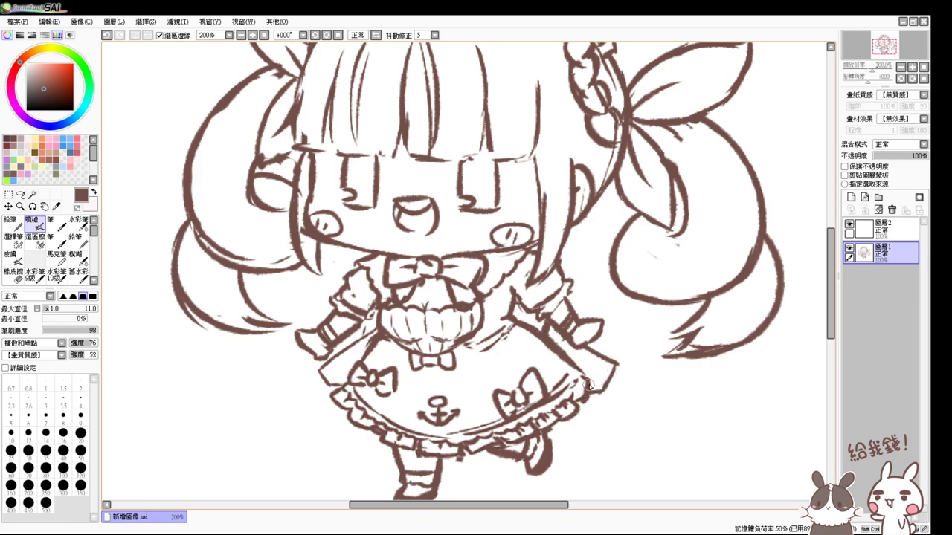
pyautogui.hotkey('ctrl', 'z')
pyautogui.hotkey('ctrl', 'z')
pyautogui.hotkey('ctrl', 'z')
pyautogui.moveTo(578, 341); pyautogui.dragTo(623, 385)
pyautogui.hotkey('ctrl', 'z')
pyautogui.moveTo(577, 340)
pyautogui.mouseDown()
pyautogui.moveTo(620, 380)
pyautogui.moveTo(607, 392)
pyautogui.mouseUp()
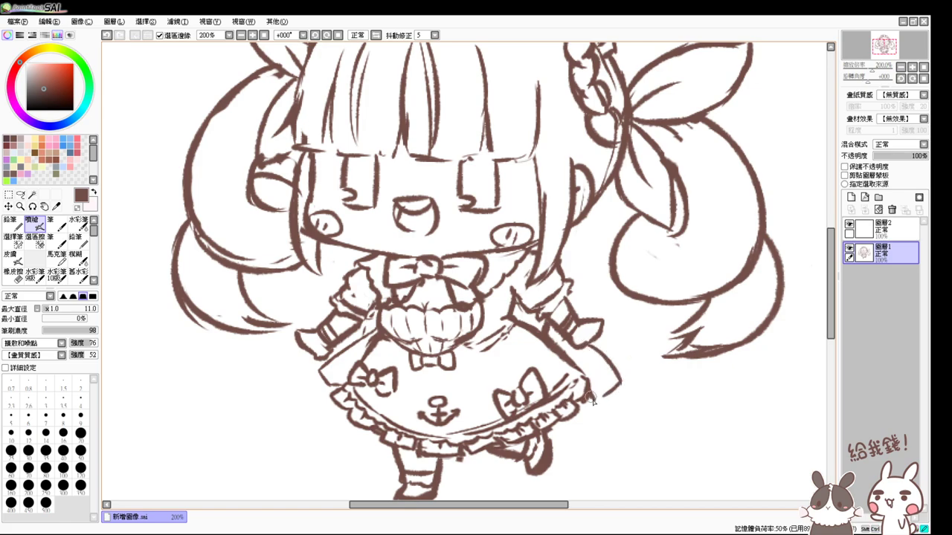
# - Extend the skirt's left edge downward with a short stroke
pyautogui.press('e')
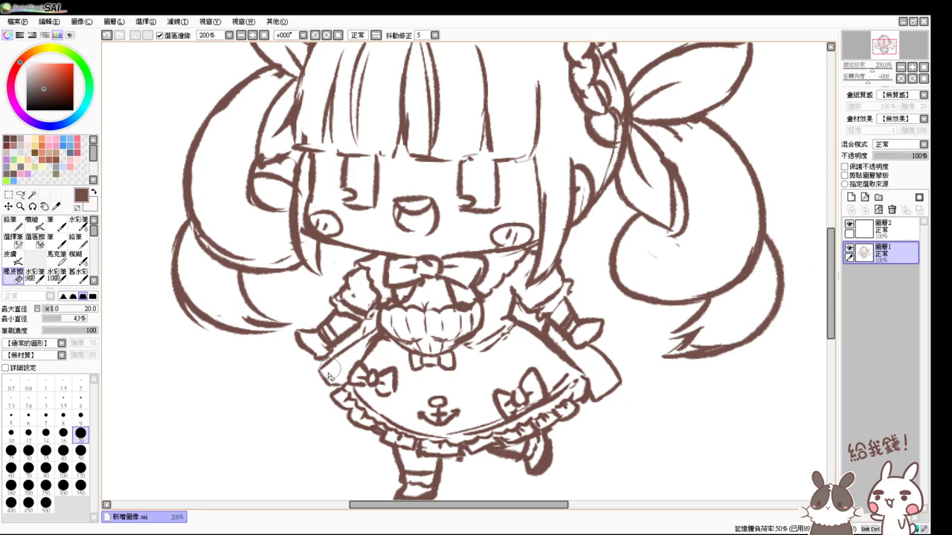
pyautogui.press('v')
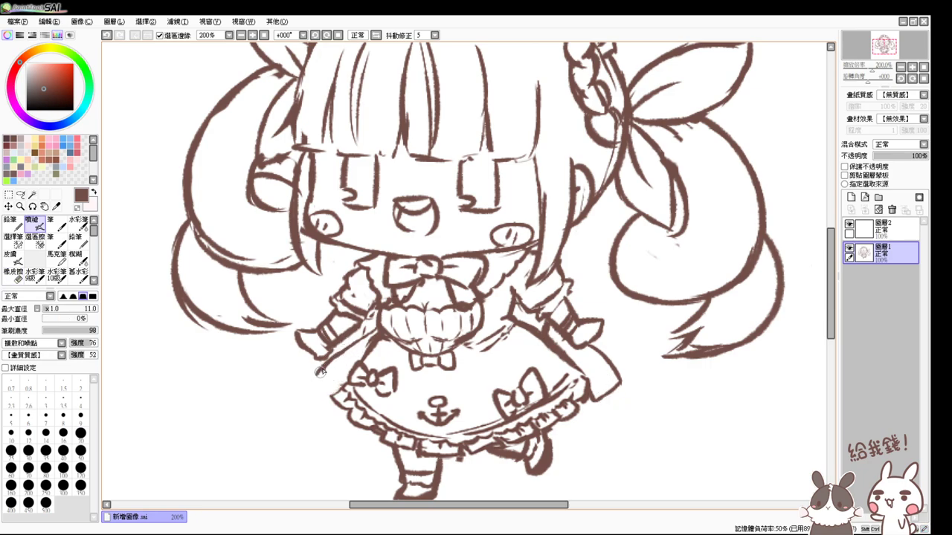
pyautogui.moveTo(320, 371); pyautogui.dragTo(337, 399)
pyautogui.hotkey('ctrl', 'z')
pyautogui.press('e')
pyautogui.press('v')
pyautogui.moveTo(321, 374); pyautogui.dragTo(345, 383)
pyautogui.press('e')
pyautogui.press('v')
# - Erase stray lines near the right sleeve and redraw its edge and cuff
pyautogui.moveTo(592, 379); pyautogui.dragTo(585, 423)
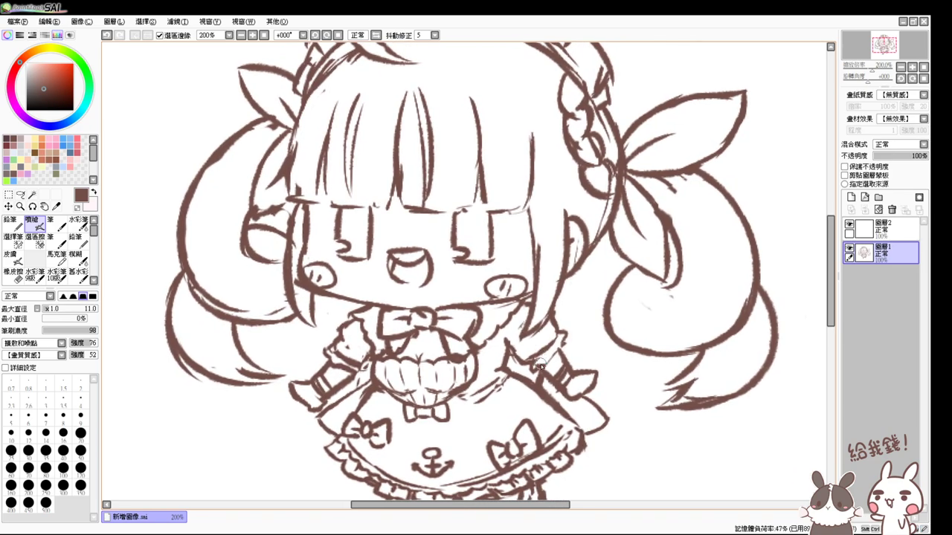
pyautogui.press('e')
pyautogui.moveTo(569, 320)
pyautogui.mouseDown()
pyautogui.moveTo(555, 347)
pyautogui.moveTo(531, 361)
pyautogui.moveTo(511, 348)
pyautogui.moveTo(516, 362)
pyautogui.moveTo(510, 347)
pyautogui.moveTo(533, 350)
pyautogui.moveTo(554, 322)
pyautogui.moveTo(527, 353)
pyautogui.moveTo(549, 348)
pyautogui.moveTo(552, 339)
pyautogui.moveTo(526, 361)
pyautogui.moveTo(538, 360)
pyautogui.moveTo(561, 325)
pyautogui.moveTo(561, 341)
pyautogui.moveTo(533, 362)
pyautogui.moveTo(559, 376)
pyautogui.mouseUp()
pyautogui.press('e')
pyautogui.press('e')
pyautogui.press('e')
pyautogui.moveTo(558, 342)
pyautogui.mouseDown()
pyautogui.moveTo(566, 369)
pyautogui.moveTo(556, 409)
pyautogui.moveTo(556, 386)
pyautogui.mouseUp()
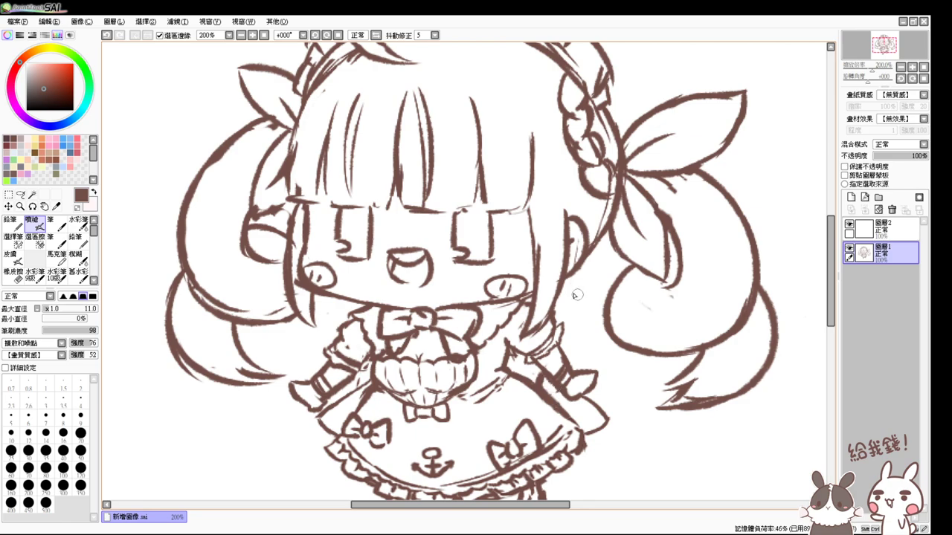
pyautogui.press('e')
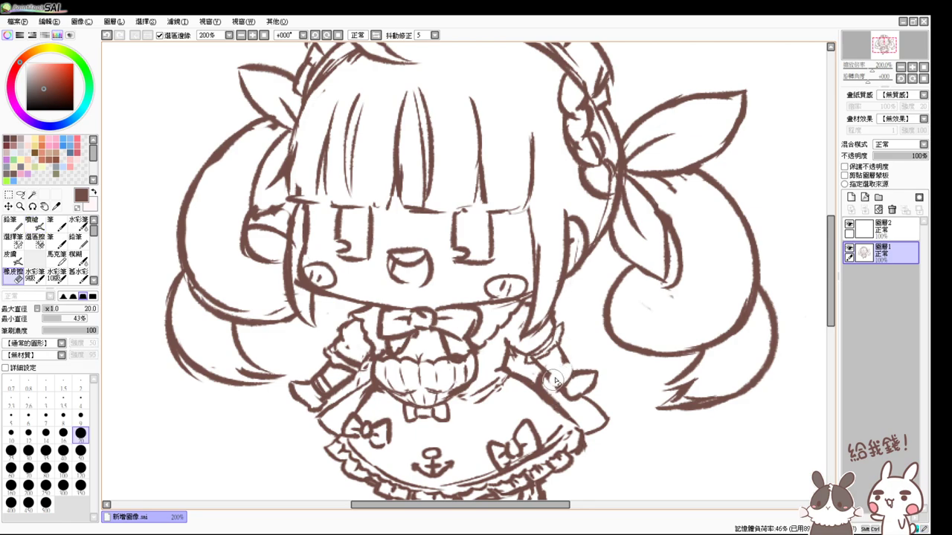
pyautogui.press('e')
pyautogui.moveTo(548, 376)
pyautogui.mouseDown()
pyautogui.moveTo(567, 361)
pyautogui.moveTo(571, 390)
pyautogui.moveTo(552, 384)
pyautogui.mouseUp()
# - Clean up the left sleeve cuff and add a short line on the bust's right side
pyautogui.press('e')
pyautogui.press('e')
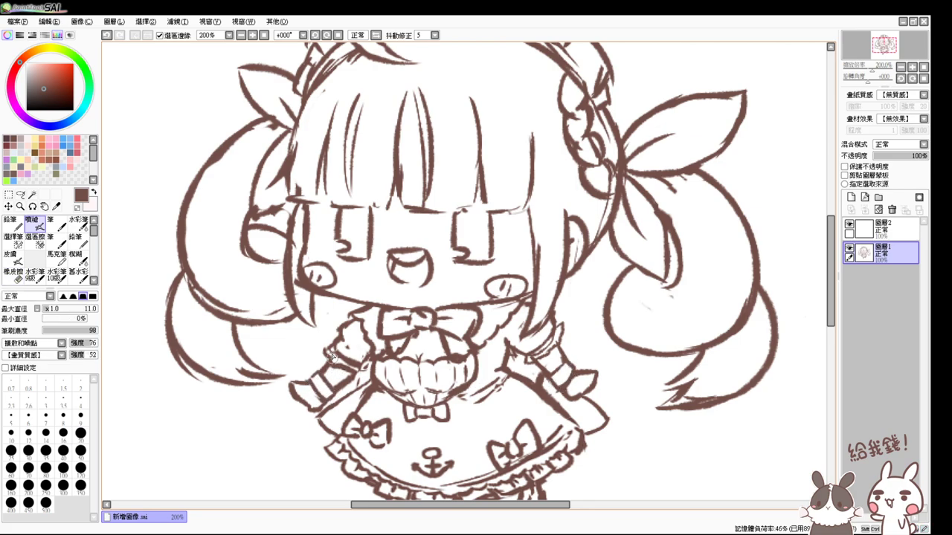
pyautogui.press('e')
pyautogui.moveTo(331, 350)
pyautogui.mouseDown()
pyautogui.moveTo(364, 365)
pyautogui.moveTo(334, 360)
pyautogui.moveTo(324, 369)
pyautogui.moveTo(366, 376)
pyautogui.moveTo(333, 341)
pyautogui.moveTo(365, 368)
pyautogui.moveTo(326, 347)
pyautogui.moveTo(364, 375)
pyautogui.mouseUp()
pyautogui.press('e')
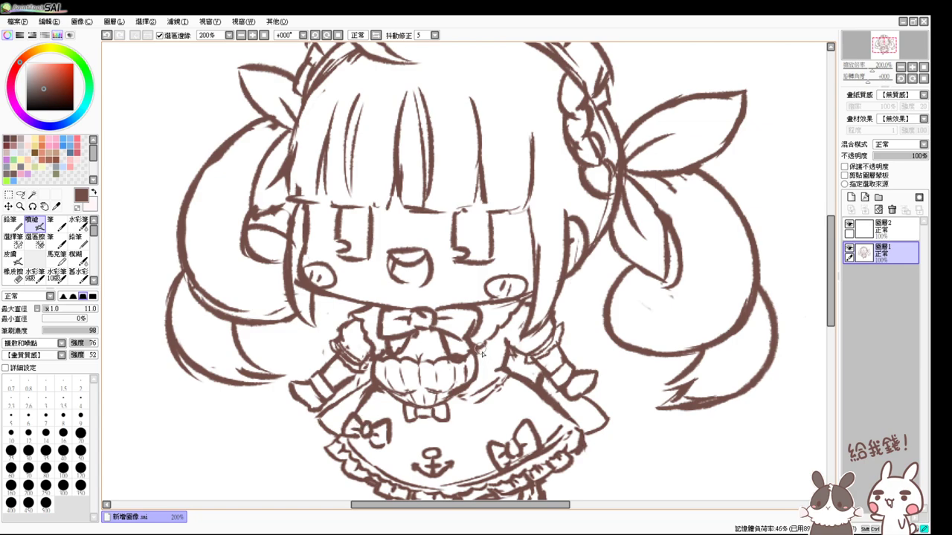
pyautogui.moveTo(481, 346); pyautogui.dragTo(481, 375)
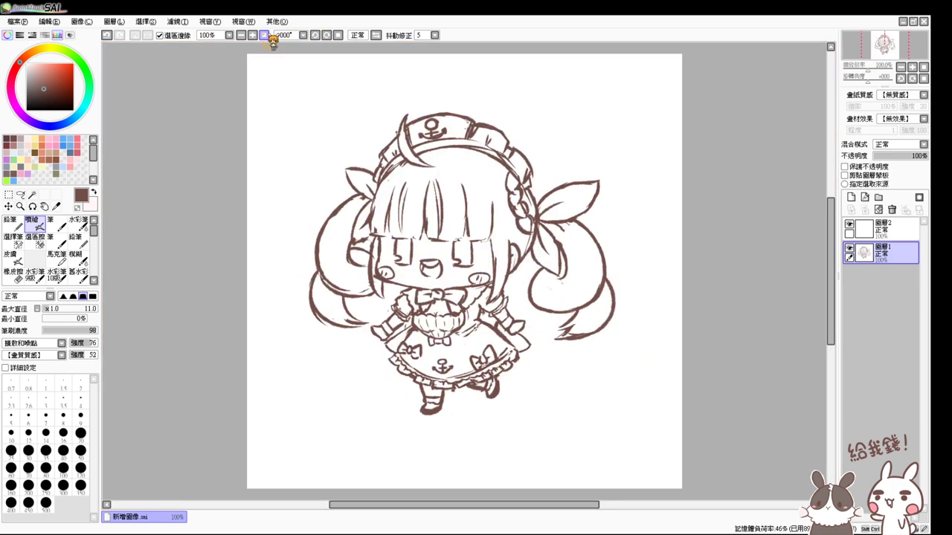
# - Lasso the right-hand arm and rotate it slightly upward with Ctrl+T
pyautogui.click(265, 35)
pyautogui.scroll(1, 276, 94)
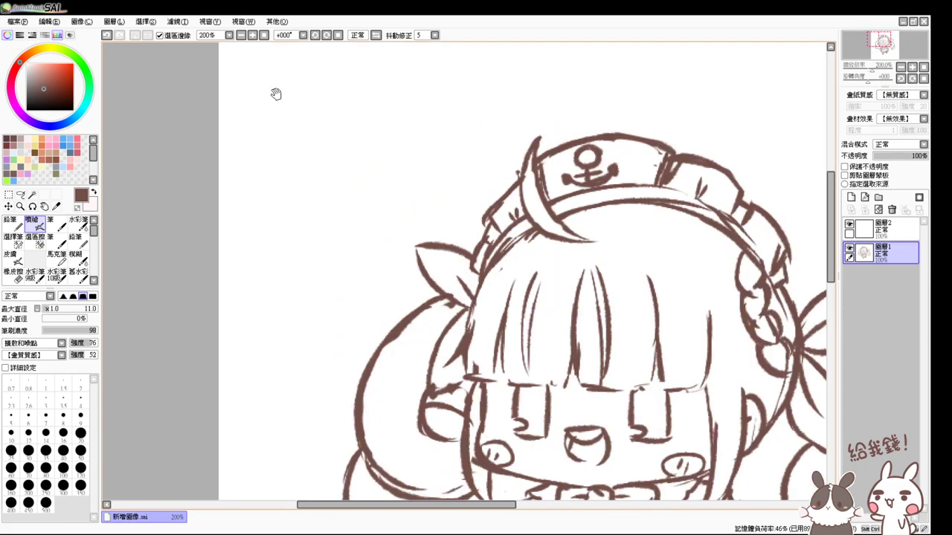
pyautogui.moveTo(711, 418); pyautogui.dragTo(376, 187)
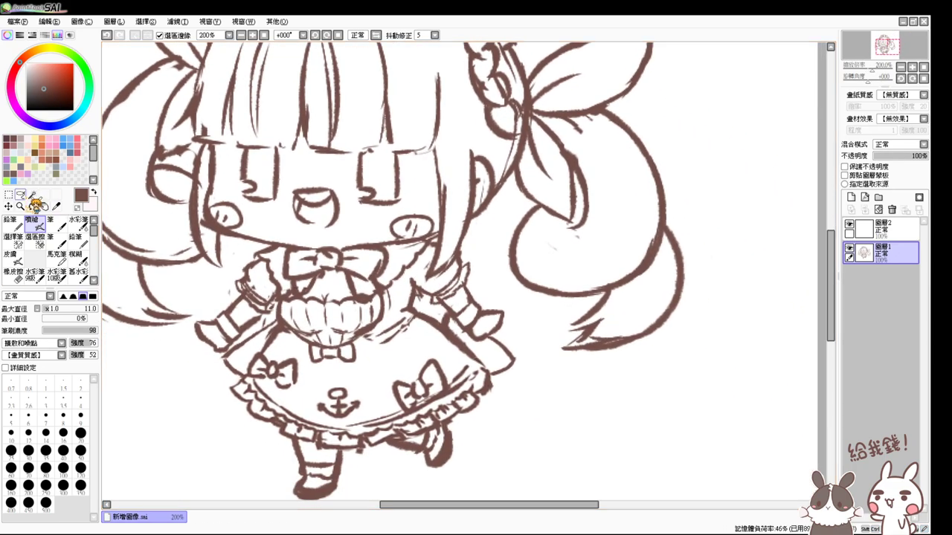
pyautogui.click(20, 195)
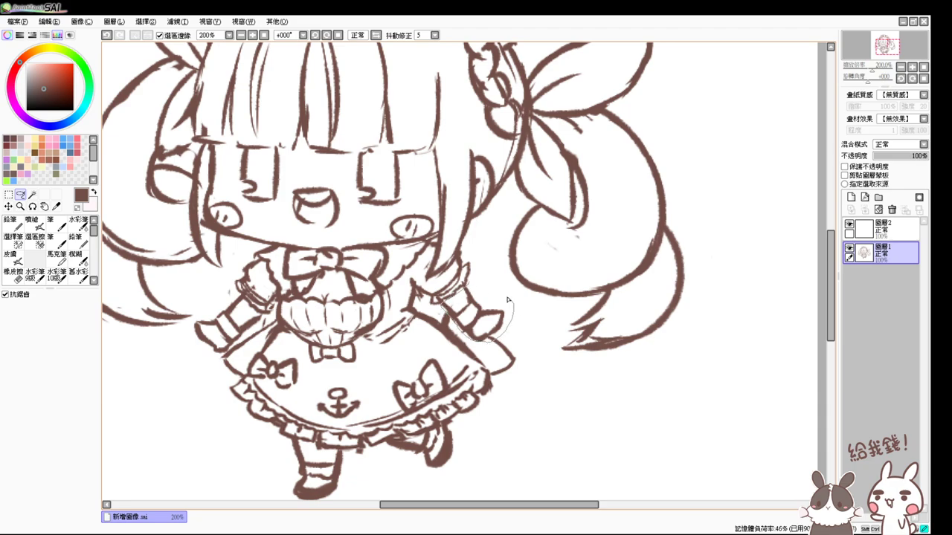
pyautogui.moveTo(508, 299); pyautogui.dragTo(446, 289)
pyautogui.hotkey('ctrl', 't')
pyautogui.moveTo(536, 348); pyautogui.dragTo(496, 318)
pyautogui.moveTo(538, 340); pyautogui.dragTo(511, 325)
pyautogui.press('Return')
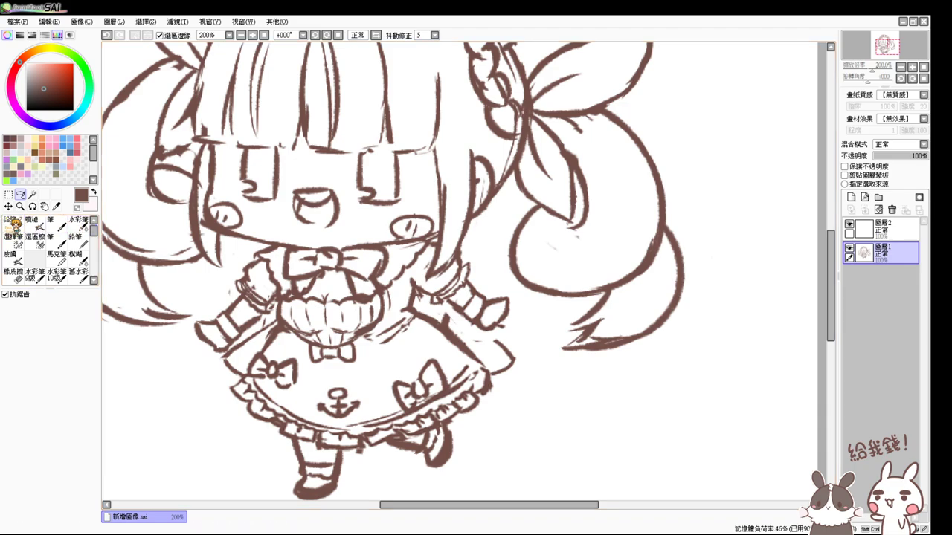
# - Retrace the lower arm outline near the hand and erase overlapping sleeve lines
pyautogui.click(33, 223)
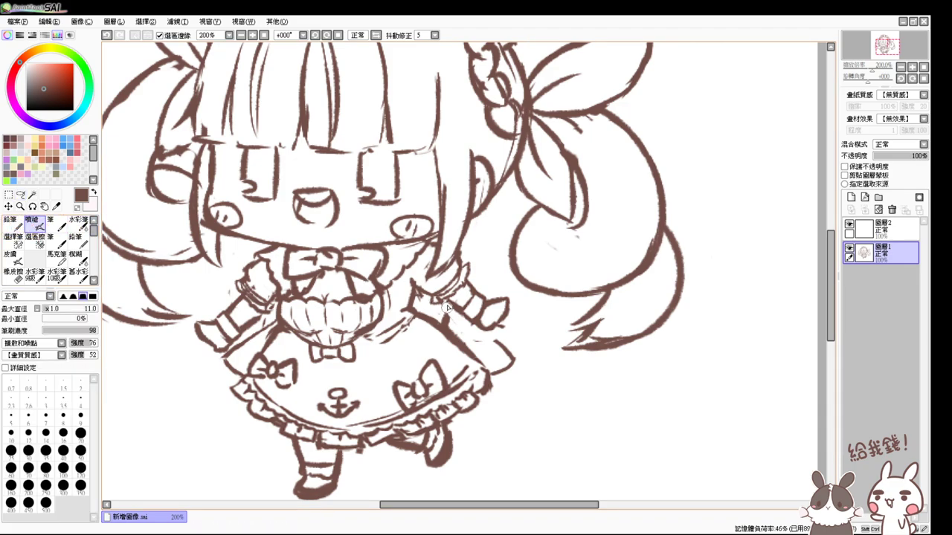
pyautogui.moveTo(494, 342); pyautogui.dragTo(459, 319)
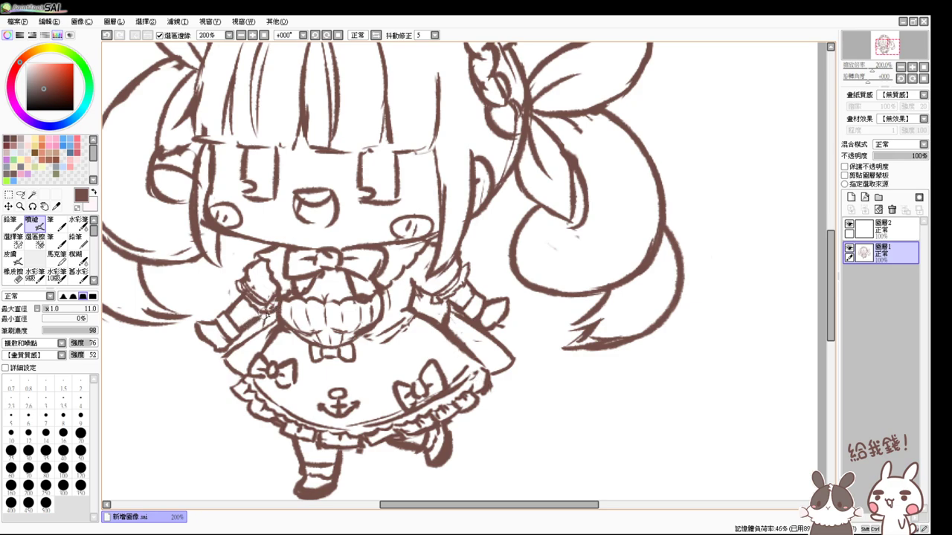
pyautogui.press('e')
pyautogui.moveTo(262, 288)
pyautogui.mouseDown()
pyautogui.moveTo(275, 301)
pyautogui.moveTo(245, 282)
pyautogui.moveTo(272, 299)
pyautogui.moveTo(276, 289)
pyautogui.mouseUp()
pyautogui.press('v')
pyautogui.press('e')
pyautogui.press('v')
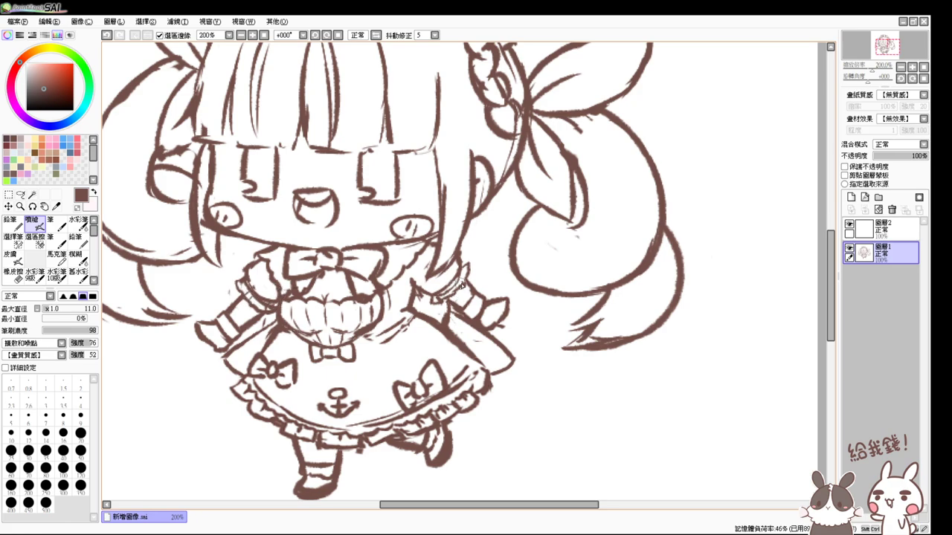
# - Erase the old right sleeve lines and stray frill strokes on the skirt's right edge
pyautogui.press('e')
pyautogui.moveTo(462, 285)
pyautogui.mouseDown()
pyautogui.moveTo(455, 277)
pyautogui.moveTo(443, 298)
pyautogui.moveTo(461, 269)
pyautogui.moveTo(467, 277)
pyautogui.moveTo(446, 295)
pyautogui.moveTo(451, 285)
pyautogui.mouseUp()
pyautogui.press('v')
pyautogui.press('e')
pyautogui.moveTo(485, 381)
pyautogui.mouseDown()
pyautogui.moveTo(476, 398)
pyautogui.moveTo(480, 380)
pyautogui.moveTo(494, 379)
pyautogui.moveTo(476, 400)
pyautogui.moveTo(482, 385)
pyautogui.mouseUp()
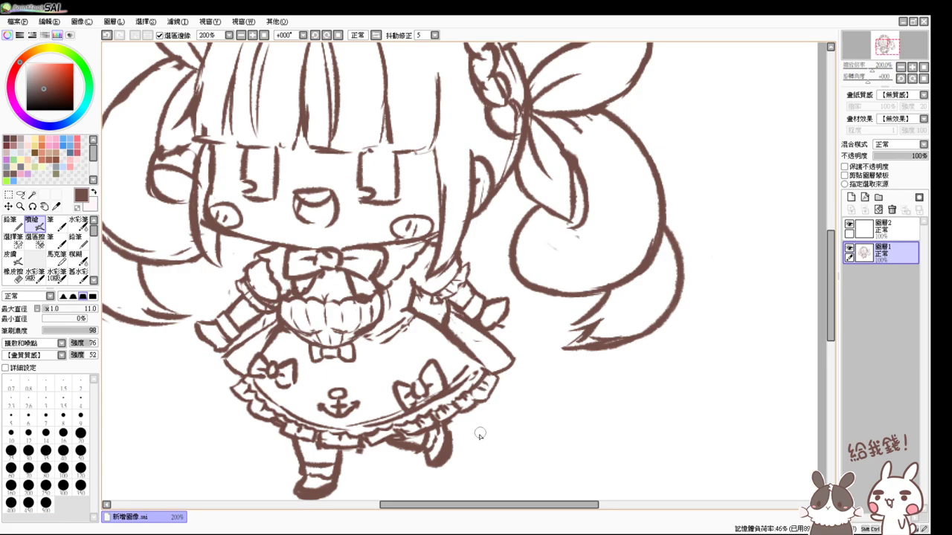
pyautogui.moveTo(534, 195); pyautogui.dragTo(589, 235)
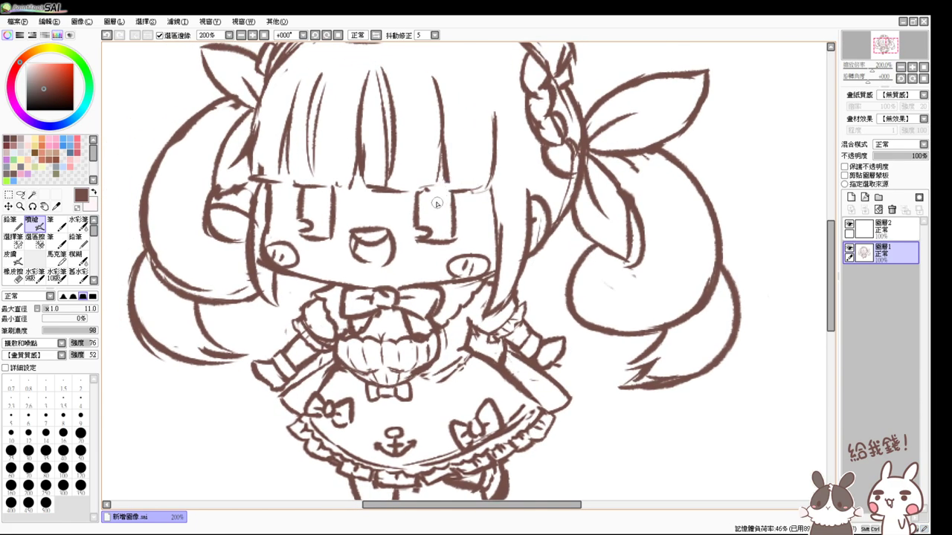
# - Extend the line under the bangs and attempt the left eye's outline, undoing the tries
pyautogui.moveTo(427, 189); pyautogui.dragTo(437, 192)
pyautogui.moveTo(294, 185); pyautogui.dragTo(334, 195)
pyautogui.hotkey('ctrl', 'z')
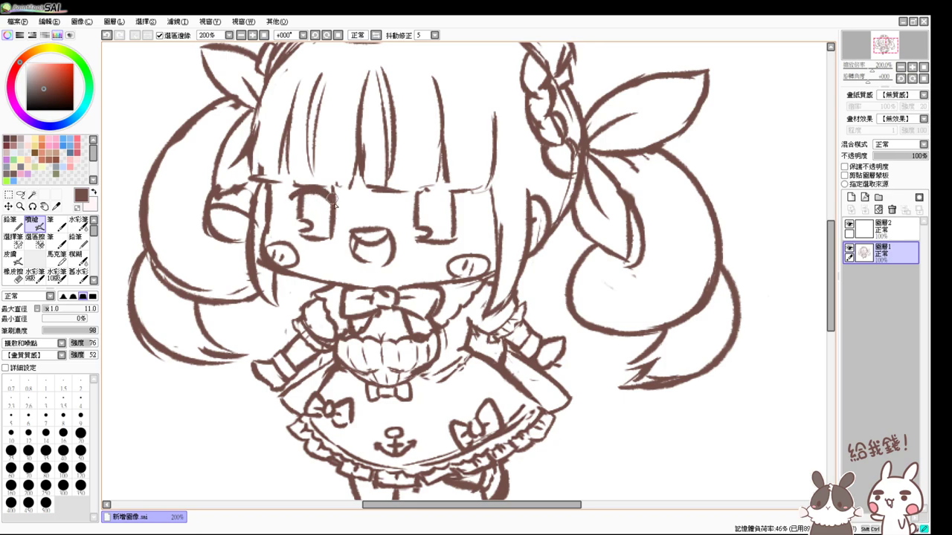
pyautogui.moveTo(299, 190); pyautogui.dragTo(287, 220)
pyautogui.hotkey('ctrl', 'z')
# - Draw the right eye's upper lid and side stroke, undoing and retrying strokes
pyautogui.hotkey('ctrl', 'z')
pyautogui.moveTo(412, 193)
pyautogui.mouseDown()
pyautogui.moveTo(436, 195)
pyautogui.moveTo(448, 212)
pyautogui.moveTo(437, 195)
pyautogui.moveTo(465, 224)
pyautogui.mouseUp()
pyautogui.hotkey('ctrl', 'z')
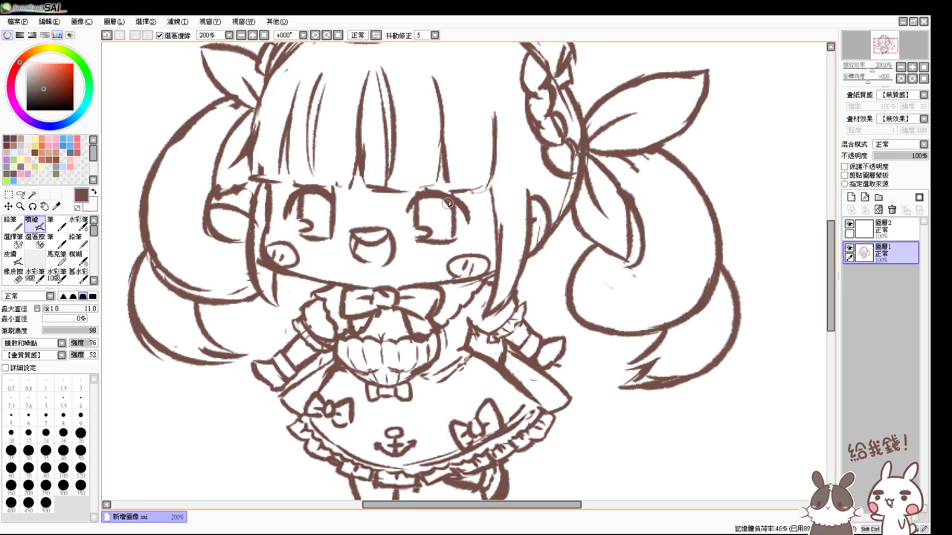
pyautogui.hotkey('ctrl', 'z')
pyautogui.moveTo(447, 194); pyautogui.dragTo(451, 223)
# - Erase a stray mark near the left eye and thicken the right eye's upper lid
pyautogui.press('e')
pyautogui.moveTo(293, 216); pyautogui.dragTo(287, 202)
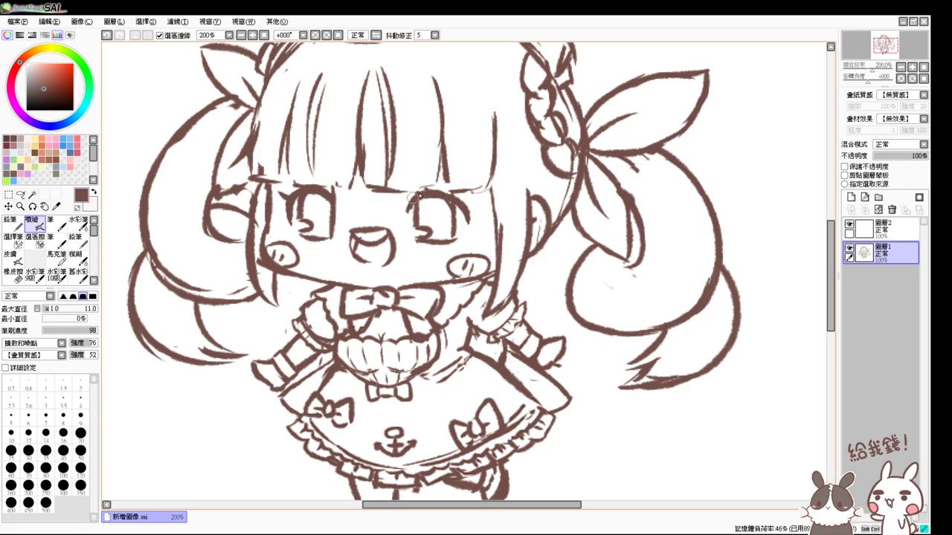
pyautogui.moveTo(414, 195); pyautogui.dragTo(455, 191)
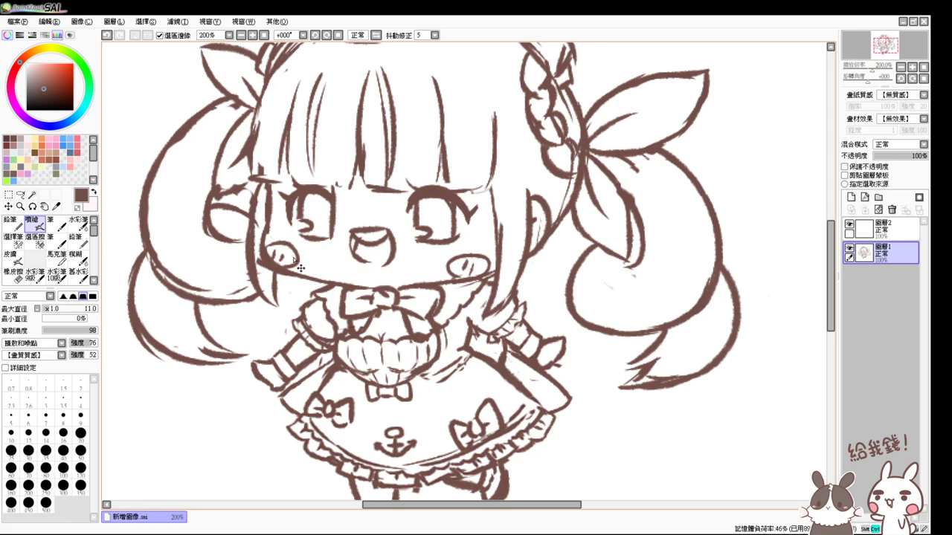
# - Thicken the outlines of both eyes, darkening the right eye's lower outline and upper lid
pyautogui.scroll(2, 300, 268)
pyautogui.moveTo(326, 210); pyautogui.dragTo(329, 143)
pyautogui.press('e')
pyautogui.press('e')
pyautogui.press('e')
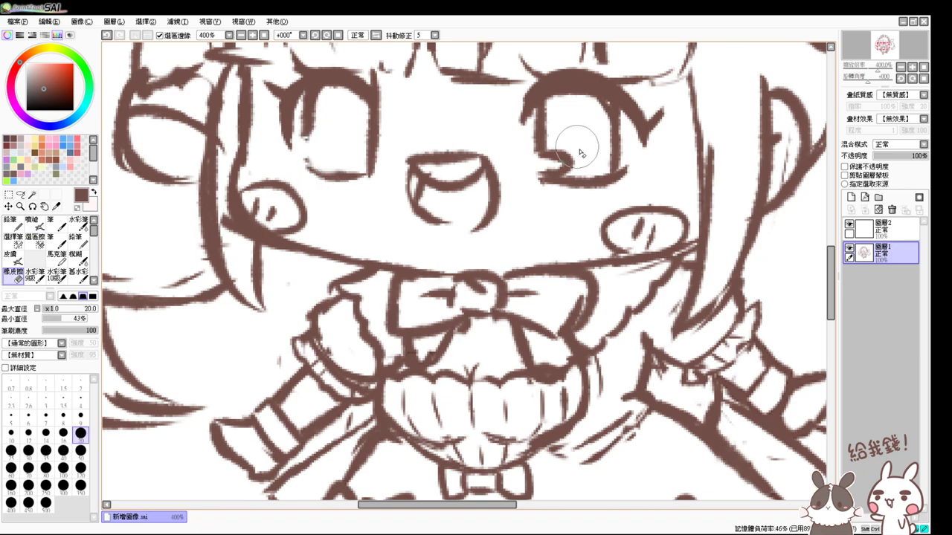
pyautogui.press('e')
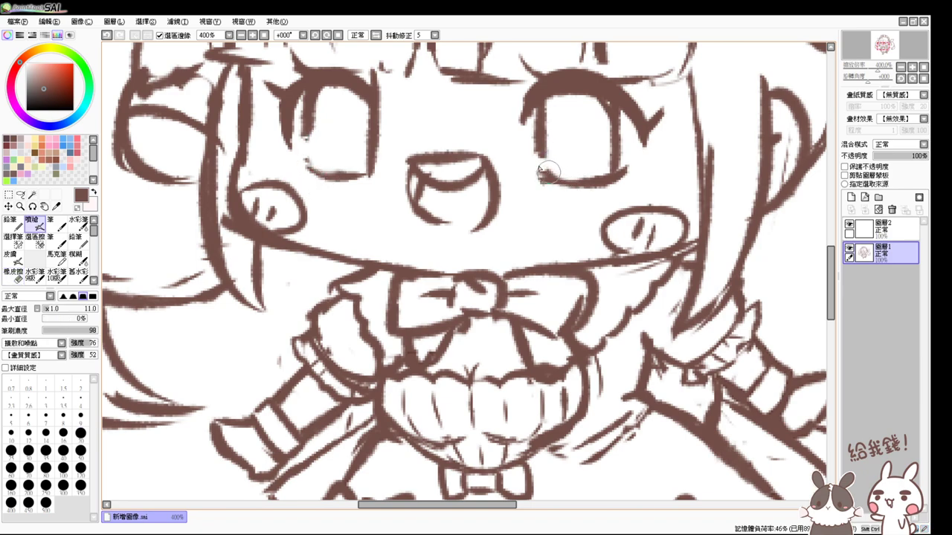
pyautogui.moveTo(308, 159)
pyautogui.mouseDown()
pyautogui.moveTo(311, 115)
pyautogui.moveTo(320, 153)
pyautogui.moveTo(304, 137)
pyautogui.moveTo(322, 150)
pyautogui.moveTo(312, 125)
pyautogui.moveTo(329, 159)
pyautogui.mouseUp()
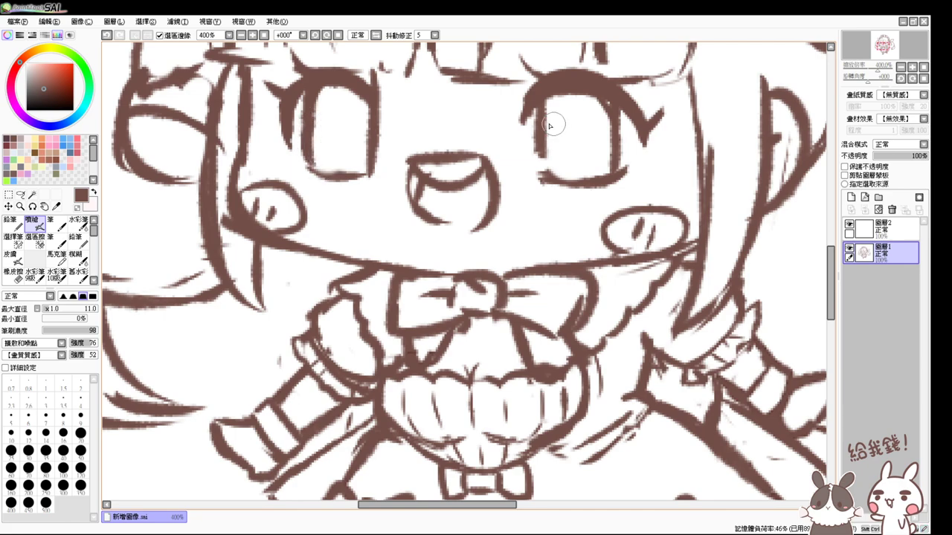
pyautogui.moveTo(549, 125)
pyautogui.mouseDown()
pyautogui.moveTo(550, 98)
pyautogui.moveTo(544, 167)
pyautogui.moveTo(542, 131)
pyautogui.moveTo(557, 179)
pyautogui.moveTo(542, 160)
pyautogui.mouseUp()
pyautogui.moveTo(292, 141)
pyautogui.mouseDown()
pyautogui.moveTo(287, 156)
pyautogui.moveTo(305, 176)
pyautogui.moveTo(299, 167)
pyautogui.mouseUp()
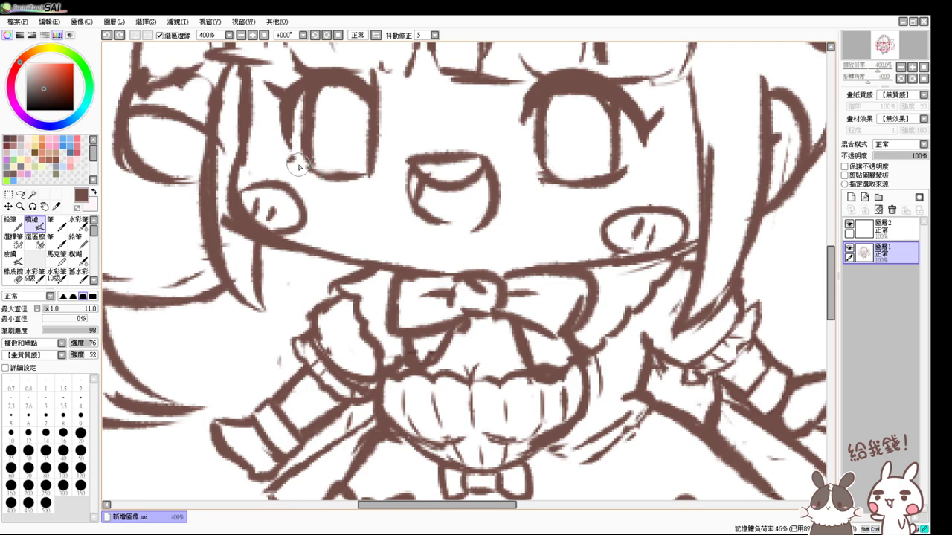
pyautogui.moveTo(658, 189)
pyautogui.mouseDown()
pyautogui.moveTo(635, 155)
pyautogui.moveTo(638, 164)
pyautogui.mouseUp()
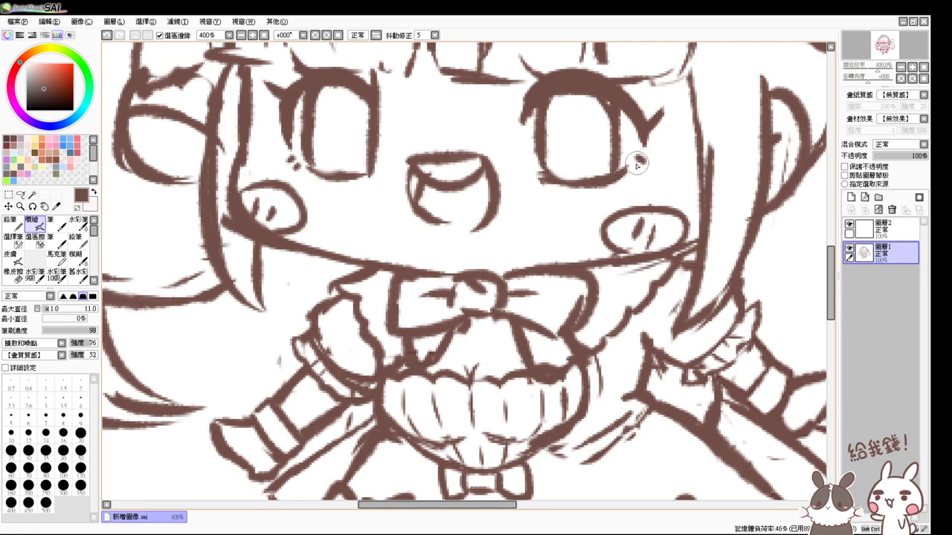
pyautogui.scroll(3, 518, 185)
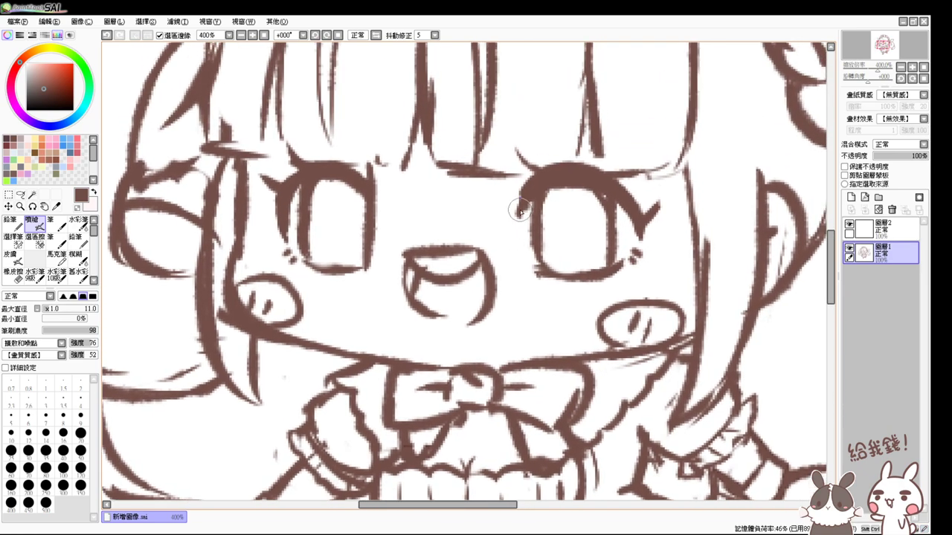
pyautogui.moveTo(520, 212)
pyautogui.mouseDown()
pyautogui.moveTo(574, 174)
pyautogui.moveTo(581, 189)
pyautogui.moveTo(560, 182)
pyautogui.moveTo(571, 171)
pyautogui.moveTo(543, 193)
pyautogui.moveTo(554, 178)
pyautogui.moveTo(597, 185)
pyautogui.mouseUp()
# - Erase the left eye with a size-9 eraser and redraw it with an oval pupil
pyautogui.press('e')
pyautogui.click(81, 416)
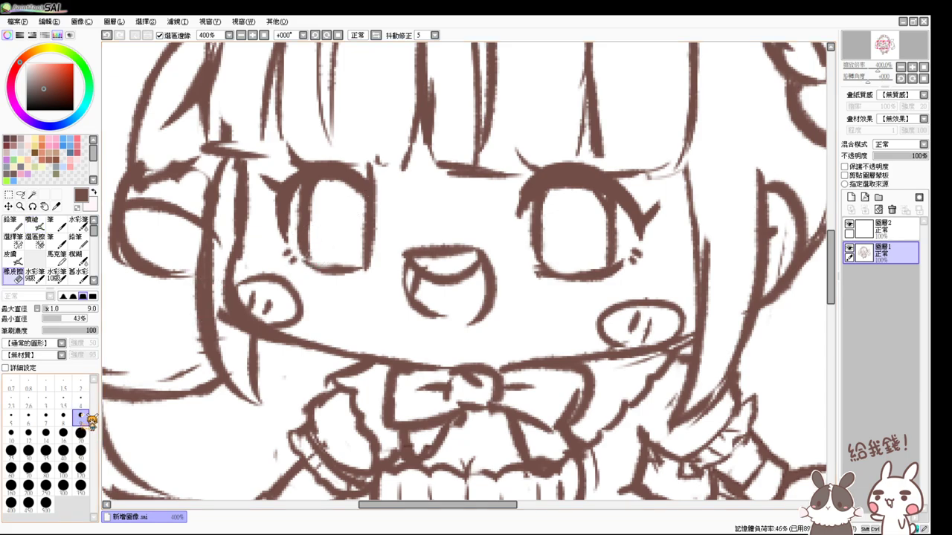
pyautogui.moveTo(312, 221)
pyautogui.mouseDown()
pyautogui.moveTo(297, 240)
pyautogui.moveTo(328, 248)
pyautogui.mouseUp()
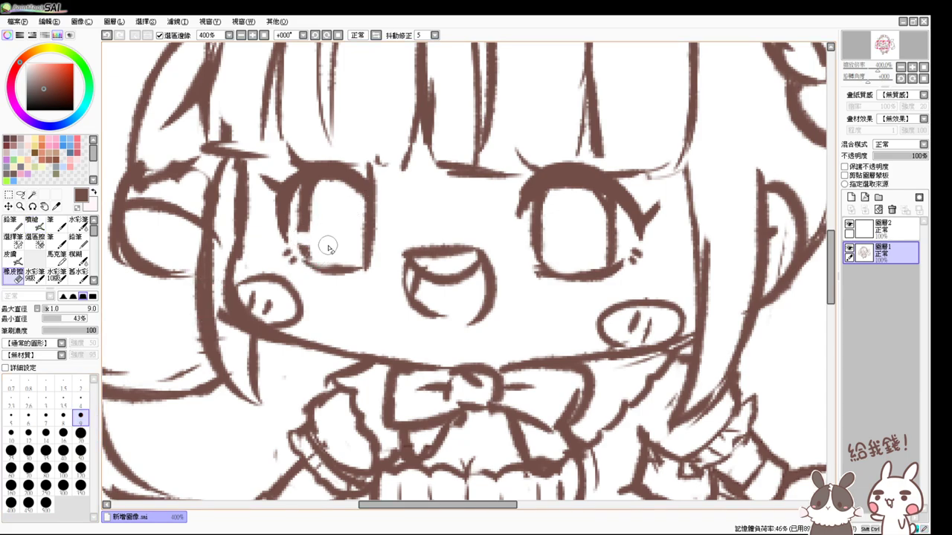
pyautogui.press('e')
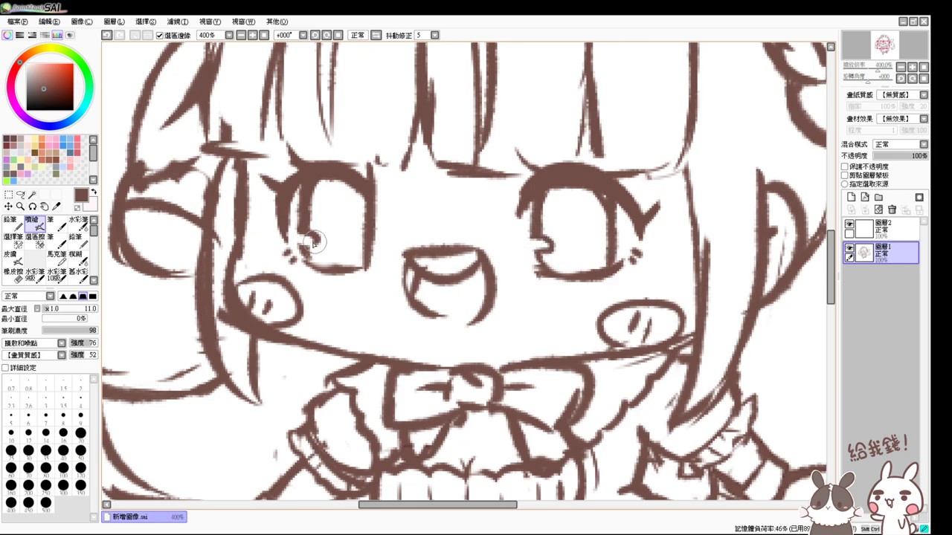
pyautogui.moveTo(314, 242)
pyautogui.mouseDown()
pyautogui.moveTo(343, 235)
pyautogui.moveTo(336, 208)
pyautogui.mouseUp()
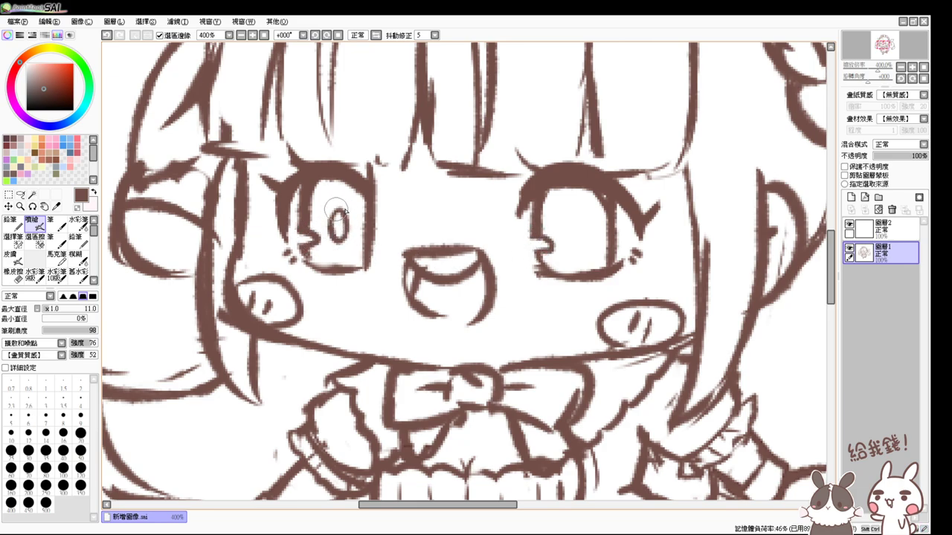
pyautogui.click(265, 36)
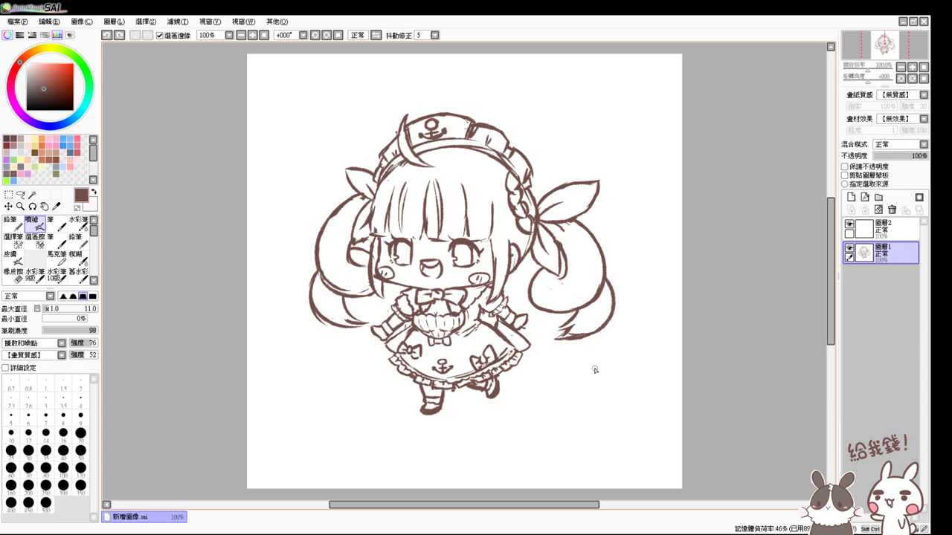
# - Zoom in and erase the dark stray stroke beneath the skirt
pyautogui.scroll(5, 580, 320)
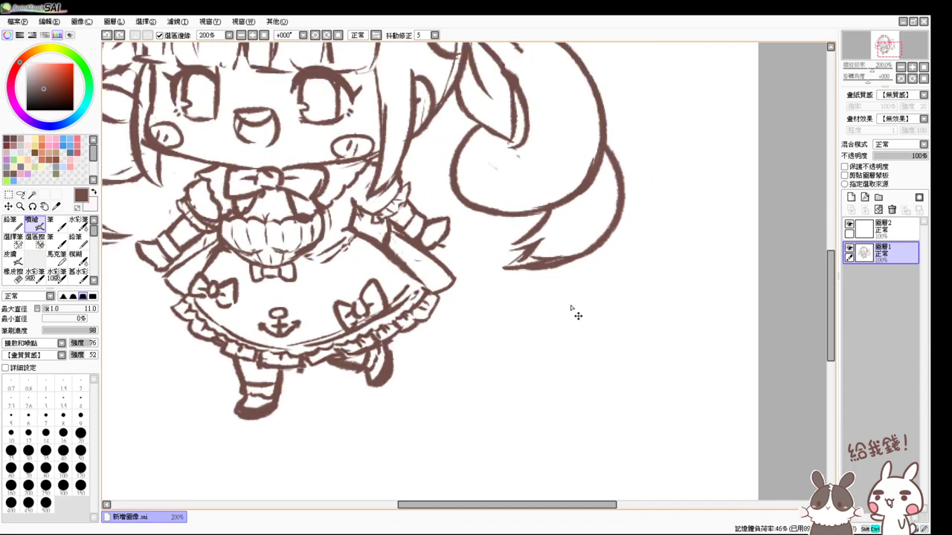
pyautogui.moveTo(514, 283); pyautogui.dragTo(722, 214)
pyautogui.press('e')
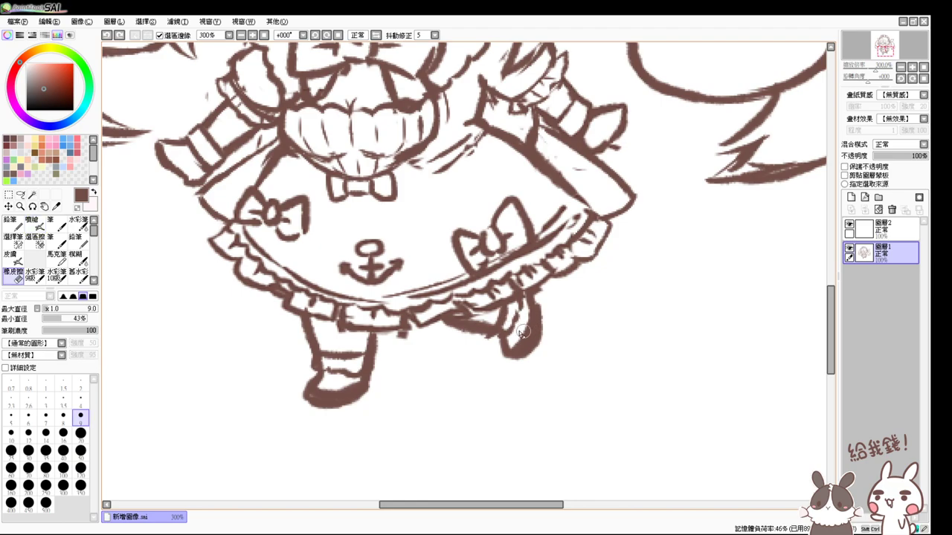
pyautogui.moveTo(484, 326)
pyautogui.mouseDown()
pyautogui.moveTo(446, 324)
pyautogui.moveTo(472, 334)
pyautogui.mouseUp()
pyautogui.press('v')
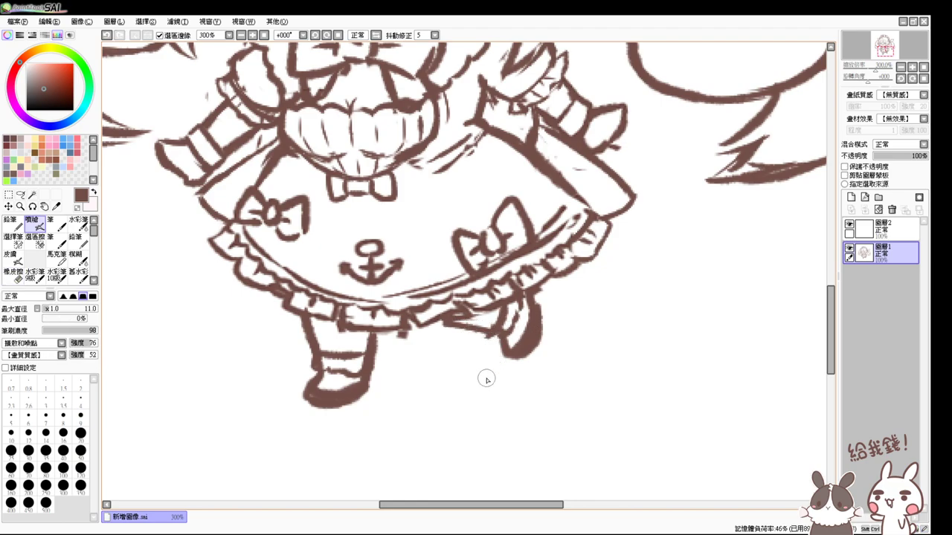
# - Touch up the lines around the ear, alternating eraser and brush, then view the whole drawing
pyautogui.moveTo(486, 380); pyautogui.dragTo(491, 417)
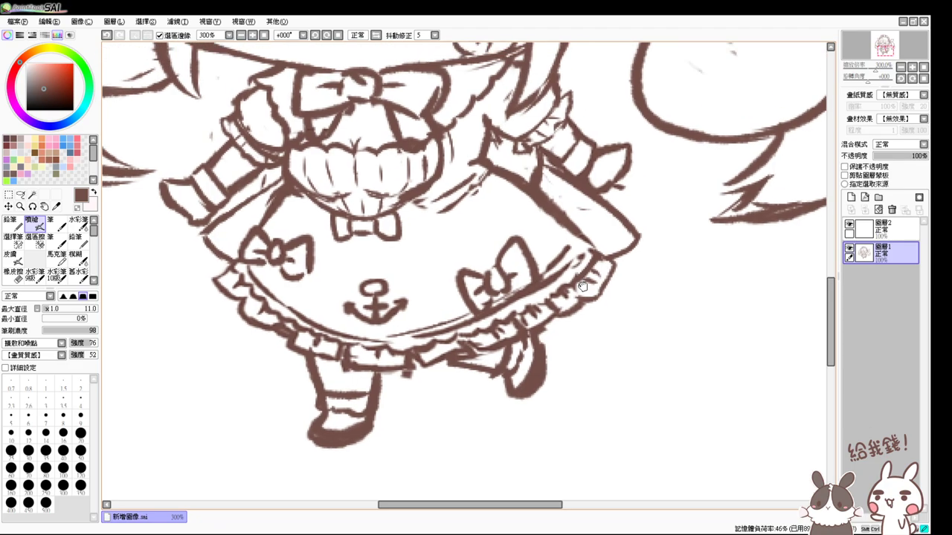
pyautogui.moveTo(580, 90); pyautogui.dragTo(590, 279)
pyautogui.moveTo(588, 231); pyautogui.dragTo(595, 264)
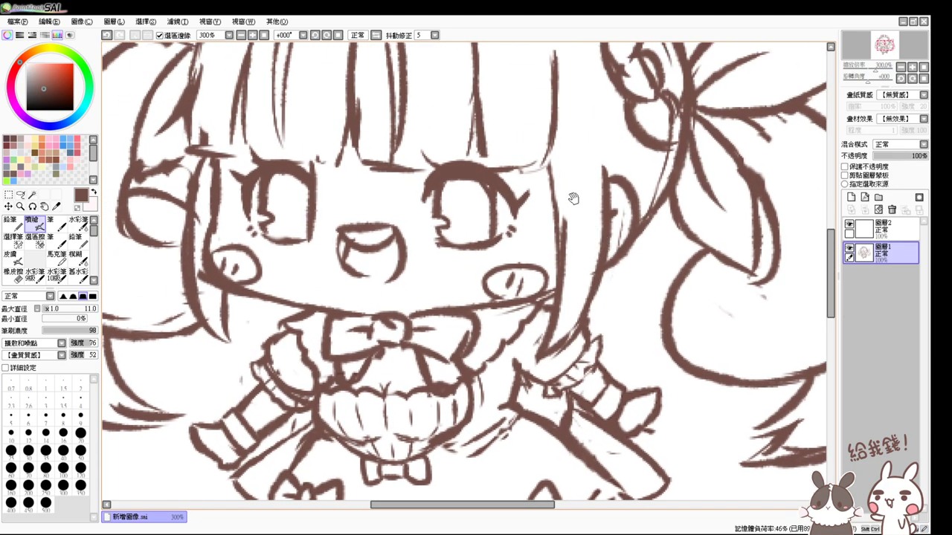
pyautogui.moveTo(575, 197)
pyautogui.mouseDown()
pyautogui.moveTo(603, 245)
pyautogui.moveTo(647, 238)
pyautogui.moveTo(651, 248)
pyautogui.moveTo(633, 257)
pyautogui.moveTo(663, 241)
pyautogui.mouseUp()
pyautogui.press('e')
pyautogui.press('e')
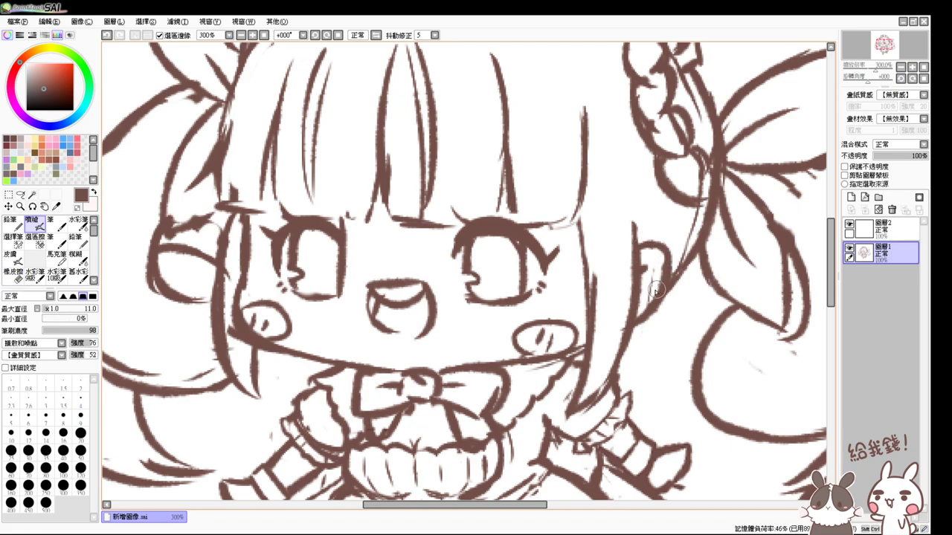
pyautogui.press('e')
pyautogui.press('e')
pyautogui.moveTo(252, 225); pyautogui.dragTo(324, 243)
pyautogui.press('e')
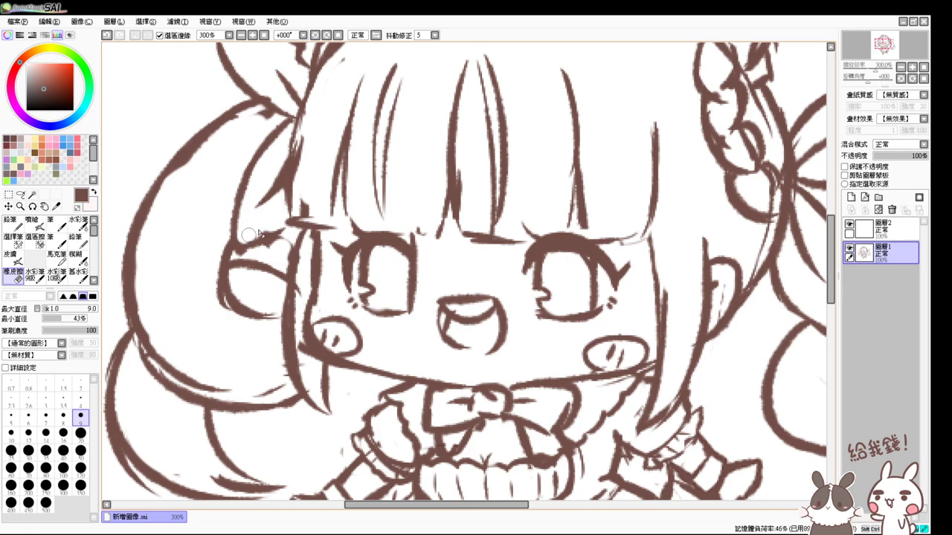
pyautogui.press('e')
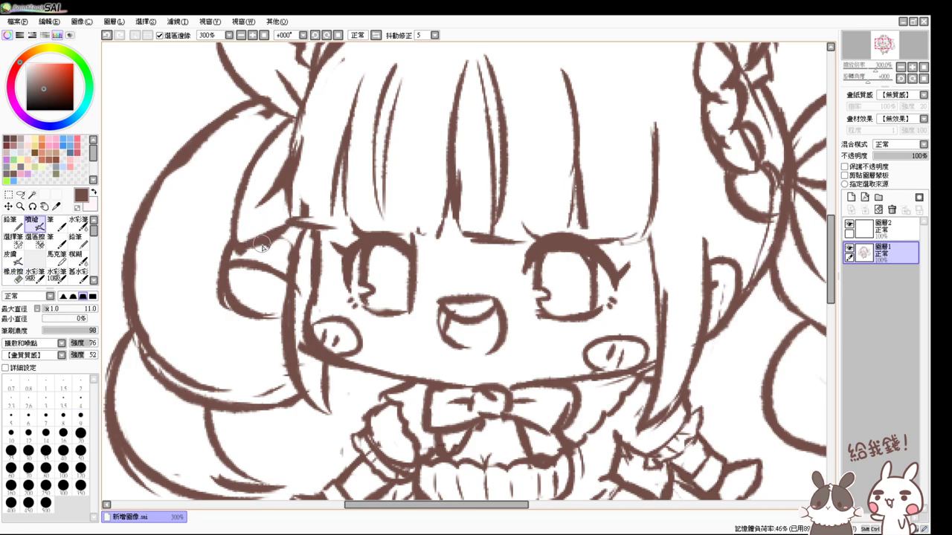
pyautogui.press('e')
pyautogui.press('e')
pyautogui.press('e')
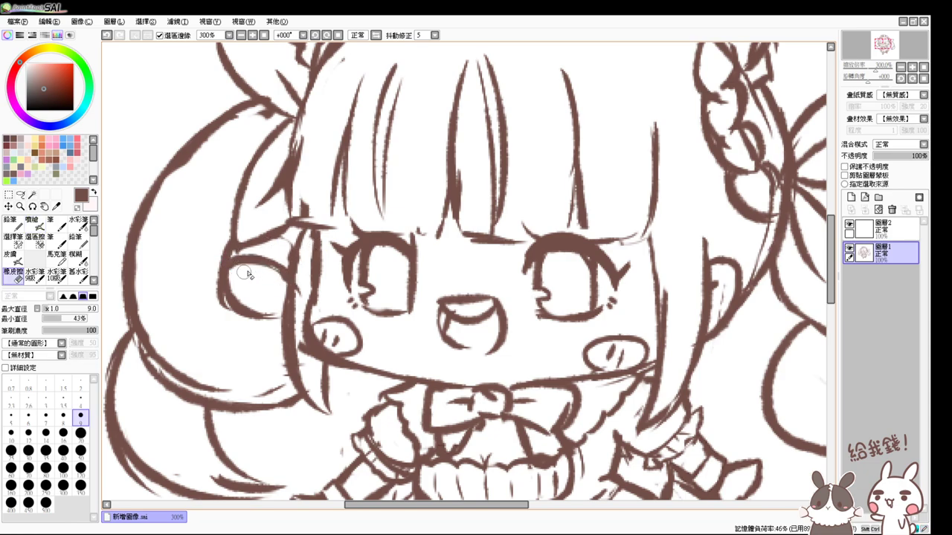
pyautogui.press('e')
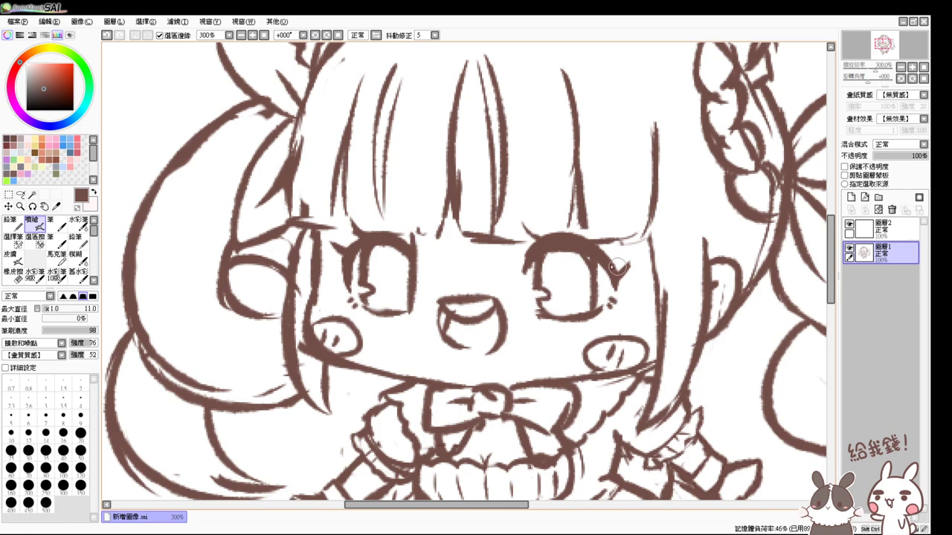
pyautogui.moveTo(602, 275); pyautogui.dragTo(569, 306)
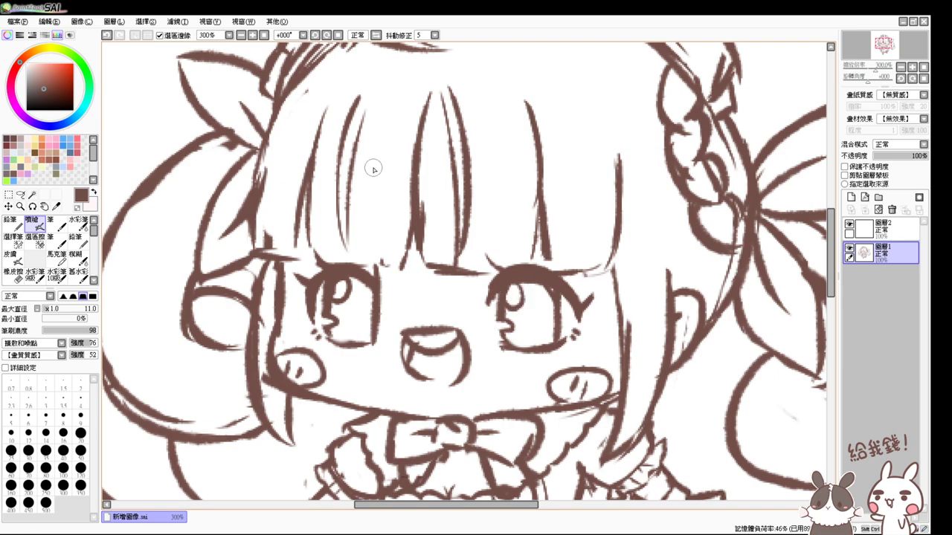
pyautogui.hotkey('ctrl', '0')
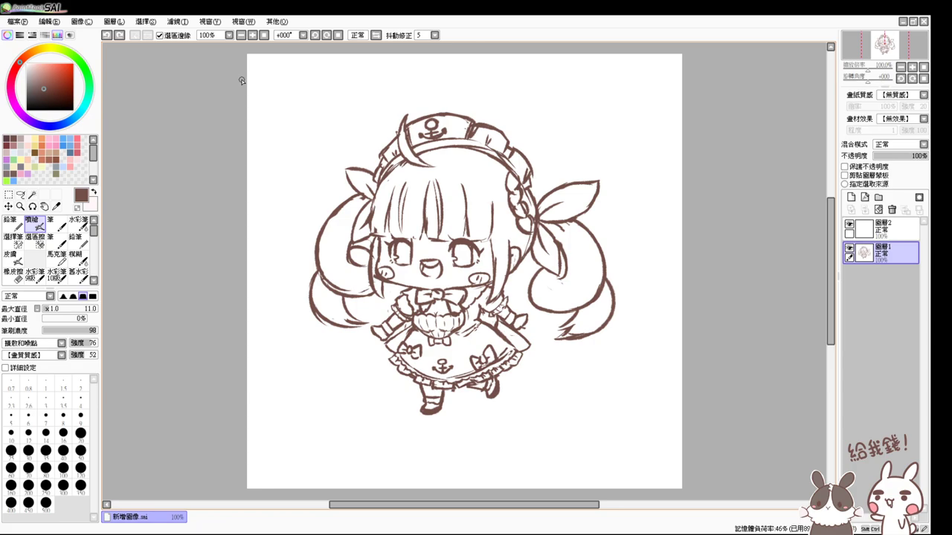
# - Zoom to the hat and ribbon and erase the stray marks beside the braid
pyautogui.moveTo(241, 80); pyautogui.dragTo(173, 90)
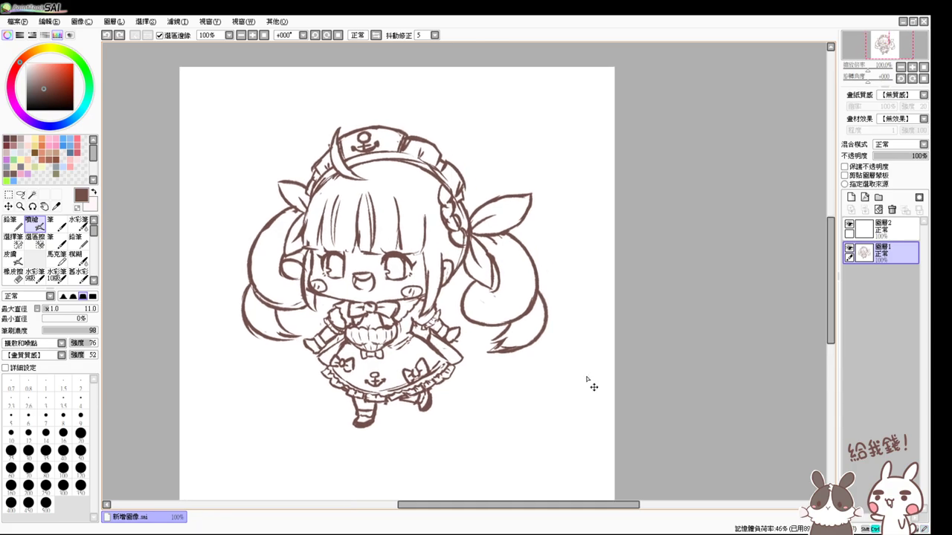
pyautogui.scroll(2, 586, 378)
pyautogui.moveTo(586, 378); pyautogui.dragTo(582, 439)
pyautogui.moveTo(497, 212); pyautogui.dragTo(522, 291)
pyautogui.press('e')
pyautogui.moveTo(388, 281); pyautogui.dragTo(390, 292)
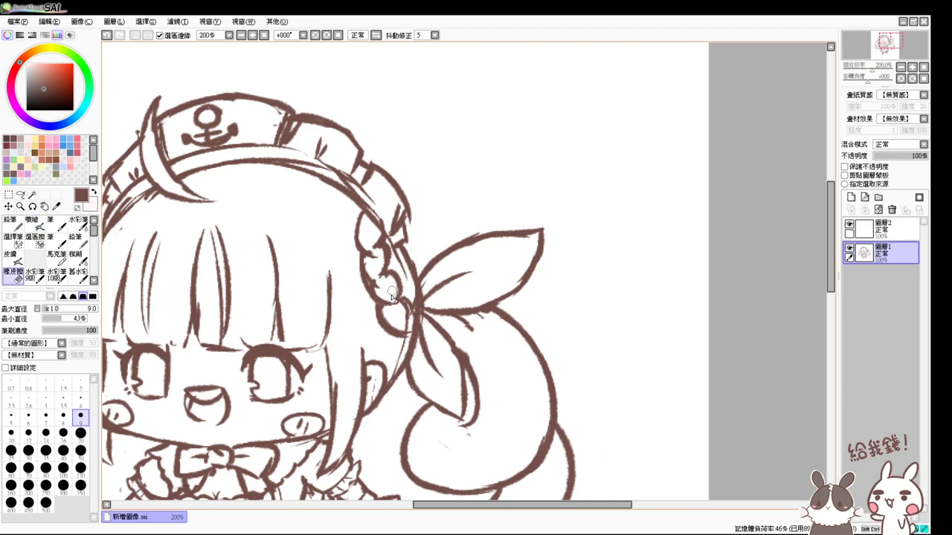
# - Darken a braid lobe and add a line down the twin tail below the bow
pyautogui.press('v')
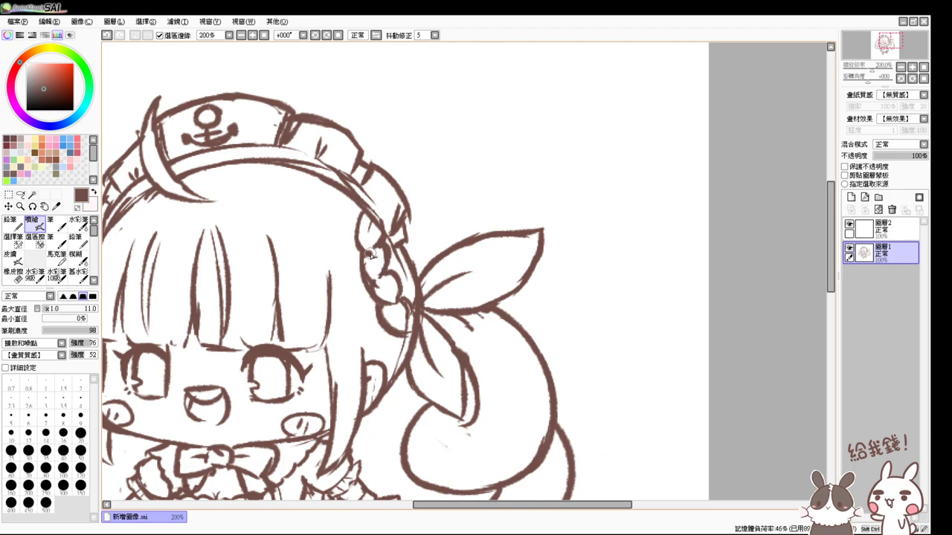
pyautogui.moveTo(382, 290); pyautogui.dragTo(404, 325)
pyautogui.moveTo(477, 315); pyautogui.dragTo(489, 347)
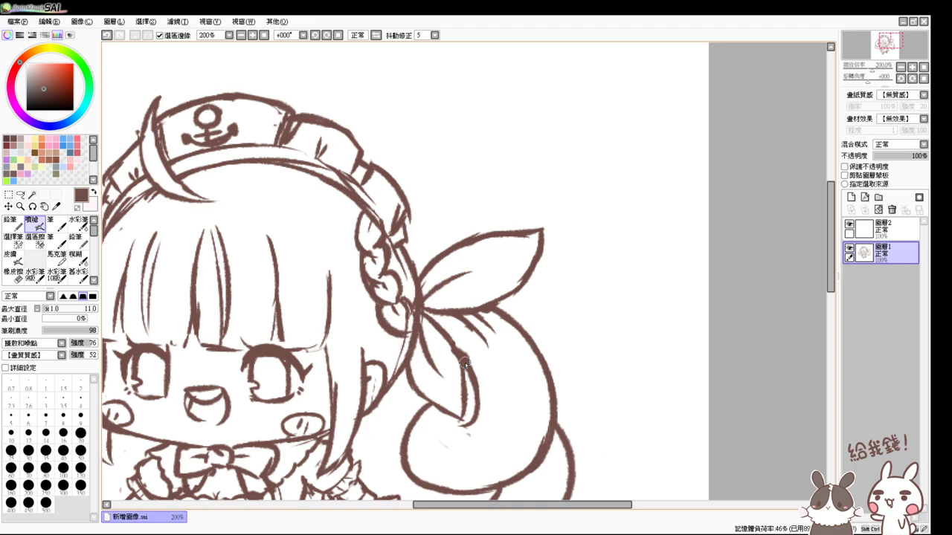
pyautogui.scroll(-2, 464, 365)
# - Erase the thick line end at the right edge of the skirt
pyautogui.scroll(2, 395, 230)
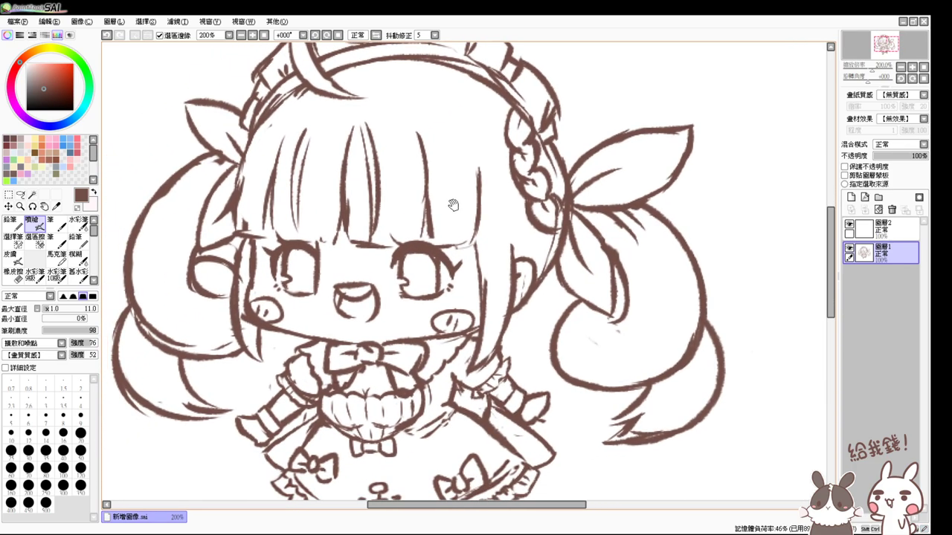
pyautogui.press('e')
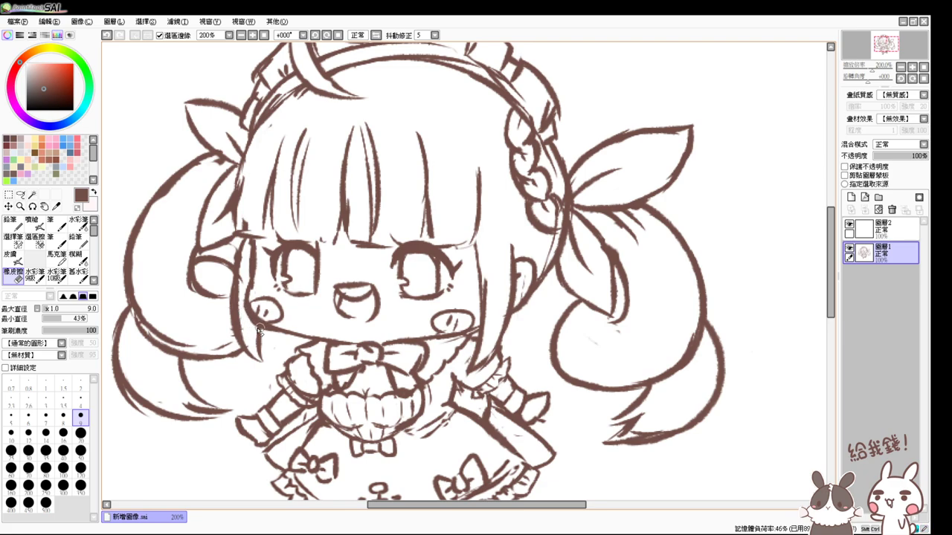
pyautogui.press('e')
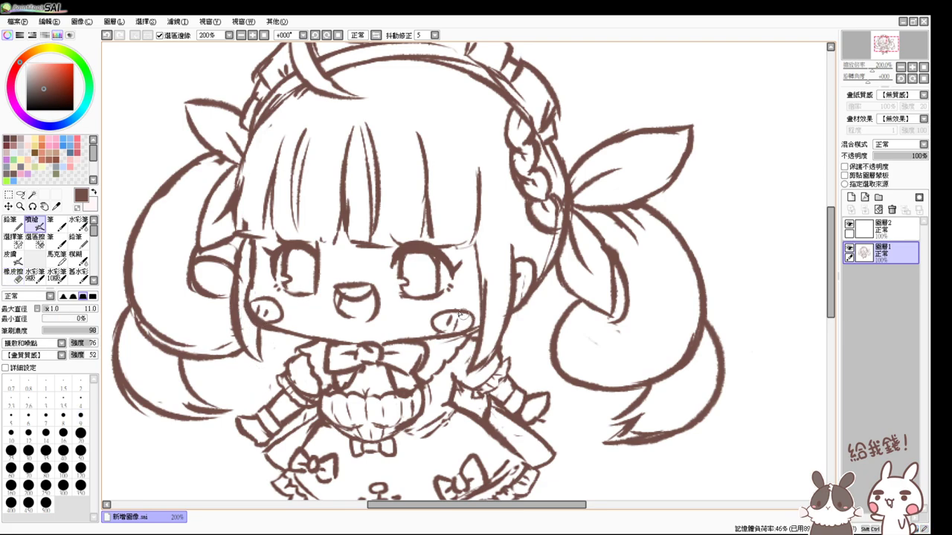
pyautogui.moveTo(706, 317); pyautogui.dragTo(669, 253)
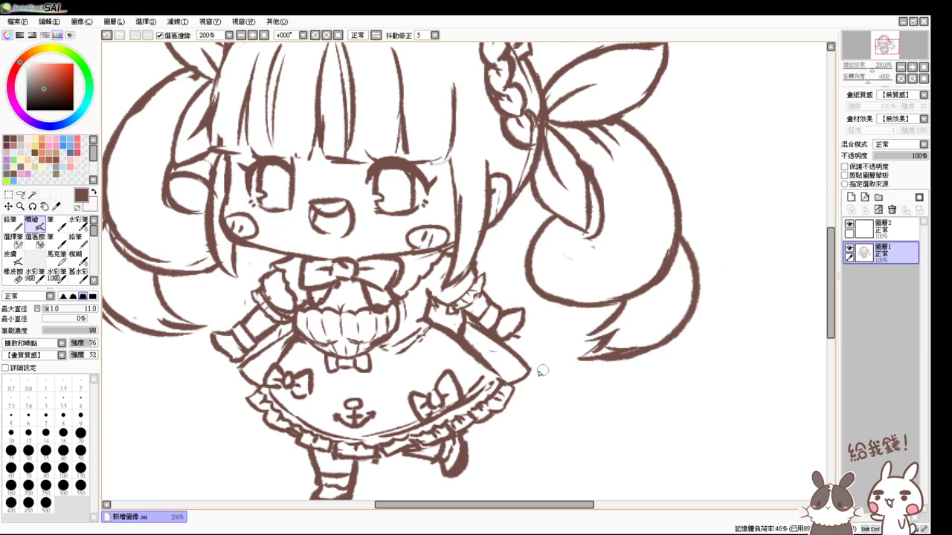
pyautogui.press('e')
pyautogui.moveTo(528, 375)
pyautogui.mouseDown()
pyautogui.moveTo(511, 346)
pyautogui.moveTo(524, 357)
pyautogui.moveTo(514, 381)
pyautogui.mouseUp()
pyautogui.press('v')
# - Clean up the collar bow's knot, alternating eraser and brush to remove stray lines
pyautogui.press('e')
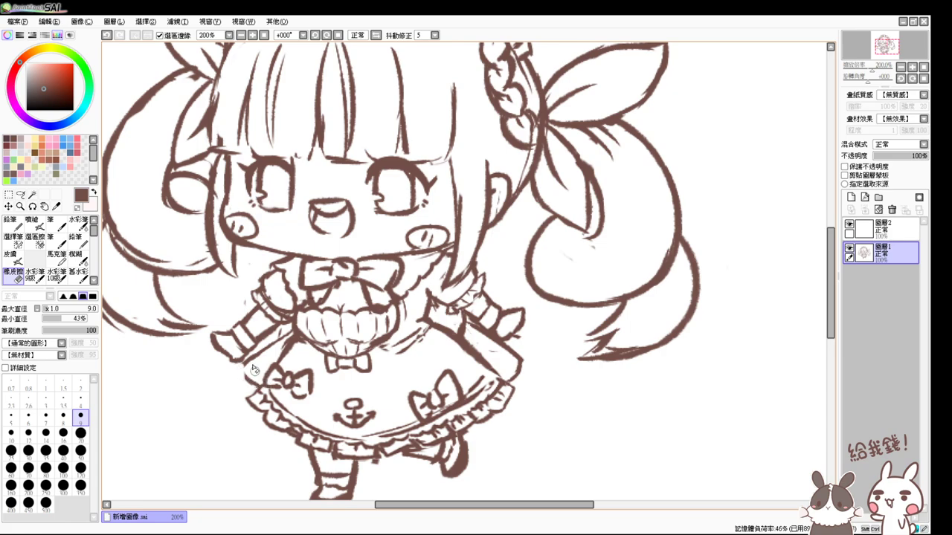
pyautogui.press('v')
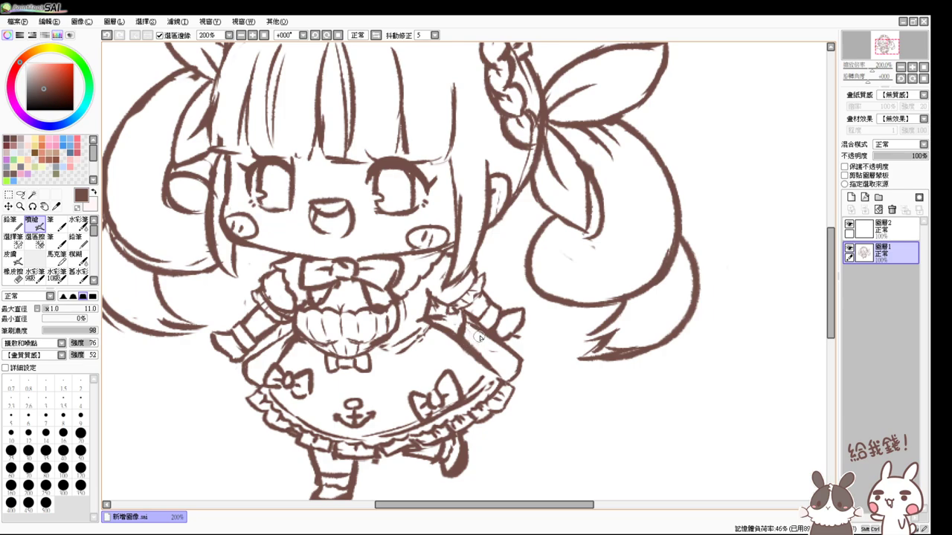
pyautogui.press('e')
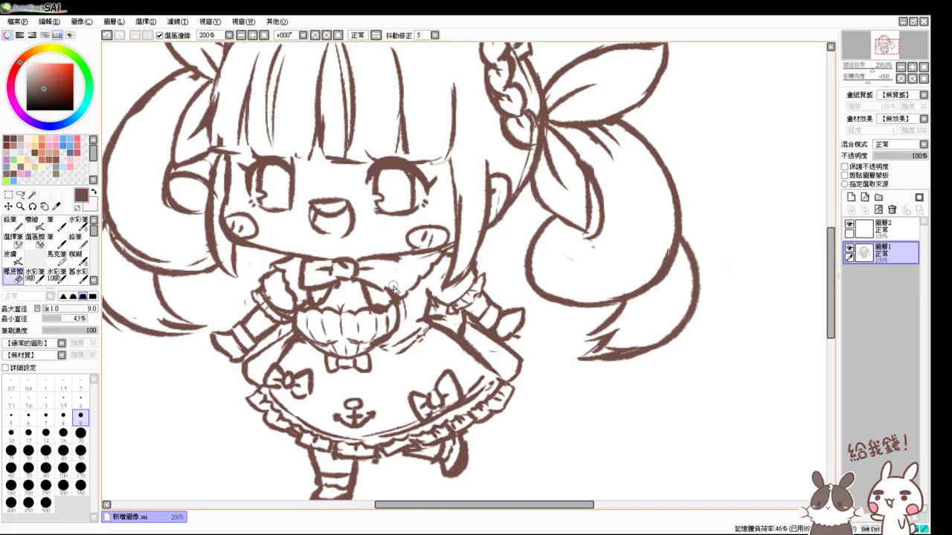
pyautogui.press('v')
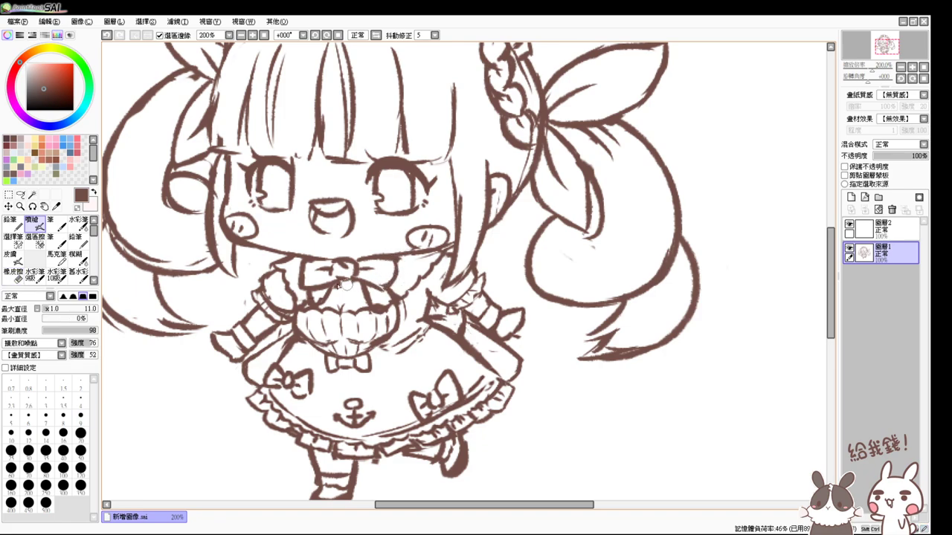
pyautogui.press('e')
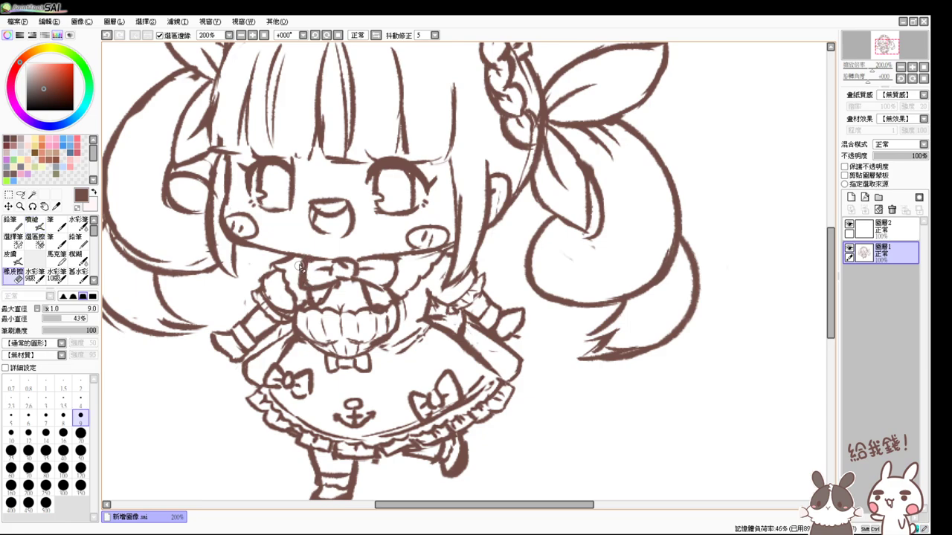
pyautogui.press('v')
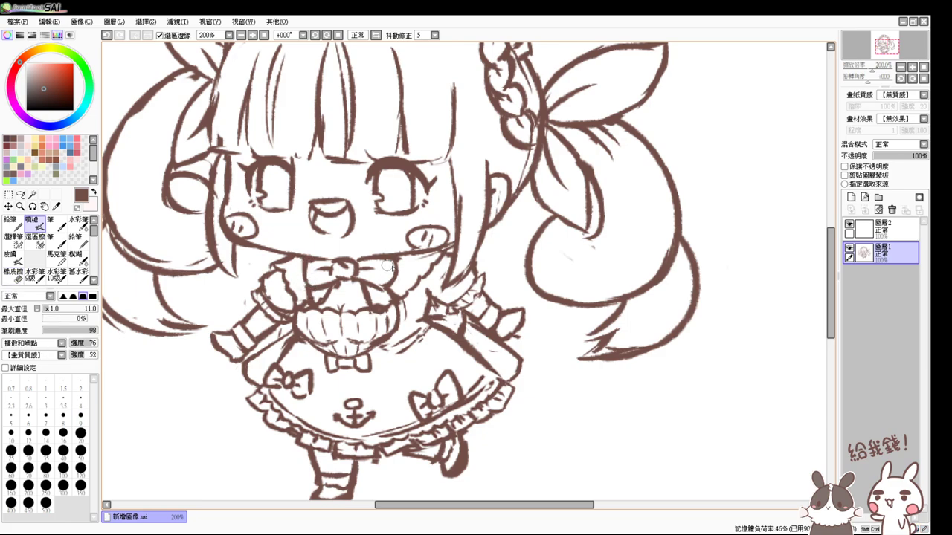
pyautogui.moveTo(346, 255); pyautogui.dragTo(376, 287)
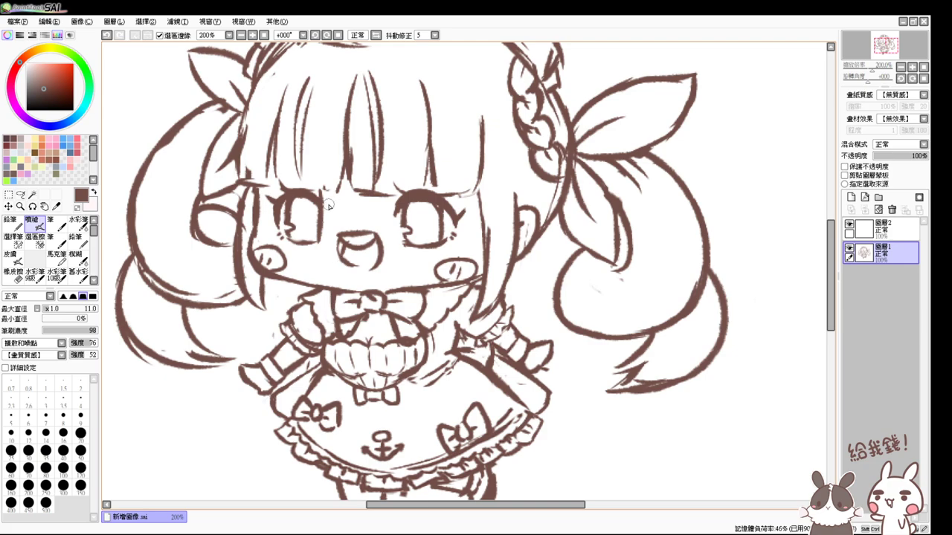
# - Erase the old mouth with a size-16 eraser
pyautogui.click(13, 274)
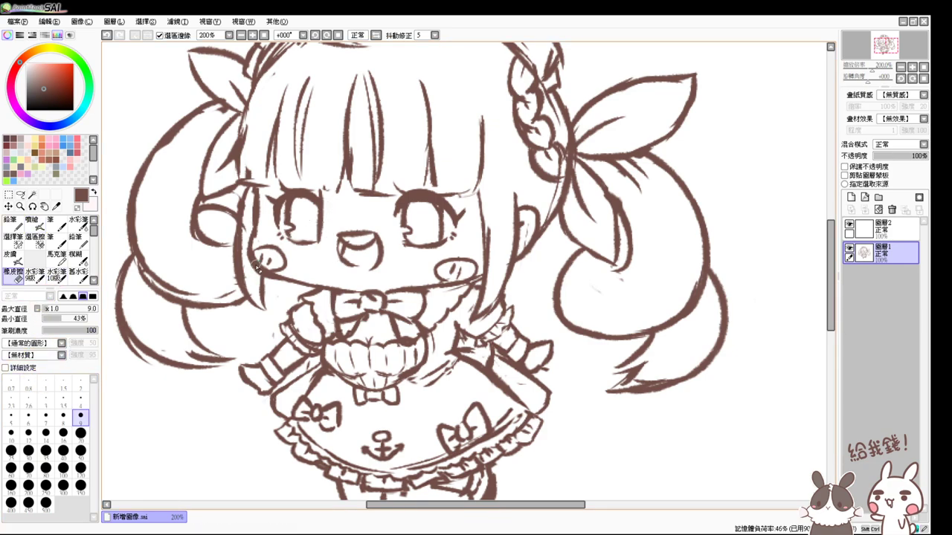
pyautogui.click(63, 433)
pyautogui.moveTo(363, 236)
pyautogui.mouseDown()
pyautogui.moveTo(348, 252)
pyautogui.moveTo(372, 247)
pyautogui.moveTo(370, 257)
pyautogui.moveTo(378, 238)
pyautogui.mouseUp()
pyautogui.press('v')
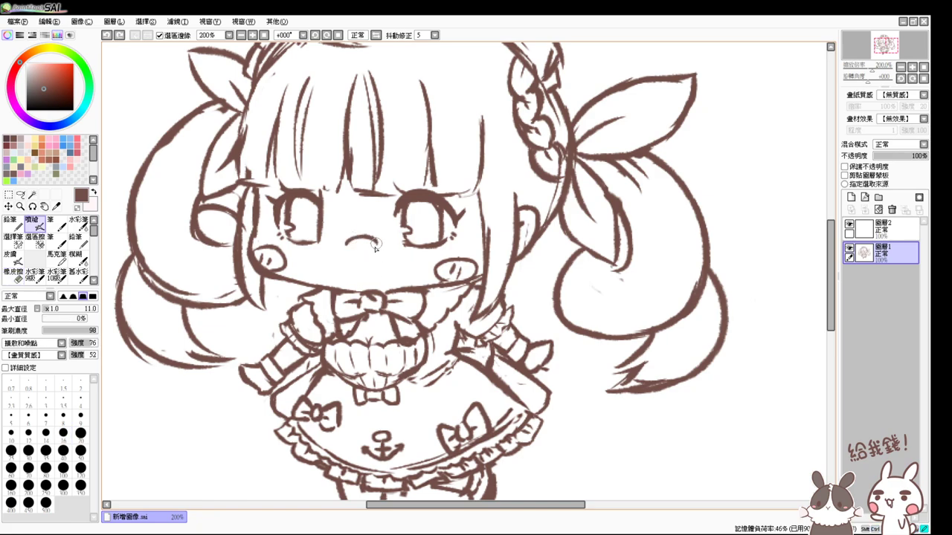
# - Try oval and open mouth strokes below the nose, comparing them with undo and redo
pyautogui.hotkey('ctrl', 'z')
pyautogui.hotkey('ctrl', 'z')
pyautogui.moveTo(362, 234)
pyautogui.mouseDown()
pyautogui.moveTo(363, 261)
pyautogui.moveTo(349, 243)
pyautogui.moveTo(365, 248)
pyautogui.moveTo(354, 251)
pyautogui.mouseUp()
pyautogui.hotkey('ctrl', 'z')
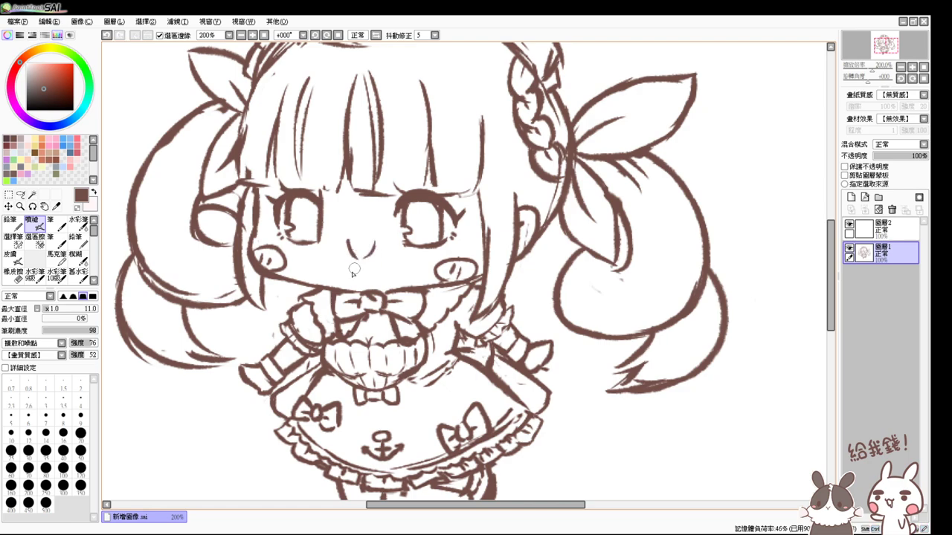
pyautogui.hotkey('ctrl', 'z')
pyautogui.hotkey('ctrl', 'y')
pyautogui.hotkey('ctrl', 'z')
pyautogui.moveTo(345, 255)
pyautogui.mouseDown()
pyautogui.moveTo(375, 241)
pyautogui.moveTo(380, 267)
pyautogui.mouseUp()
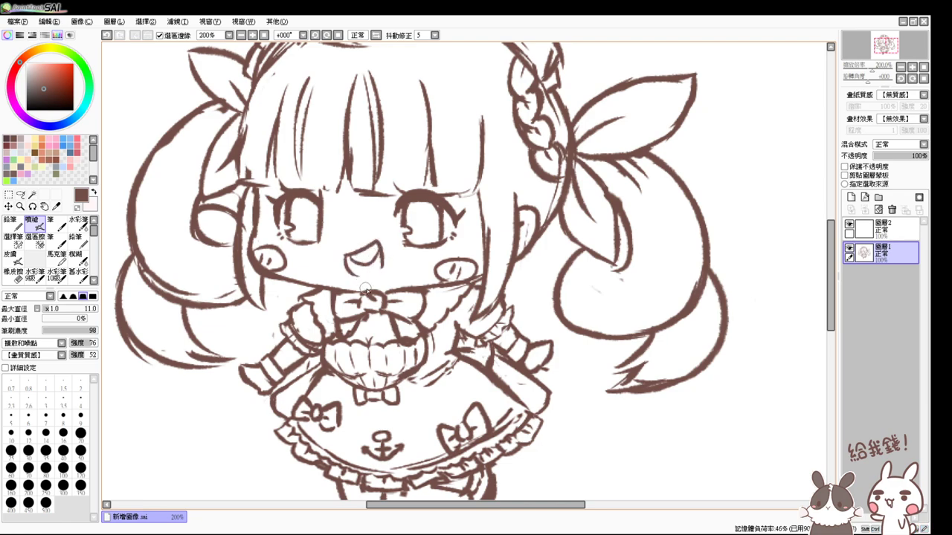
pyautogui.hotkey('ctrl', 'z')
pyautogui.hotkey('ctrl', 'y')
pyautogui.hotkey('ctrl', 'z')
pyautogui.hotkey('ctrl', 'y')
pyautogui.hotkey('ctrl', 'z')
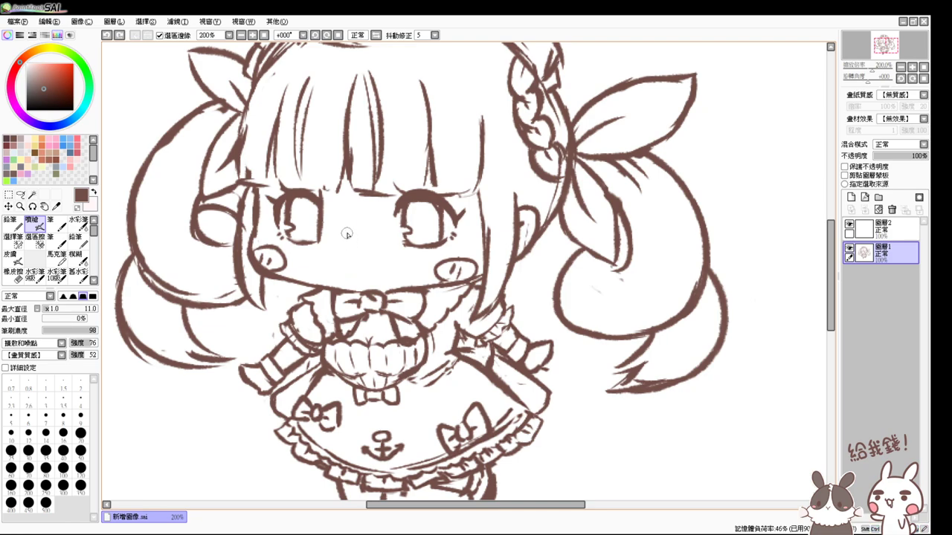
# - Draw the mouth's sides and bottom into a round open shape and darken its top edge
pyautogui.moveTo(374, 232)
pyautogui.mouseDown()
pyautogui.moveTo(349, 234)
pyautogui.moveTo(344, 275)
pyautogui.mouseUp()
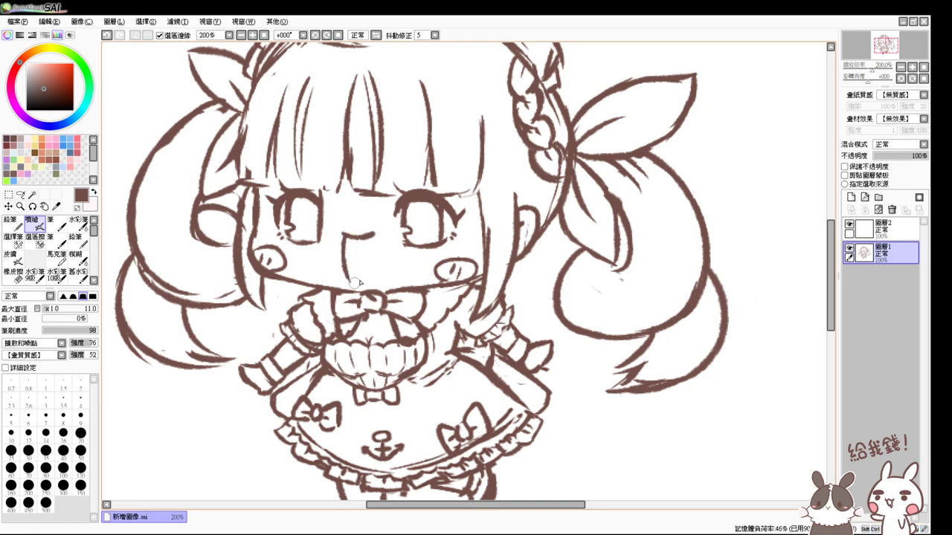
pyautogui.hotkey('ctrl', 'z')
pyautogui.moveTo(344, 234); pyautogui.dragTo(344, 269)
pyautogui.hotkey('ctrl', 'z')
pyautogui.moveTo(344, 234); pyautogui.dragTo(343, 269)
pyautogui.moveTo(374, 232)
pyautogui.mouseDown()
pyautogui.moveTo(383, 245)
pyautogui.moveTo(350, 271)
pyautogui.moveTo(383, 244)
pyautogui.moveTo(360, 270)
pyautogui.moveTo(379, 259)
pyautogui.moveTo(351, 272)
pyautogui.mouseUp()
pyautogui.hotkey('ctrl', 'z')
pyautogui.hotkey('ctrl', 'z')
pyautogui.hotkey('ctrl', 'z')
pyautogui.hotkey('ctrl', 'z')
pyautogui.moveTo(374, 230); pyautogui.dragTo(362, 273)
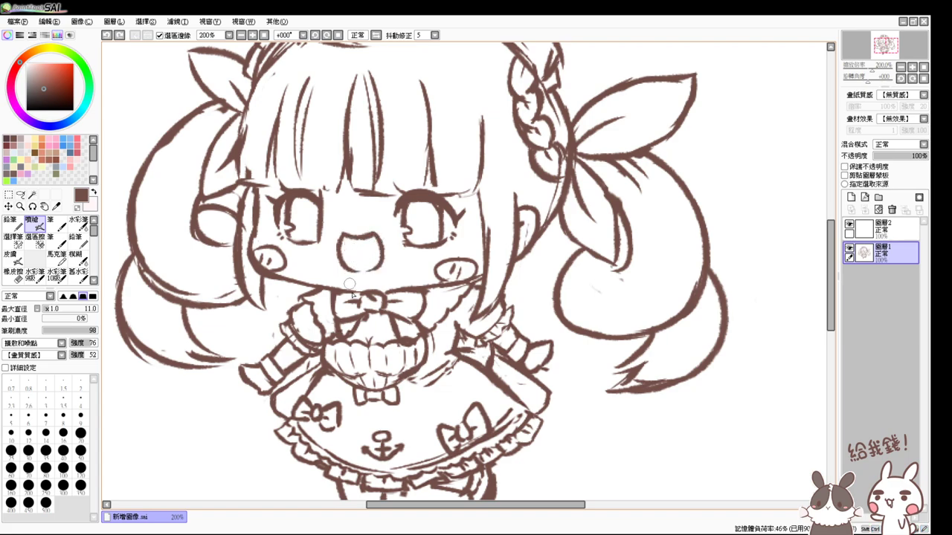
pyautogui.hotkey('ctrl', 'z')
pyautogui.moveTo(380, 262); pyautogui.dragTo(344, 272)
pyautogui.moveTo(339, 234); pyautogui.dragTo(376, 236)
pyautogui.click(264, 35)
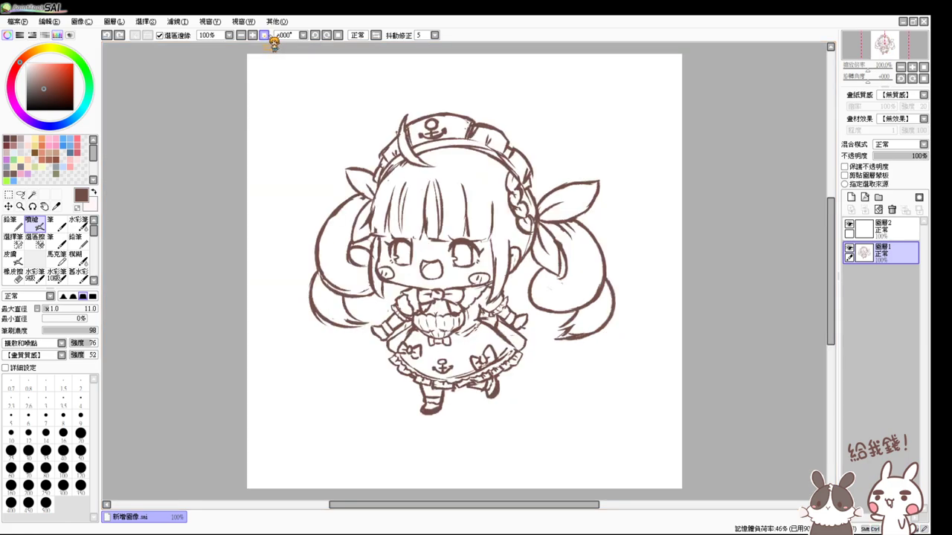
# - At 200%, lasso the left arm, transform it up and inward toward the body, and deselect
pyautogui.click(248, 134)
pyautogui.moveTo(558, 282); pyautogui.dragTo(462, 143)
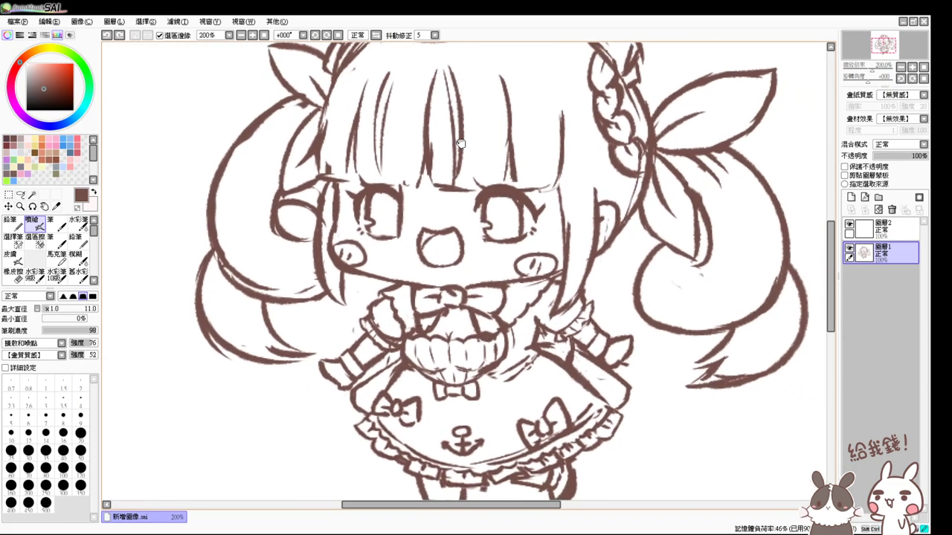
pyautogui.click(20, 194)
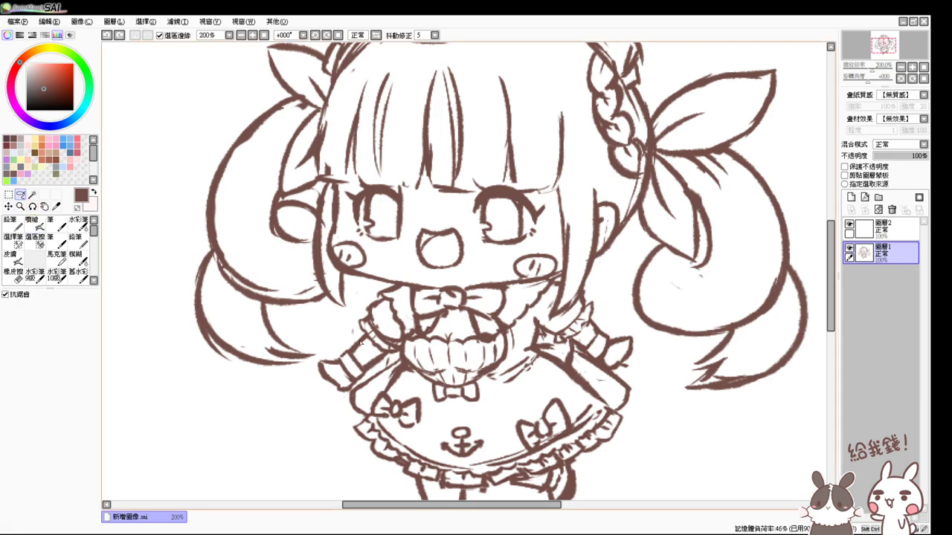
pyautogui.moveTo(339, 335); pyautogui.dragTo(313, 361)
pyautogui.moveTo(354, 333); pyautogui.dragTo(355, 336)
pyautogui.hotkey('ctrl', 't')
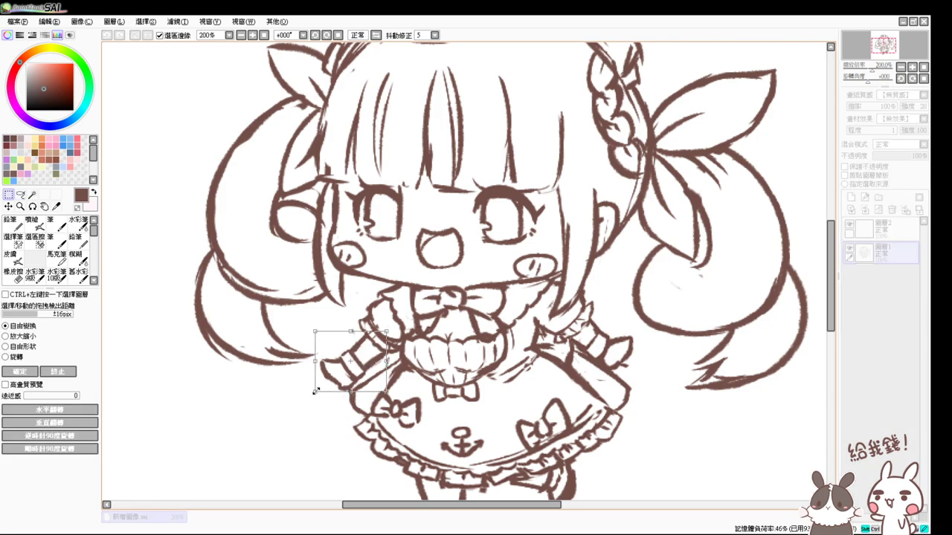
pyautogui.moveTo(316, 391)
pyautogui.mouseDown()
pyautogui.moveTo(387, 344)
pyautogui.moveTo(377, 359)
pyautogui.mouseUp()
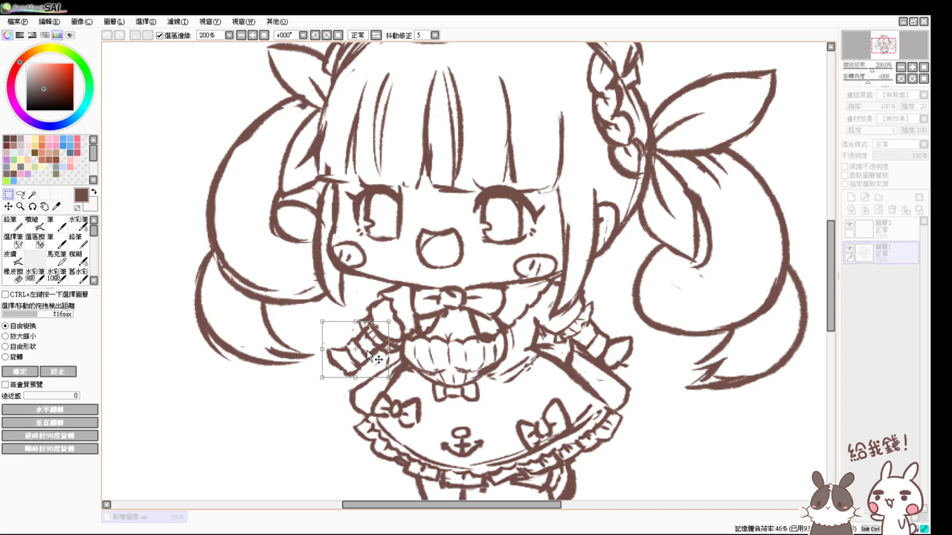
pyautogui.press('Return')
pyautogui.hotkey('ctrl', 'd')
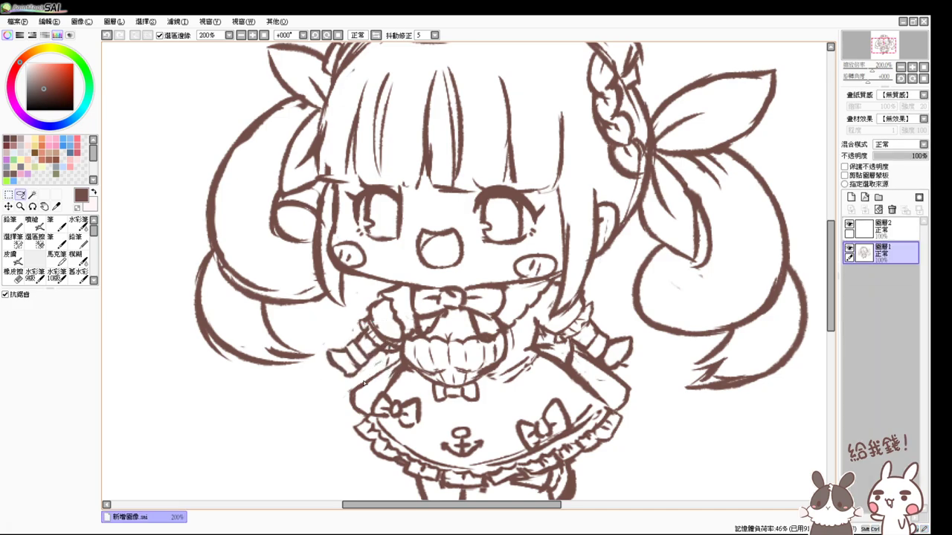
# - Return to the line brush and add a stroke near the transformed arm
pyautogui.click(14, 272)
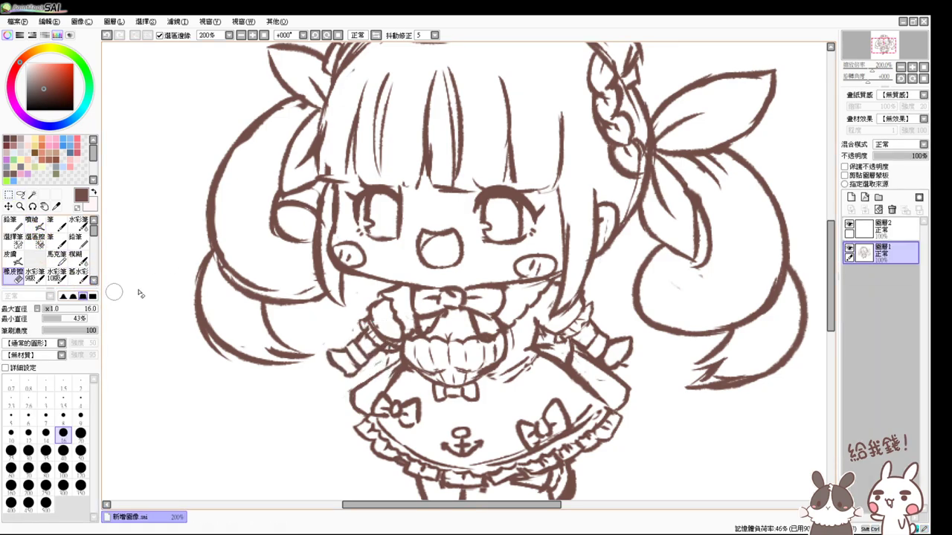
pyautogui.press('l')
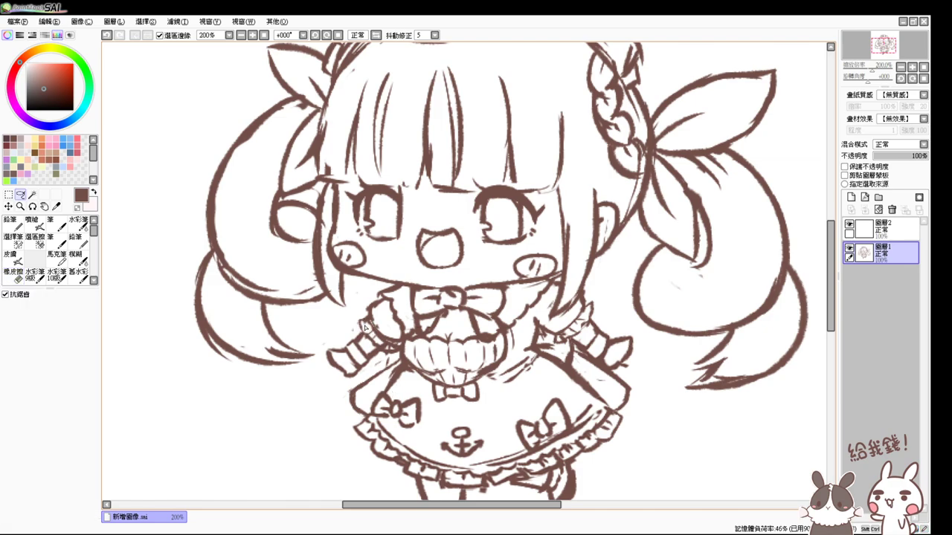
pyautogui.click(33, 223)
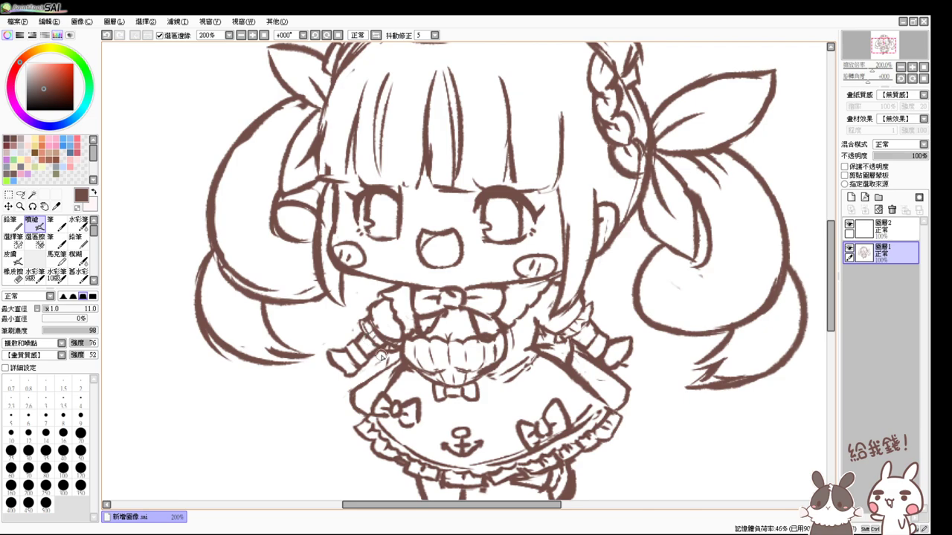
pyautogui.moveTo(423, 246); pyautogui.dragTo(400, 317)
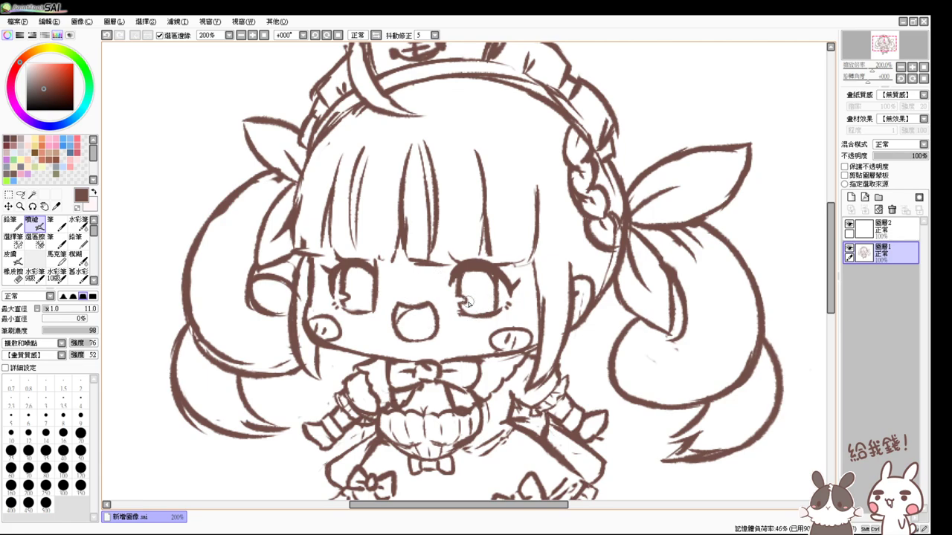
# - Retouch the left eye's lines with the airbrush, undoing one unwanted touch-up
pyautogui.press('e')
pyautogui.press('v')
pyautogui.press('e')
pyautogui.press('v')
pyautogui.hotkey('ctrl', 'z')
pyautogui.moveTo(329, 267); pyautogui.dragTo(332, 274)
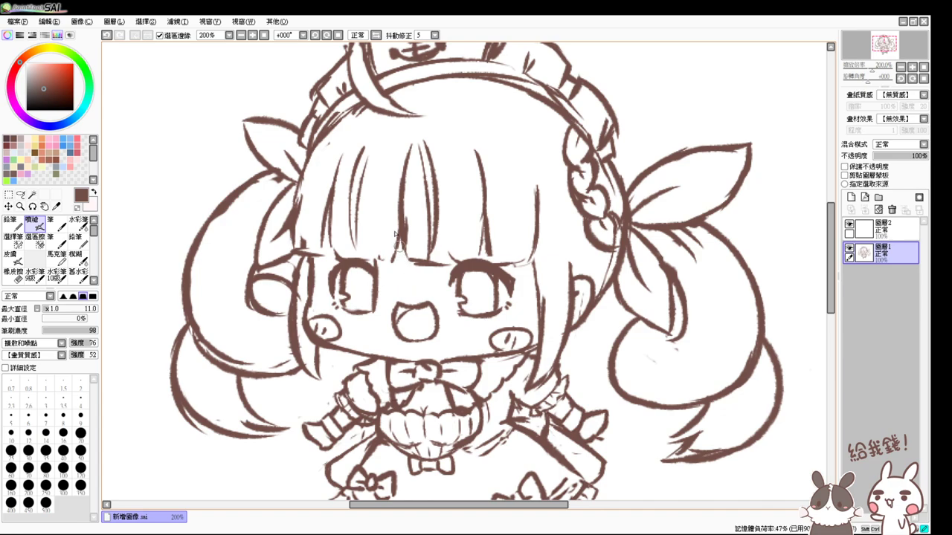
# - Erase the top of the girl's open mouth and compare the result with undo/redo
pyautogui.click(242, 35)
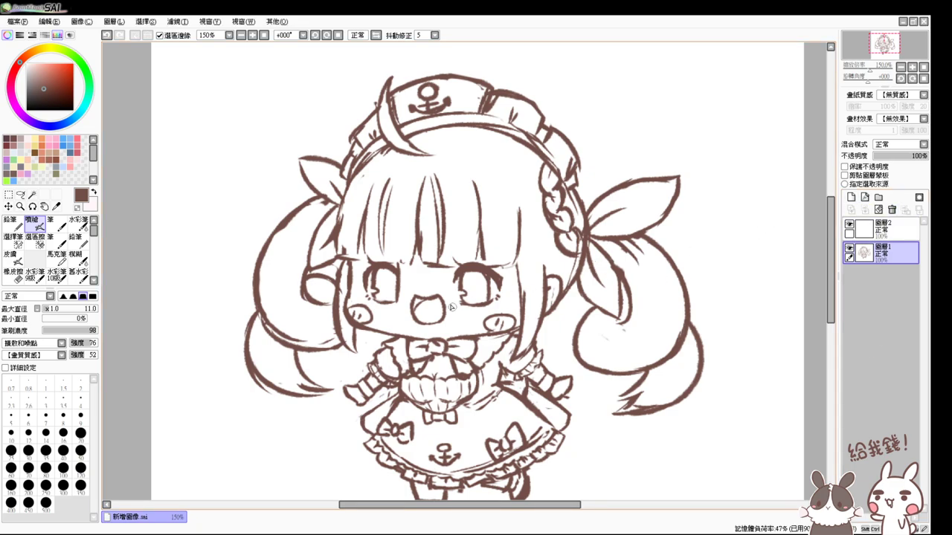
pyautogui.press('e')
pyautogui.moveTo(416, 297)
pyautogui.mouseDown()
pyautogui.moveTo(444, 307)
pyautogui.moveTo(416, 316)
pyautogui.moveTo(438, 325)
pyautogui.moveTo(441, 311)
pyautogui.moveTo(416, 310)
pyautogui.moveTo(432, 318)
pyautogui.mouseUp()
pyautogui.press('e')
pyautogui.hotkey('ctrl', 'z')
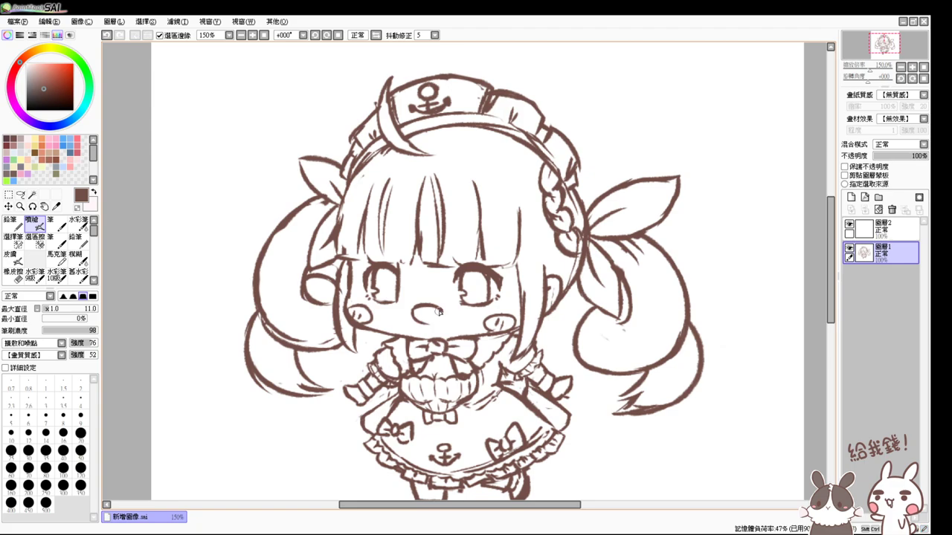
pyautogui.hotkey('ctrl', 'z')
pyautogui.hotkey('ctrl', 'y')
pyautogui.hotkey('ctrl', 'z')
pyautogui.hotkey('ctrl', 'y')
# - Draw a curved inner line inside the mouth, then return the view to 100%
pyautogui.scroll(2, 439, 356)
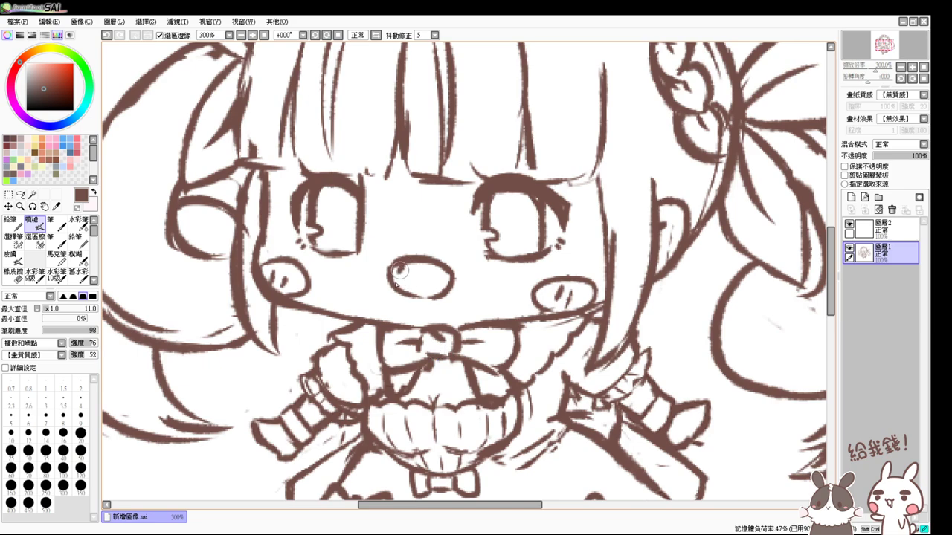
pyautogui.moveTo(390, 272); pyautogui.dragTo(439, 267)
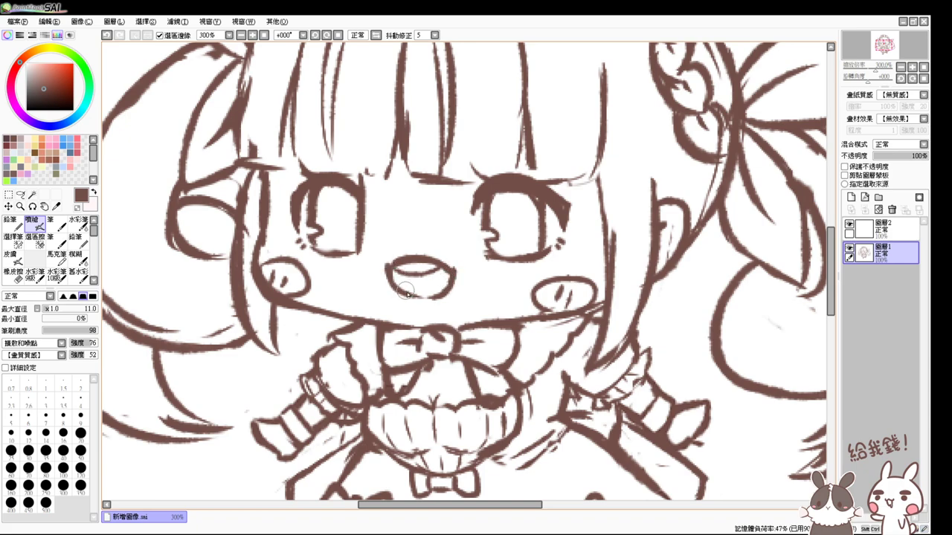
pyautogui.hotkey('ctrl', 'z')
pyautogui.moveTo(452, 281)
pyautogui.mouseDown()
pyautogui.moveTo(416, 285)
pyautogui.moveTo(396, 274)
pyautogui.mouseUp()
pyautogui.click(264, 35)
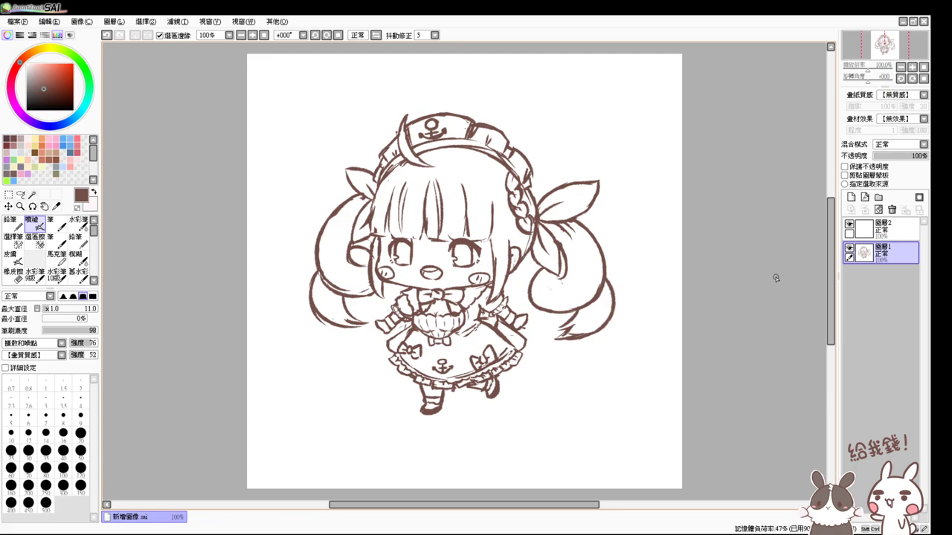
pyautogui.scroll(2, 775, 277)
pyautogui.hscroll(-3, 776, 276)
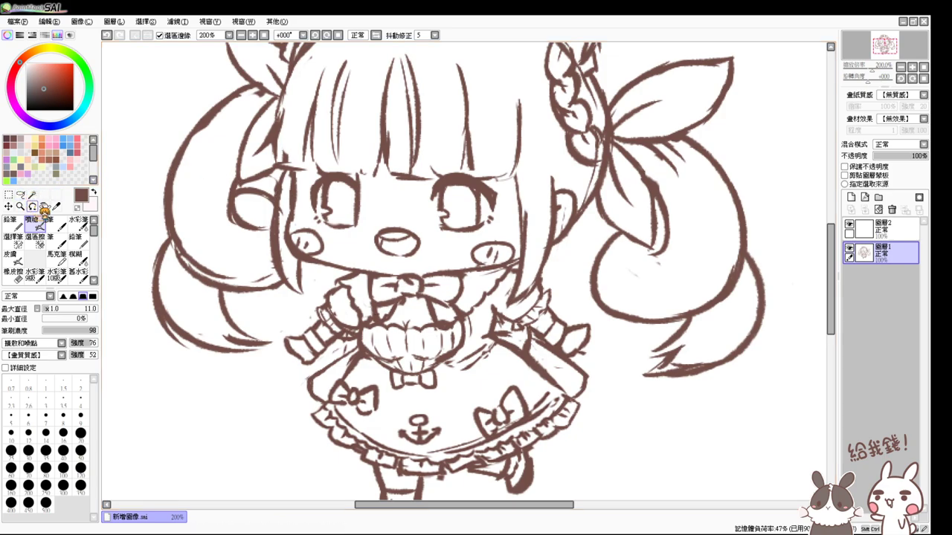
pyautogui.press('e')
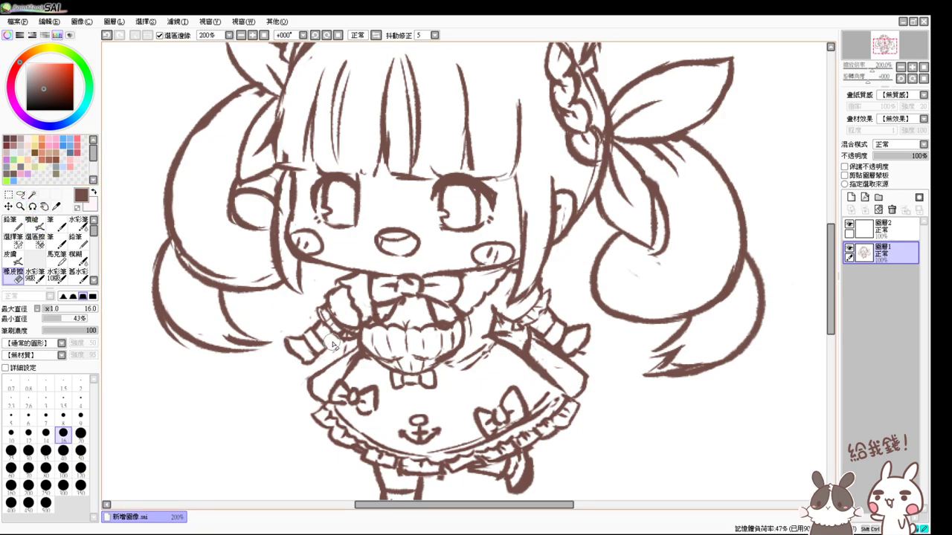
pyautogui.press('v')
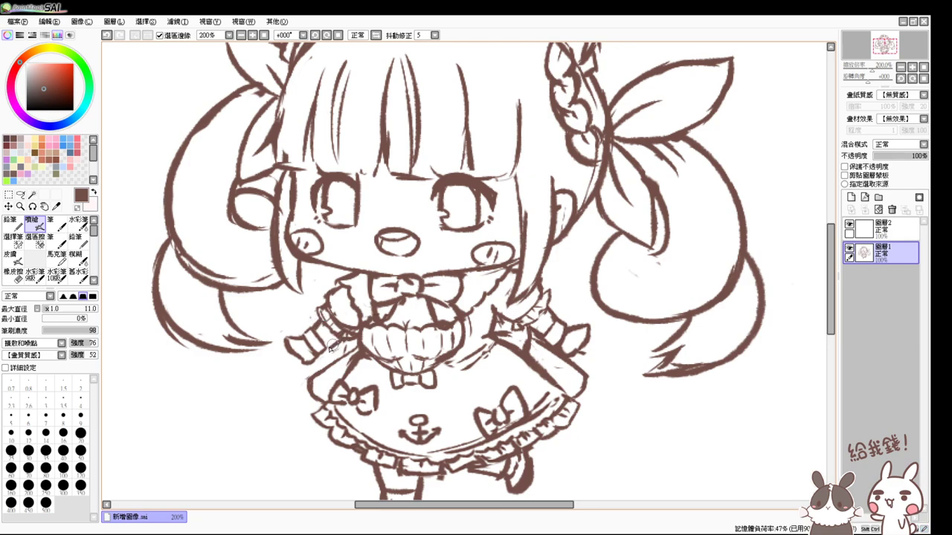
pyautogui.press('e')
pyautogui.press('v')
pyautogui.press('e')
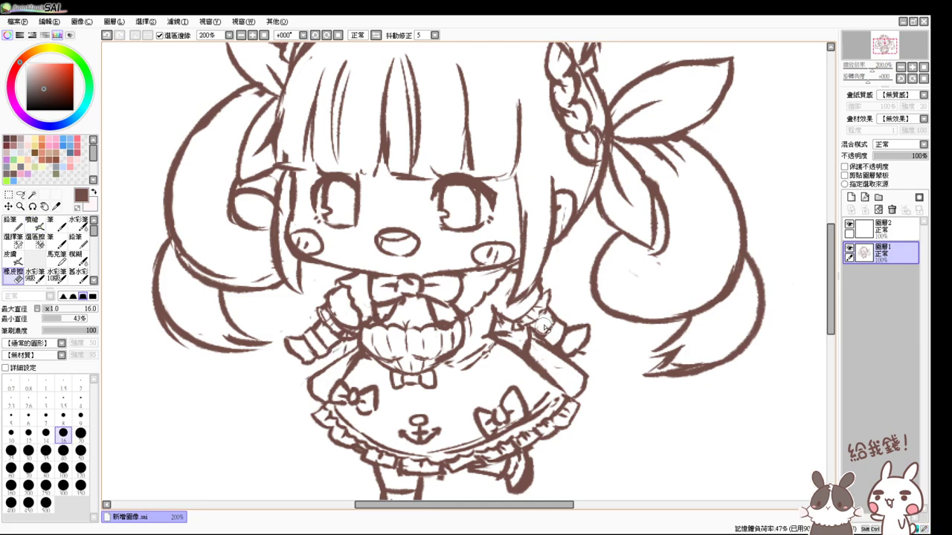
pyautogui.press('v')
pyautogui.press('e')
pyautogui.press('v')
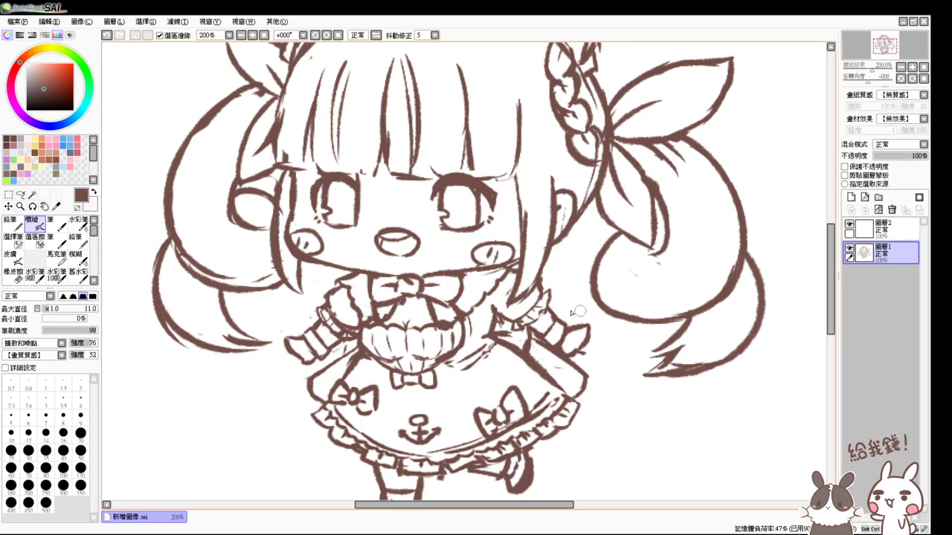
pyautogui.press('e')
pyautogui.press('v')
pyautogui.click(264, 35)
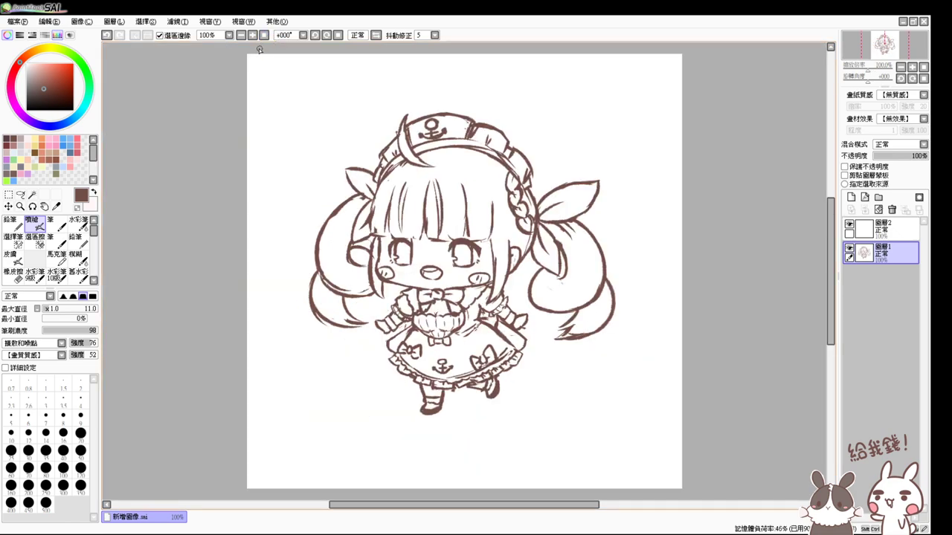
# - At 150% zoom, darken and extend the left bang line
pyautogui.click(252, 35)
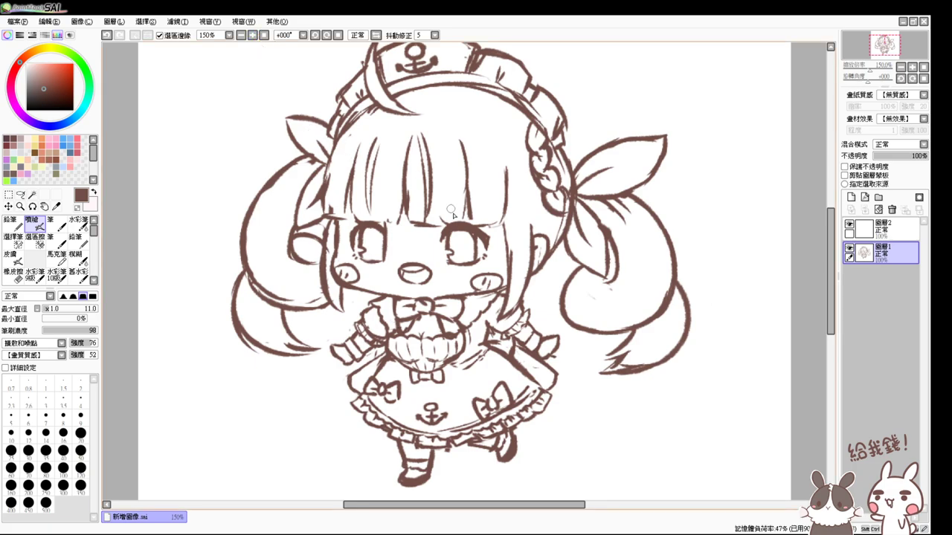
pyautogui.press('e')
pyautogui.press('v')
pyautogui.press('e')
pyautogui.press('v')
pyautogui.press('e')
pyautogui.press('v')
pyautogui.moveTo(347, 190); pyautogui.dragTo(350, 225)
# - Try a test dot and a small bowl-shaped curve, undoing the curve
pyautogui.press('e')
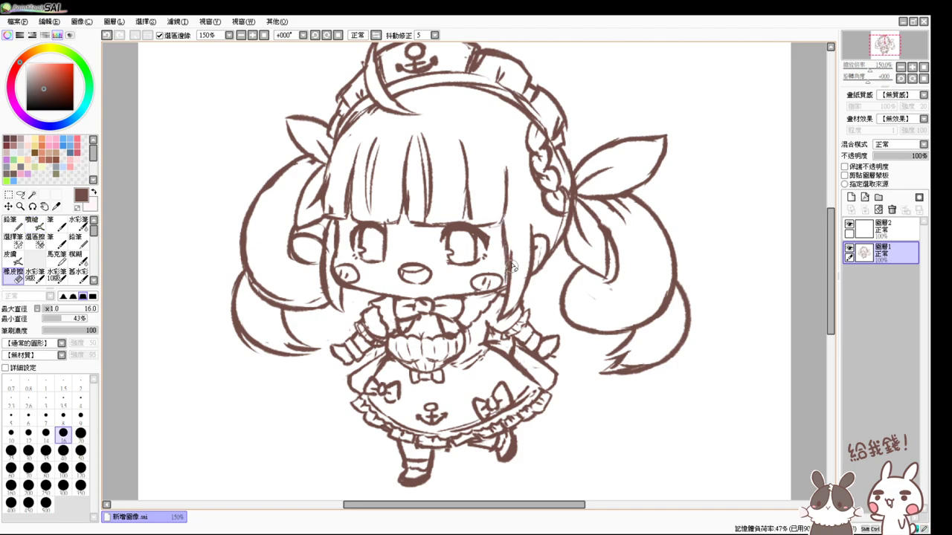
pyautogui.press('e')
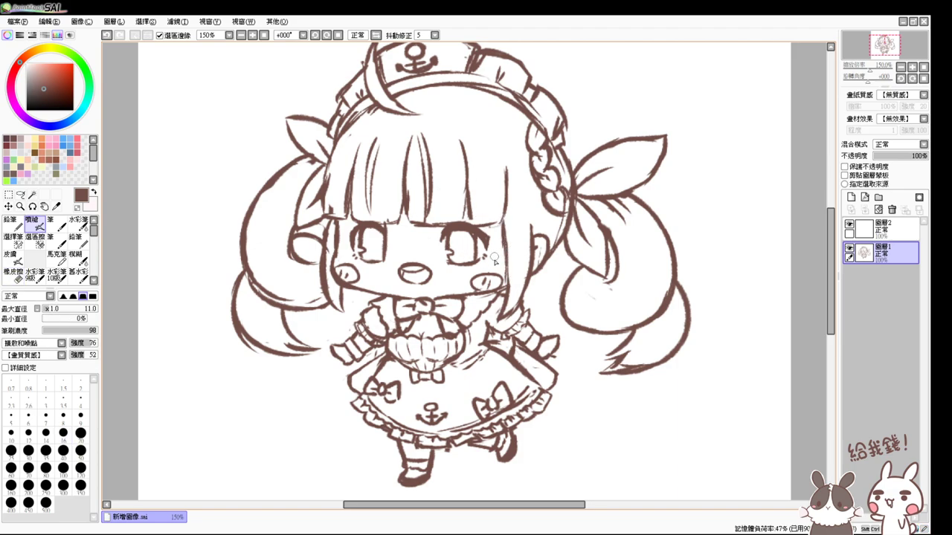
pyautogui.press('e')
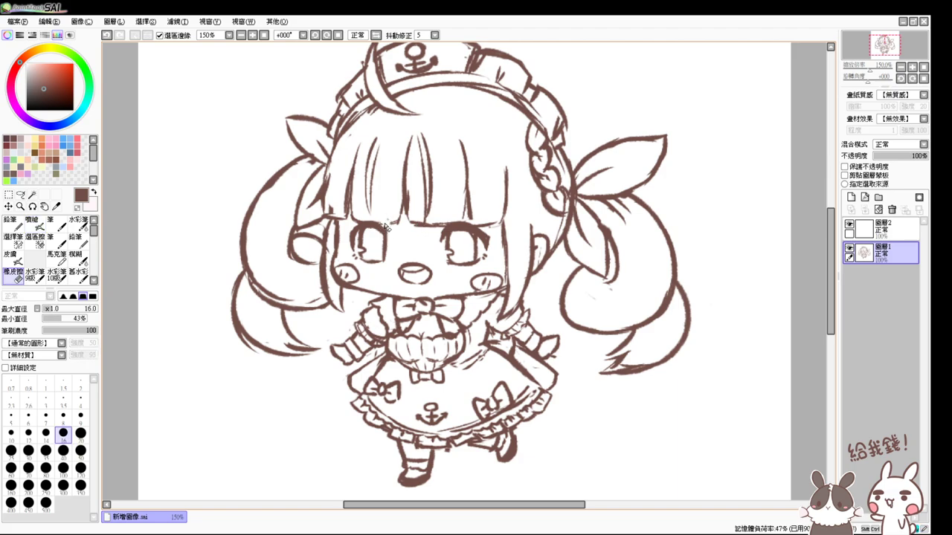
pyautogui.press('e')
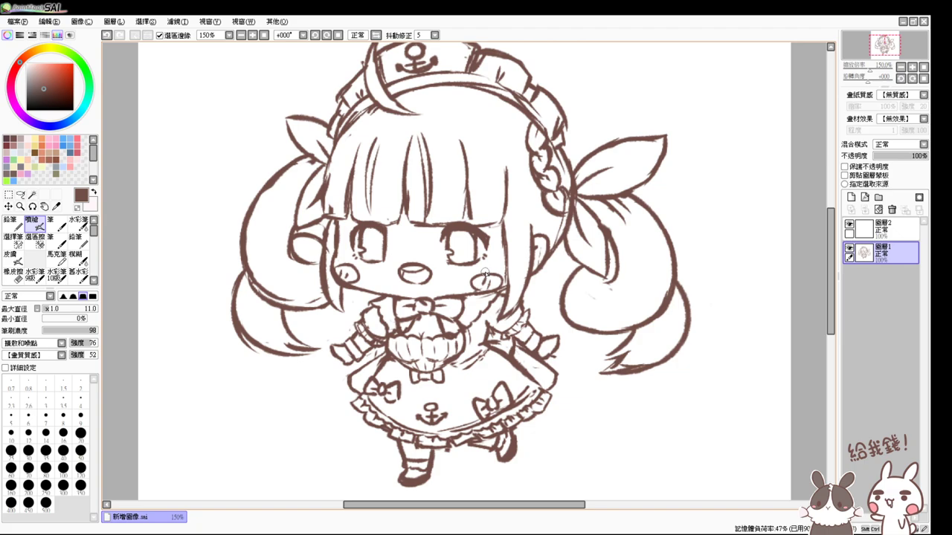
pyautogui.click(179, 396)
pyautogui.moveTo(195, 385)
pyautogui.mouseDown()
pyautogui.moveTo(202, 399)
pyautogui.moveTo(220, 390)
pyautogui.mouseUp()
pyautogui.hotkey('ctrl', 'z')
# - Add a short stroke at the right twin-tail's inner end, comparing it via undo/redo
pyautogui.moveTo(617, 277); pyautogui.dragTo(601, 291)
pyautogui.hotkey('ctrl', 'z')
pyautogui.hotkey('ctrl', 'y')
pyautogui.hotkey('ctrl', 'z')
pyautogui.hotkey('ctrl', 'y')
pyautogui.hotkey('ctrl', 'z')
pyautogui.hotkey('ctrl', 'y')
pyautogui.hotkey('ctrl', 'z')
pyautogui.hotkey('ctrl', 'y')
pyautogui.hotkey('ctrl', 'z')
pyautogui.hotkey('ctrl', 'y')
pyautogui.hotkey('ctrl', 'z')
pyautogui.hotkey('ctrl', 'y')
pyautogui.hotkey('ctrl', 'z')
pyautogui.hotkey('ctrl', 'y')
pyautogui.hotkey('ctrl', 'z')
pyautogui.hotkey('ctrl', 'y')
# - Copy the sketch onto new layer 圖層3 and hide the original 圖層1
pyautogui.click(893, 230)
pyautogui.click(893, 253)
pyautogui.hotkey('ctrl', 'a')
pyautogui.hotkey('ctrl', 'c')
pyautogui.hotkey('ctrl', 'v')
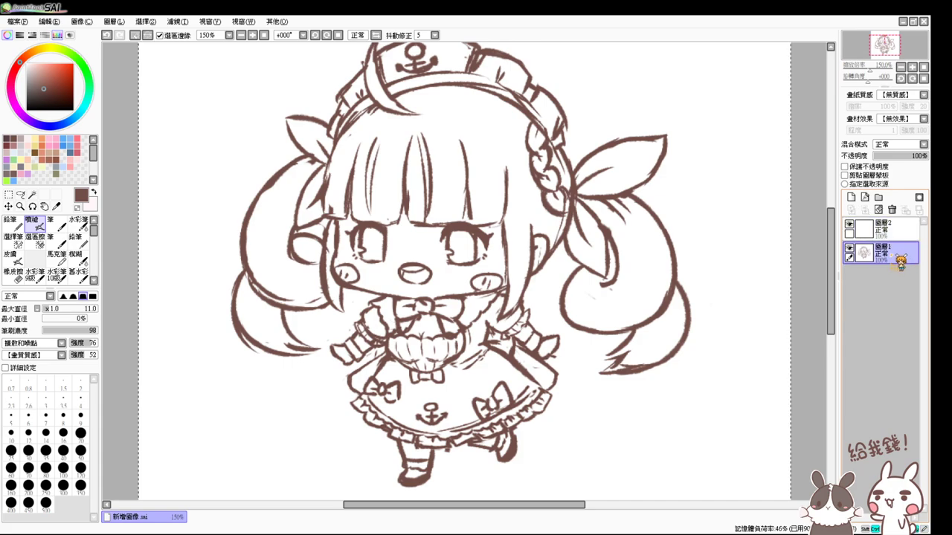
pyautogui.hotkey('ctrl', 'd')
pyautogui.click(848, 272)
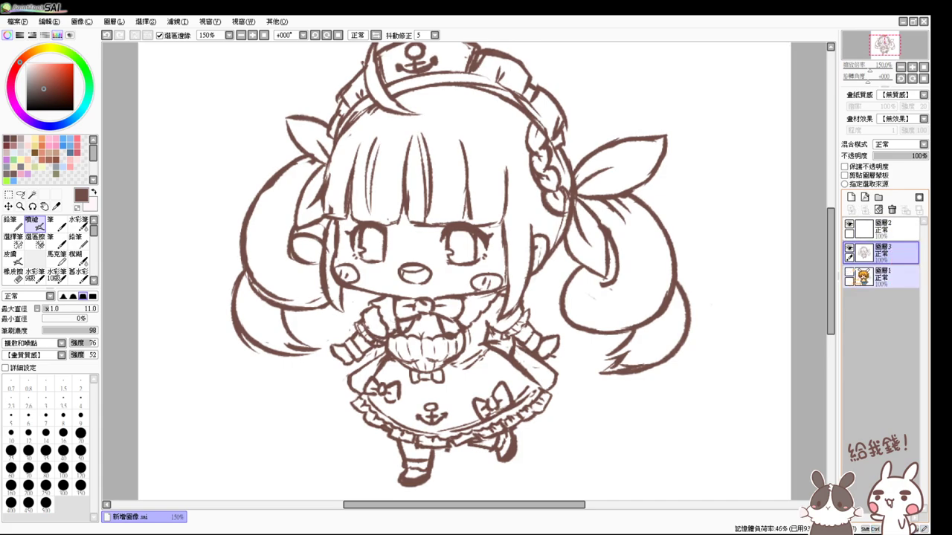
# - Lasso the nose on 圖層3 and transform it up between the eyes
pyautogui.press('e')
pyautogui.moveTo(398, 247)
pyautogui.mouseDown()
pyautogui.moveTo(347, 234)
pyautogui.moveTo(385, 235)
pyautogui.moveTo(364, 234)
pyautogui.moveTo(357, 256)
pyautogui.mouseUp()
pyautogui.click(31, 223)
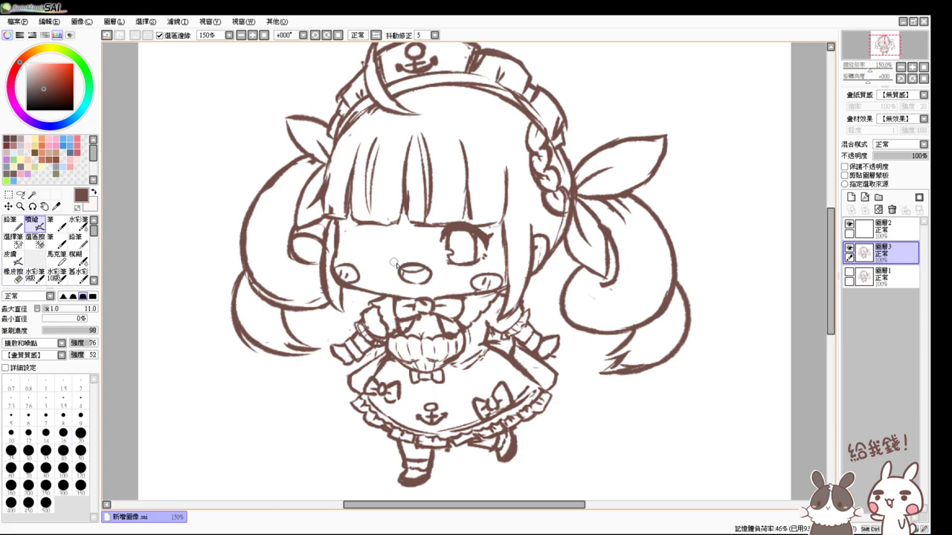
pyautogui.hotkey('ctrl', 'z')
pyautogui.click(20, 194)
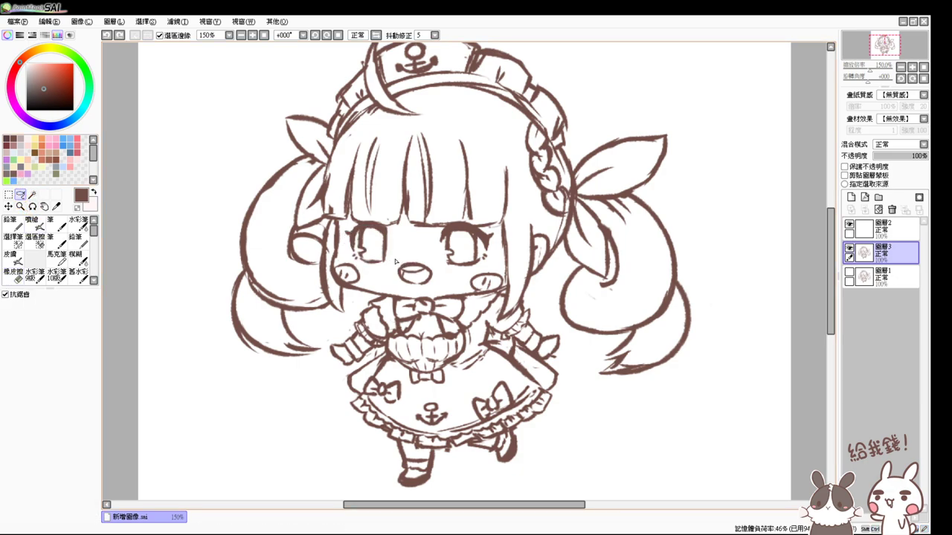
pyautogui.moveTo(408, 259)
pyautogui.mouseDown()
pyautogui.moveTo(397, 280)
pyautogui.moveTo(418, 287)
pyautogui.mouseUp()
pyautogui.moveTo(411, 253)
pyautogui.mouseDown()
pyautogui.moveTo(395, 283)
pyautogui.moveTo(423, 290)
pyautogui.moveTo(430, 256)
pyautogui.mouseUp()
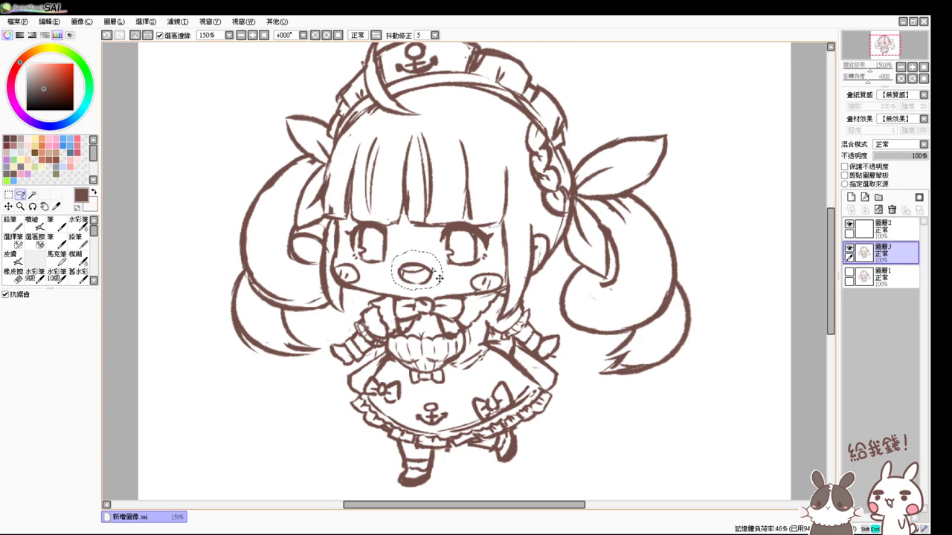
pyautogui.hotkey('ctrl', 't')
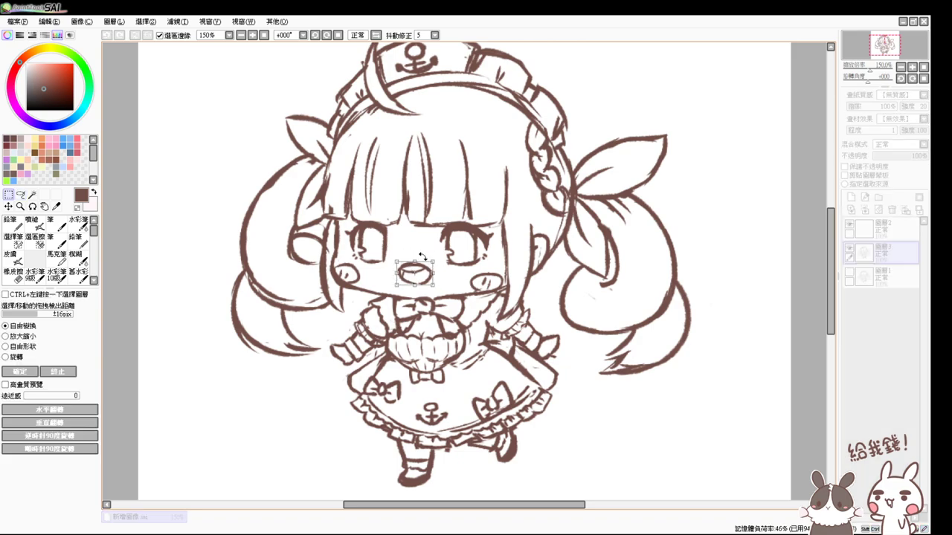
pyautogui.moveTo(430, 271); pyautogui.dragTo(427, 254)
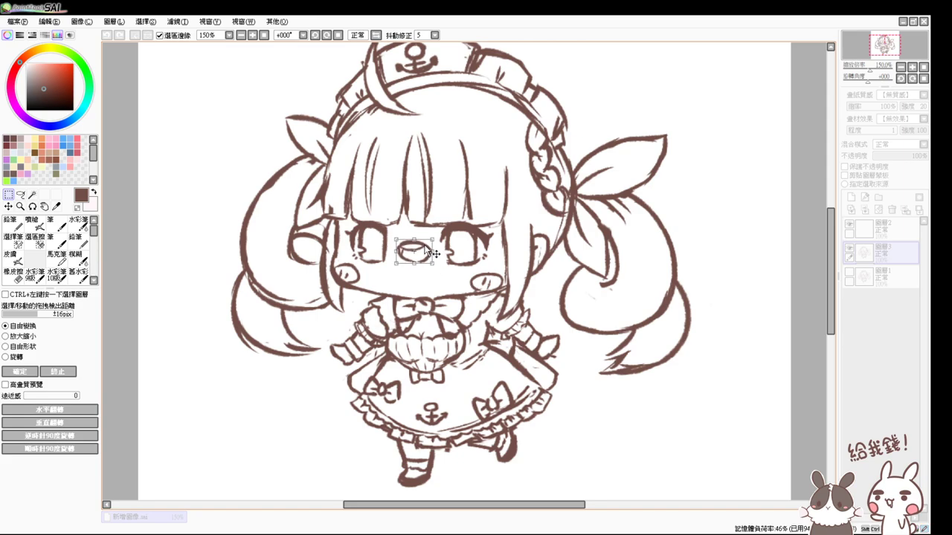
pyautogui.press('Return')
pyautogui.hotkey('ctrl', 'd')
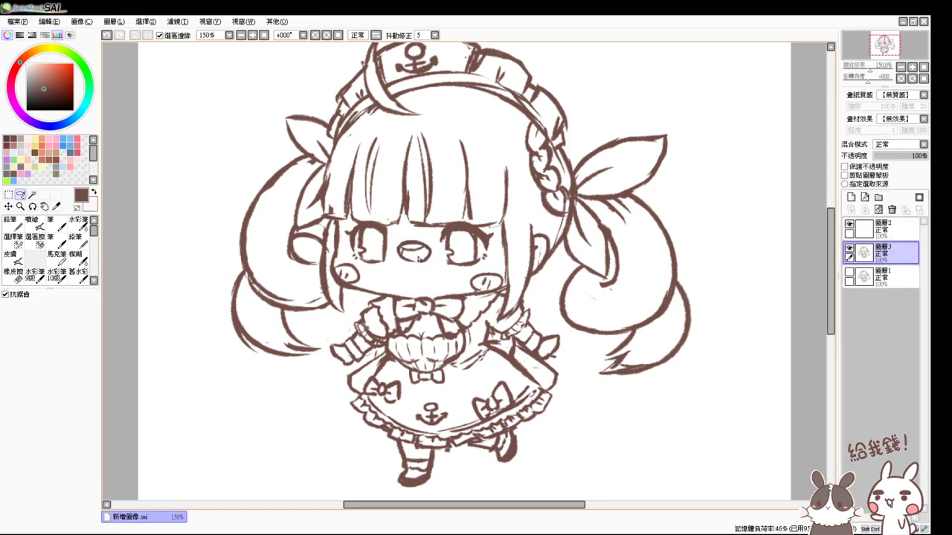
# - Draw a smiling mouth below the repositioned nose
pyautogui.press('e')
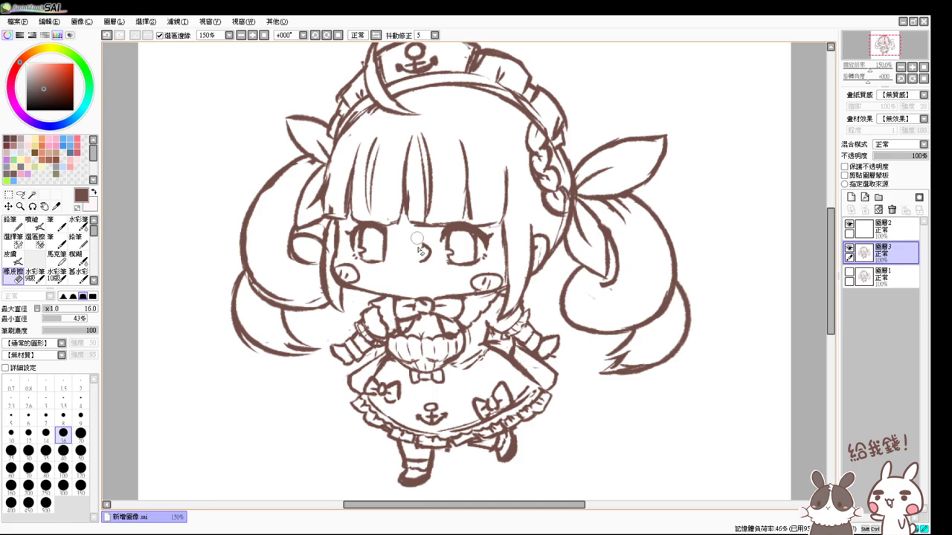
pyautogui.press('l')
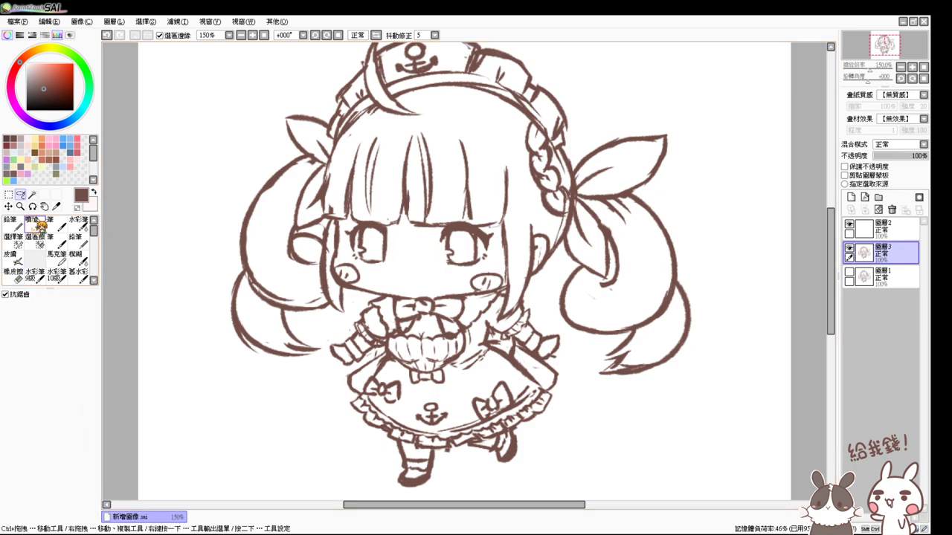
pyautogui.click(39, 225)
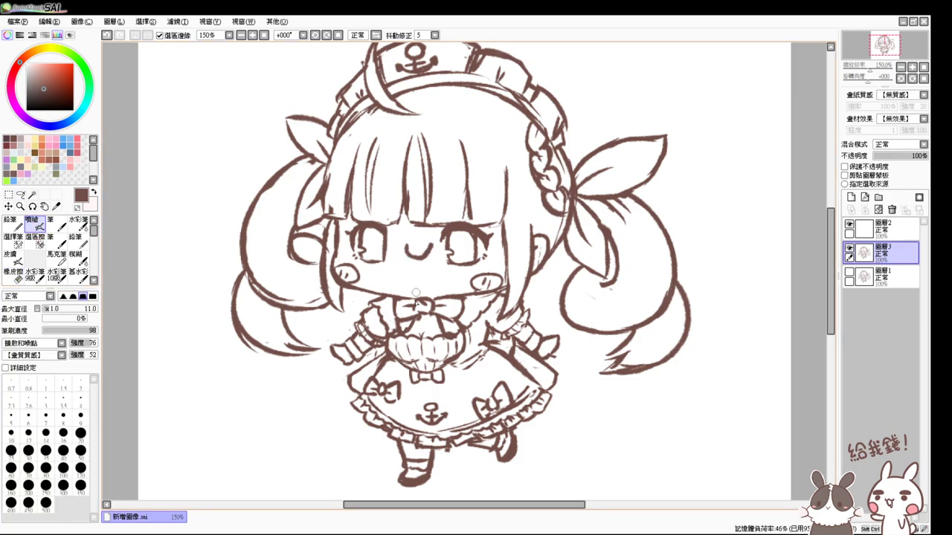
pyautogui.hotkey('ctrl', 'z')
pyautogui.moveTo(405, 247); pyautogui.dragTo(428, 247)
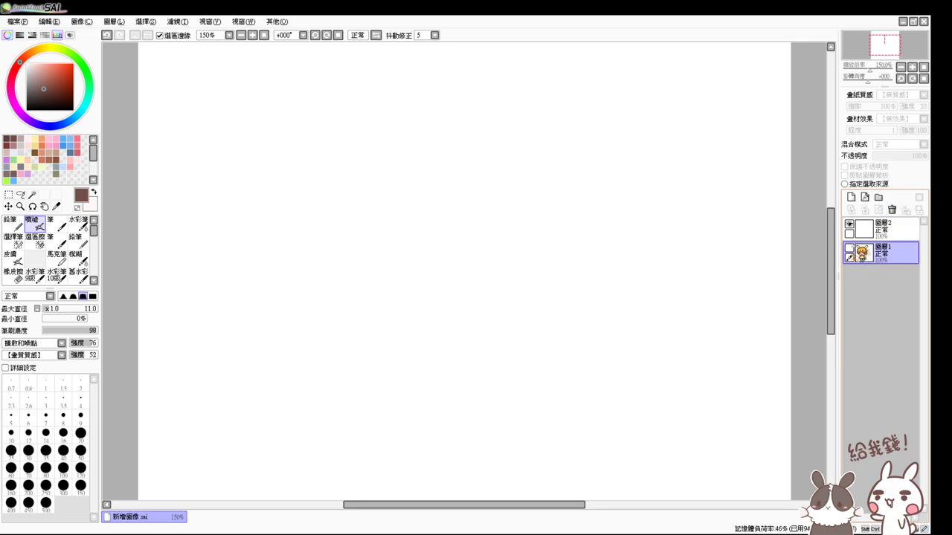
# - Show the original sketch layer 圖層1 again
pyautogui.click(848, 248)
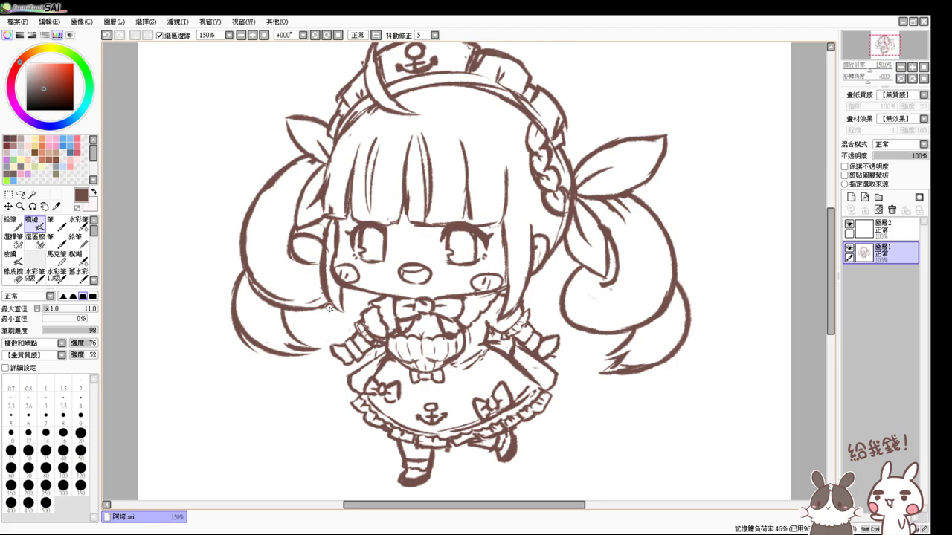
# - Erase stray outline strokes on the cupcake and pan up to the anchor hat
pyautogui.scroll(1, 329, 308)
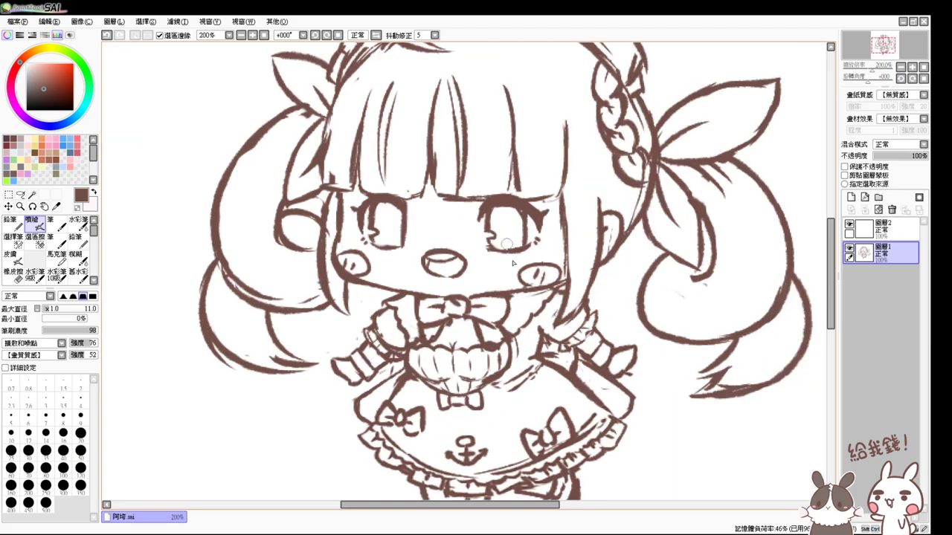
pyautogui.press('e')
pyautogui.moveTo(497, 336)
pyautogui.mouseDown()
pyautogui.moveTo(497, 348)
pyautogui.moveTo(484, 335)
pyautogui.moveTo(479, 343)
pyautogui.moveTo(475, 327)
pyautogui.mouseUp()
pyautogui.press('e')
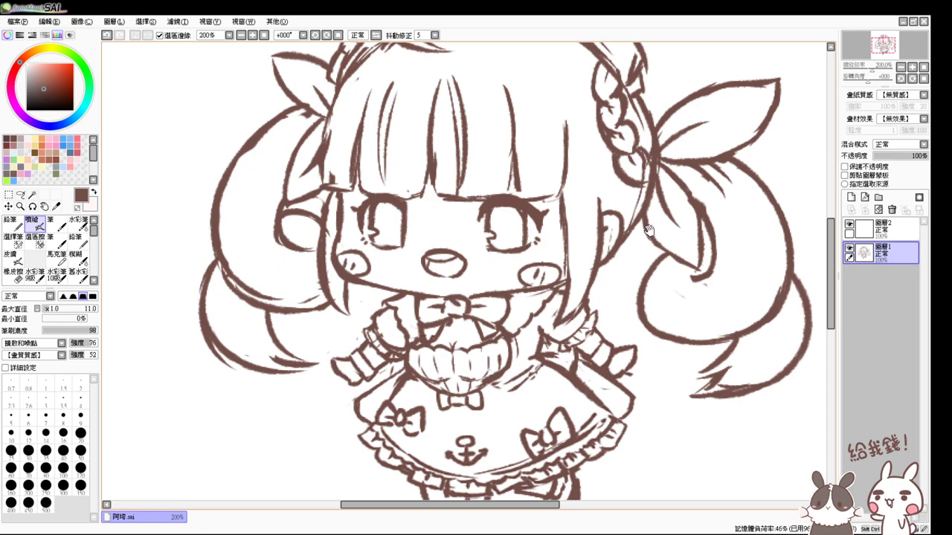
pyautogui.moveTo(648, 231); pyautogui.dragTo(603, 279)
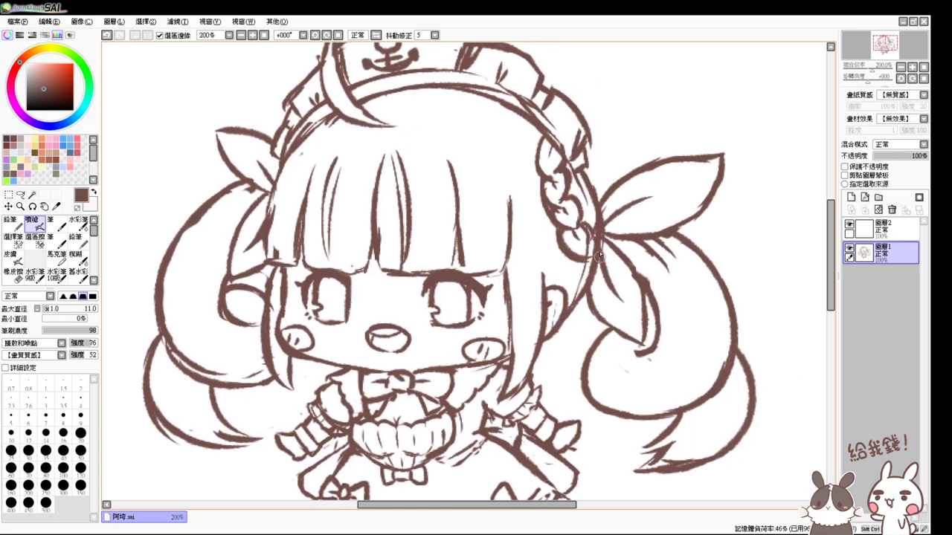
pyautogui.press('e')
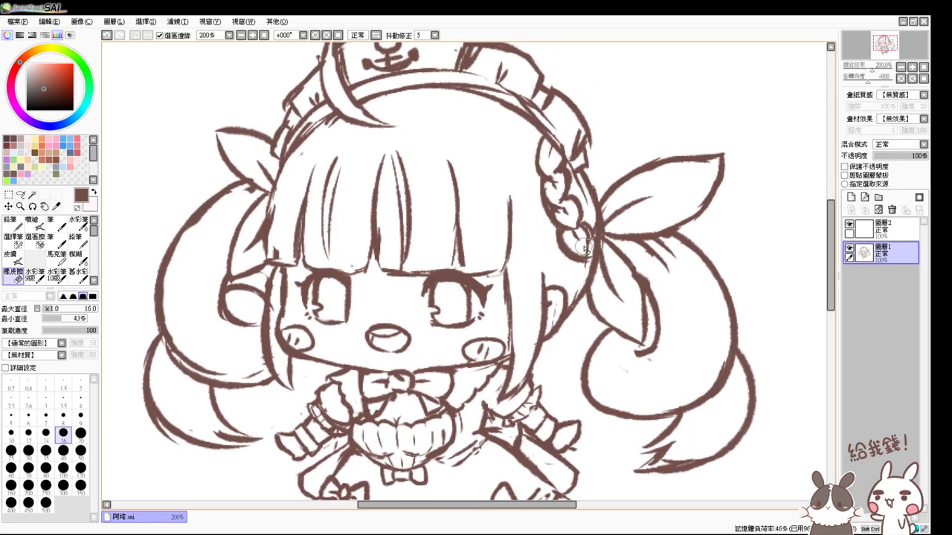
pyautogui.press('e')
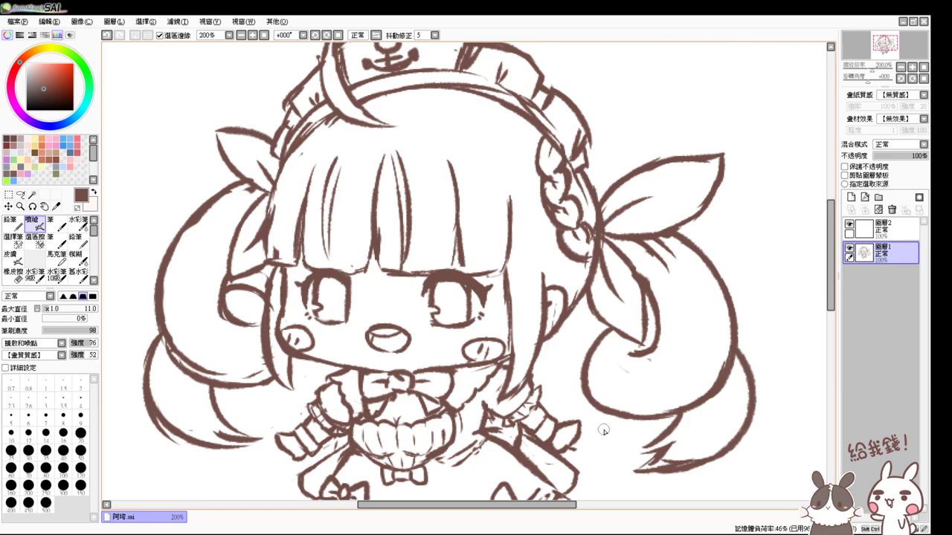
pyautogui.scroll(-1, 603, 429)
# - Tidy the hat's top-right outline with the eraser
pyautogui.scroll(1, 463, 217)
pyautogui.press('e')
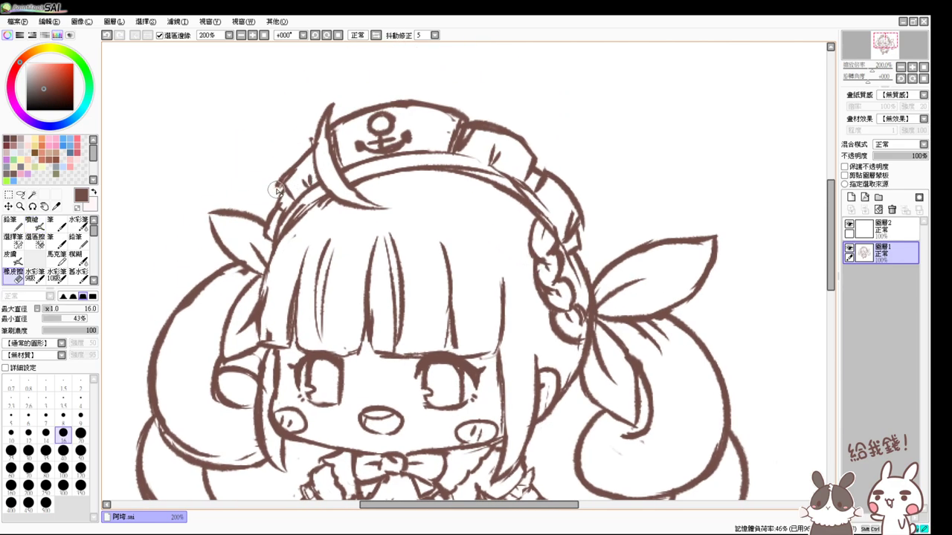
pyautogui.press('v')
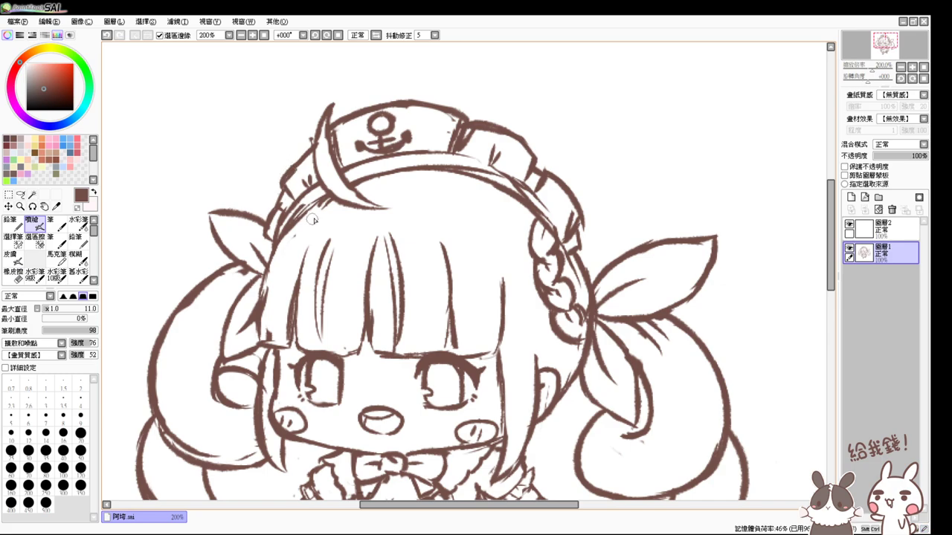
pyautogui.press('e')
pyautogui.moveTo(446, 119); pyautogui.dragTo(461, 133)
pyautogui.press('v')
pyautogui.press('e')
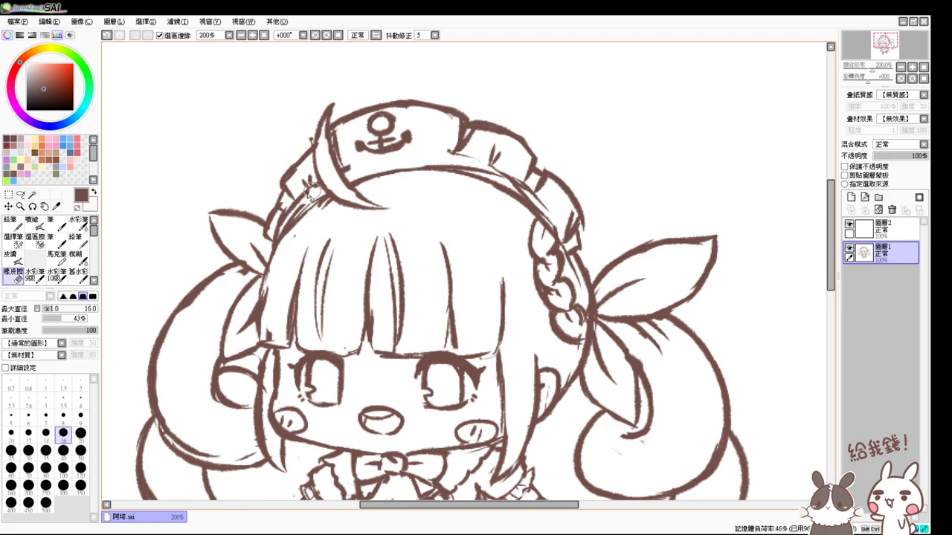
pyautogui.press('v')
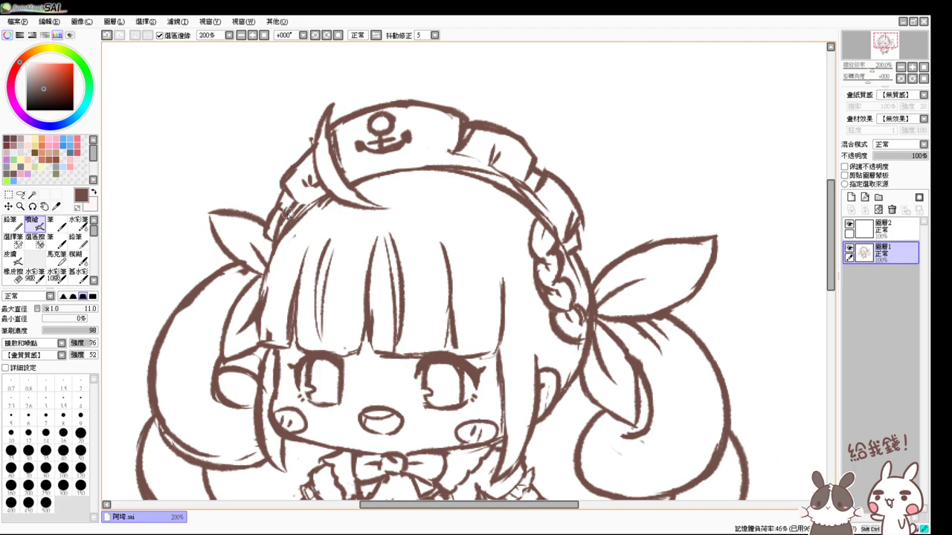
pyautogui.press('e')
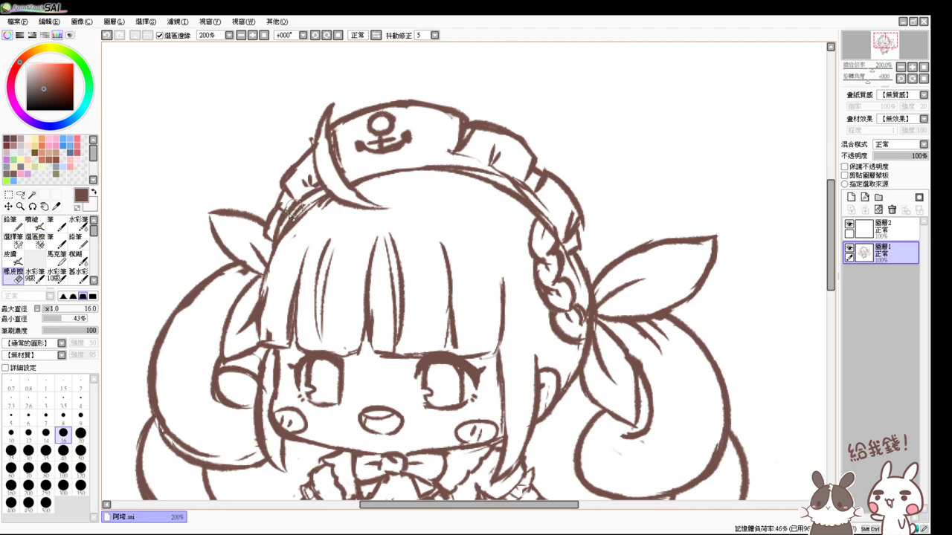
pyautogui.press('v')
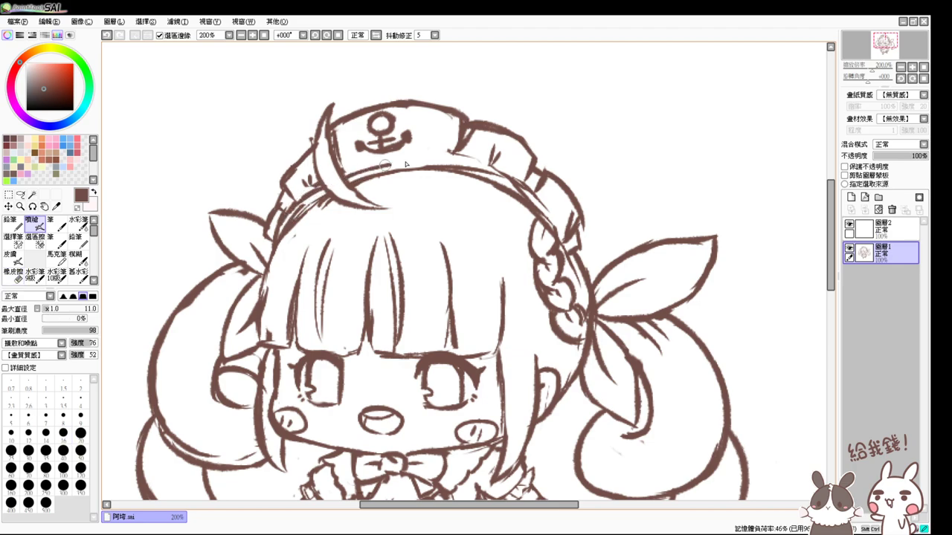
# - Redraw the lower hat-band line toward the braid and erase its excess
pyautogui.moveTo(408, 167)
pyautogui.mouseDown()
pyautogui.moveTo(475, 173)
pyautogui.moveTo(528, 192)
pyautogui.mouseUp()
pyautogui.hotkey('ctrl', 'z')
pyautogui.press('e')
pyautogui.moveTo(424, 164); pyautogui.dragTo(514, 186)
pyautogui.press('v')
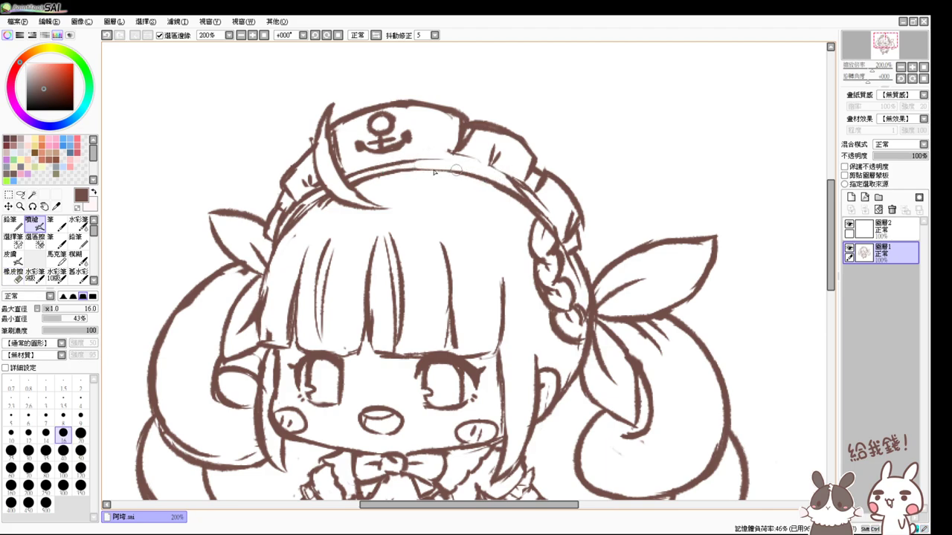
pyautogui.moveTo(408, 162)
pyautogui.mouseDown()
pyautogui.moveTo(502, 177)
pyautogui.moveTo(438, 169)
pyautogui.moveTo(465, 163)
pyautogui.moveTo(538, 199)
pyautogui.mouseUp()
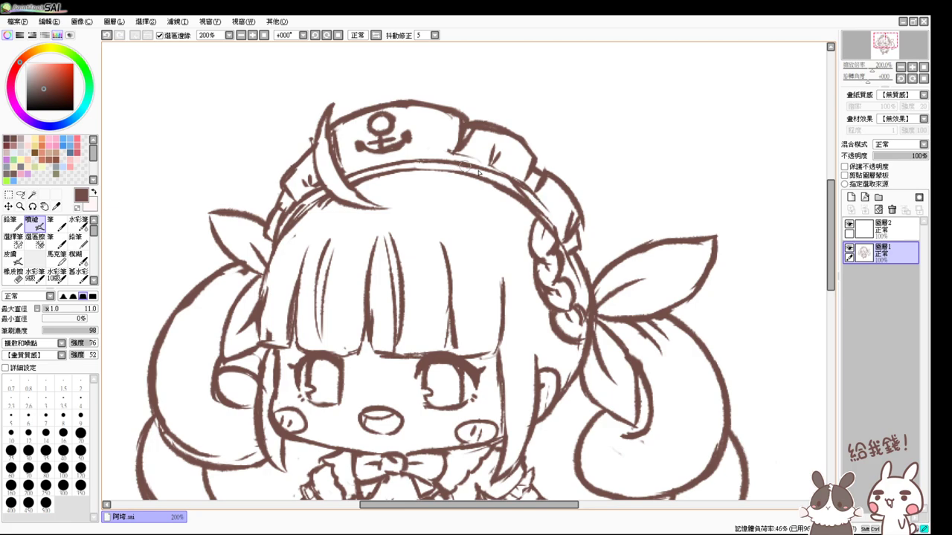
pyautogui.moveTo(478, 172); pyautogui.dragTo(538, 199)
pyautogui.press('e')
pyautogui.moveTo(473, 159); pyautogui.dragTo(542, 199)
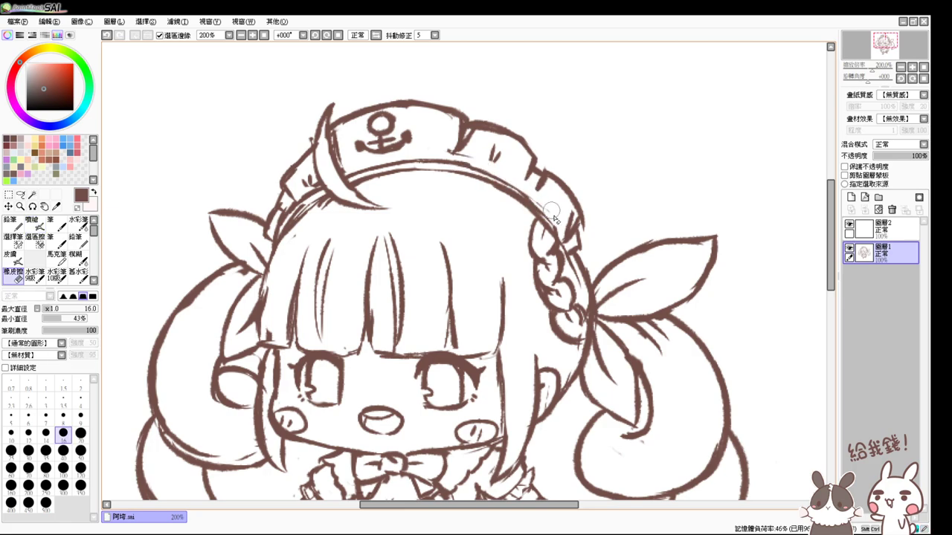
pyautogui.press('v')
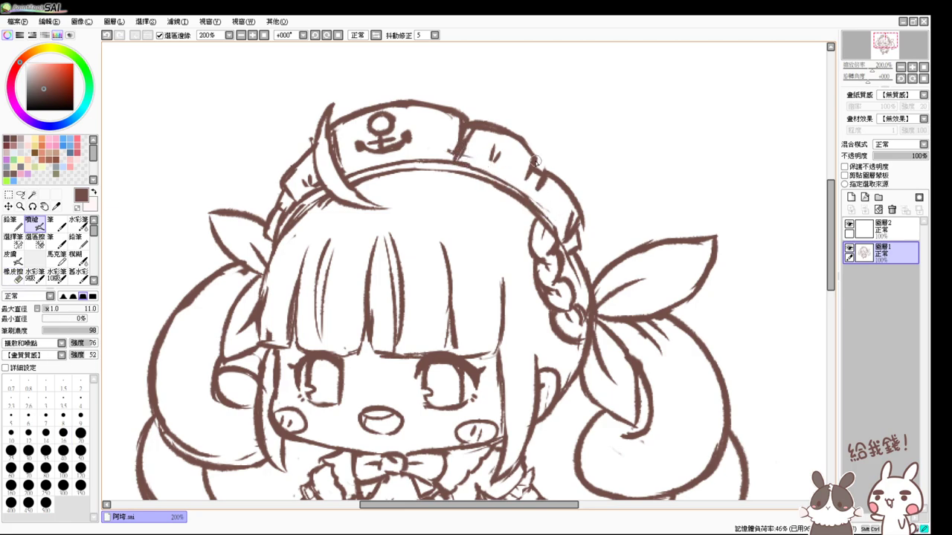
pyautogui.moveTo(535, 161)
pyautogui.mouseDown()
pyautogui.moveTo(538, 188)
pyautogui.moveTo(549, 177)
pyautogui.moveTo(530, 204)
pyautogui.mouseUp()
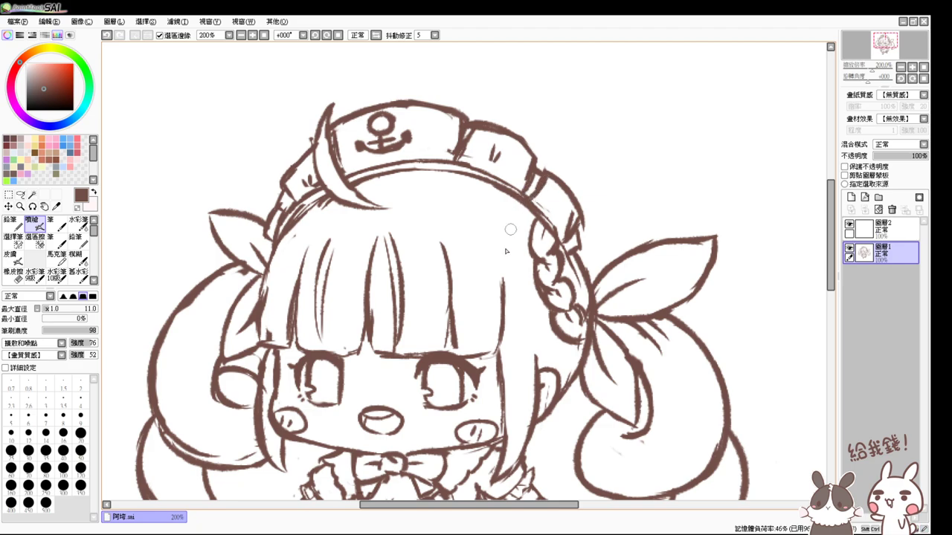
# - Refine the hat-band line near the braid, remove a stray mark, and add short hatching
pyautogui.press('e')
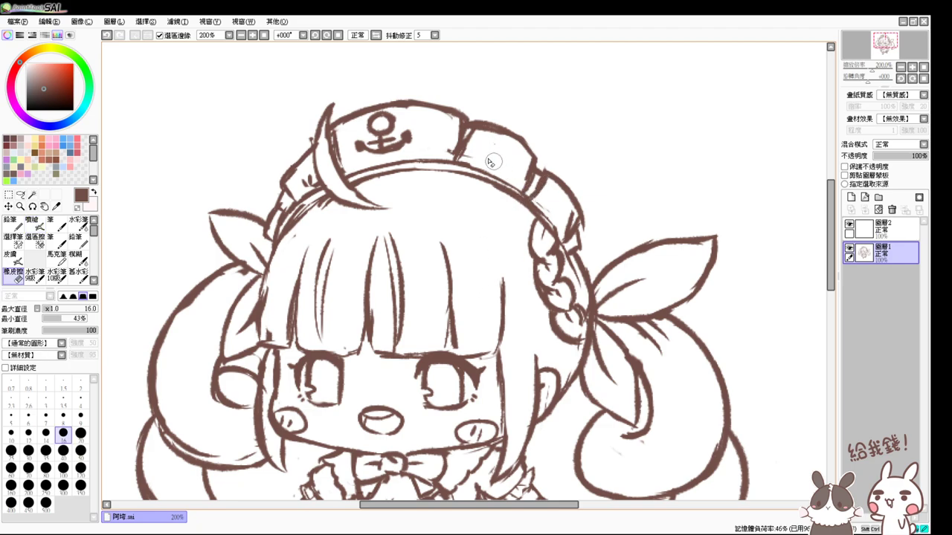
pyautogui.press('v')
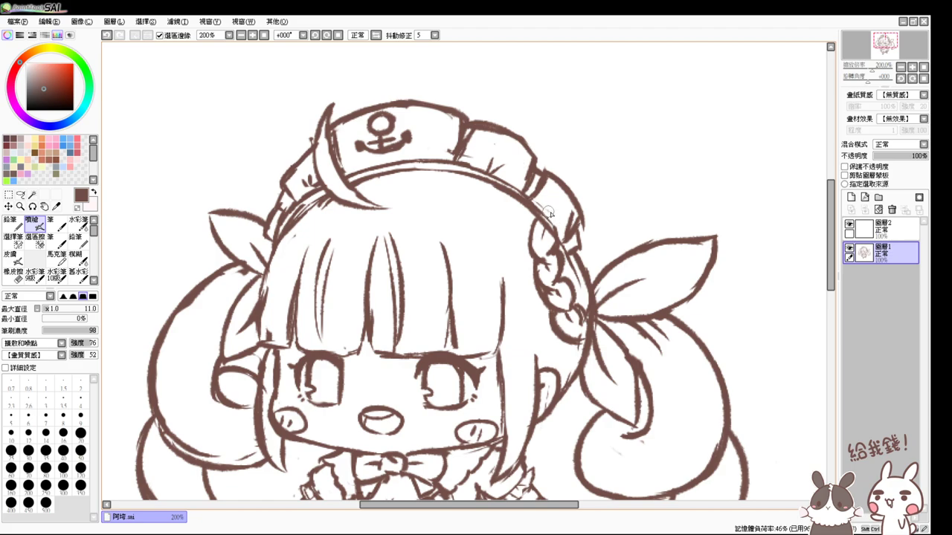
pyautogui.hotkey('ctrl', 'z')
pyautogui.moveTo(490, 160); pyautogui.dragTo(500, 178)
pyautogui.moveTo(552, 214); pyautogui.dragTo(543, 221)
pyautogui.press('e')
pyautogui.moveTo(313, 180); pyautogui.dragTo(310, 183)
pyautogui.press('v')
pyautogui.moveTo(426, 150); pyautogui.dragTo(426, 163)
# - Zoom to 200% and add eyelash strokes at the outer corners of both eyes
pyautogui.click(257, 35)
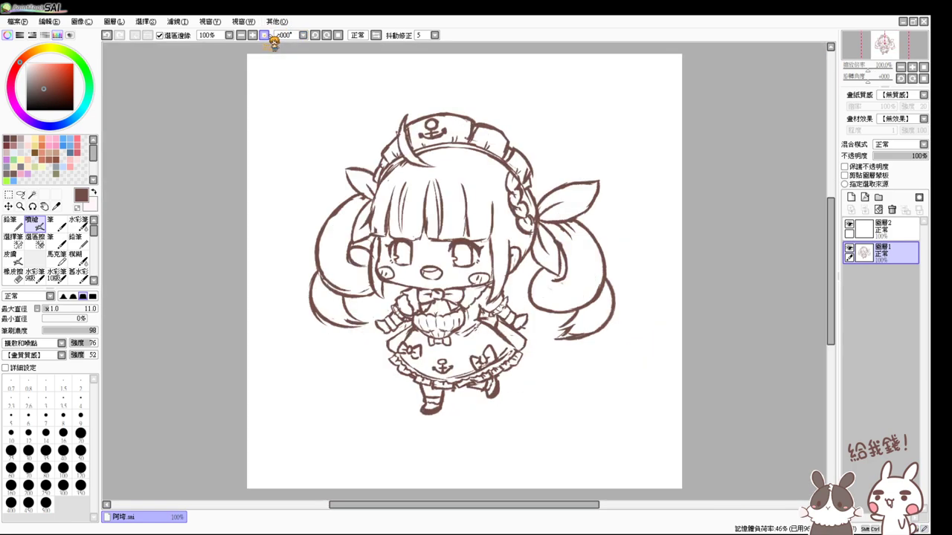
pyautogui.click(262, 36)
pyautogui.click(262, 36)
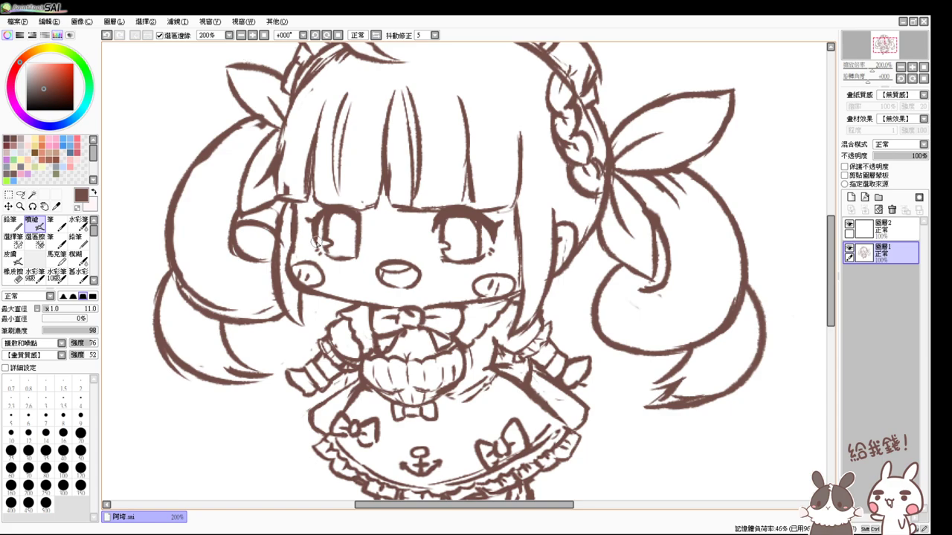
pyautogui.moveTo(315, 221); pyautogui.dragTo(315, 284)
pyautogui.scroll(1, 315, 284)
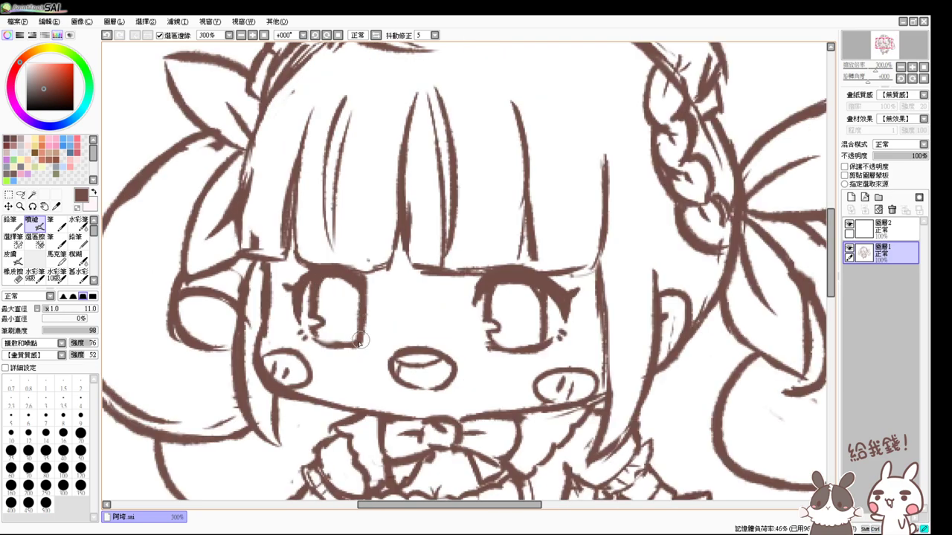
pyautogui.press('e')
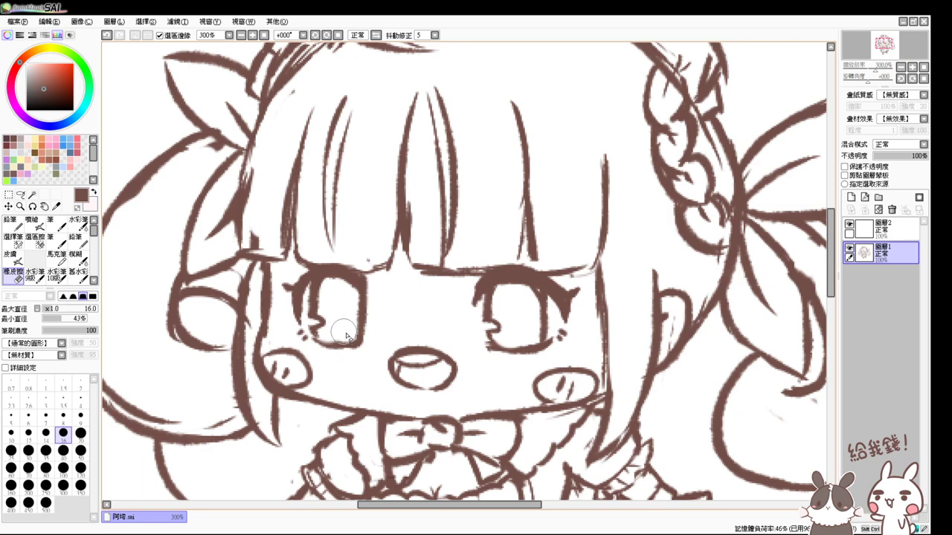
pyautogui.press('e')
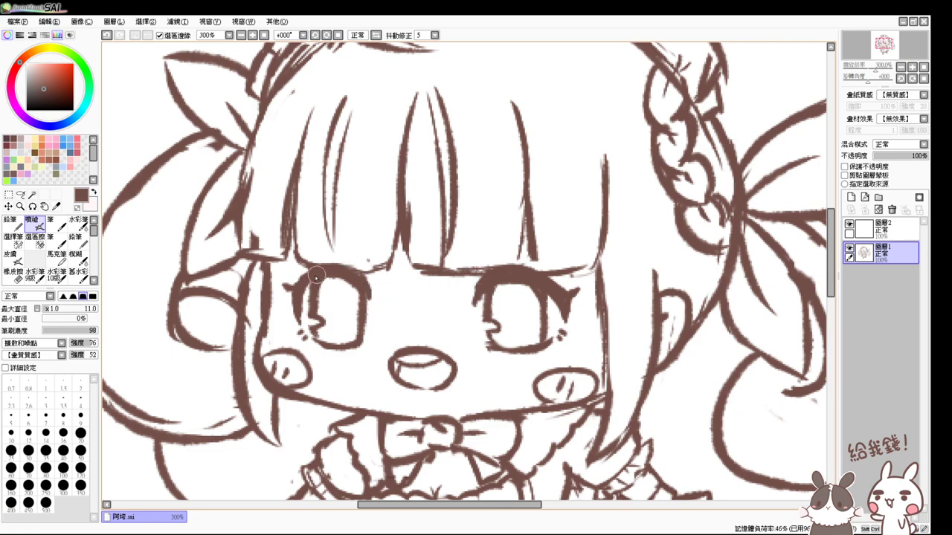
pyautogui.moveTo(296, 287); pyautogui.dragTo(286, 301)
pyautogui.moveTo(574, 291); pyautogui.dragTo(564, 311)
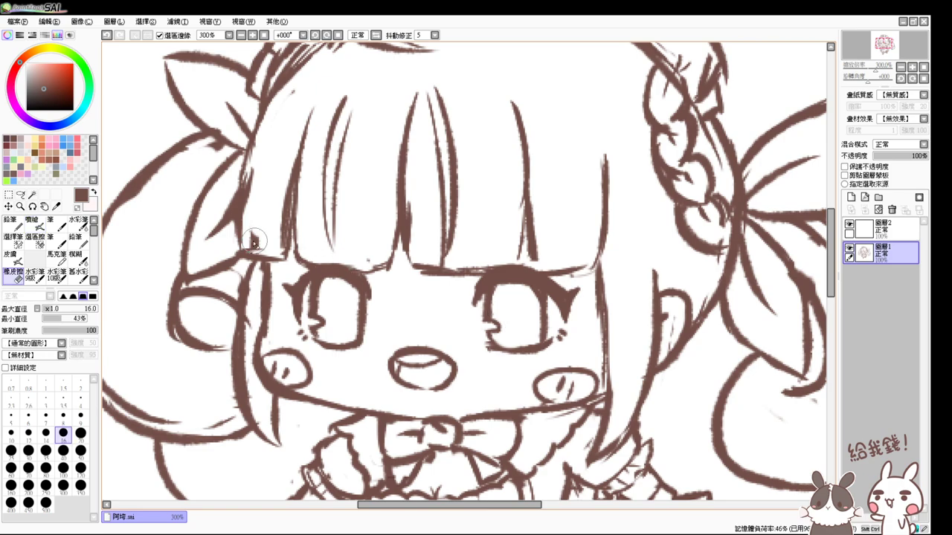
# - Erase the scratchy strokes between the headband lines
pyautogui.press('e')
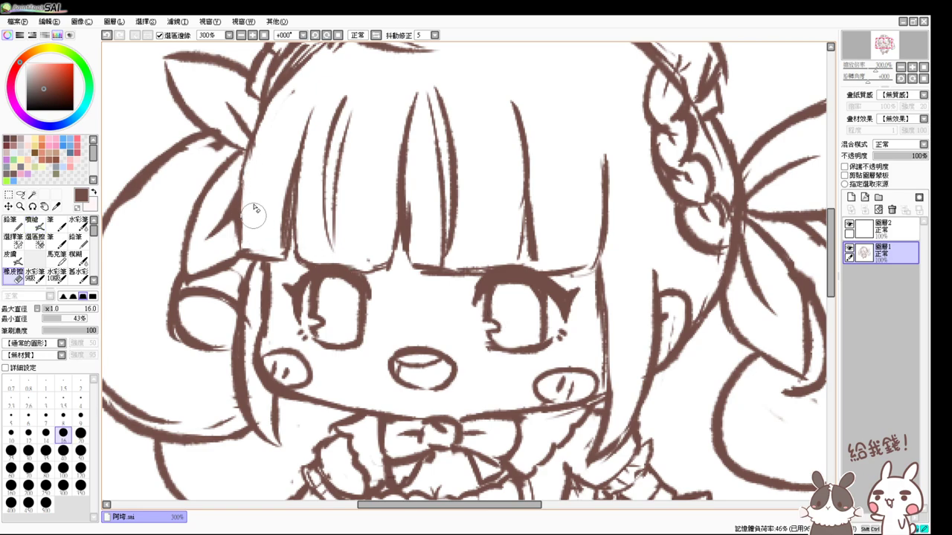
pyautogui.press('e')
pyautogui.scroll(3, 312, 197)
pyautogui.press('e')
pyautogui.moveTo(324, 207)
pyautogui.mouseDown()
pyautogui.moveTo(282, 236)
pyautogui.moveTo(330, 200)
pyautogui.mouseUp()
pyautogui.press('e')
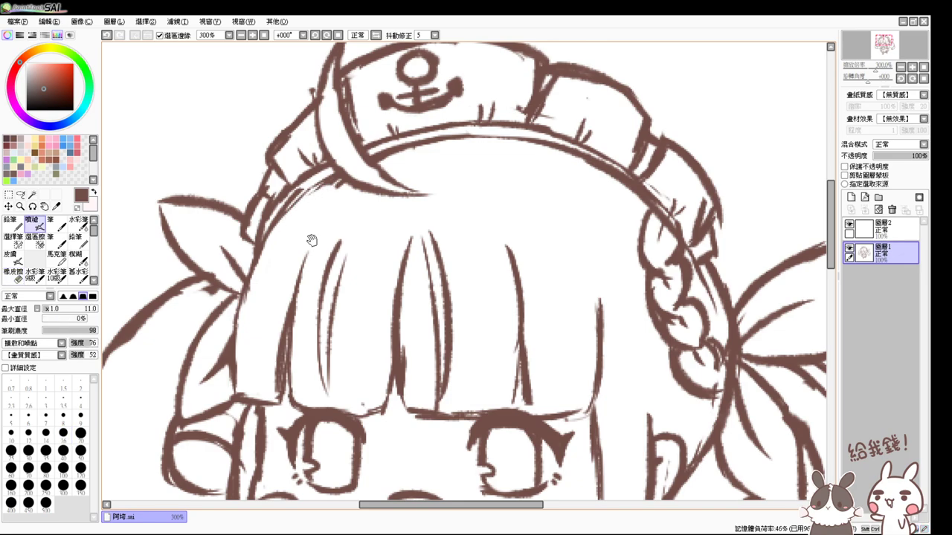
# - Pan across the face, braid, collar and headband, then reset zoom to 200%
pyautogui.moveTo(313, 240); pyautogui.dragTo(264, 188)
pyautogui.moveTo(546, 278); pyautogui.dragTo(502, 270)
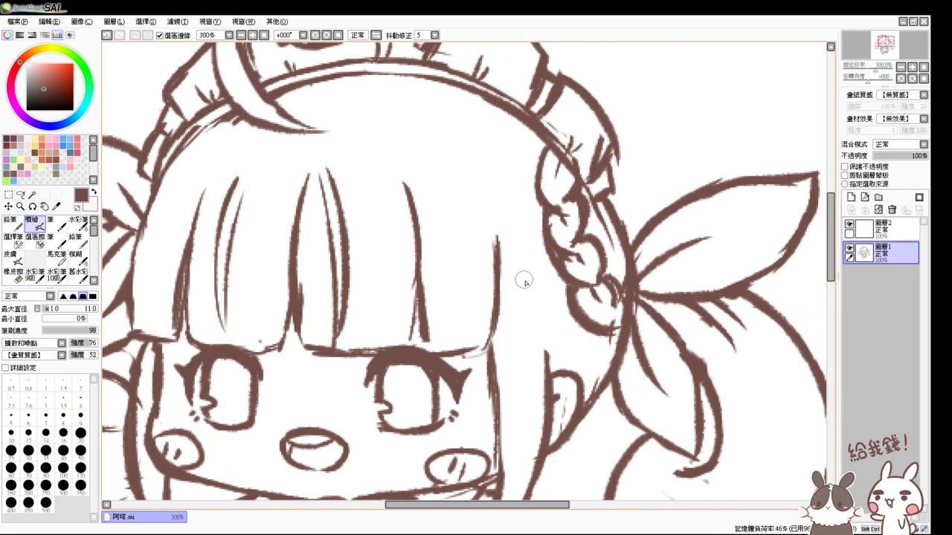
pyautogui.moveTo(538, 300); pyautogui.dragTo(485, 206)
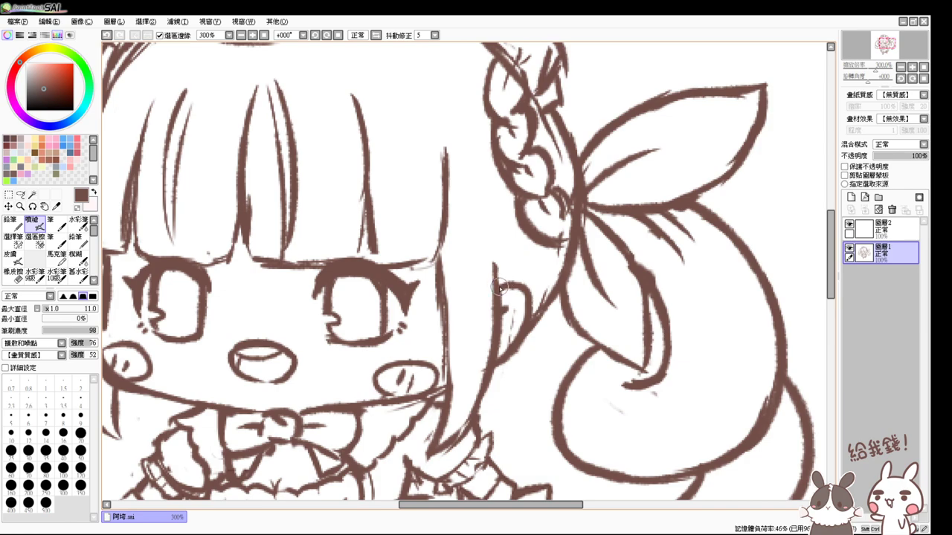
pyautogui.moveTo(501, 286); pyautogui.dragTo(552, 279)
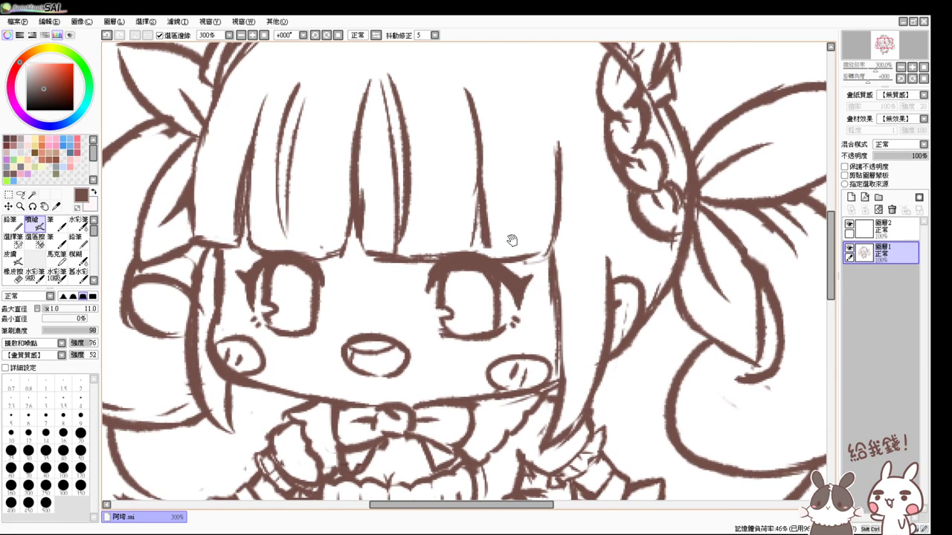
pyautogui.moveTo(512, 241); pyautogui.dragTo(513, 291)
pyautogui.click(264, 35)
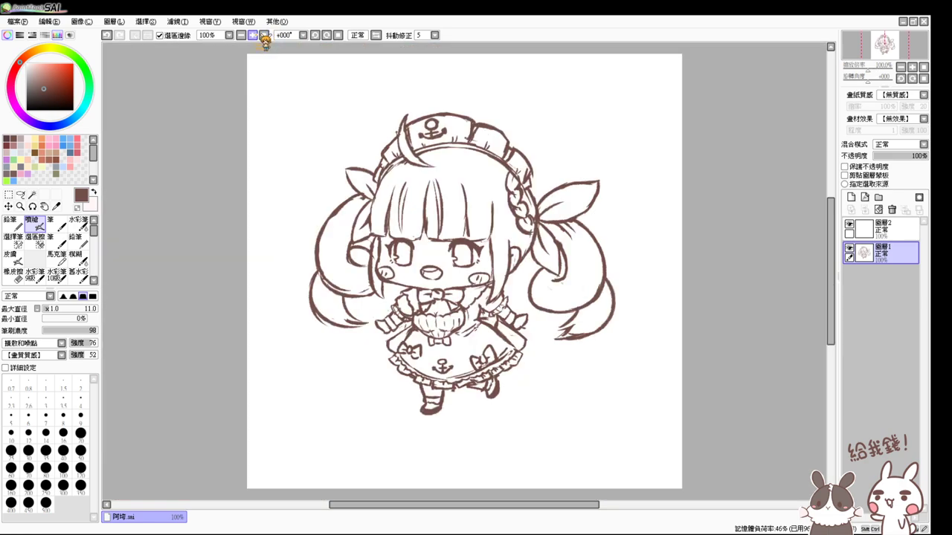
pyautogui.click(254, 36)
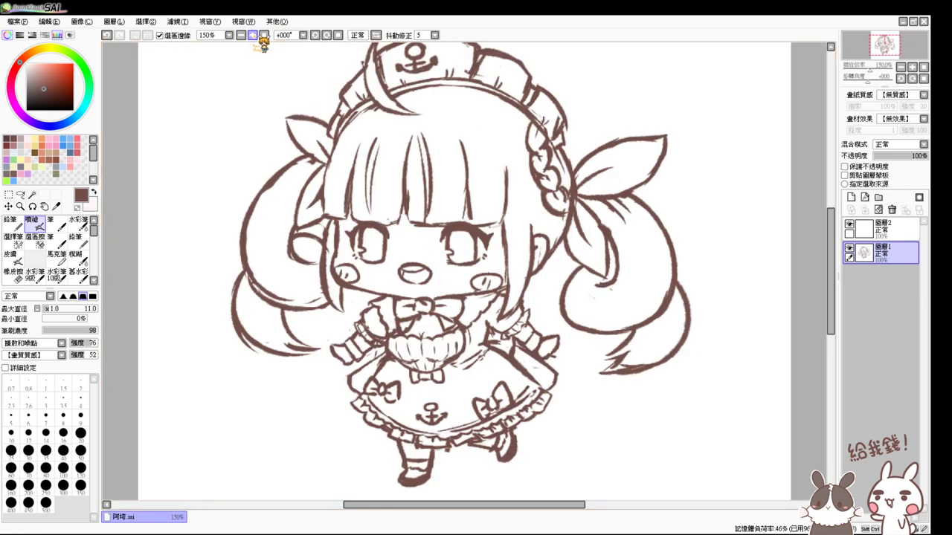
pyautogui.click(254, 35)
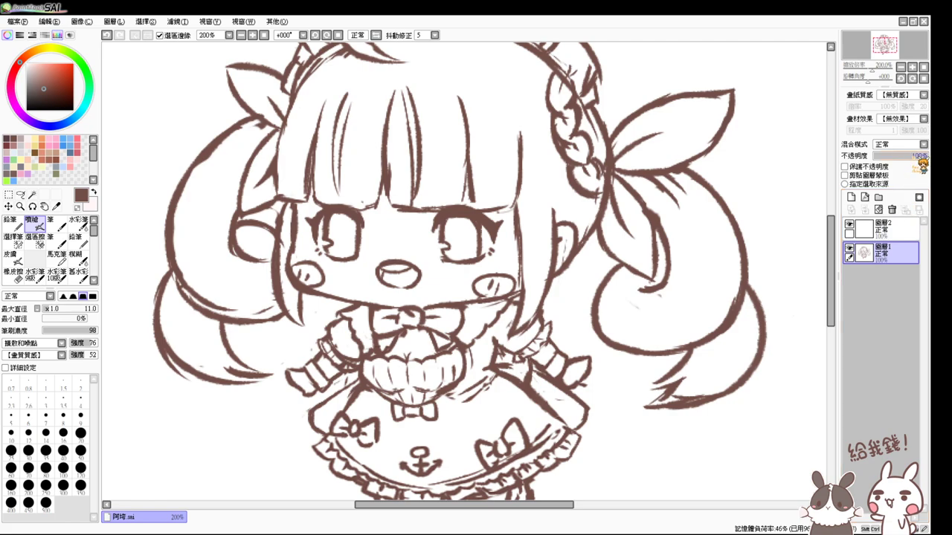
# - Lower 圖層1's opacity to about 32% and make the empty 圖層2 the active layer
pyautogui.moveTo(926, 155); pyautogui.dragTo(897, 156)
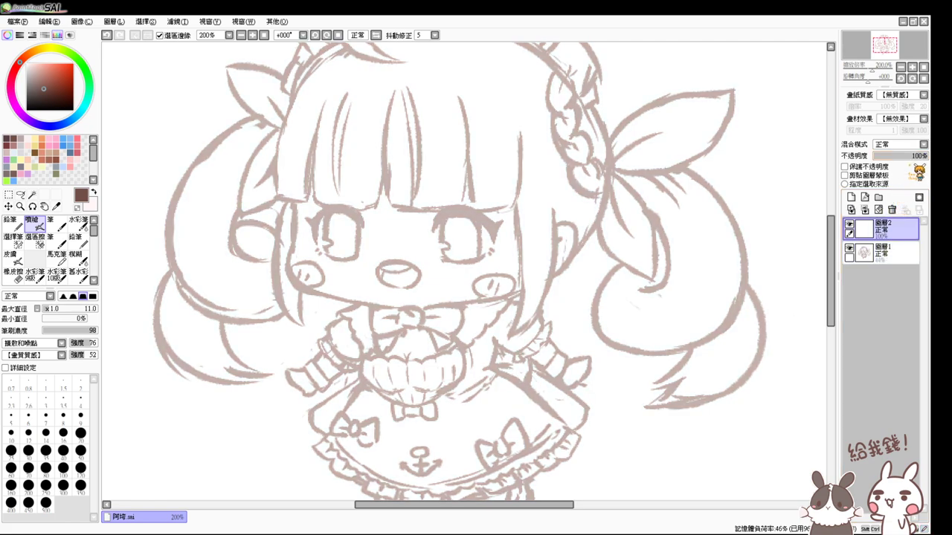
pyautogui.moveTo(909, 156); pyautogui.dragTo(899, 178)
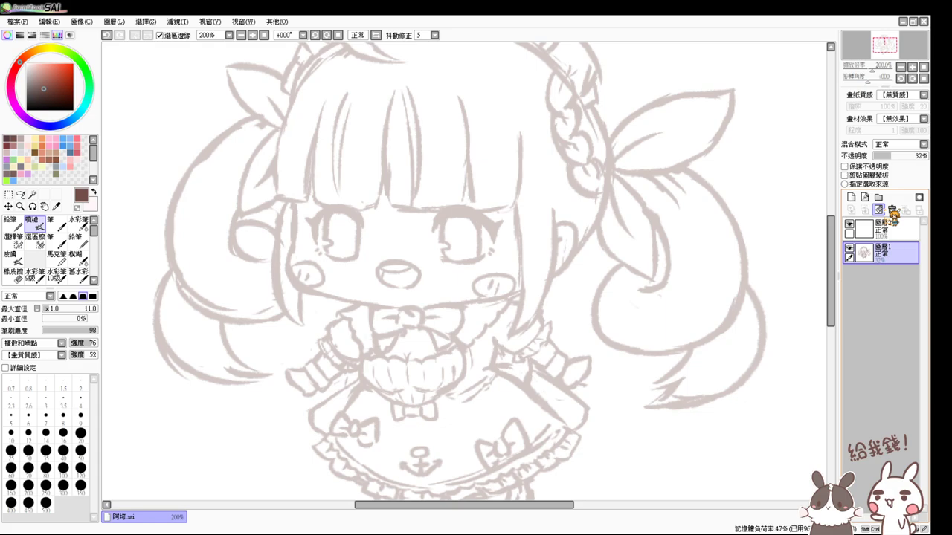
pyautogui.click(907, 235)
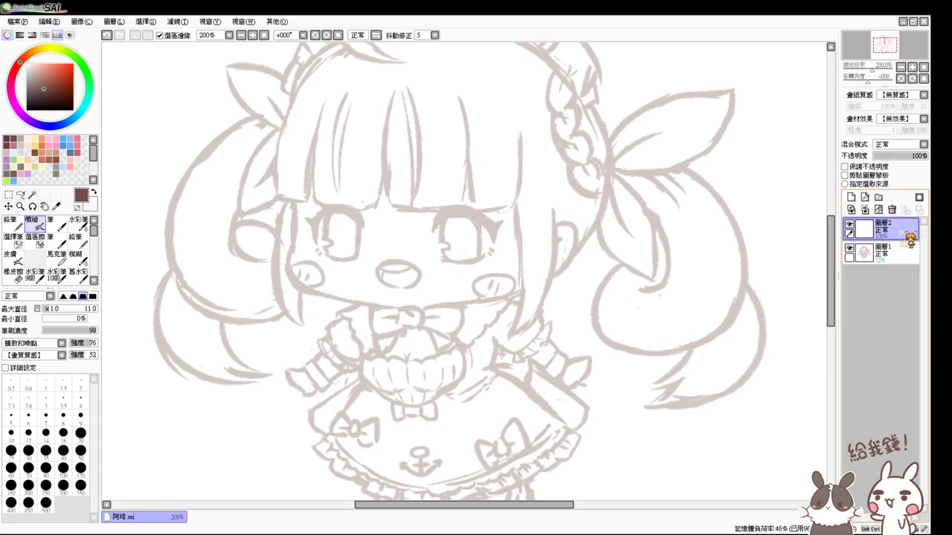
pyautogui.click(907, 253)
pyautogui.click(907, 235)
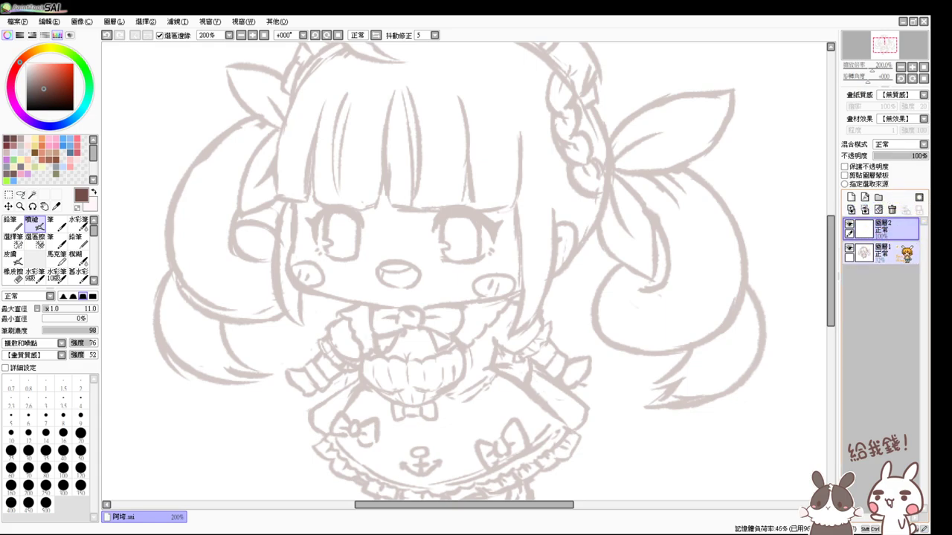
pyautogui.click(907, 253)
pyautogui.click(892, 156)
pyautogui.click(900, 235)
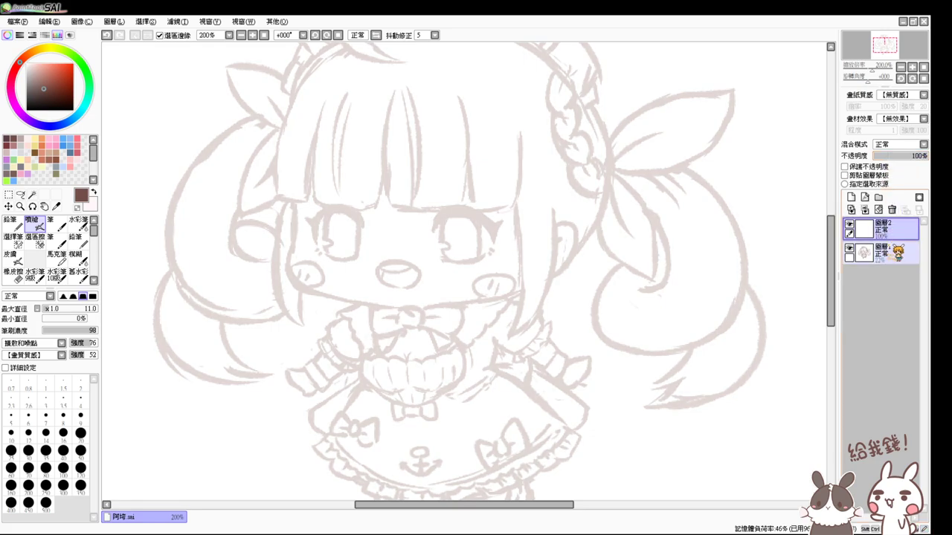
# - Zoom in to 300% on the face and raise the brush size to 12
pyautogui.hotkey('ctrl', '+')
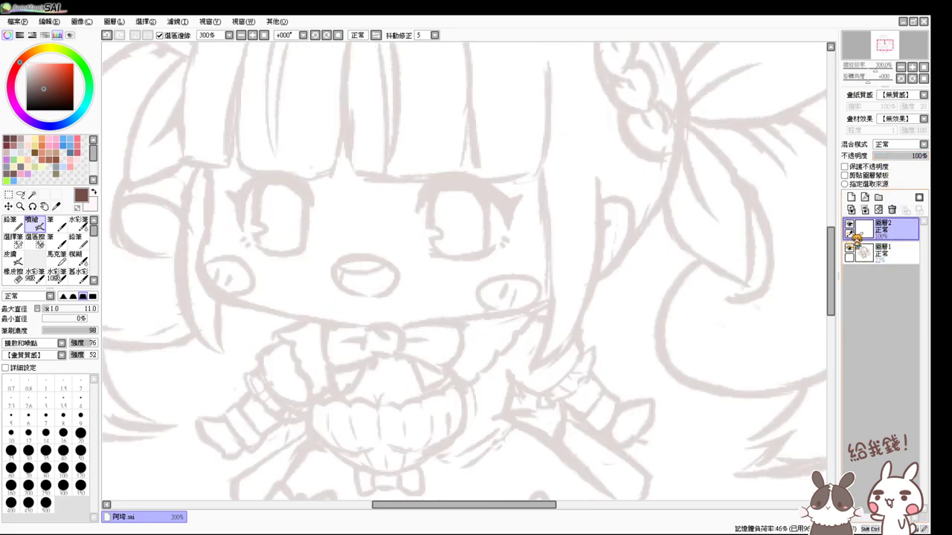
pyautogui.moveTo(449, 262); pyautogui.dragTo(504, 314)
pyautogui.hotkey('ctrl', 'alt')
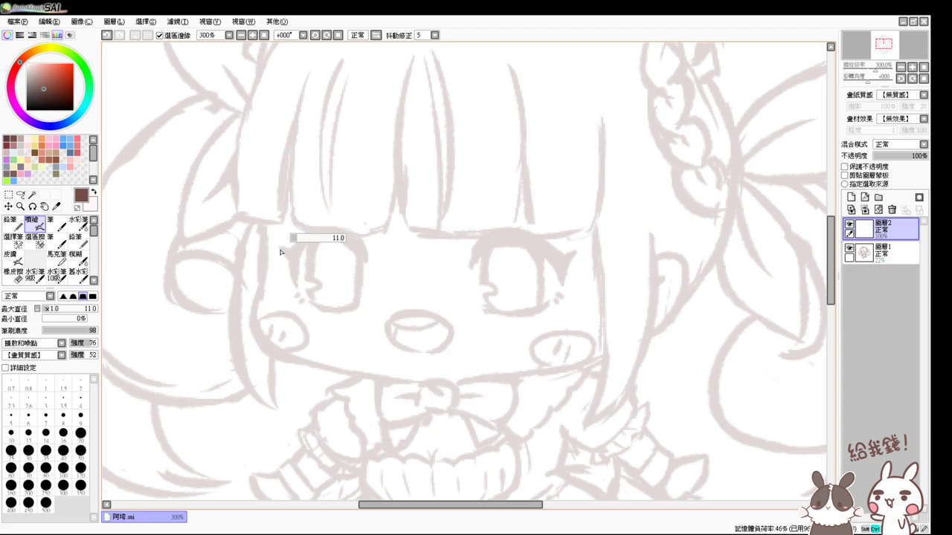
pyautogui.moveTo(289, 258); pyautogui.dragTo(294, 263)
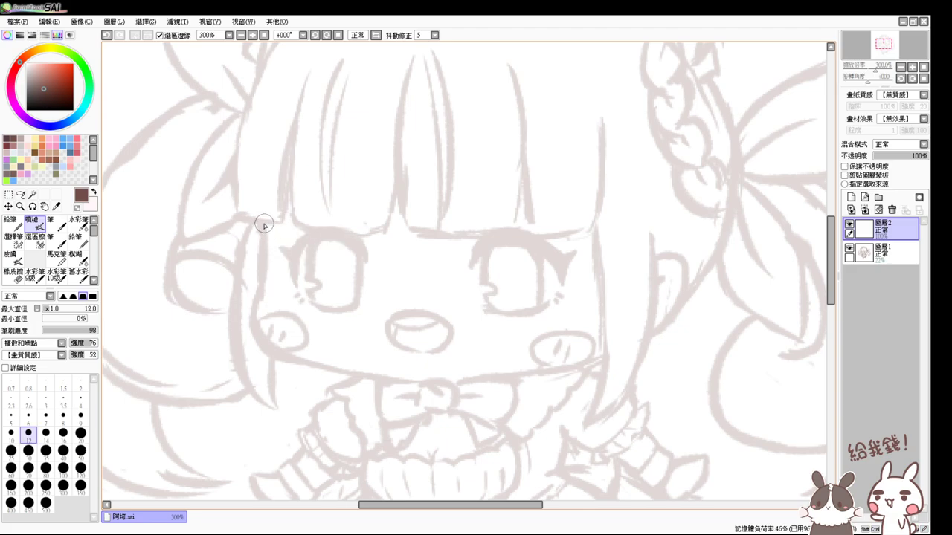
# - Ink the left cheek edge curving down toward the chin, retrying with undo
pyautogui.moveTo(264, 225); pyautogui.dragTo(264, 285)
pyautogui.hotkey('ctrl', 'z')
pyautogui.hotkey('ctrl', 'z')
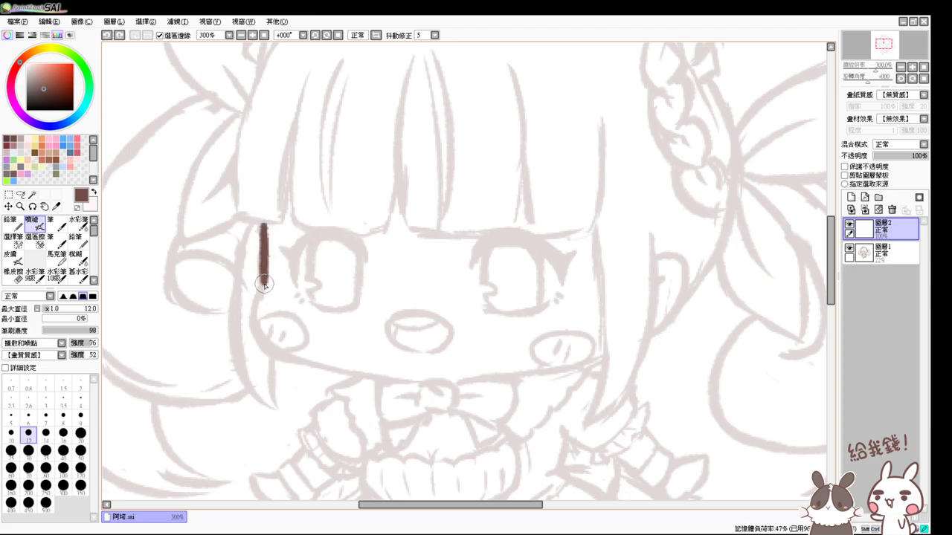
pyautogui.hotkey('ctrl', 'z')
pyautogui.moveTo(260, 223)
pyautogui.mouseDown()
pyautogui.moveTo(263, 298)
pyautogui.moveTo(288, 354)
pyautogui.mouseUp()
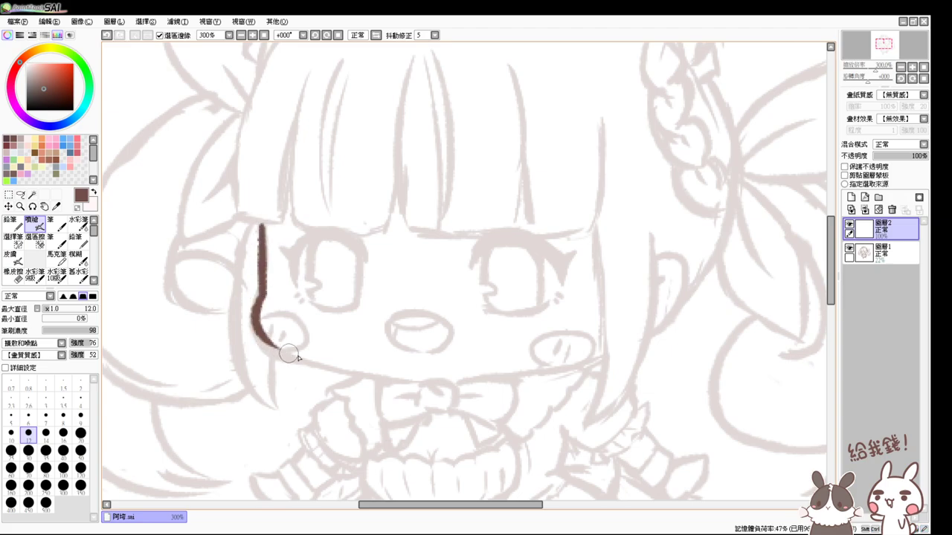
pyautogui.hotkey('ctrl', 'z')
pyautogui.moveTo(260, 292); pyautogui.dragTo(317, 363)
# - Draw the left half of the jaw line under to the chin
pyautogui.hotkey('ctrl', 'z')
pyautogui.moveTo(261, 292)
pyautogui.mouseDown()
pyautogui.moveTo(404, 389)
pyautogui.moveTo(297, 360)
pyautogui.moveTo(448, 391)
pyautogui.moveTo(305, 368)
pyautogui.moveTo(434, 382)
pyautogui.moveTo(294, 361)
pyautogui.moveTo(452, 372)
pyautogui.mouseUp()
pyautogui.hotkey('ctrl', 'z')
pyautogui.hotkey('ctrl', 'z')
pyautogui.hotkey('ctrl', 'z')
pyautogui.hotkey('ctrl', 'z')
pyautogui.hotkey('ctrl', 'z')
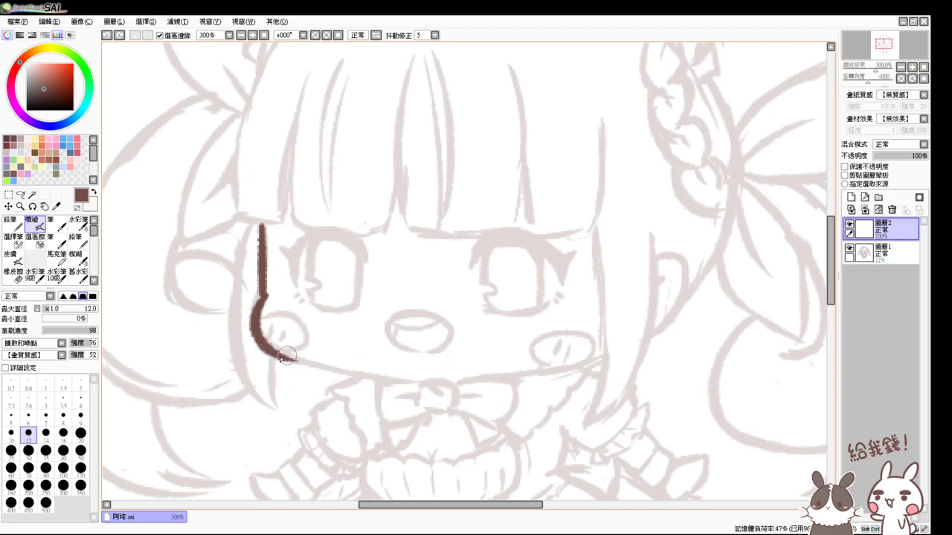
pyautogui.moveTo(267, 349)
pyautogui.mouseDown()
pyautogui.moveTo(383, 381)
pyautogui.moveTo(461, 368)
pyautogui.moveTo(377, 378)
pyautogui.moveTo(449, 381)
pyautogui.mouseUp()
pyautogui.hotkey('ctrl', 'z')
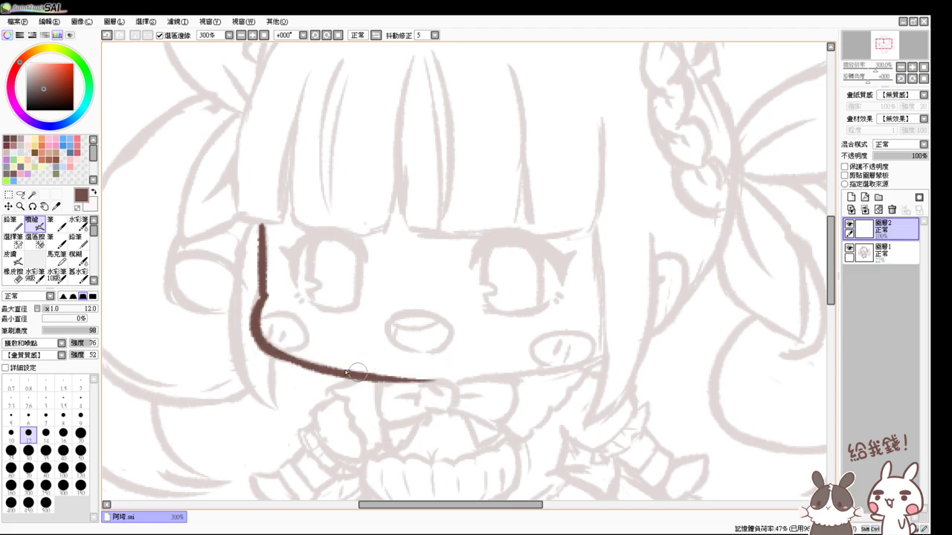
pyautogui.hotkey('ctrl', 'z')
pyautogui.moveTo(264, 348)
pyautogui.mouseDown()
pyautogui.moveTo(380, 380)
pyautogui.moveTo(458, 379)
pyautogui.mouseUp()
pyautogui.hotkey('ctrl', 'z')
pyautogui.moveTo(268, 347)
pyautogui.mouseDown()
pyautogui.moveTo(324, 378)
pyautogui.moveTo(452, 378)
pyautogui.mouseUp()
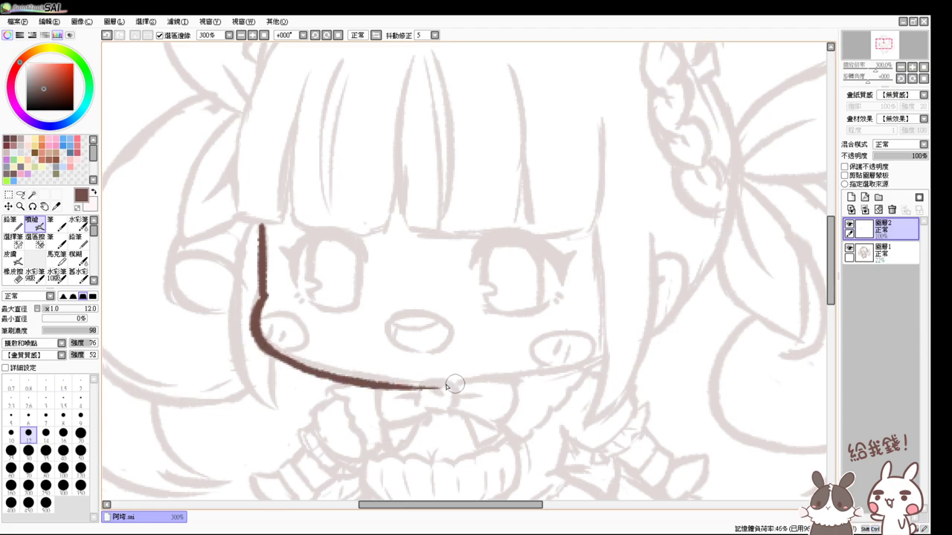
pyautogui.hotkey('ctrl', 'z')
pyautogui.moveTo(266, 345)
pyautogui.mouseDown()
pyautogui.moveTo(368, 376)
pyautogui.moveTo(459, 382)
pyautogui.mouseUp()
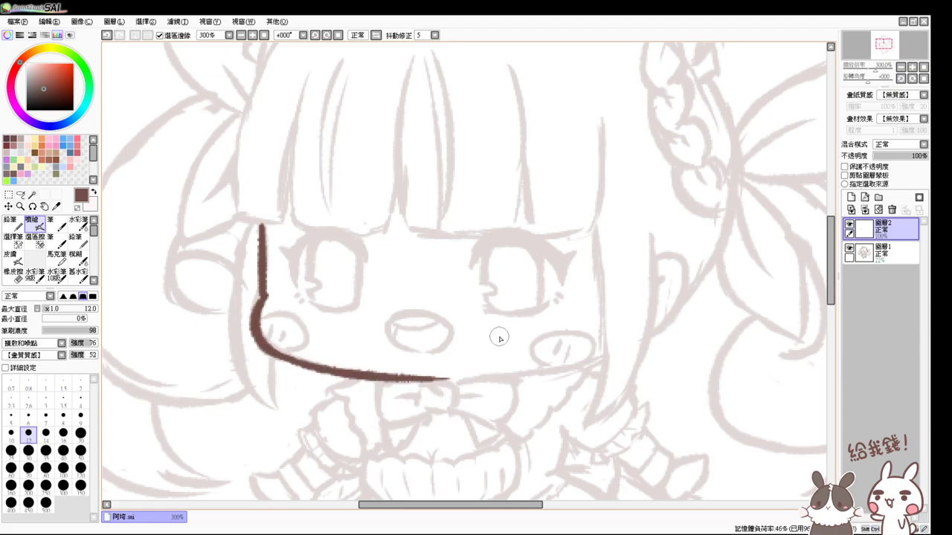
# - Continue the jaw line across to the right cheek and bridge the gap at the chin
pyautogui.moveTo(463, 380); pyautogui.dragTo(591, 360)
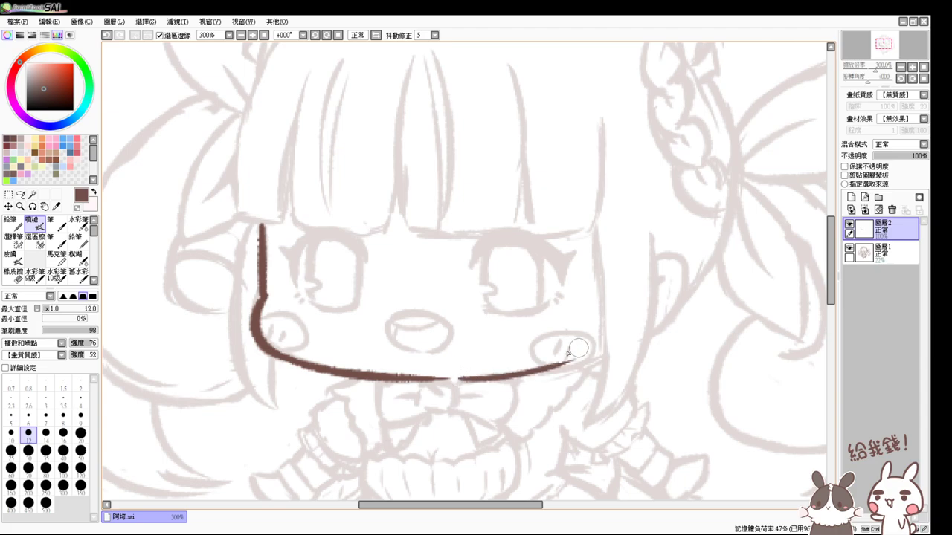
pyautogui.hotkey('ctrl', 'z')
pyautogui.moveTo(457, 378)
pyautogui.mouseDown()
pyautogui.moveTo(549, 375)
pyautogui.moveTo(600, 346)
pyautogui.mouseUp()
pyautogui.hotkey('ctrl', 'z')
pyautogui.moveTo(461, 381)
pyautogui.mouseDown()
pyautogui.moveTo(497, 377)
pyautogui.moveTo(606, 332)
pyautogui.mouseUp()
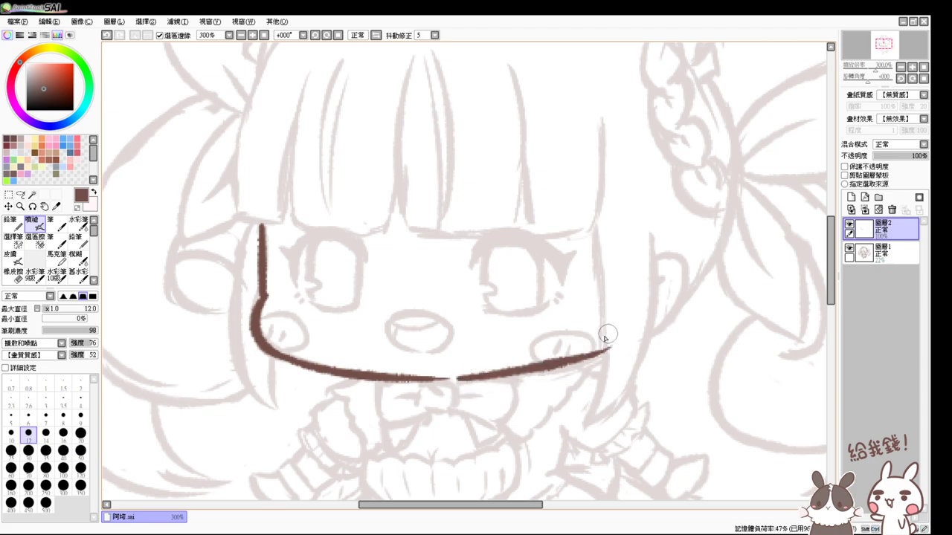
pyautogui.hotkey('ctrl', 'z')
pyautogui.moveTo(457, 378)
pyautogui.mouseDown()
pyautogui.moveTo(546, 369)
pyautogui.moveTo(601, 351)
pyautogui.mouseUp()
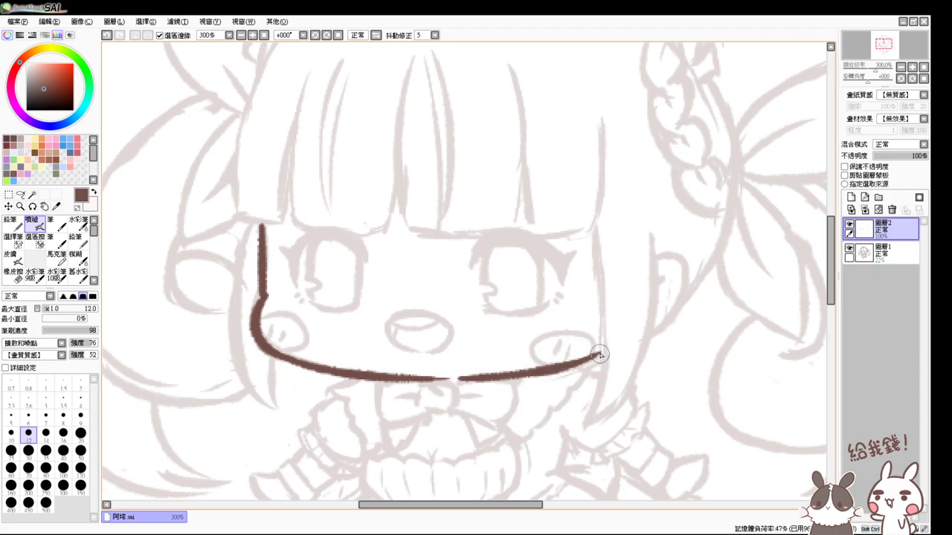
pyautogui.hotkey('ctrl', 'z')
pyautogui.moveTo(529, 370); pyautogui.dragTo(601, 349)
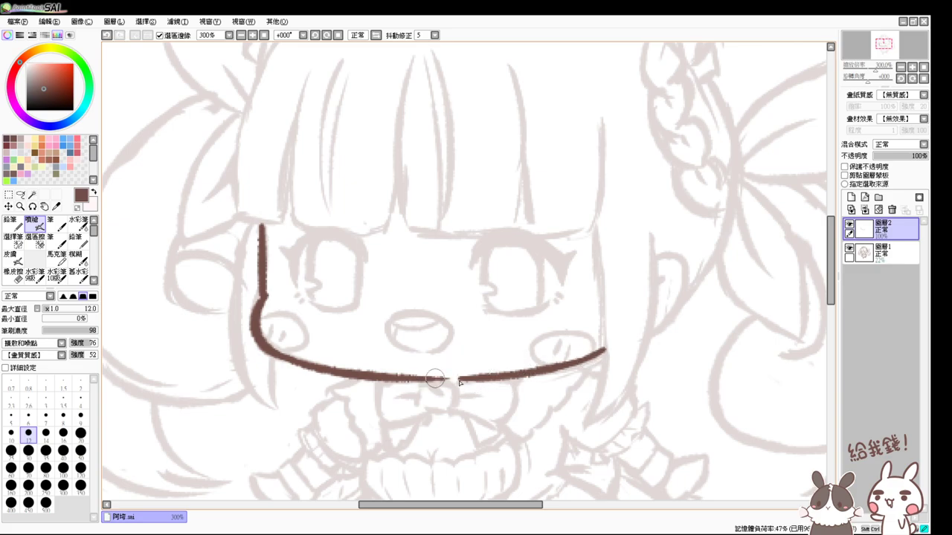
pyautogui.moveTo(428, 377); pyautogui.dragTo(497, 377)
pyautogui.hotkey('ctrl', 'z')
pyautogui.moveTo(421, 380); pyautogui.dragTo(480, 380)
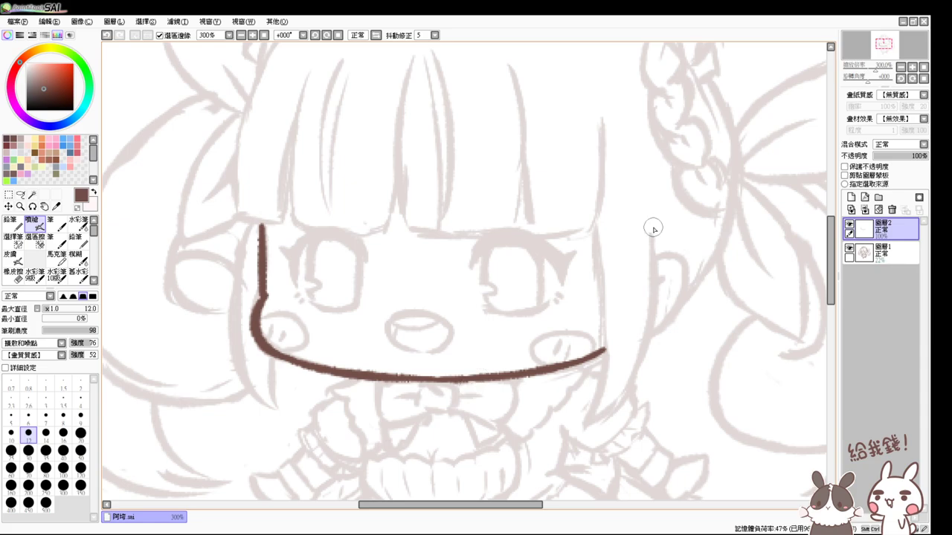
# - Ink the right cheek edge from the eye level down to the jaw
pyautogui.moveTo(595, 227); pyautogui.dragTo(591, 383)
pyautogui.hotkey('ctrl', 'z')
pyautogui.moveTo(593, 227); pyautogui.dragTo(573, 402)
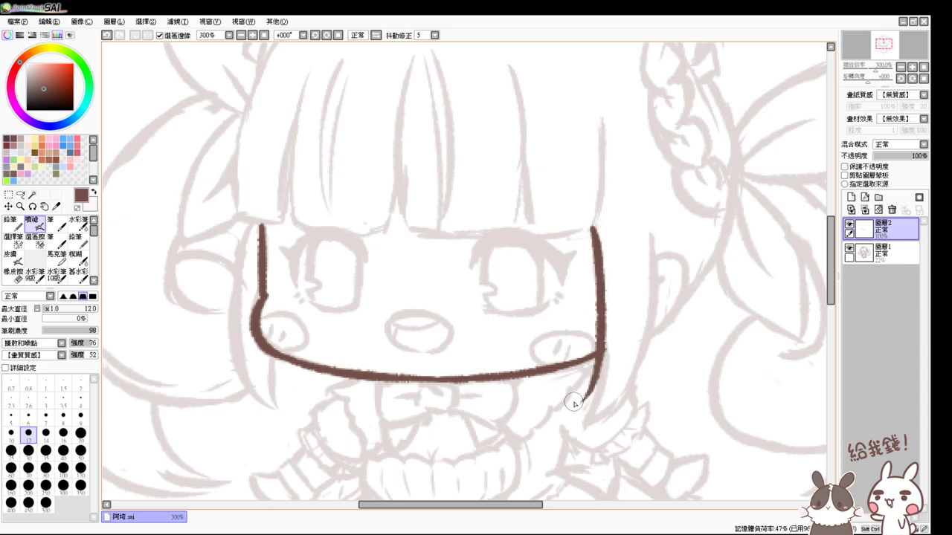
pyautogui.hotkey('ctrl', 'z')
pyautogui.moveTo(594, 227); pyautogui.dragTo(579, 413)
pyautogui.hotkey('ctrl', 'z')
pyautogui.moveTo(591, 227); pyautogui.dragTo(572, 413)
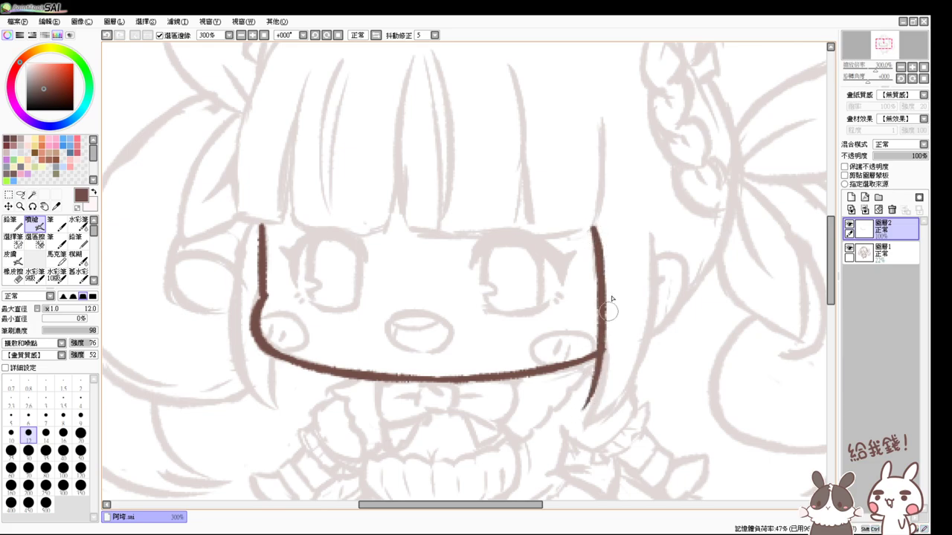
pyautogui.hotkey('ctrl', 'z')
pyautogui.moveTo(590, 226); pyautogui.dragTo(574, 415)
pyautogui.hotkey('ctrl', 'z')
pyautogui.moveTo(593, 226); pyautogui.dragTo(586, 399)
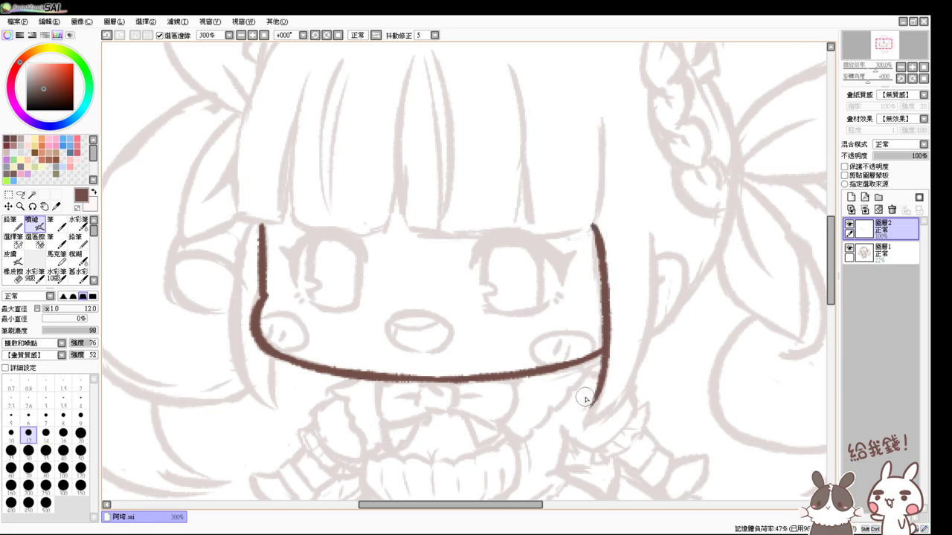
# - Draw hair strands outside both cheeks and start the left side of the bow knot
pyautogui.moveTo(649, 236)
pyautogui.mouseDown()
pyautogui.moveTo(627, 363)
pyautogui.moveTo(592, 405)
pyautogui.mouseUp()
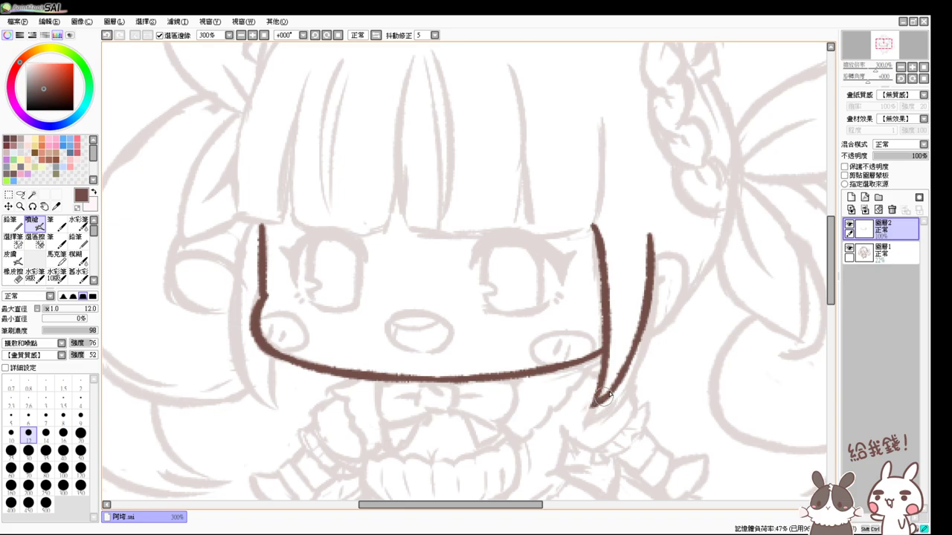
pyautogui.moveTo(255, 227)
pyautogui.mouseDown()
pyautogui.moveTo(244, 255)
pyautogui.moveTo(266, 394)
pyautogui.mouseUp()
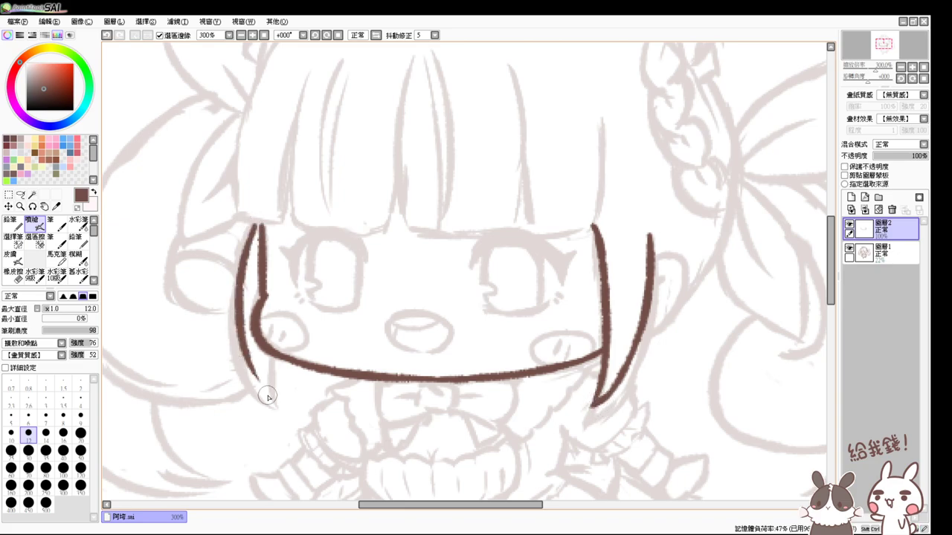
pyautogui.hotkey('ctrl', 'z')
pyautogui.moveTo(257, 223)
pyautogui.mouseDown()
pyautogui.moveTo(255, 410)
pyautogui.moveTo(266, 421)
pyautogui.mouseUp()
pyautogui.hotkey('ctrl', 'z')
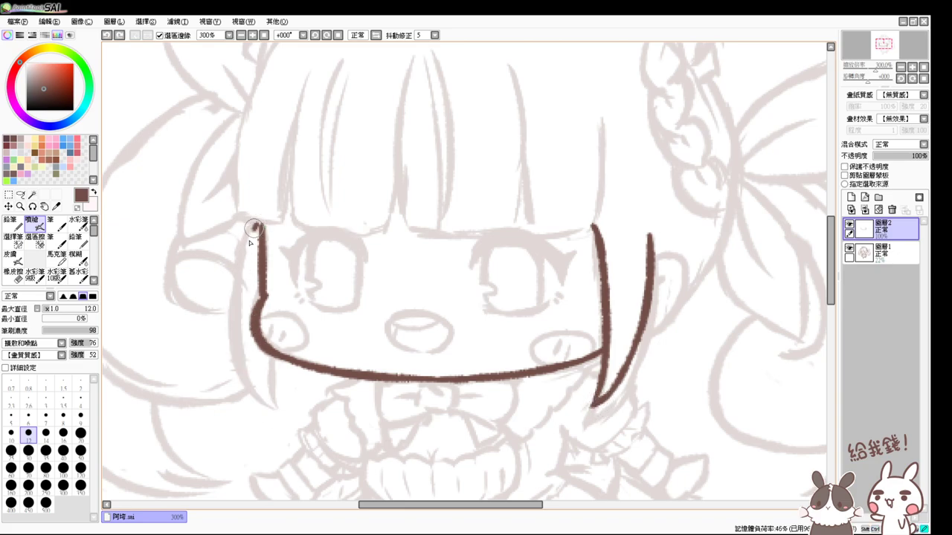
pyautogui.moveTo(258, 225); pyautogui.dragTo(265, 387)
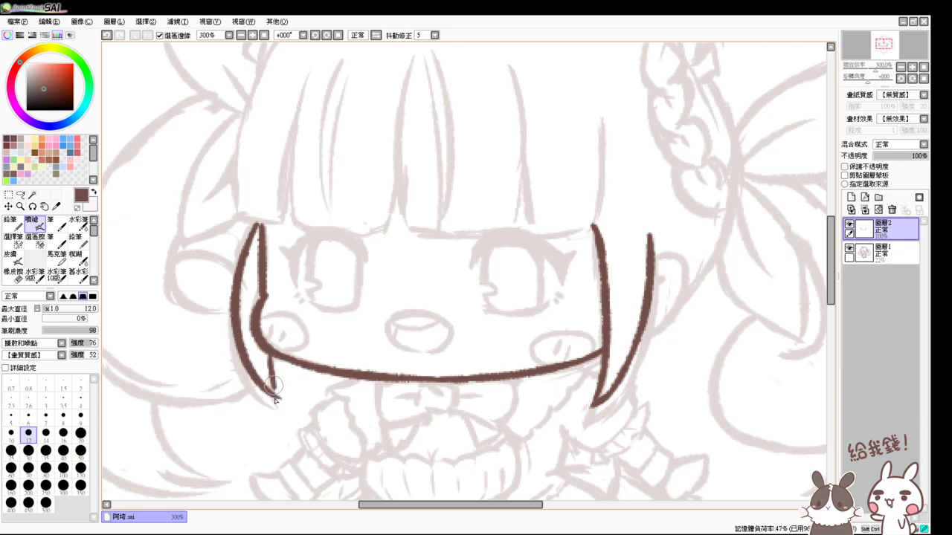
pyautogui.moveTo(269, 349); pyautogui.dragTo(276, 400)
pyautogui.moveTo(421, 382)
pyautogui.mouseDown()
pyautogui.moveTo(447, 396)
pyautogui.moveTo(428, 408)
pyautogui.moveTo(444, 409)
pyautogui.moveTo(454, 390)
pyautogui.moveTo(437, 410)
pyautogui.moveTo(423, 404)
pyautogui.moveTo(463, 407)
pyautogui.moveTo(425, 406)
pyautogui.moveTo(453, 402)
pyautogui.mouseUp()
pyautogui.hotkey('ctrl', 'z')
pyautogui.hotkey('ctrl', 'z')
pyautogui.hotkey('ctrl', 'z')
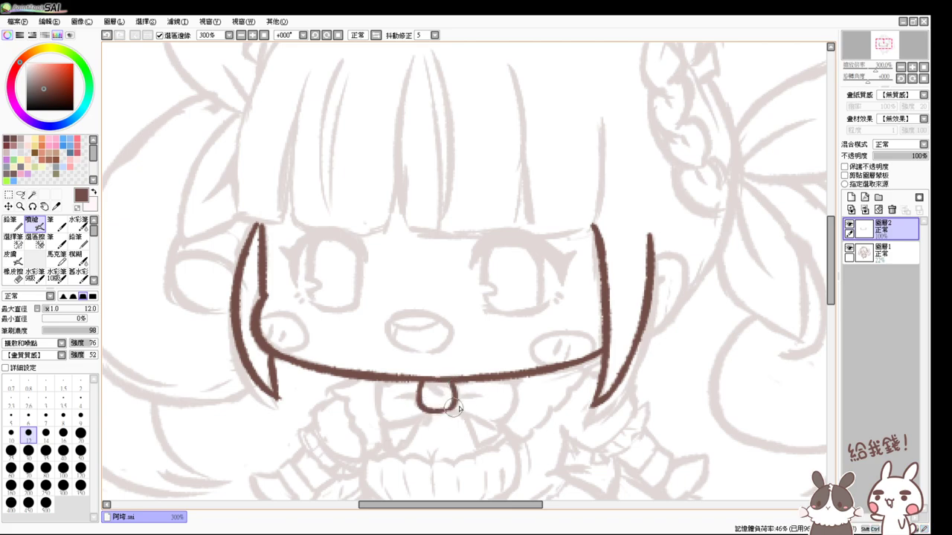
# - Ink the bow's right and left loops and the round centre knot
pyautogui.moveTo(503, 382)
pyautogui.mouseDown()
pyautogui.moveTo(498, 416)
pyautogui.moveTo(458, 419)
pyautogui.moveTo(454, 410)
pyautogui.moveTo(507, 393)
pyautogui.mouseUp()
pyautogui.hotkey('ctrl', 'z')
pyautogui.moveTo(452, 408)
pyautogui.mouseDown()
pyautogui.moveTo(495, 417)
pyautogui.moveTo(505, 392)
pyautogui.mouseUp()
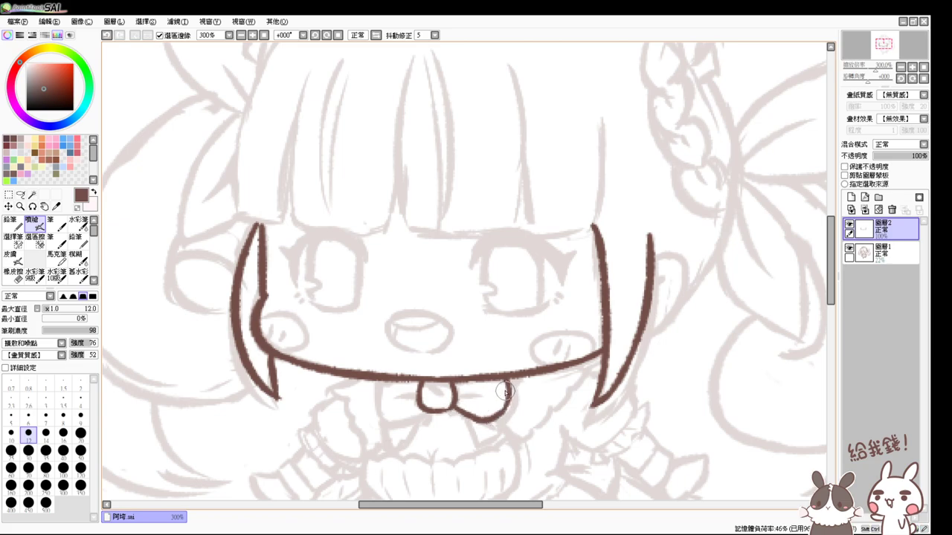
pyautogui.moveTo(386, 381)
pyautogui.mouseDown()
pyautogui.moveTo(385, 401)
pyautogui.moveTo(420, 409)
pyautogui.moveTo(379, 414)
pyautogui.mouseUp()
pyautogui.hotkey('ctrl', 'z')
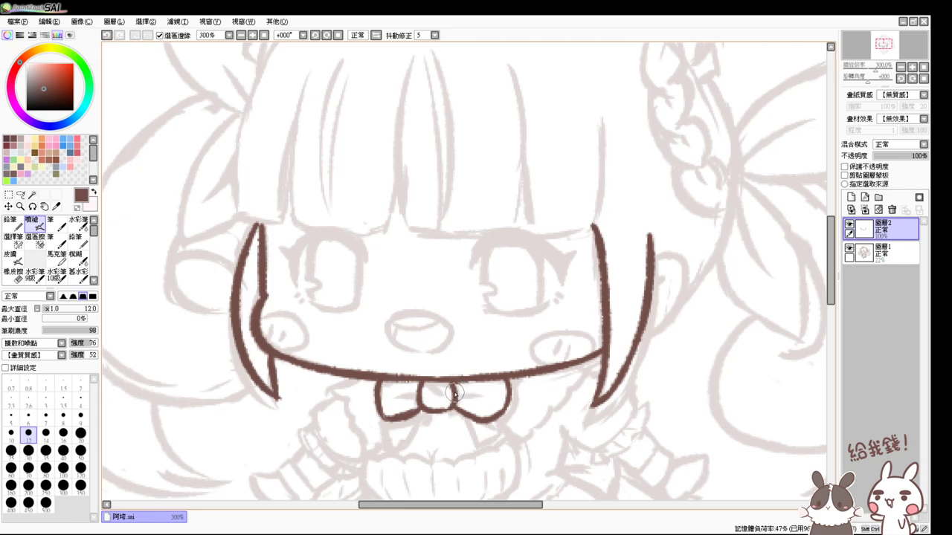
pyautogui.moveTo(454, 392)
pyautogui.mouseDown()
pyautogui.moveTo(484, 396)
pyautogui.moveTo(393, 392)
pyautogui.moveTo(465, 398)
pyautogui.moveTo(454, 392)
pyautogui.moveTo(480, 391)
pyautogui.mouseUp()
pyautogui.hotkey('ctrl', 'z')
pyautogui.hotkey('ctrl', 'z')
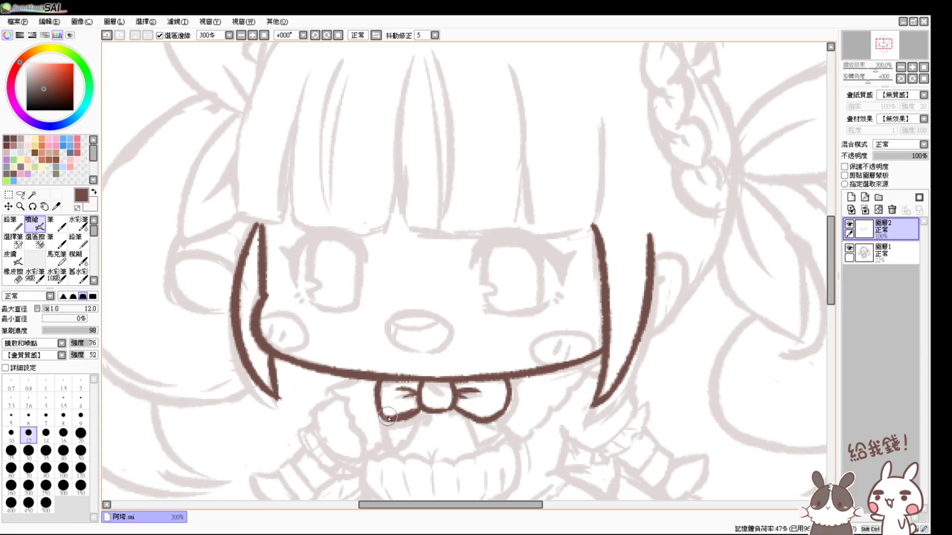
# - Draw the left and right ribbon tails hanging below the bow
pyautogui.moveTo(388, 418)
pyautogui.mouseDown()
pyautogui.moveTo(398, 440)
pyautogui.moveTo(414, 421)
pyautogui.mouseUp()
pyautogui.hotkey('ctrl', 'z')
pyautogui.hotkey('ctrl', 'z')
pyautogui.moveTo(378, 415)
pyautogui.mouseDown()
pyautogui.moveTo(389, 448)
pyautogui.moveTo(419, 413)
pyautogui.moveTo(400, 429)
pyautogui.mouseUp()
pyautogui.hotkey('ctrl', 'z')
pyautogui.moveTo(460, 415)
pyautogui.mouseDown()
pyautogui.moveTo(476, 446)
pyautogui.moveTo(491, 442)
pyautogui.mouseUp()
pyautogui.hotkey('ctrl', 'z')
pyautogui.hotkey('ctrl', 'z')
pyautogui.moveTo(506, 408)
pyautogui.mouseDown()
pyautogui.moveTo(499, 439)
pyautogui.moveTo(479, 447)
pyautogui.mouseUp()
pyautogui.hotkey('ctrl', 'z')
# - Add collar frill and collar edge strokes on both sides of the bow
pyautogui.hotkey('ctrl', 'z')
pyautogui.hotkey('ctrl', 'z')
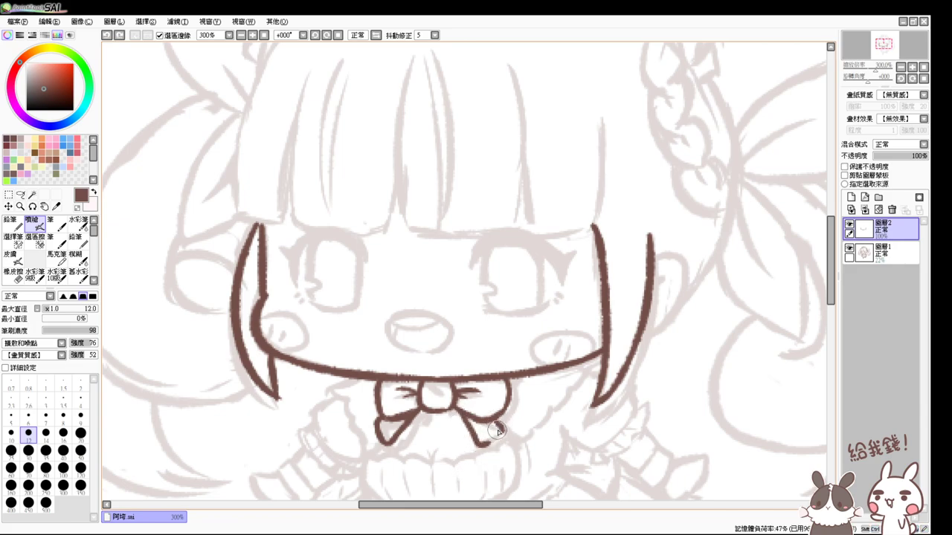
pyautogui.moveTo(507, 407)
pyautogui.mouseDown()
pyautogui.moveTo(487, 441)
pyautogui.moveTo(494, 430)
pyautogui.moveTo(480, 448)
pyautogui.mouseUp()
pyautogui.moveTo(368, 379); pyautogui.dragTo(338, 396)
pyautogui.hotkey('ctrl', 'z')
pyautogui.moveTo(361, 380)
pyautogui.mouseDown()
pyautogui.moveTo(333, 394)
pyautogui.moveTo(371, 442)
pyautogui.moveTo(381, 433)
pyautogui.mouseUp()
pyautogui.hotkey('ctrl', 'z')
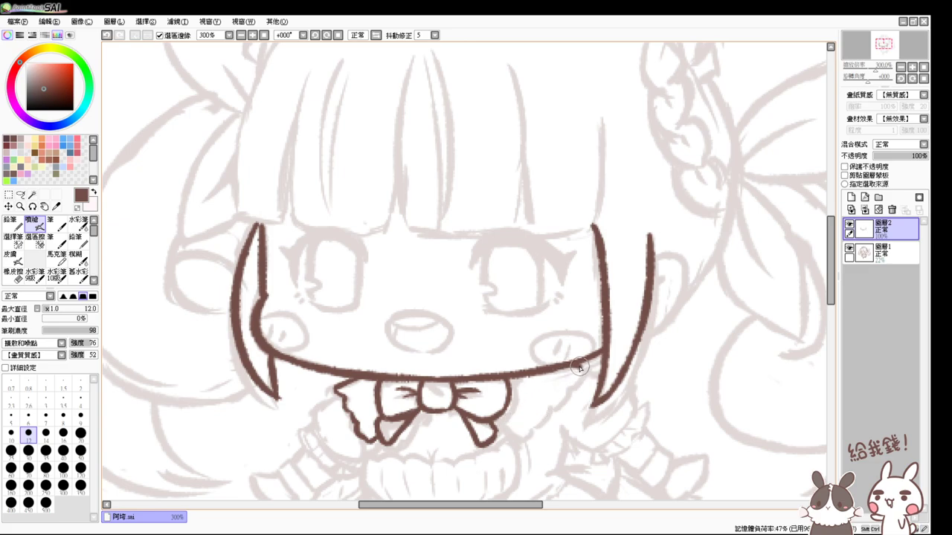
pyautogui.moveTo(579, 367); pyautogui.dragTo(574, 393)
pyautogui.moveTo(497, 435)
pyautogui.mouseDown()
pyautogui.moveTo(521, 435)
pyautogui.moveTo(554, 403)
pyautogui.mouseUp()
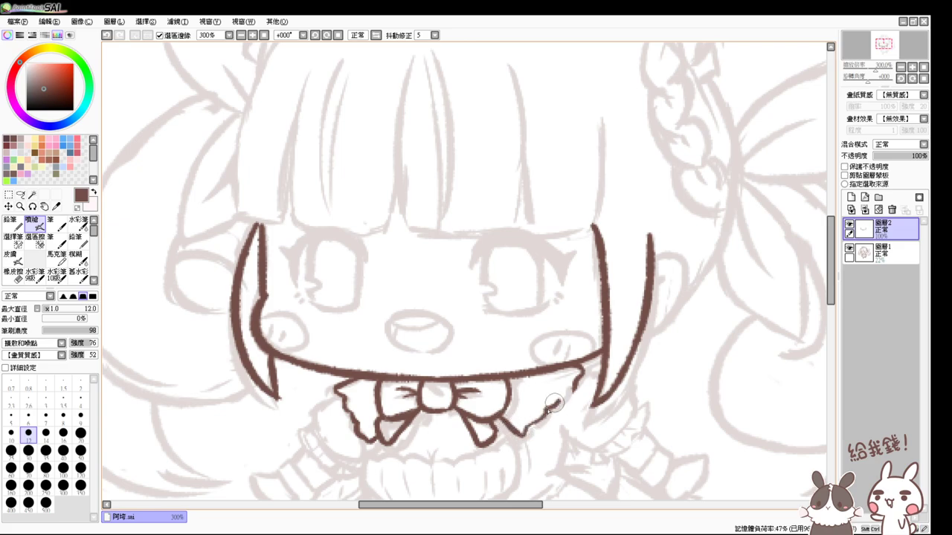
pyautogui.hotkey('ctrl', 'z')
pyautogui.moveTo(508, 423)
pyautogui.mouseDown()
pyautogui.moveTo(528, 435)
pyautogui.moveTo(574, 388)
pyautogui.moveTo(568, 407)
pyautogui.moveTo(555, 405)
pyautogui.mouseUp()
pyautogui.hotkey('ctrl', 'z')
pyautogui.hotkey('ctrl', 'z')
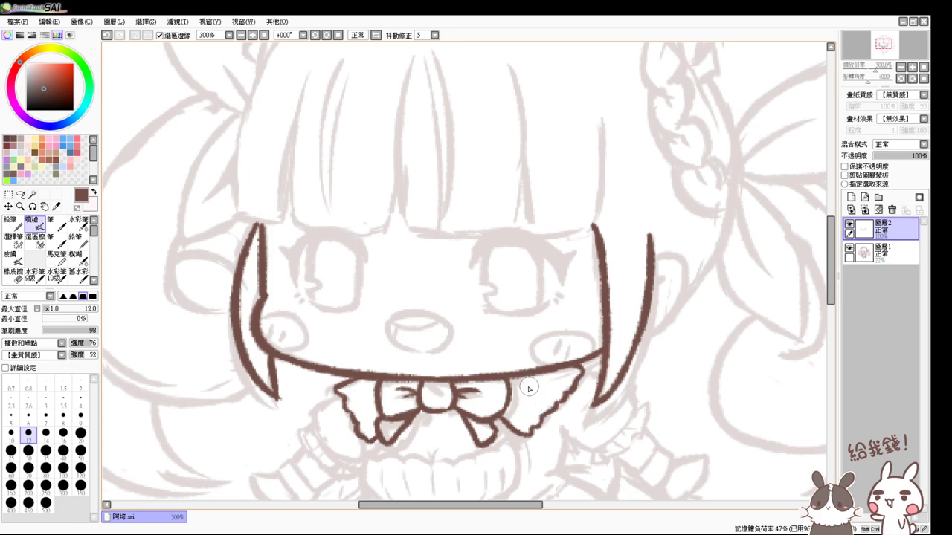
pyautogui.moveTo(510, 379); pyautogui.dragTo(543, 395)
pyautogui.hotkey('ctrl', 'z')
pyautogui.hotkey('ctrl', 'z')
pyautogui.hotkey('ctrl', 'z')
pyautogui.hotkey('ctrl', 'z')
# - Zoom to 400% and ink the frill's curved left, right and top edges
pyautogui.scroll(1, 382, 421)
pyautogui.moveTo(379, 420); pyautogui.dragTo(381, 316)
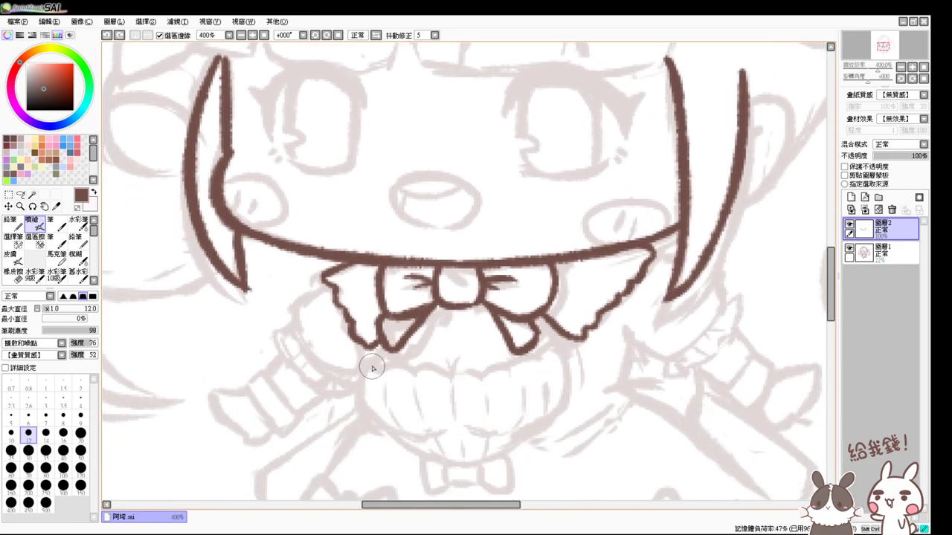
pyautogui.hotkey('ctrl', 'z')
pyautogui.moveTo(372, 368); pyautogui.dragTo(383, 421)
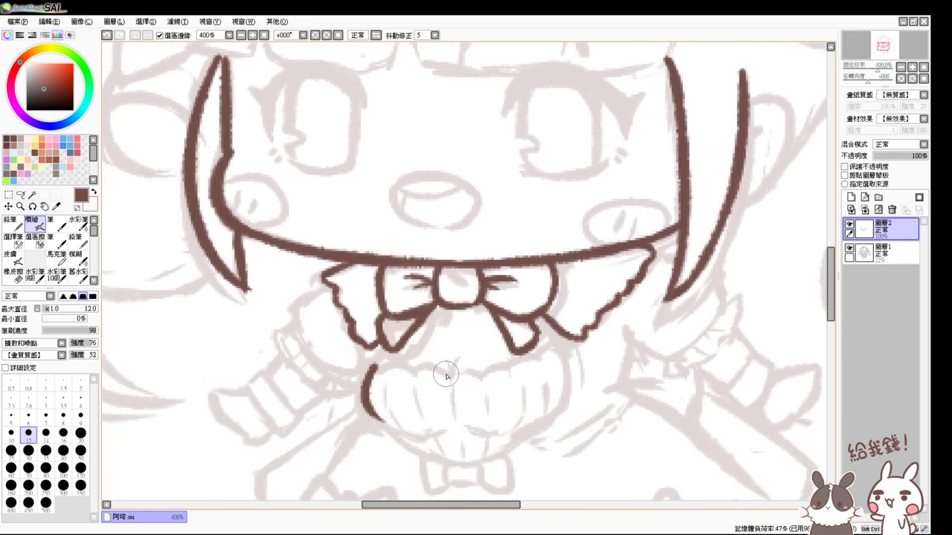
pyautogui.hotkey('ctrl', 'z')
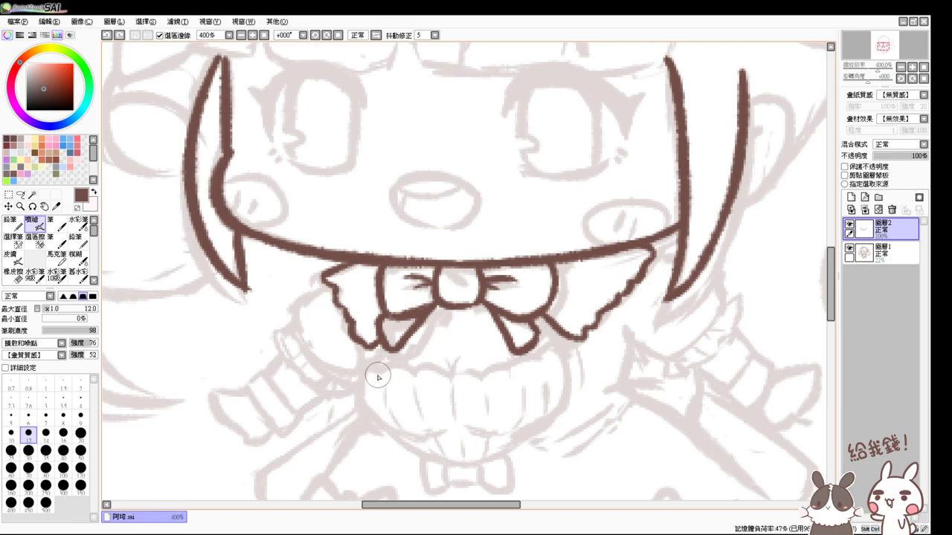
pyautogui.hotkey('ctrl', 'z')
pyautogui.moveTo(372, 363); pyautogui.dragTo(417, 430)
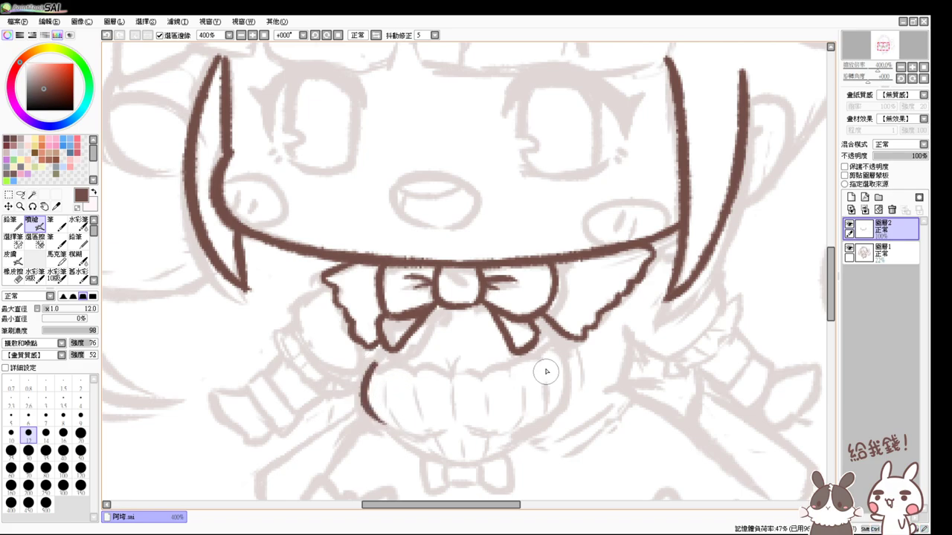
pyautogui.moveTo(554, 346)
pyautogui.mouseDown()
pyautogui.moveTo(569, 383)
pyautogui.moveTo(530, 430)
pyautogui.moveTo(517, 424)
pyautogui.mouseUp()
pyautogui.hotkey('ctrl', 'z')
pyautogui.hotkey('ctrl', 'z')
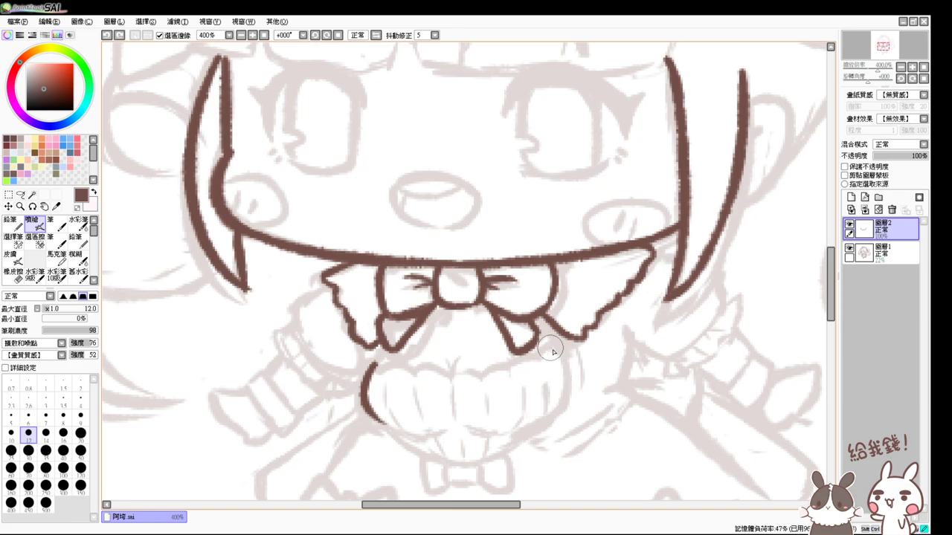
pyautogui.moveTo(551, 348); pyautogui.dragTo(530, 430)
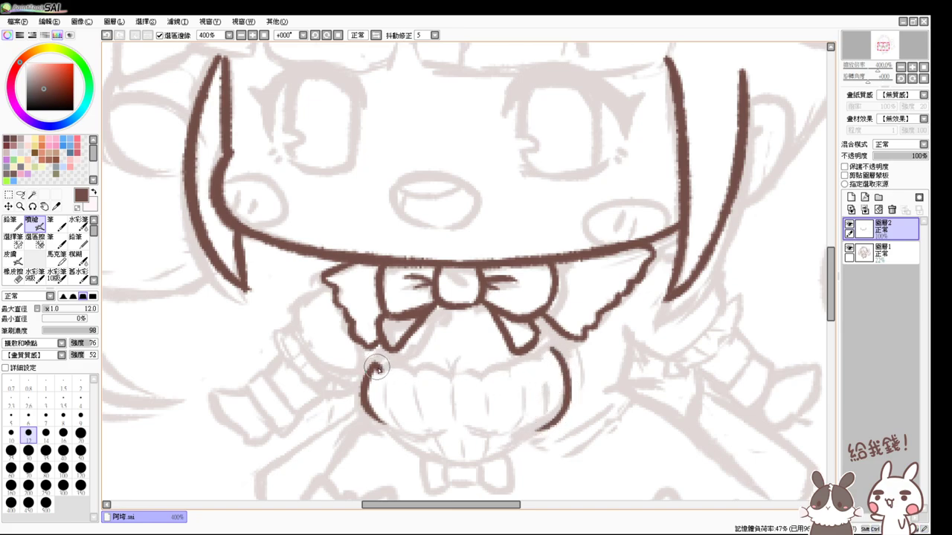
pyautogui.moveTo(377, 367)
pyautogui.mouseDown()
pyautogui.moveTo(481, 374)
pyautogui.moveTo(524, 363)
pyautogui.moveTo(498, 365)
pyautogui.moveTo(516, 370)
pyautogui.moveTo(554, 348)
pyautogui.mouseUp()
pyautogui.hotkey('ctrl', 'z')
pyautogui.hotkey('ctrl', 'z')
pyautogui.hotkey('ctrl', 'z')
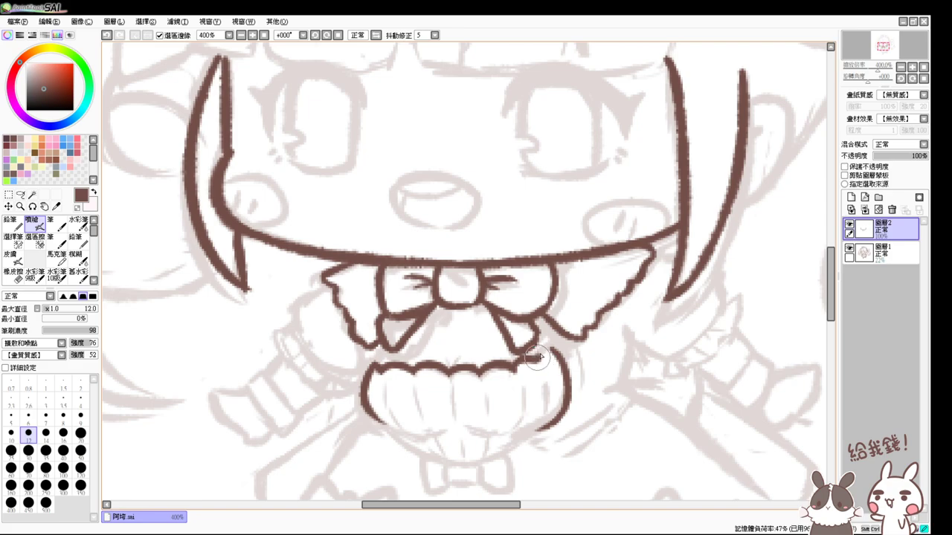
# - Draw the vertical pleat lines across the frill
pyautogui.moveTo(382, 376); pyautogui.dragTo(402, 416)
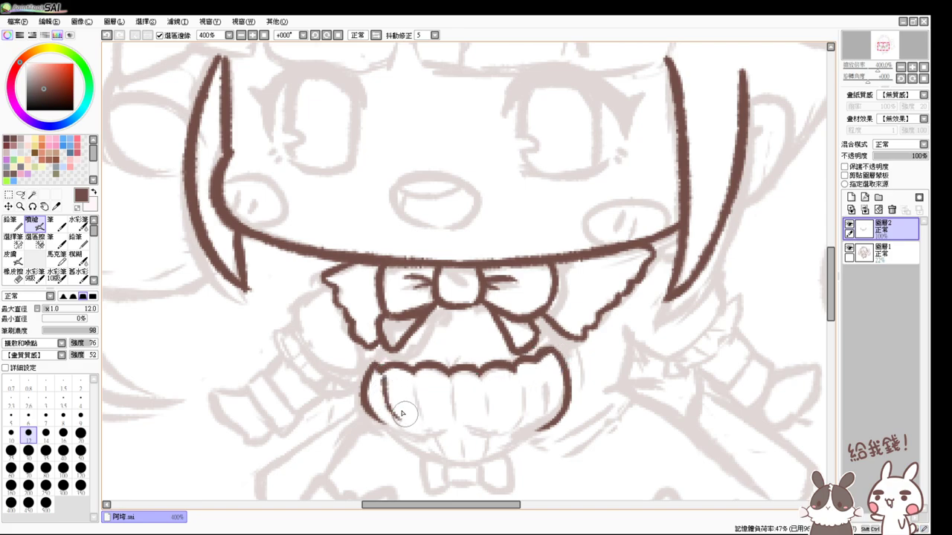
pyautogui.hotkey('ctrl', 'z')
pyautogui.moveTo(383, 380)
pyautogui.mouseDown()
pyautogui.moveTo(384, 408)
pyautogui.moveTo(453, 405)
pyautogui.mouseUp()
pyautogui.hotkey('ctrl', 'z')
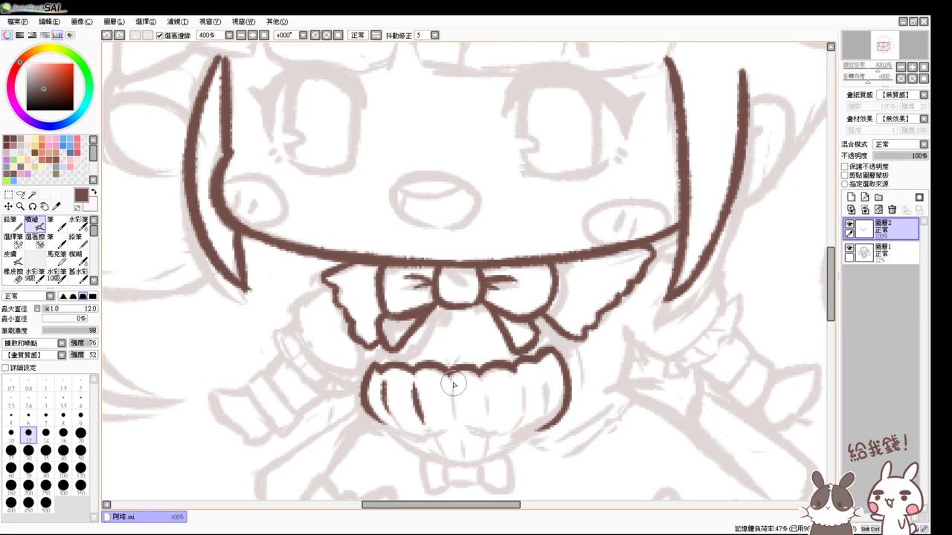
pyautogui.moveTo(453, 372); pyautogui.dragTo(454, 421)
pyautogui.moveTo(486, 372); pyautogui.dragTo(489, 421)
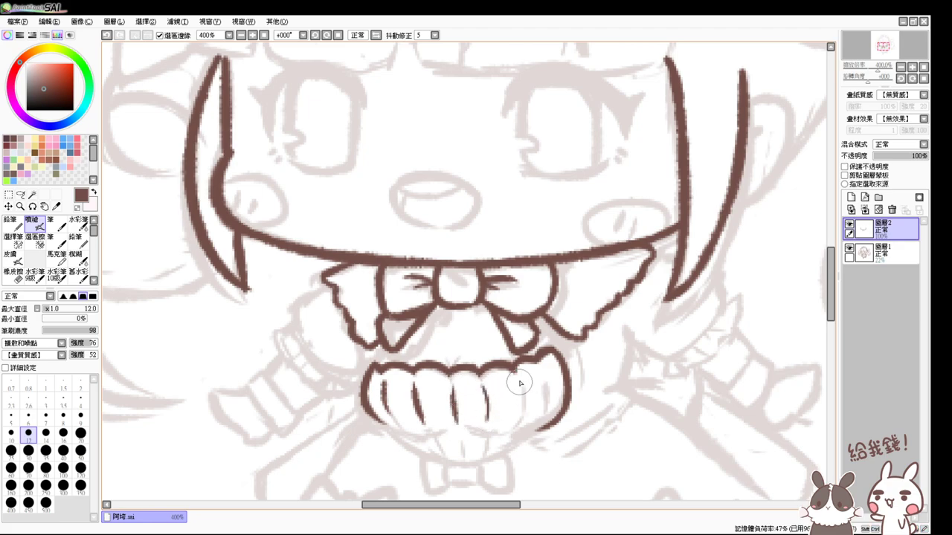
pyautogui.moveTo(521, 375); pyautogui.dragTo(524, 414)
pyautogui.moveTo(544, 377)
pyautogui.mouseDown()
pyautogui.moveTo(546, 409)
pyautogui.moveTo(492, 354)
pyautogui.mouseUp()
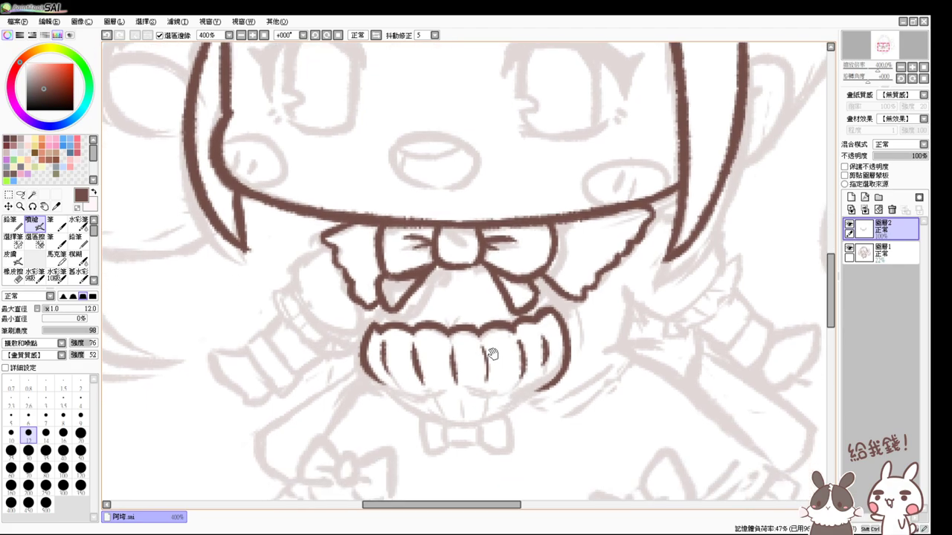
# - Ink the lower edge running under the frill's pleats
pyautogui.moveTo(400, 392); pyautogui.dragTo(529, 382)
pyautogui.hotkey('ctrl', 'z')
pyautogui.hotkey('ctrl', 'z')
pyautogui.hotkey('ctrl', 'z')
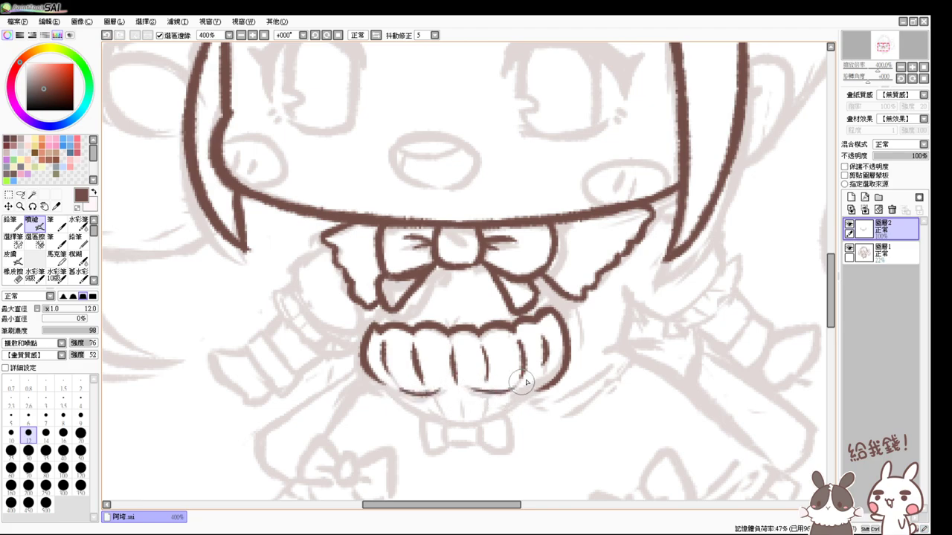
pyautogui.hotkey('ctrl', 'z')
pyautogui.moveTo(473, 388); pyautogui.dragTo(524, 379)
pyautogui.hotkey('ctrl', 'z')
pyautogui.moveTo(463, 388); pyautogui.dragTo(530, 383)
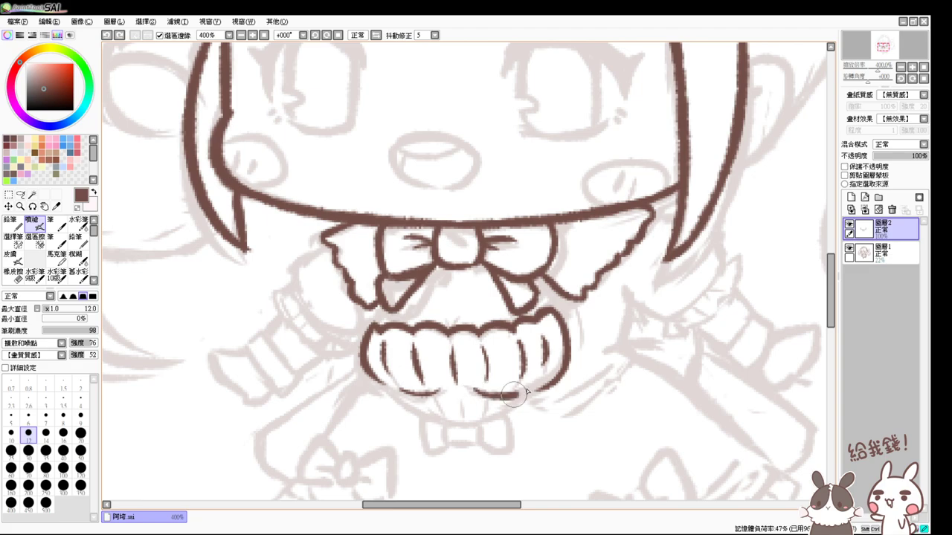
pyautogui.hotkey('ctrl', 'z')
pyautogui.moveTo(474, 390); pyautogui.dragTo(525, 380)
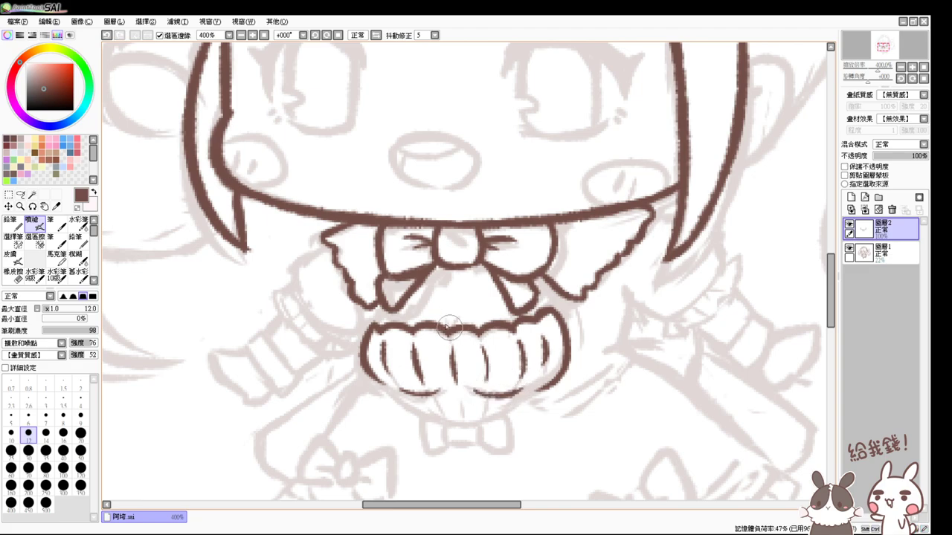
# - Add a small tuft atop the frill and redraw its lower-left and lower-right outlines
pyautogui.moveTo(449, 315); pyautogui.dragTo(455, 326)
pyautogui.moveTo(371, 305); pyautogui.dragTo(388, 300)
pyautogui.hotkey('ctrl', 'z')
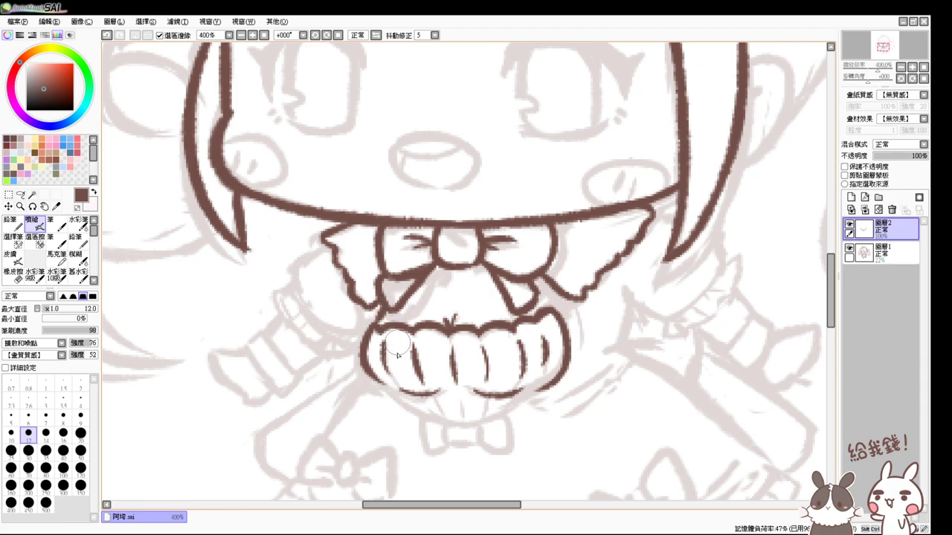
pyautogui.moveTo(442, 319); pyautogui.dragTo(449, 310)
pyautogui.press('e')
pyautogui.moveTo(445, 319); pyautogui.dragTo(450, 311)
pyautogui.press('v')
pyautogui.moveTo(446, 322); pyautogui.dragTo(452, 312)
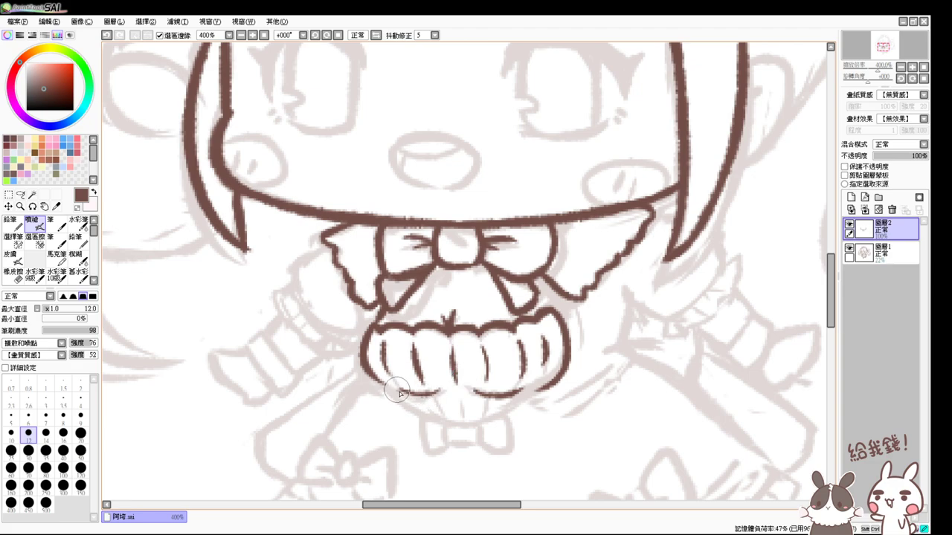
pyautogui.hotkey('ctrl', 'z')
pyautogui.moveTo(369, 368); pyautogui.dragTo(447, 415)
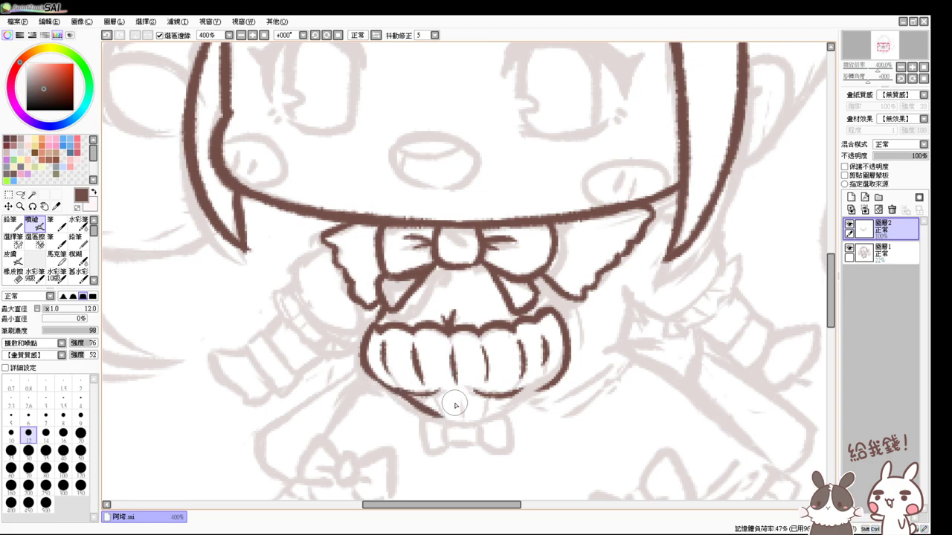
pyautogui.moveTo(551, 374)
pyautogui.mouseDown()
pyautogui.moveTo(491, 417)
pyautogui.moveTo(431, 413)
pyautogui.moveTo(508, 403)
pyautogui.moveTo(472, 419)
pyautogui.moveTo(507, 408)
pyautogui.mouseUp()
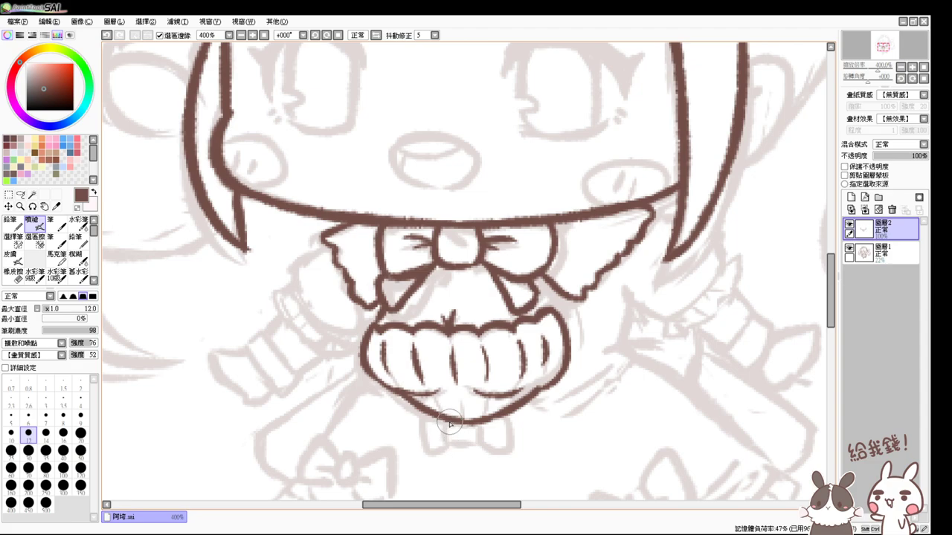
# - Ink the small bow tie below the frill with its centre knot
pyautogui.moveTo(449, 422)
pyautogui.mouseDown()
pyautogui.moveTo(474, 421)
pyautogui.moveTo(472, 440)
pyautogui.moveTo(445, 435)
pyautogui.moveTo(477, 437)
pyautogui.moveTo(437, 422)
pyautogui.moveTo(450, 423)
pyautogui.moveTo(447, 441)
pyautogui.moveTo(488, 427)
pyautogui.moveTo(480, 421)
pyautogui.moveTo(467, 445)
pyautogui.moveTo(443, 436)
pyautogui.moveTo(440, 418)
pyautogui.moveTo(424, 420)
pyautogui.moveTo(427, 444)
pyautogui.moveTo(423, 434)
pyautogui.moveTo(436, 452)
pyautogui.mouseUp()
pyautogui.hotkey('ctrl', 'z')
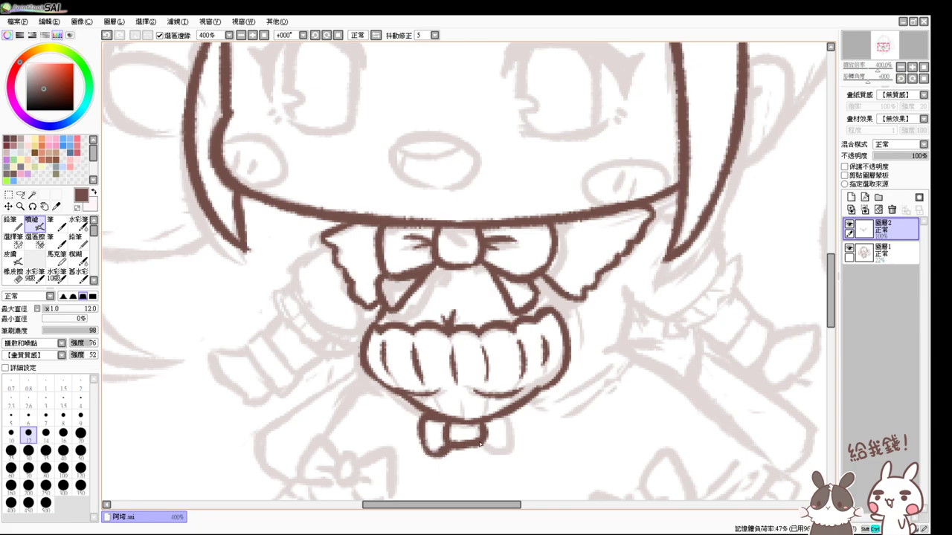
pyautogui.hotkey('ctrl', 'z')
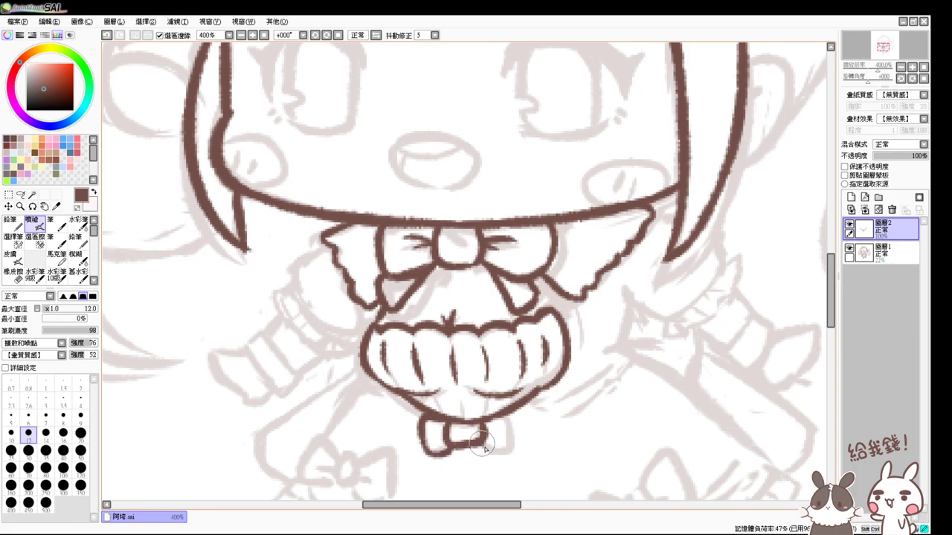
pyautogui.moveTo(485, 447)
pyautogui.mouseDown()
pyautogui.moveTo(527, 435)
pyautogui.moveTo(503, 422)
pyautogui.moveTo(502, 453)
pyautogui.moveTo(508, 417)
pyautogui.moveTo(515, 444)
pyautogui.moveTo(513, 420)
pyautogui.moveTo(506, 448)
pyautogui.mouseUp()
pyautogui.hotkey('ctrl', 'z')
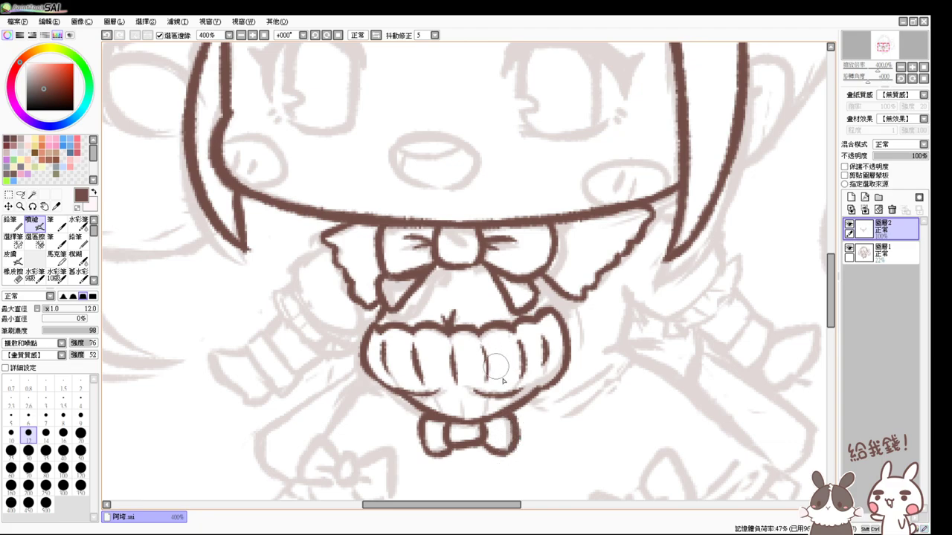
pyautogui.moveTo(485, 432)
pyautogui.mouseDown()
pyautogui.moveTo(464, 437)
pyautogui.moveTo(462, 360)
pyautogui.mouseUp()
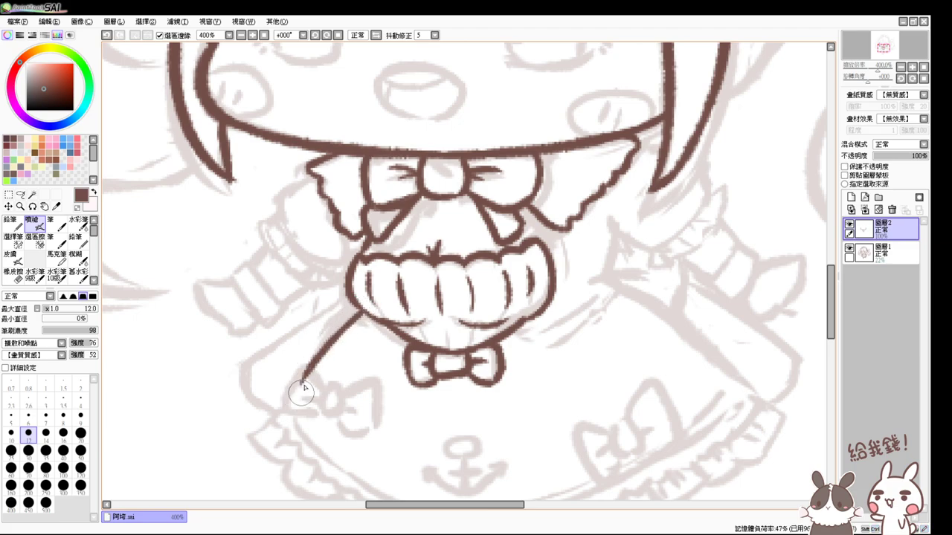
# - Ink the hair-tie ribbon line running down-left from the frill, ending in a small bow
pyautogui.moveTo(362, 311)
pyautogui.mouseDown()
pyautogui.moveTo(333, 337)
pyautogui.moveTo(294, 409)
pyautogui.mouseUp()
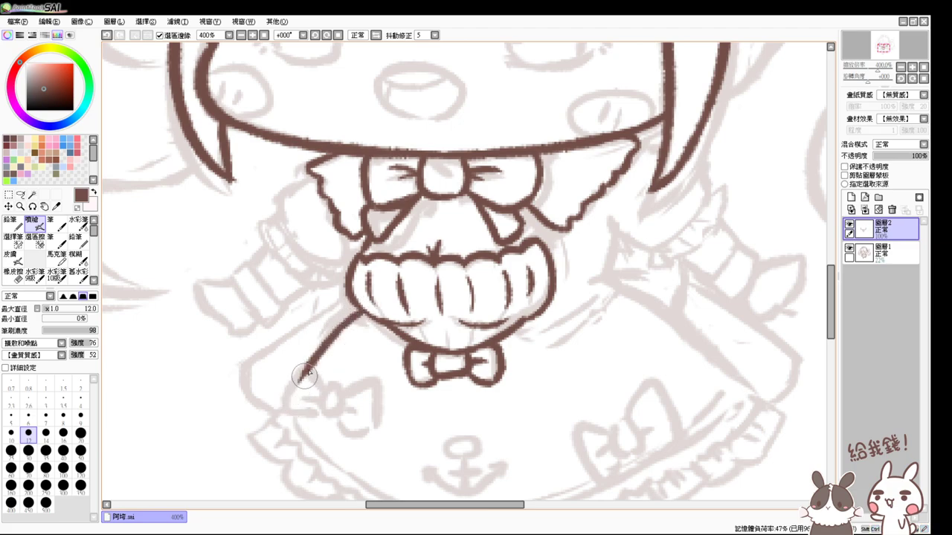
pyautogui.hotkey('ctrl', 'z')
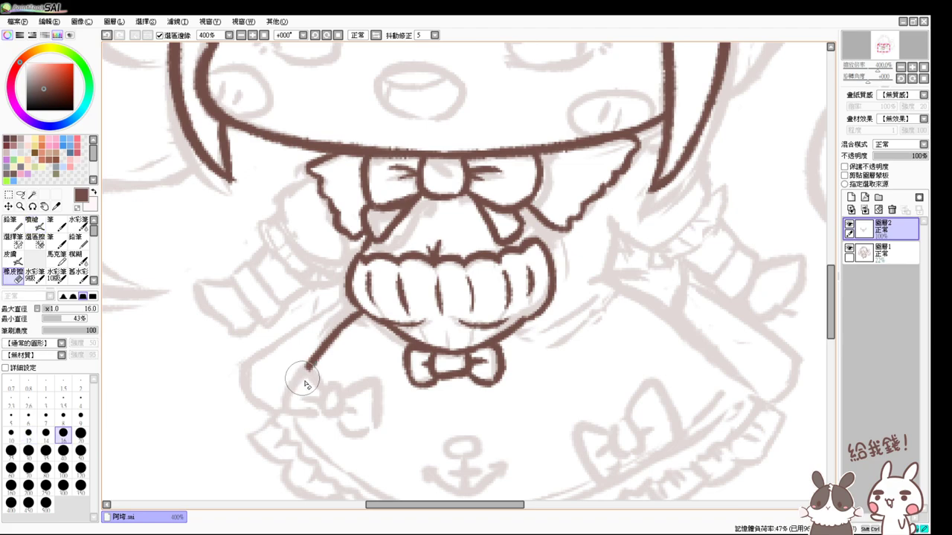
pyautogui.moveTo(301, 370)
pyautogui.mouseDown()
pyautogui.moveTo(325, 388)
pyautogui.moveTo(306, 366)
pyautogui.moveTo(285, 400)
pyautogui.moveTo(322, 411)
pyautogui.moveTo(328, 389)
pyautogui.moveTo(322, 415)
pyautogui.moveTo(335, 398)
pyautogui.moveTo(332, 411)
pyautogui.moveTo(344, 437)
pyautogui.mouseUp()
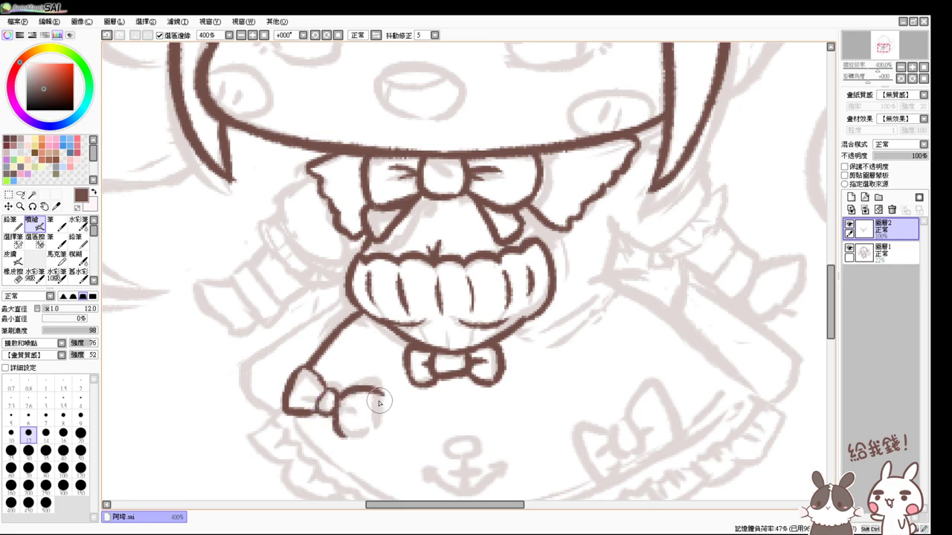
pyautogui.moveTo(343, 399)
pyautogui.mouseDown()
pyautogui.moveTo(373, 392)
pyautogui.moveTo(371, 418)
pyautogui.moveTo(339, 435)
pyautogui.moveTo(361, 440)
pyautogui.moveTo(372, 416)
pyautogui.moveTo(356, 415)
pyautogui.mouseUp()
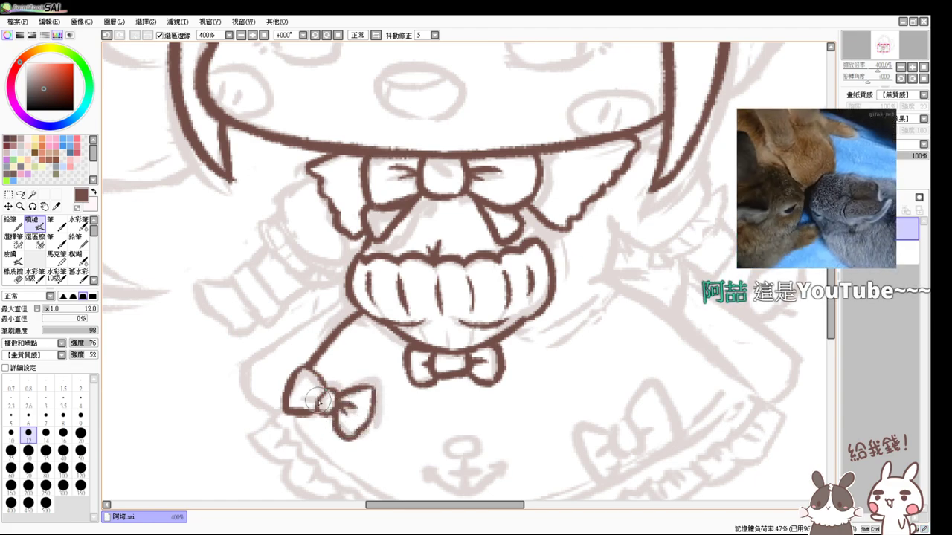
# - Ink the right collar ruffle, curving it down and joining it to the hat brim outline
pyautogui.moveTo(705, 357)
pyautogui.mouseDown()
pyautogui.moveTo(663, 351)
pyautogui.moveTo(553, 286)
pyautogui.mouseUp()
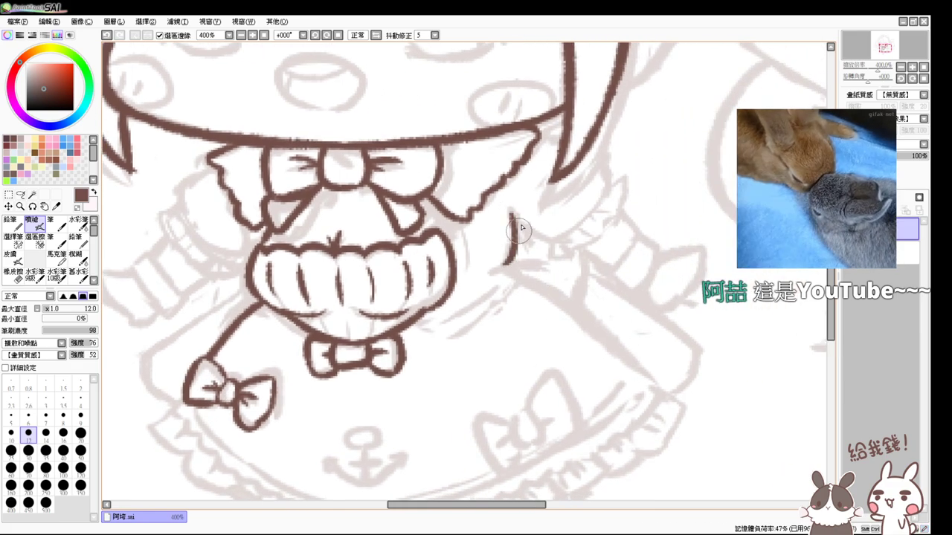
pyautogui.moveTo(512, 214)
pyautogui.mouseDown()
pyautogui.moveTo(501, 256)
pyautogui.moveTo(552, 235)
pyautogui.mouseUp()
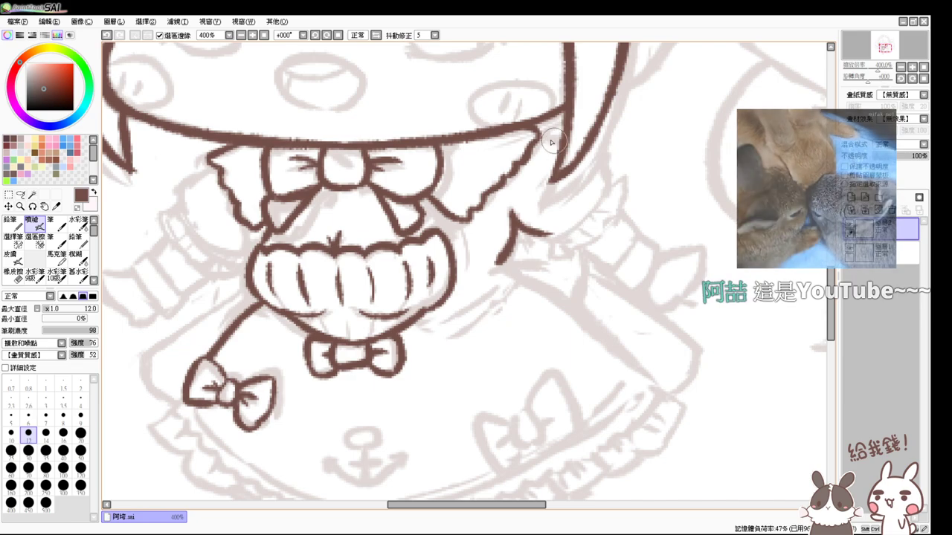
pyautogui.moveTo(565, 113)
pyautogui.mouseDown()
pyautogui.moveTo(536, 138)
pyautogui.moveTo(598, 186)
pyautogui.mouseUp()
pyautogui.hotkey('ctrl', 'z')
pyautogui.hotkey('ctrl', 'z')
pyautogui.moveTo(584, 154); pyautogui.dragTo(603, 191)
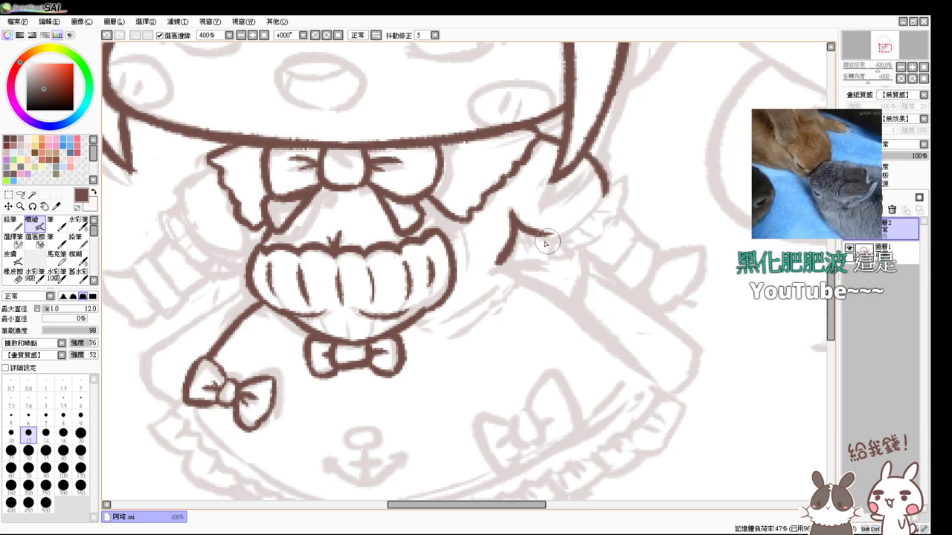
pyautogui.moveTo(546, 240)
pyautogui.mouseDown()
pyautogui.moveTo(583, 218)
pyautogui.moveTo(558, 237)
pyautogui.mouseUp()
pyautogui.hotkey('ctrl', 'z')
pyautogui.moveTo(611, 178); pyautogui.dragTo(563, 228)
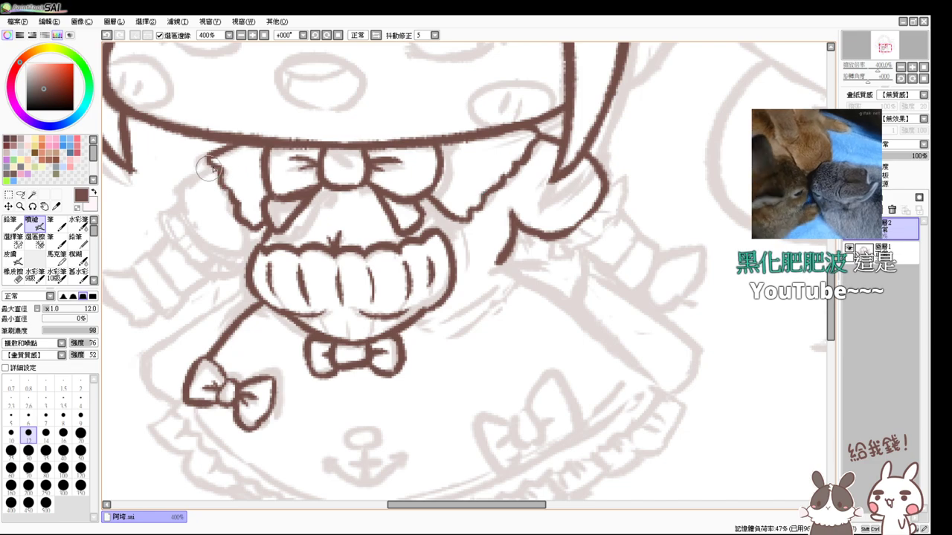
# - Outline the wavy left ruffle, plus the short line and teardrop below the right ruffle
pyautogui.moveTo(212, 160)
pyautogui.mouseDown()
pyautogui.moveTo(181, 182)
pyautogui.moveTo(192, 176)
pyautogui.moveTo(186, 227)
pyautogui.moveTo(203, 237)
pyautogui.moveTo(184, 225)
pyautogui.moveTo(233, 261)
pyautogui.moveTo(220, 244)
pyautogui.moveTo(191, 237)
pyautogui.moveTo(253, 258)
pyautogui.moveTo(215, 246)
pyautogui.moveTo(208, 254)
pyautogui.moveTo(249, 260)
pyautogui.mouseUp()
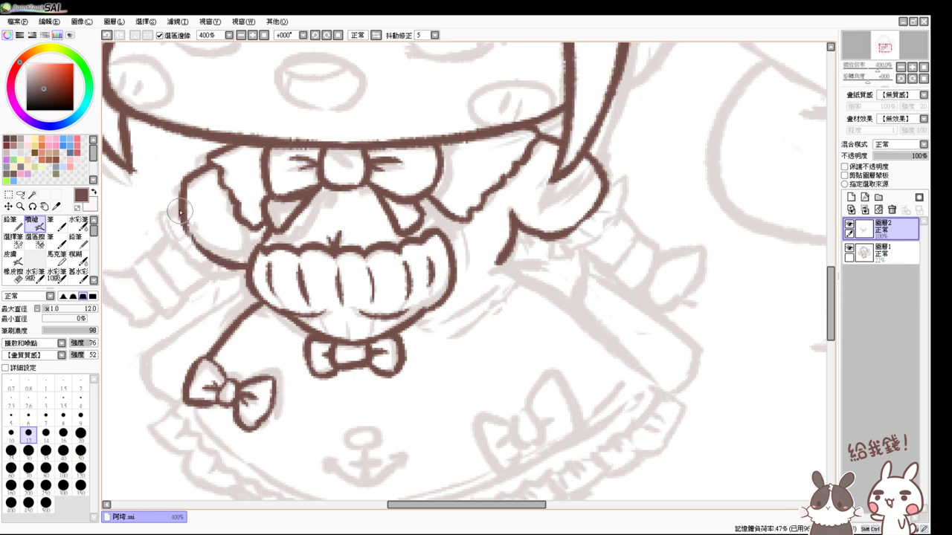
pyautogui.moveTo(179, 207)
pyautogui.mouseDown()
pyautogui.moveTo(162, 224)
pyautogui.moveTo(171, 245)
pyautogui.moveTo(215, 274)
pyautogui.mouseUp()
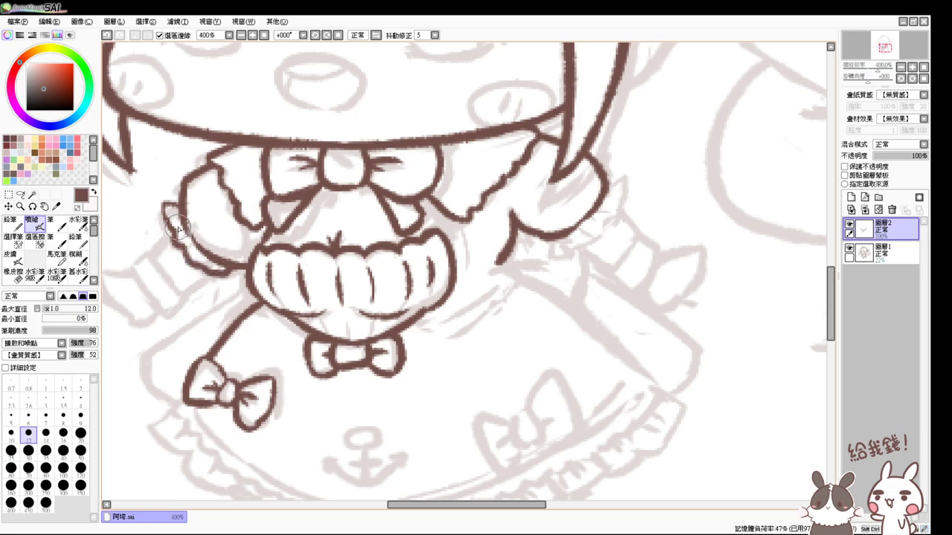
pyautogui.moveTo(179, 227); pyautogui.dragTo(204, 250)
pyautogui.moveTo(515, 227); pyautogui.dragTo(503, 257)
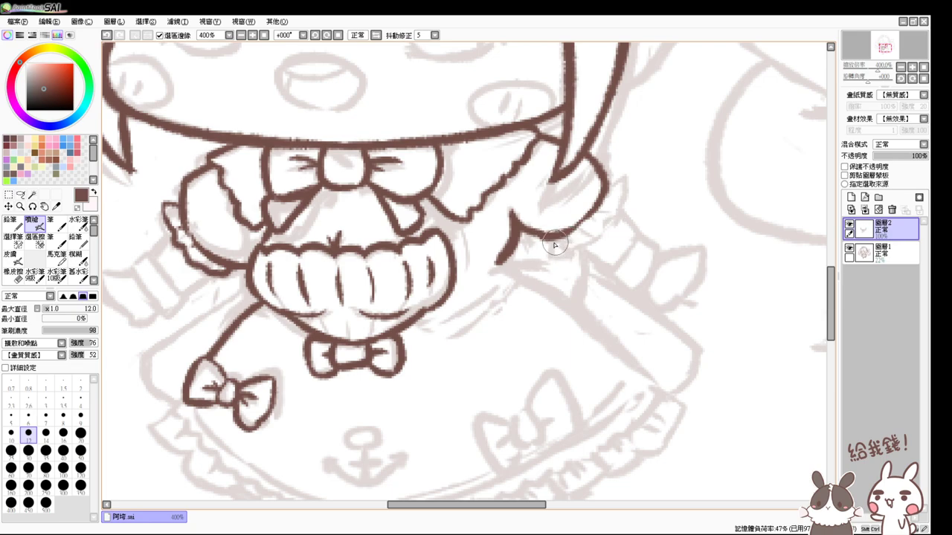
pyautogui.moveTo(552, 239)
pyautogui.mouseDown()
pyautogui.moveTo(554, 254)
pyautogui.moveTo(582, 251)
pyautogui.moveTo(610, 210)
pyautogui.moveTo(611, 224)
pyautogui.moveTo(595, 205)
pyautogui.moveTo(620, 199)
pyautogui.moveTo(622, 177)
pyautogui.moveTo(630, 195)
pyautogui.moveTo(616, 223)
pyautogui.moveTo(604, 229)
pyautogui.moveTo(594, 217)
pyautogui.moveTo(603, 220)
pyautogui.mouseUp()
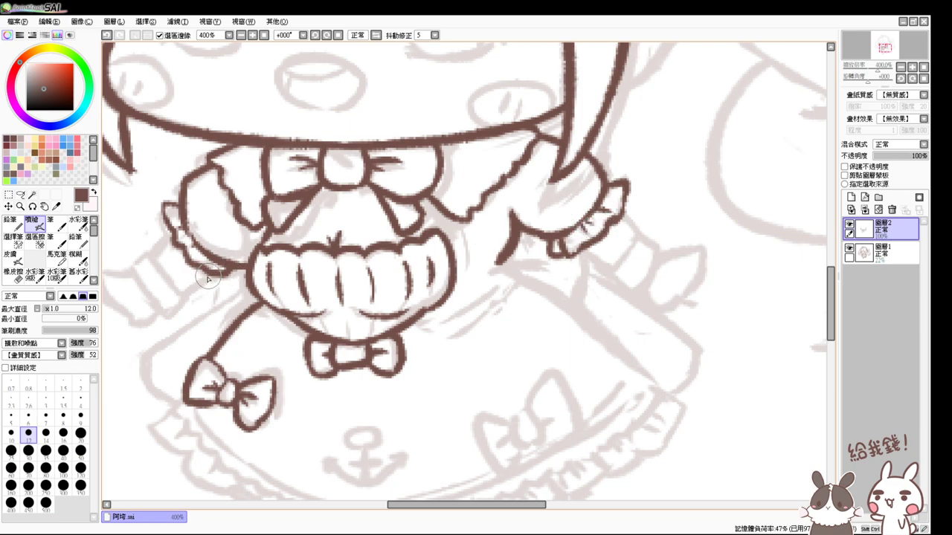
# - Add the remaining left ruffle lines and outline the banded end of the left braid
pyautogui.moveTo(695, 310); pyautogui.dragTo(652, 274)
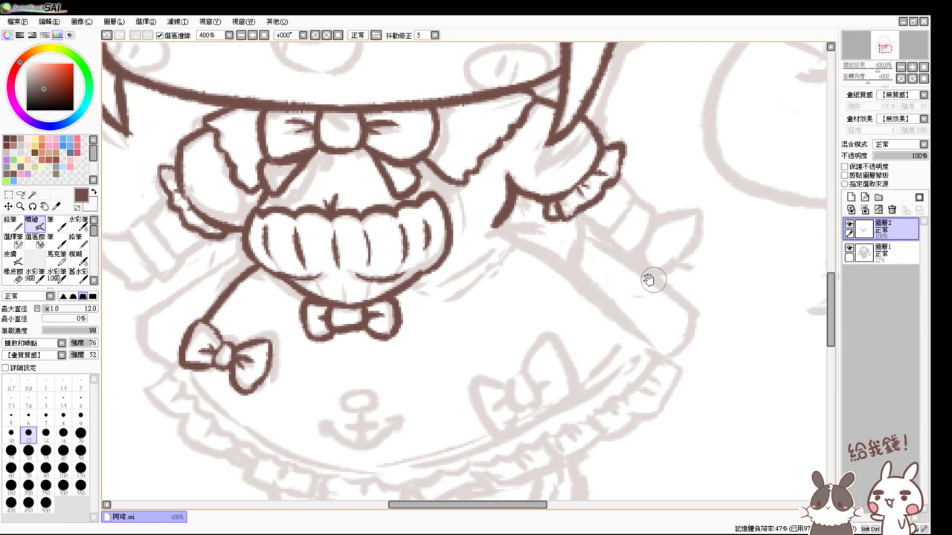
pyautogui.moveTo(262, 268); pyautogui.dragTo(305, 271)
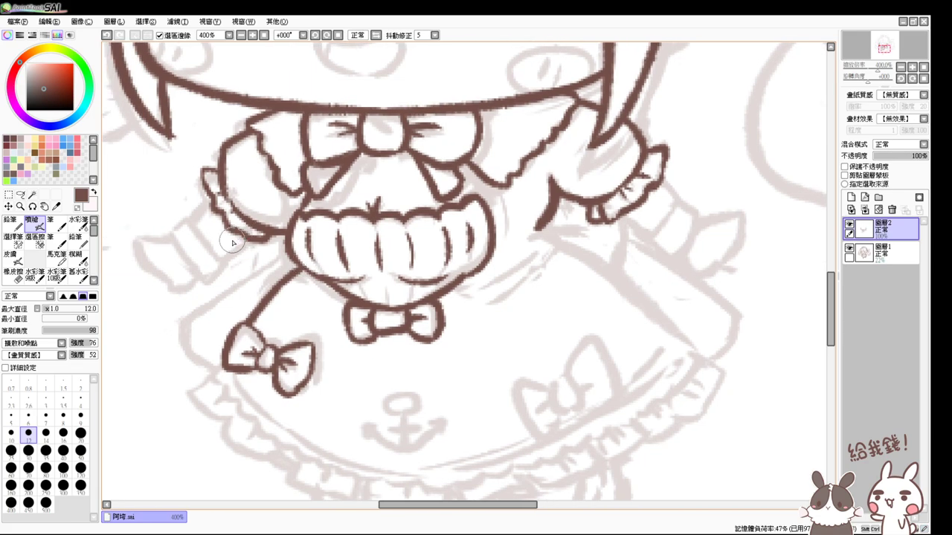
pyautogui.moveTo(209, 201); pyautogui.dragTo(192, 215)
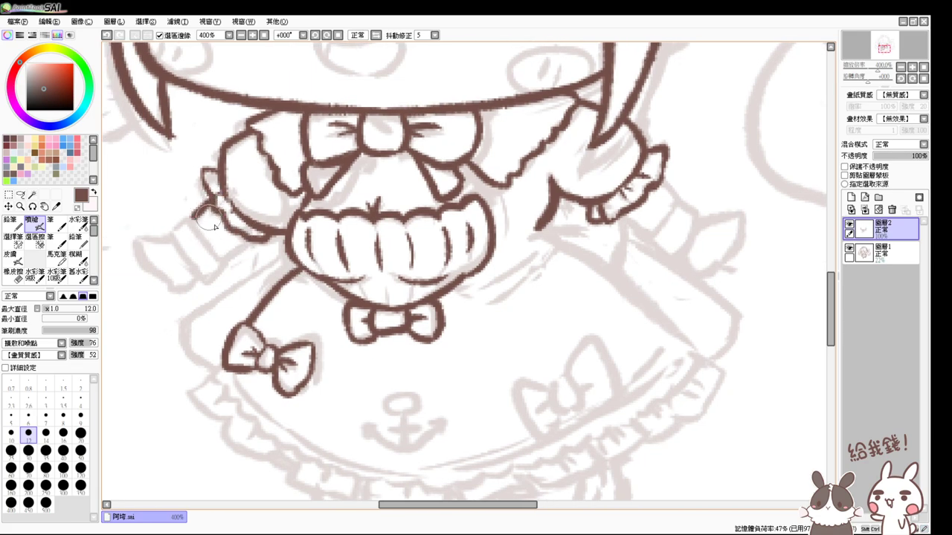
pyautogui.moveTo(253, 237); pyautogui.dragTo(226, 259)
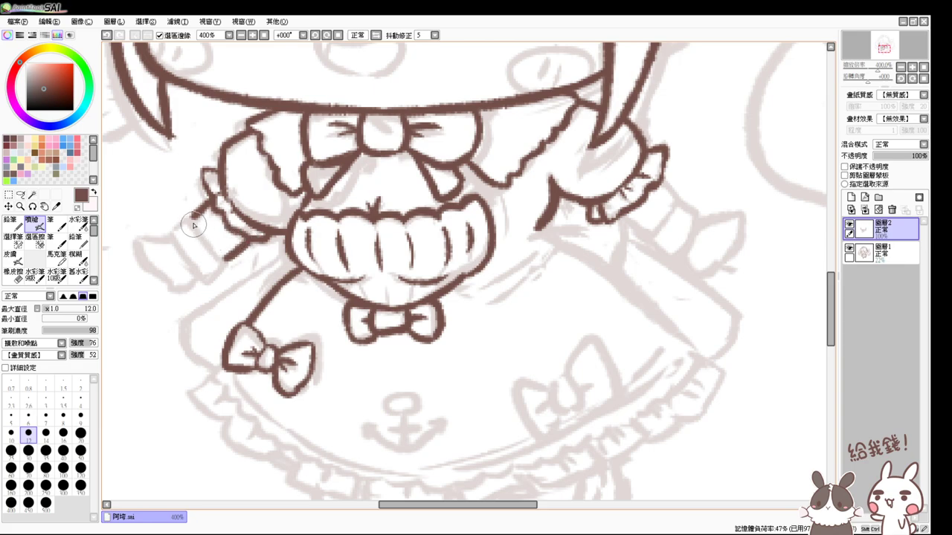
pyautogui.moveTo(191, 218)
pyautogui.mouseDown()
pyautogui.moveTo(172, 231)
pyautogui.moveTo(194, 267)
pyautogui.moveTo(171, 231)
pyautogui.moveTo(212, 264)
pyautogui.moveTo(191, 226)
pyautogui.moveTo(222, 255)
pyautogui.moveTo(202, 277)
pyautogui.mouseUp()
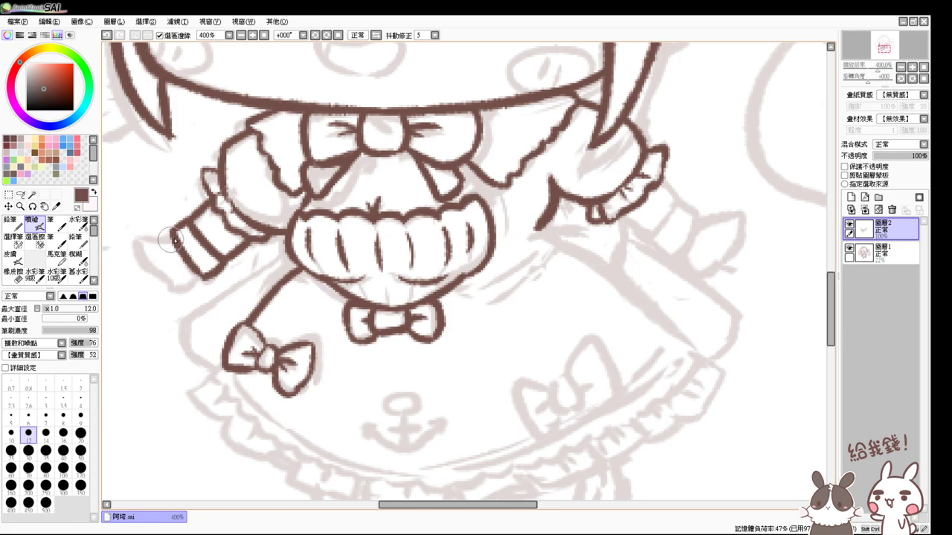
pyautogui.moveTo(171, 240)
pyautogui.mouseDown()
pyautogui.moveTo(139, 246)
pyautogui.moveTo(142, 257)
pyautogui.moveTo(182, 288)
pyautogui.mouseUp()
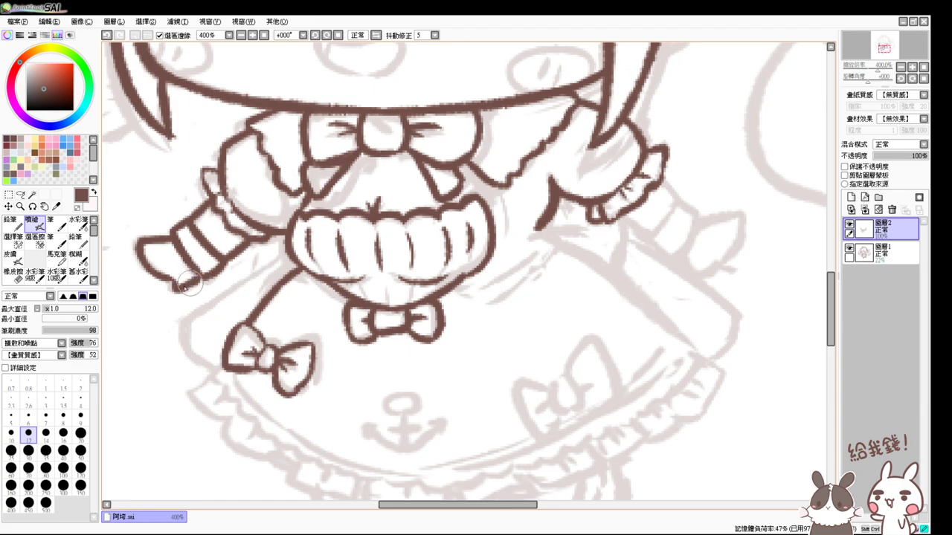
pyautogui.moveTo(168, 333)
pyautogui.mouseDown()
pyautogui.moveTo(578, 287)
pyautogui.moveTo(682, 254)
pyautogui.mouseUp()
pyautogui.moveTo(632, 280); pyautogui.dragTo(642, 261)
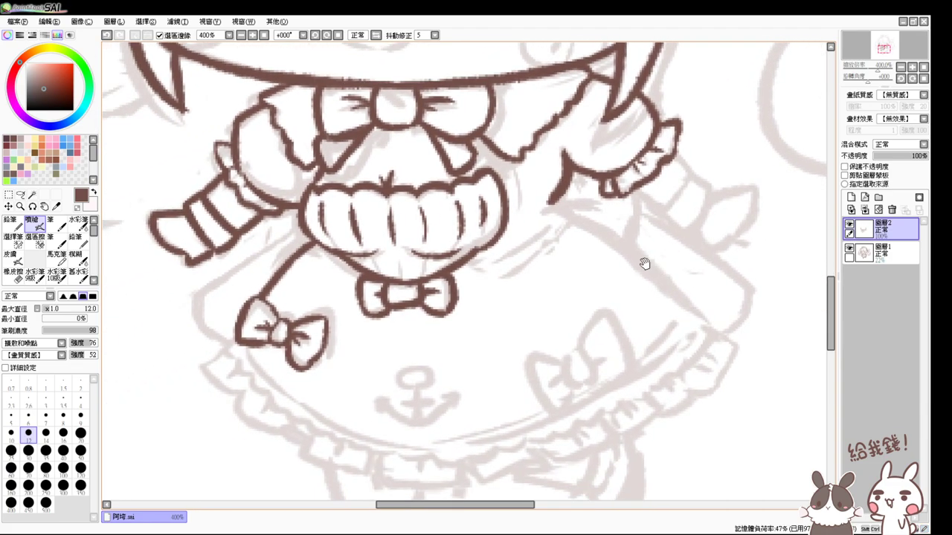
pyautogui.scroll(-2, 694, 272)
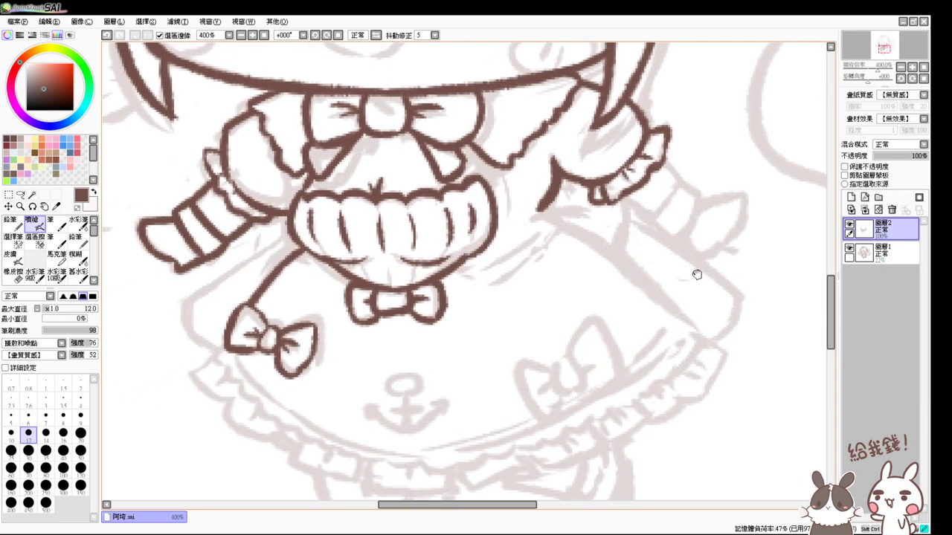
pyautogui.scroll(1, 637, 304)
pyautogui.scroll(1, 692, 257)
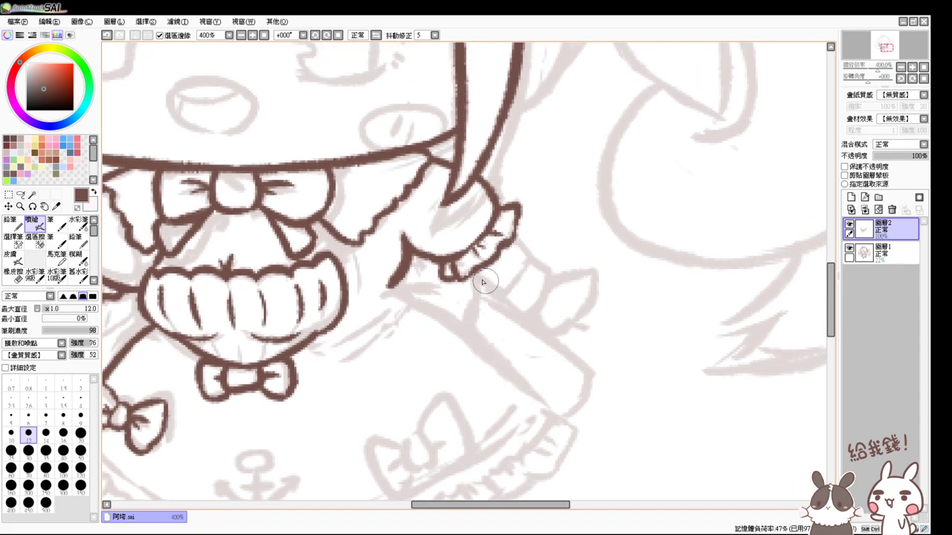
# - Ink the right braid's first band, its upper and lower edges, and the hooked pointed tip
pyautogui.moveTo(524, 270)
pyautogui.mouseDown()
pyautogui.moveTo(498, 304)
pyautogui.moveTo(521, 273)
pyautogui.moveTo(510, 287)
pyautogui.moveTo(539, 294)
pyautogui.moveTo(527, 320)
pyautogui.mouseUp()
pyautogui.hotkey('ctrl', 'z')
pyautogui.moveTo(510, 286)
pyautogui.mouseDown()
pyautogui.moveTo(496, 303)
pyautogui.moveTo(522, 321)
pyautogui.mouseUp()
pyautogui.moveTo(460, 262); pyautogui.dragTo(510, 296)
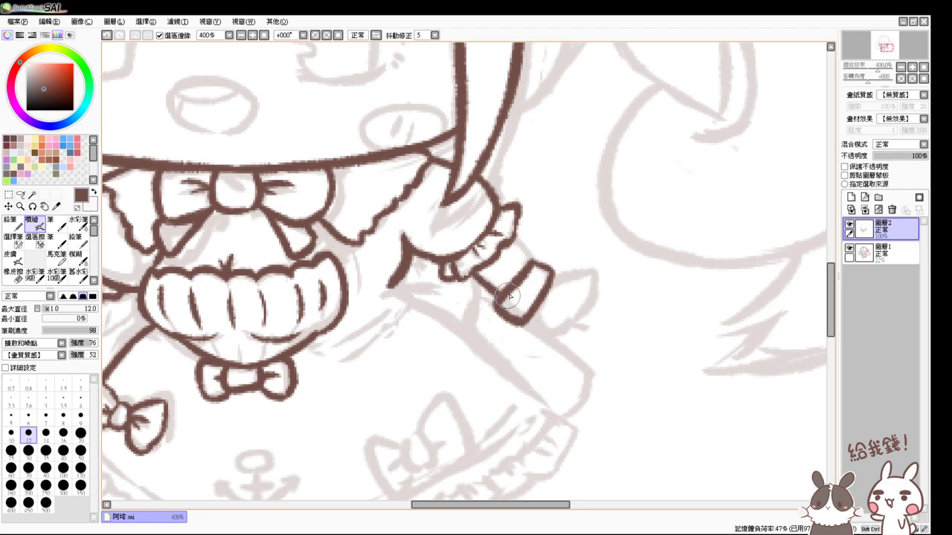
pyautogui.hotkey('ctrl', 'z')
pyautogui.hotkey('ctrl', 'z')
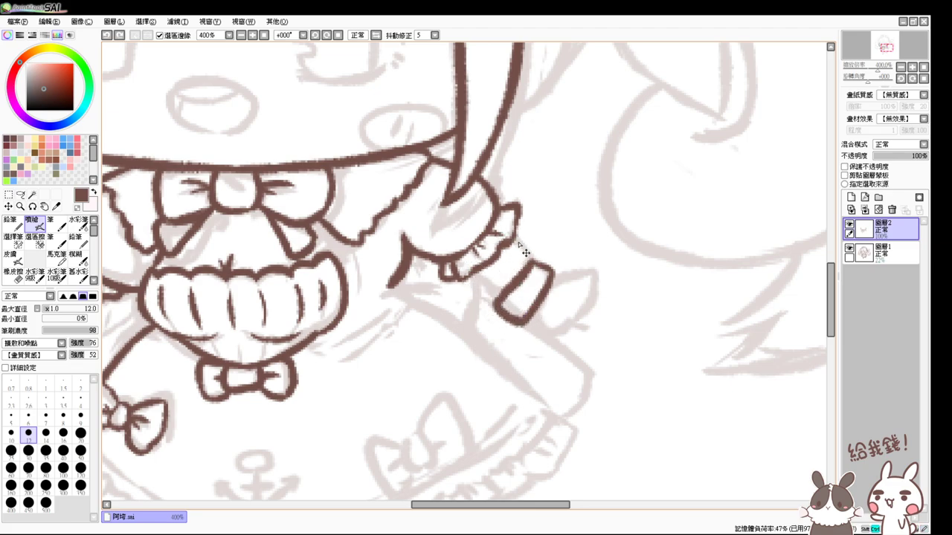
pyautogui.moveTo(513, 236); pyautogui.dragTo(527, 254)
pyautogui.moveTo(470, 275); pyautogui.dragTo(508, 286)
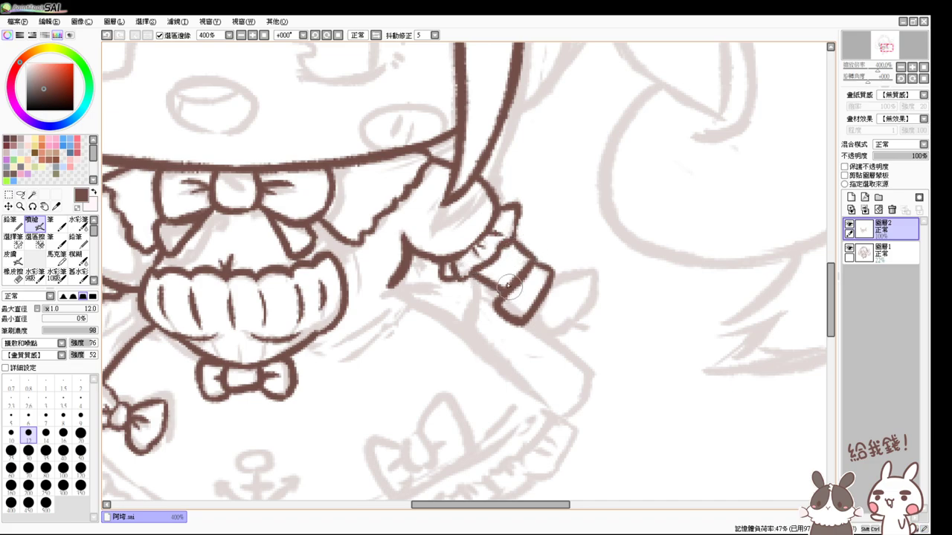
pyautogui.moveTo(524, 321); pyautogui.dragTo(561, 323)
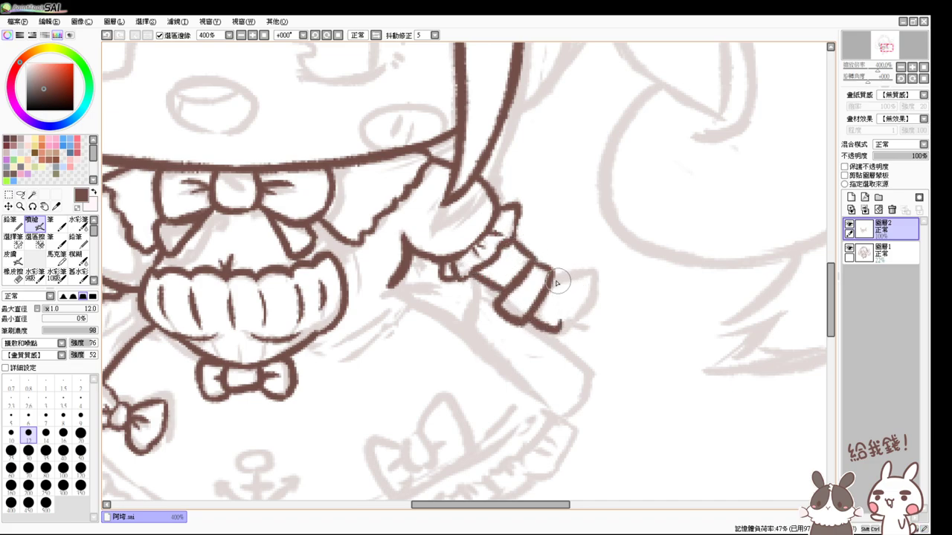
pyautogui.moveTo(551, 266)
pyautogui.mouseDown()
pyautogui.moveTo(599, 273)
pyautogui.moveTo(557, 327)
pyautogui.mouseUp()
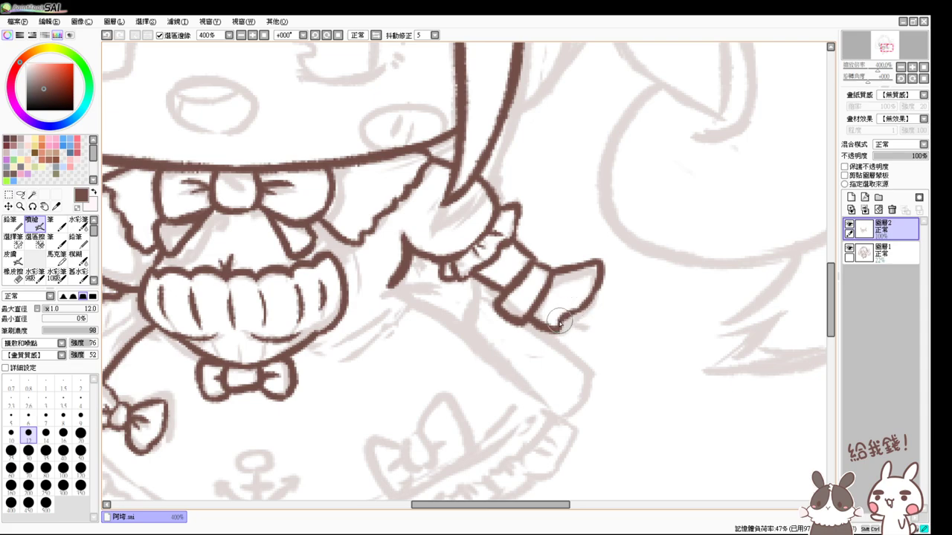
pyautogui.moveTo(550, 363); pyautogui.dragTo(591, 265)
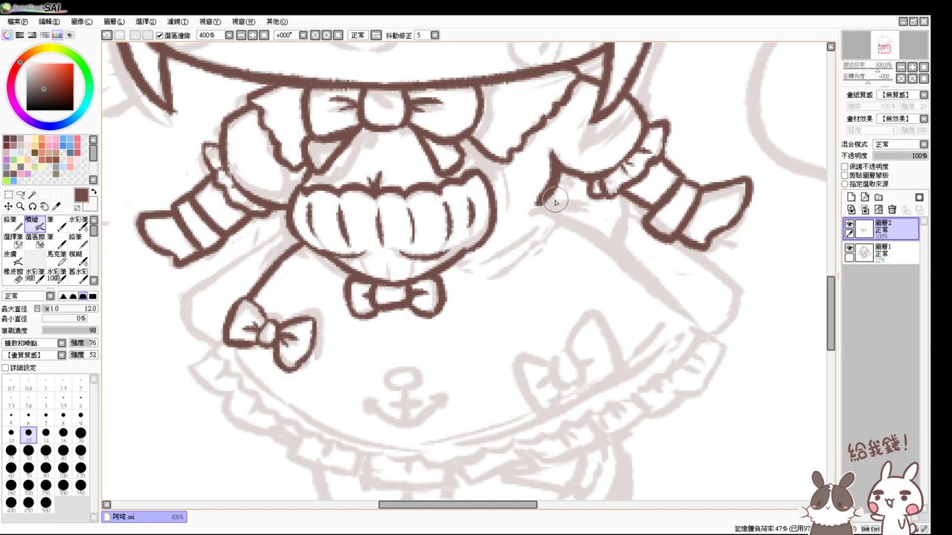
# - Ink the skirt's left edge down from the bow and the hem line across to the right
pyautogui.moveTo(551, 195)
pyautogui.mouseDown()
pyautogui.moveTo(540, 205)
pyautogui.moveTo(673, 285)
pyautogui.moveTo(679, 297)
pyautogui.mouseUp()
pyautogui.hotkey('ctrl', 'z')
pyautogui.moveTo(556, 218)
pyautogui.mouseDown()
pyautogui.moveTo(668, 305)
pyautogui.moveTo(570, 219)
pyautogui.moveTo(682, 325)
pyautogui.mouseUp()
pyautogui.hotkey('ctrl', 'z')
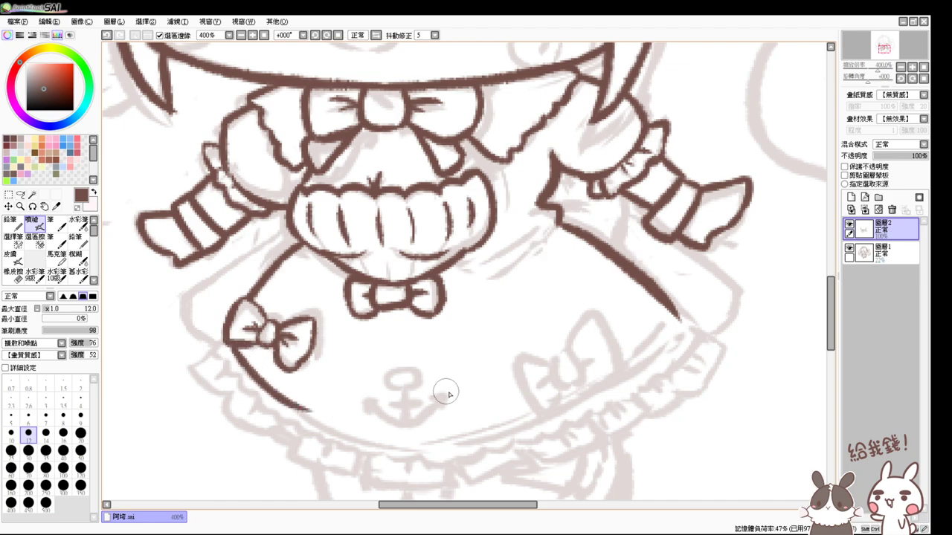
pyautogui.moveTo(232, 351); pyautogui.dragTo(376, 427)
pyautogui.hotkey('ctrl', 'z')
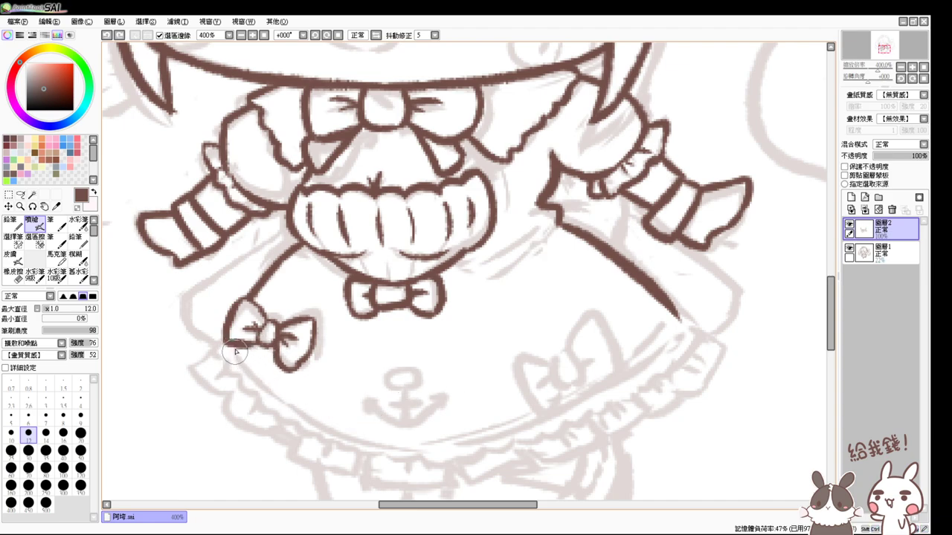
pyautogui.moveTo(229, 345); pyautogui.dragTo(423, 442)
pyautogui.moveTo(362, 434); pyautogui.dragTo(517, 427)
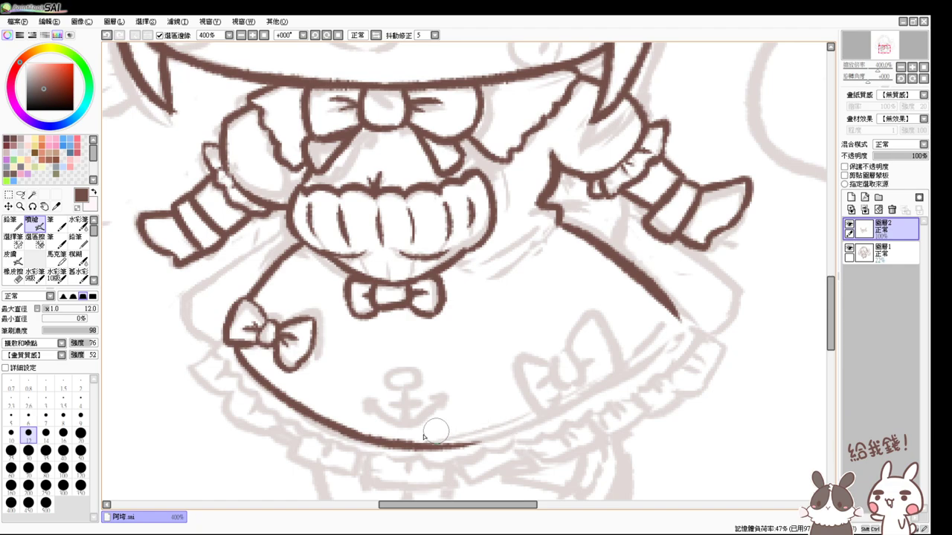
pyautogui.hotkey('ctrl', 'z')
pyautogui.moveTo(360, 433); pyautogui.dragTo(527, 424)
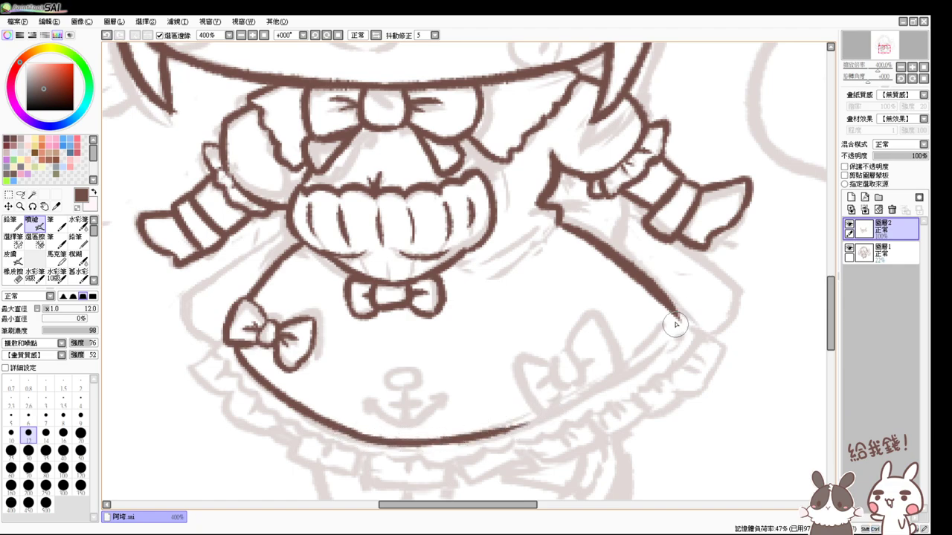
# - Curve the skirt's right edge down to join the hem
pyautogui.moveTo(679, 325); pyautogui.dragTo(540, 415)
pyautogui.hotkey('ctrl', 'z')
pyautogui.moveTo(487, 430); pyautogui.dragTo(626, 364)
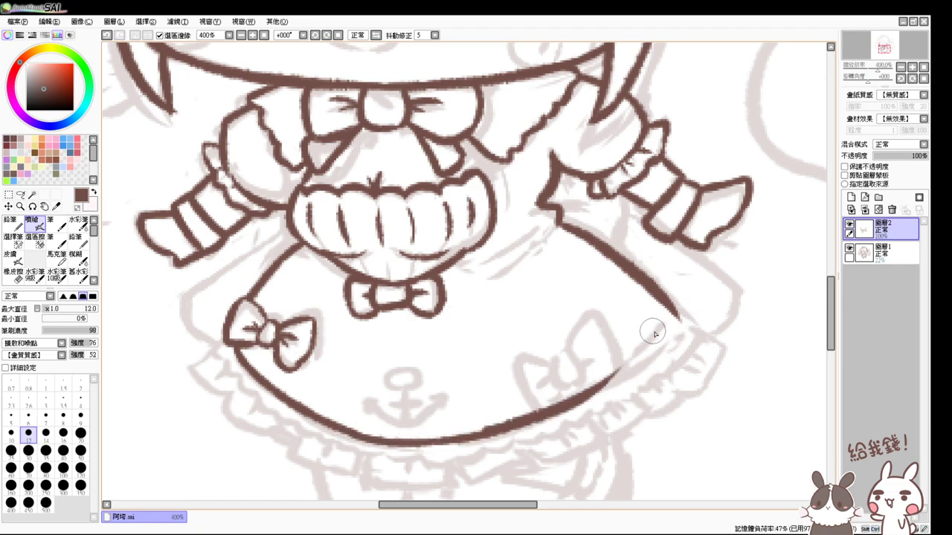
pyautogui.hotkey('ctrl', 'z')
pyautogui.moveTo(678, 319)
pyautogui.mouseDown()
pyautogui.moveTo(499, 431)
pyautogui.moveTo(614, 367)
pyautogui.mouseUp()
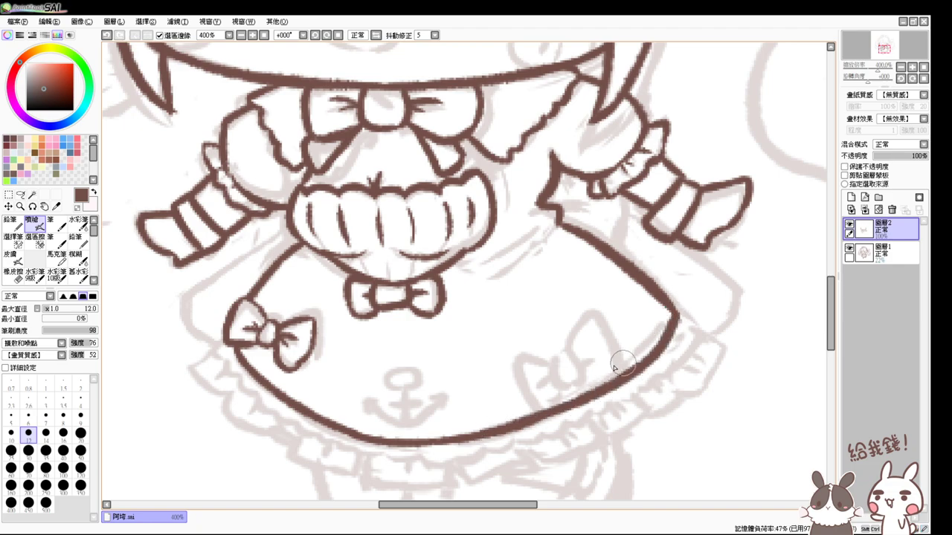
pyautogui.scroll(1, 571, 390)
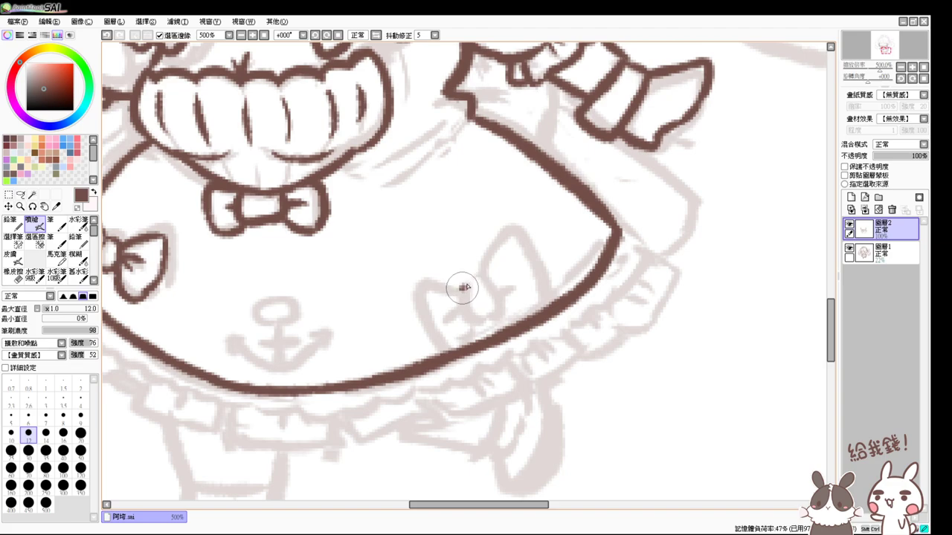
# - Ink the bow on the skirt's right side and a few thin fold lines on the dress
pyautogui.moveTo(466, 285)
pyautogui.mouseDown()
pyautogui.moveTo(488, 283)
pyautogui.moveTo(460, 308)
pyautogui.moveTo(493, 315)
pyautogui.moveTo(482, 275)
pyautogui.moveTo(495, 242)
pyautogui.moveTo(537, 257)
pyautogui.moveTo(543, 296)
pyautogui.moveTo(530, 318)
pyautogui.moveTo(497, 312)
pyautogui.moveTo(520, 279)
pyautogui.moveTo(505, 293)
pyautogui.moveTo(446, 284)
pyautogui.moveTo(417, 299)
pyautogui.moveTo(421, 334)
pyautogui.moveTo(450, 350)
pyautogui.moveTo(476, 331)
pyautogui.moveTo(461, 312)
pyautogui.moveTo(440, 310)
pyautogui.moveTo(476, 318)
pyautogui.moveTo(447, 327)
pyautogui.mouseUp()
pyautogui.moveTo(451, 389); pyautogui.dragTo(545, 407)
pyautogui.moveTo(516, 133); pyautogui.dragTo(485, 177)
pyautogui.moveTo(552, 152)
pyautogui.mouseDown()
pyautogui.moveTo(477, 185)
pyautogui.moveTo(521, 228)
pyautogui.mouseUp()
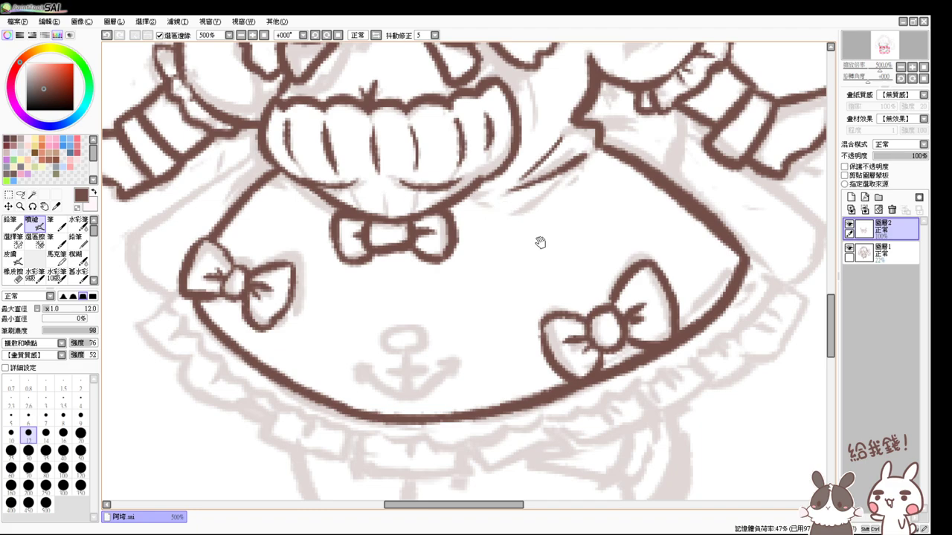
# - Add fold lines under the collar, between it and the bowtie
pyautogui.scroll(2, 538, 241)
pyautogui.moveTo(362, 256)
pyautogui.mouseDown()
pyautogui.moveTo(389, 288)
pyautogui.moveTo(373, 264)
pyautogui.moveTo(402, 274)
pyautogui.moveTo(399, 287)
pyautogui.mouseUp()
pyautogui.moveTo(420, 252); pyautogui.dragTo(438, 263)
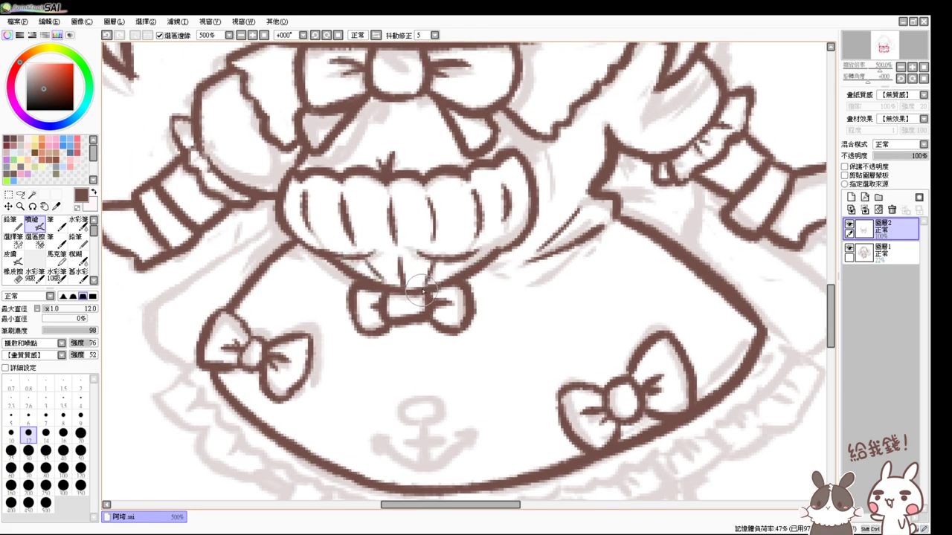
pyautogui.moveTo(506, 199); pyautogui.dragTo(485, 237)
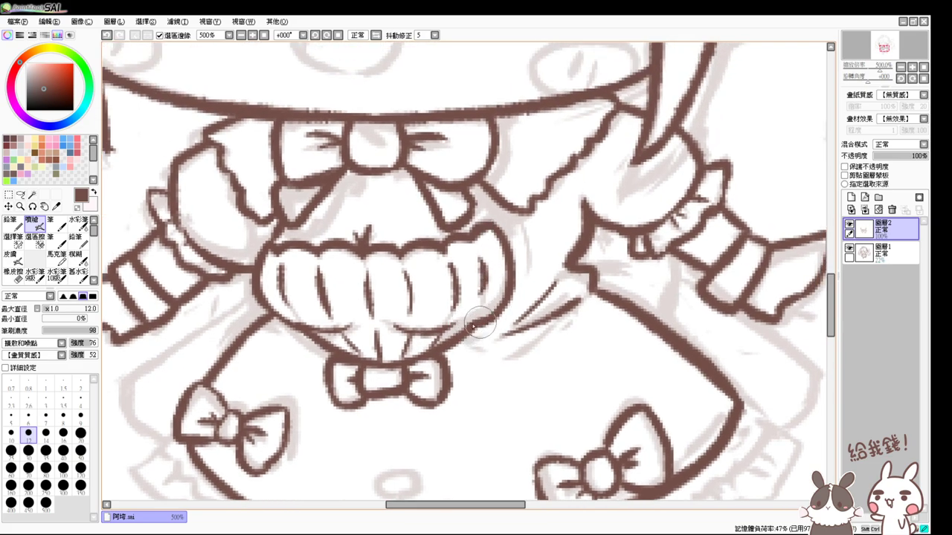
pyautogui.moveTo(468, 335); pyautogui.dragTo(484, 287)
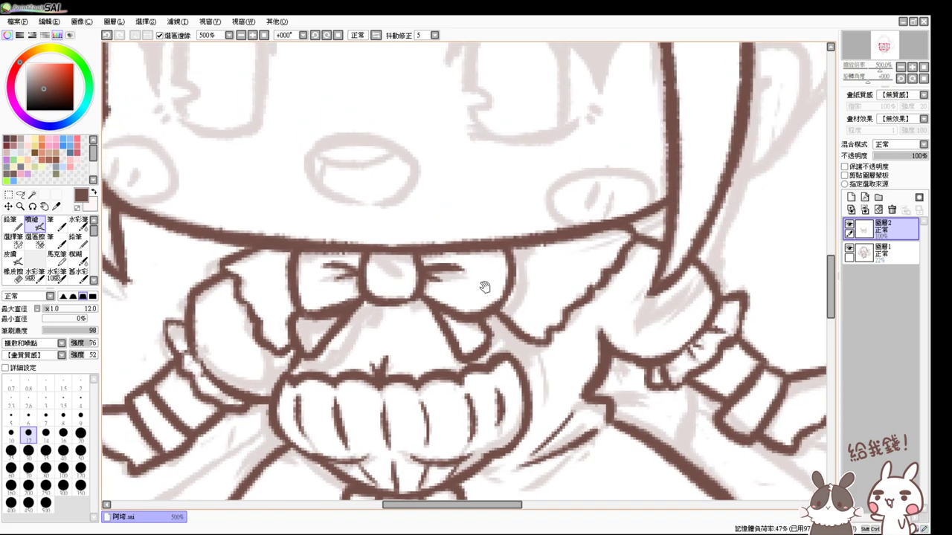
pyautogui.moveTo(345, 325); pyautogui.dragTo(476, 262)
# - Zoom out from 500% to 300% to frame the whole face and hair
pyautogui.click(241, 35)
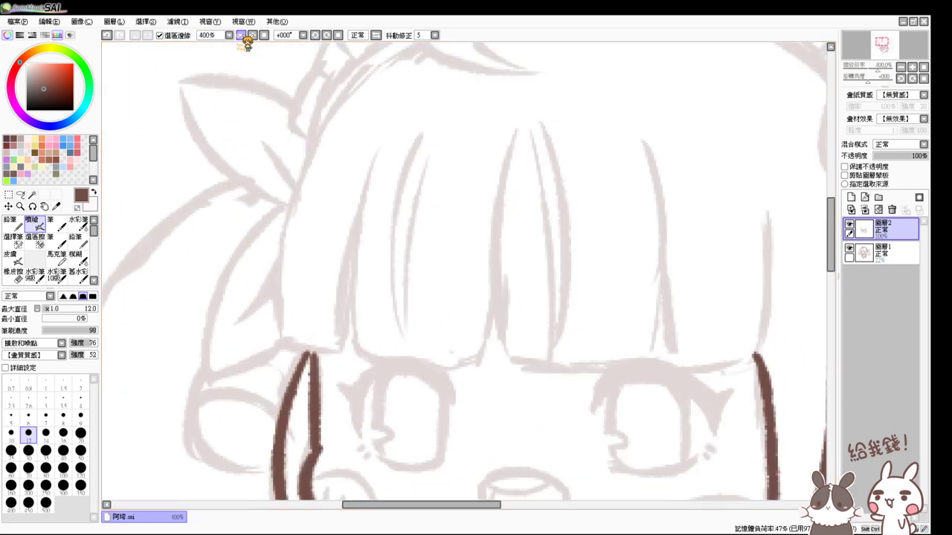
pyautogui.scroll(3, 361, 118)
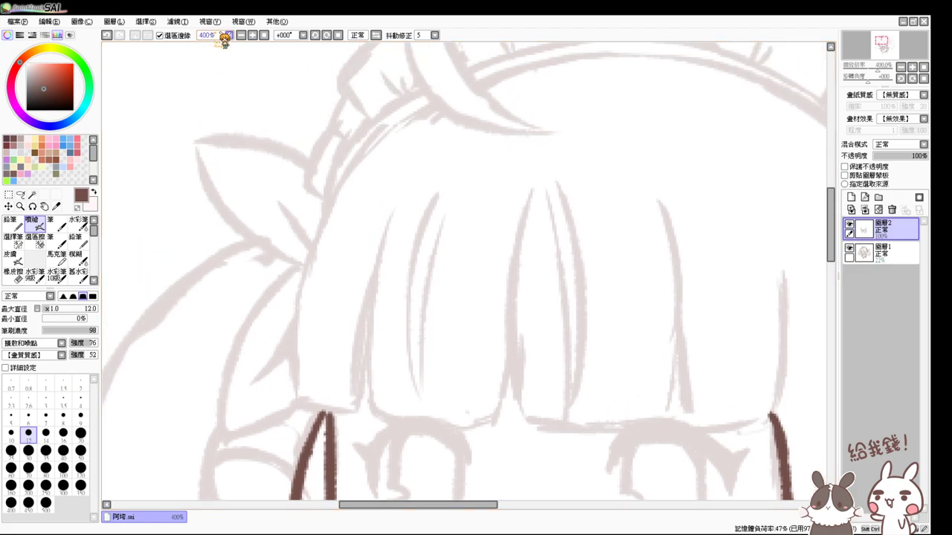
pyautogui.click(241, 35)
pyautogui.moveTo(382, 245); pyautogui.dragTo(369, 198)
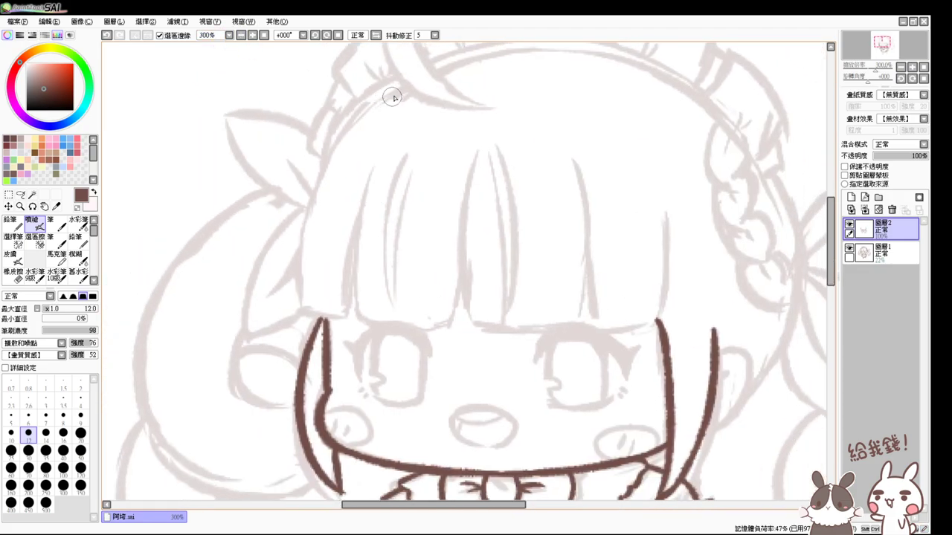
# - Ink the hair's left outline from the crown down into the bangs' bottom edge
pyautogui.moveTo(397, 91); pyautogui.dragTo(311, 290)
pyautogui.hotkey('ctrl', 'z')
pyautogui.moveTo(402, 92); pyautogui.dragTo(296, 296)
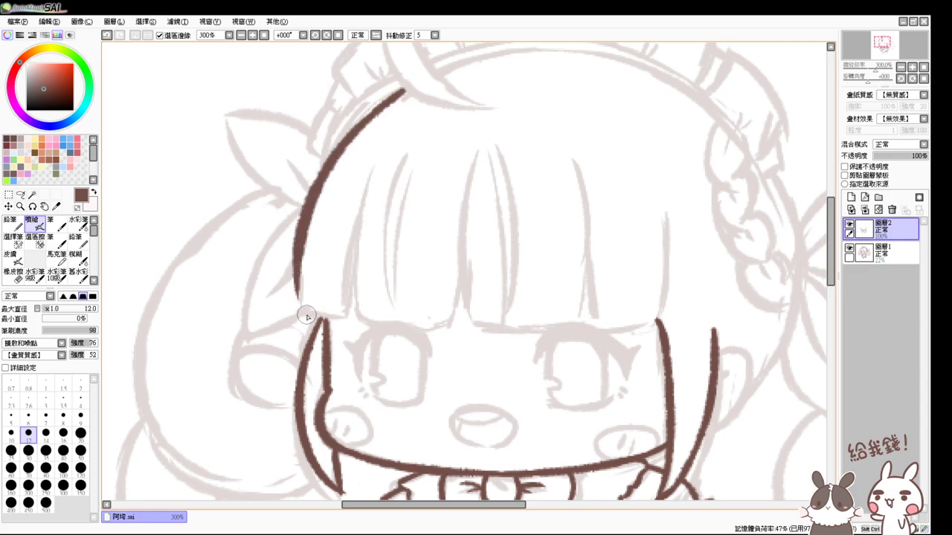
pyautogui.hotkey('ctrl', 'z')
pyautogui.moveTo(400, 92)
pyautogui.mouseDown()
pyautogui.moveTo(301, 247)
pyautogui.moveTo(307, 318)
pyautogui.mouseUp()
pyautogui.hotkey('ctrl', 'z')
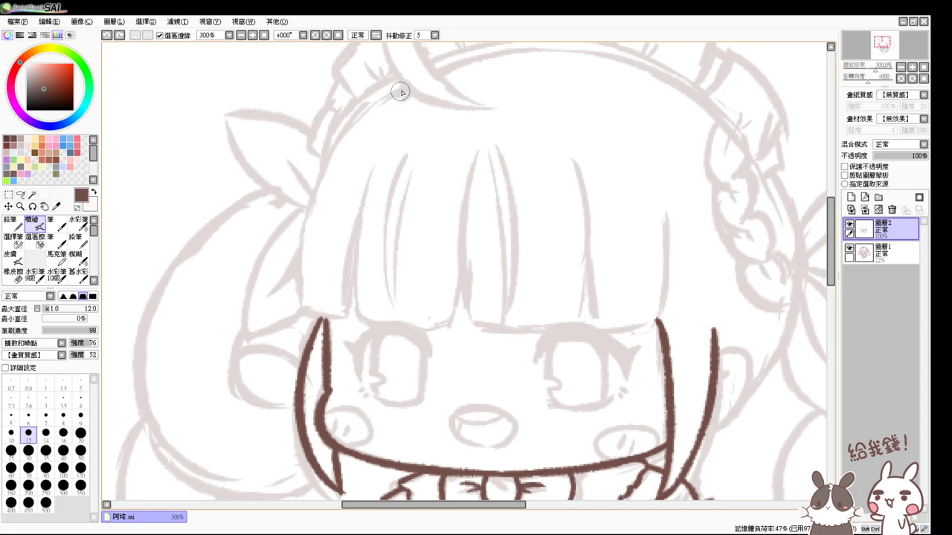
pyautogui.moveTo(400, 92); pyautogui.dragTo(298, 285)
pyautogui.hotkey('ctrl', 'z')
pyautogui.moveTo(400, 89); pyautogui.dragTo(303, 269)
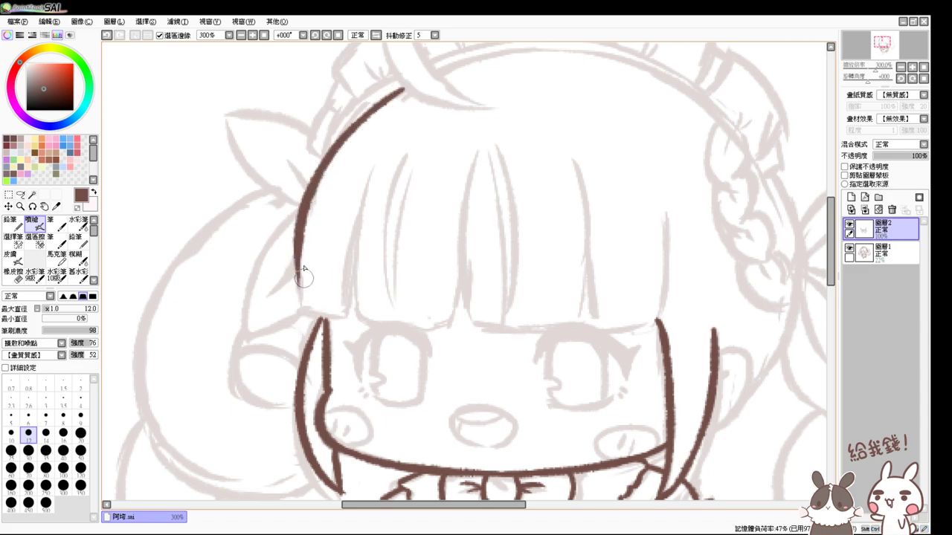
pyautogui.hotkey('ctrl', 'z')
pyautogui.moveTo(402, 92)
pyautogui.mouseDown()
pyautogui.moveTo(302, 266)
pyautogui.moveTo(301, 296)
pyautogui.mouseUp()
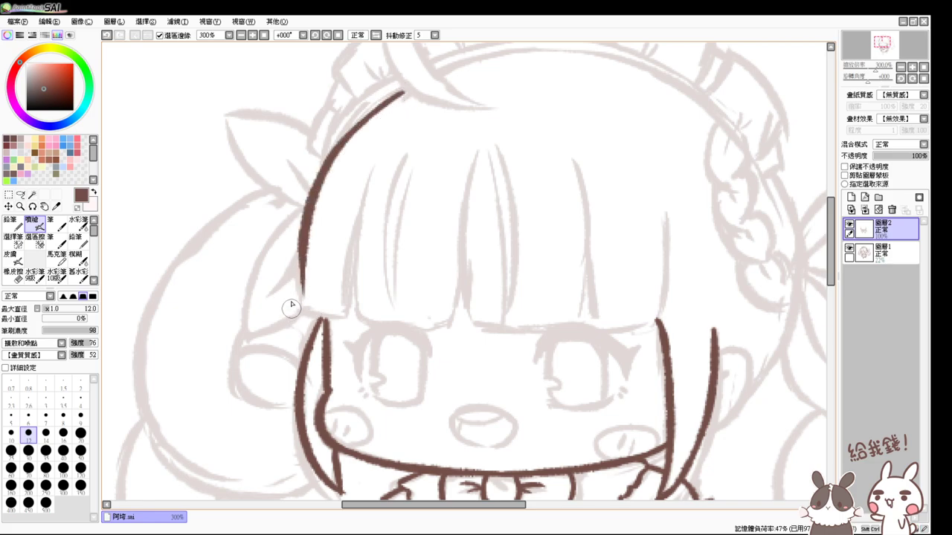
pyautogui.moveTo(298, 249)
pyautogui.mouseDown()
pyautogui.moveTo(312, 310)
pyautogui.moveTo(303, 308)
pyautogui.moveTo(351, 315)
pyautogui.mouseUp()
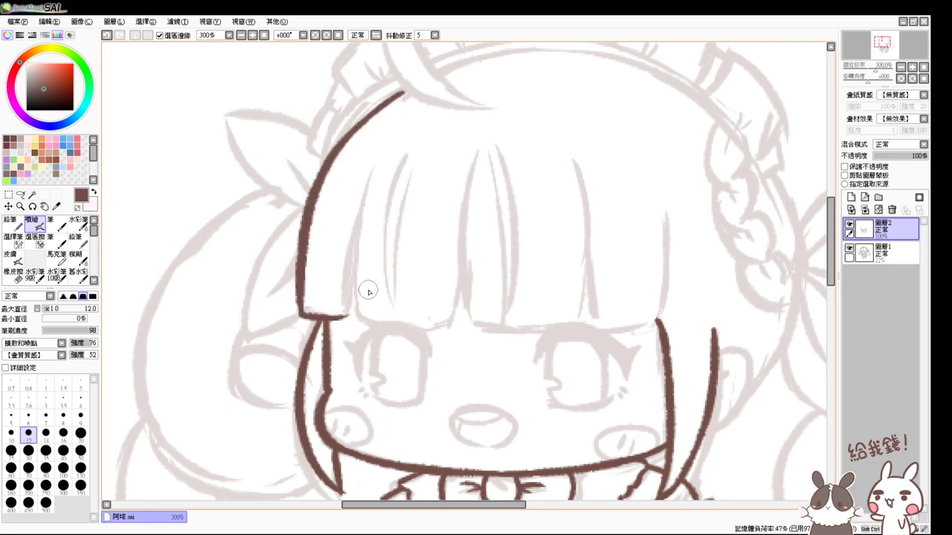
# - Ink the middle bang line and a short bang curve down-left beside it
pyautogui.moveTo(377, 168)
pyautogui.mouseDown()
pyautogui.moveTo(356, 331)
pyautogui.moveTo(355, 282)
pyautogui.moveTo(366, 325)
pyautogui.moveTo(351, 305)
pyautogui.mouseUp()
pyautogui.hotkey('ctrl', 'z')
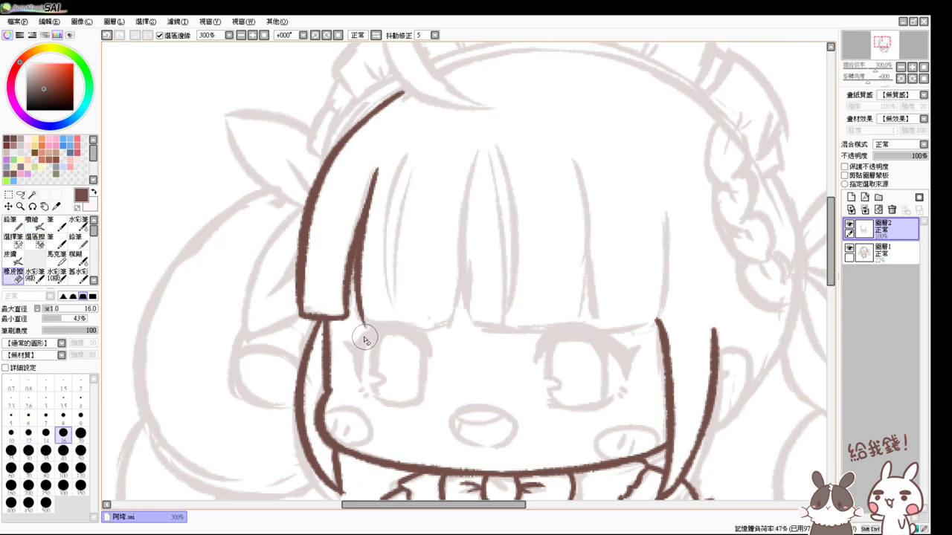
pyautogui.press('e')
pyautogui.press('v')
pyautogui.moveTo(473, 151); pyautogui.dragTo(462, 326)
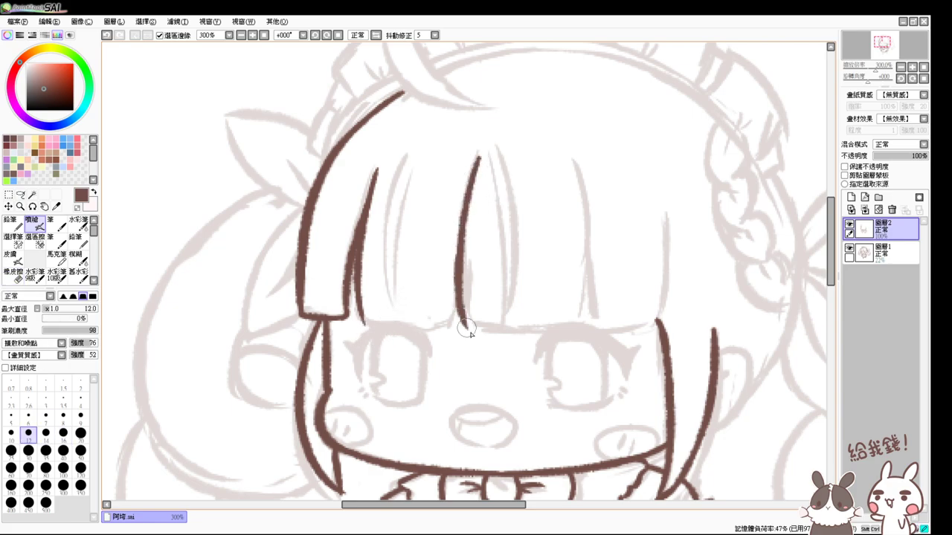
pyautogui.hotkey('ctrl', 'z')
pyautogui.moveTo(472, 152); pyautogui.dragTo(484, 323)
pyautogui.hotkey('ctrl', 'z')
pyautogui.moveTo(475, 151); pyautogui.dragTo(486, 329)
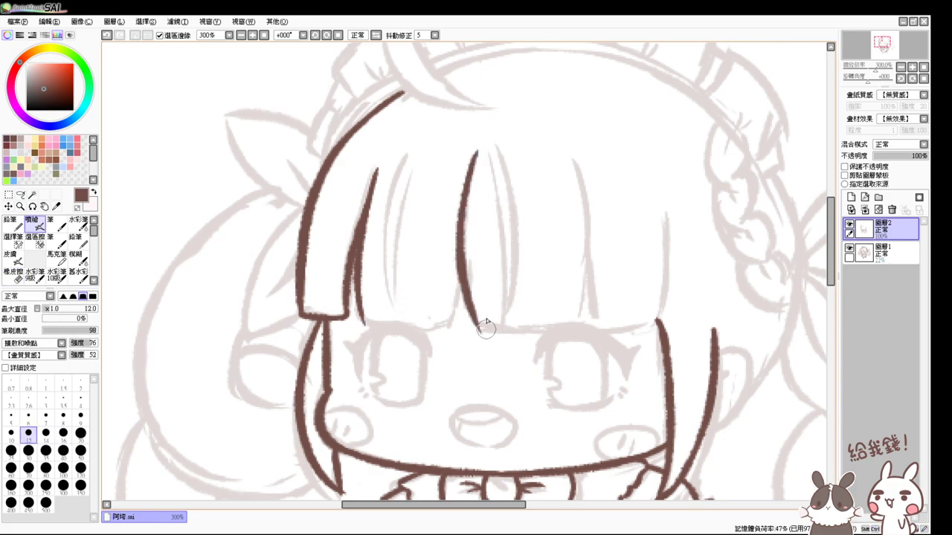
pyautogui.moveTo(464, 276)
pyautogui.mouseDown()
pyautogui.moveTo(438, 321)
pyautogui.moveTo(408, 323)
pyautogui.moveTo(458, 286)
pyautogui.moveTo(433, 327)
pyautogui.mouseUp()
pyautogui.hotkey('ctrl', 'z')
pyautogui.hotkey('ctrl', 'z')
pyautogui.moveTo(467, 261); pyautogui.dragTo(438, 320)
# - Ink the bangs' bottom edge under the middle bangs
pyautogui.moveTo(362, 324); pyautogui.dragTo(456, 320)
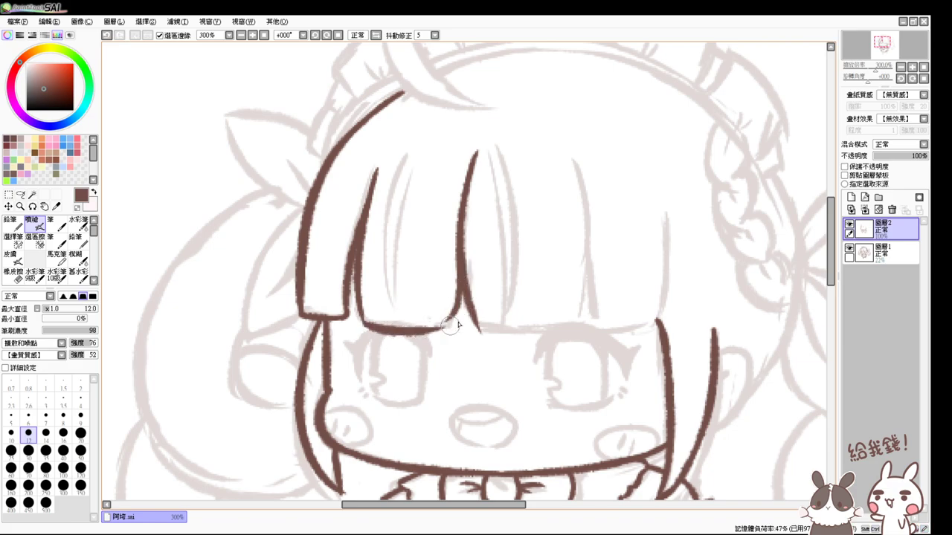
pyautogui.hotkey('ctrl', 'z')
pyautogui.moveTo(362, 324)
pyautogui.mouseDown()
pyautogui.moveTo(456, 318)
pyautogui.moveTo(418, 327)
pyautogui.mouseUp()
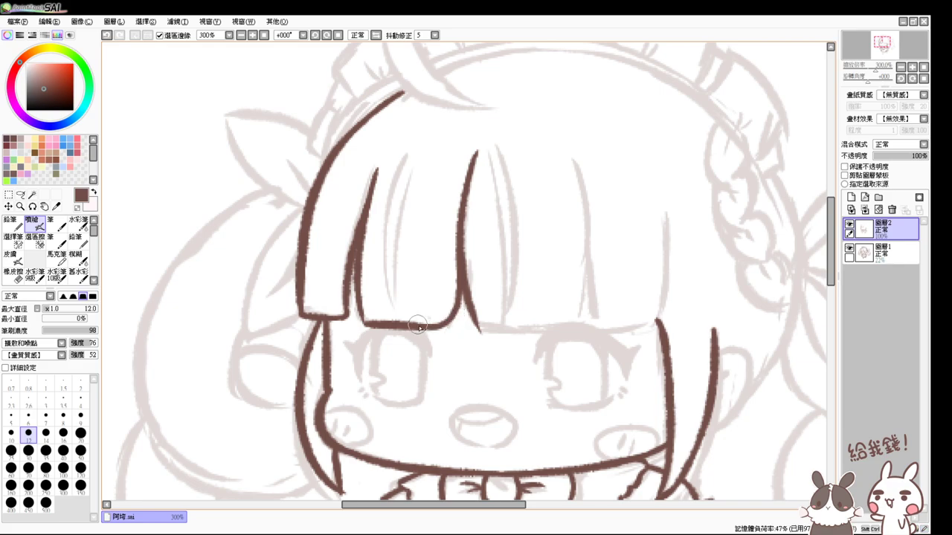
pyautogui.hscroll(3, 452, 324)
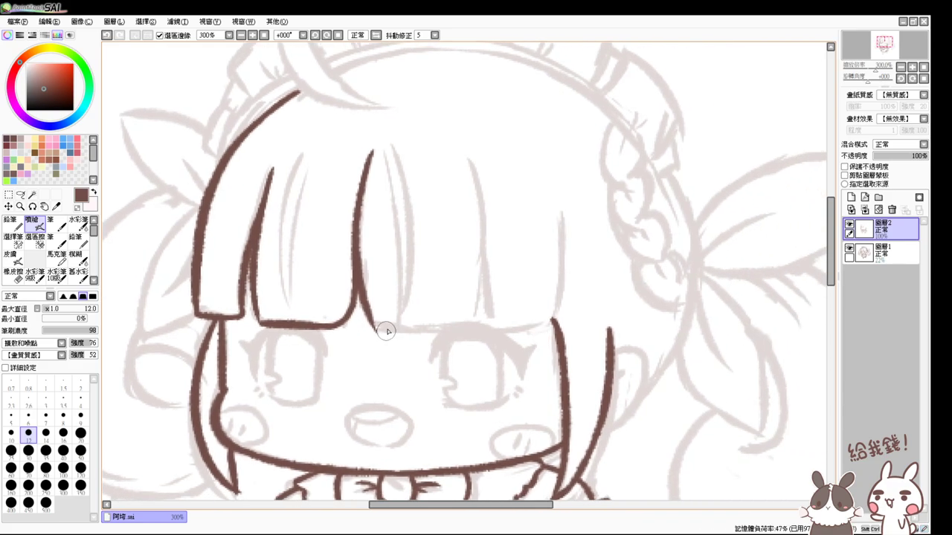
pyautogui.press('e')
pyautogui.moveTo(372, 334); pyautogui.dragTo(493, 319)
pyautogui.press('b')
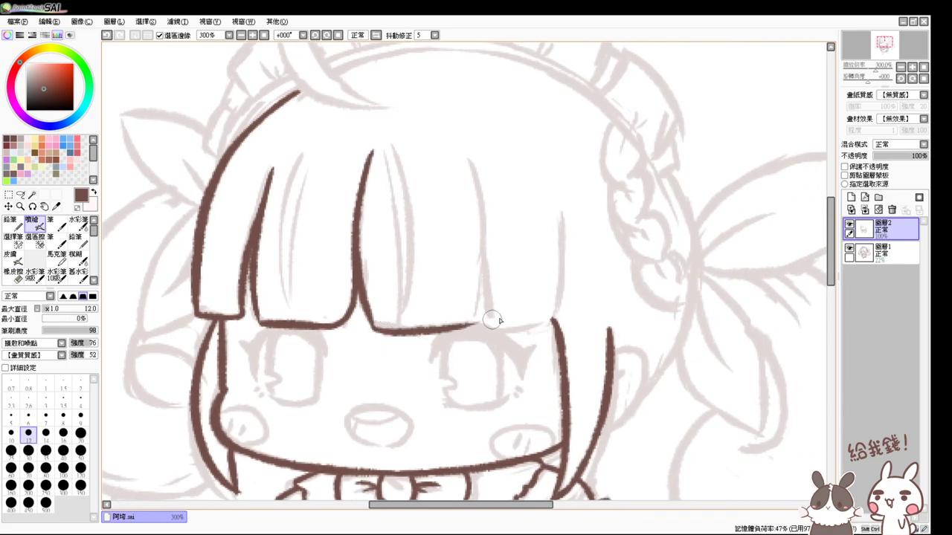
pyautogui.hotkey('ctrl', 'z')
# - Ink the right bang lines and carry the bangs' bottom edge across to the right
pyautogui.moveTo(471, 153); pyautogui.dragTo(482, 311)
pyautogui.hotkey('ctrl', 'z')
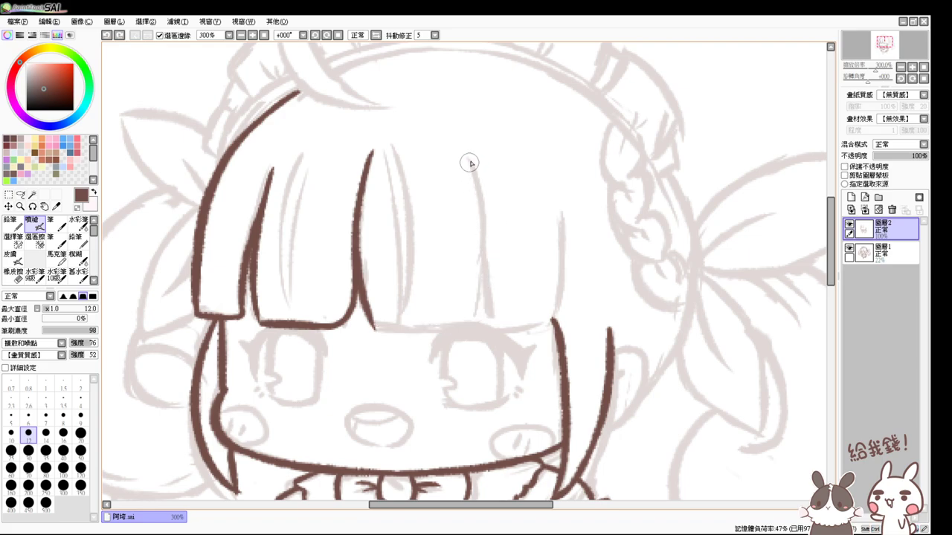
pyautogui.moveTo(470, 158); pyautogui.dragTo(450, 324)
pyautogui.hotkey('ctrl', 'z')
pyautogui.moveTo(468, 155); pyautogui.dragTo(457, 324)
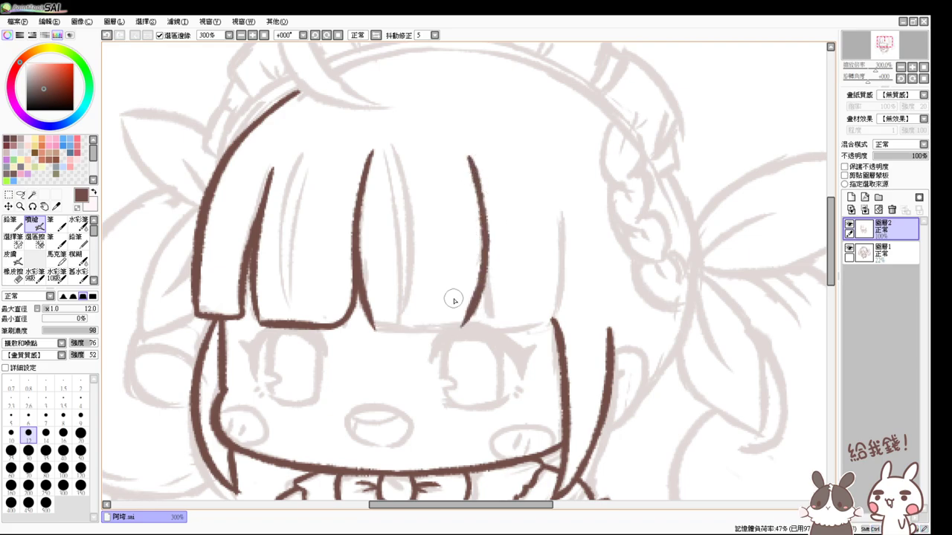
pyautogui.moveTo(366, 325); pyautogui.dragTo(472, 318)
pyautogui.hotkey('ctrl', 'z')
pyautogui.moveTo(364, 326); pyautogui.dragTo(477, 312)
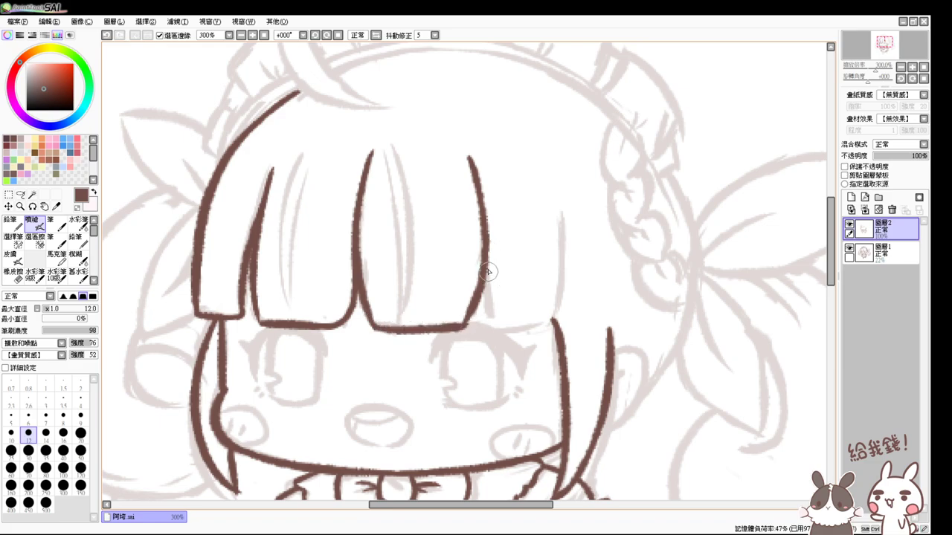
pyautogui.moveTo(488, 272); pyautogui.dragTo(491, 327)
pyautogui.hotkey('ctrl', 'z')
pyautogui.moveTo(482, 257)
pyautogui.mouseDown()
pyautogui.moveTo(488, 319)
pyautogui.moveTo(540, 324)
pyautogui.mouseUp()
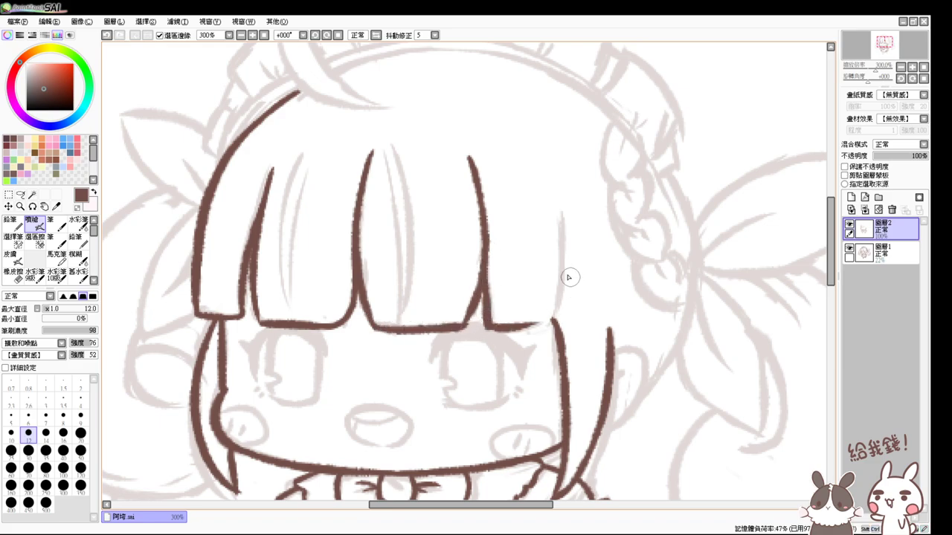
pyautogui.moveTo(560, 212)
pyautogui.mouseDown()
pyautogui.moveTo(558, 310)
pyautogui.moveTo(514, 322)
pyautogui.moveTo(559, 311)
pyautogui.moveTo(510, 331)
pyautogui.mouseUp()
pyautogui.hotkey('ctrl', 'z')
pyautogui.hotkey('ctrl', 'z')
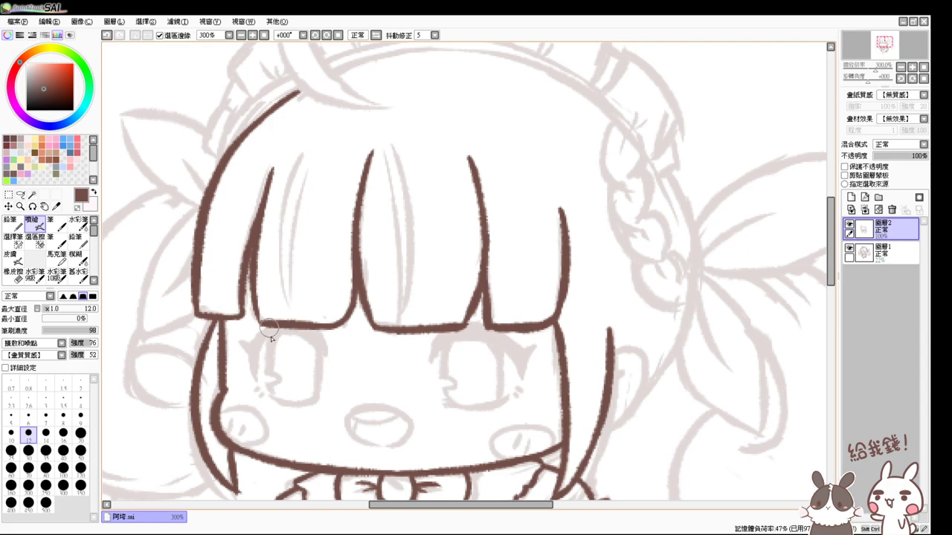
# - Join the left bang to the bottom edge and thicken the bang outlines and joints
pyautogui.moveTo(250, 262); pyautogui.dragTo(243, 315)
pyautogui.press('e')
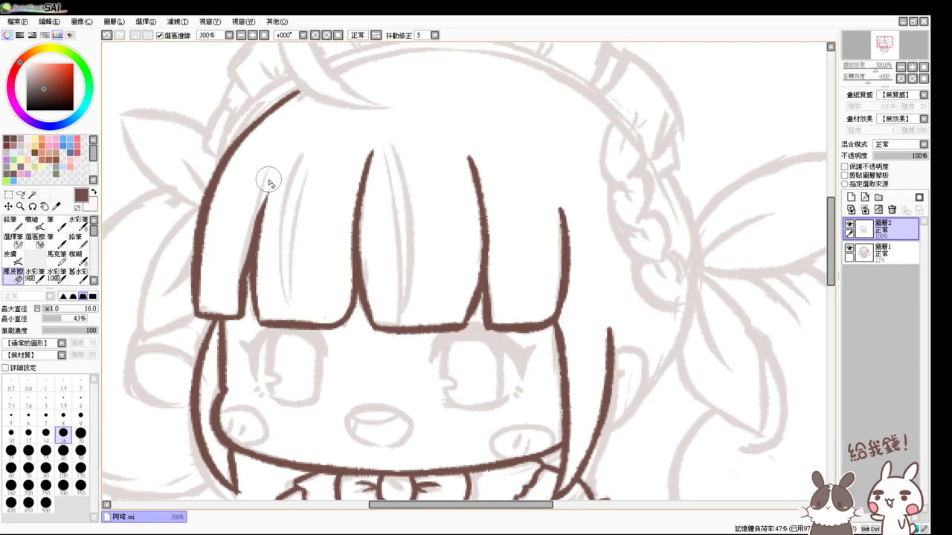
pyautogui.press('v')
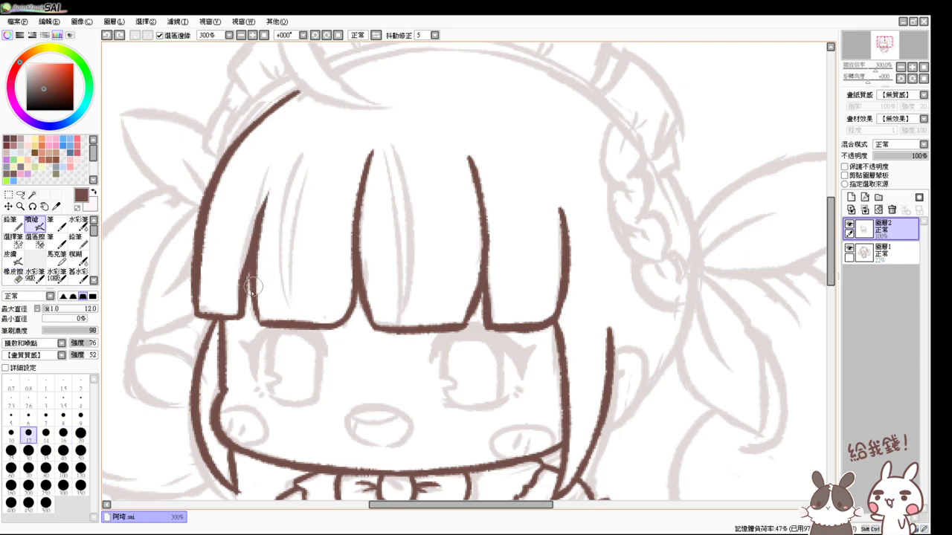
pyautogui.moveTo(266, 196); pyautogui.dragTo(252, 252)
pyautogui.moveTo(574, 302); pyautogui.dragTo(555, 312)
pyautogui.moveTo(350, 176)
pyautogui.mouseDown()
pyautogui.moveTo(346, 304)
pyautogui.moveTo(344, 253)
pyautogui.moveTo(328, 332)
pyautogui.mouseUp()
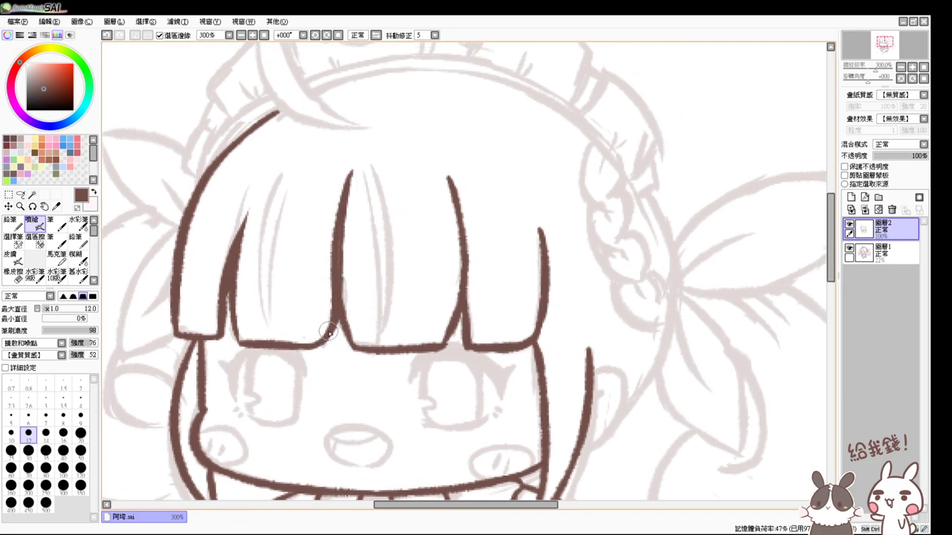
pyautogui.moveTo(460, 317); pyautogui.dragTo(461, 324)
# - Ink the right ear curve, with its lower curve running down to the jaw
pyautogui.moveTo(621, 281); pyautogui.dragTo(563, 265)
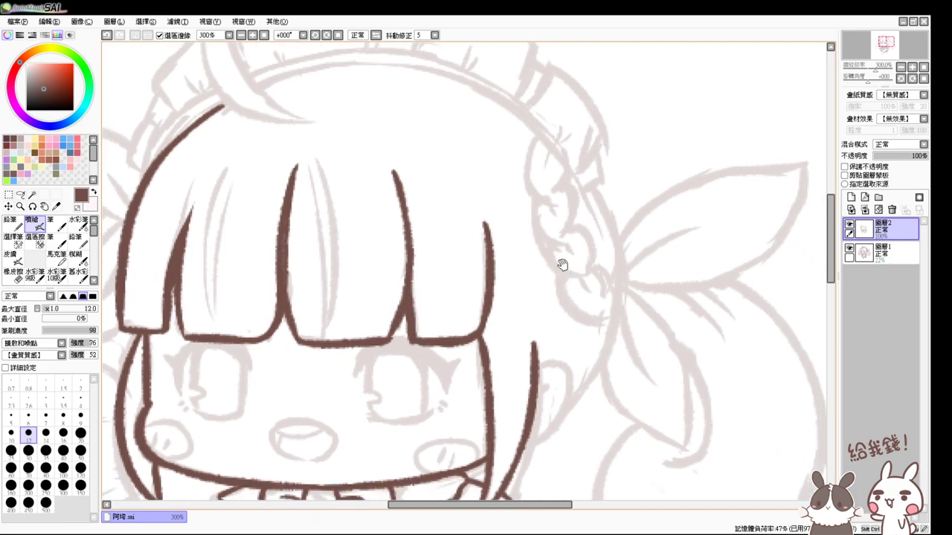
pyautogui.moveTo(536, 366); pyautogui.dragTo(522, 449)
pyautogui.hotkey('ctrl', 'z')
pyautogui.moveTo(536, 366)
pyautogui.mouseDown()
pyautogui.moveTo(569, 384)
pyautogui.moveTo(520, 453)
pyautogui.mouseUp()
pyautogui.hotkey('ctrl', 'z')
pyautogui.moveTo(550, 398)
pyautogui.mouseDown()
pyautogui.moveTo(531, 415)
pyautogui.moveTo(537, 400)
pyautogui.mouseUp()
pyautogui.moveTo(567, 402)
pyautogui.mouseDown()
pyautogui.moveTo(558, 418)
pyautogui.moveTo(557, 350)
pyautogui.moveTo(549, 364)
pyautogui.moveTo(622, 334)
pyautogui.mouseUp()
pyautogui.hotkey('ctrl', 'z')
pyautogui.hotkey('ctrl', 'z')
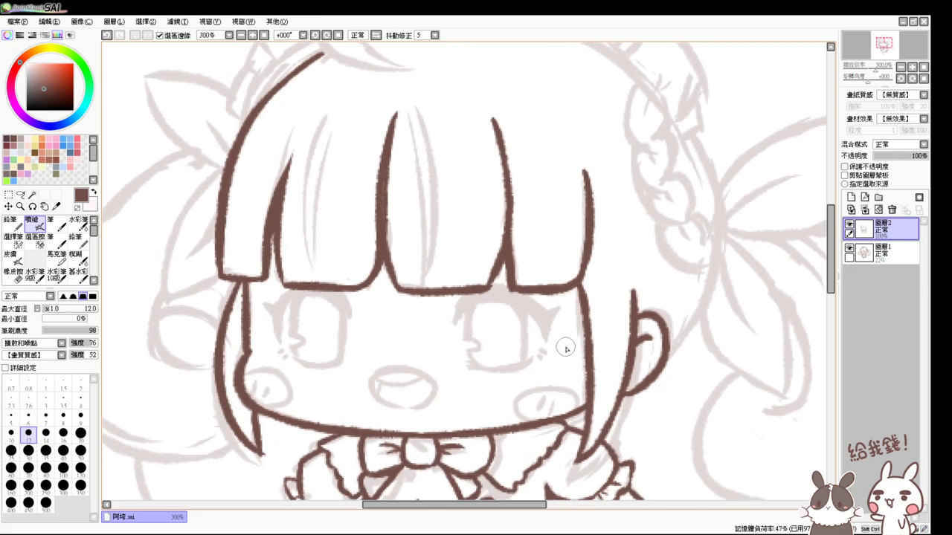
# - Start a second line along the crown, parallel to the hair outline
pyautogui.moveTo(331, 187)
pyautogui.mouseDown()
pyautogui.moveTo(387, 248)
pyautogui.moveTo(389, 234)
pyautogui.mouseUp()
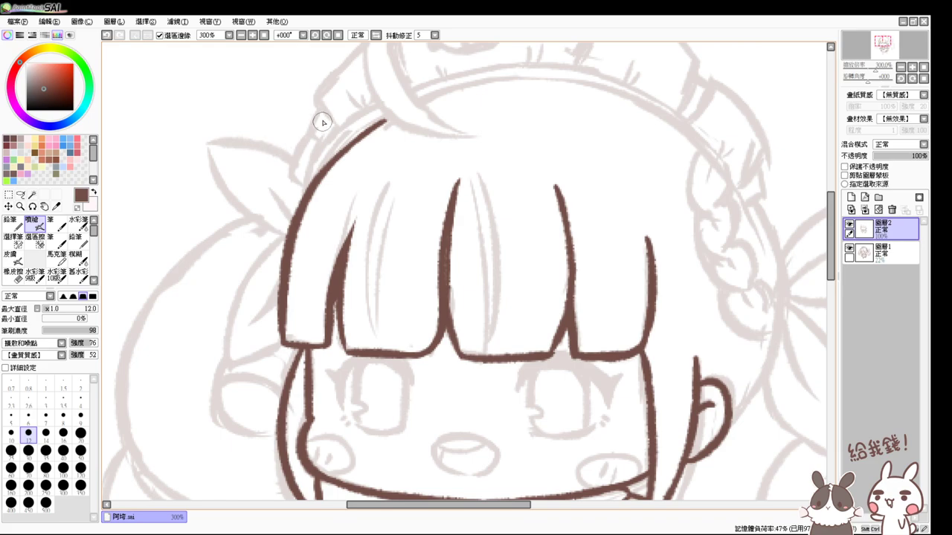
pyautogui.moveTo(322, 110); pyautogui.dragTo(310, 134)
pyautogui.moveTo(383, 107)
pyautogui.mouseDown()
pyautogui.moveTo(326, 150)
pyautogui.moveTo(316, 185)
pyautogui.moveTo(321, 161)
pyautogui.moveTo(371, 131)
pyautogui.moveTo(318, 171)
pyautogui.mouseUp()
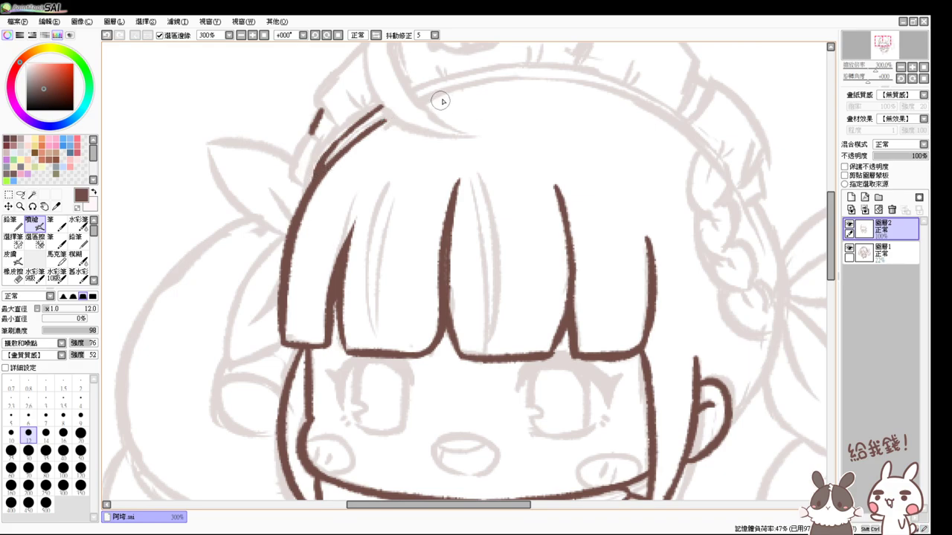
# - Ink the hat's crescent-shaped brim in brown, redrawing the shaky curves until they sit right
pyautogui.moveTo(441, 101); pyautogui.dragTo(470, 204)
pyautogui.moveTo(346, 63)
pyautogui.mouseDown()
pyautogui.moveTo(334, 96)
pyautogui.moveTo(417, 220)
pyautogui.mouseUp()
pyautogui.hotkey('ctrl', 'z')
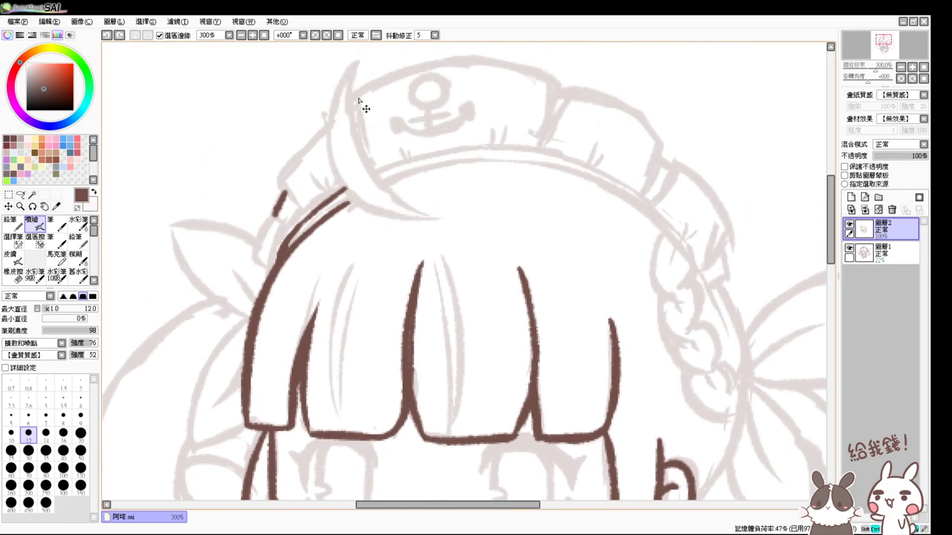
pyautogui.moveTo(356, 64); pyautogui.dragTo(420, 221)
pyautogui.hotkey('ctrl', 'z')
pyautogui.moveTo(356, 63); pyautogui.dragTo(383, 222)
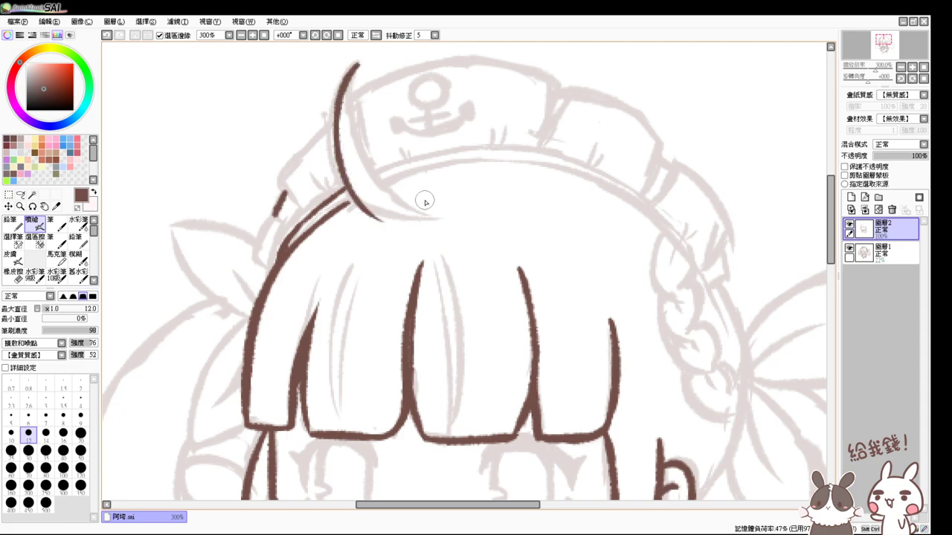
pyautogui.hotkey('ctrl', 'z')
pyautogui.moveTo(354, 64)
pyautogui.mouseDown()
pyautogui.moveTo(379, 215)
pyautogui.moveTo(414, 220)
pyautogui.moveTo(346, 71)
pyautogui.moveTo(417, 218)
pyautogui.mouseUp()
pyautogui.hotkey('ctrl', 'z')
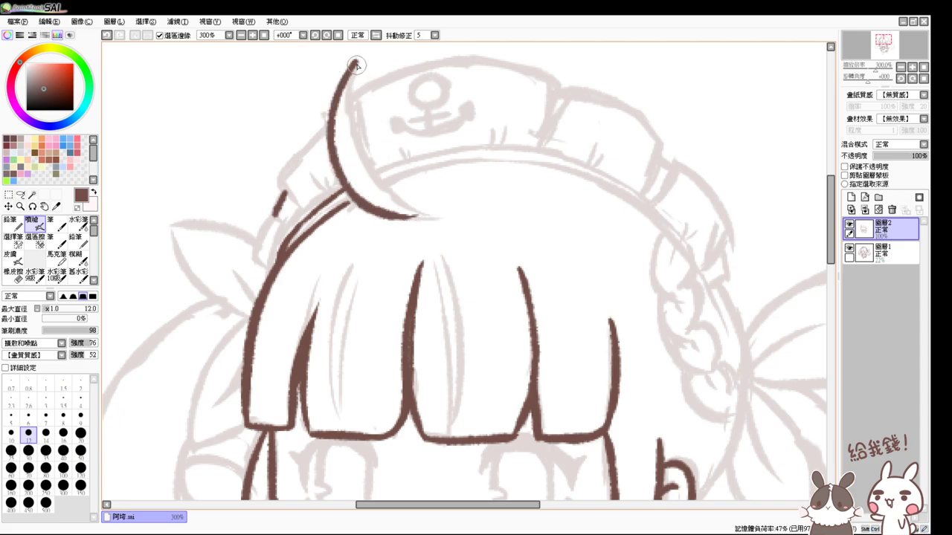
pyautogui.moveTo(357, 65); pyautogui.dragTo(414, 211)
pyautogui.hotkey('ctrl', 'z')
pyautogui.moveTo(355, 62); pyautogui.dragTo(415, 213)
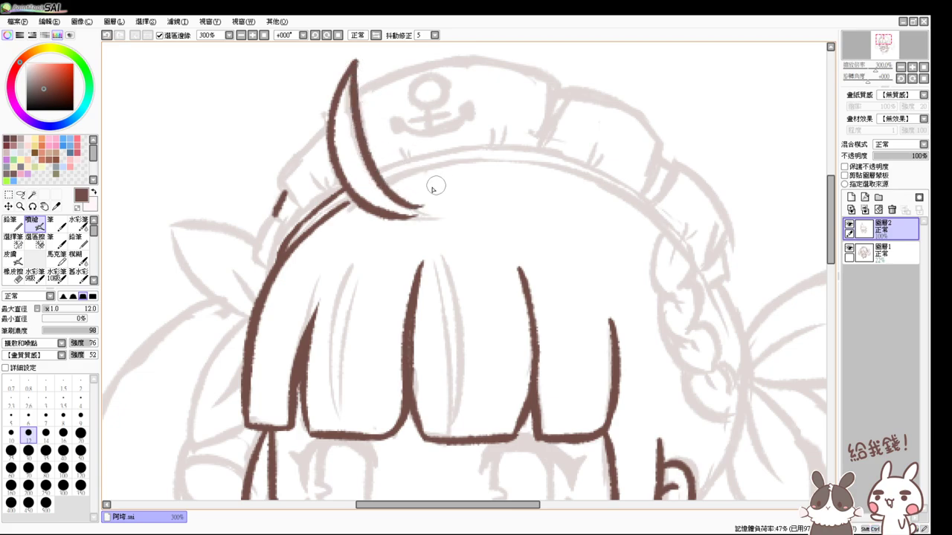
pyautogui.hotkey('ctrl', 'z')
pyautogui.hotkey('ctrl', 'z')
pyautogui.moveTo(364, 58)
pyautogui.mouseDown()
pyautogui.moveTo(349, 122)
pyautogui.moveTo(439, 216)
pyautogui.mouseUp()
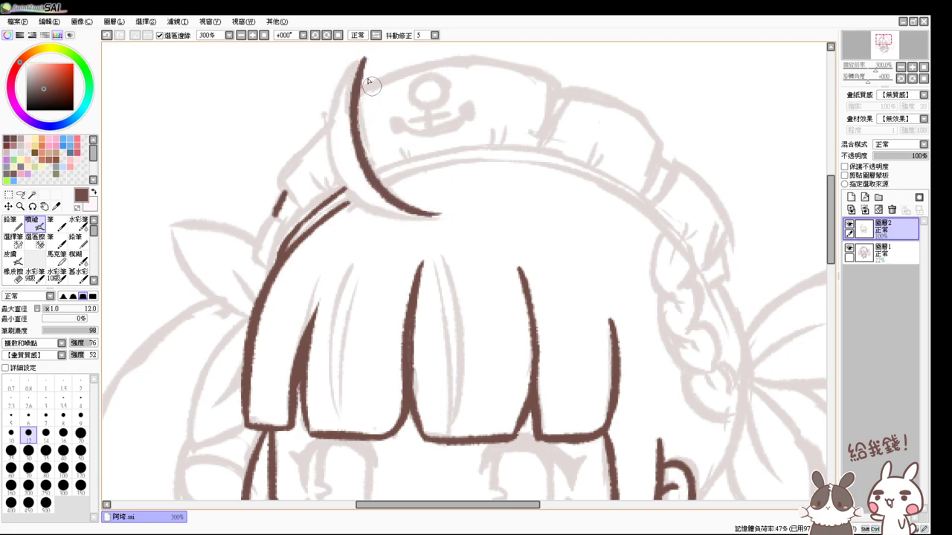
pyautogui.moveTo(364, 57); pyautogui.dragTo(446, 209)
pyautogui.hotkey('ctrl', 'z')
pyautogui.moveTo(362, 58)
pyautogui.mouseDown()
pyautogui.moveTo(406, 210)
pyautogui.moveTo(430, 223)
pyautogui.mouseUp()
pyautogui.hotkey('ctrl', 'z')
pyautogui.moveTo(363, 58)
pyautogui.mouseDown()
pyautogui.moveTo(331, 97)
pyautogui.moveTo(446, 213)
pyautogui.moveTo(387, 214)
pyautogui.mouseUp()
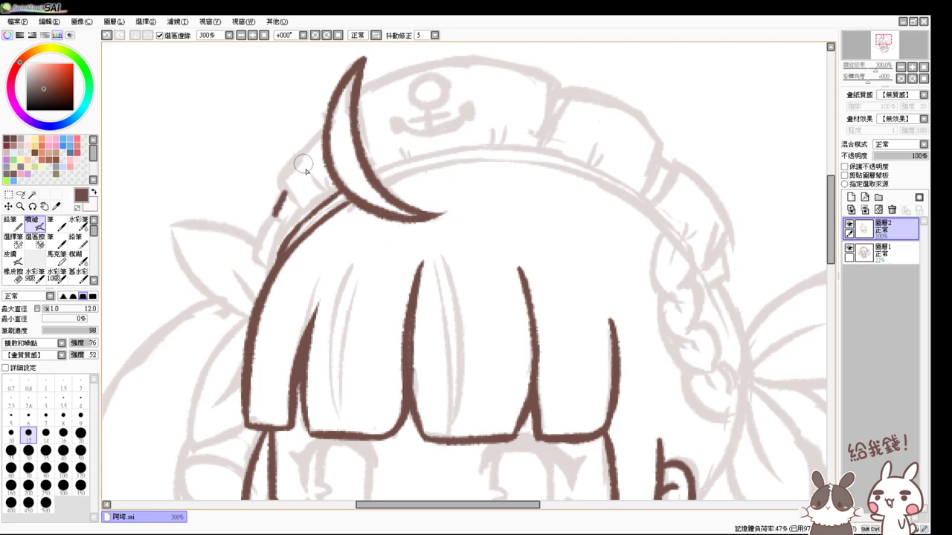
# - Ink the hat band's left edge down toward the hair, join it to the crescent, and start the top outline
pyautogui.moveTo(282, 179); pyautogui.dragTo(311, 217)
pyautogui.hotkey('ctrl', 'z')
pyautogui.moveTo(276, 174); pyautogui.dragTo(308, 213)
pyautogui.hotkey('ctrl', 'z')
pyautogui.moveTo(276, 173); pyautogui.dragTo(307, 214)
pyautogui.moveTo(277, 221)
pyautogui.mouseDown()
pyautogui.moveTo(287, 228)
pyautogui.moveTo(254, 257)
pyautogui.mouseUp()
pyautogui.hotkey('ctrl', 'z')
pyautogui.hotkey('ctrl', 'z')
pyautogui.moveTo(279, 211)
pyautogui.mouseDown()
pyautogui.moveTo(253, 256)
pyautogui.moveTo(270, 262)
pyautogui.mouseUp()
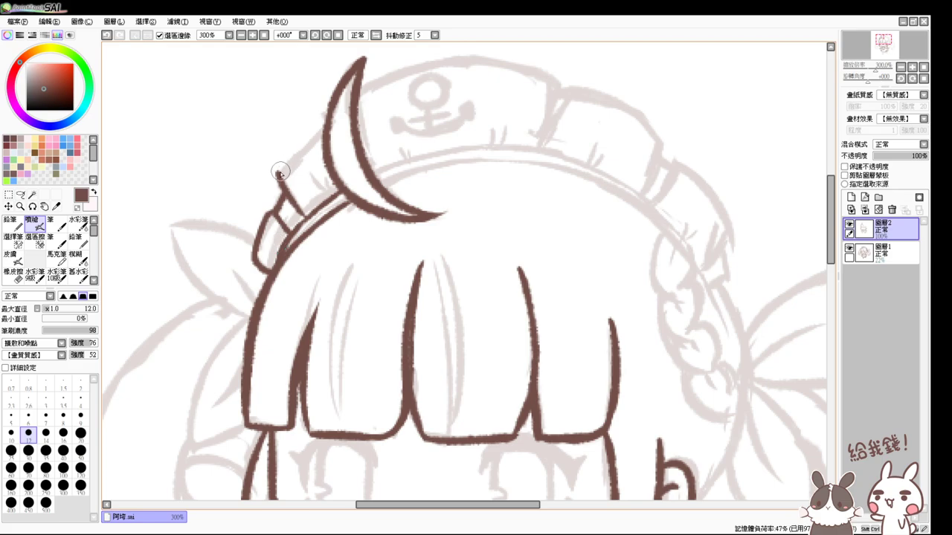
pyautogui.moveTo(305, 142); pyautogui.dragTo(327, 114)
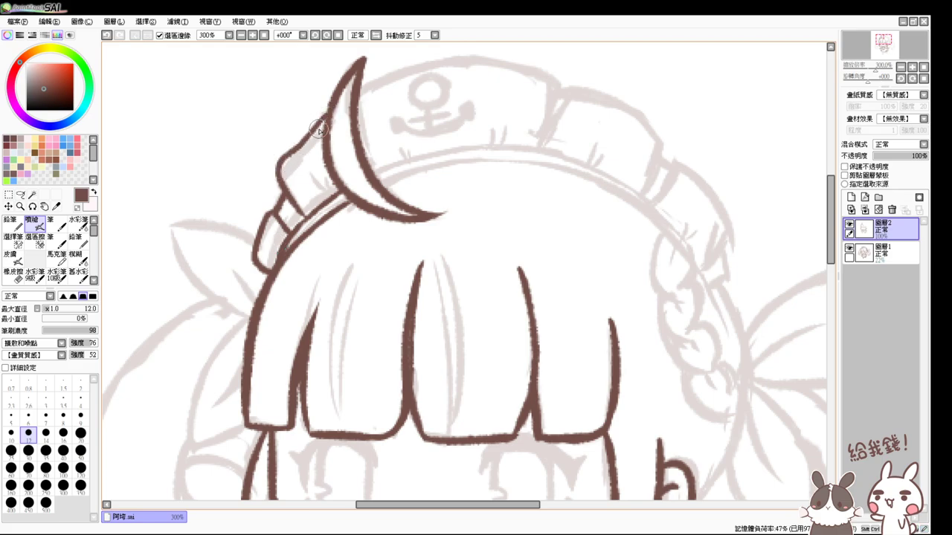
pyautogui.moveTo(400, 73)
pyautogui.mouseDown()
pyautogui.moveTo(351, 127)
pyautogui.moveTo(337, 158)
pyautogui.moveTo(447, 141)
pyautogui.moveTo(493, 165)
pyautogui.moveTo(470, 227)
pyautogui.mouseUp()
# - Ink the right edge and rounded top-right corner of the hat's puffy right segments
pyautogui.hotkey('ctrl', 'z')
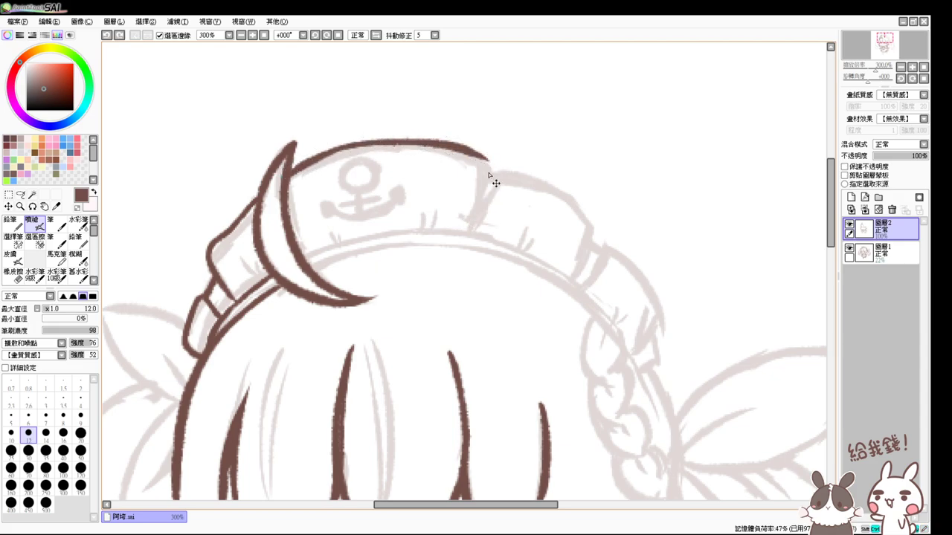
pyautogui.moveTo(486, 164); pyautogui.dragTo(469, 231)
pyautogui.moveTo(486, 163); pyautogui.dragTo(462, 149)
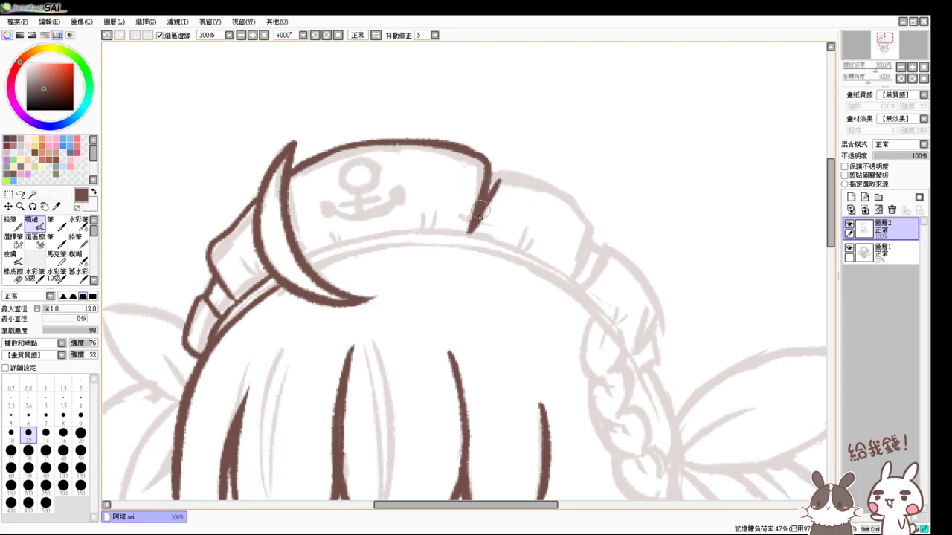
pyautogui.moveTo(490, 195)
pyautogui.mouseDown()
pyautogui.moveTo(500, 182)
pyautogui.moveTo(550, 190)
pyautogui.moveTo(589, 223)
pyautogui.moveTo(595, 245)
pyautogui.moveTo(574, 277)
pyautogui.mouseUp()
pyautogui.hotkey('ctrl', 'z')
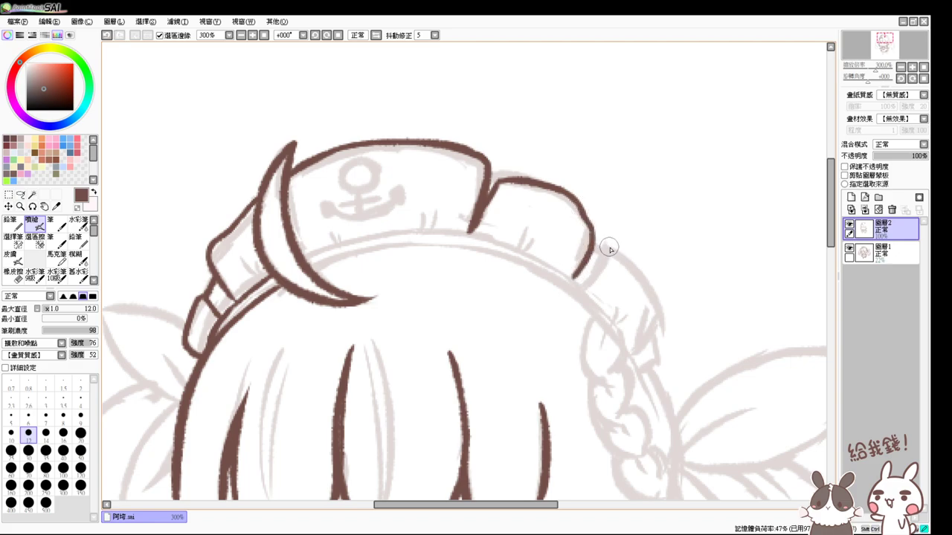
pyautogui.hotkey('ctrl', 'z')
pyautogui.moveTo(609, 250)
pyautogui.mouseDown()
pyautogui.moveTo(604, 284)
pyautogui.moveTo(610, 251)
pyautogui.moveTo(644, 276)
pyautogui.moveTo(663, 321)
pyautogui.moveTo(659, 348)
pyautogui.moveTo(637, 355)
pyautogui.mouseUp()
pyautogui.hotkey('ctrl', 'z')
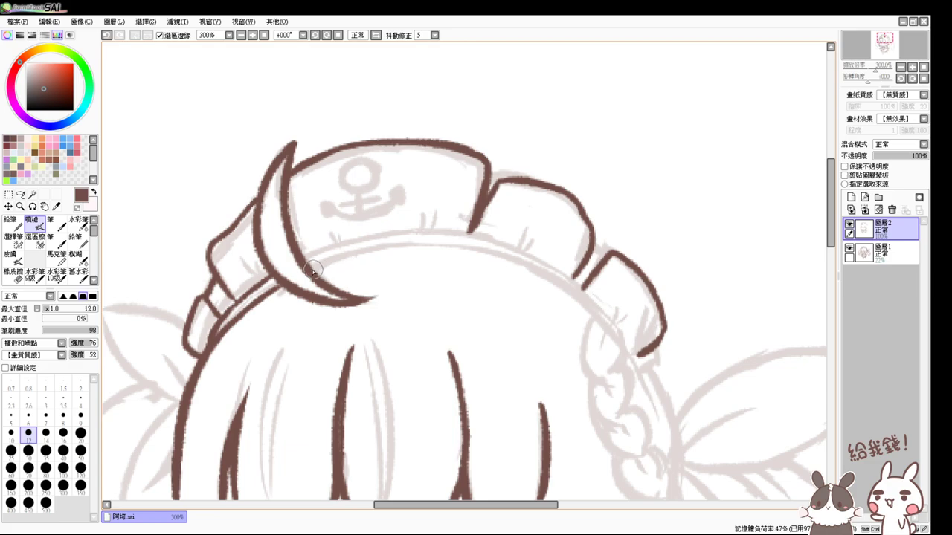
pyautogui.moveTo(313, 272); pyautogui.dragTo(487, 260)
pyautogui.hotkey('ctrl', 'z')
# - Ink the inner brim line across the hat and extend it down to its right end
pyautogui.moveTo(313, 273); pyautogui.dragTo(535, 287)
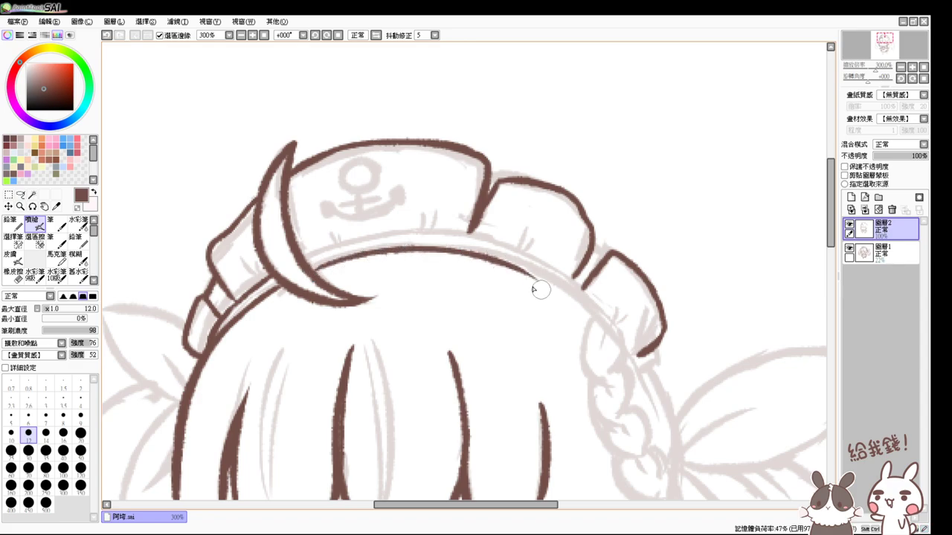
pyautogui.hotkey('ctrl', 'z')
pyautogui.moveTo(308, 268)
pyautogui.mouseDown()
pyautogui.moveTo(436, 251)
pyautogui.moveTo(548, 282)
pyautogui.mouseUp()
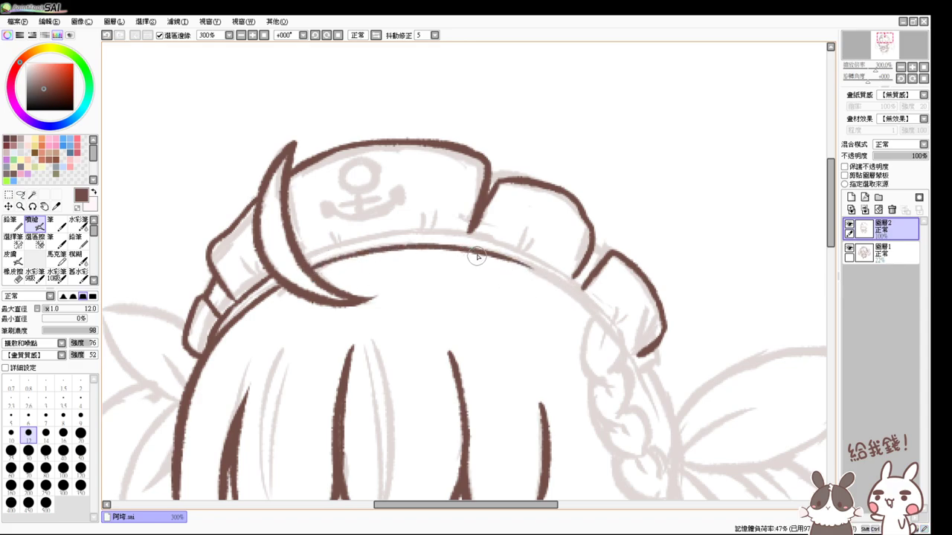
pyautogui.moveTo(478, 256); pyautogui.dragTo(627, 339)
pyautogui.hotkey('ctrl', 'z')
pyautogui.moveTo(483, 257); pyautogui.dragTo(624, 357)
pyautogui.hotkey('ctrl', 'z')
pyautogui.moveTo(491, 257)
pyautogui.mouseDown()
pyautogui.moveTo(625, 355)
pyautogui.moveTo(614, 333)
pyautogui.moveTo(627, 357)
pyautogui.mouseUp()
pyautogui.hotkey('ctrl', 'z')
pyautogui.hotkey('ctrl', 'z')
pyautogui.moveTo(485, 253); pyautogui.dragTo(627, 358)
pyautogui.hotkey('ctrl', 'z')
pyautogui.moveTo(488, 251); pyautogui.dragTo(625, 360)
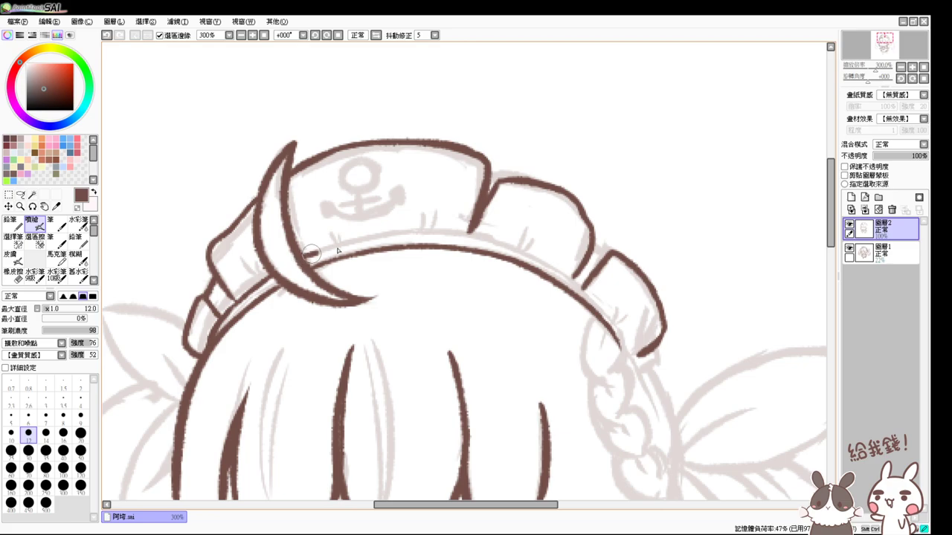
# - Draw the headband arc from the crescent rightward and down the hat's right side
pyautogui.moveTo(305, 257); pyautogui.dragTo(476, 246)
pyautogui.hotkey('ctrl', 'z')
pyautogui.moveTo(306, 256); pyautogui.dragTo(484, 251)
pyautogui.hotkey('ctrl', 'z')
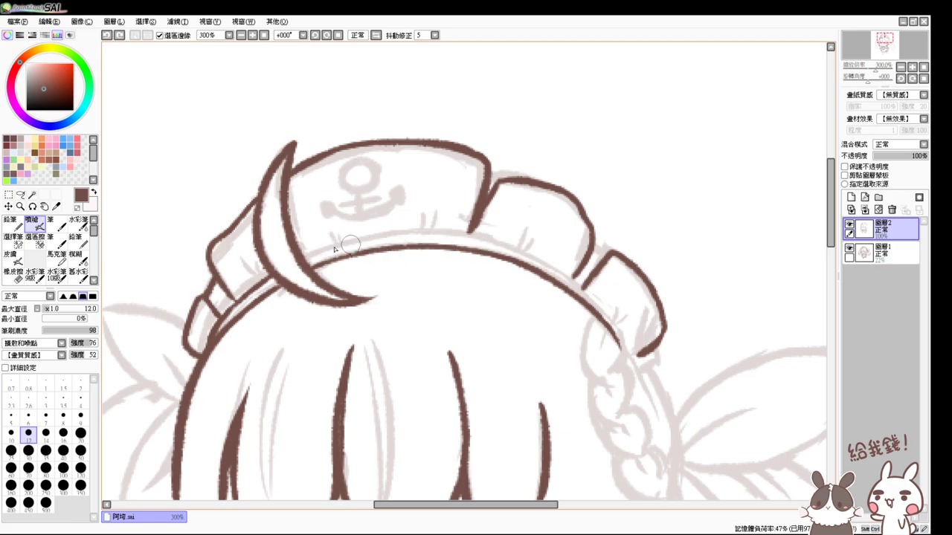
pyautogui.moveTo(302, 259); pyautogui.dragTo(521, 249)
pyautogui.hotkey('ctrl', 'z')
pyautogui.moveTo(302, 256); pyautogui.dragTo(513, 256)
pyautogui.moveTo(436, 235); pyautogui.dragTo(578, 285)
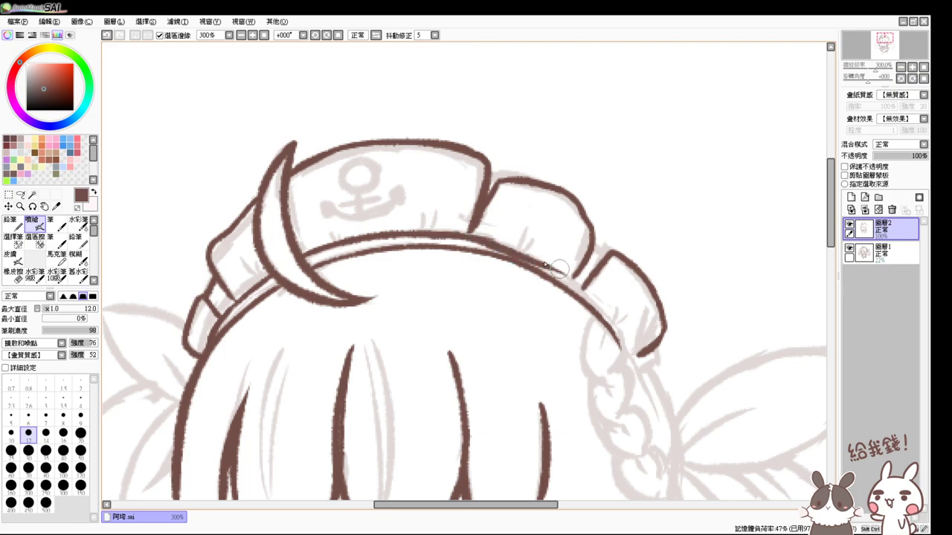
pyautogui.hotkey('ctrl', 'z')
pyautogui.moveTo(441, 236); pyautogui.dragTo(605, 292)
pyautogui.hotkey('ctrl', 'z')
pyautogui.moveTo(445, 236); pyautogui.dragTo(583, 286)
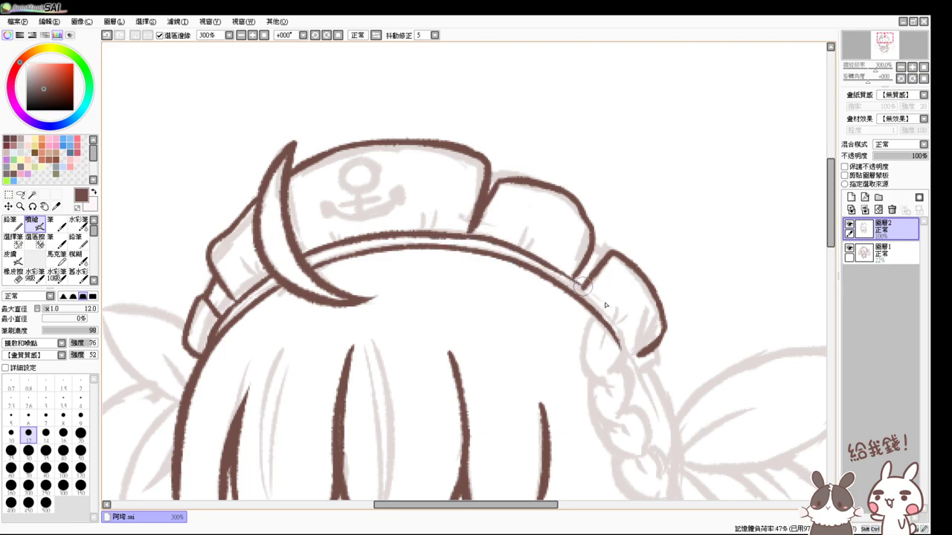
pyautogui.moveTo(537, 257)
pyautogui.mouseDown()
pyautogui.moveTo(572, 278)
pyautogui.moveTo(627, 348)
pyautogui.moveTo(607, 306)
pyautogui.moveTo(559, 283)
pyautogui.mouseUp()
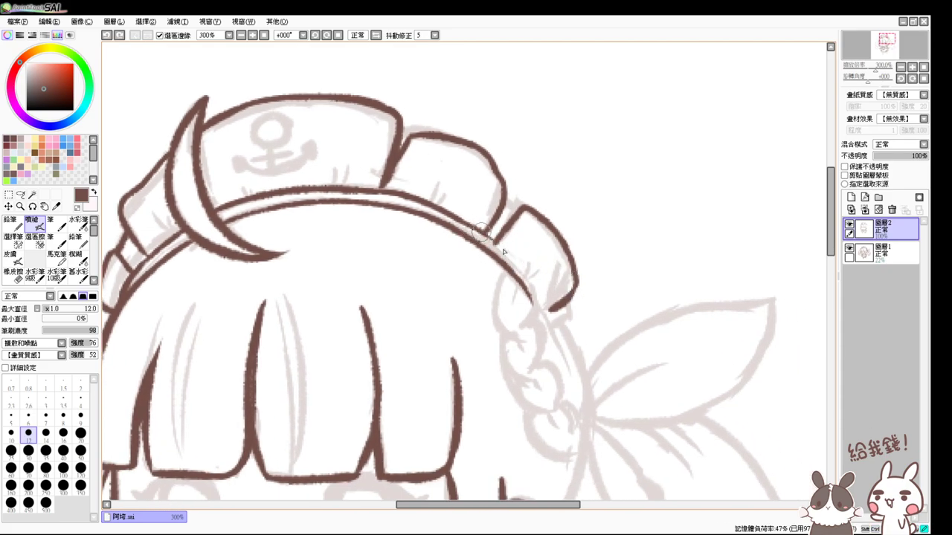
# - Add the second, thin-tipped line inside the headband to make it a double band
pyautogui.moveTo(476, 228); pyautogui.dragTo(550, 322)
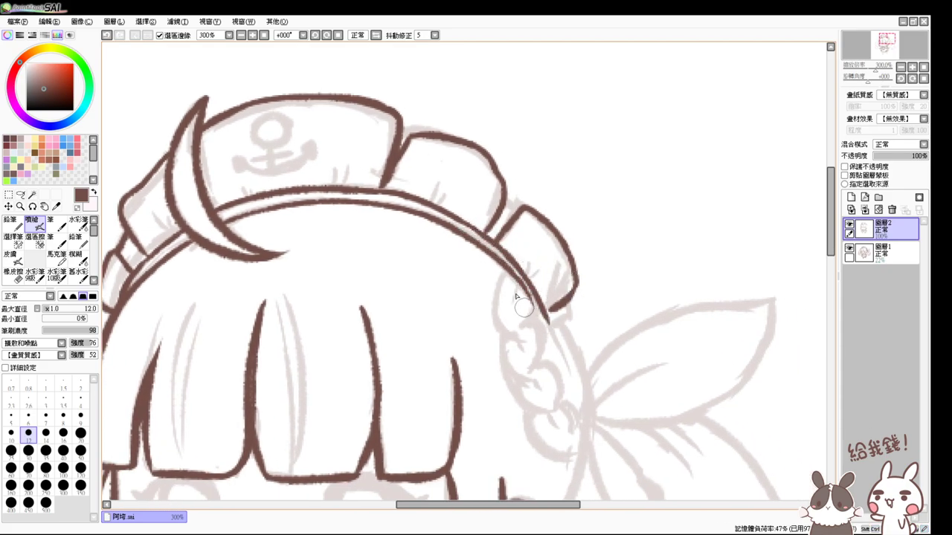
pyautogui.moveTo(499, 264); pyautogui.dragTo(546, 333)
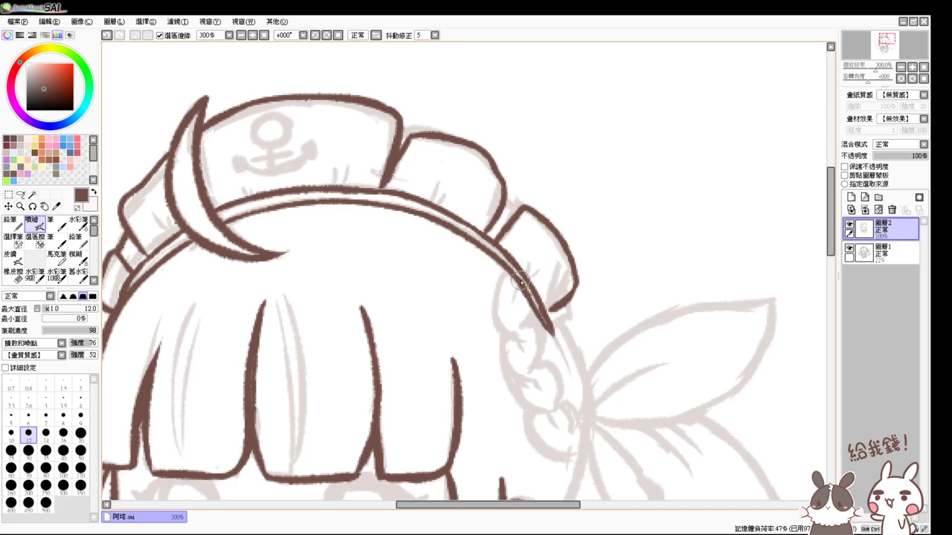
pyautogui.moveTo(516, 281); pyautogui.dragTo(552, 333)
pyautogui.hotkey('ctrl', 'z')
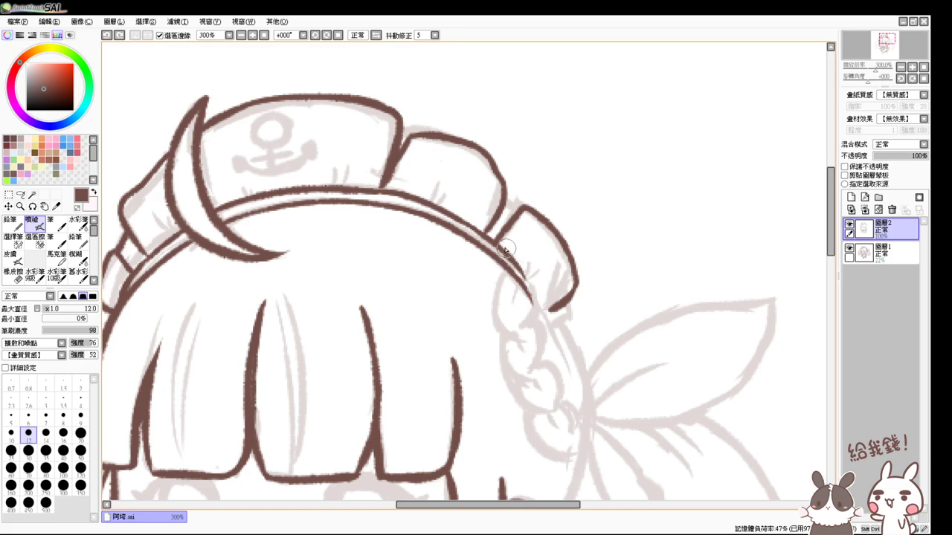
pyautogui.moveTo(496, 240)
pyautogui.mouseDown()
pyautogui.moveTo(542, 288)
pyautogui.moveTo(491, 241)
pyautogui.moveTo(552, 320)
pyautogui.mouseUp()
pyautogui.hotkey('ctrl', 'z')
pyautogui.hotkey('ctrl', 'z')
pyautogui.moveTo(509, 258); pyautogui.dragTo(549, 315)
pyautogui.moveTo(498, 266); pyautogui.dragTo(552, 328)
pyautogui.hotkey('ctrl', 'z')
pyautogui.moveTo(516, 279); pyautogui.dragTo(554, 329)
# - Retouch the hat's divider lines, doubling one, and close off the headband's right end
pyautogui.moveTo(568, 202); pyautogui.dragTo(614, 266)
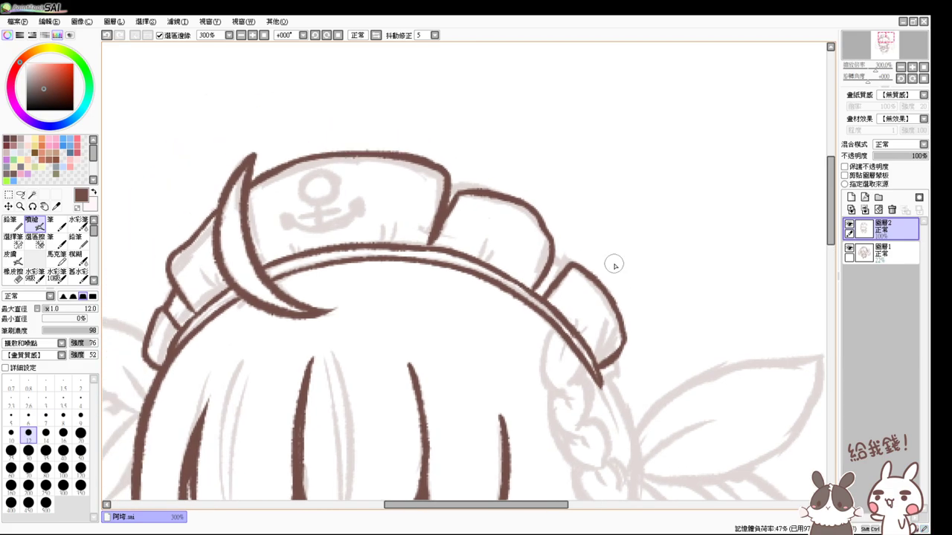
pyautogui.moveTo(450, 194); pyautogui.dragTo(439, 220)
pyautogui.moveTo(567, 262)
pyautogui.mouseDown()
pyautogui.moveTo(556, 296)
pyautogui.moveTo(528, 218)
pyautogui.mouseUp()
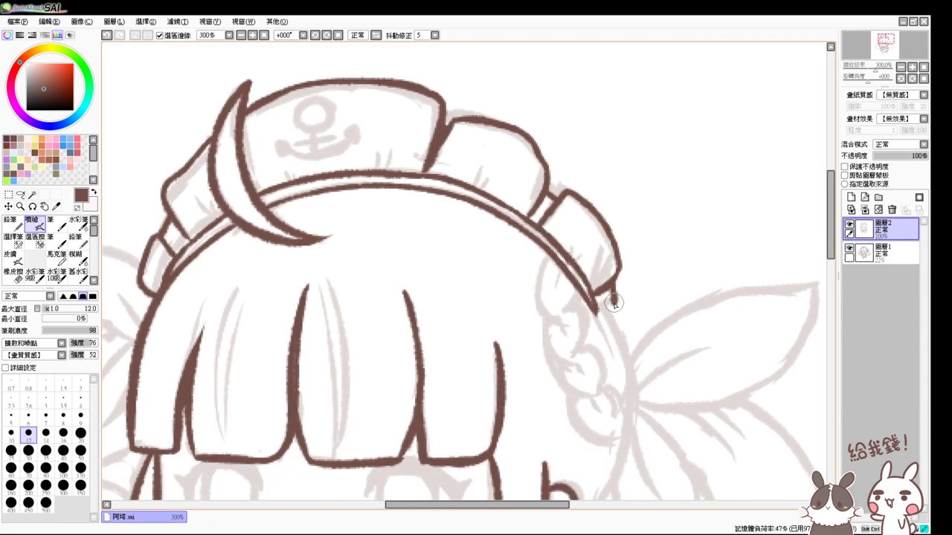
pyautogui.moveTo(614, 302)
pyautogui.mouseDown()
pyautogui.moveTo(592, 305)
pyautogui.moveTo(597, 345)
pyautogui.moveTo(653, 290)
pyautogui.mouseUp()
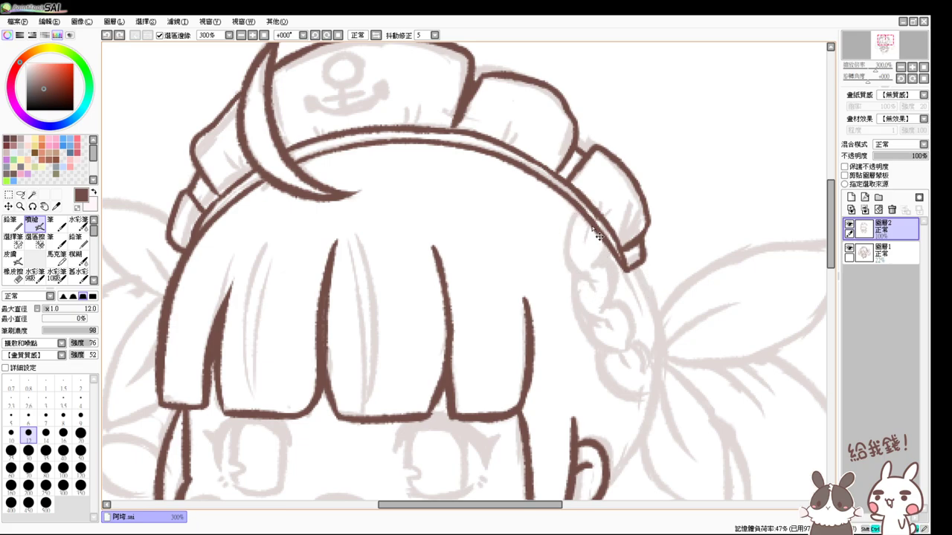
# - Draw a curved hair strand beside the headband end and touch it up with the eraser
pyautogui.moveTo(583, 217); pyautogui.dragTo(573, 271)
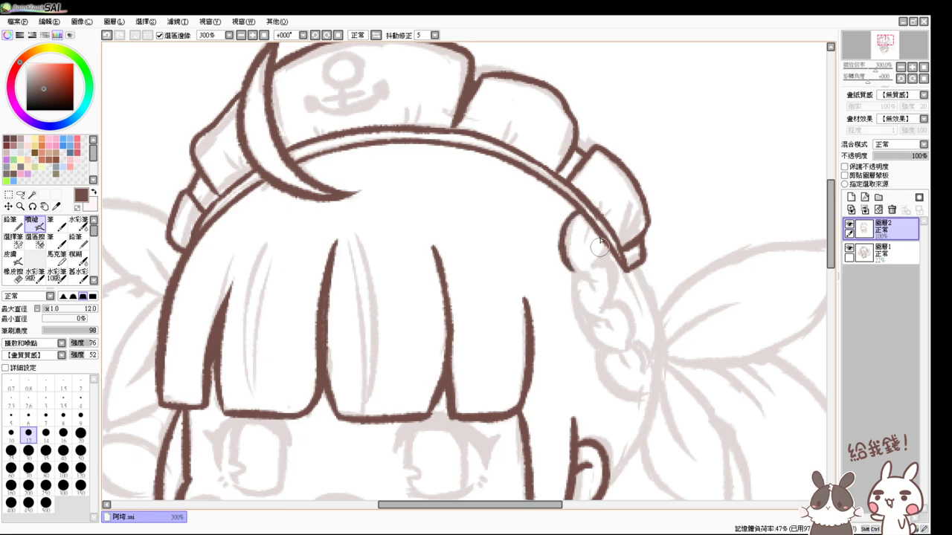
pyautogui.hotkey('ctrl', 'z')
pyautogui.moveTo(585, 216); pyautogui.dragTo(594, 279)
pyautogui.press('e')
pyautogui.moveTo(595, 227)
pyautogui.mouseDown()
pyautogui.moveTo(588, 219)
pyautogui.moveTo(601, 237)
pyautogui.moveTo(588, 257)
pyautogui.moveTo(610, 330)
pyautogui.mouseUp()
pyautogui.press('e')
# - Ink the braid's stacked curls and right edge, finishing with a larger rounded bottom loop
pyautogui.hotkey('ctrl', 'z')
pyautogui.moveTo(591, 264)
pyautogui.mouseDown()
pyautogui.moveTo(570, 301)
pyautogui.moveTo(610, 329)
pyautogui.mouseUp()
pyautogui.moveTo(595, 251)
pyautogui.mouseDown()
pyautogui.moveTo(614, 306)
pyautogui.moveTo(592, 279)
pyautogui.moveTo(621, 329)
pyautogui.moveTo(610, 266)
pyautogui.moveTo(591, 283)
pyautogui.moveTo(586, 272)
pyautogui.moveTo(593, 299)
pyautogui.moveTo(626, 280)
pyautogui.moveTo(605, 254)
pyautogui.moveTo(626, 308)
pyautogui.mouseUp()
pyautogui.moveTo(602, 276)
pyautogui.mouseDown()
pyautogui.moveTo(617, 309)
pyautogui.moveTo(660, 321)
pyautogui.moveTo(606, 323)
pyautogui.moveTo(654, 331)
pyautogui.mouseUp()
pyautogui.hotkey('ctrl', 'z')
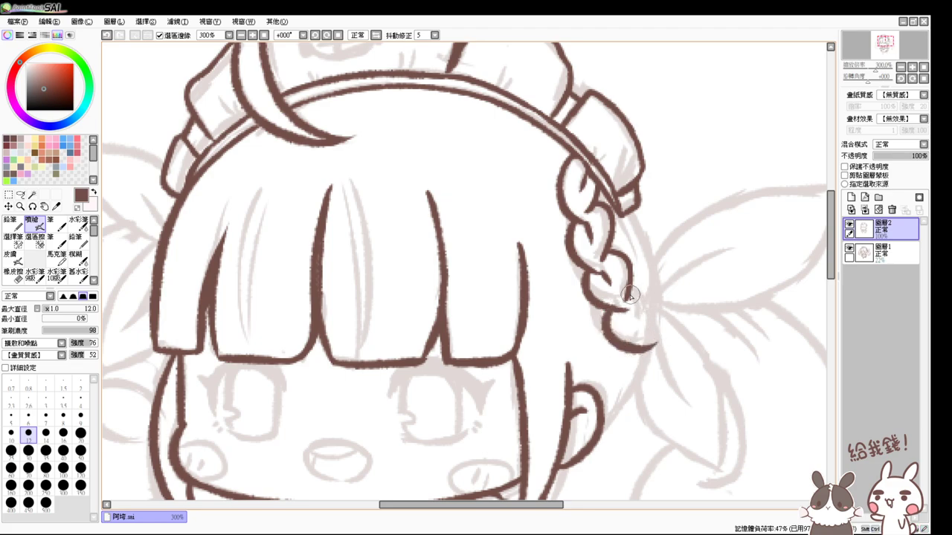
pyautogui.moveTo(629, 288)
pyautogui.mouseDown()
pyautogui.moveTo(664, 333)
pyautogui.moveTo(646, 348)
pyautogui.mouseUp()
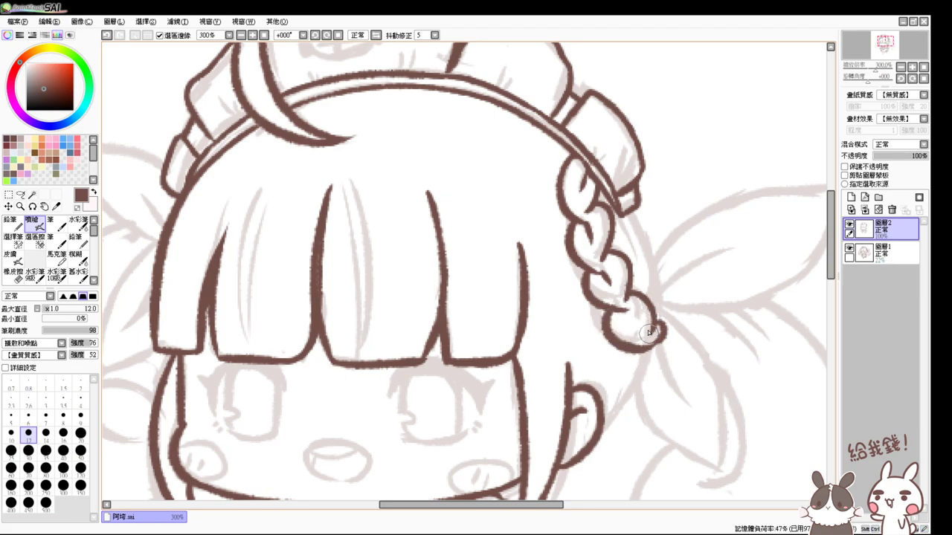
pyautogui.moveTo(619, 306)
pyautogui.mouseDown()
pyautogui.moveTo(632, 322)
pyautogui.moveTo(646, 299)
pyautogui.mouseUp()
# - Add short crease strokes on the left, front, second and braid-side hat panels above the headband
pyautogui.scroll(3, 539, 89)
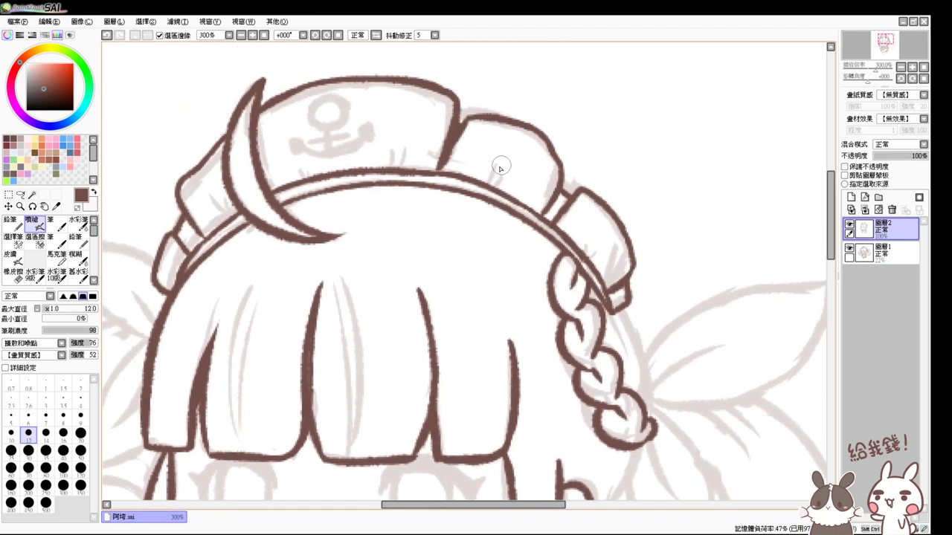
pyautogui.moveTo(492, 156); pyautogui.dragTo(496, 182)
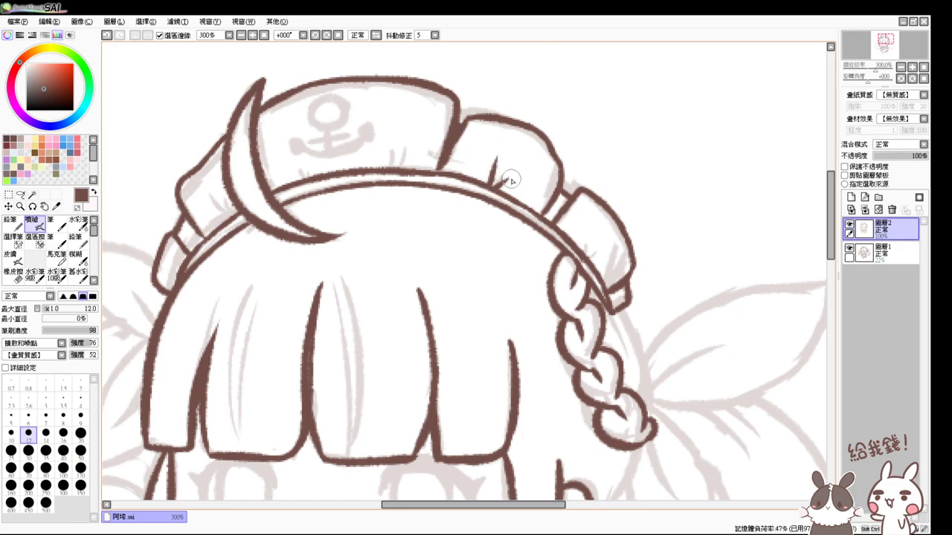
pyautogui.moveTo(597, 240)
pyautogui.mouseDown()
pyautogui.moveTo(585, 259)
pyautogui.moveTo(593, 265)
pyautogui.mouseUp()
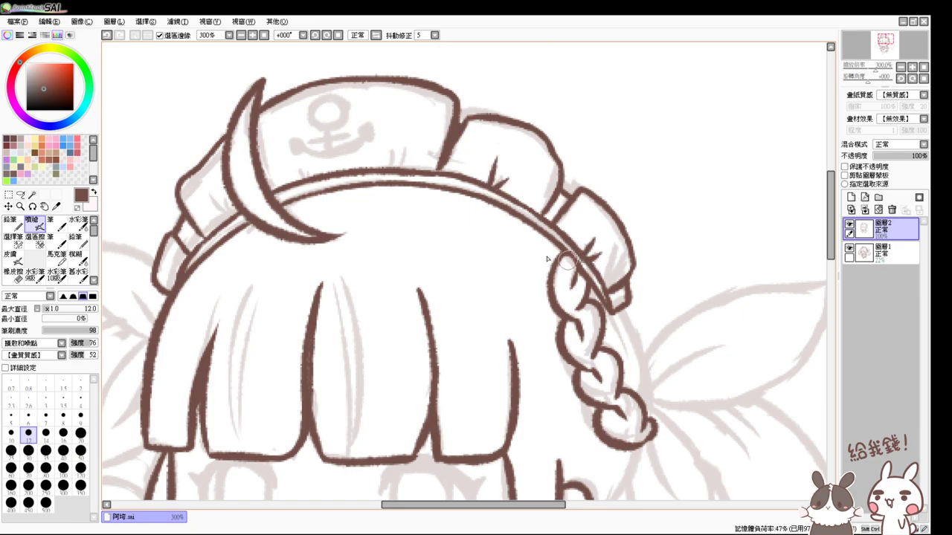
pyautogui.moveTo(399, 141)
pyautogui.mouseDown()
pyautogui.moveTo(395, 166)
pyautogui.moveTo(403, 168)
pyautogui.mouseUp()
pyautogui.moveTo(289, 158); pyautogui.dragTo(303, 177)
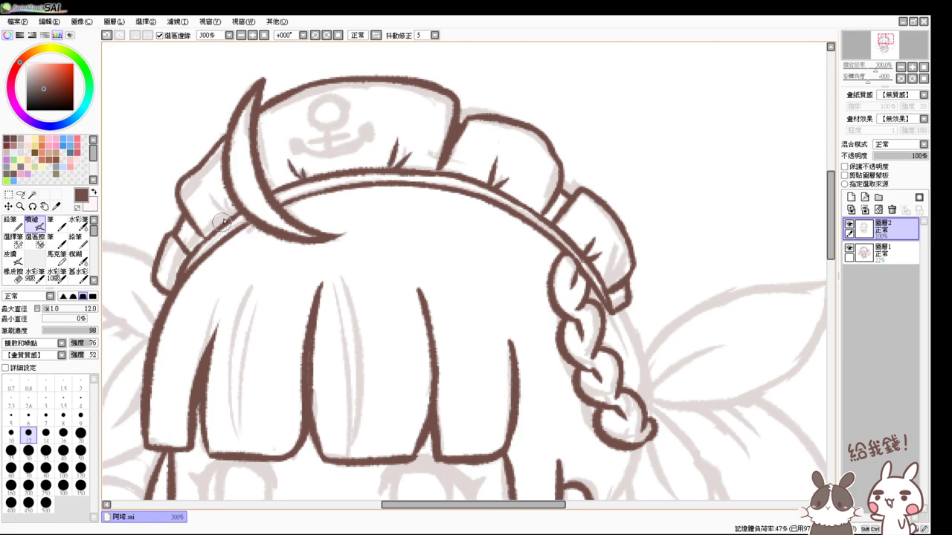
pyautogui.moveTo(222, 199)
pyautogui.mouseDown()
pyautogui.moveTo(226, 217)
pyautogui.moveTo(213, 214)
pyautogui.mouseUp()
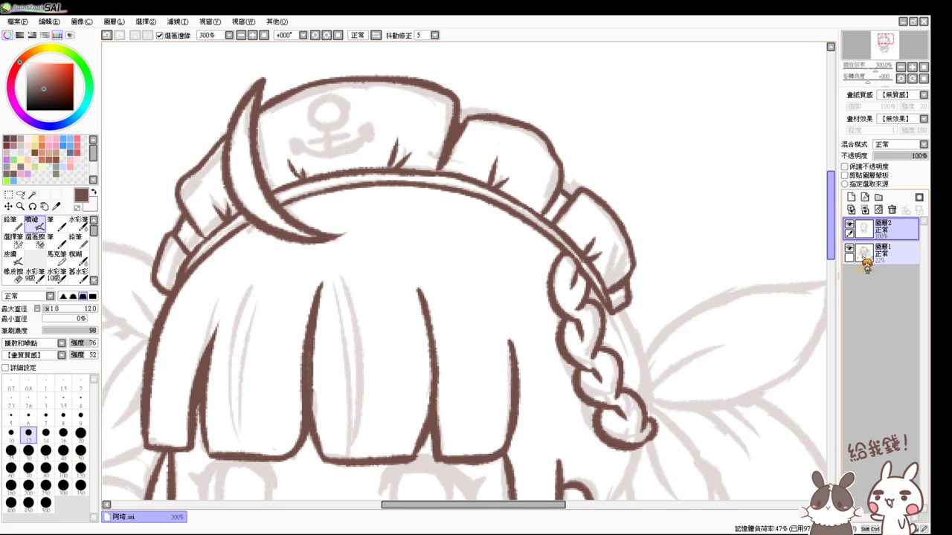
# - Draw a small anchor ring on the hat's front panel, then undo it to redraw thinner
pyautogui.moveTo(831, 248); pyautogui.dragTo(831, 232)
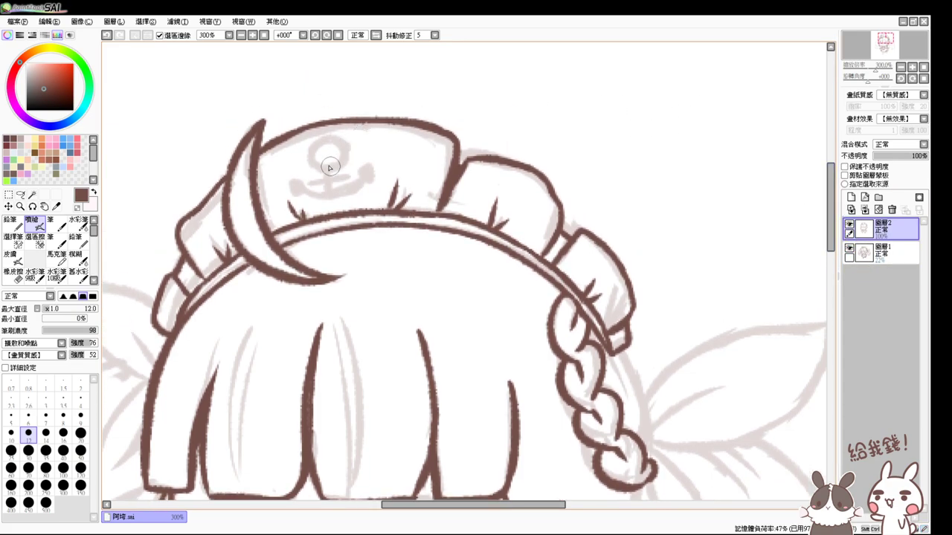
pyautogui.moveTo(321, 165)
pyautogui.mouseDown()
pyautogui.moveTo(343, 151)
pyautogui.moveTo(325, 166)
pyautogui.mouseUp()
pyautogui.hotkey('ctrl', 'z')
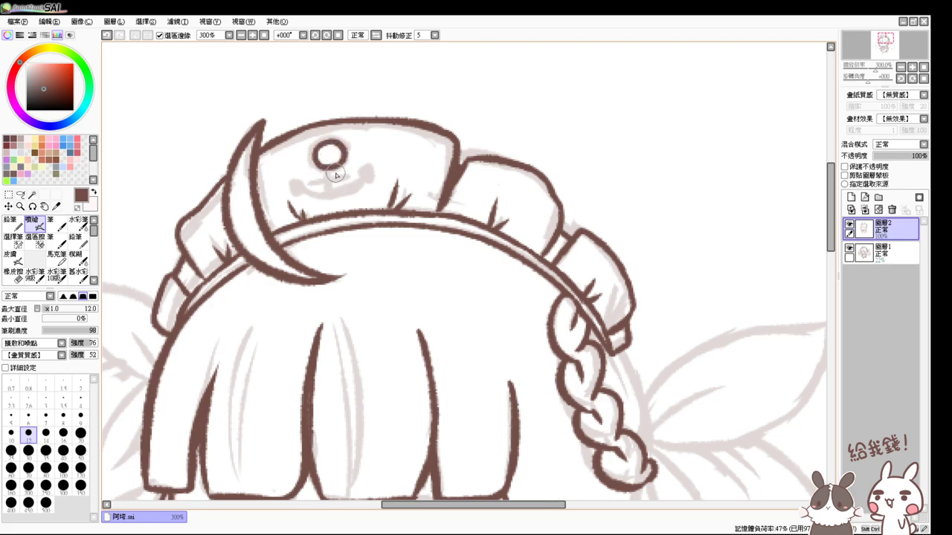
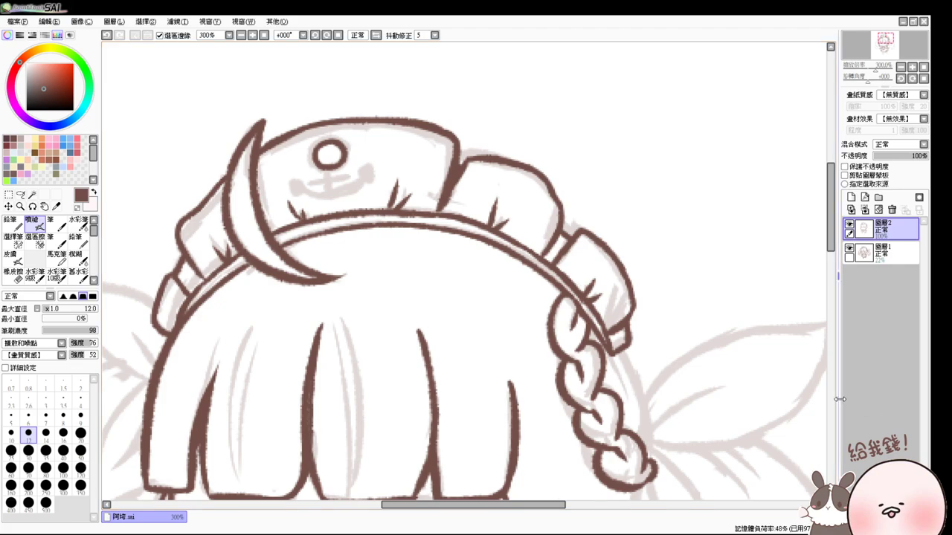
# - Zoom to 400% and ink the anchor's shaft and crossbar on the hat front
pyautogui.hotkey('ctrl', '+')
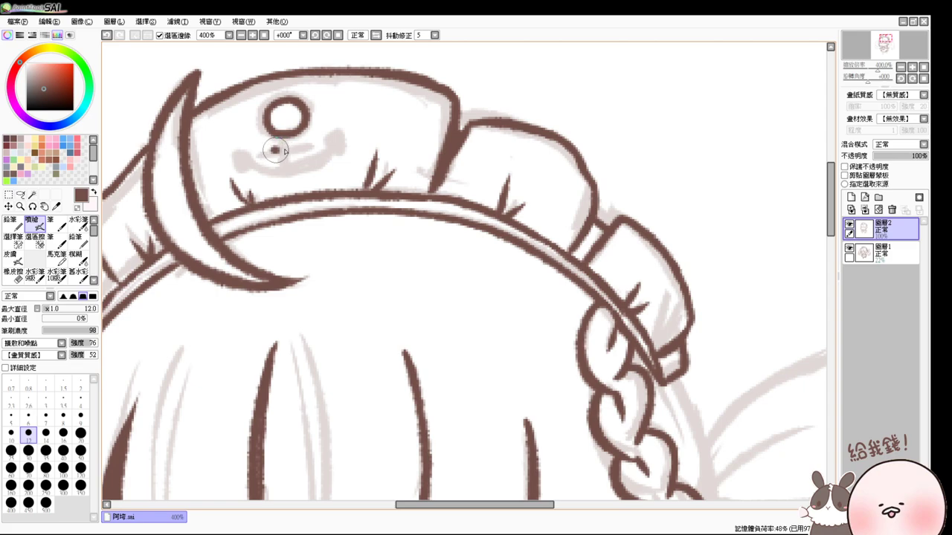
pyautogui.hotkey('ctrl', 'z')
pyautogui.moveTo(269, 151)
pyautogui.mouseDown()
pyautogui.moveTo(301, 148)
pyautogui.moveTo(273, 152)
pyautogui.moveTo(298, 146)
pyautogui.moveTo(286, 170)
pyautogui.mouseUp()
pyautogui.hotkey('ctrl', 'z')
pyautogui.hotkey('ctrl', 'z')
pyautogui.moveTo(274, 151); pyautogui.dragTo(319, 146)
# - Draw the anchor's curved base with barbed tips at its left and right ends
pyautogui.hotkey('ctrl', 'z')
pyautogui.moveTo(260, 153)
pyautogui.mouseDown()
pyautogui.moveTo(292, 175)
pyautogui.moveTo(320, 146)
pyautogui.mouseUp()
pyautogui.hotkey('ctrl', 'z')
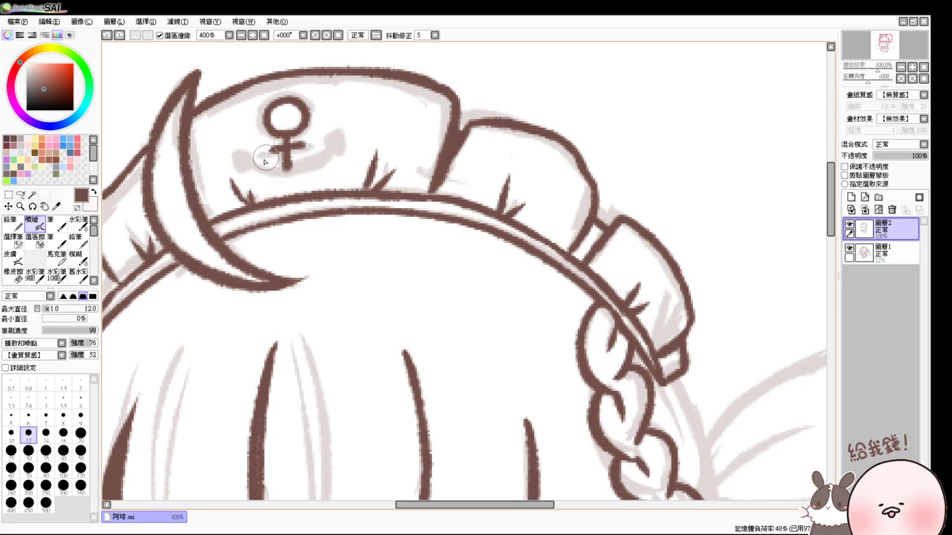
pyautogui.moveTo(260, 155); pyautogui.dragTo(327, 145)
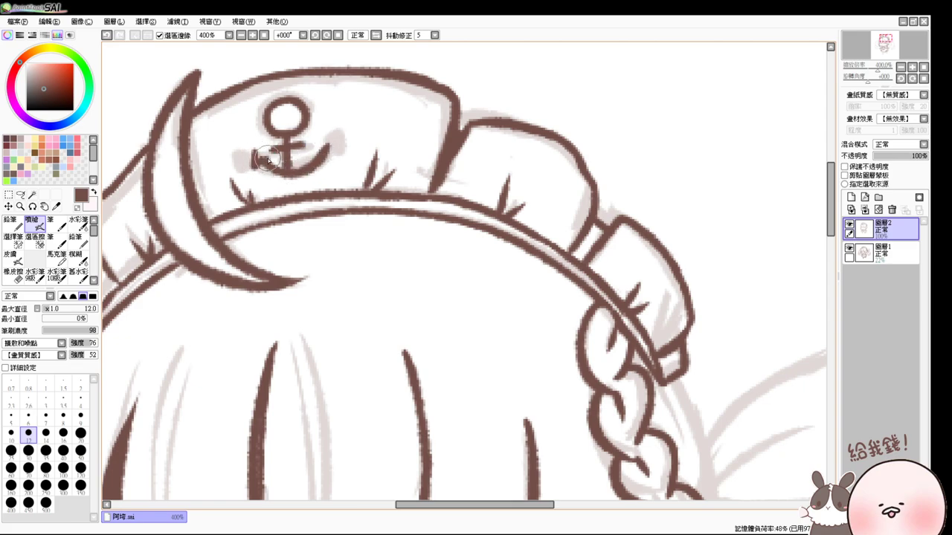
pyautogui.moveTo(253, 151); pyautogui.dragTo(267, 159)
pyautogui.moveTo(332, 139); pyautogui.dragTo(323, 148)
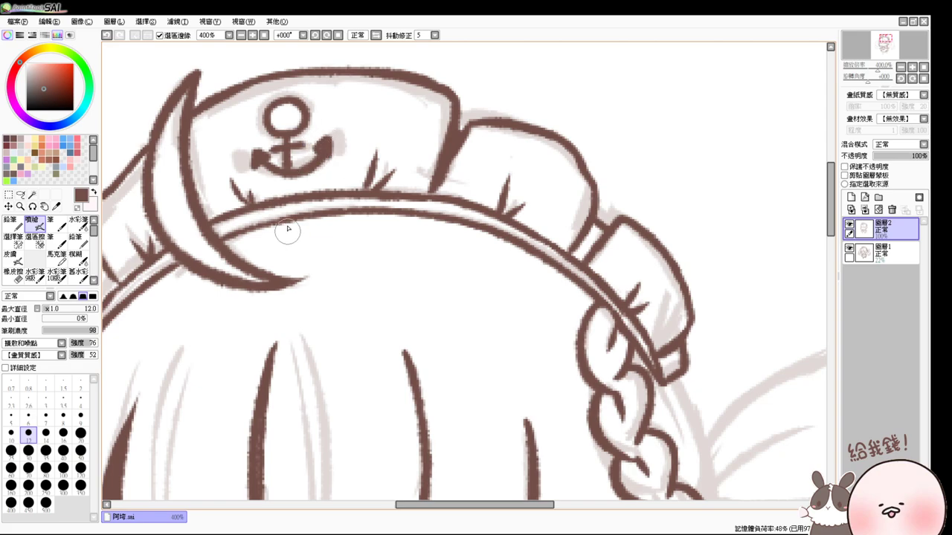
pyautogui.hotkey('ctrl', 'z')
pyautogui.hotkey('ctrl', 'z')
pyautogui.hotkey('ctrl', 'z')
pyautogui.hotkey('ctrl', 'z')
pyautogui.hotkey('ctrl', 'z')
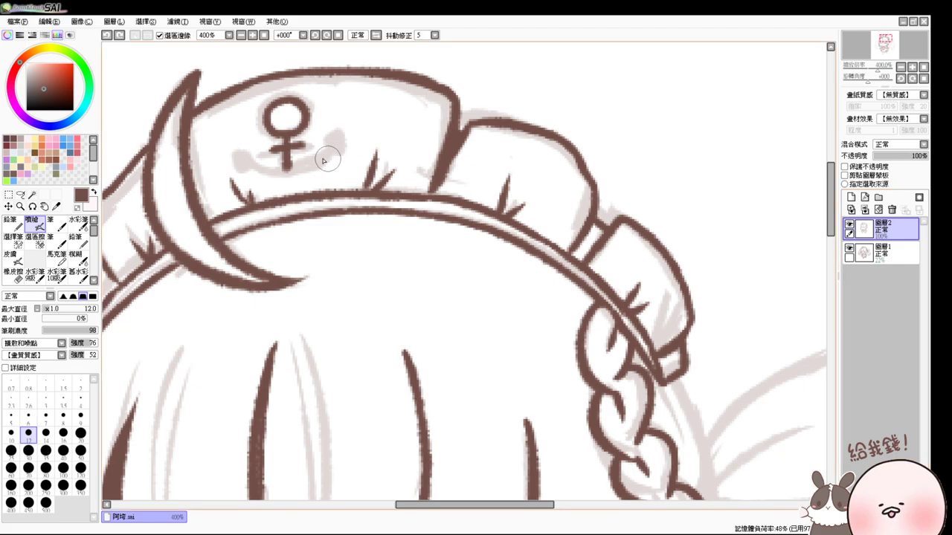
# - Retry the anchor's curved base stroke under the shaft until it sits cleanly
pyautogui.moveTo(259, 154)
pyautogui.mouseDown()
pyautogui.moveTo(290, 177)
pyautogui.moveTo(296, 160)
pyautogui.moveTo(290, 180)
pyautogui.moveTo(320, 139)
pyautogui.mouseUp()
pyautogui.hotkey('ctrl', 'z')
pyautogui.hotkey('ctrl', 'z')
pyautogui.hotkey('ctrl', 'z')
pyautogui.moveTo(261, 152)
pyautogui.mouseDown()
pyautogui.moveTo(321, 140)
pyautogui.moveTo(295, 163)
pyautogui.moveTo(288, 143)
pyautogui.moveTo(263, 152)
pyautogui.moveTo(257, 145)
pyautogui.moveTo(253, 162)
pyautogui.moveTo(265, 155)
pyautogui.moveTo(255, 146)
pyautogui.moveTo(266, 157)
pyautogui.moveTo(317, 144)
pyautogui.mouseUp()
pyautogui.hotkey('ctrl', 'z')
pyautogui.hotkey('ctrl', 'z')
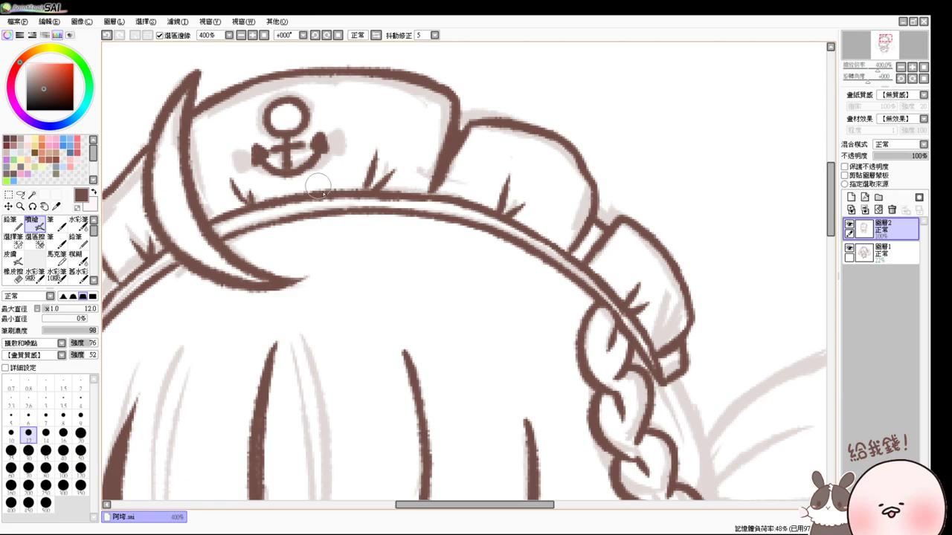
pyautogui.moveTo(337, 244)
pyautogui.mouseDown()
pyautogui.moveTo(334, 193)
pyautogui.moveTo(340, 241)
pyautogui.moveTo(359, 265)
pyautogui.moveTo(368, 220)
pyautogui.mouseUp()
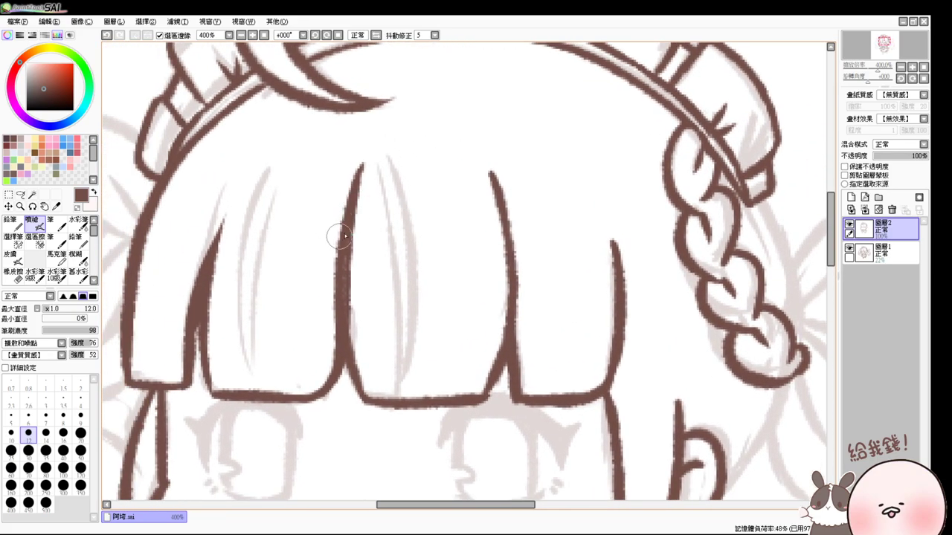
# - Ink the inner strand line down the middle bang, retrying until it follows the sketch
pyautogui.moveTo(379, 164); pyautogui.dragTo(397, 334)
pyautogui.hotkey('ctrl', 'z')
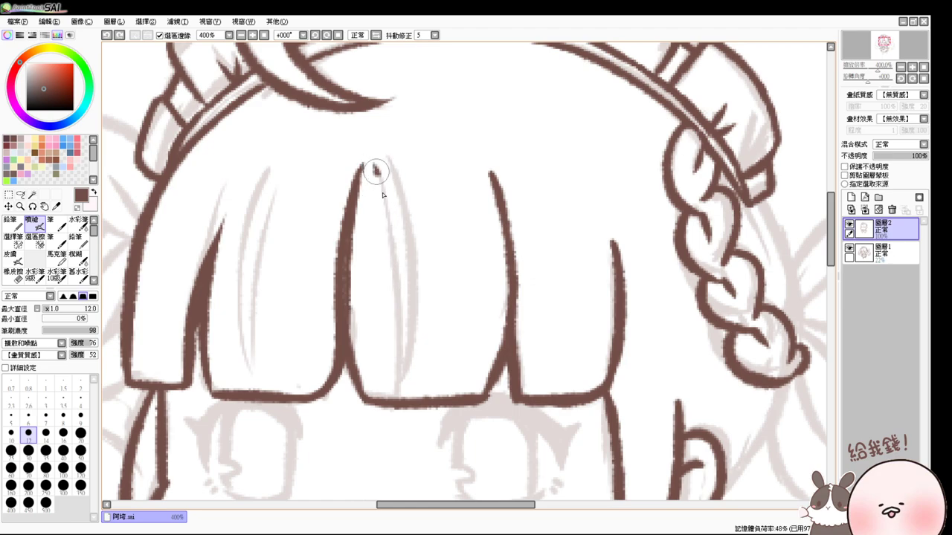
pyautogui.hotkey('ctrl', 'z')
pyautogui.moveTo(378, 164)
pyautogui.mouseDown()
pyautogui.moveTo(398, 379)
pyautogui.moveTo(407, 335)
pyautogui.moveTo(401, 387)
pyautogui.moveTo(405, 290)
pyautogui.moveTo(398, 364)
pyautogui.mouseUp()
pyautogui.hotkey('ctrl', 'z')
pyautogui.moveTo(375, 158); pyautogui.dragTo(393, 357)
pyautogui.hotkey('ctrl', 'z')
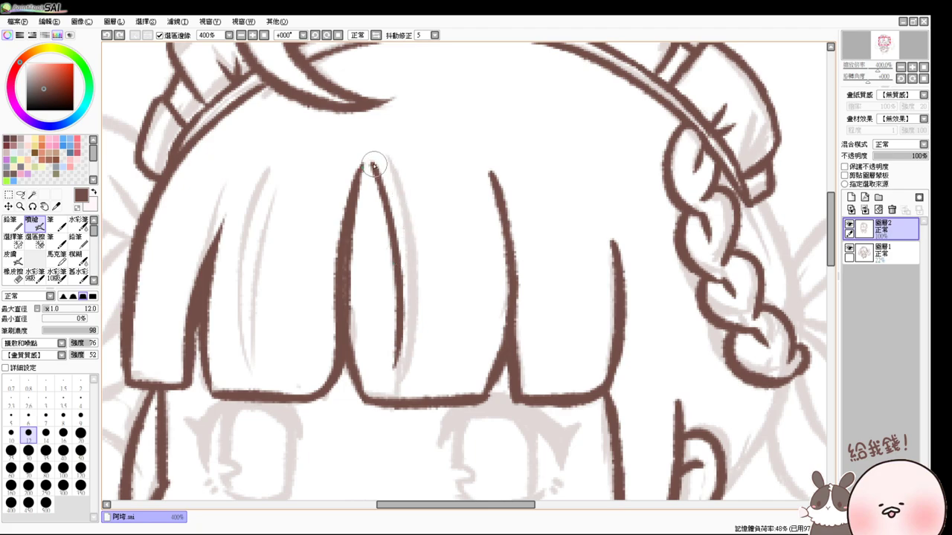
pyautogui.moveTo(372, 159); pyautogui.dragTo(385, 351)
pyautogui.hotkey('ctrl', 'z')
# - Curve the middle bang's inner strand and close its pointed leaf-shaped tip
pyautogui.moveTo(373, 163)
pyautogui.mouseDown()
pyautogui.moveTo(424, 286)
pyautogui.moveTo(398, 360)
pyautogui.mouseUp()
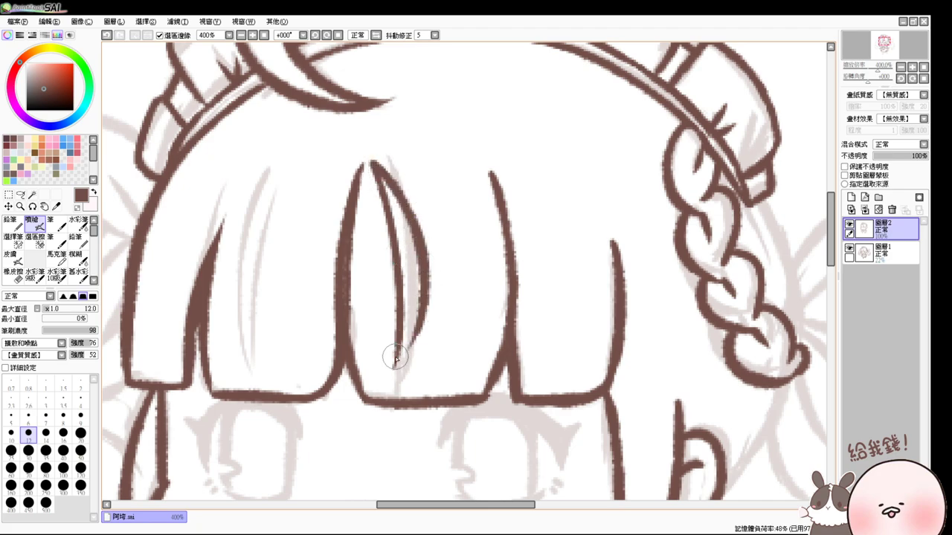
pyautogui.moveTo(420, 312); pyautogui.dragTo(397, 368)
pyautogui.hotkey('ctrl', 'z')
pyautogui.moveTo(421, 300); pyautogui.dragTo(391, 371)
pyautogui.hotkey('ctrl', 'z')
# - Ink the curved inner strand lines down the left bang
pyautogui.moveTo(269, 173); pyautogui.dragTo(266, 346)
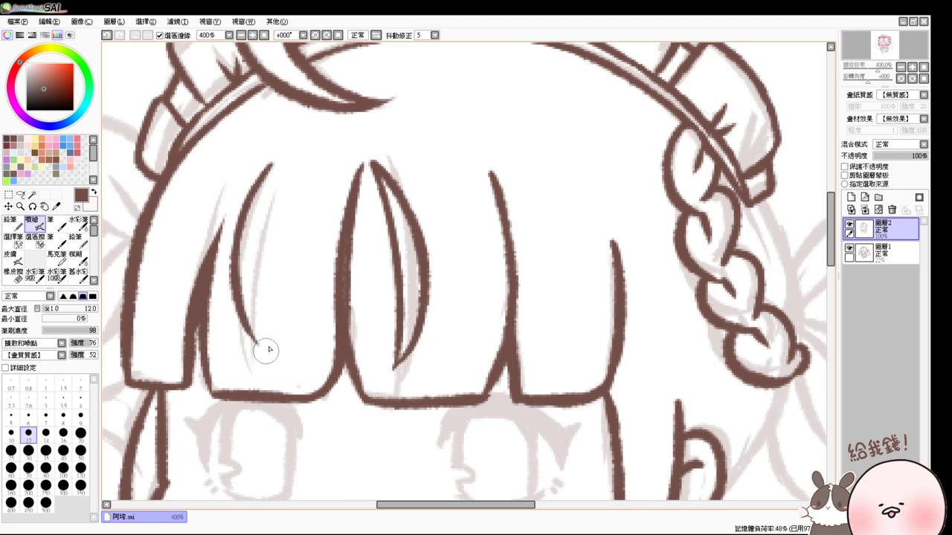
pyautogui.hotkey('ctrl', 'z')
pyautogui.moveTo(272, 164)
pyautogui.mouseDown()
pyautogui.moveTo(234, 305)
pyautogui.moveTo(270, 335)
pyautogui.mouseUp()
pyautogui.hotkey('ctrl', 'z')
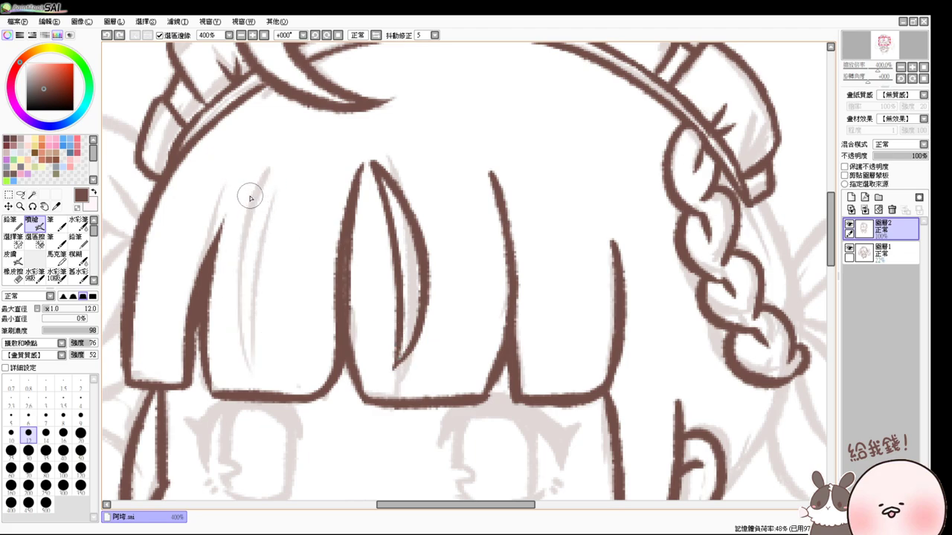
pyautogui.hotkey('ctrl', 'z')
pyautogui.moveTo(265, 172)
pyautogui.mouseDown()
pyautogui.moveTo(273, 339)
pyautogui.moveTo(250, 334)
pyautogui.mouseUp()
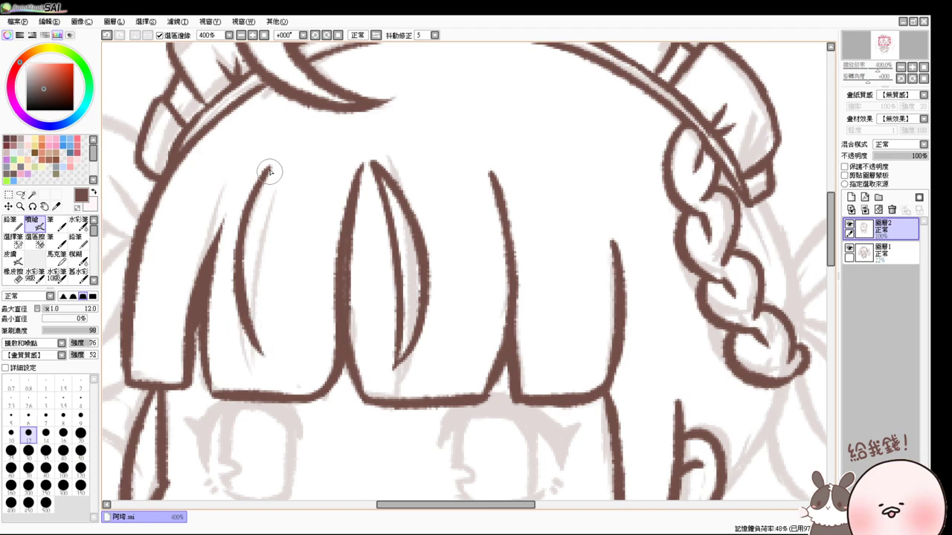
pyautogui.moveTo(268, 170); pyautogui.dragTo(262, 336)
pyautogui.hotkey('ctrl', 'z')
pyautogui.moveTo(268, 171)
pyautogui.mouseDown()
pyautogui.moveTo(263, 327)
pyautogui.moveTo(259, 301)
pyautogui.moveTo(269, 383)
pyautogui.moveTo(261, 301)
pyautogui.moveTo(252, 304)
pyautogui.moveTo(261, 316)
pyautogui.moveTo(265, 294)
pyautogui.moveTo(255, 321)
pyautogui.moveTo(261, 337)
pyautogui.moveTo(265, 316)
pyautogui.moveTo(263, 355)
pyautogui.mouseUp()
pyautogui.hotkey('ctrl', 'z')
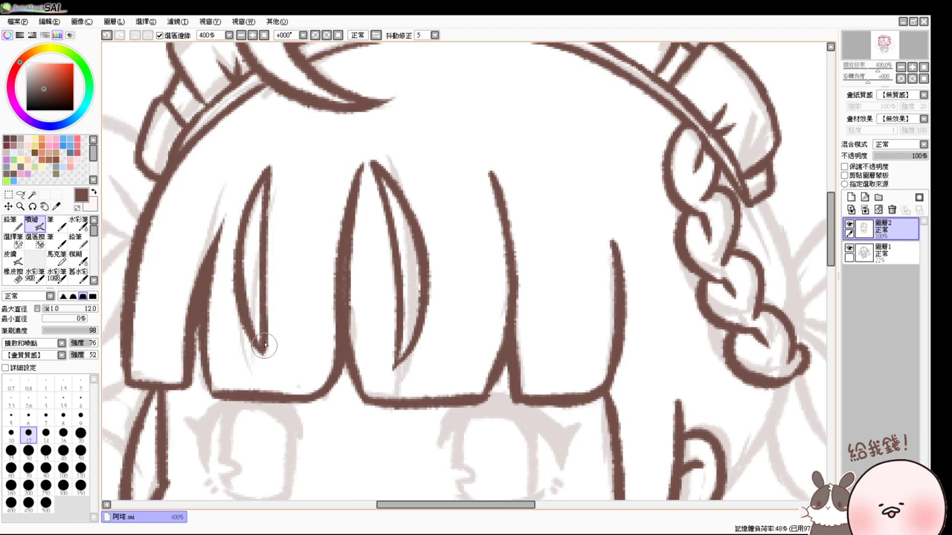
# - View the drawing at 100%, zoom in, set brush size 16 and outline the braid's right side
pyautogui.click(264, 35)
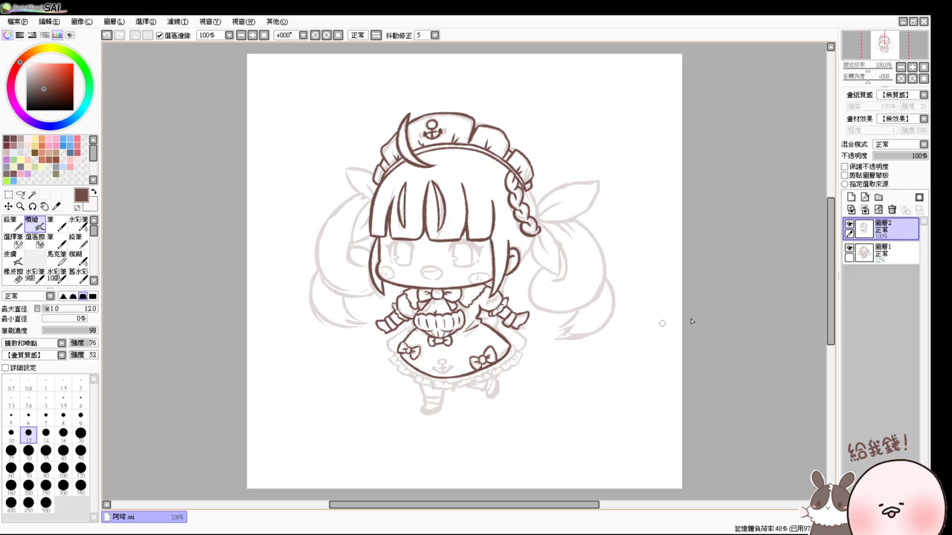
pyautogui.scroll(3, 769, 309)
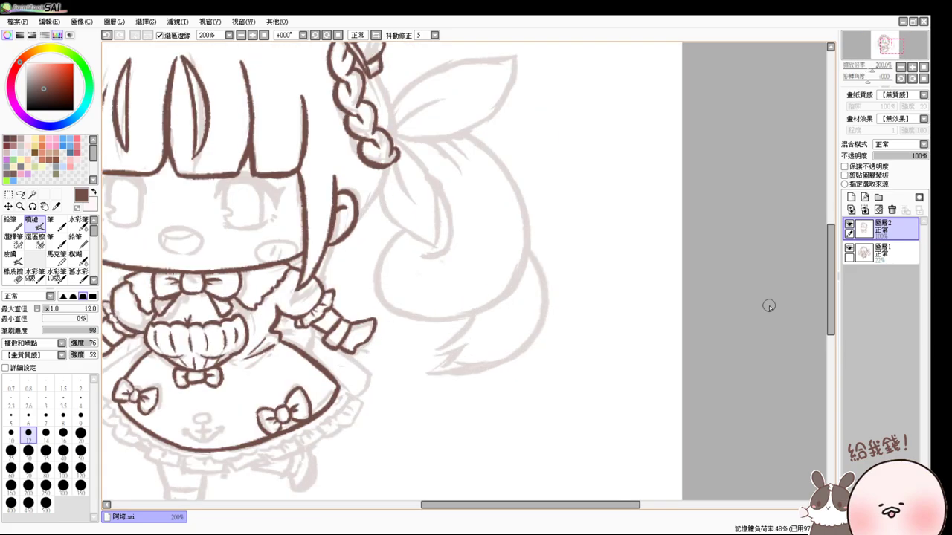
pyautogui.press(']')
pyautogui.press(']')
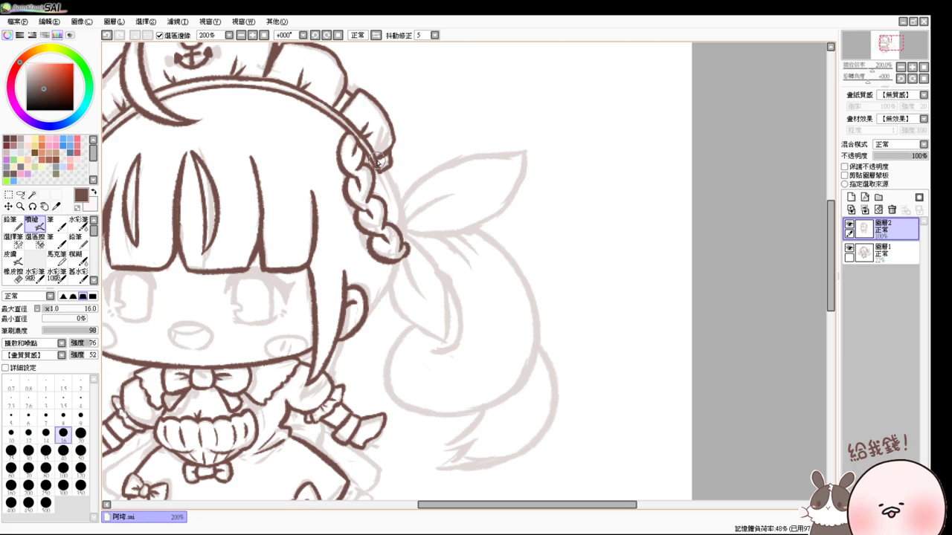
pyautogui.moveTo(384, 178); pyautogui.dragTo(402, 234)
pyautogui.hotkey('ctrl', 'z')
pyautogui.moveTo(383, 167)
pyautogui.mouseDown()
pyautogui.moveTo(401, 228)
pyautogui.moveTo(395, 205)
pyautogui.moveTo(386, 274)
pyautogui.moveTo(393, 265)
pyautogui.moveTo(367, 308)
pyautogui.mouseUp()
pyautogui.hotkey('ctrl', 'z')
pyautogui.hotkey('ctrl', 'z')
pyautogui.moveTo(393, 262)
pyautogui.mouseDown()
pyautogui.moveTo(372, 279)
pyautogui.moveTo(398, 298)
pyautogui.moveTo(389, 305)
pyautogui.moveTo(463, 313)
pyautogui.mouseUp()
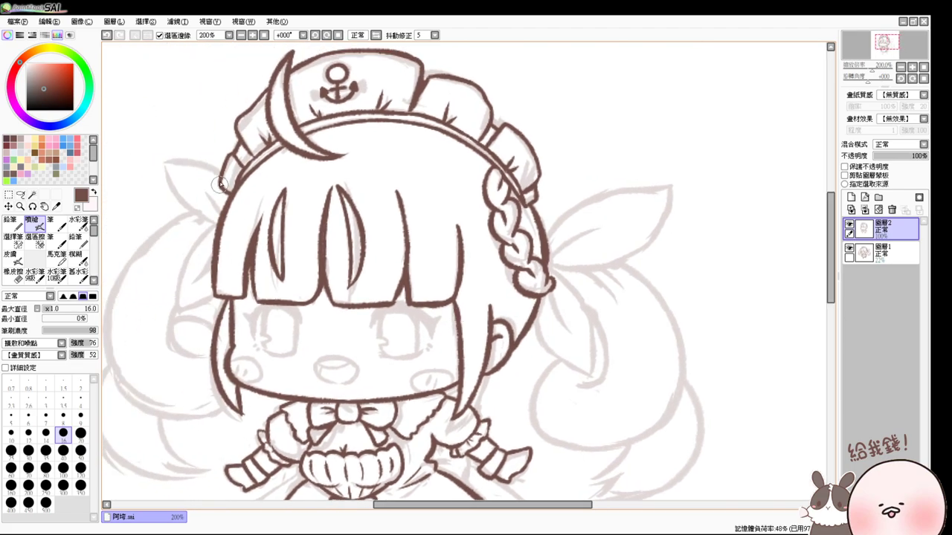
# - Ink the left bow's upper and lower edges and its lower tail, joined to the hair
pyautogui.moveTo(163, 159); pyautogui.dragTo(219, 221)
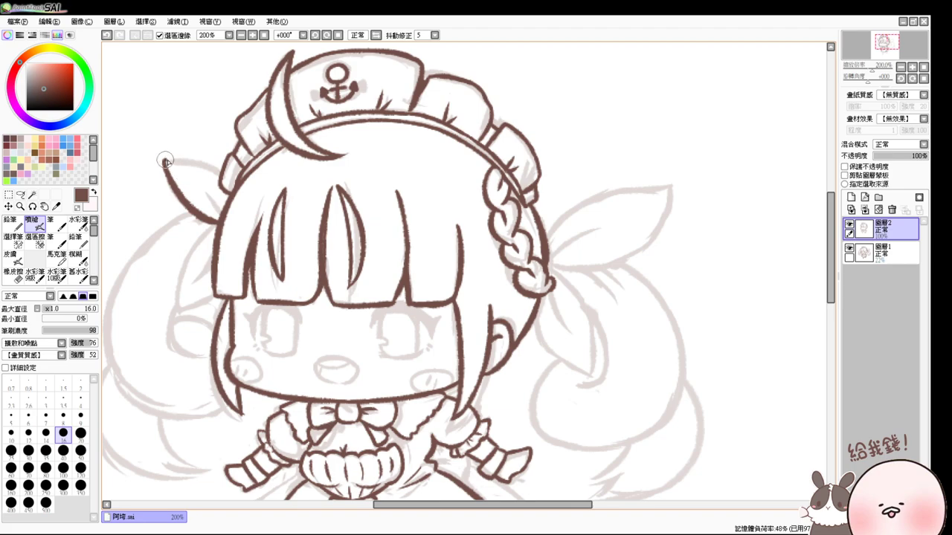
pyautogui.moveTo(165, 159); pyautogui.dragTo(216, 174)
pyautogui.hotkey('ctrl', 'z')
pyautogui.moveTo(163, 159); pyautogui.dragTo(226, 188)
pyautogui.hotkey('ctrl', 'z')
pyautogui.moveTo(164, 161); pyautogui.dragTo(218, 174)
pyautogui.moveTo(212, 226)
pyautogui.mouseDown()
pyautogui.moveTo(180, 311)
pyautogui.moveTo(215, 299)
pyautogui.moveTo(197, 307)
pyautogui.moveTo(204, 319)
pyautogui.mouseUp()
pyautogui.hotkey('ctrl', 'z')
pyautogui.moveTo(224, 286); pyautogui.dragTo(206, 304)
pyautogui.moveTo(227, 186); pyautogui.dragTo(213, 217)
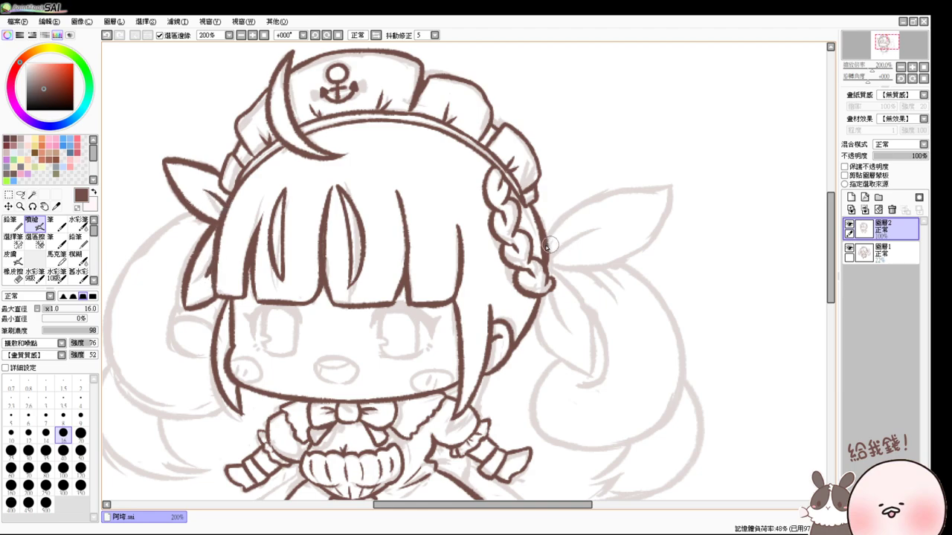
# - Ink the right bow's edges, extended tip, lower tail and inner fold lines
pyautogui.moveTo(544, 248)
pyautogui.mouseDown()
pyautogui.moveTo(599, 202)
pyautogui.moveTo(663, 195)
pyautogui.moveTo(637, 198)
pyautogui.moveTo(645, 253)
pyautogui.mouseUp()
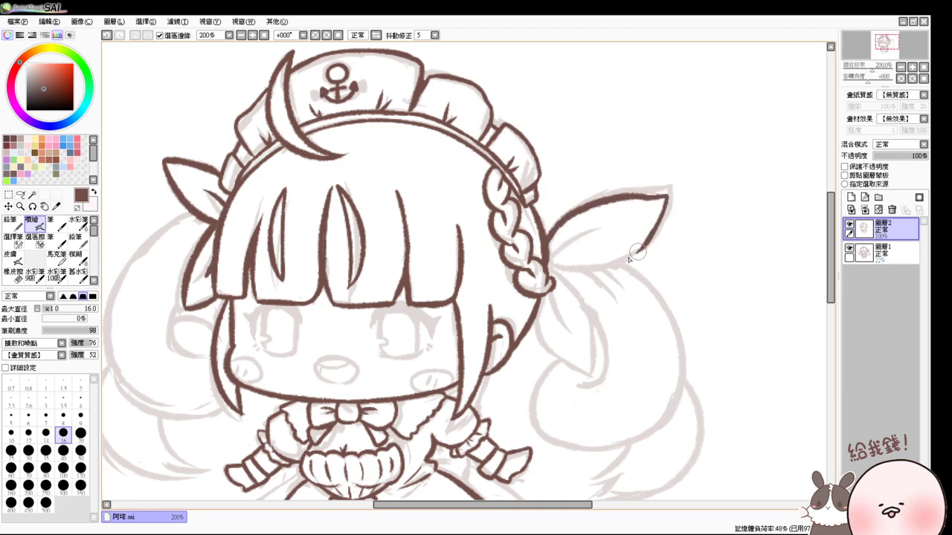
pyautogui.hotkey('ctrl', 'z')
pyautogui.moveTo(630, 195)
pyautogui.mouseDown()
pyautogui.moveTo(670, 196)
pyautogui.moveTo(667, 211)
pyautogui.moveTo(608, 270)
pyautogui.mouseUp()
pyautogui.moveTo(550, 269); pyautogui.dragTo(619, 267)
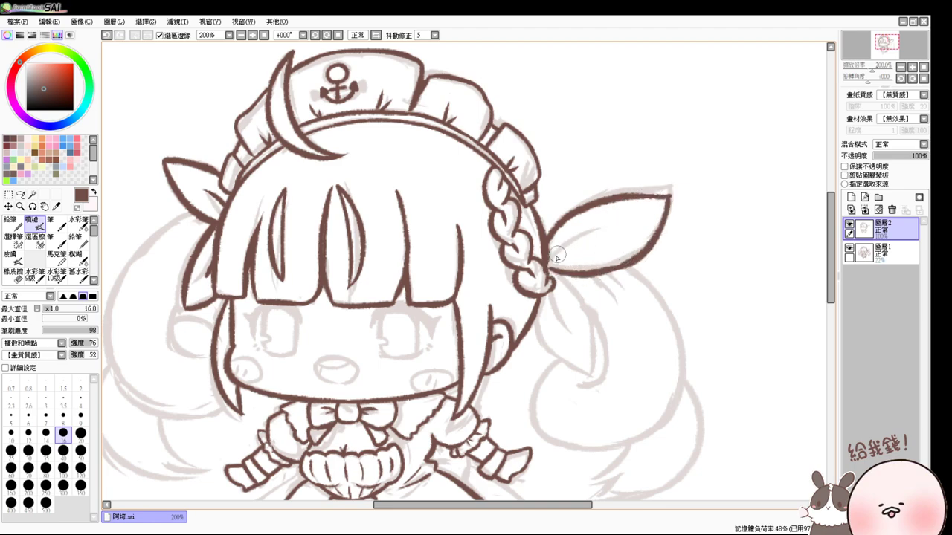
pyautogui.moveTo(548, 266)
pyautogui.mouseDown()
pyautogui.moveTo(572, 245)
pyautogui.moveTo(600, 251)
pyautogui.moveTo(549, 260)
pyautogui.moveTo(591, 228)
pyautogui.mouseUp()
pyautogui.hotkey('ctrl', 'z')
pyautogui.moveTo(543, 262); pyautogui.dragTo(572, 252)
pyautogui.moveTo(535, 308); pyautogui.dragTo(582, 367)
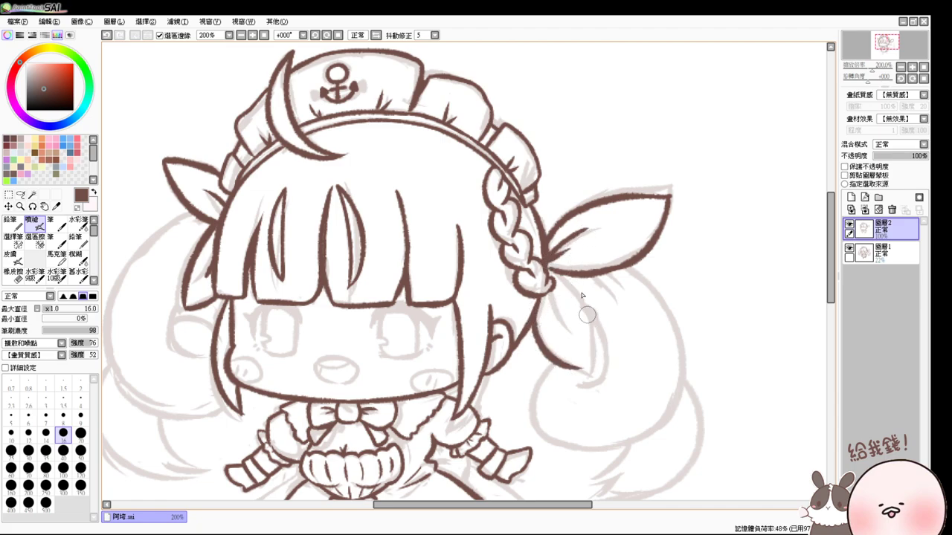
pyautogui.moveTo(554, 273); pyautogui.dragTo(580, 370)
pyautogui.hotkey('ctrl', 'z')
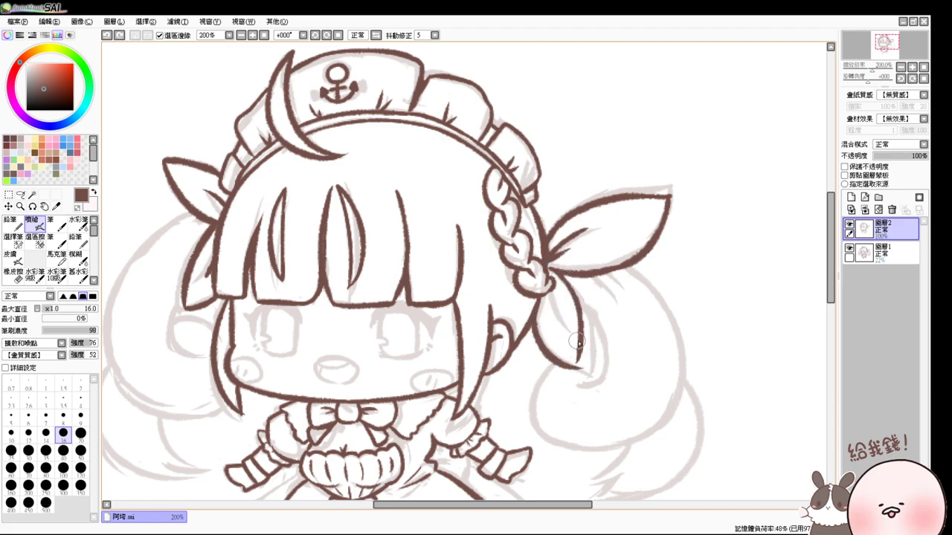
pyautogui.moveTo(573, 335); pyautogui.dragTo(578, 347)
pyautogui.moveTo(551, 296)
pyautogui.mouseDown()
pyautogui.moveTo(565, 336)
pyautogui.moveTo(584, 345)
pyautogui.moveTo(597, 327)
pyautogui.mouseUp()
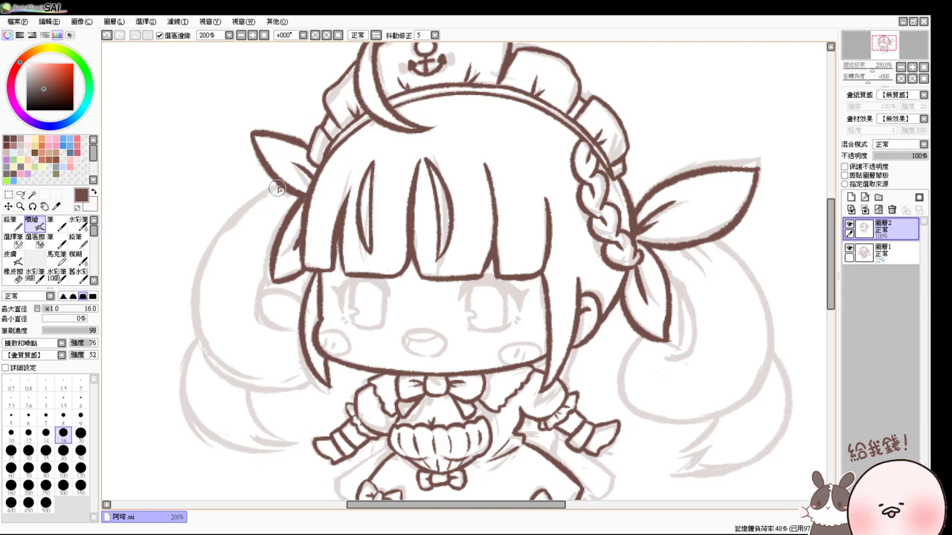
# - Ink the left twin-tail's outline below the bow, joining it at the bottom
pyautogui.moveTo(279, 186); pyautogui.dragTo(212, 255)
pyautogui.hotkey('ctrl', 'z')
pyautogui.moveTo(280, 186)
pyautogui.mouseDown()
pyautogui.moveTo(197, 343)
pyautogui.moveTo(244, 389)
pyautogui.moveTo(299, 368)
pyautogui.mouseUp()
pyautogui.hotkey('ctrl', 'z')
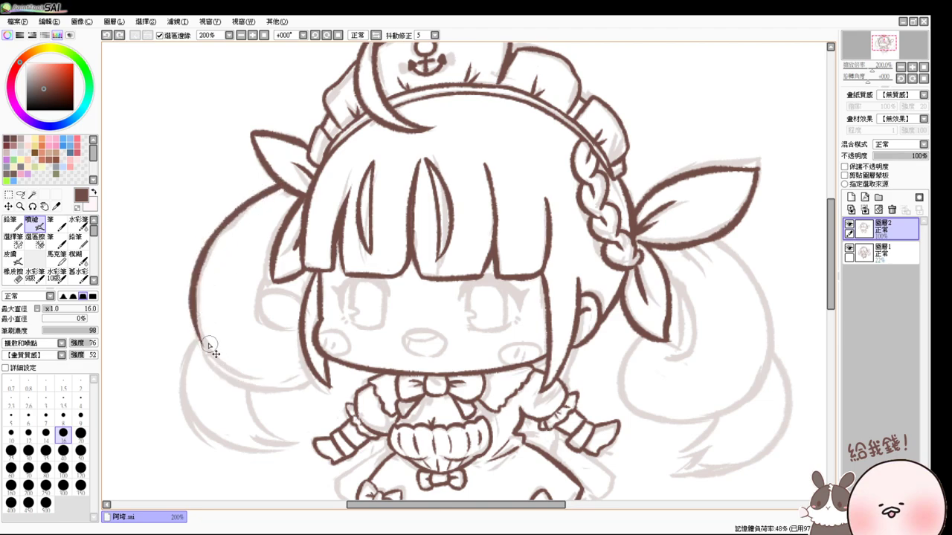
pyautogui.moveTo(194, 318); pyautogui.dragTo(296, 370)
pyautogui.hotkey('ctrl', 'z')
pyautogui.moveTo(195, 318); pyautogui.dragTo(307, 385)
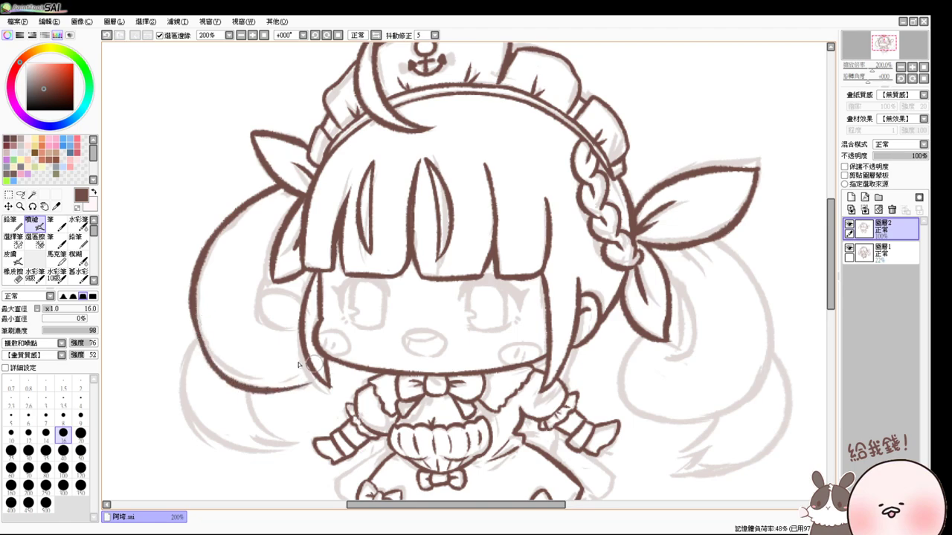
pyautogui.hotkey('ctrl', 'z')
pyautogui.moveTo(197, 342); pyautogui.dragTo(281, 385)
pyautogui.hotkey('ctrl', 'z')
pyautogui.moveTo(195, 318)
pyautogui.mouseDown()
pyautogui.moveTo(296, 388)
pyautogui.moveTo(267, 393)
pyautogui.mouseUp()
pyautogui.hotkey('ctrl', 'z')
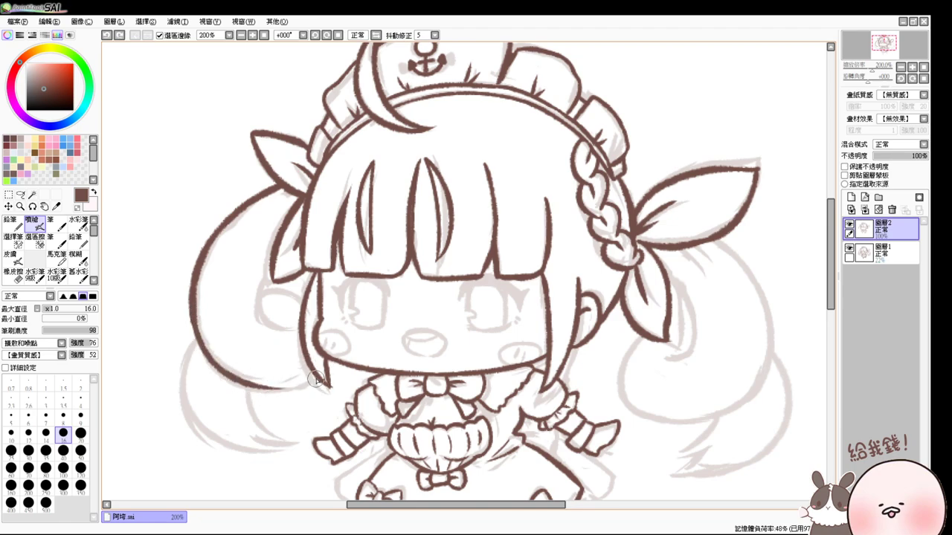
pyautogui.moveTo(324, 382); pyautogui.dragTo(262, 391)
# - Add a short hair line beside the face and a strand curving toward the cheek
pyautogui.moveTo(268, 277); pyautogui.dragTo(264, 321)
pyautogui.hotkey('ctrl', 'z')
pyautogui.hotkey('ctrl', 'z')
pyautogui.hotkey('ctrl', 'z')
pyautogui.moveTo(270, 268); pyautogui.dragTo(265, 330)
pyautogui.hotkey('ctrl', 'z')
pyautogui.moveTo(271, 266); pyautogui.dragTo(265, 322)
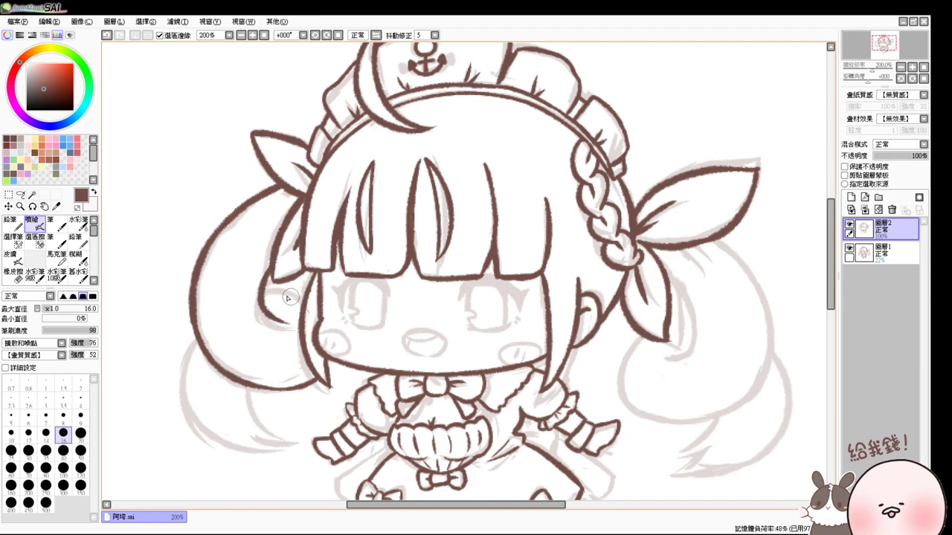
pyautogui.hotkey('ctrl', 'z')
pyautogui.moveTo(273, 269); pyautogui.dragTo(264, 323)
pyautogui.moveTo(265, 286); pyautogui.dragTo(308, 307)
pyautogui.hotkey('ctrl', 'z')
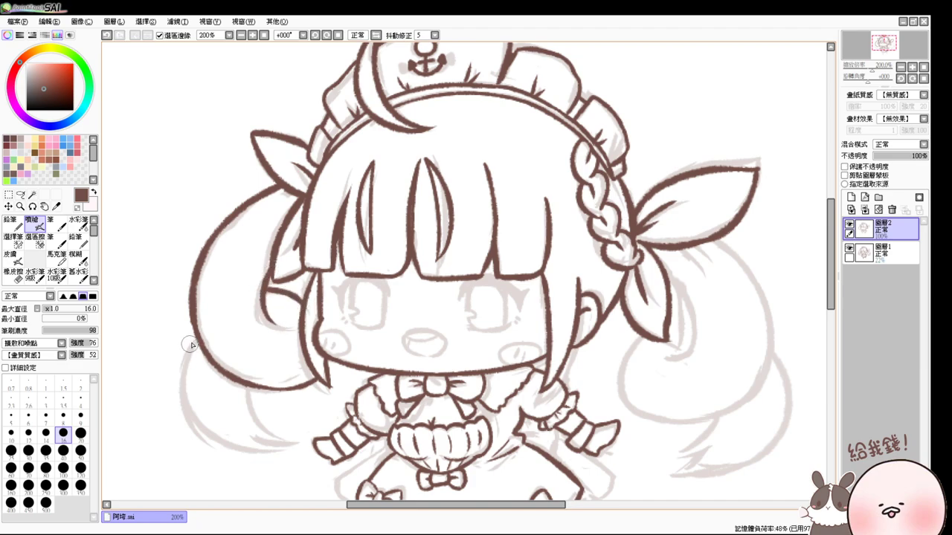
# - Ink the lower left twin-tail's outer curve and an inner strand at its tip
pyautogui.moveTo(192, 333); pyautogui.dragTo(249, 435)
pyautogui.hotkey('ctrl', 'z')
pyautogui.moveTo(191, 335)
pyautogui.mouseDown()
pyautogui.moveTo(220, 445)
pyautogui.moveTo(249, 449)
pyautogui.mouseUp()
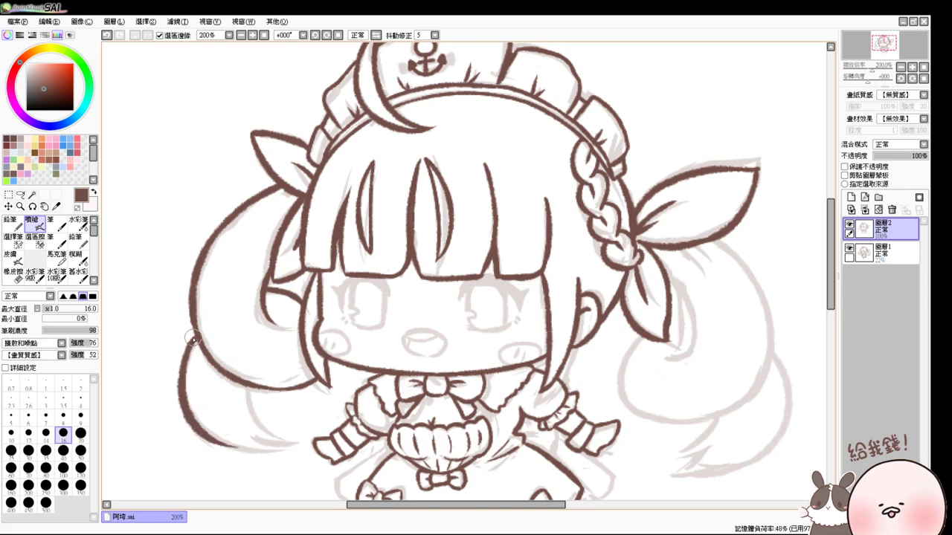
pyautogui.moveTo(244, 378); pyautogui.dragTo(270, 440)
pyautogui.hotkey('ctrl', 'z')
pyautogui.moveTo(212, 438); pyautogui.dragTo(281, 442)
# - Pan to the right twin-tail and ink the hair strands under its ribbon
pyautogui.moveTo(738, 297); pyautogui.dragTo(642, 303)
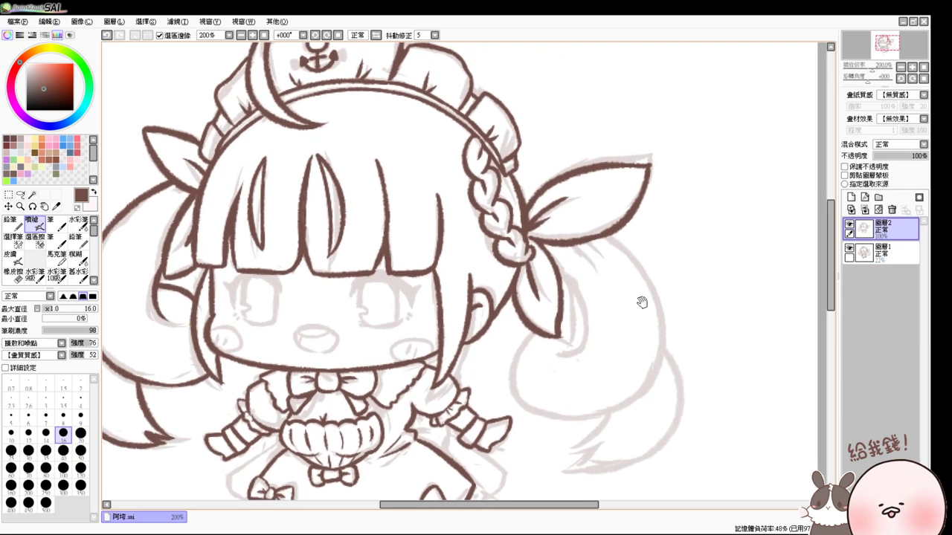
pyautogui.moveTo(750, 281); pyautogui.dragTo(633, 229)
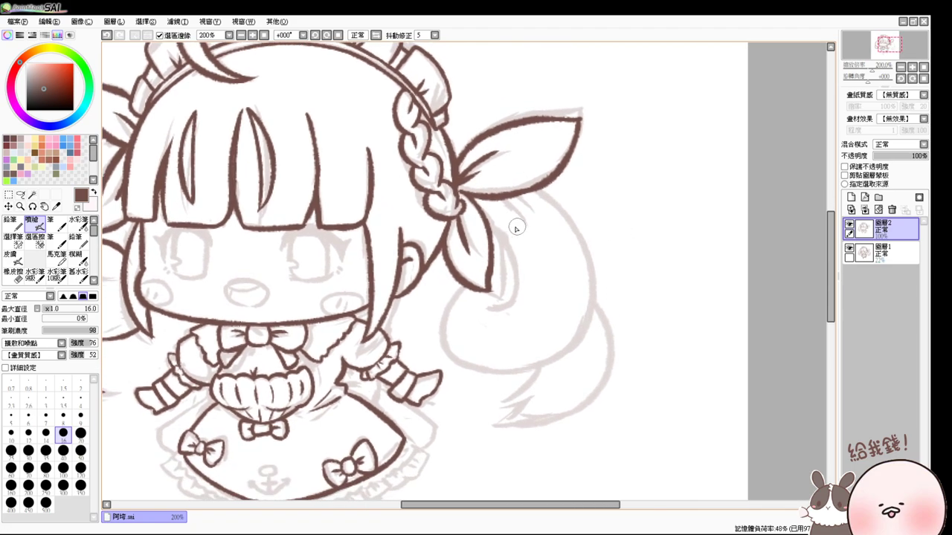
pyautogui.moveTo(500, 213); pyautogui.dragTo(497, 306)
pyautogui.hotkey('ctrl', 'z')
pyautogui.moveTo(498, 214); pyautogui.dragTo(493, 318)
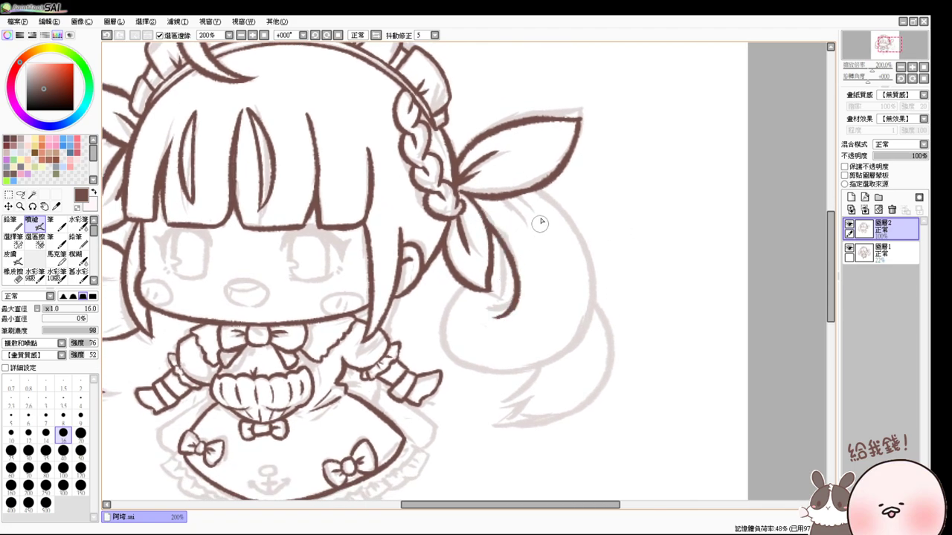
pyautogui.hotkey('ctrl', 'z')
pyautogui.moveTo(489, 219); pyautogui.dragTo(502, 285)
pyautogui.moveTo(485, 221); pyautogui.dragTo(490, 309)
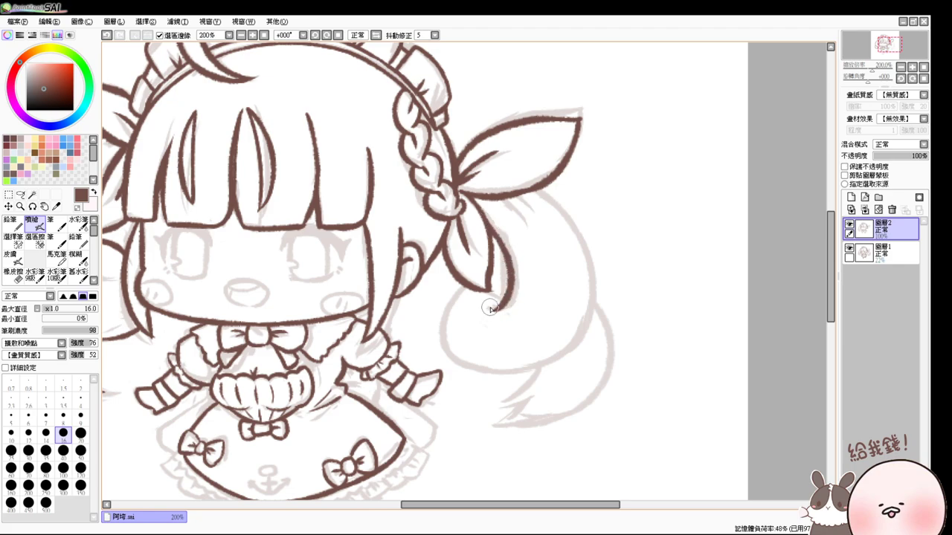
# - Ink the right ponytail's outer curve and the curl around its left loop
pyautogui.moveTo(531, 190); pyautogui.dragTo(591, 326)
pyautogui.hotkey('ctrl', 'z')
pyautogui.moveTo(531, 192); pyautogui.dragTo(592, 327)
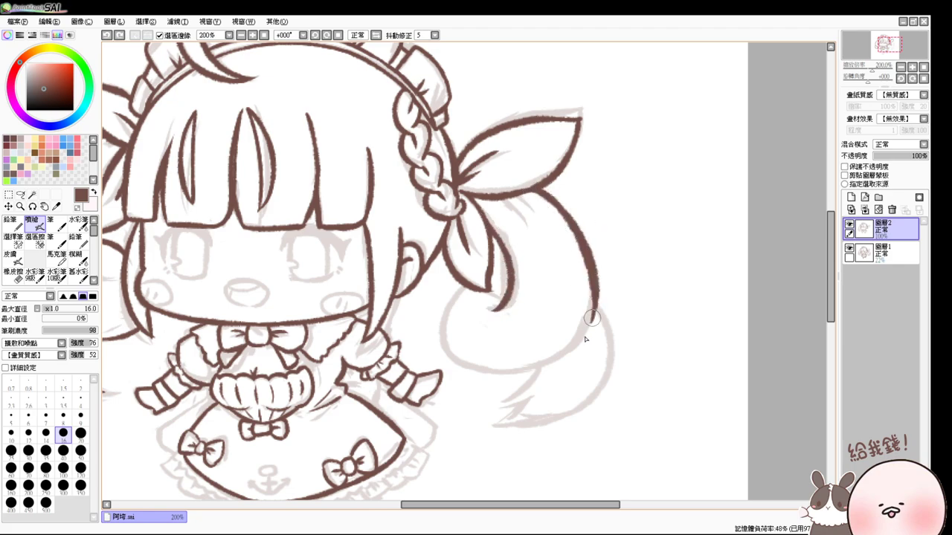
pyautogui.moveTo(462, 287); pyautogui.dragTo(554, 375)
pyautogui.hotkey('ctrl', 'z')
pyautogui.moveTo(468, 286)
pyautogui.mouseDown()
pyautogui.moveTo(493, 381)
pyautogui.moveTo(528, 372)
pyautogui.mouseUp()
pyautogui.hotkey('ctrl', 'z')
pyautogui.moveTo(470, 290); pyautogui.dragTo(557, 357)
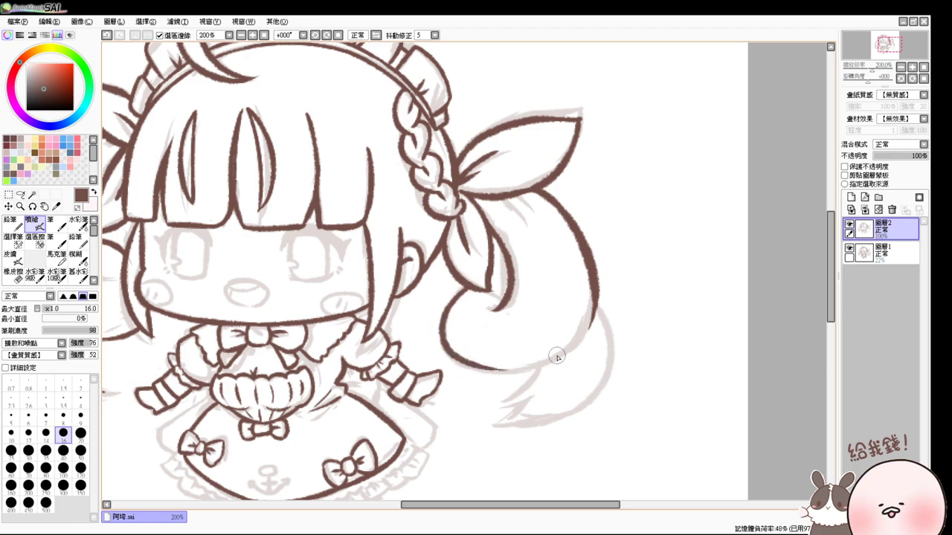
# - Ink the tail's bottom edge, inner curl and outer edge down to its pointed tip
pyautogui.moveTo(592, 318)
pyautogui.mouseDown()
pyautogui.moveTo(562, 360)
pyautogui.moveTo(499, 368)
pyautogui.moveTo(582, 347)
pyautogui.mouseUp()
pyautogui.hotkey('ctrl', 'z')
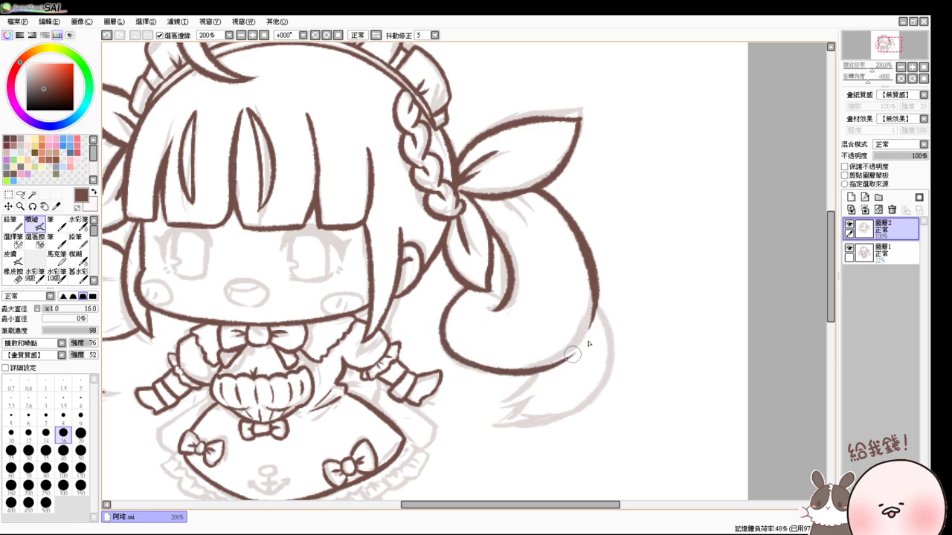
pyautogui.hotkey('ctrl', 'z')
pyautogui.moveTo(588, 301)
pyautogui.mouseDown()
pyautogui.moveTo(525, 372)
pyautogui.moveTo(592, 311)
pyautogui.moveTo(513, 354)
pyautogui.moveTo(567, 350)
pyautogui.mouseUp()
pyautogui.hotkey('ctrl', 'z')
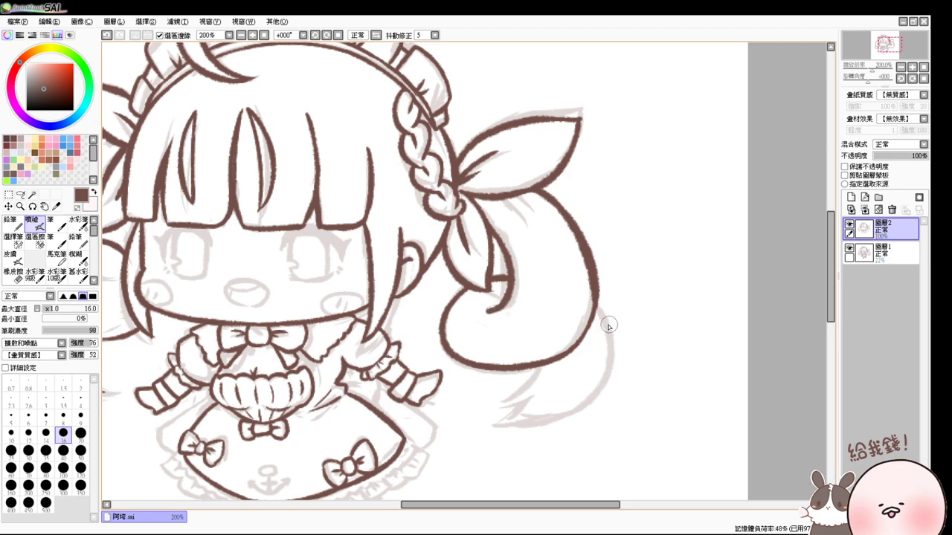
pyautogui.moveTo(490, 311); pyautogui.dragTo(502, 312)
pyautogui.moveTo(538, 370); pyautogui.dragTo(526, 384)
pyautogui.moveTo(598, 302); pyautogui.dragTo(548, 404)
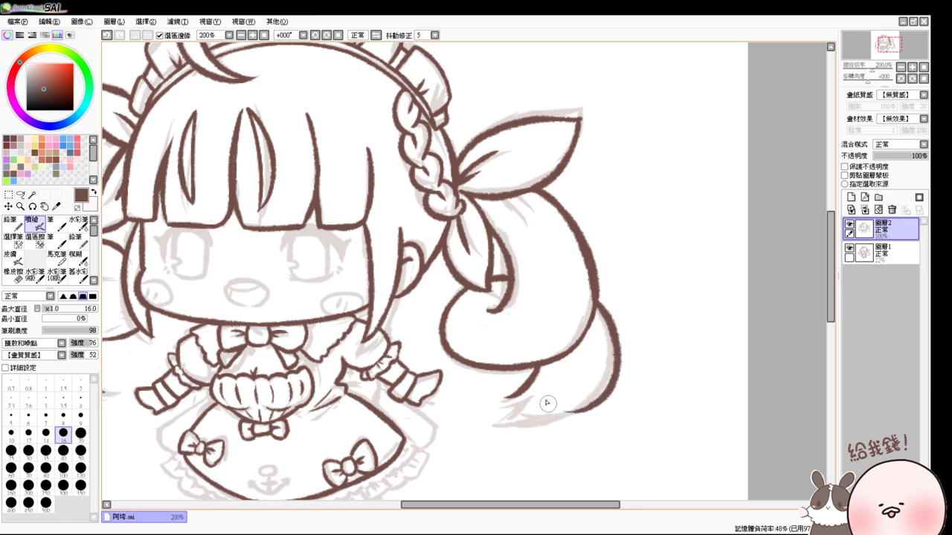
pyautogui.hotkey('ctrl', 'z')
pyautogui.moveTo(599, 305); pyautogui.dragTo(528, 413)
pyautogui.hotkey('ctrl', 'z')
pyautogui.moveTo(599, 311)
pyautogui.mouseDown()
pyautogui.moveTo(568, 413)
pyautogui.moveTo(511, 415)
pyautogui.moveTo(528, 394)
pyautogui.moveTo(509, 398)
pyautogui.moveTo(527, 401)
pyautogui.moveTo(508, 425)
pyautogui.moveTo(589, 405)
pyautogui.moveTo(554, 398)
pyautogui.mouseUp()
pyautogui.hotkey('ctrl', 'z')
pyautogui.hotkey('ctrl', 'z')
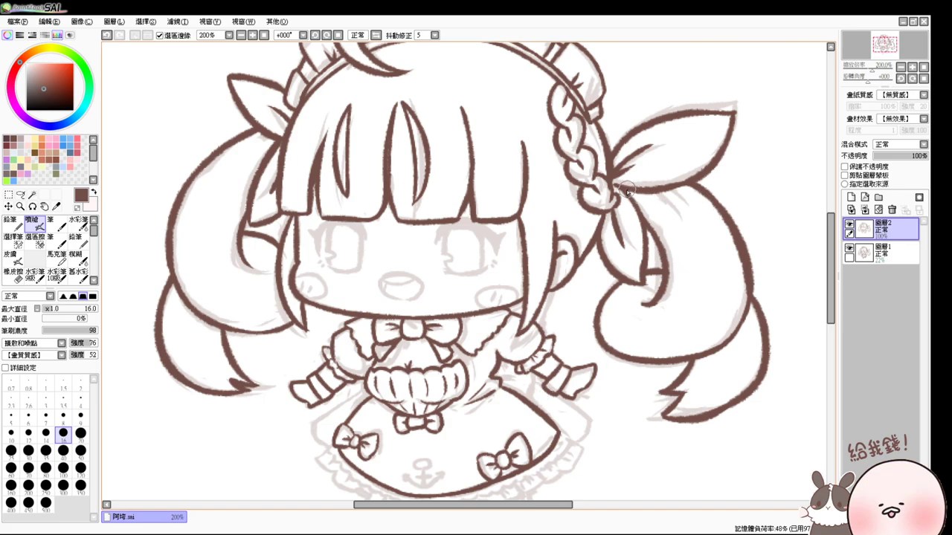
# - Add a thin stroke in the left hair, keeping it after an undo and redo
pyautogui.moveTo(623, 191); pyautogui.dragTo(678, 219)
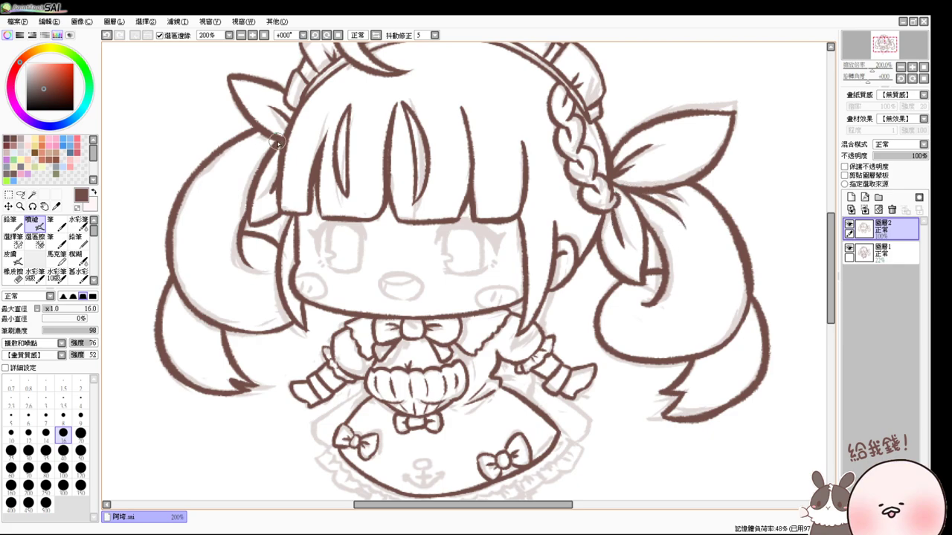
pyautogui.hotkey('ctrl', 'z')
pyautogui.hotkey('ctrl', 'z')
pyautogui.hotkey('ctrl', 'z')
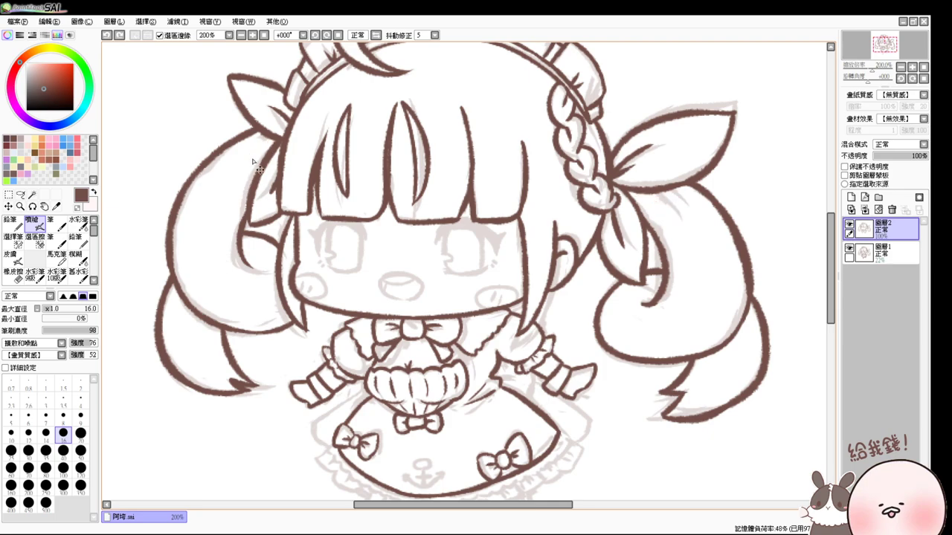
pyautogui.hotkey('ctrl', 'y')
pyautogui.hotkey('ctrl', 'y')
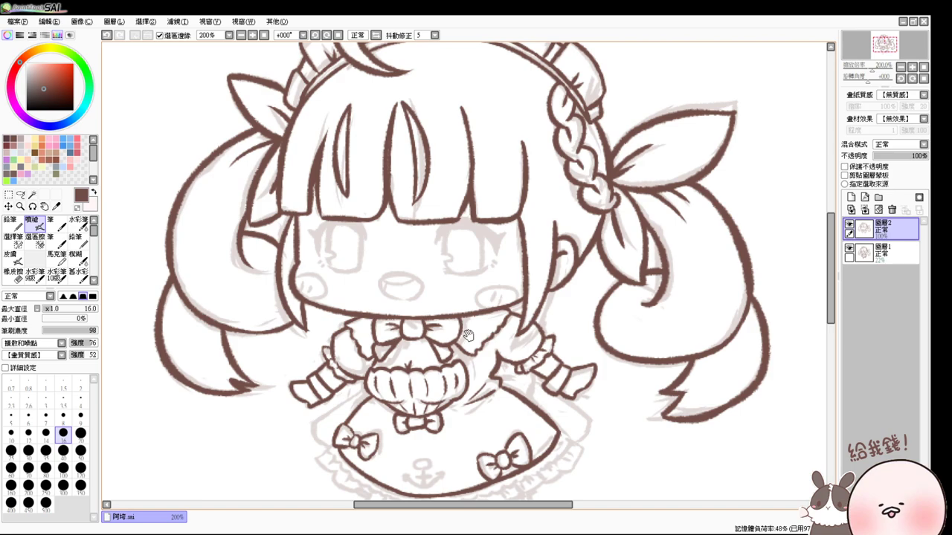
pyautogui.moveTo(467, 335)
pyautogui.mouseDown()
pyautogui.moveTo(465, 286)
pyautogui.moveTo(468, 343)
pyautogui.mouseUp()
# - Zoom in to 400% on the eyes and ink the left eye's upper lid arc, retrying several times
pyautogui.scroll(2, 470, 349)
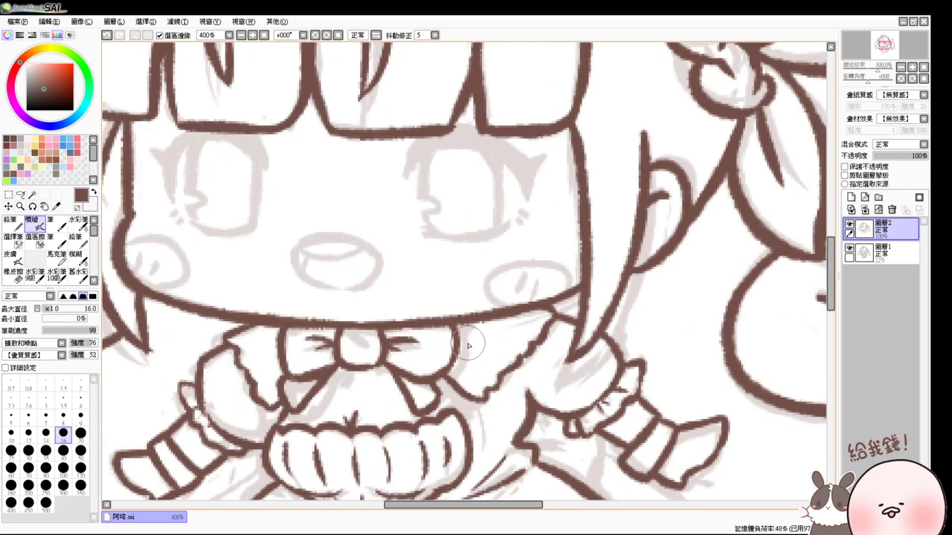
pyautogui.moveTo(462, 278); pyautogui.dragTo(484, 335)
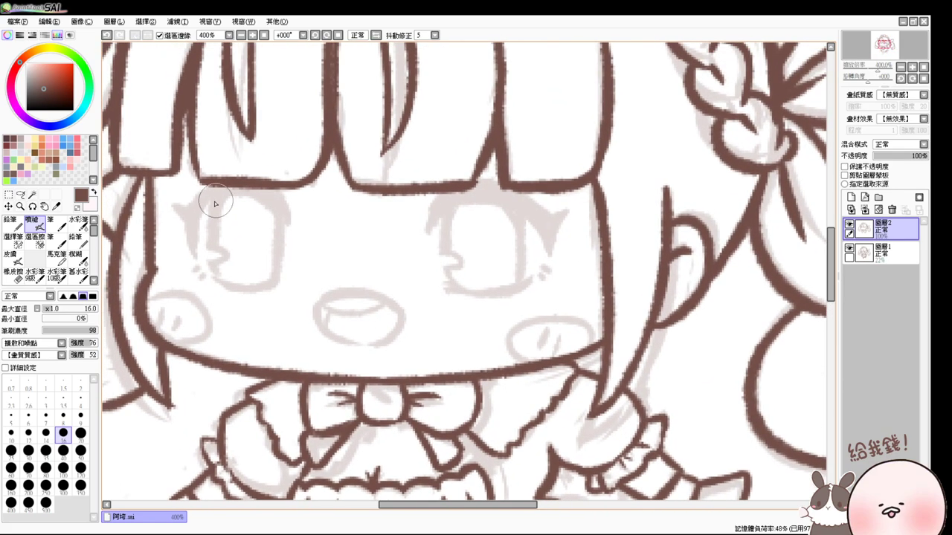
pyautogui.moveTo(190, 213); pyautogui.dragTo(223, 183)
pyautogui.hotkey('ctrl', 'z')
pyautogui.moveTo(187, 218); pyautogui.dragTo(276, 212)
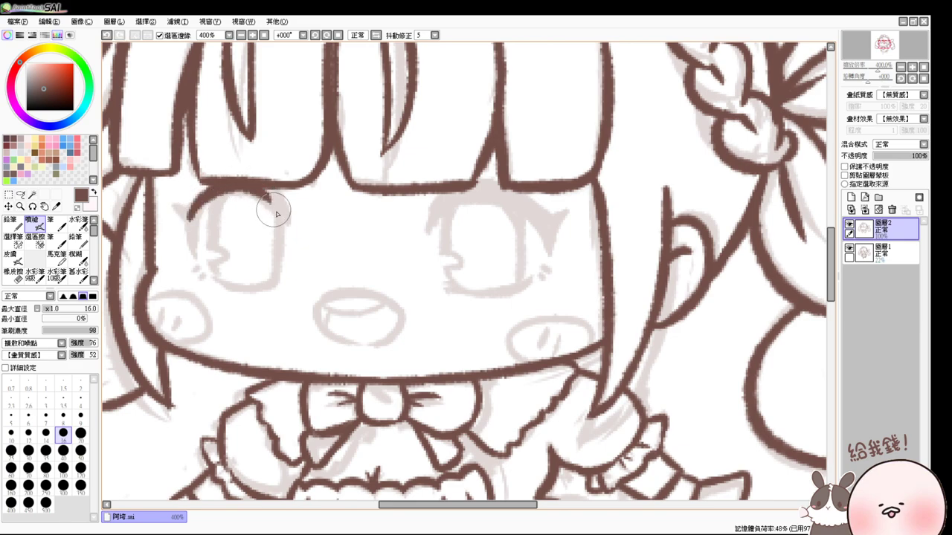
pyautogui.hotkey('ctrl', 'z')
pyautogui.moveTo(186, 217); pyautogui.dragTo(289, 217)
pyautogui.hotkey('ctrl', 'z')
pyautogui.moveTo(188, 217)
pyautogui.mouseDown()
pyautogui.moveTo(235, 185)
pyautogui.moveTo(197, 209)
pyautogui.moveTo(292, 212)
pyautogui.moveTo(202, 207)
pyautogui.moveTo(283, 209)
pyautogui.moveTo(249, 193)
pyautogui.moveTo(293, 223)
pyautogui.mouseUp()
pyautogui.hotkey('ctrl', 'z')
pyautogui.hotkey('ctrl', 'z')
pyautogui.hotkey('ctrl', 'z')
pyautogui.moveTo(242, 179)
pyautogui.mouseDown()
pyautogui.moveTo(298, 231)
pyautogui.moveTo(285, 223)
pyautogui.mouseUp()
# - Thicken the left eyelid, then ink the left eye's side outlines and iris down to the lower lid
pyautogui.hotkey('ctrl', 'z')
pyautogui.moveTo(194, 217); pyautogui.dragTo(223, 187)
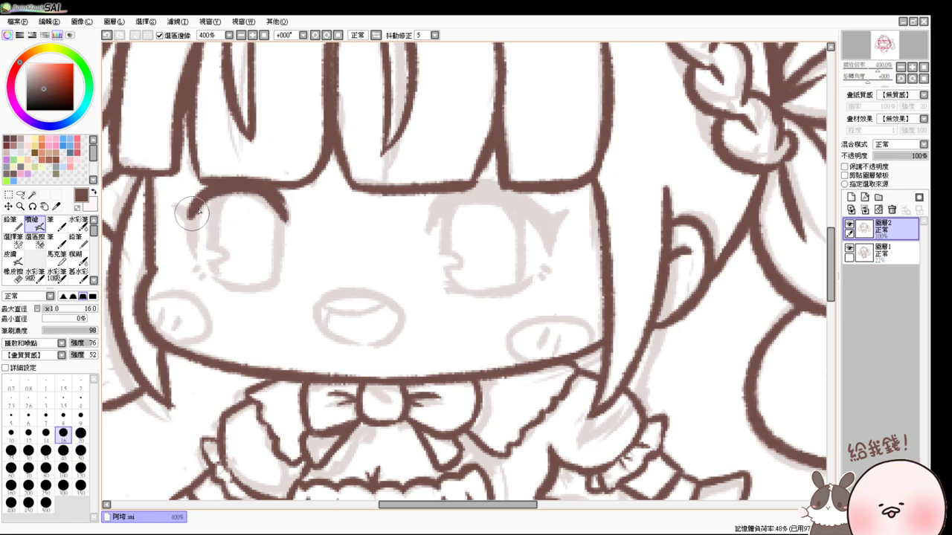
pyautogui.moveTo(202, 257)
pyautogui.mouseDown()
pyautogui.moveTo(194, 212)
pyautogui.moveTo(198, 261)
pyautogui.moveTo(190, 213)
pyautogui.moveTo(189, 240)
pyautogui.moveTo(194, 253)
pyautogui.moveTo(197, 205)
pyautogui.moveTo(178, 212)
pyautogui.moveTo(198, 242)
pyautogui.moveTo(179, 208)
pyautogui.moveTo(191, 246)
pyautogui.mouseUp()
pyautogui.hotkey('ctrl', 'z')
pyautogui.hotkey('ctrl', 'z')
pyautogui.hotkey('ctrl', 'z')
pyautogui.hotkey('ctrl', 'z')
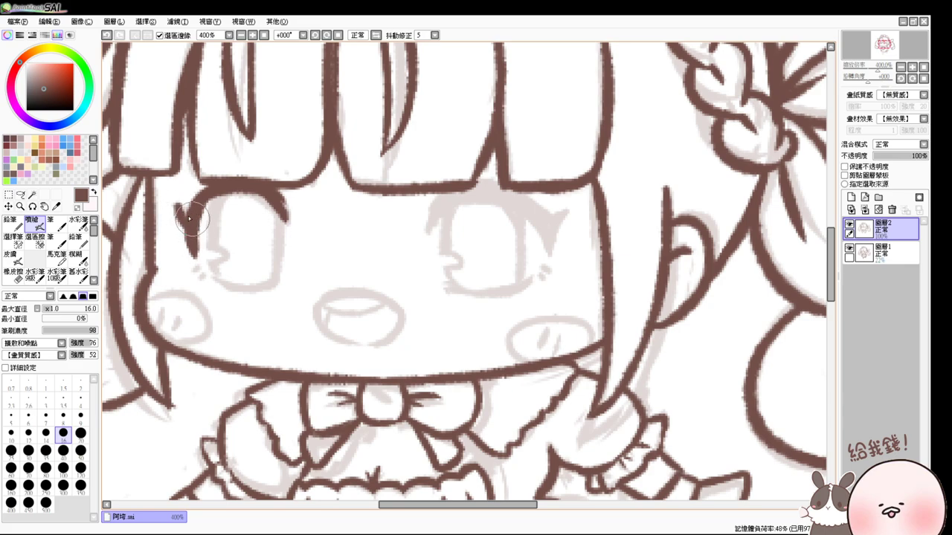
pyautogui.moveTo(178, 208)
pyautogui.mouseDown()
pyautogui.moveTo(191, 238)
pyautogui.moveTo(202, 194)
pyautogui.mouseUp()
pyautogui.hotkey('ctrl', 'z')
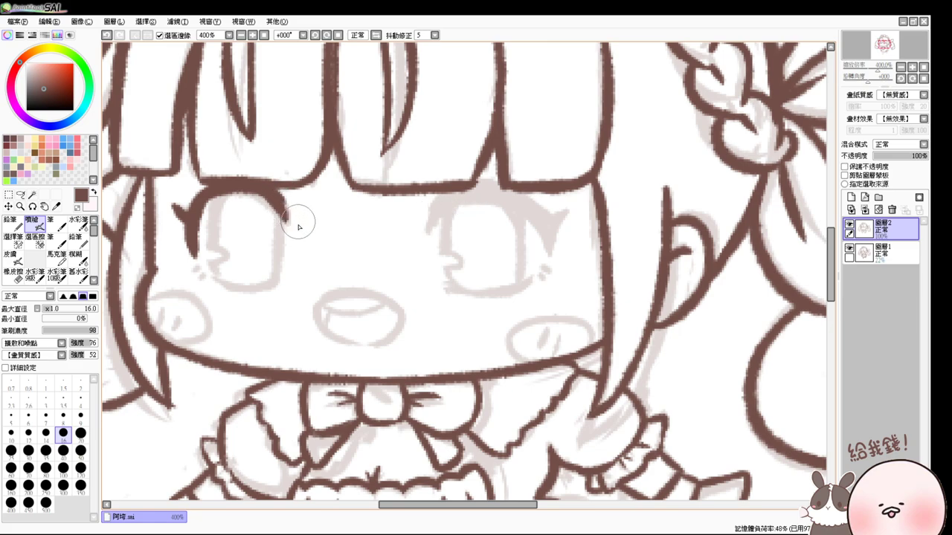
pyautogui.moveTo(226, 204); pyautogui.dragTo(212, 229)
pyautogui.hotkey('ctrl', 'z')
pyautogui.moveTo(223, 186)
pyautogui.mouseDown()
pyautogui.moveTo(219, 247)
pyautogui.moveTo(253, 192)
pyautogui.moveTo(228, 199)
pyautogui.moveTo(245, 194)
pyautogui.moveTo(282, 218)
pyautogui.moveTo(269, 195)
pyautogui.moveTo(271, 261)
pyautogui.mouseUp()
pyautogui.hotkey('ctrl', 'z')
pyautogui.hotkey('ctrl', 'z')
pyautogui.moveTo(281, 209)
pyautogui.mouseDown()
pyautogui.moveTo(273, 275)
pyautogui.moveTo(271, 263)
pyautogui.moveTo(217, 272)
pyautogui.moveTo(268, 283)
pyautogui.mouseUp()
pyautogui.hotkey('ctrl', 'z')
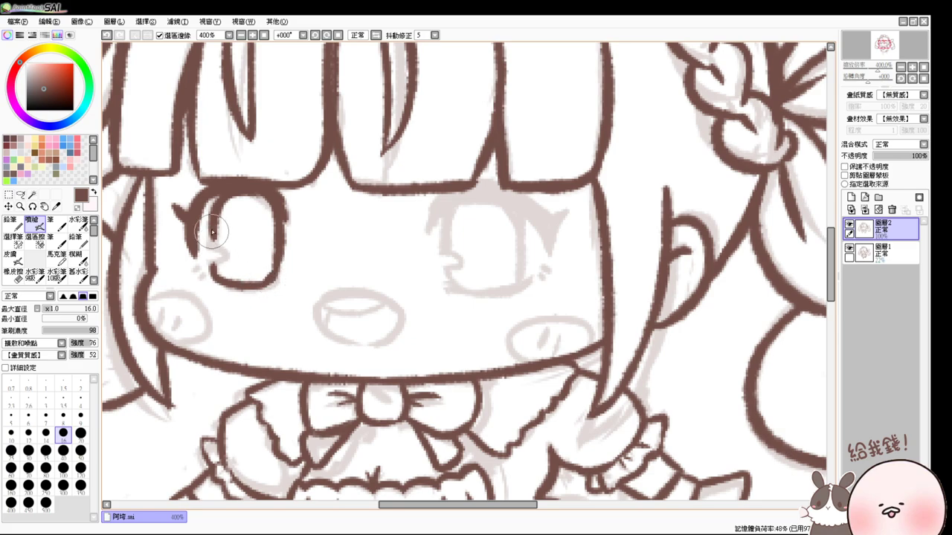
pyautogui.moveTo(214, 238)
pyautogui.mouseDown()
pyautogui.moveTo(213, 273)
pyautogui.moveTo(226, 279)
pyautogui.mouseUp()
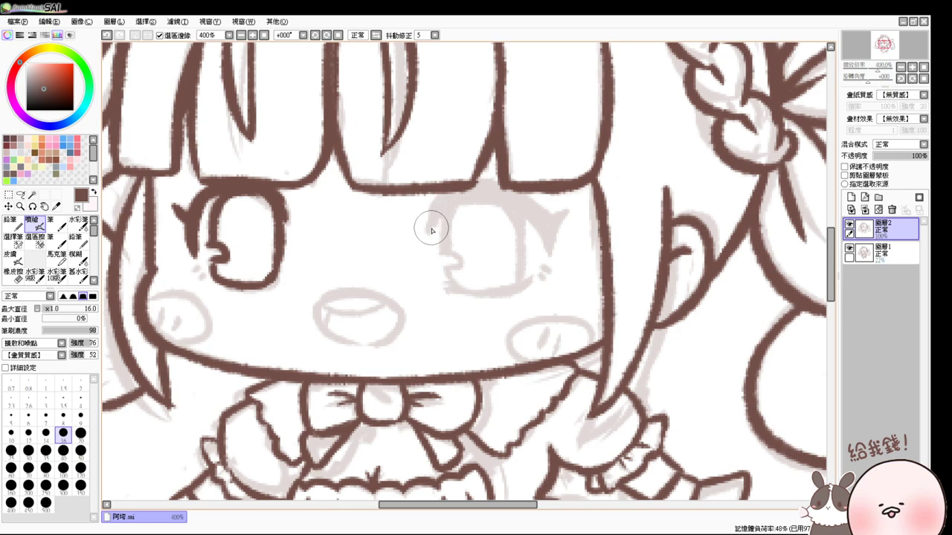
# - Ink the right eye's upper lid stroke
pyautogui.moveTo(430, 226); pyautogui.dragTo(476, 184)
pyautogui.hotkey('ctrl', 'z')
pyautogui.hotkey('ctrl', 'y')
# - Re-ink the right eye's thick upper lid arc with its inner corner and tapered ends
pyautogui.hotkey('ctrl', 'z')
pyautogui.click(432, 217)
pyautogui.moveTo(430, 223)
pyautogui.mouseDown()
pyautogui.moveTo(497, 179)
pyautogui.moveTo(487, 172)
pyautogui.moveTo(495, 142)
pyautogui.mouseUp()
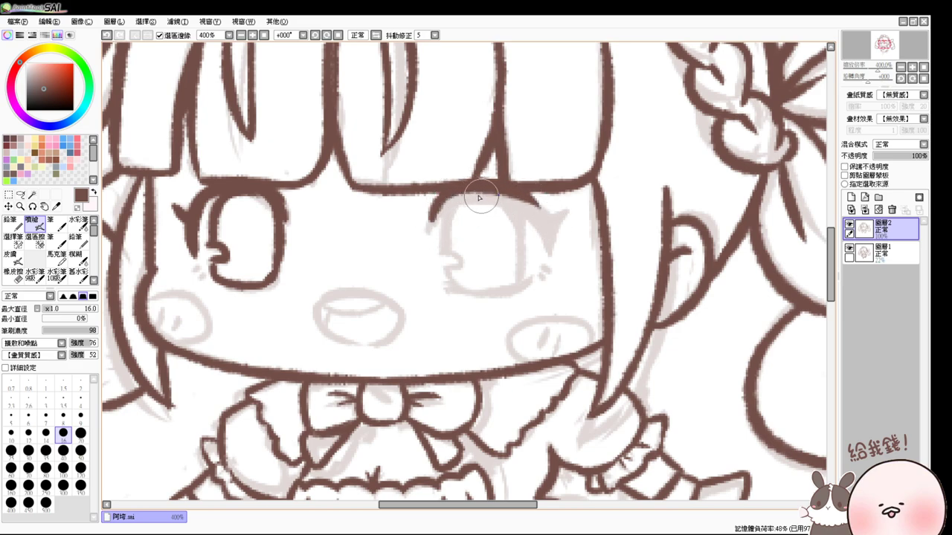
pyautogui.moveTo(469, 190); pyautogui.dragTo(498, 189)
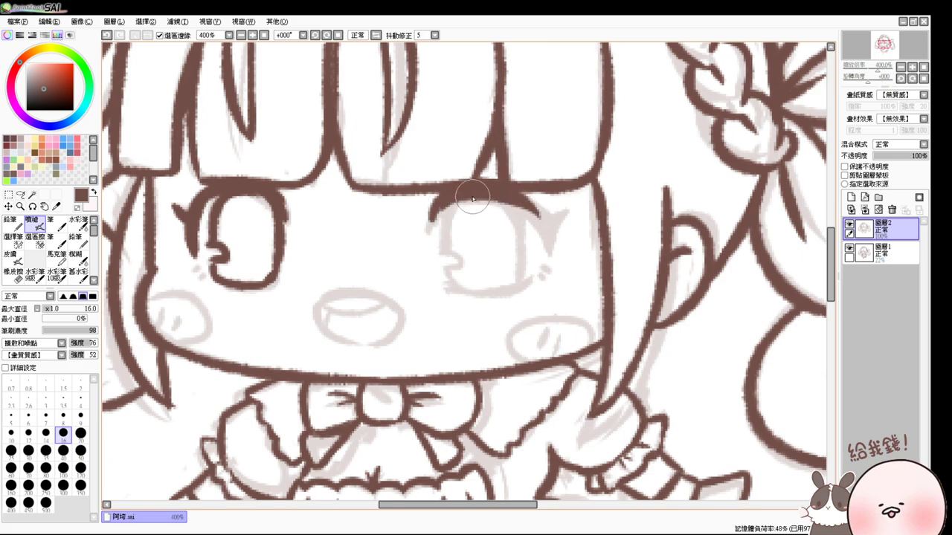
pyautogui.moveTo(433, 221)
pyautogui.mouseDown()
pyautogui.moveTo(547, 231)
pyautogui.moveTo(547, 259)
pyautogui.mouseUp()
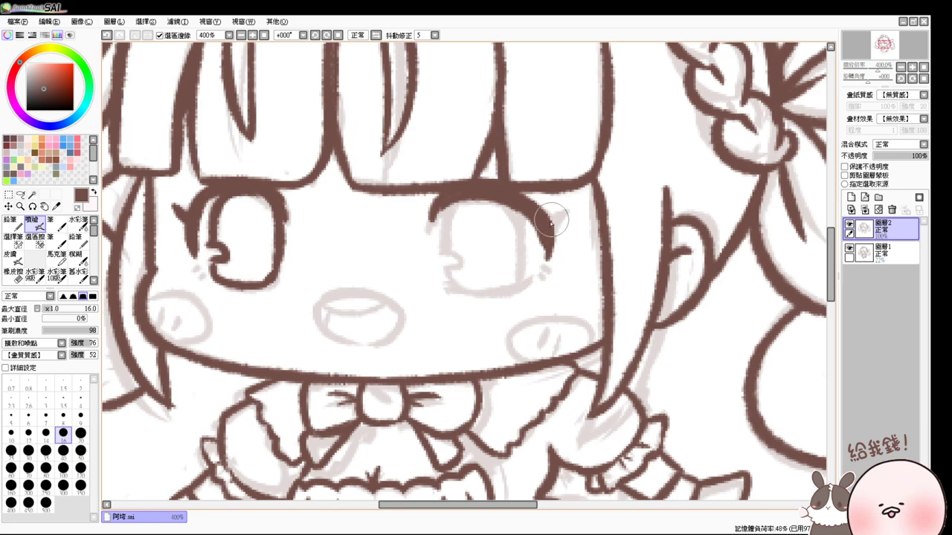
pyautogui.moveTo(558, 220)
pyautogui.mouseDown()
pyautogui.moveTo(565, 214)
pyautogui.moveTo(560, 234)
pyautogui.moveTo(564, 212)
pyautogui.mouseUp()
pyautogui.hotkey('ctrl', 'z')
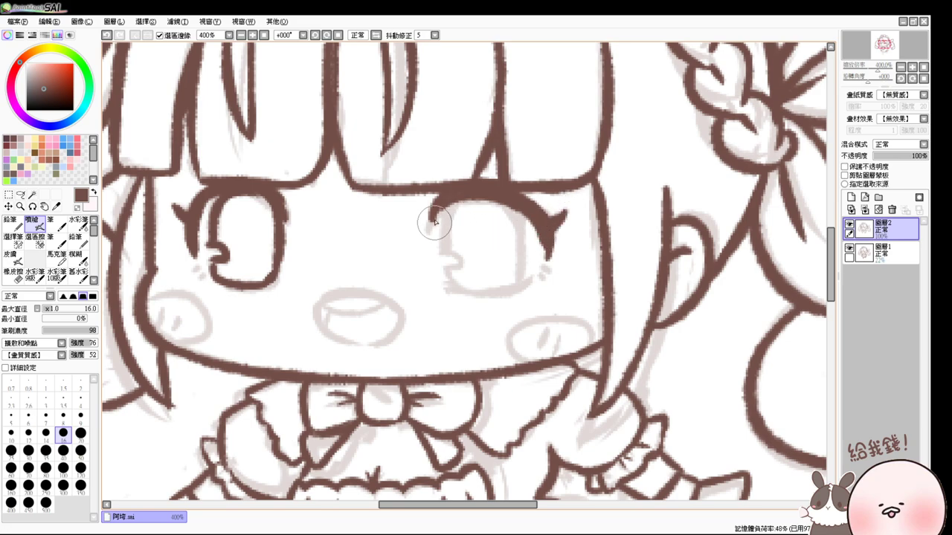
pyautogui.moveTo(433, 205); pyautogui.dragTo(432, 226)
pyautogui.hotkey('ctrl', 'z')
pyautogui.hotkey('ctrl', 'z')
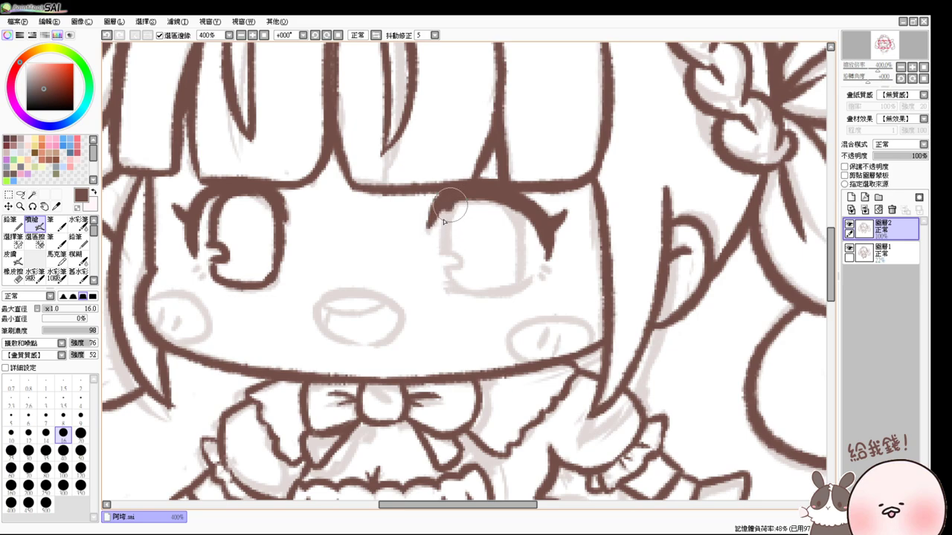
pyautogui.moveTo(446, 192)
pyautogui.mouseDown()
pyautogui.moveTo(429, 226)
pyautogui.moveTo(450, 251)
pyautogui.mouseUp()
# - Reshape the right upper lid and outline the right eye's sides
pyautogui.hotkey('ctrl', 'z')
pyautogui.moveTo(447, 214); pyautogui.dragTo(443, 246)
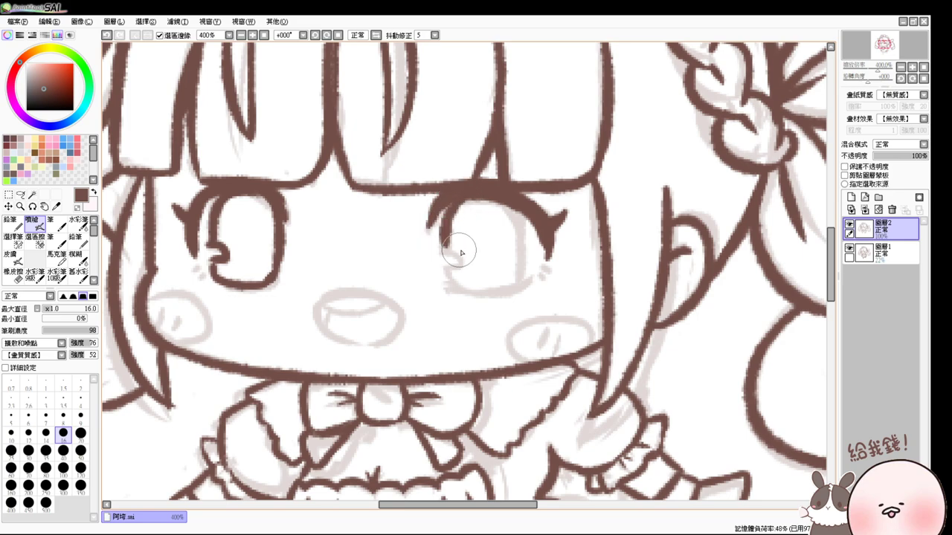
pyautogui.moveTo(456, 213); pyautogui.dragTo(512, 225)
pyautogui.hotkey('ctrl', 'z')
pyautogui.moveTo(489, 195); pyautogui.dragTo(520, 283)
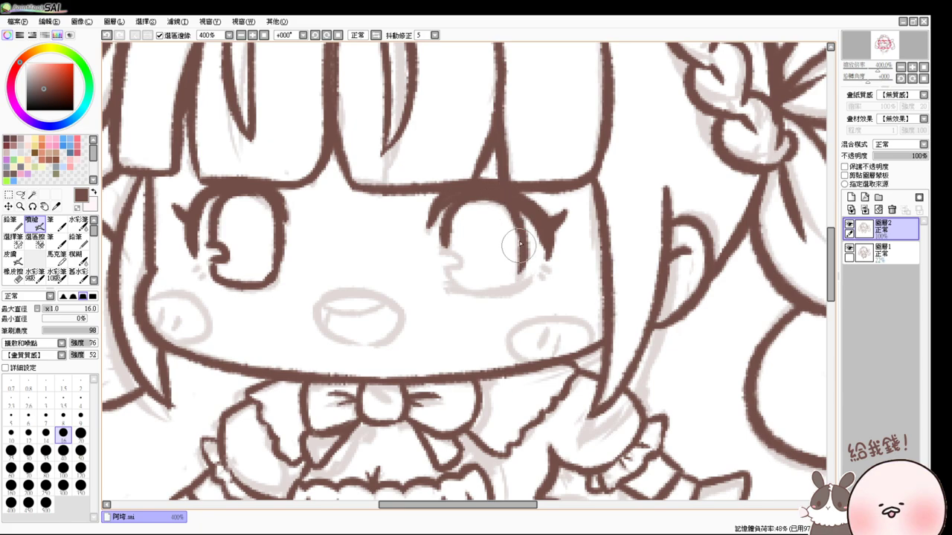
pyautogui.hotkey('ctrl', 'z')
pyautogui.moveTo(514, 210); pyautogui.dragTo(518, 281)
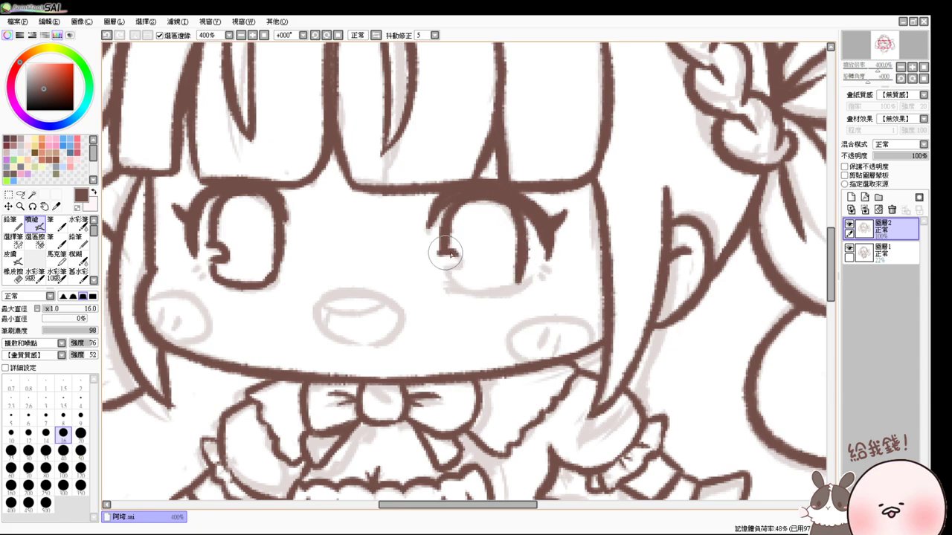
pyautogui.moveTo(443, 247)
pyautogui.mouseDown()
pyautogui.moveTo(454, 291)
pyautogui.moveTo(454, 273)
pyautogui.moveTo(443, 269)
pyautogui.moveTo(458, 264)
pyautogui.moveTo(451, 257)
pyautogui.moveTo(462, 271)
pyautogui.moveTo(442, 269)
pyautogui.moveTo(476, 294)
pyautogui.moveTo(445, 287)
pyautogui.moveTo(521, 287)
pyautogui.mouseUp()
pyautogui.hotkey('ctrl', 'z')
# - Ink a short lower eyelid under the right eye
pyautogui.hotkey('ctrl', 'z')
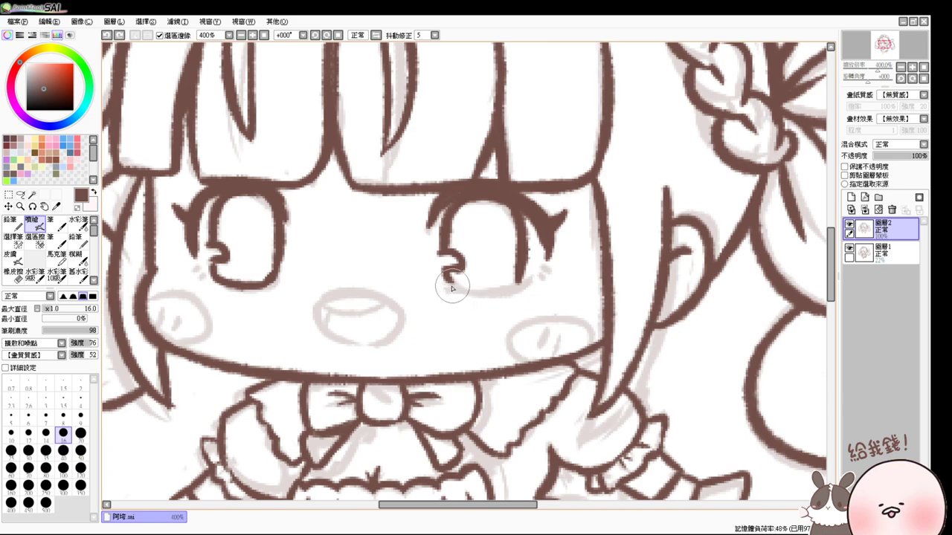
pyautogui.moveTo(446, 283); pyautogui.dragTo(526, 285)
# - Dab small dark dots and tick marks beside the right and left eyes
pyautogui.hotkey('ctrl', 'z')
pyautogui.moveTo(450, 286); pyautogui.dragTo(520, 286)
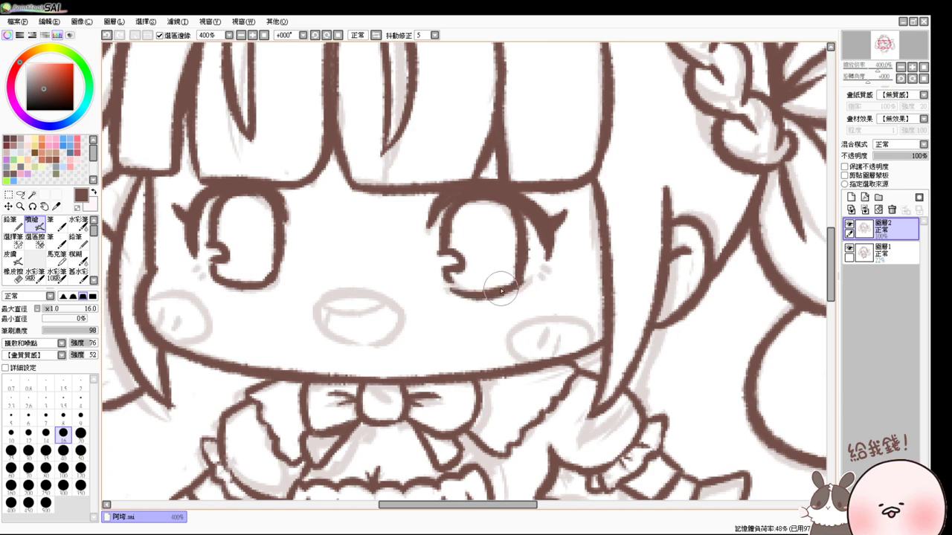
pyautogui.moveTo(449, 285)
pyautogui.mouseDown()
pyautogui.moveTo(521, 287)
pyautogui.moveTo(538, 272)
pyautogui.mouseUp()
pyautogui.moveTo(480, 291); pyautogui.dragTo(542, 275)
pyautogui.hotkey('ctrl', 'z')
pyautogui.moveTo(538, 277); pyautogui.dragTo(537, 280)
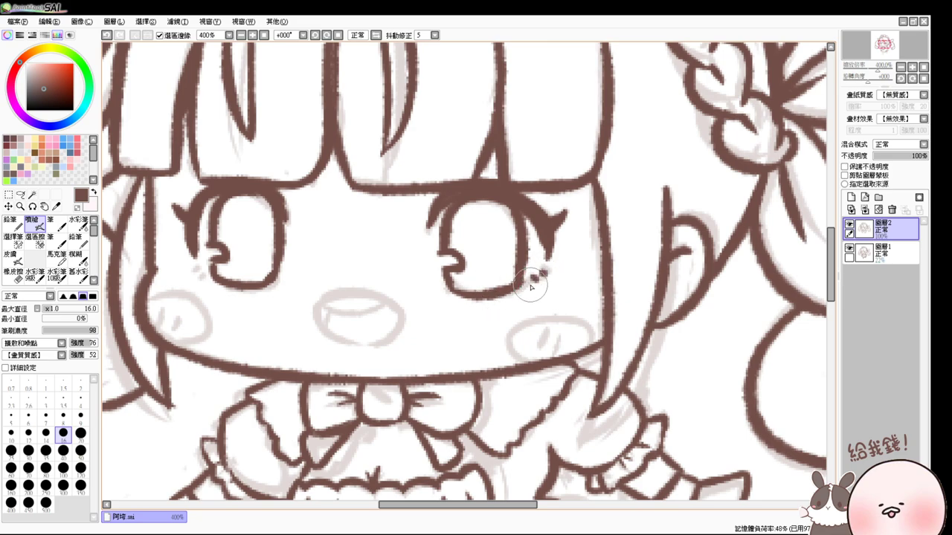
pyautogui.click(193, 266)
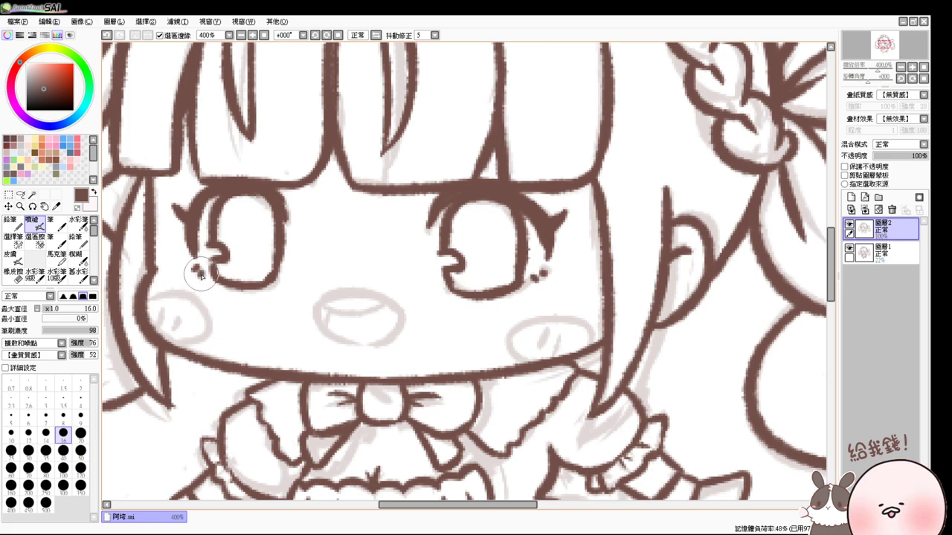
pyautogui.click(198, 270)
pyautogui.hotkey('ctrl', 'z')
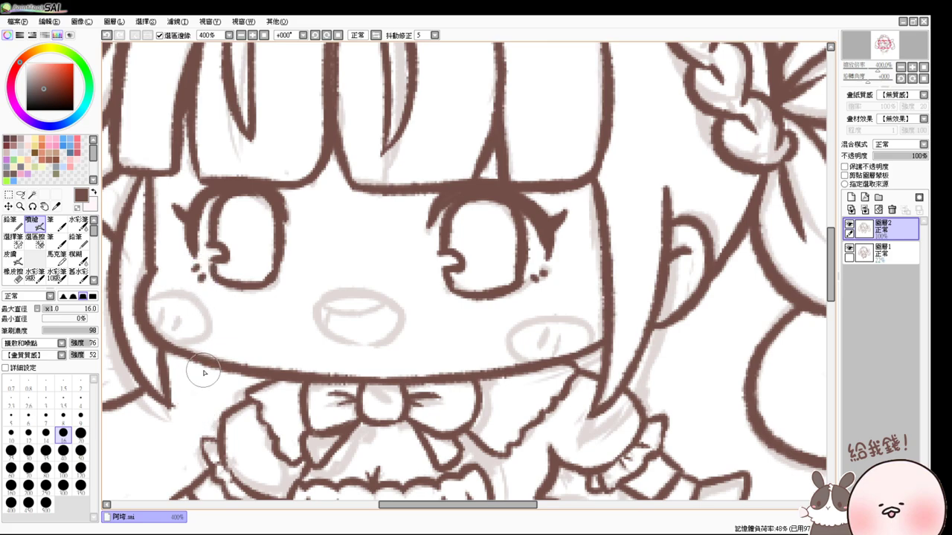
# - Set the eraser to size 20, then 9, and return to the airbrush
pyautogui.moveTo(566, 224); pyautogui.dragTo(531, 261)
pyautogui.press('e')
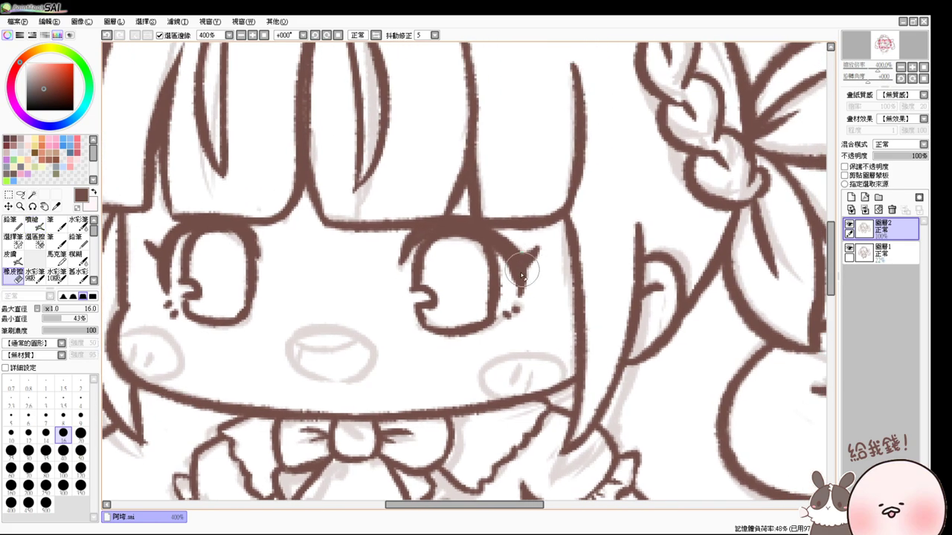
pyautogui.click(81, 434)
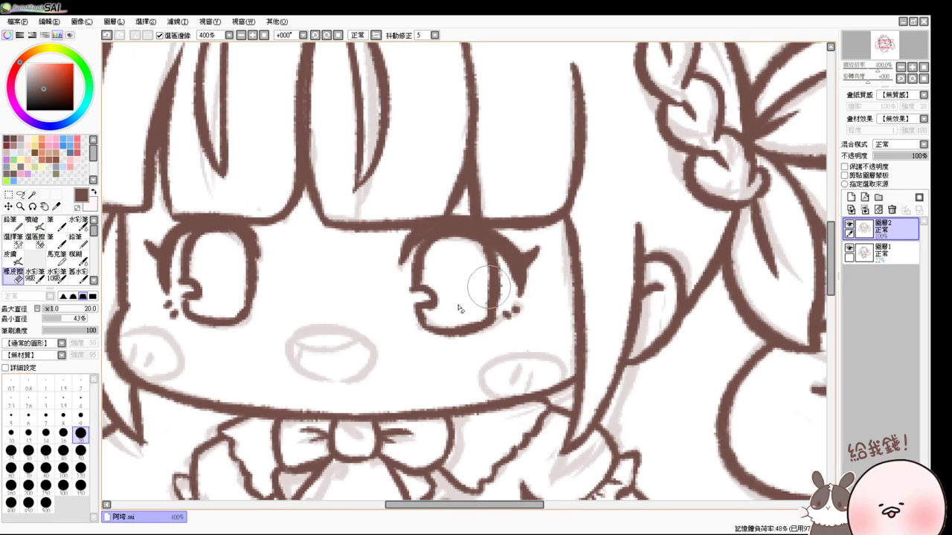
pyautogui.click(81, 416)
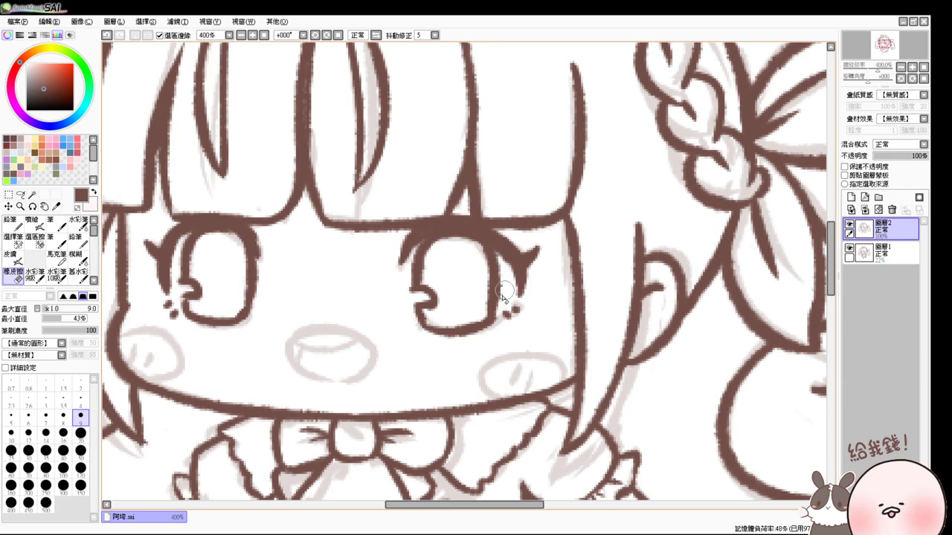
pyautogui.press('a')
pyautogui.moveTo(453, 276)
pyautogui.mouseDown()
pyautogui.moveTo(516, 283)
pyautogui.moveTo(468, 334)
pyautogui.moveTo(506, 244)
pyautogui.mouseUp()
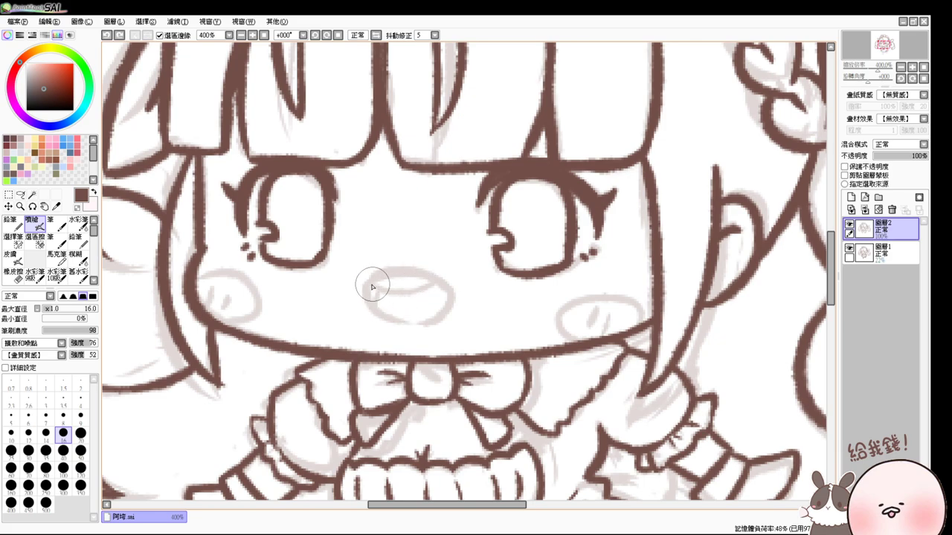
# - Trace the open mouth in dark brown and redraw the inner lip curve under the top lip
pyautogui.moveTo(372, 287)
pyautogui.mouseDown()
pyautogui.moveTo(467, 302)
pyautogui.moveTo(410, 319)
pyautogui.mouseUp()
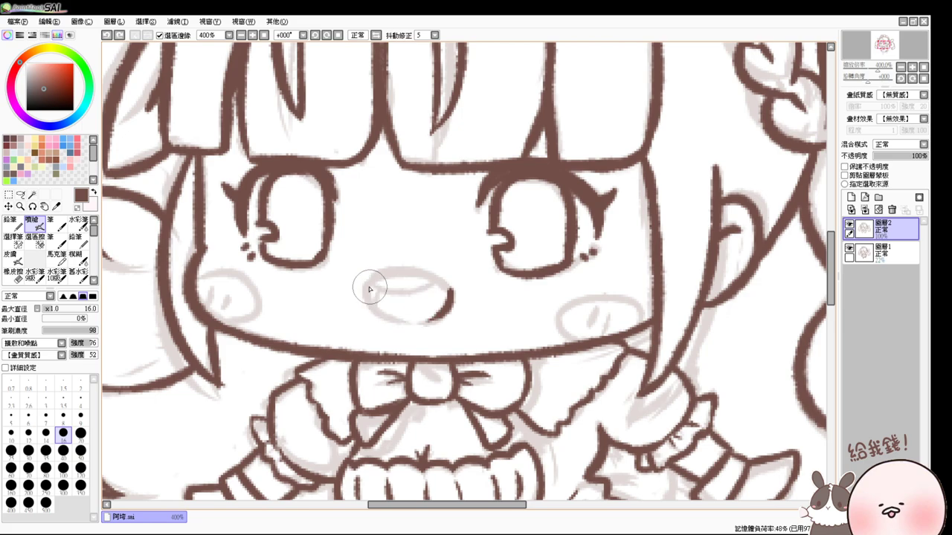
pyautogui.moveTo(370, 290); pyautogui.dragTo(416, 314)
pyautogui.moveTo(372, 280); pyautogui.dragTo(446, 285)
pyautogui.hotkey('ctrl', 'z')
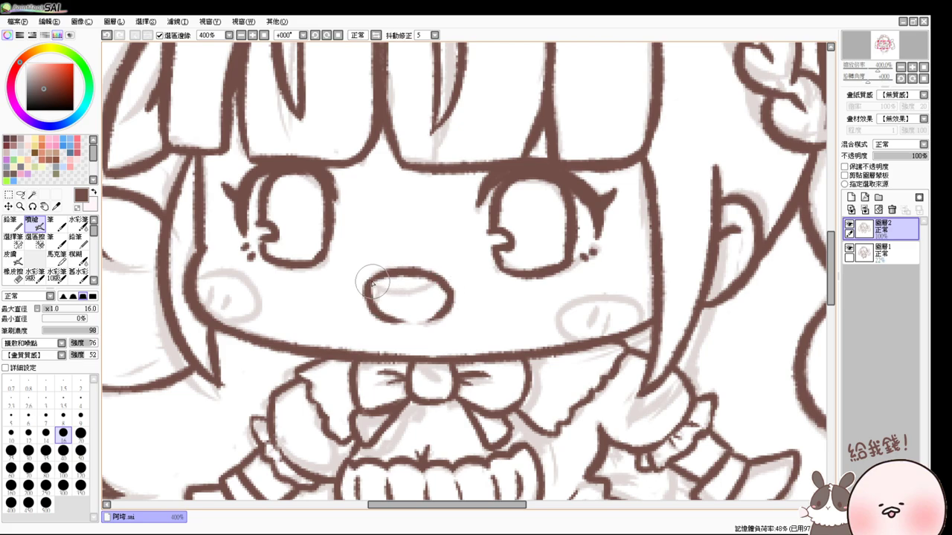
pyautogui.moveTo(372, 281); pyautogui.dragTo(429, 284)
pyautogui.hotkey('ctrl', 'z')
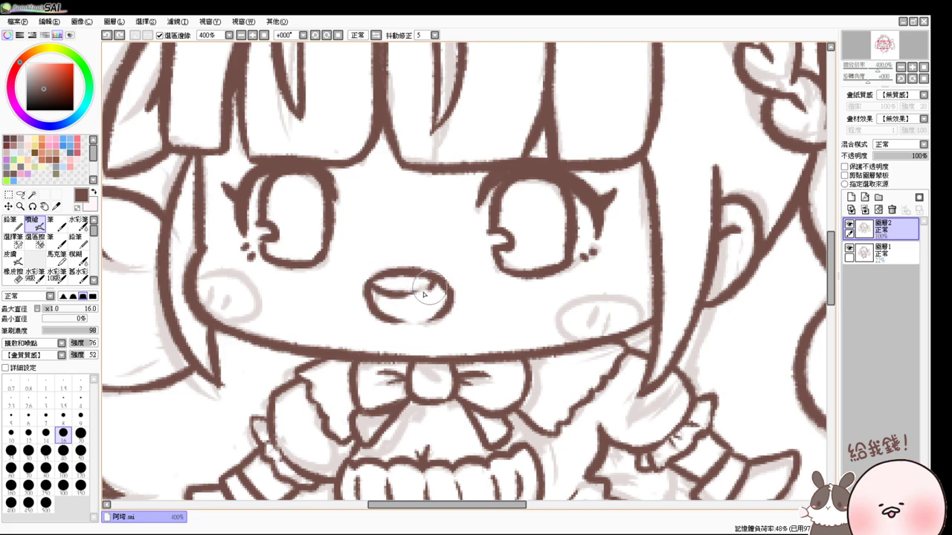
pyautogui.moveTo(372, 284); pyautogui.dragTo(439, 286)
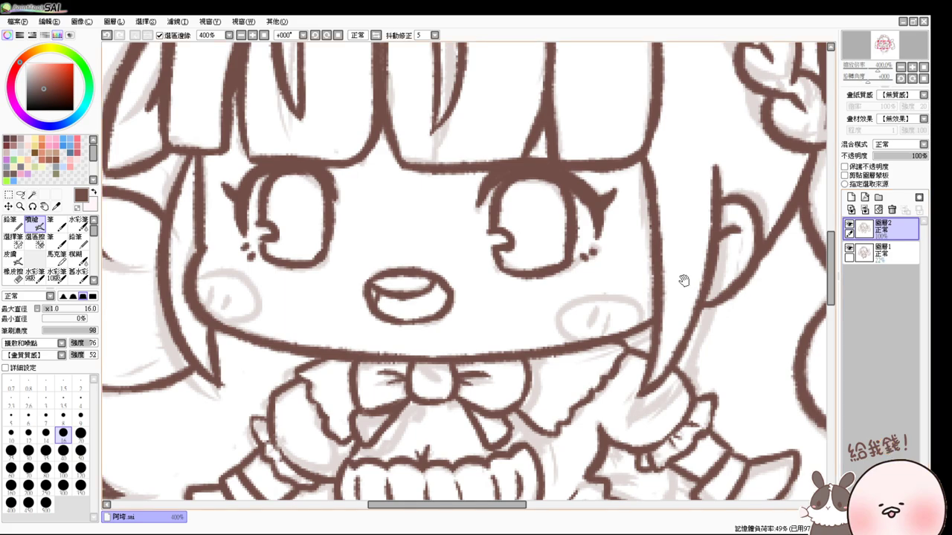
# - Pan down to the body and ink the right sleeve cuff and the arm below it
pyautogui.moveTo(668, 310); pyautogui.dragTo(640, 243)
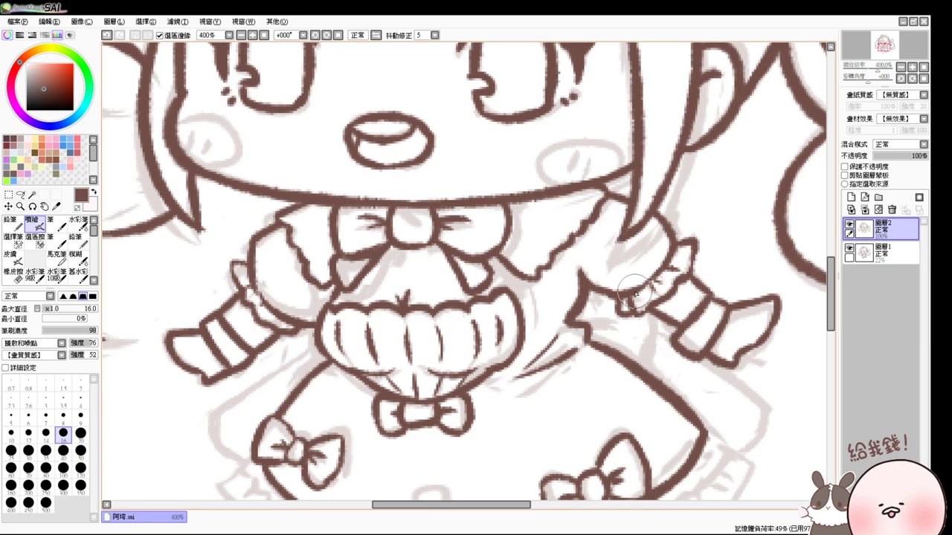
pyautogui.moveTo(646, 291); pyautogui.dragTo(673, 274)
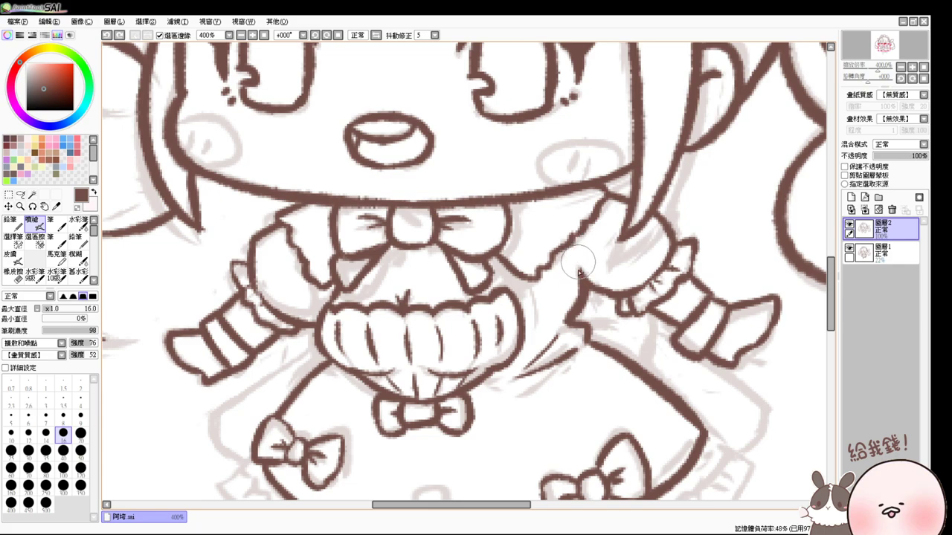
pyautogui.moveTo(580, 285); pyautogui.dragTo(591, 258)
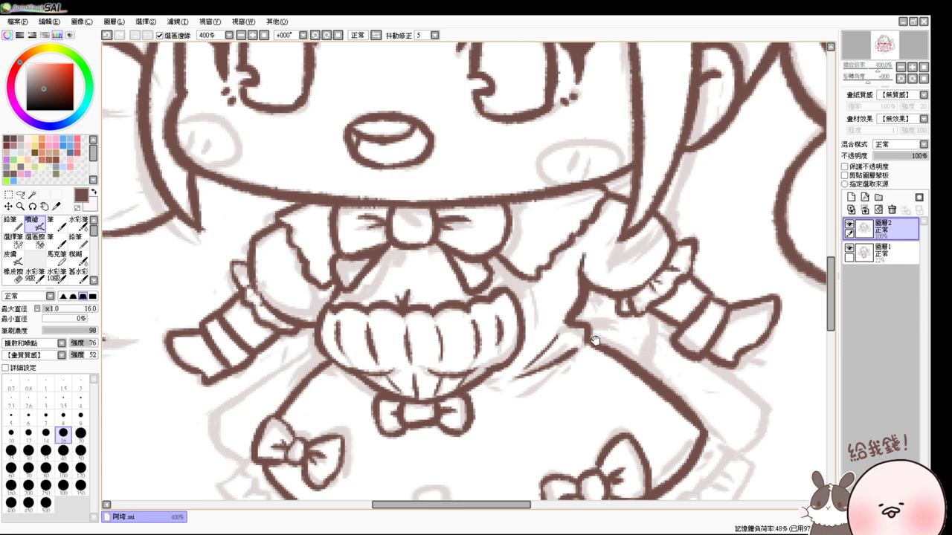
pyautogui.moveTo(595, 340); pyautogui.dragTo(598, 312)
pyautogui.press('e')
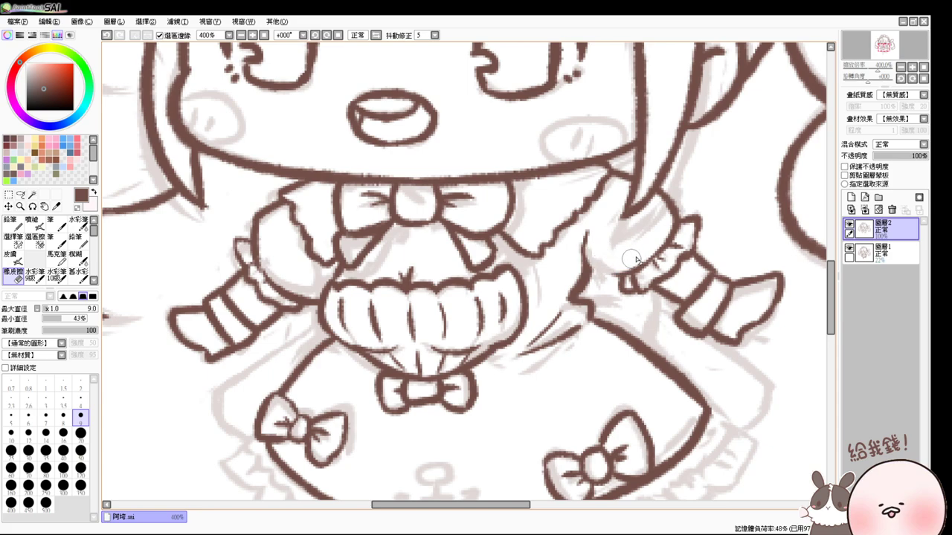
pyautogui.press('v')
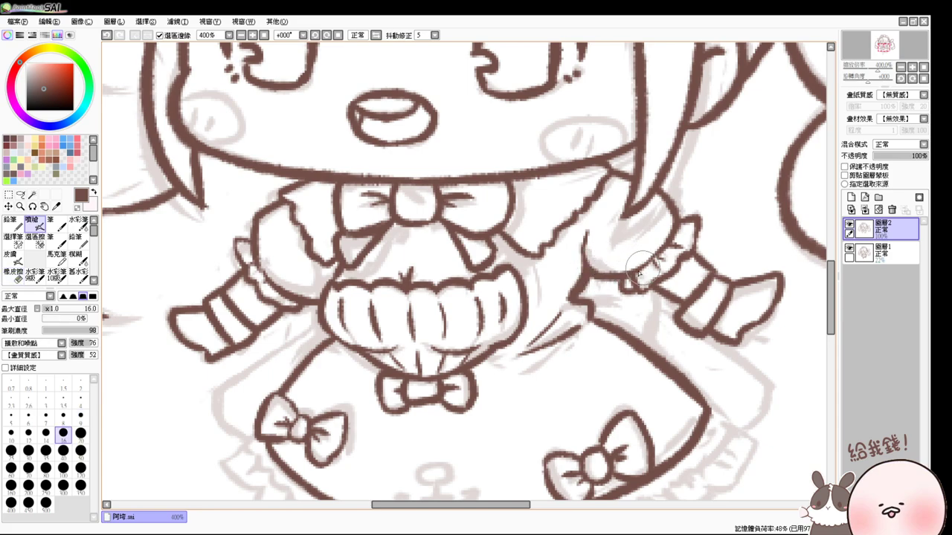
# - Ink the line beside the right sleeve down to its corner
pyautogui.moveTo(601, 247)
pyautogui.mouseDown()
pyautogui.moveTo(594, 216)
pyautogui.moveTo(587, 249)
pyautogui.mouseUp()
pyautogui.moveTo(595, 216)
pyautogui.mouseDown()
pyautogui.moveTo(587, 243)
pyautogui.moveTo(580, 238)
pyautogui.moveTo(584, 260)
pyautogui.moveTo(588, 232)
pyautogui.moveTo(579, 289)
pyautogui.mouseUp()
pyautogui.hotkey('ctrl', 'z')
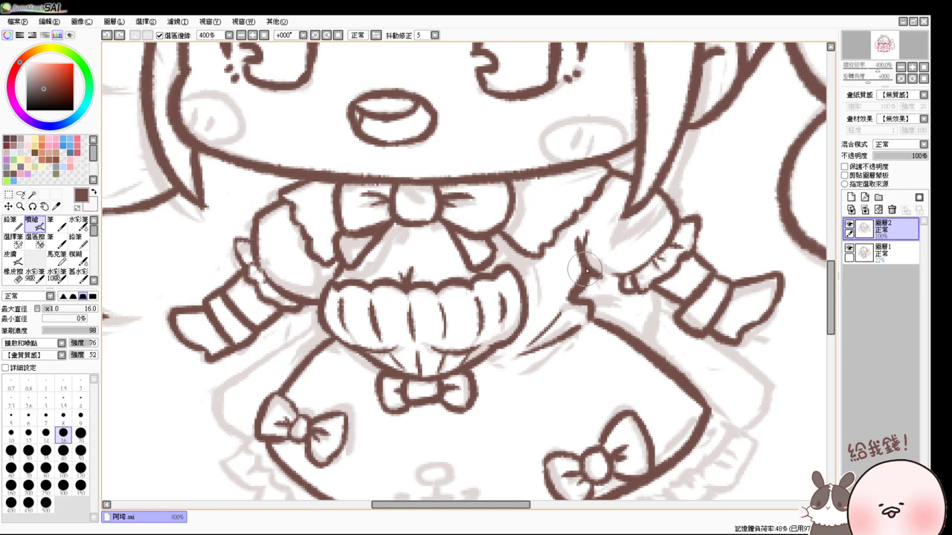
pyautogui.moveTo(595, 297); pyautogui.dragTo(599, 232)
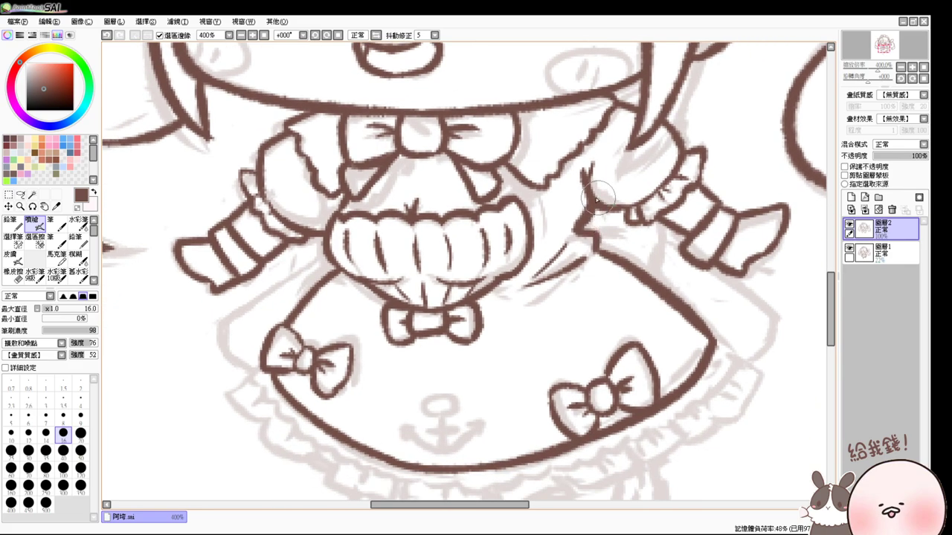
# - Outline the skirt's left edge down to the bow and its right edge near the cuff
pyautogui.moveTo(328, 258)
pyautogui.mouseDown()
pyautogui.moveTo(235, 313)
pyautogui.moveTo(235, 349)
pyautogui.moveTo(259, 363)
pyautogui.mouseUp()
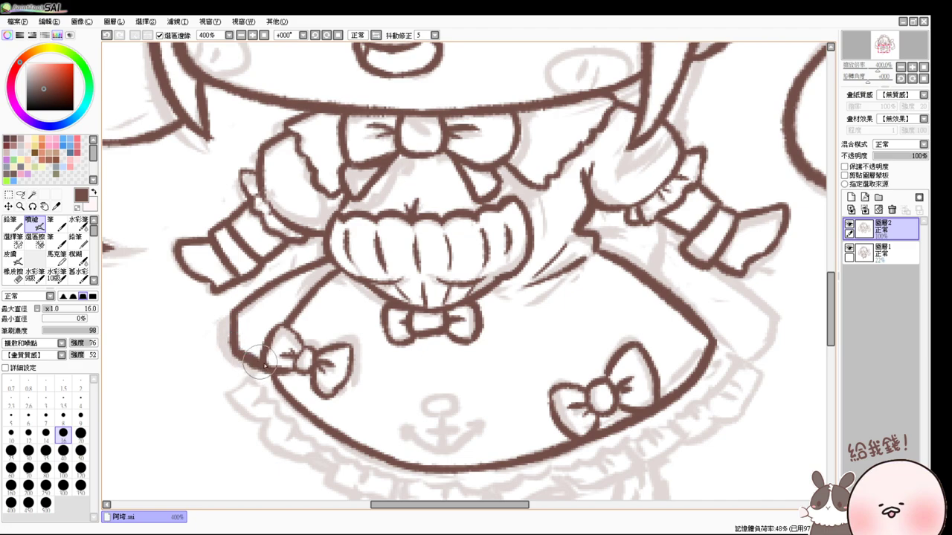
pyautogui.moveTo(731, 266); pyautogui.dragTo(590, 247)
pyautogui.moveTo(530, 195); pyautogui.dragTo(534, 257)
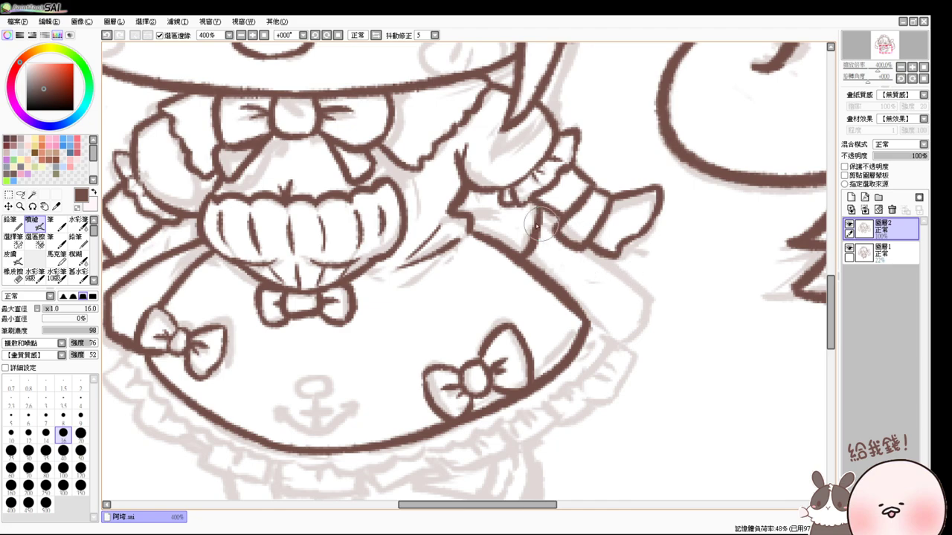
pyautogui.moveTo(539, 214)
pyautogui.mouseDown()
pyautogui.moveTo(543, 239)
pyautogui.moveTo(537, 232)
pyautogui.moveTo(603, 266)
pyautogui.mouseUp()
pyautogui.moveTo(566, 237)
pyautogui.mouseDown()
pyautogui.moveTo(633, 279)
pyautogui.moveTo(637, 303)
pyautogui.moveTo(615, 332)
pyautogui.mouseUp()
pyautogui.hotkey('ctrl', 'z')
# - Touch up the outline at the left bow and ink from the sleeve corner to the hem
pyautogui.scroll(-2, 587, 245)
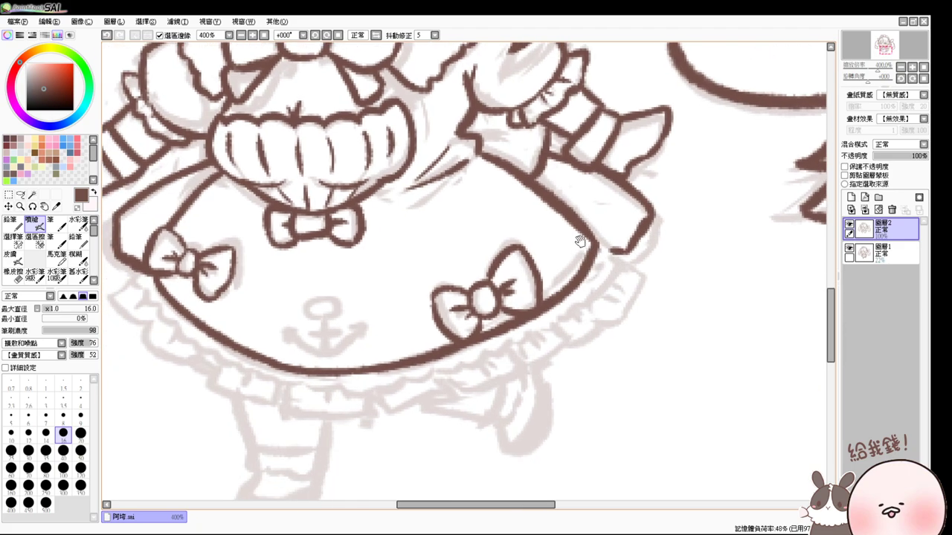
pyautogui.moveTo(603, 249); pyautogui.dragTo(675, 200)
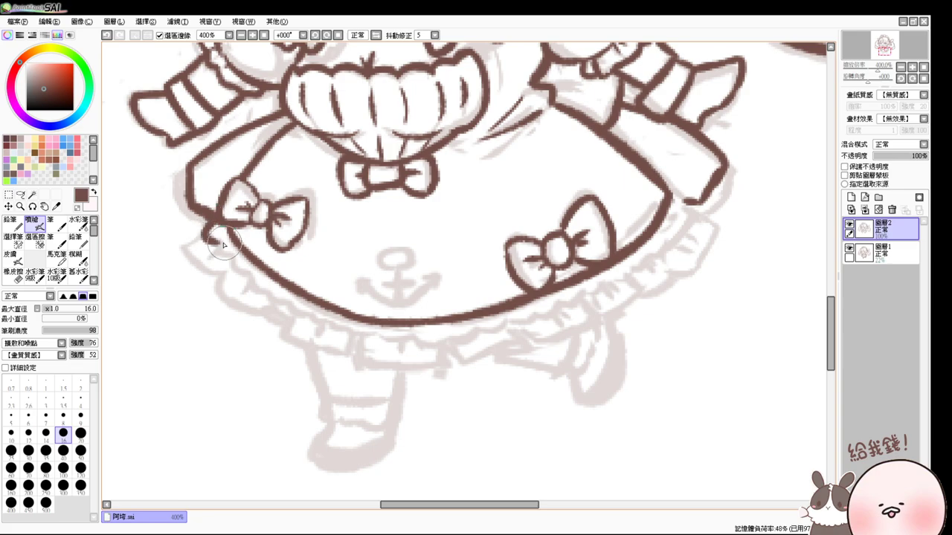
pyautogui.moveTo(212, 224)
pyautogui.mouseDown()
pyautogui.moveTo(232, 272)
pyautogui.moveTo(261, 284)
pyautogui.moveTo(249, 287)
pyautogui.moveTo(238, 274)
pyautogui.moveTo(270, 298)
pyautogui.moveTo(306, 305)
pyautogui.moveTo(301, 321)
pyautogui.moveTo(289, 307)
pyautogui.moveTo(330, 323)
pyautogui.moveTo(352, 312)
pyautogui.moveTo(320, 319)
pyautogui.moveTo(397, 334)
pyautogui.moveTo(371, 332)
pyautogui.moveTo(382, 342)
pyautogui.moveTo(519, 325)
pyautogui.moveTo(579, 296)
pyautogui.mouseUp()
pyautogui.hotkey('ctrl', 'z')
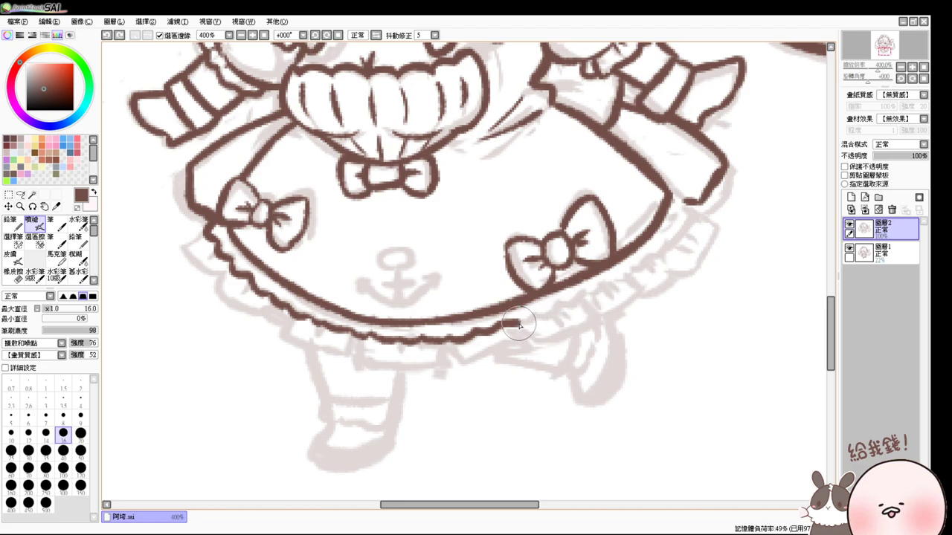
pyautogui.moveTo(513, 327); pyautogui.dragTo(622, 278)
pyautogui.moveTo(670, 236)
pyautogui.mouseDown()
pyautogui.moveTo(670, 196)
pyautogui.moveTo(681, 209)
pyautogui.moveTo(611, 299)
pyautogui.moveTo(561, 307)
pyautogui.mouseUp()
# - At brush size 5, draw the scalloped ruffle along the hem to the skirt's right end
pyautogui.press('[')
pyautogui.press('[')
pyautogui.press('[')
pyautogui.press('[')
pyautogui.press('[')
pyautogui.press('[')
pyautogui.press('[')
pyautogui.press('[')
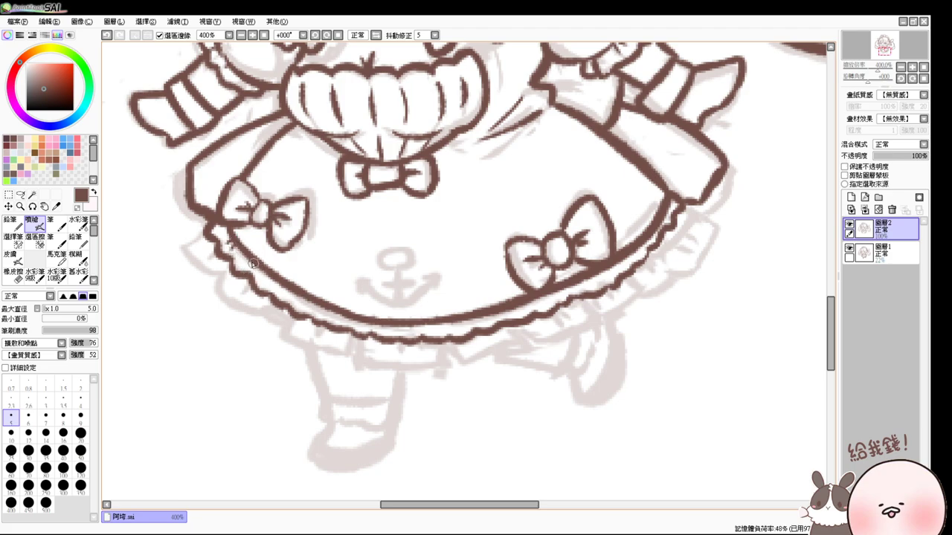
pyautogui.moveTo(252, 264); pyautogui.dragTo(268, 276)
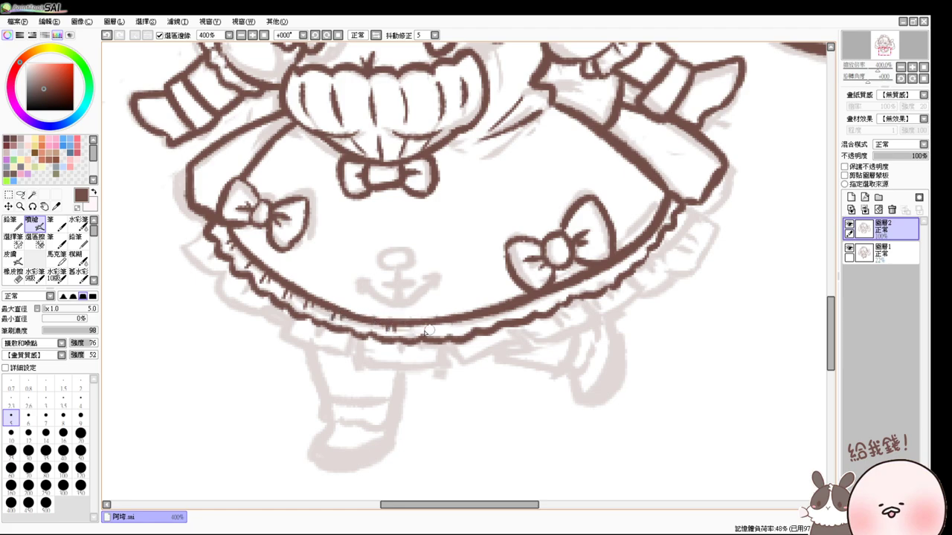
pyautogui.moveTo(425, 323); pyautogui.dragTo(418, 329)
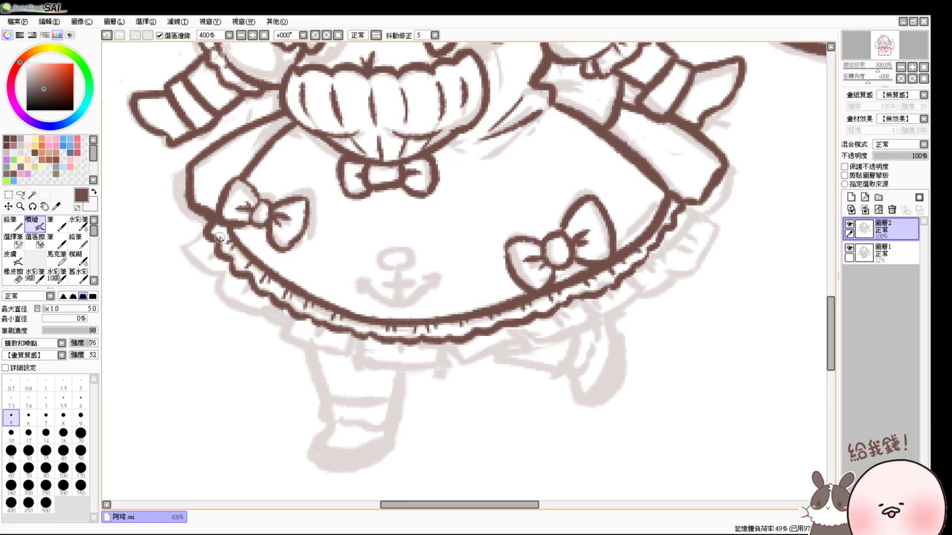
pyautogui.moveTo(201, 233)
pyautogui.mouseDown()
pyautogui.moveTo(188, 255)
pyautogui.moveTo(224, 271)
pyautogui.moveTo(234, 303)
pyautogui.moveTo(224, 313)
pyautogui.moveTo(221, 288)
pyautogui.moveTo(269, 315)
pyautogui.mouseUp()
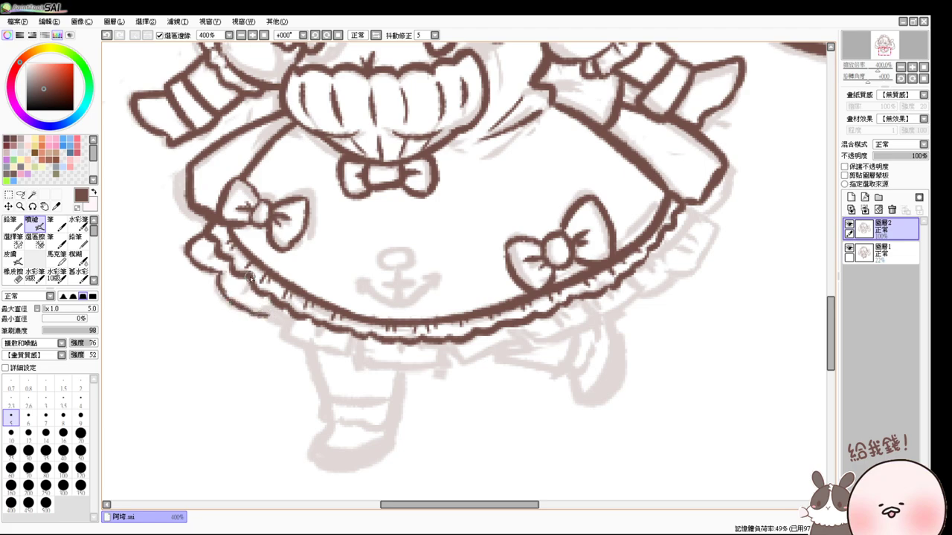
pyautogui.moveTo(250, 278); pyautogui.dragTo(251, 296)
pyautogui.moveTo(214, 243); pyautogui.dragTo(205, 253)
pyautogui.moveTo(270, 316)
pyautogui.mouseDown()
pyautogui.moveTo(282, 332)
pyautogui.moveTo(325, 353)
pyautogui.moveTo(304, 348)
pyautogui.moveTo(336, 357)
pyautogui.moveTo(350, 336)
pyautogui.moveTo(342, 356)
pyautogui.moveTo(330, 355)
pyautogui.moveTo(356, 341)
pyautogui.moveTo(323, 325)
pyautogui.moveTo(322, 335)
pyautogui.moveTo(364, 361)
pyautogui.moveTo(363, 339)
pyautogui.moveTo(351, 349)
pyautogui.moveTo(363, 360)
pyautogui.moveTo(363, 339)
pyautogui.moveTo(360, 357)
pyautogui.moveTo(395, 364)
pyautogui.moveTo(441, 350)
pyautogui.moveTo(429, 362)
pyautogui.moveTo(454, 339)
pyautogui.moveTo(442, 354)
pyautogui.moveTo(485, 357)
pyautogui.moveTo(519, 335)
pyautogui.moveTo(483, 336)
pyautogui.moveTo(543, 338)
pyautogui.moveTo(571, 329)
pyautogui.moveTo(587, 315)
pyautogui.moveTo(582, 305)
pyautogui.moveTo(584, 319)
pyautogui.moveTo(616, 299)
pyautogui.mouseUp()
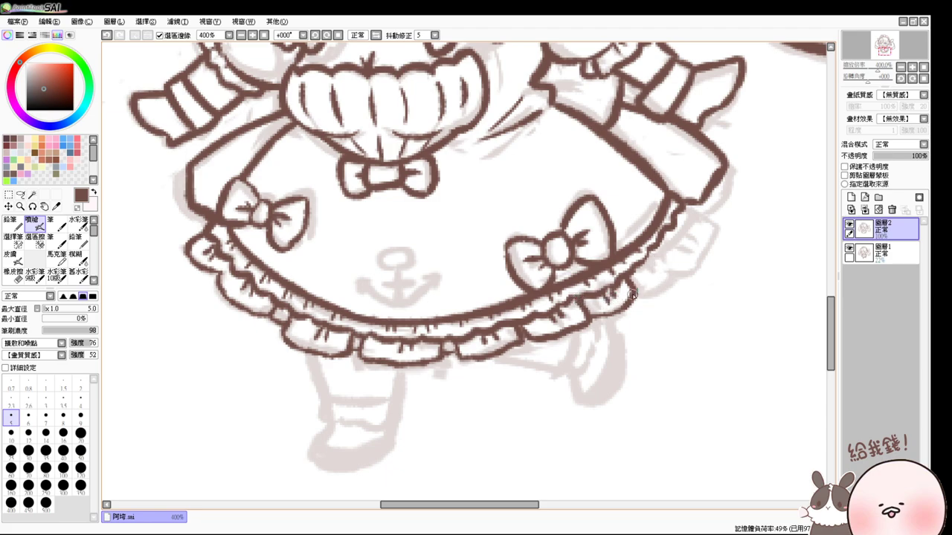
pyautogui.moveTo(633, 295)
pyautogui.mouseDown()
pyautogui.moveTo(665, 278)
pyautogui.moveTo(657, 250)
pyautogui.moveTo(669, 273)
pyautogui.moveTo(662, 255)
pyautogui.moveTo(652, 249)
pyautogui.moveTo(660, 256)
pyautogui.moveTo(666, 257)
pyautogui.mouseUp()
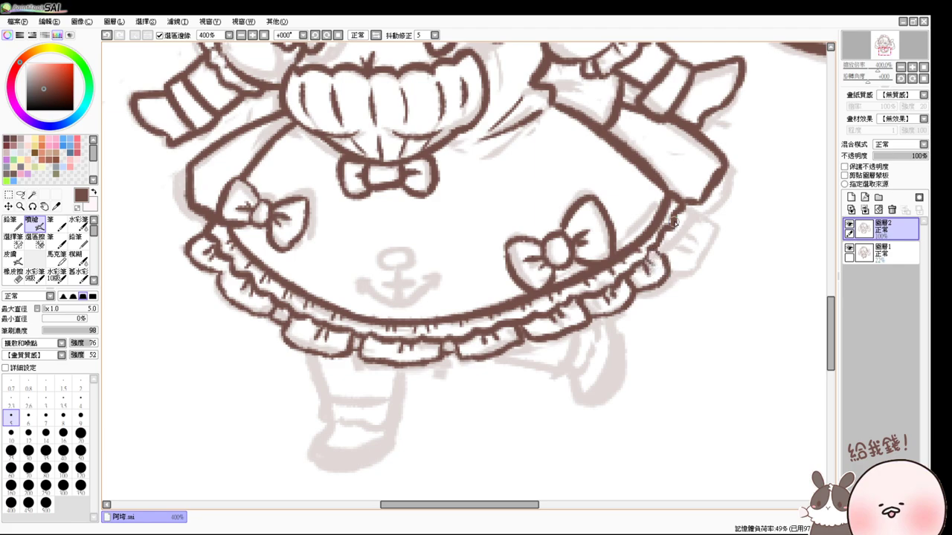
pyautogui.moveTo(674, 221)
pyautogui.mouseDown()
pyautogui.moveTo(684, 262)
pyautogui.moveTo(669, 265)
pyautogui.moveTo(675, 242)
pyautogui.mouseUp()
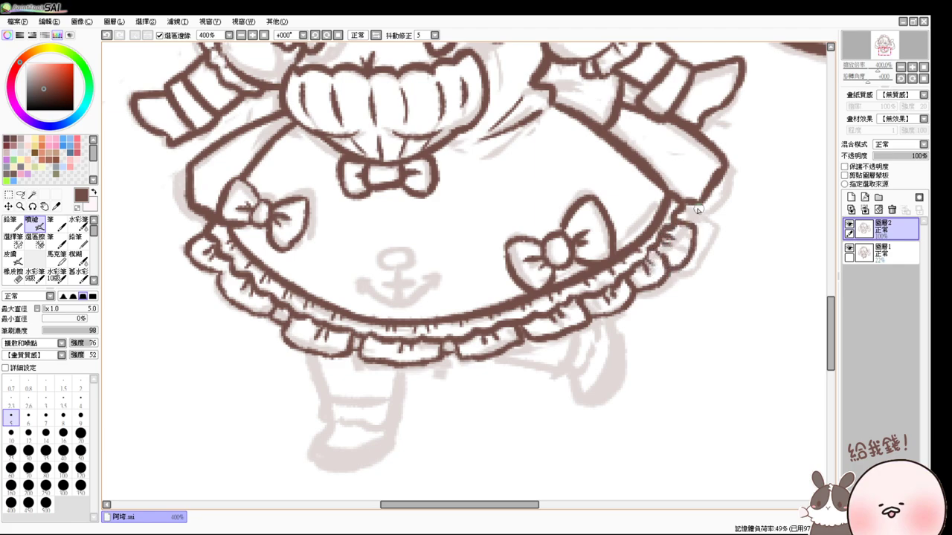
pyautogui.moveTo(702, 209); pyautogui.dragTo(685, 221)
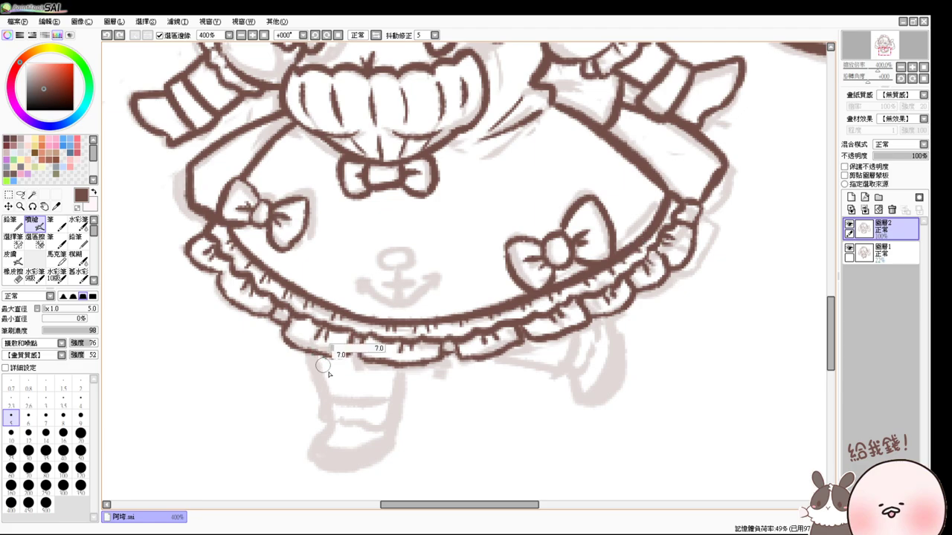
# - At brush size 10, ink the left leg and outline its shoe
pyautogui.press(']')
pyautogui.press(']')
pyautogui.press(']')
pyautogui.press(']')
pyautogui.press(']')
pyautogui.moveTo(323, 357); pyautogui.dragTo(331, 397)
pyautogui.hotkey('ctrl', 'z')
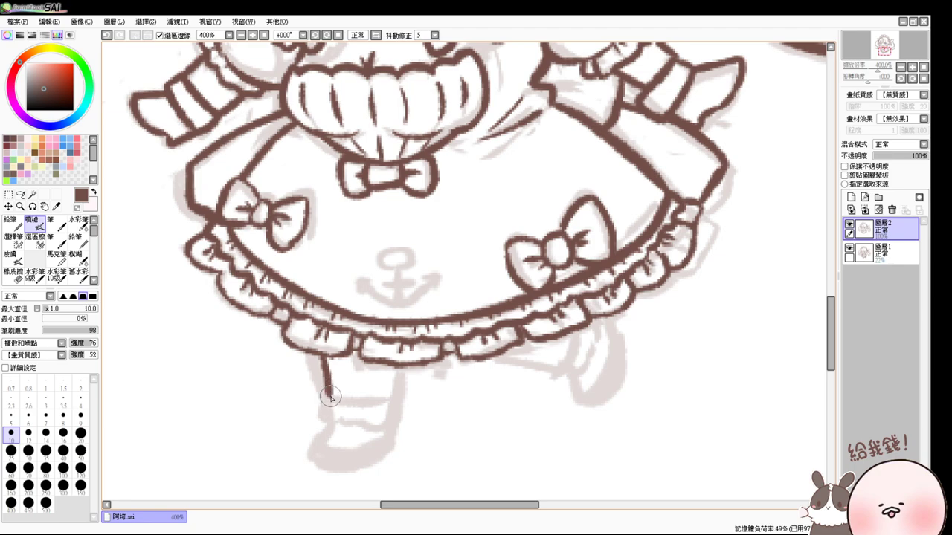
pyautogui.moveTo(322, 357); pyautogui.dragTo(329, 394)
pyautogui.hotkey('ctrl', 'z')
pyautogui.moveTo(328, 395)
pyautogui.mouseDown()
pyautogui.moveTo(406, 385)
pyautogui.moveTo(347, 399)
pyautogui.moveTo(398, 381)
pyautogui.moveTo(397, 366)
pyautogui.moveTo(395, 398)
pyautogui.mouseUp()
pyautogui.hotkey('ctrl', 'z')
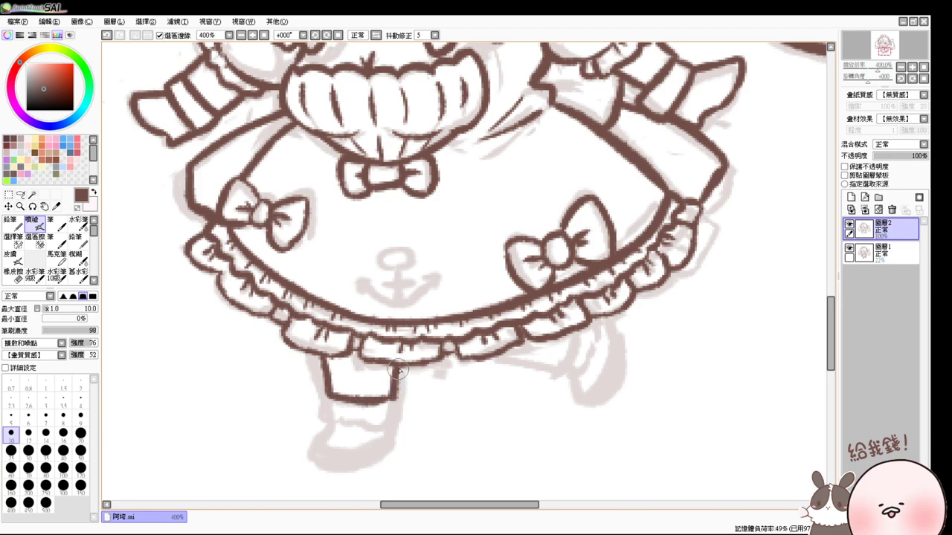
pyautogui.moveTo(322, 404)
pyautogui.mouseDown()
pyautogui.moveTo(348, 424)
pyautogui.moveTo(375, 425)
pyautogui.mouseUp()
pyautogui.moveTo(394, 394)
pyautogui.mouseDown()
pyautogui.moveTo(398, 414)
pyautogui.moveTo(379, 425)
pyautogui.mouseUp()
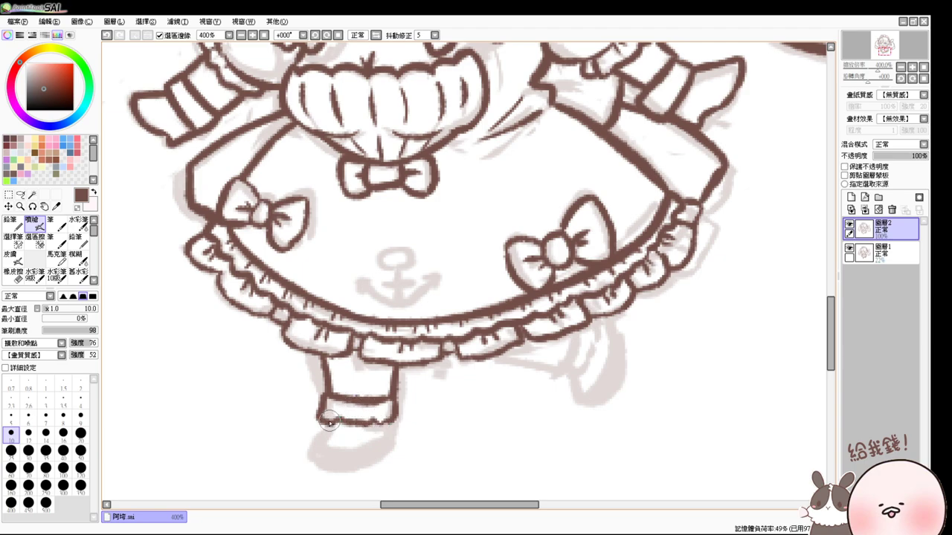
pyautogui.moveTo(326, 430); pyautogui.dragTo(394, 420)
pyautogui.hotkey('ctrl', 'z')
pyautogui.moveTo(326, 436)
pyautogui.mouseDown()
pyautogui.moveTo(377, 439)
pyautogui.moveTo(399, 418)
pyautogui.moveTo(312, 447)
pyautogui.moveTo(325, 459)
pyautogui.moveTo(326, 430)
pyautogui.moveTo(312, 449)
pyautogui.moveTo(331, 465)
pyautogui.moveTo(318, 459)
pyautogui.moveTo(371, 460)
pyautogui.moveTo(353, 469)
pyautogui.moveTo(397, 442)
pyautogui.moveTo(395, 422)
pyautogui.moveTo(374, 459)
pyautogui.mouseUp()
pyautogui.hotkey('ctrl', 'z')
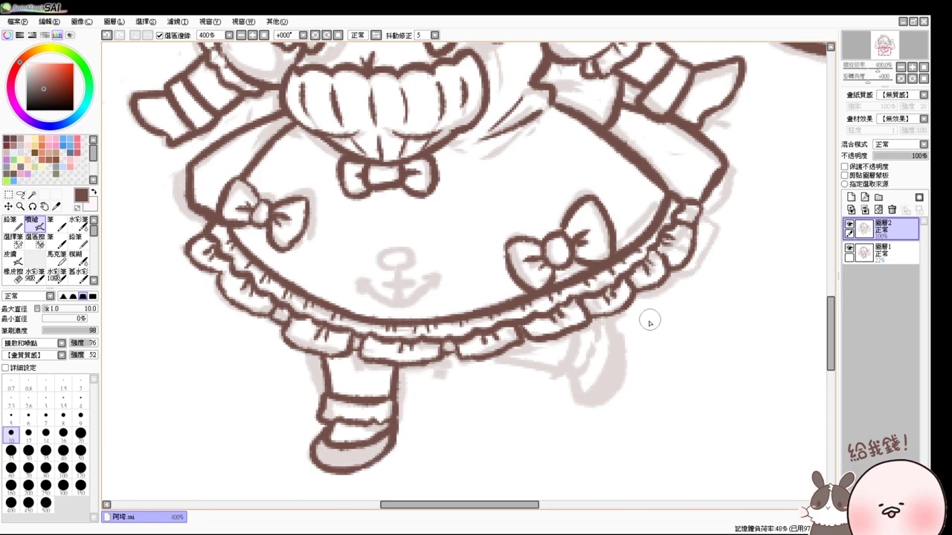
# - Thicken the sock cuff outline and ink the raised right leg and shoe
pyautogui.press('e')
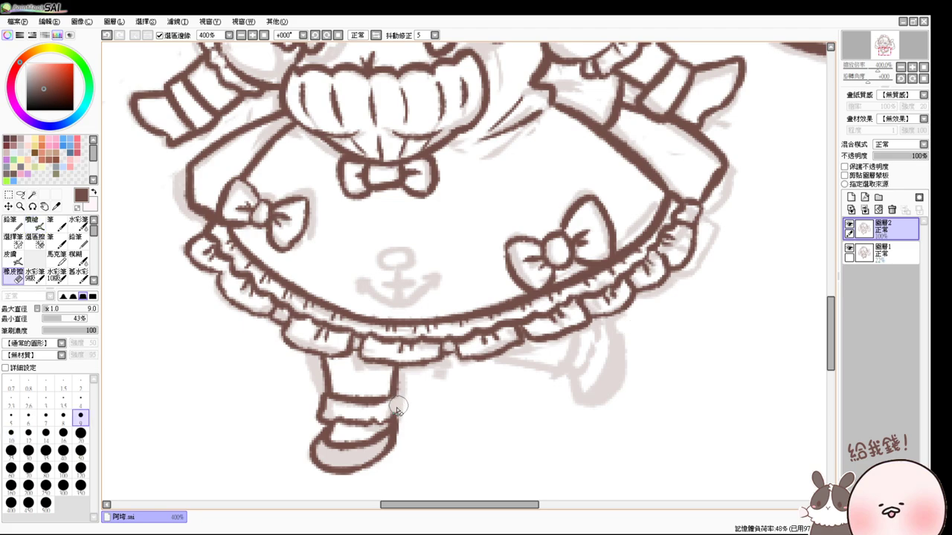
pyautogui.press('v')
pyautogui.moveTo(399, 401); pyautogui.dragTo(388, 421)
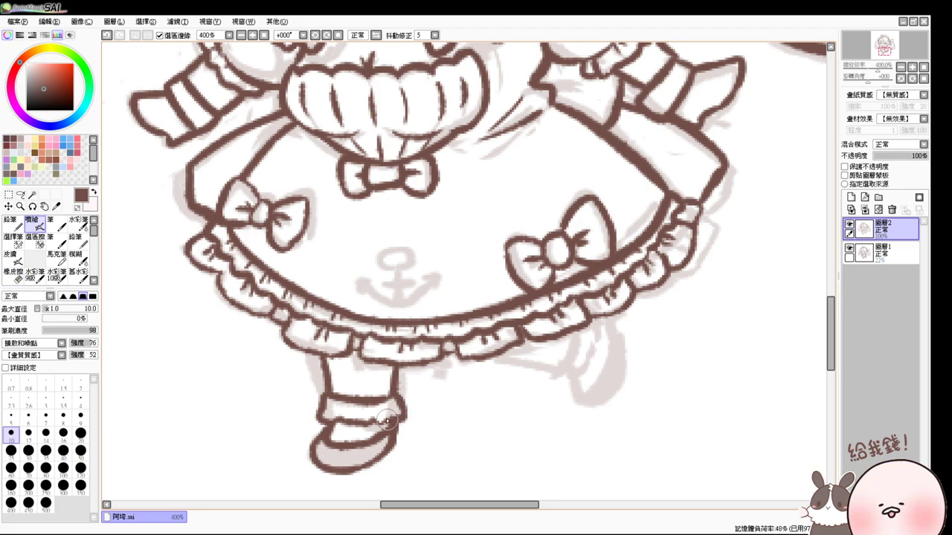
pyautogui.moveTo(513, 360)
pyautogui.mouseDown()
pyautogui.moveTo(558, 374)
pyautogui.moveTo(549, 371)
pyautogui.moveTo(562, 367)
pyautogui.moveTo(580, 326)
pyautogui.moveTo(554, 373)
pyautogui.mouseUp()
pyautogui.hotkey('ctrl', 'z')
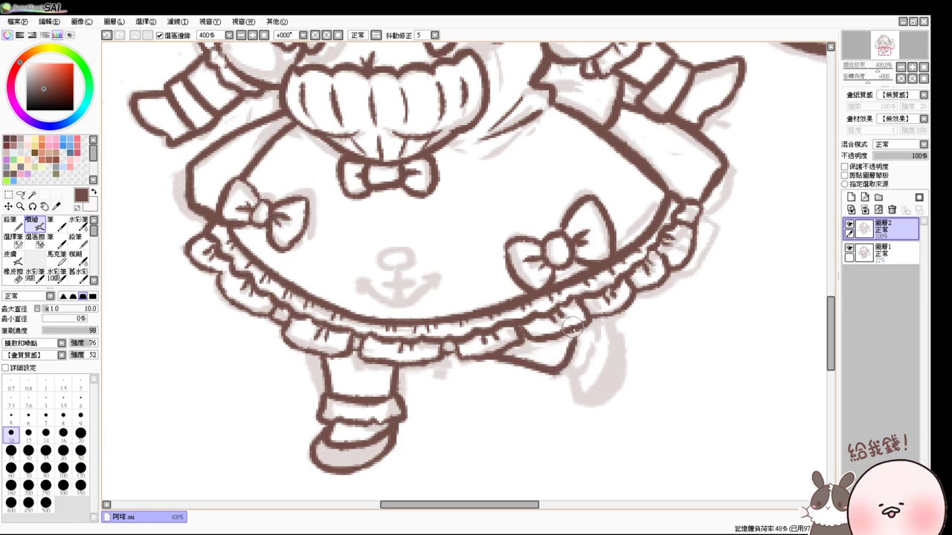
pyautogui.moveTo(576, 334)
pyautogui.mouseDown()
pyautogui.moveTo(559, 384)
pyautogui.moveTo(552, 375)
pyautogui.moveTo(560, 384)
pyautogui.moveTo(586, 361)
pyautogui.moveTo(551, 377)
pyautogui.moveTo(568, 385)
pyautogui.moveTo(593, 359)
pyautogui.moveTo(597, 319)
pyautogui.moveTo(592, 375)
pyautogui.moveTo(574, 385)
pyautogui.moveTo(578, 396)
pyautogui.moveTo(601, 366)
pyautogui.mouseUp()
pyautogui.hotkey('ctrl', 'z')
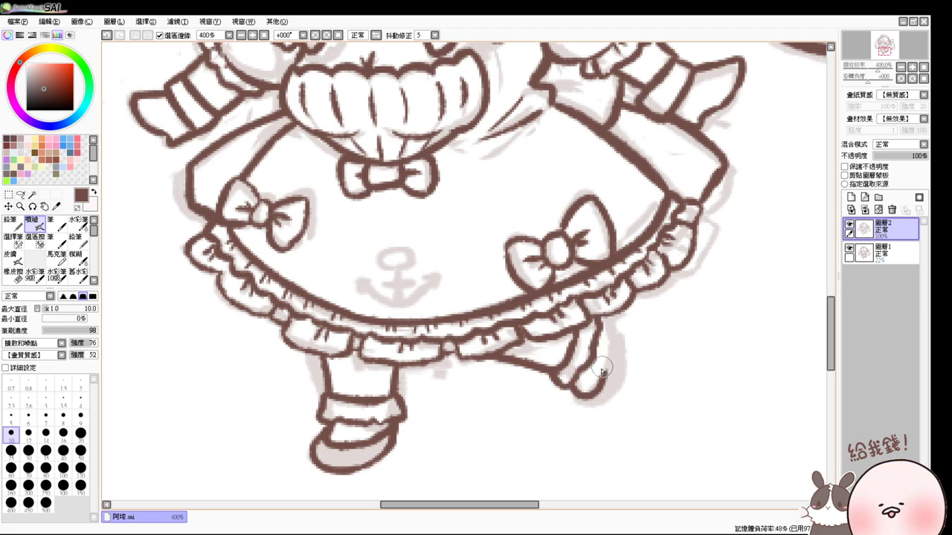
pyautogui.moveTo(599, 316)
pyautogui.mouseDown()
pyautogui.moveTo(603, 360)
pyautogui.moveTo(574, 392)
pyautogui.moveTo(571, 381)
pyautogui.moveTo(595, 400)
pyautogui.moveTo(586, 405)
pyautogui.moveTo(614, 388)
pyautogui.moveTo(611, 400)
pyautogui.moveTo(620, 357)
pyautogui.moveTo(608, 400)
pyautogui.mouseUp()
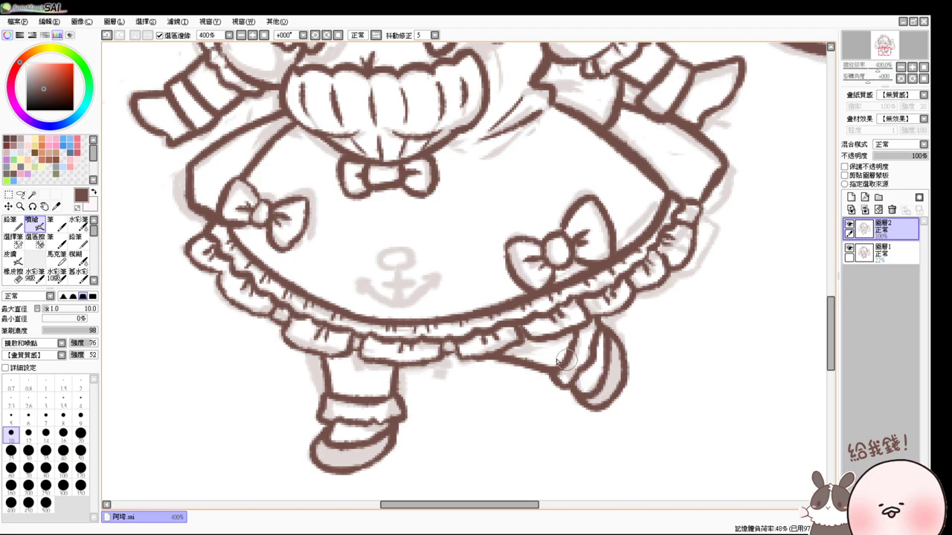
pyautogui.moveTo(390, 360)
pyautogui.mouseDown()
pyautogui.moveTo(404, 382)
pyautogui.moveTo(393, 364)
pyautogui.moveTo(398, 411)
pyautogui.mouseUp()
pyautogui.hotkey('ctrl', 'z')
# - Zoom to 200% and ink the lower hair contour line
pyautogui.click(264, 35)
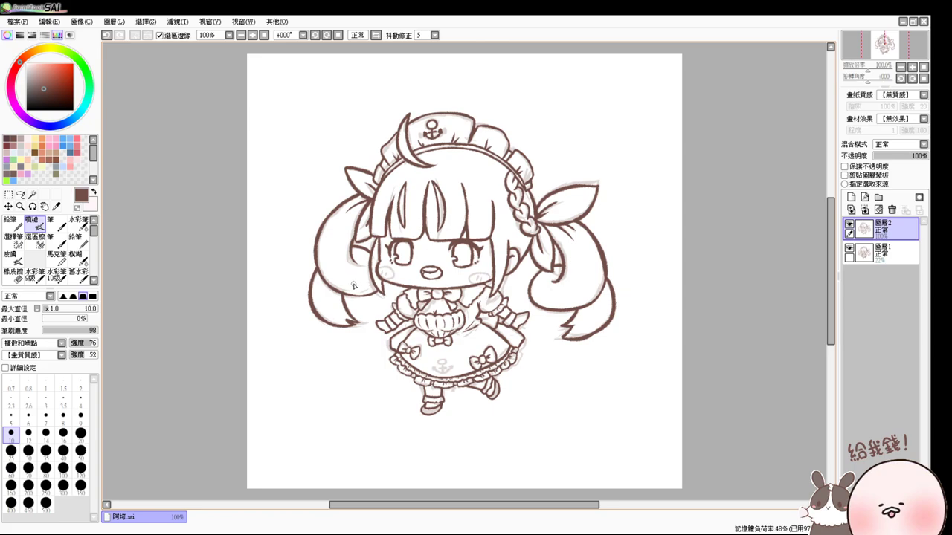
pyautogui.scroll(2, 354, 286)
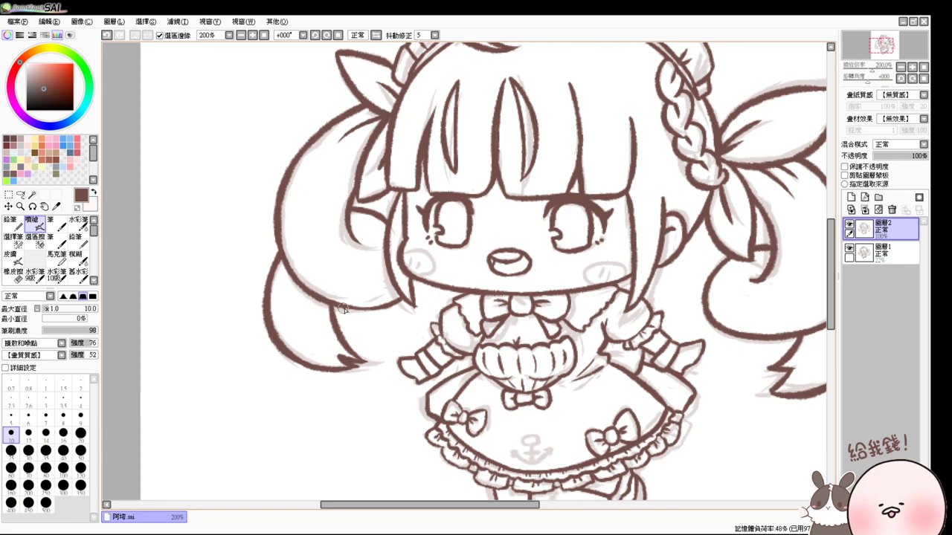
pyautogui.moveTo(343, 308); pyautogui.dragTo(390, 302)
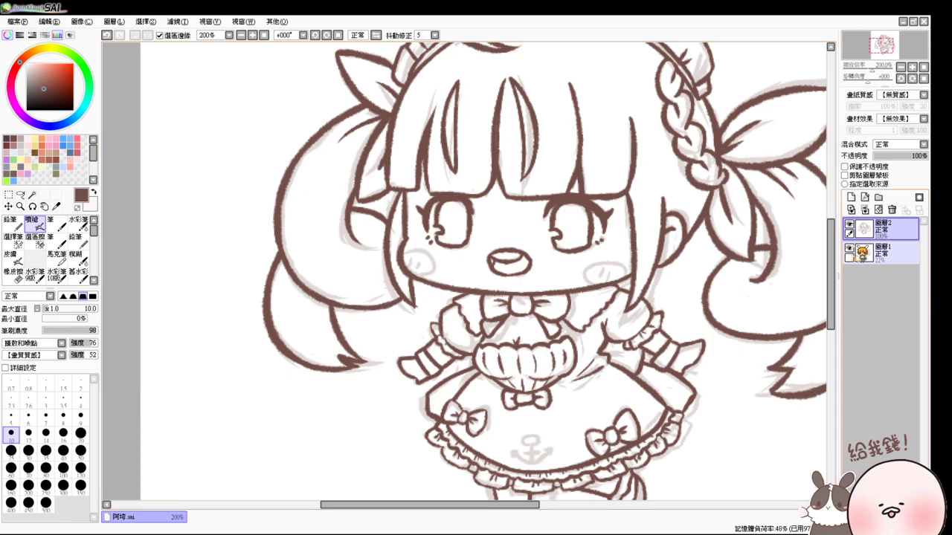
# - Hide Layer 1's sketch, then zoom out and back in to 300%
pyautogui.click(848, 247)
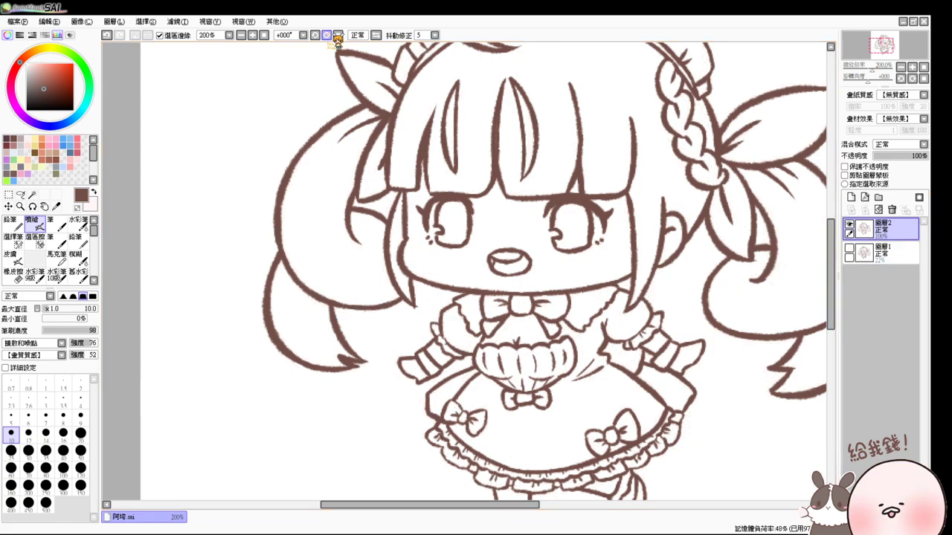
pyautogui.click(264, 35)
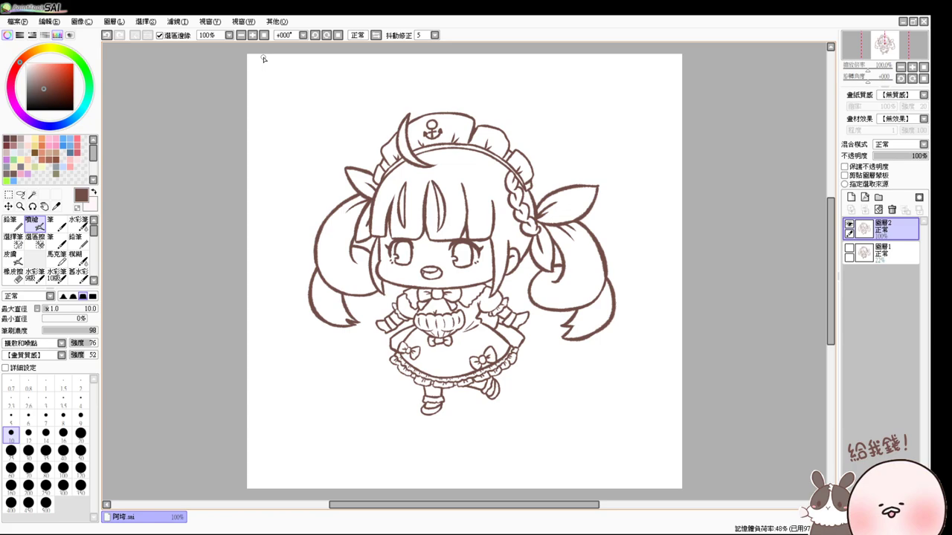
pyautogui.scroll(1, 262, 58)
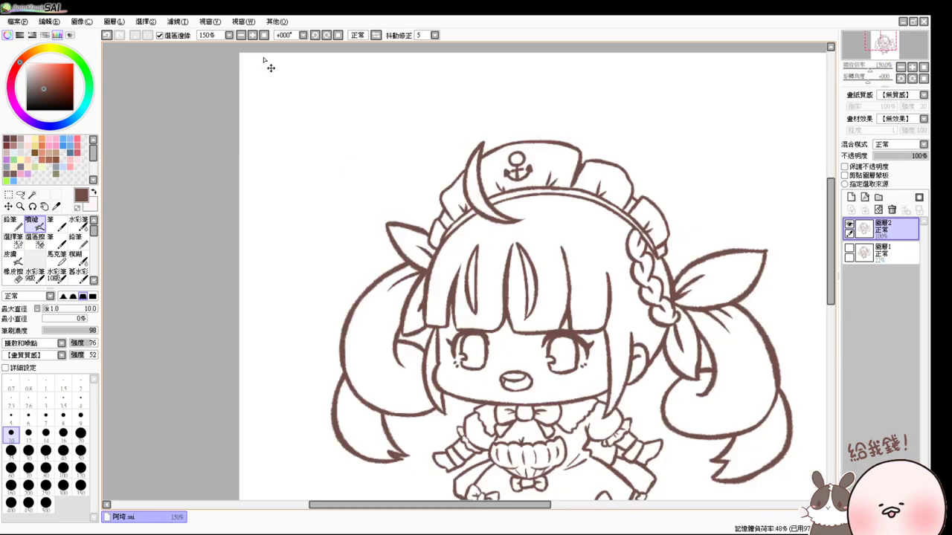
pyautogui.scroll(-1, 270, 148)
pyautogui.scroll(1, 512, 252)
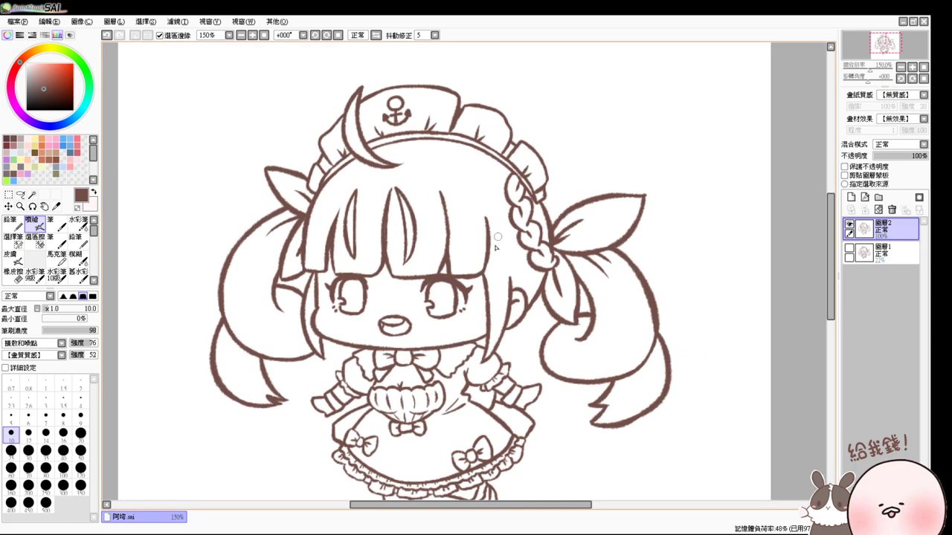
pyautogui.moveTo(461, 327); pyautogui.dragTo(466, 257)
pyautogui.scroll(2, 455, 257)
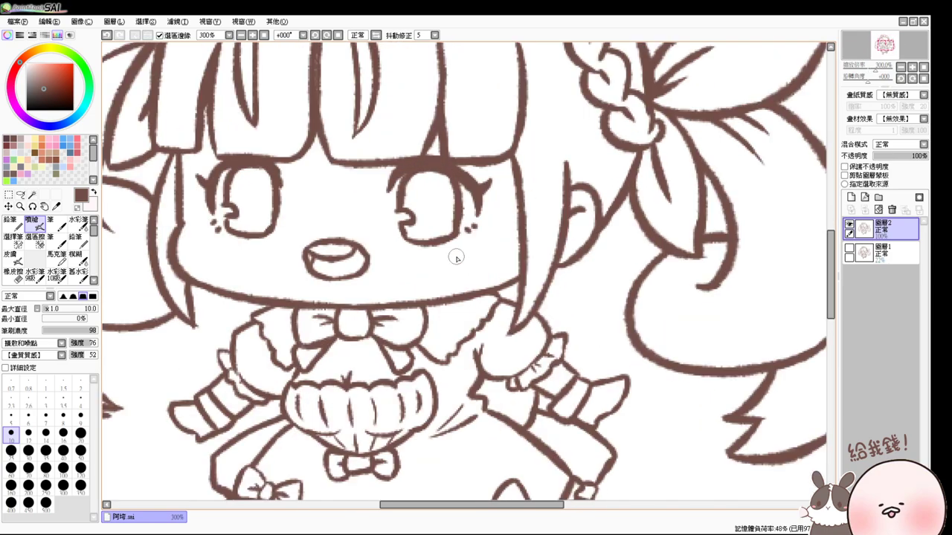
# - At brush size 8, thicken the skirt's left edge, its left frill and the left leg outline
pyautogui.moveTo(268, 322)
pyautogui.mouseDown()
pyautogui.moveTo(231, 342)
pyautogui.moveTo(232, 328)
pyautogui.moveTo(230, 354)
pyautogui.moveTo(215, 353)
pyautogui.moveTo(223, 380)
pyautogui.moveTo(224, 372)
pyautogui.moveTo(168, 406)
pyautogui.moveTo(183, 433)
pyautogui.moveTo(195, 438)
pyautogui.moveTo(316, 352)
pyautogui.moveTo(284, 324)
pyautogui.mouseUp()
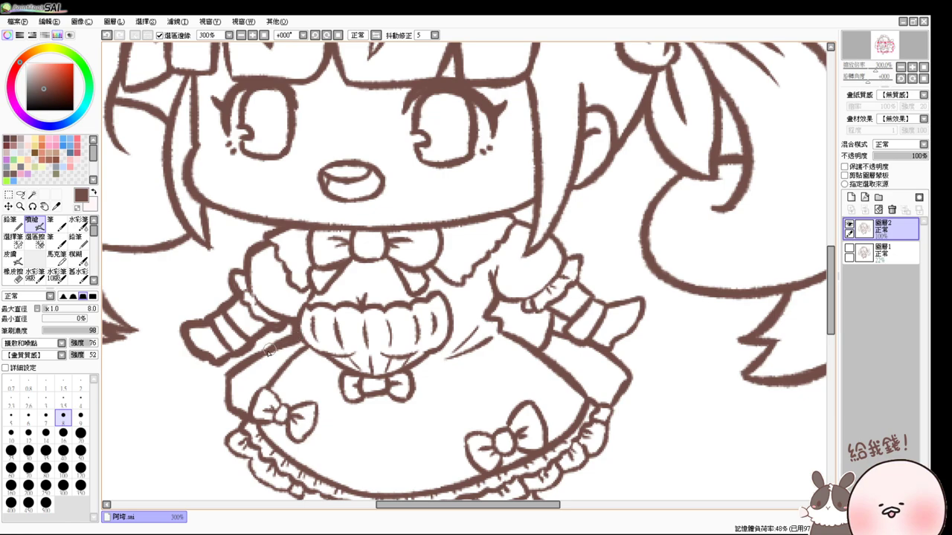
pyautogui.moveTo(228, 375); pyautogui.dragTo(301, 334)
pyautogui.moveTo(239, 419)
pyautogui.mouseDown()
pyautogui.moveTo(265, 320)
pyautogui.moveTo(243, 349)
pyautogui.moveTo(251, 362)
pyautogui.moveTo(269, 364)
pyautogui.moveTo(272, 380)
pyautogui.moveTo(348, 430)
pyautogui.mouseUp()
pyautogui.moveTo(355, 236); pyautogui.dragTo(359, 355)
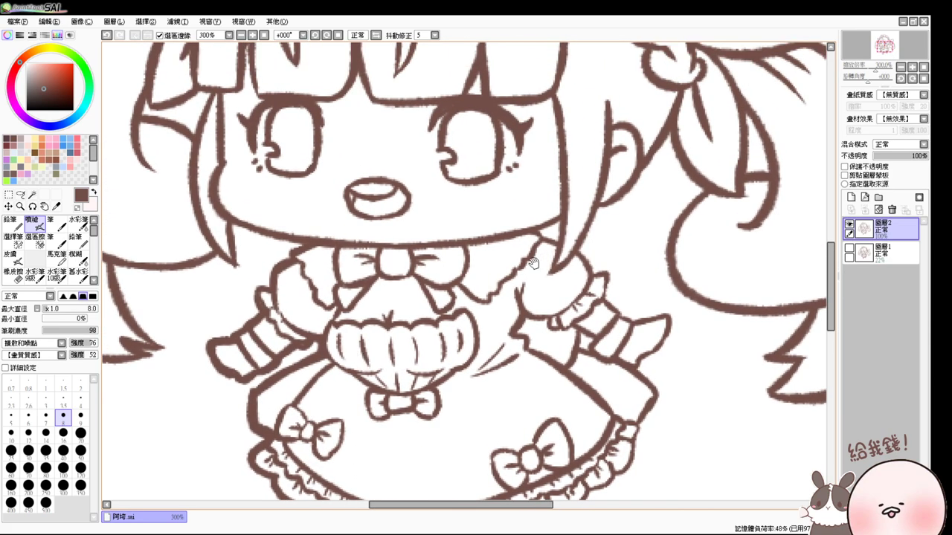
pyautogui.moveTo(492, 346)
pyautogui.mouseDown()
pyautogui.moveTo(516, 238)
pyautogui.moveTo(498, 273)
pyautogui.mouseUp()
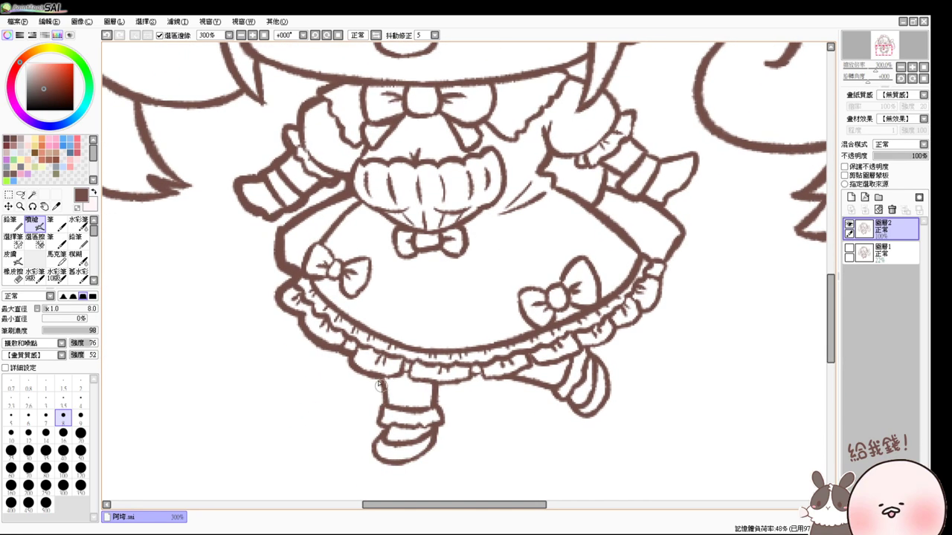
pyautogui.moveTo(378, 376)
pyautogui.mouseDown()
pyautogui.moveTo(375, 463)
pyautogui.moveTo(356, 395)
pyautogui.moveTo(376, 410)
pyautogui.moveTo(409, 399)
pyautogui.moveTo(426, 326)
pyautogui.moveTo(424, 368)
pyautogui.mouseUp()
pyautogui.hotkey('ctrl', 'z')
# - Thicken the hem ruffle, sleeve ends and right shoulder puff outlines, then zoom to 100%
pyautogui.moveTo(424, 325)
pyautogui.mouseDown()
pyautogui.moveTo(521, 324)
pyautogui.moveTo(534, 328)
pyautogui.moveTo(485, 318)
pyautogui.moveTo(535, 332)
pyautogui.moveTo(563, 357)
pyautogui.moveTo(583, 356)
pyautogui.moveTo(597, 330)
pyautogui.moveTo(569, 286)
pyautogui.moveTo(594, 313)
pyautogui.moveTo(579, 348)
pyautogui.mouseUp()
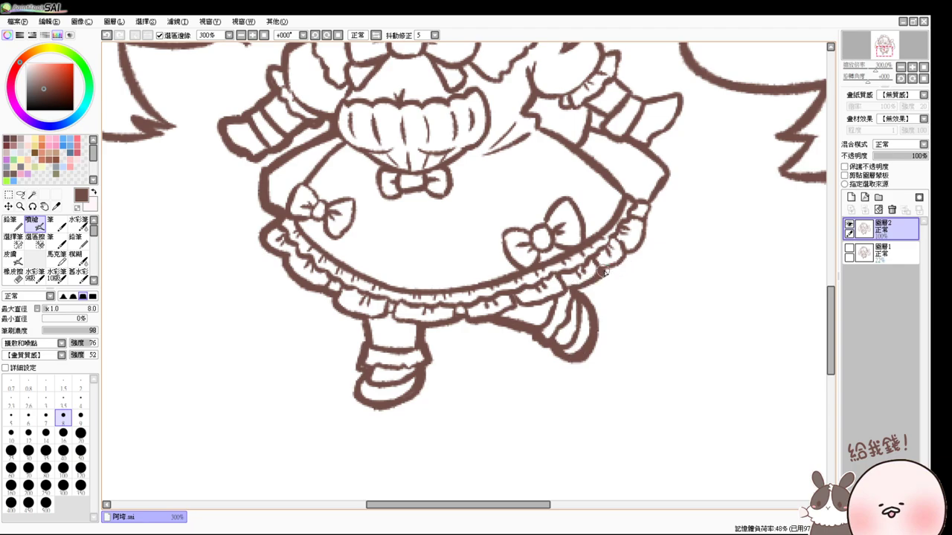
pyautogui.moveTo(667, 237); pyautogui.dragTo(603, 319)
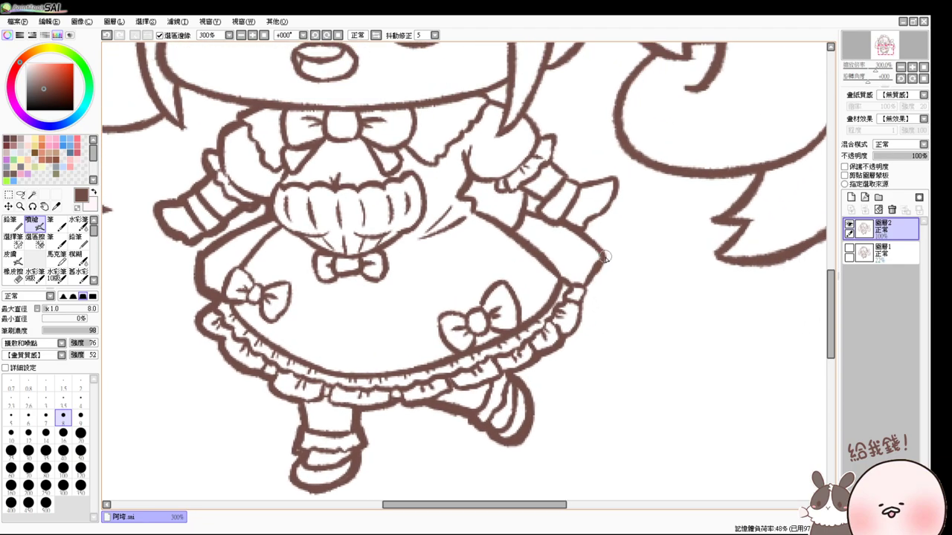
pyautogui.moveTo(604, 256)
pyautogui.mouseDown()
pyautogui.moveTo(586, 283)
pyautogui.moveTo(579, 331)
pyautogui.moveTo(562, 341)
pyautogui.moveTo(612, 295)
pyautogui.moveTo(570, 344)
pyautogui.mouseUp()
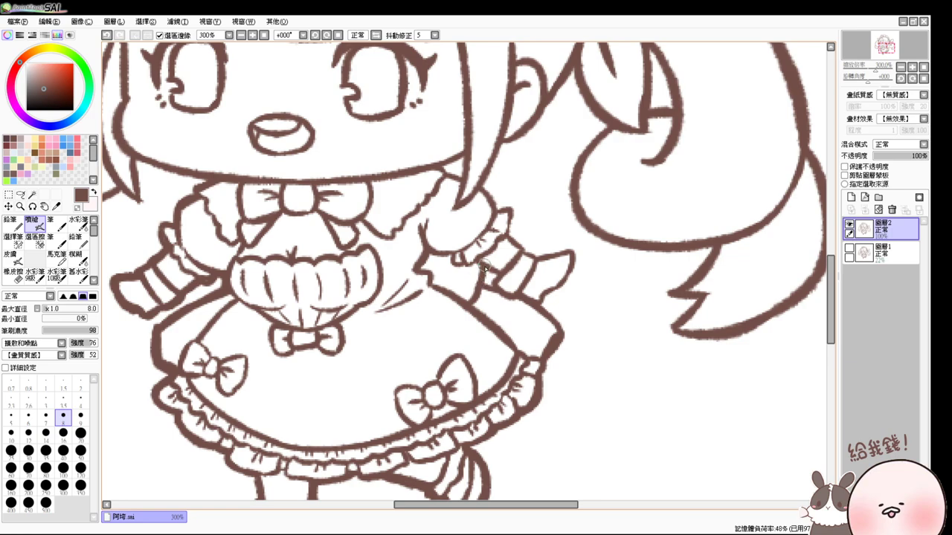
pyautogui.moveTo(485, 266); pyautogui.dragTo(491, 278)
pyautogui.hotkey('ctrl', 'z')
pyautogui.hotkey('ctrl', 'z')
pyautogui.click(558, 284)
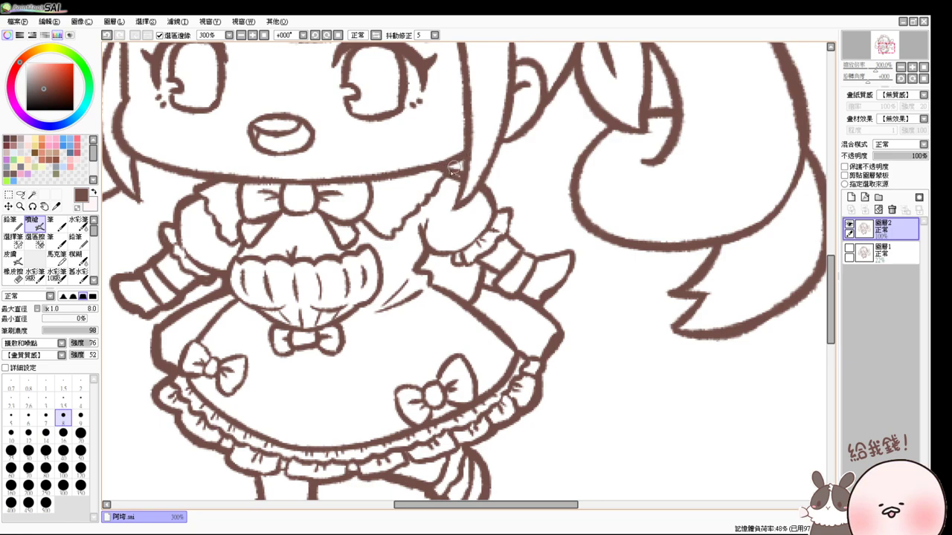
pyautogui.moveTo(565, 267); pyautogui.dragTo(573, 291)
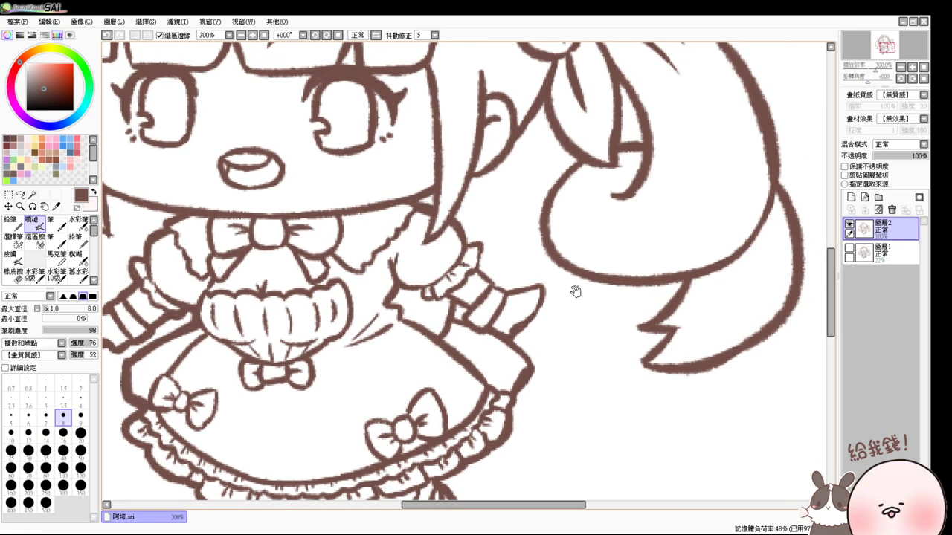
pyautogui.moveTo(468, 243)
pyautogui.mouseDown()
pyautogui.moveTo(484, 244)
pyautogui.moveTo(488, 278)
pyautogui.moveTo(534, 283)
pyautogui.moveTo(547, 298)
pyautogui.moveTo(505, 330)
pyautogui.mouseUp()
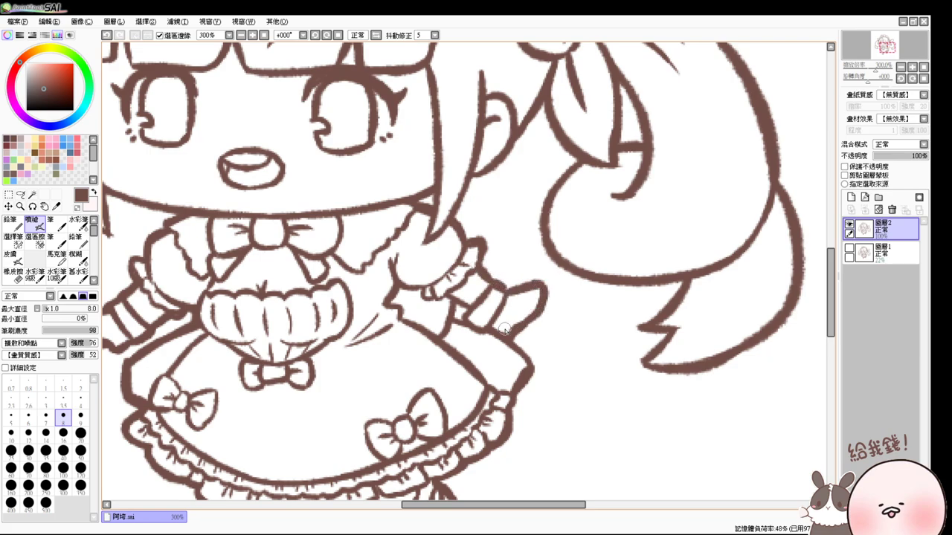
pyautogui.click(264, 35)
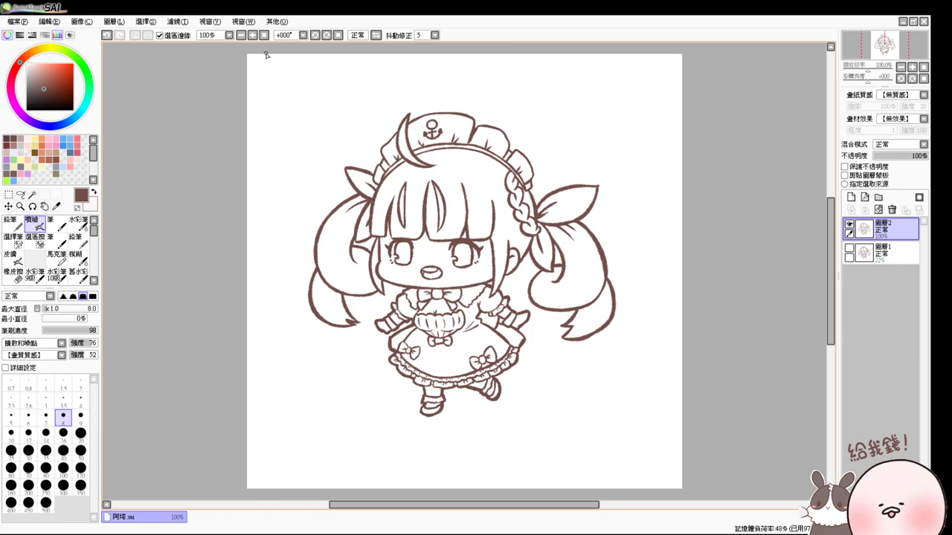
# - Put line-art layer 圖層2 into a new layer folder and add empty layer 圖層3 above it
pyautogui.scroll(1, 266, 55)
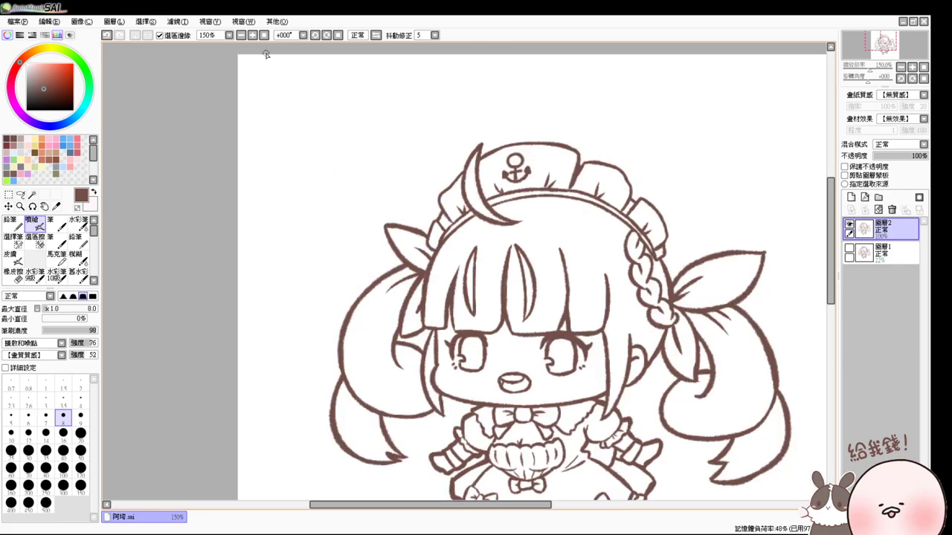
pyautogui.moveTo(266, 55); pyautogui.dragTo(449, 232)
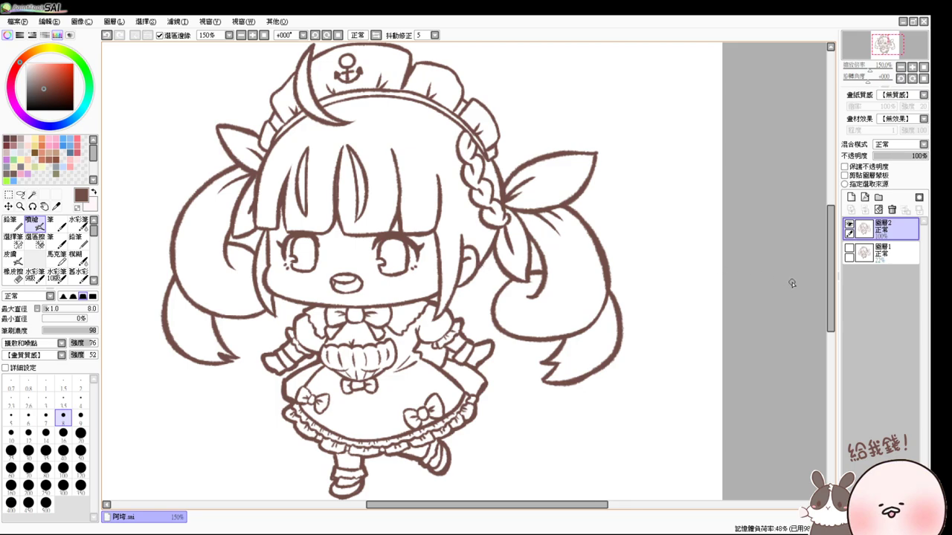
pyautogui.scroll(1, 792, 284)
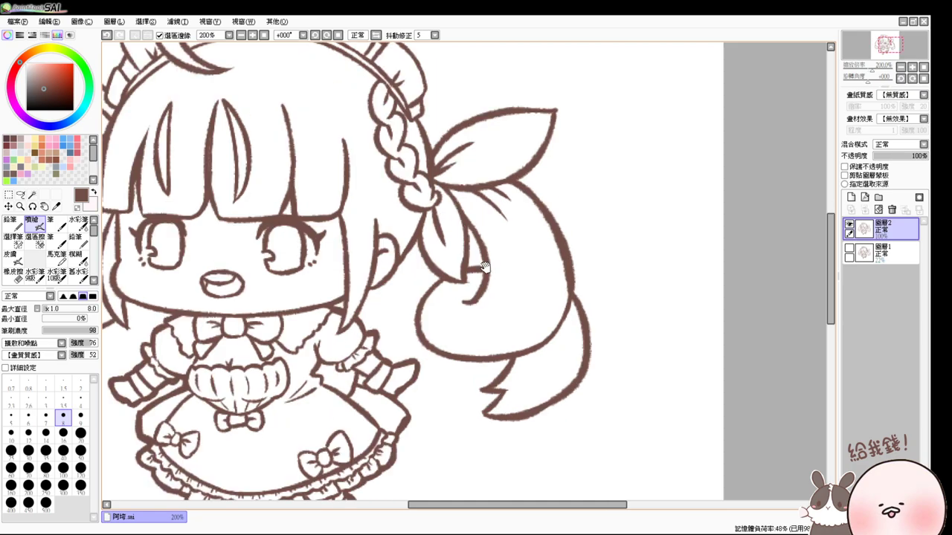
pyautogui.moveTo(481, 261); pyautogui.dragTo(654, 293)
pyautogui.click(878, 197)
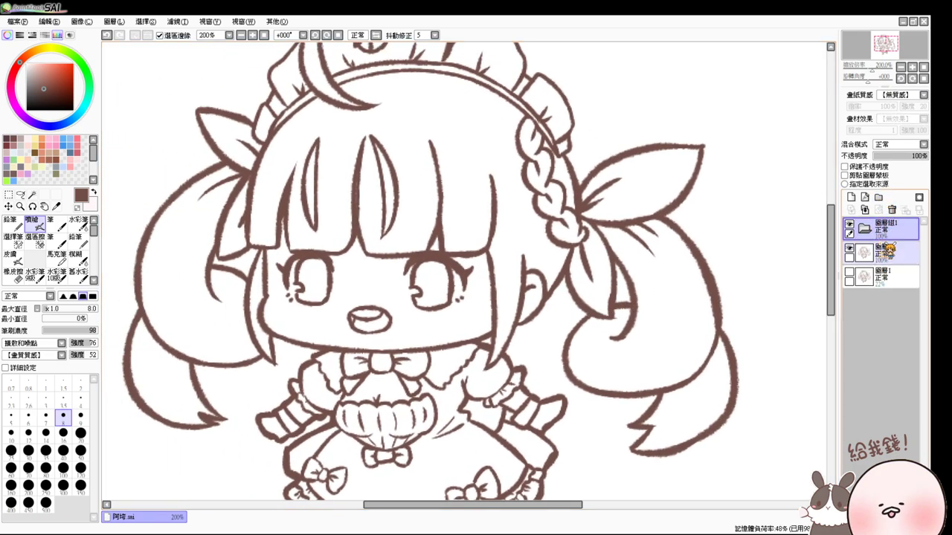
pyautogui.moveTo(878, 253); pyautogui.dragTo(870, 223)
pyautogui.click(852, 197)
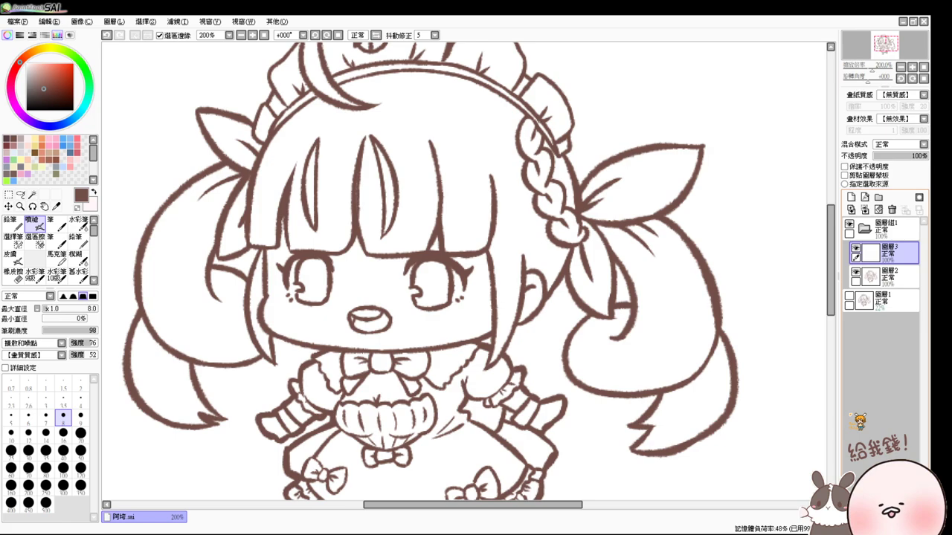
# - Magic-wand select both twin tails, the bangs, the strips beside the face and the braid
pyautogui.moveTo(260, 242); pyautogui.dragTo(302, 311)
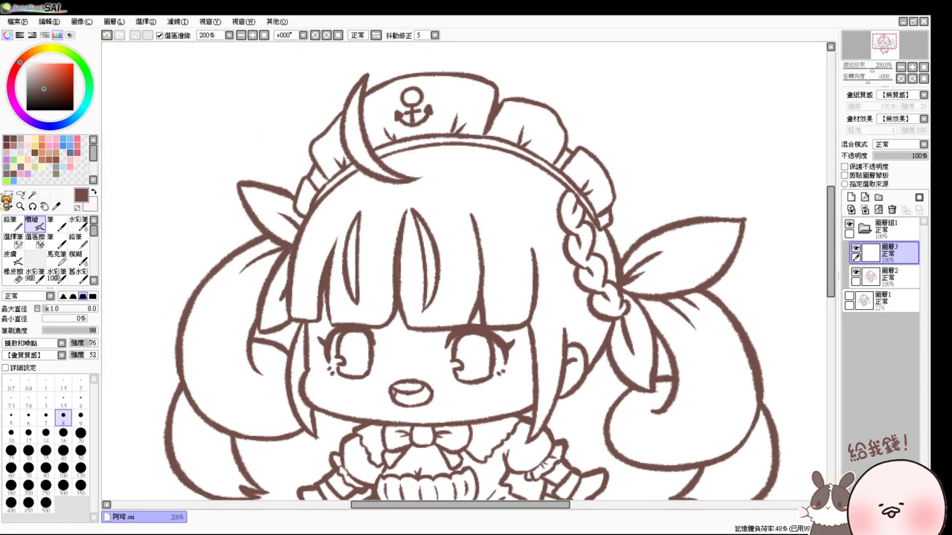
pyautogui.click(32, 195)
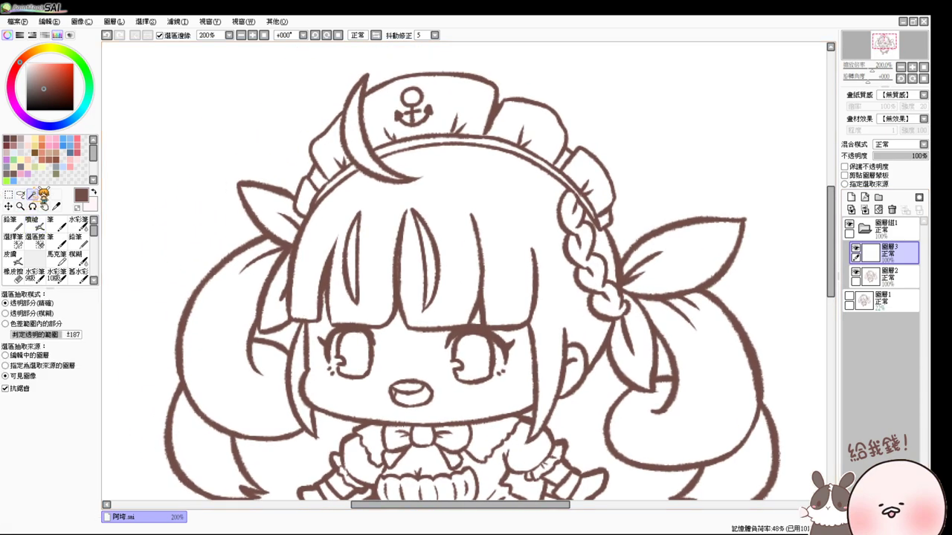
pyautogui.click(219, 311)
pyautogui.click(333, 239)
pyautogui.moveTo(291, 325); pyautogui.dragTo(305, 254)
pyautogui.click(235, 359)
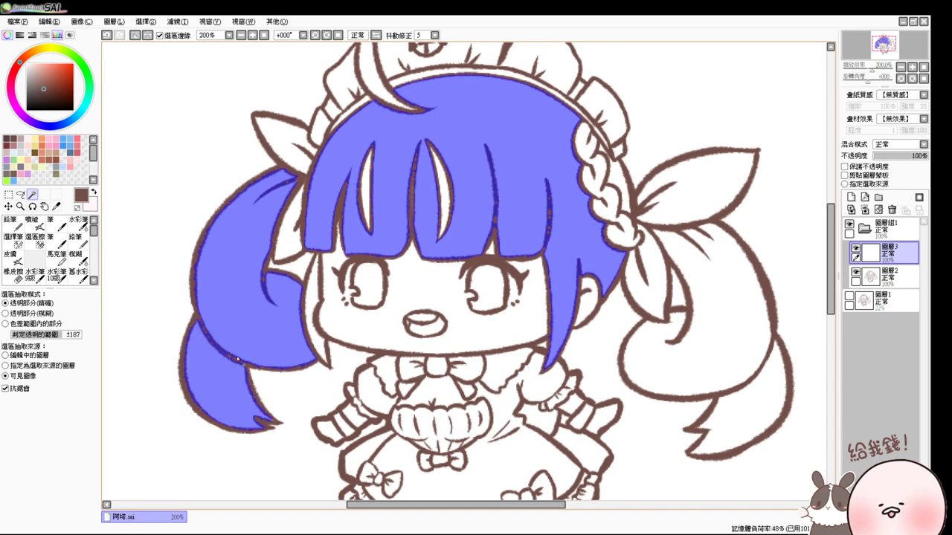
pyautogui.click(311, 298)
pyautogui.click(656, 270)
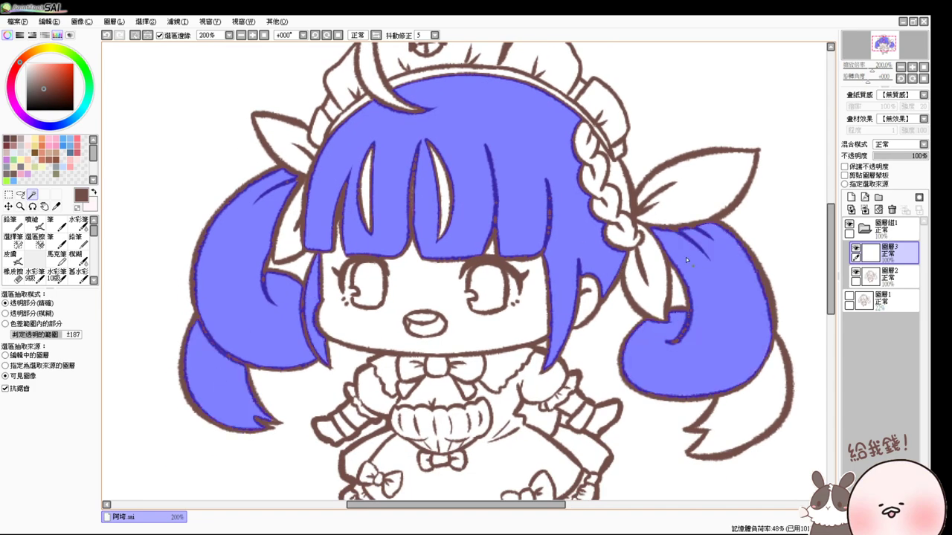
pyautogui.moveTo(615, 186); pyautogui.dragTo(618, 225)
pyautogui.click(618, 225)
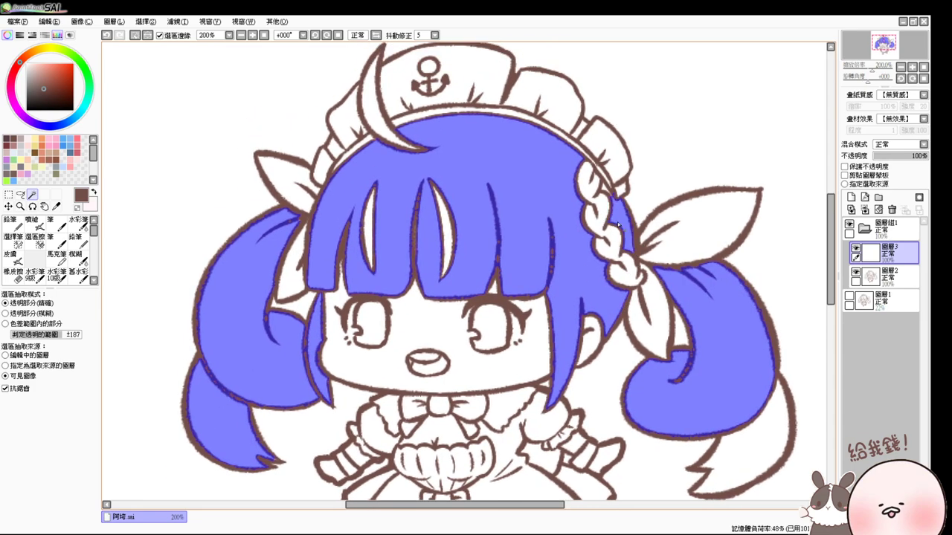
pyautogui.click(591, 194)
pyautogui.click(771, 449)
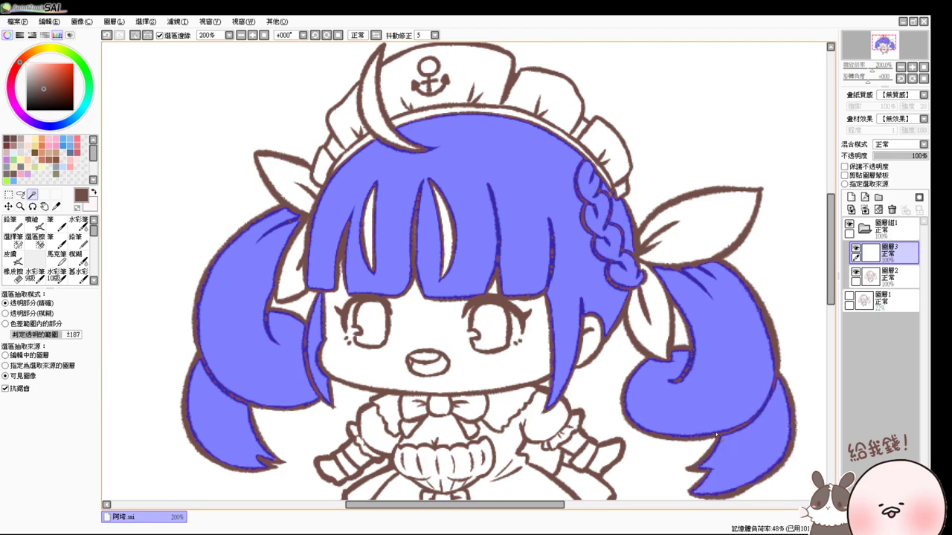
# - Choose a light pink and move 圖層3 beneath line-art layer 圖層2
pyautogui.click(14, 238)
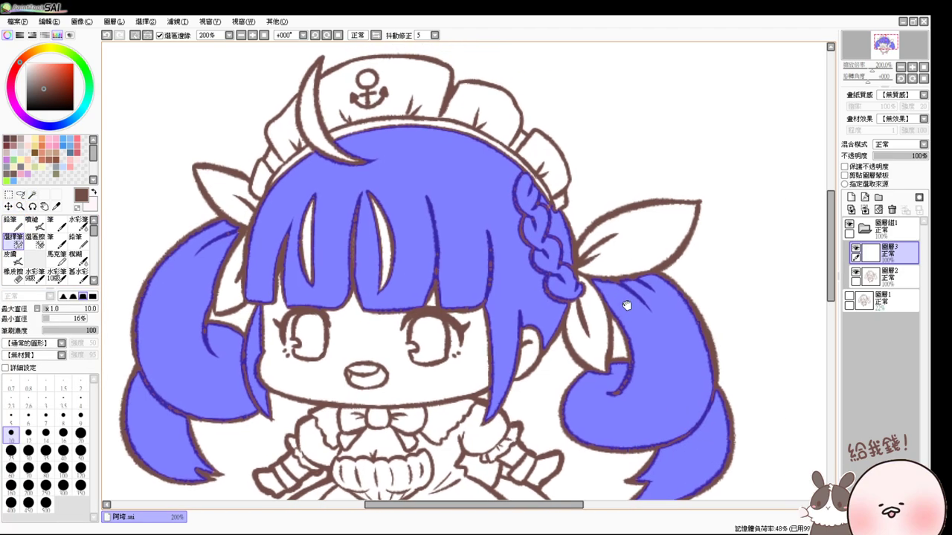
pyautogui.moveTo(633, 300); pyautogui.dragTo(593, 305)
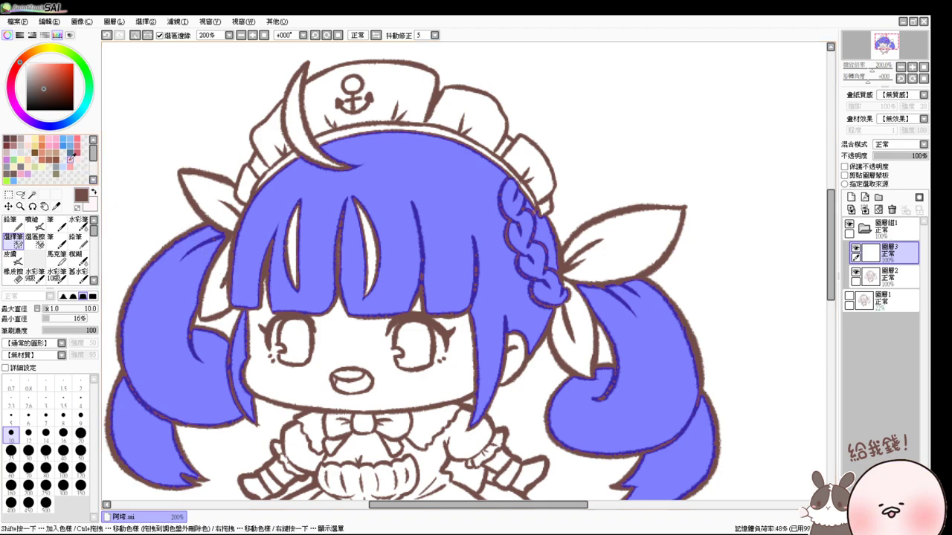
pyautogui.click(13, 84)
pyautogui.moveTo(46, 68); pyautogui.dragTo(40, 52)
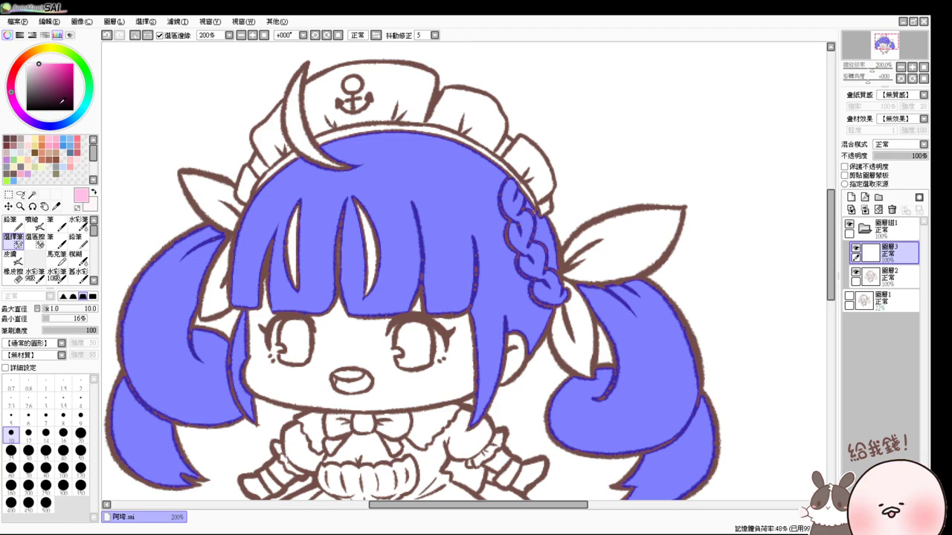
pyautogui.moveTo(885, 253); pyautogui.dragTo(908, 285)
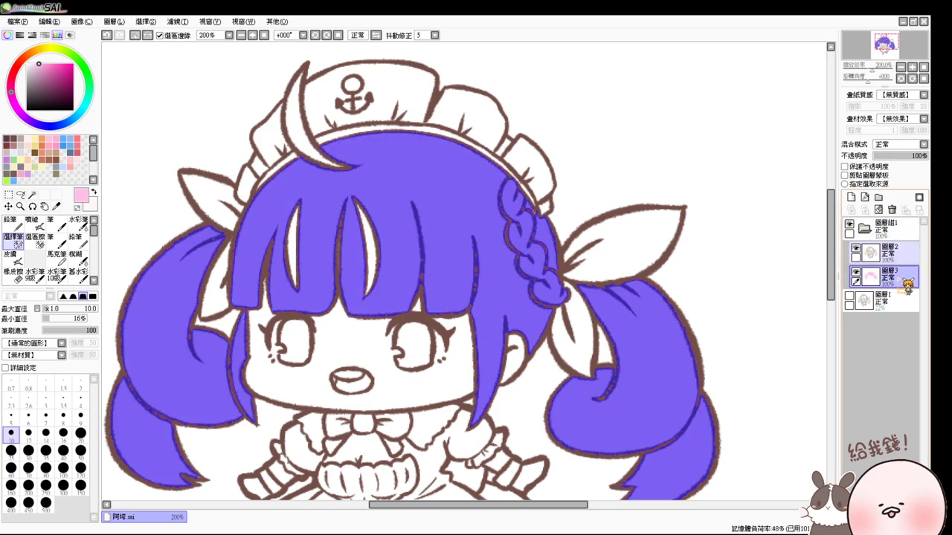
# - Fill the hair selection with pink, then pick a slightly darker pink for the Airbrush
pyautogui.click(32, 222)
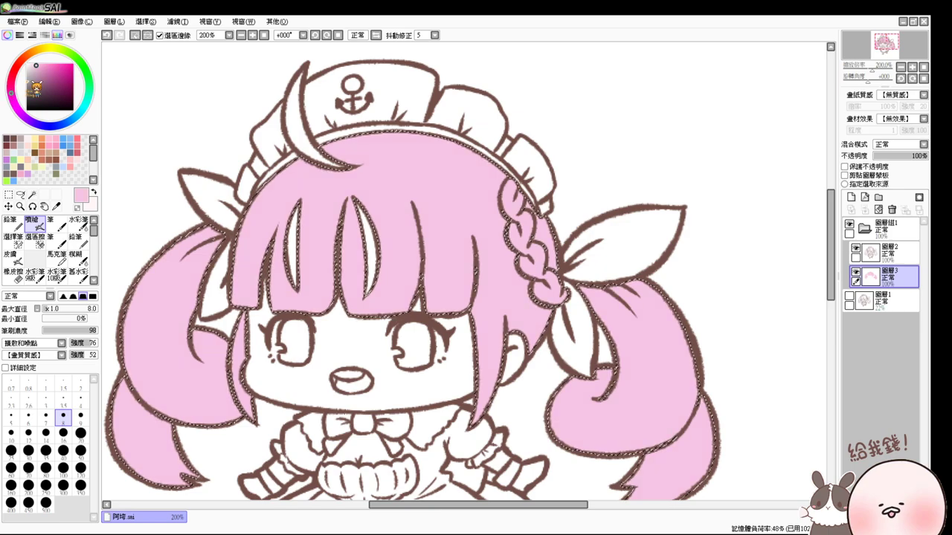
pyautogui.click(40, 64)
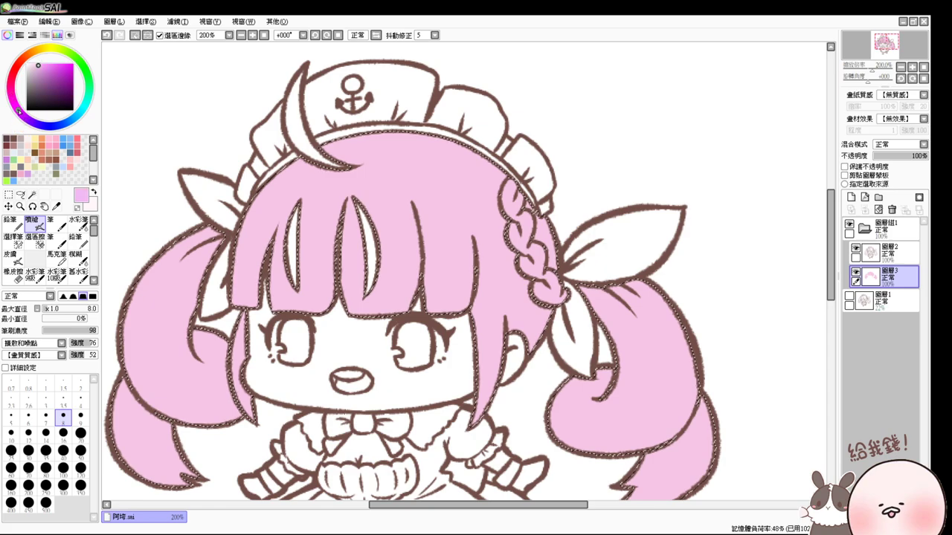
# - At Airbrush size 20, shade the right bangs, the patch beside the braid and the face strand
pyautogui.moveTo(484, 232); pyautogui.dragTo(503, 253)
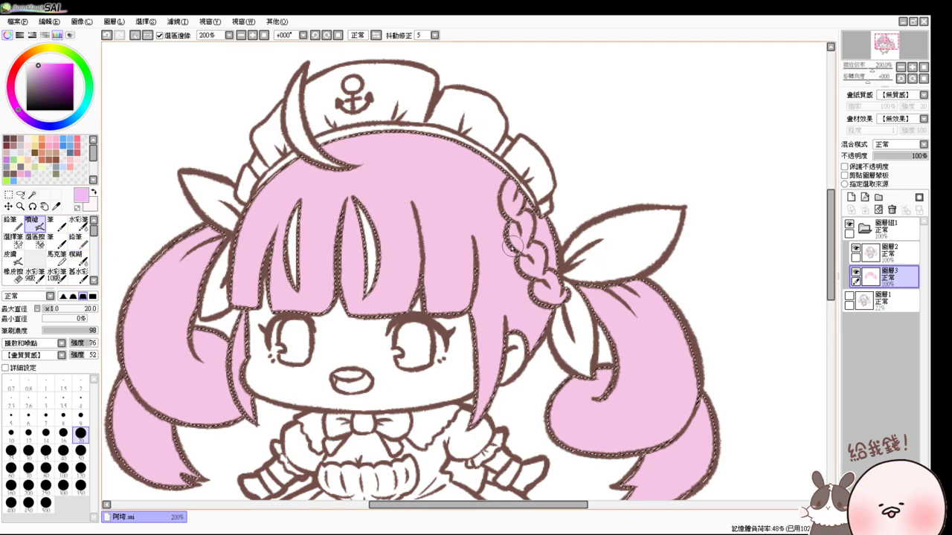
pyautogui.moveTo(39, 65); pyautogui.dragTo(37, 69)
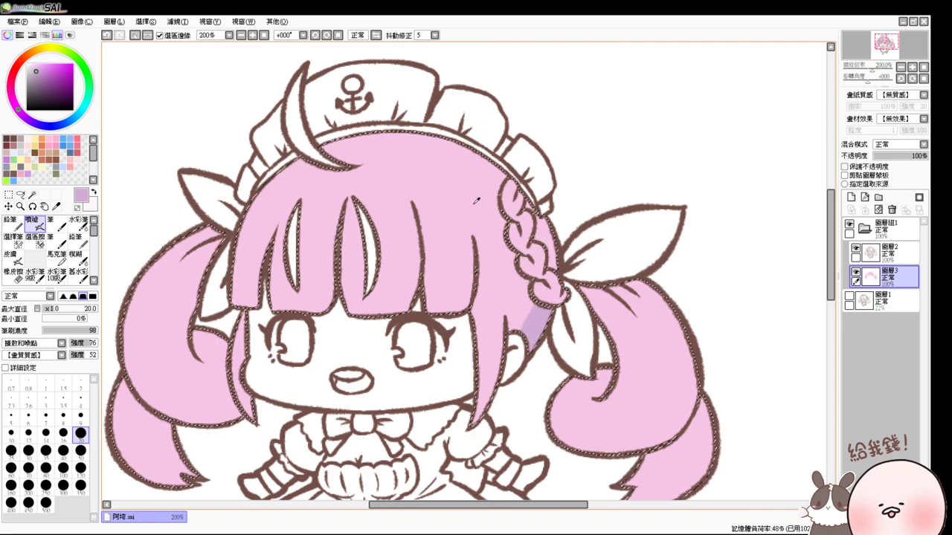
pyautogui.keyDown('alt'); pyautogui.click(546, 294); pyautogui.keyUp('alt')
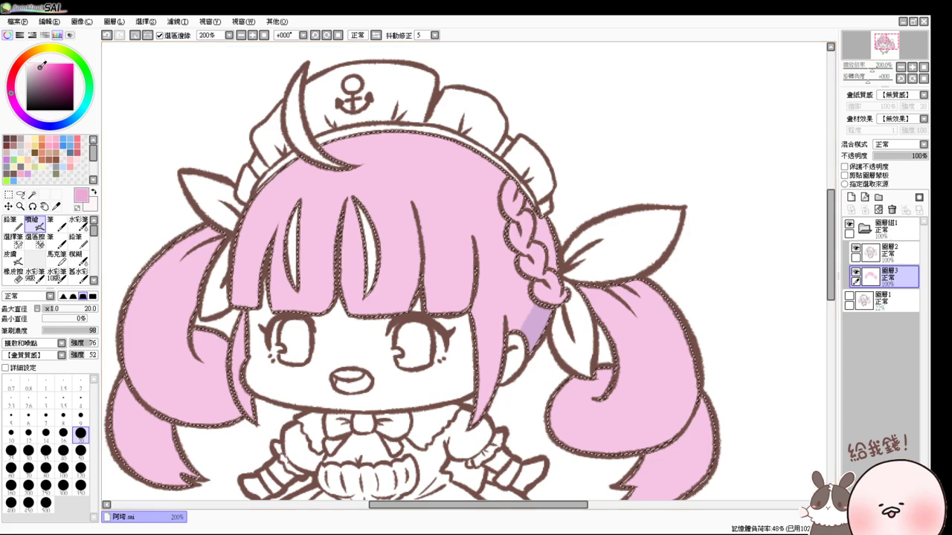
pyautogui.keyDown('alt'); pyautogui.click(436, 238); pyautogui.keyUp('alt')
pyautogui.moveTo(470, 240); pyautogui.dragTo(449, 311)
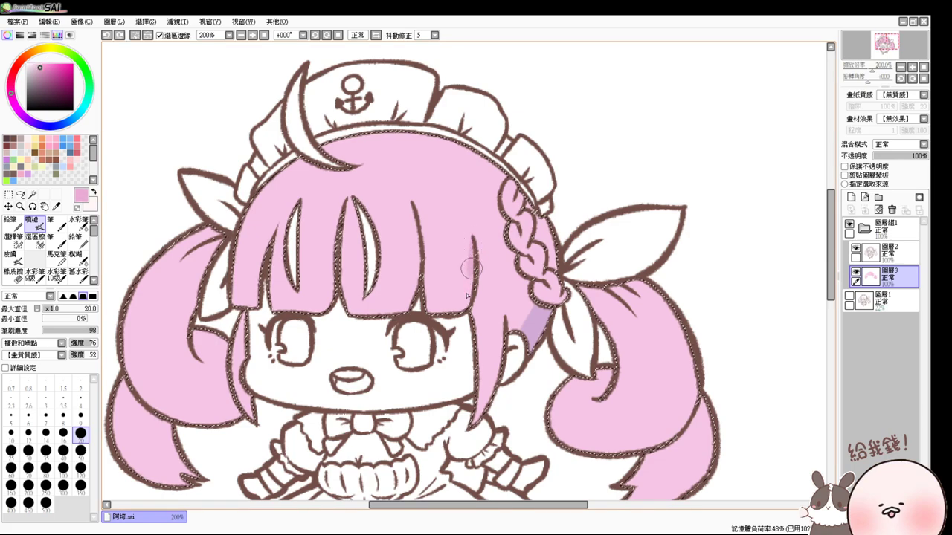
pyautogui.moveTo(540, 312)
pyautogui.mouseDown()
pyautogui.moveTo(534, 346)
pyautogui.moveTo(493, 331)
pyautogui.moveTo(485, 380)
pyautogui.mouseUp()
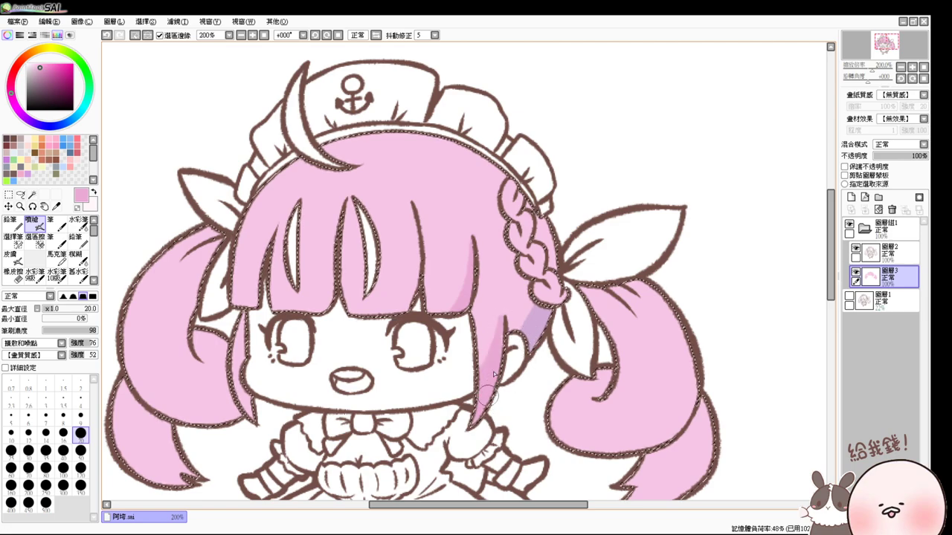
pyautogui.moveTo(476, 294)
pyautogui.mouseDown()
pyautogui.moveTo(476, 360)
pyautogui.moveTo(496, 311)
pyautogui.moveTo(494, 323)
pyautogui.mouseUp()
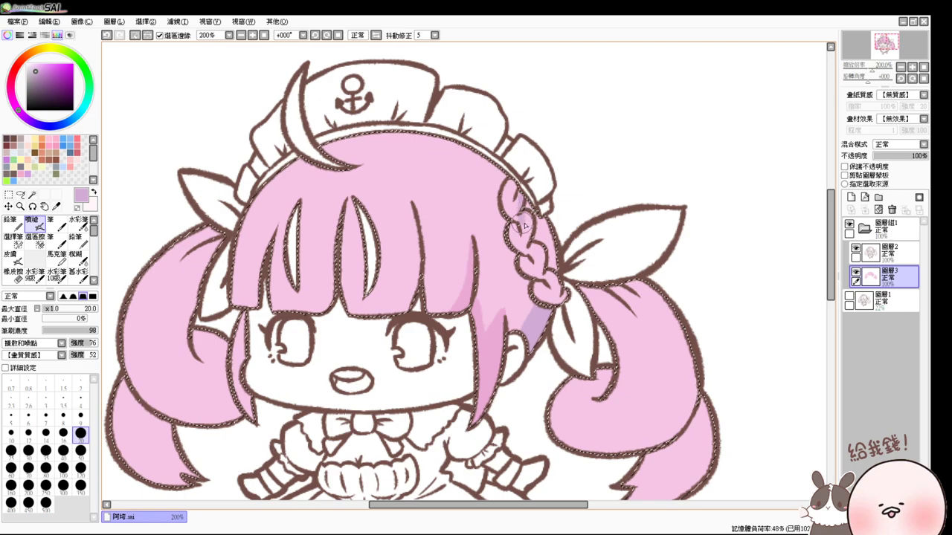
# - Shade the braid in pink, then at size 17 darken the bang strands above the left eye
pyautogui.moveTo(530, 244)
pyautogui.mouseDown()
pyautogui.moveTo(554, 289)
pyautogui.moveTo(547, 313)
pyautogui.mouseUp()
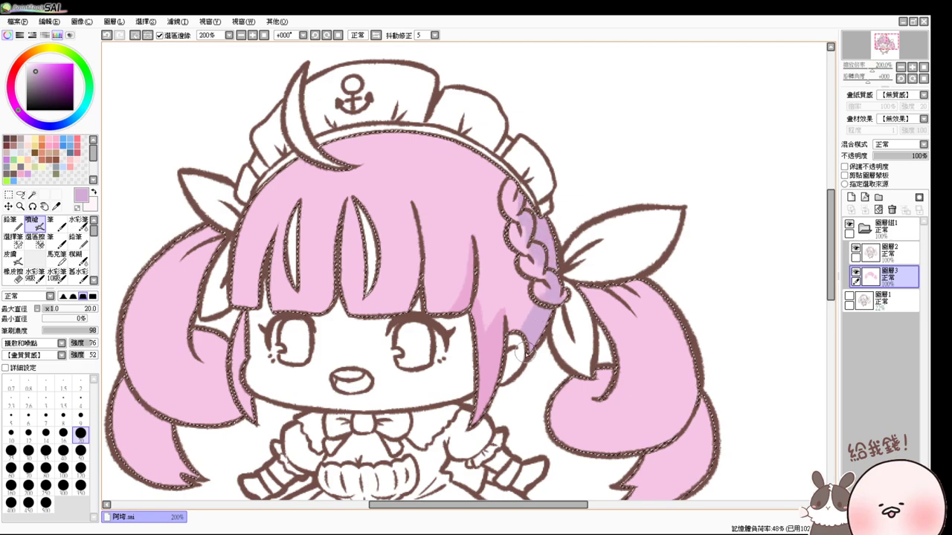
pyautogui.keyDown('alt'); pyautogui.click(536, 219); pyautogui.keyUp('alt')
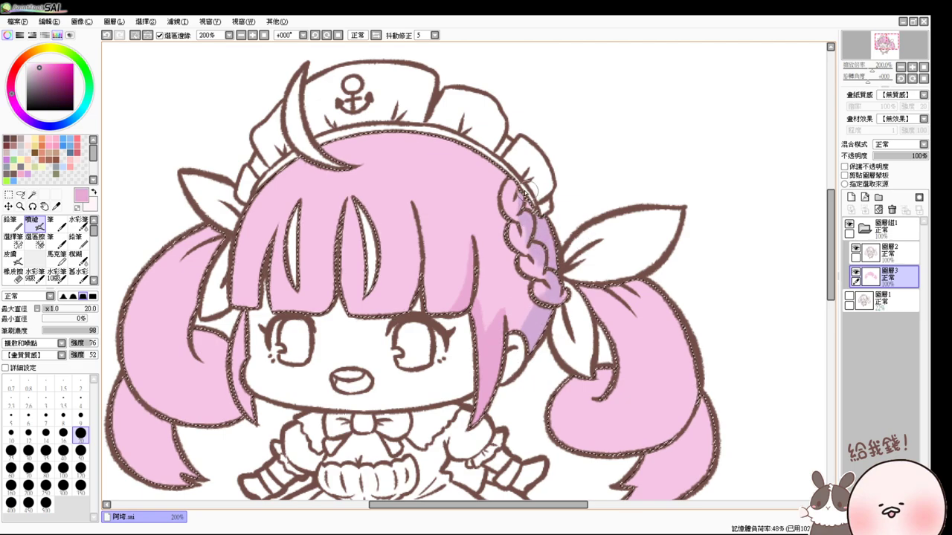
pyautogui.moveTo(531, 191)
pyautogui.mouseDown()
pyautogui.moveTo(550, 265)
pyautogui.moveTo(541, 330)
pyautogui.moveTo(563, 294)
pyautogui.moveTo(537, 314)
pyautogui.moveTo(515, 352)
pyautogui.moveTo(522, 359)
pyautogui.moveTo(512, 254)
pyautogui.moveTo(496, 336)
pyautogui.moveTo(509, 339)
pyautogui.moveTo(528, 318)
pyautogui.moveTo(523, 249)
pyautogui.moveTo(510, 257)
pyautogui.moveTo(508, 239)
pyautogui.moveTo(464, 307)
pyautogui.moveTo(484, 329)
pyautogui.moveTo(495, 320)
pyautogui.moveTo(510, 275)
pyautogui.mouseUp()
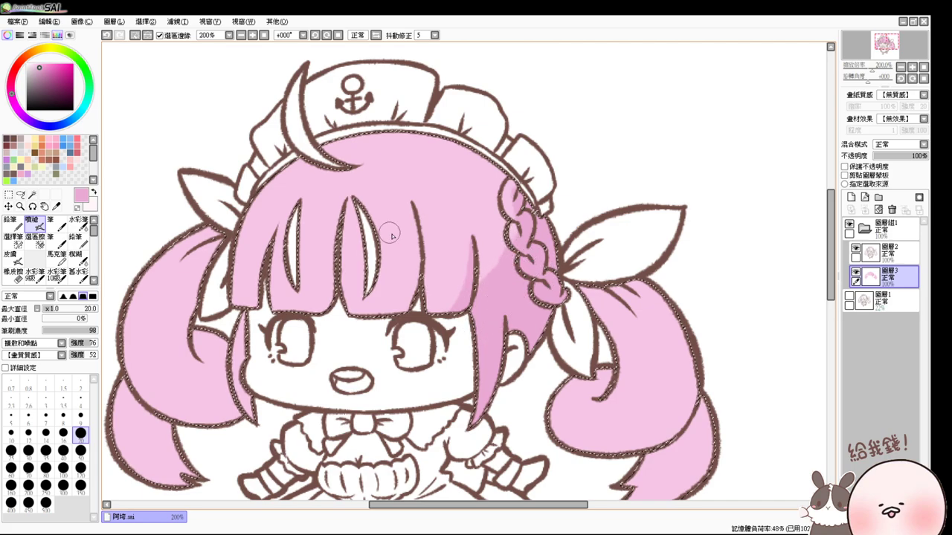
pyautogui.moveTo(372, 227); pyautogui.dragTo(423, 233)
pyautogui.moveTo(409, 202)
pyautogui.mouseDown()
pyautogui.moveTo(381, 328)
pyautogui.moveTo(419, 242)
pyautogui.moveTo(406, 308)
pyautogui.moveTo(408, 287)
pyautogui.moveTo(317, 324)
pyautogui.moveTo(429, 303)
pyautogui.moveTo(417, 287)
pyautogui.moveTo(452, 305)
pyautogui.mouseUp()
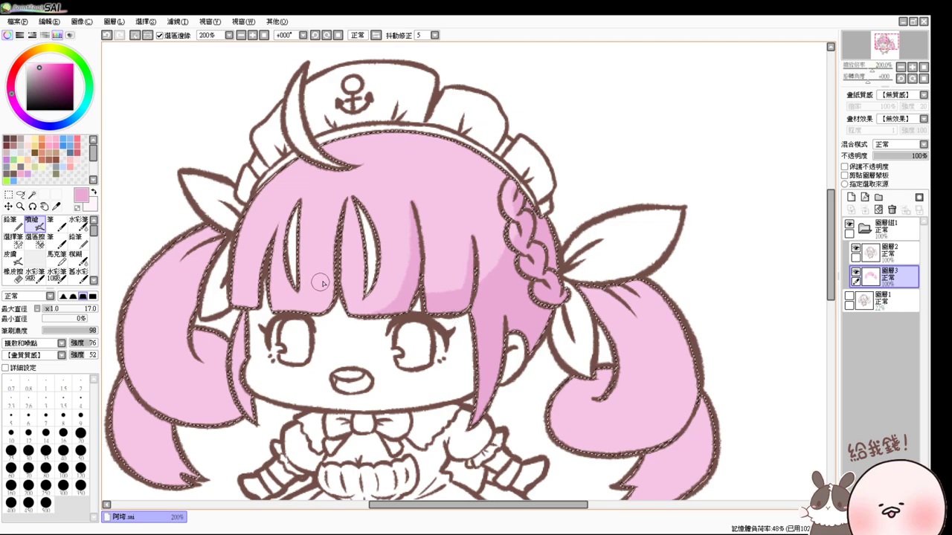
pyautogui.moveTo(340, 223)
pyautogui.mouseDown()
pyautogui.moveTo(328, 301)
pyautogui.moveTo(274, 303)
pyautogui.moveTo(309, 316)
pyautogui.moveTo(331, 293)
pyautogui.moveTo(334, 245)
pyautogui.moveTo(331, 297)
pyautogui.moveTo(282, 290)
pyautogui.moveTo(290, 309)
pyautogui.moveTo(340, 291)
pyautogui.moveTo(364, 306)
pyautogui.moveTo(324, 328)
pyautogui.mouseUp()
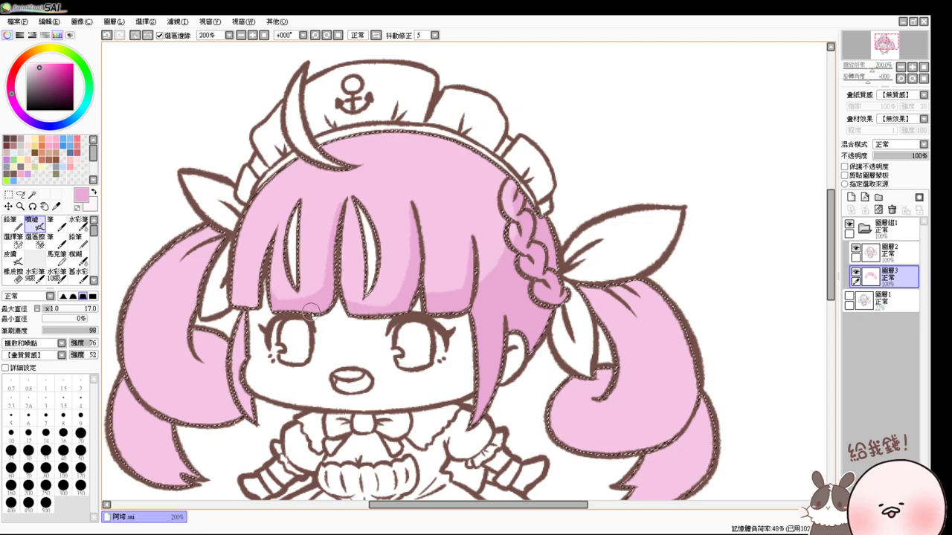
pyautogui.moveTo(265, 243)
pyautogui.mouseDown()
pyautogui.moveTo(269, 271)
pyautogui.moveTo(240, 292)
pyautogui.mouseUp()
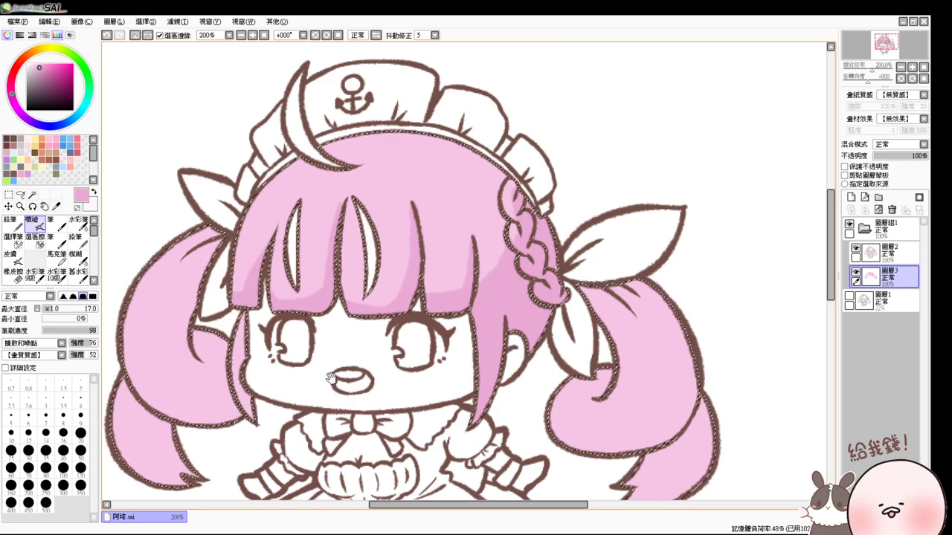
# - Airbrush darker pink shading along the right twin-tail's edge, upper part and tip
pyautogui.scroll(-2, 260, 276)
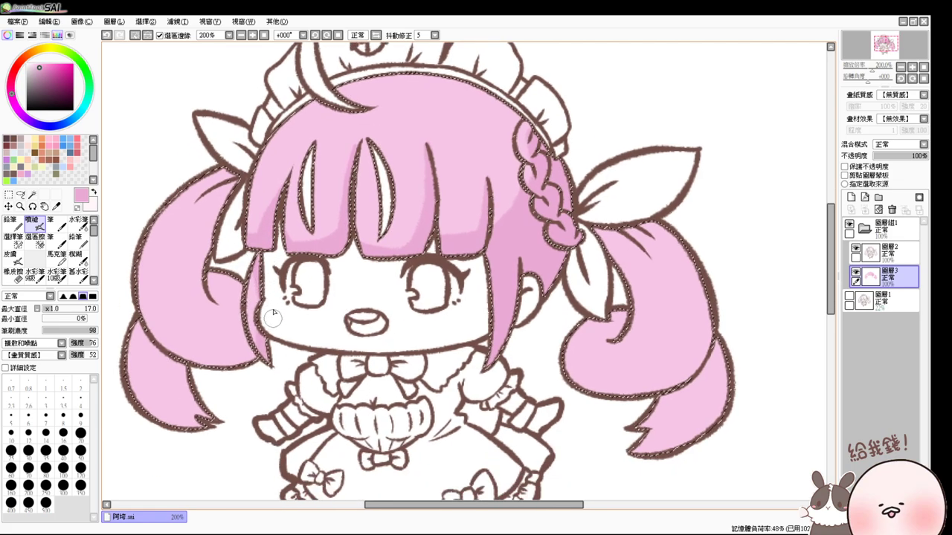
pyautogui.moveTo(700, 309)
pyautogui.mouseDown()
pyautogui.moveTo(659, 253)
pyautogui.moveTo(670, 239)
pyautogui.moveTo(696, 258)
pyautogui.mouseUp()
pyautogui.hotkey('ctrl', 'z')
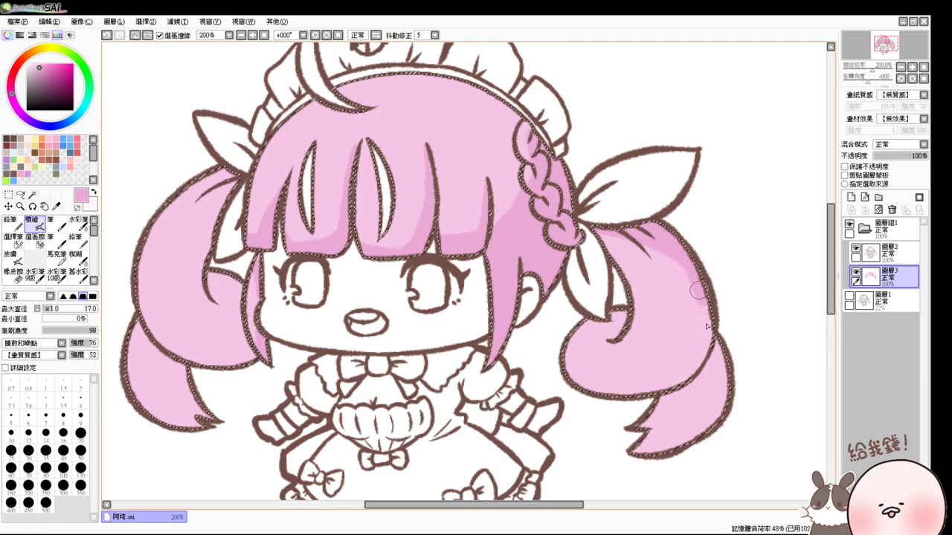
pyautogui.moveTo(707, 326)
pyautogui.mouseDown()
pyautogui.moveTo(673, 339)
pyautogui.moveTo(699, 293)
pyautogui.moveTo(693, 346)
pyautogui.mouseUp()
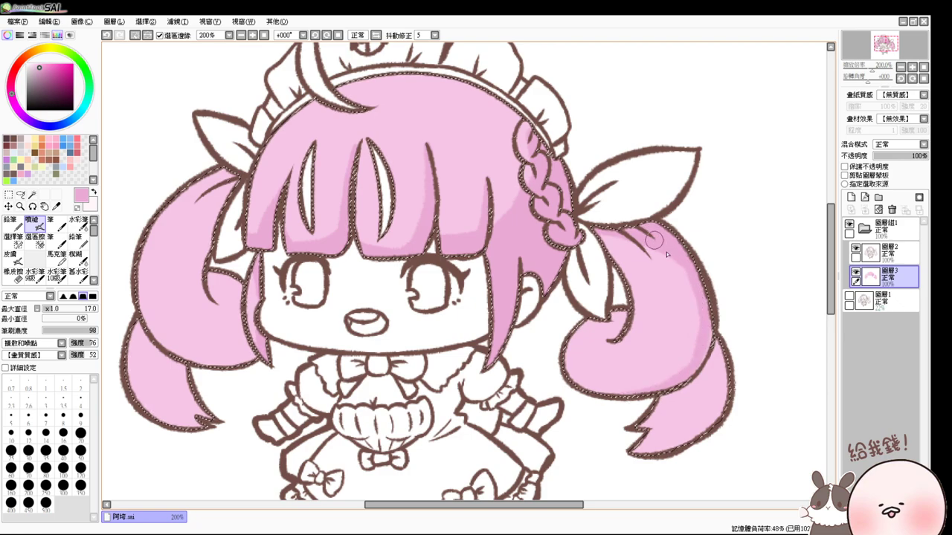
pyautogui.moveTo(653, 238)
pyautogui.mouseDown()
pyautogui.moveTo(686, 357)
pyautogui.moveTo(698, 288)
pyautogui.moveTo(708, 332)
pyautogui.moveTo(695, 318)
pyautogui.moveTo(691, 344)
pyautogui.mouseUp()
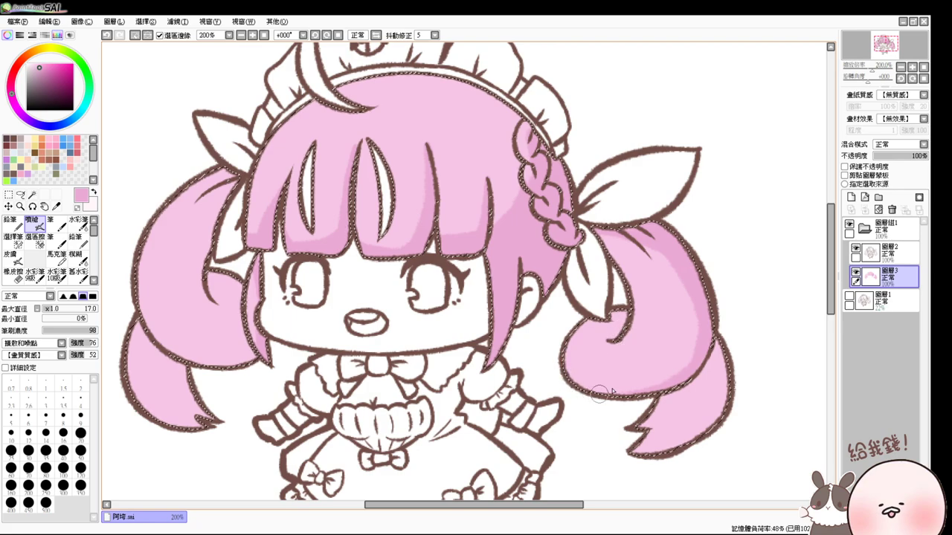
pyautogui.moveTo(707, 397)
pyautogui.mouseDown()
pyautogui.moveTo(704, 370)
pyautogui.moveTo(648, 446)
pyautogui.mouseUp()
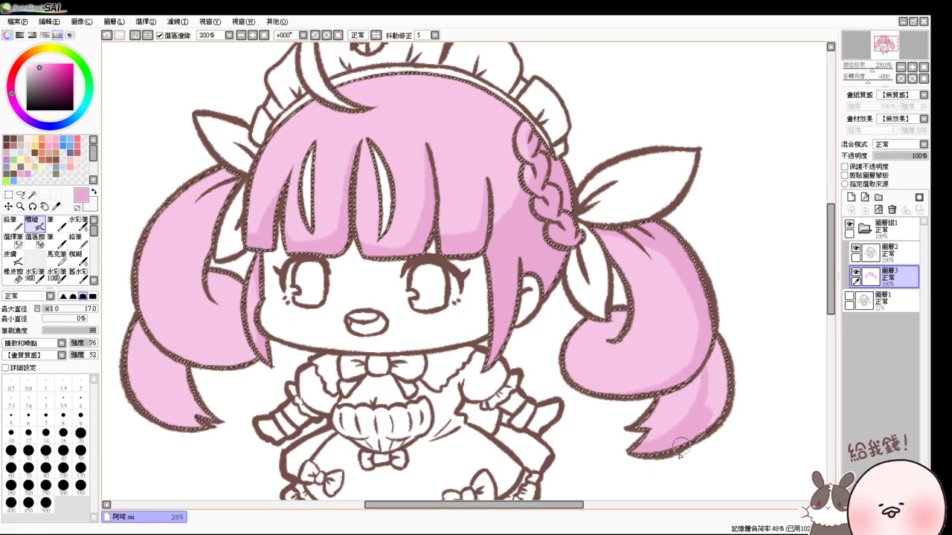
pyautogui.moveTo(718, 398)
pyautogui.mouseDown()
pyautogui.moveTo(711, 341)
pyautogui.moveTo(718, 338)
pyautogui.moveTo(741, 372)
pyautogui.moveTo(689, 313)
pyautogui.moveTo(704, 301)
pyautogui.moveTo(587, 382)
pyautogui.moveTo(542, 349)
pyautogui.moveTo(671, 366)
pyautogui.mouseUp()
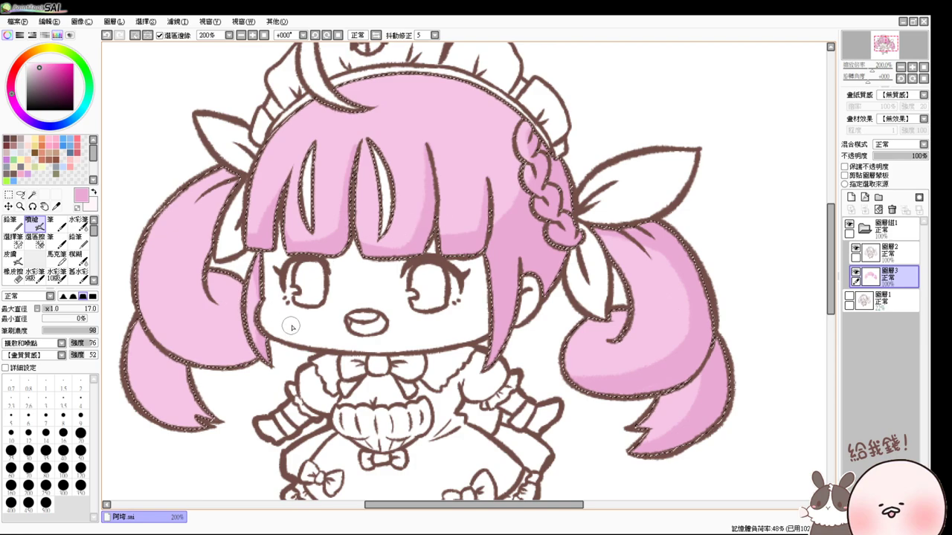
# - Shade the left twin-tail's inner and lower edges and the right tail's outer side
pyautogui.moveTo(237, 173)
pyautogui.mouseDown()
pyautogui.moveTo(208, 221)
pyautogui.moveTo(223, 307)
pyautogui.moveTo(201, 275)
pyautogui.moveTo(175, 341)
pyautogui.moveTo(191, 334)
pyautogui.moveTo(186, 344)
pyautogui.moveTo(204, 326)
pyautogui.moveTo(201, 343)
pyautogui.moveTo(213, 274)
pyautogui.moveTo(230, 317)
pyautogui.moveTo(237, 293)
pyautogui.moveTo(237, 333)
pyautogui.moveTo(191, 348)
pyautogui.moveTo(238, 363)
pyautogui.mouseUp()
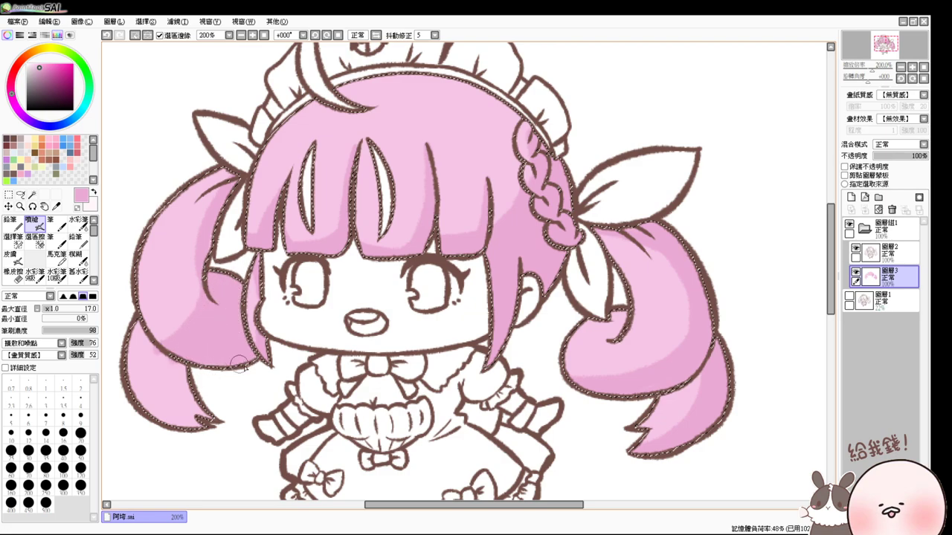
pyautogui.moveTo(166, 361)
pyautogui.mouseDown()
pyautogui.moveTo(197, 418)
pyautogui.moveTo(187, 378)
pyautogui.mouseUp()
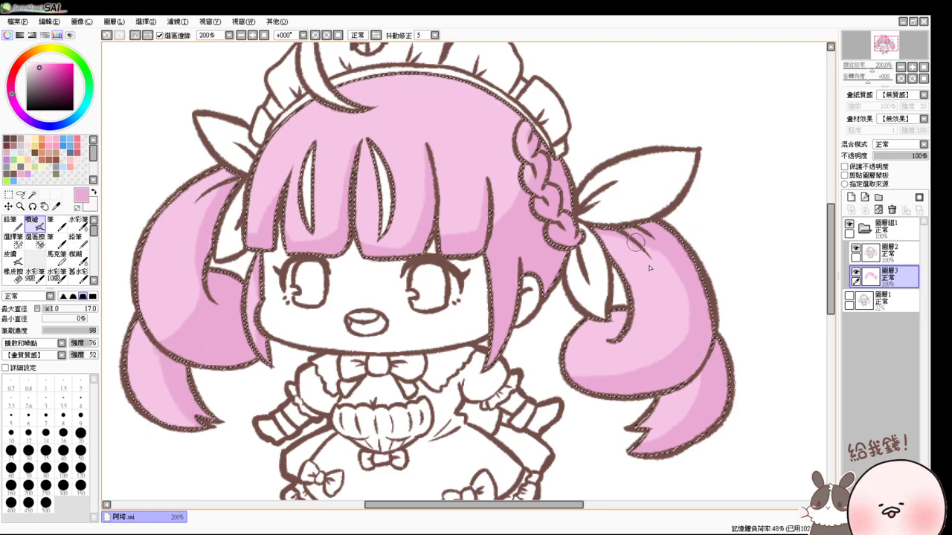
pyautogui.moveTo(649, 268)
pyautogui.mouseDown()
pyautogui.moveTo(666, 298)
pyautogui.moveTo(659, 261)
pyautogui.moveTo(695, 320)
pyautogui.moveTo(659, 357)
pyautogui.moveTo(601, 384)
pyautogui.mouseUp()
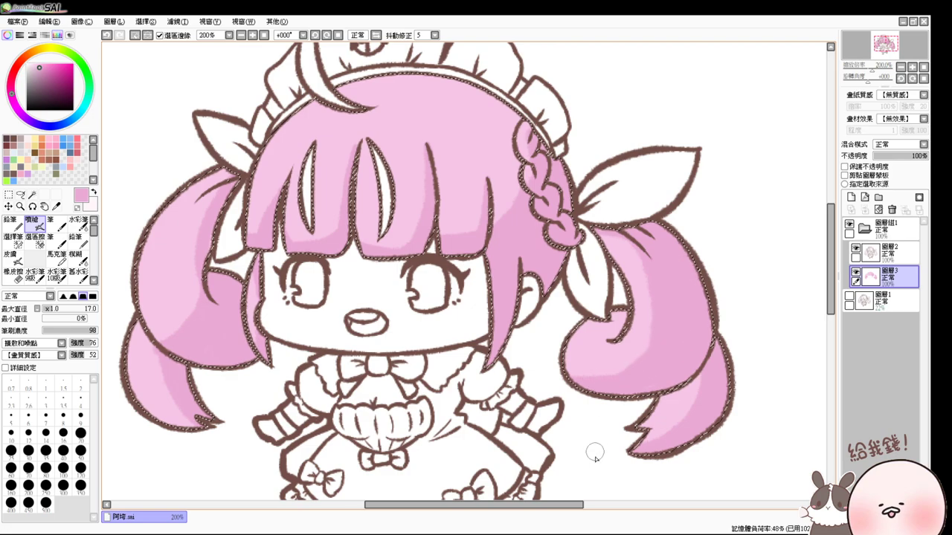
pyautogui.keyDown('alt'); pyautogui.click(636, 339); pyautogui.keyUp('alt')
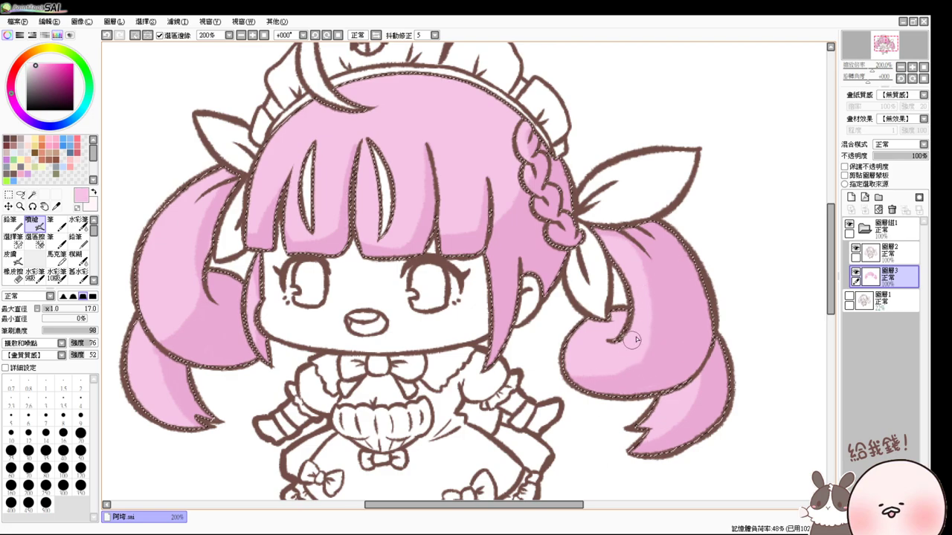
pyautogui.moveTo(618, 265); pyautogui.dragTo(621, 319)
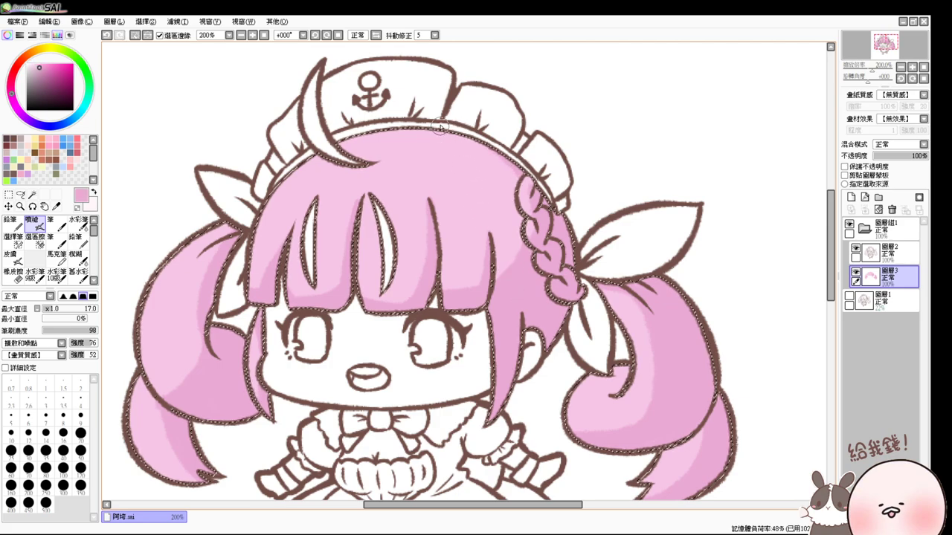
pyautogui.scroll(-2, 301, 215)
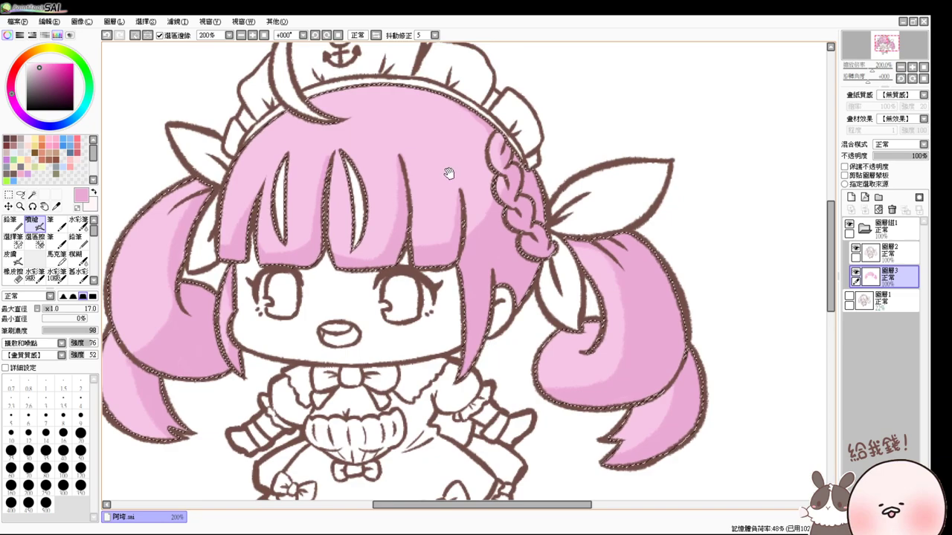
pyautogui.scroll(2, 448, 174)
pyautogui.scroll(-2, 431, 256)
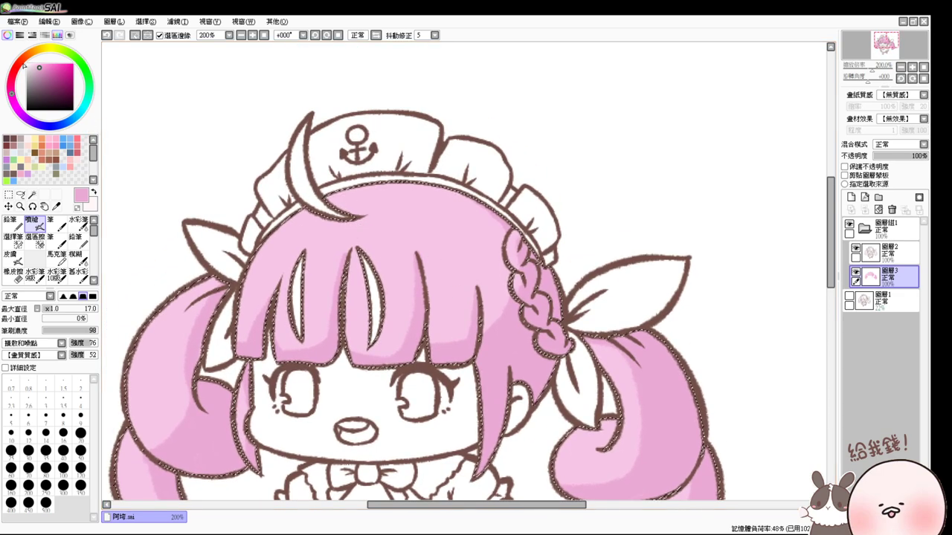
pyautogui.scroll(2, 214, 179)
# - Pick a lighter pink and airbrush a highlight down the upper left twin-tail
pyautogui.moveTo(39, 65); pyautogui.dragTo(33, 64)
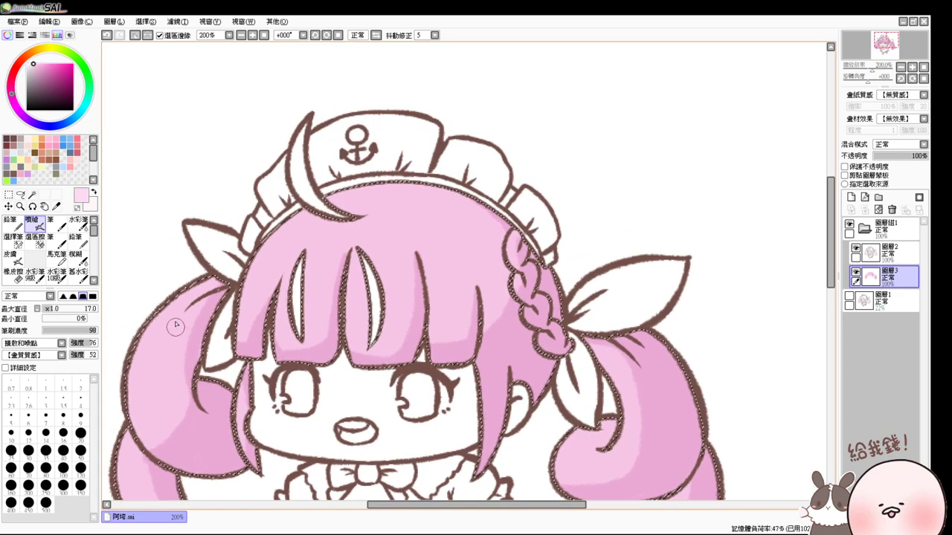
pyautogui.moveTo(174, 325); pyautogui.dragTo(130, 384)
pyautogui.hotkey('ctrl', 'z')
pyautogui.hotkey('ctrl', 'y')
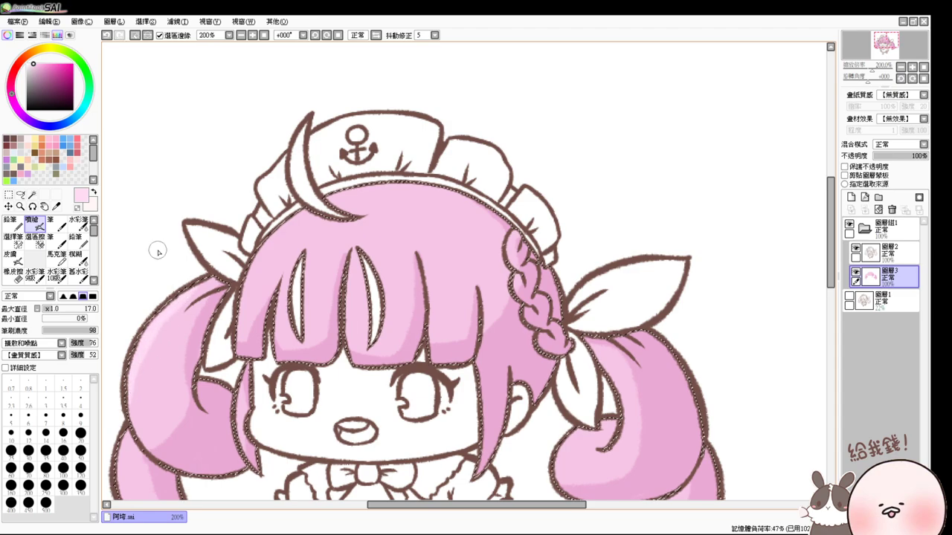
pyautogui.hotkey('ctrl', 'z')
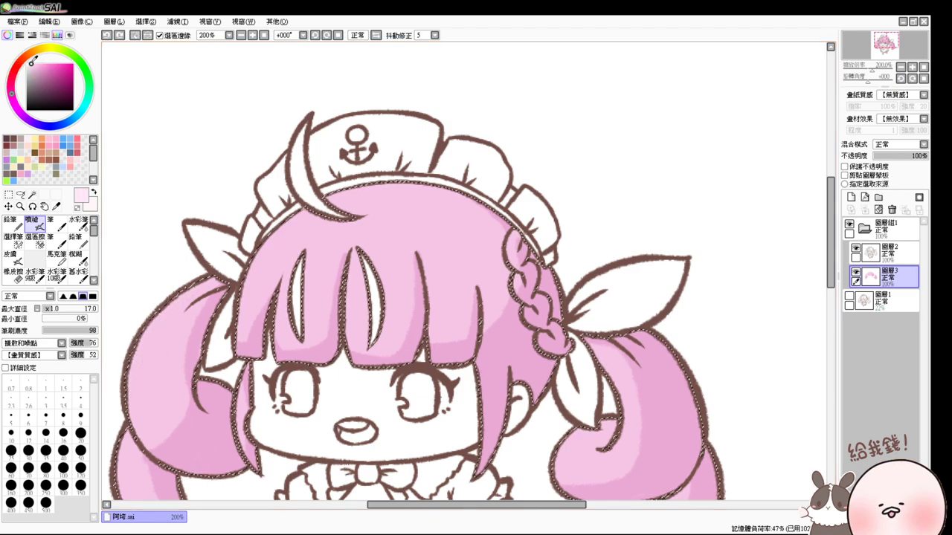
pyautogui.moveTo(238, 311); pyautogui.dragTo(261, 237)
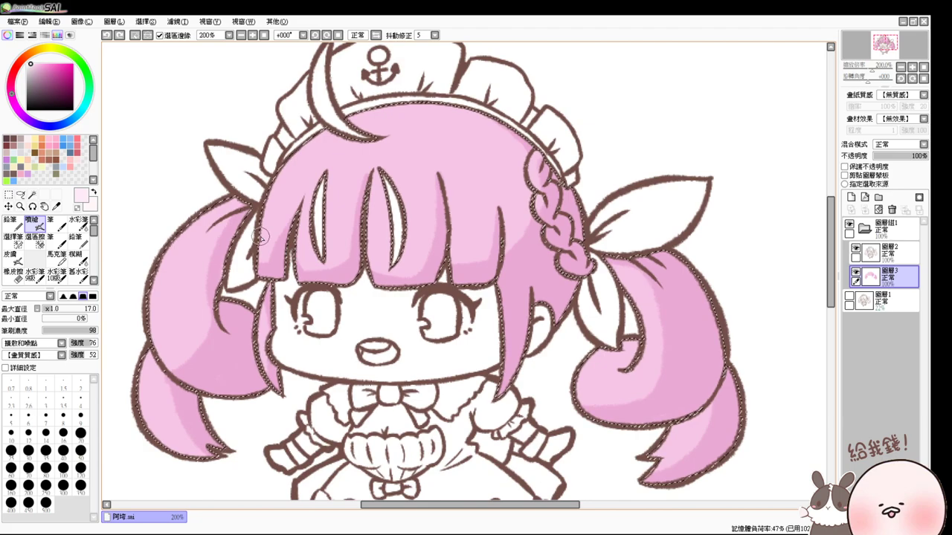
pyautogui.moveTo(245, 192)
pyautogui.mouseDown()
pyautogui.moveTo(157, 274)
pyautogui.moveTo(213, 212)
pyautogui.moveTo(147, 287)
pyautogui.moveTo(203, 211)
pyautogui.moveTo(143, 280)
pyautogui.moveTo(184, 235)
pyautogui.moveTo(187, 291)
pyautogui.moveTo(172, 256)
pyautogui.moveTo(163, 326)
pyautogui.moveTo(172, 340)
pyautogui.moveTo(178, 333)
pyautogui.moveTo(142, 369)
pyautogui.moveTo(141, 357)
pyautogui.moveTo(164, 443)
pyautogui.moveTo(148, 367)
pyautogui.moveTo(151, 407)
pyautogui.moveTo(147, 380)
pyautogui.mouseUp()
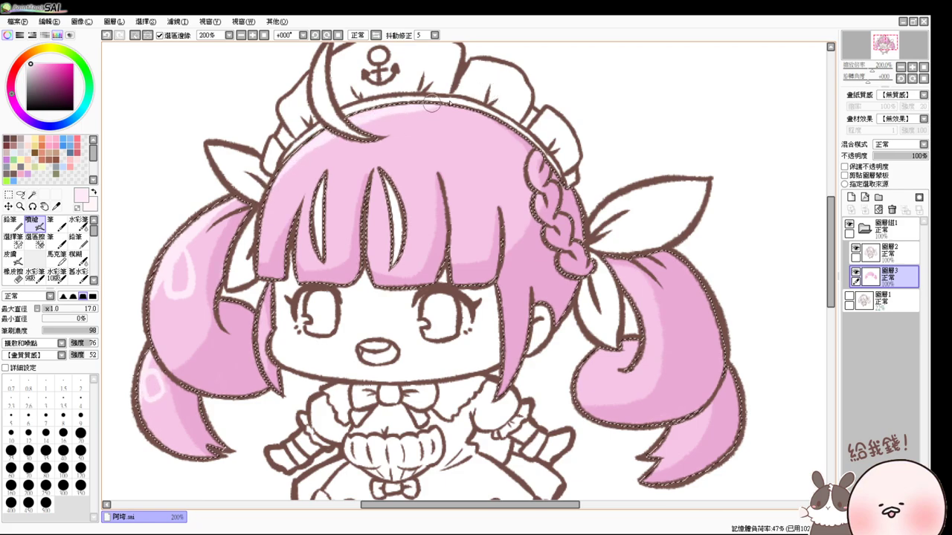
# - Add highlights below the hat band and on the right twin-tail's curl, then deselect
pyautogui.moveTo(314, 145); pyautogui.dragTo(345, 126)
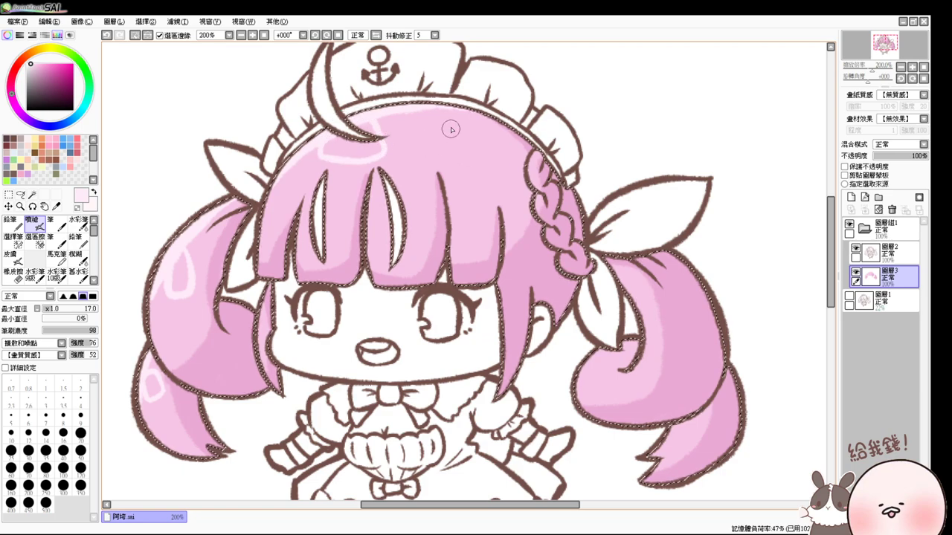
pyautogui.moveTo(451, 127)
pyautogui.mouseDown()
pyautogui.moveTo(433, 146)
pyautogui.moveTo(472, 150)
pyautogui.moveTo(450, 132)
pyautogui.mouseUp()
pyautogui.hotkey('ctrl', 'z')
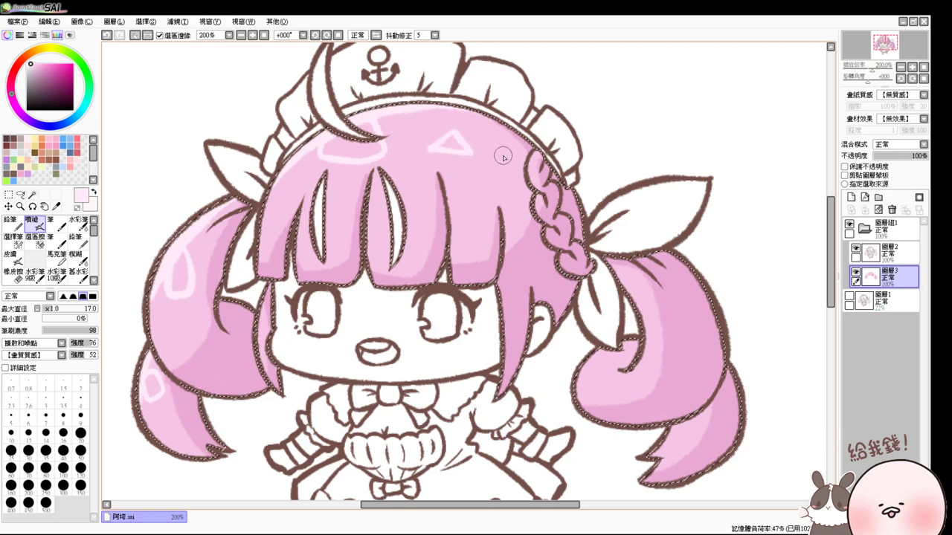
pyautogui.scroll(-2, 520, 253)
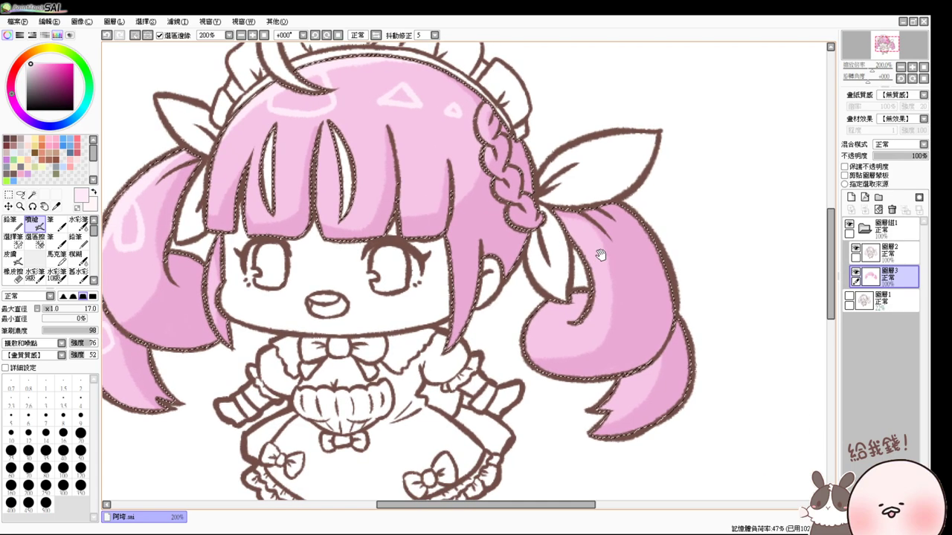
pyautogui.moveTo(563, 336); pyautogui.dragTo(577, 324)
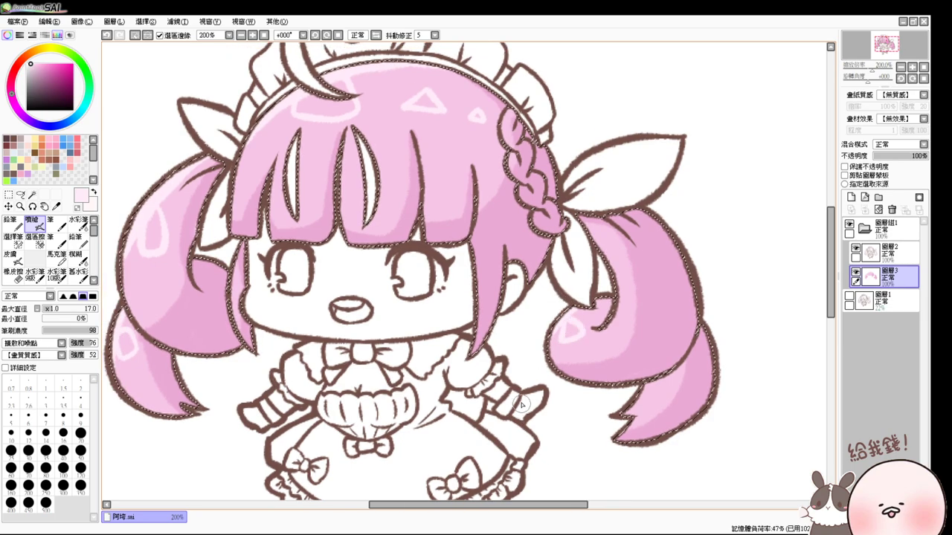
pyautogui.hotkey('ctrl', 'd')
pyautogui.scroll(2, 507, 381)
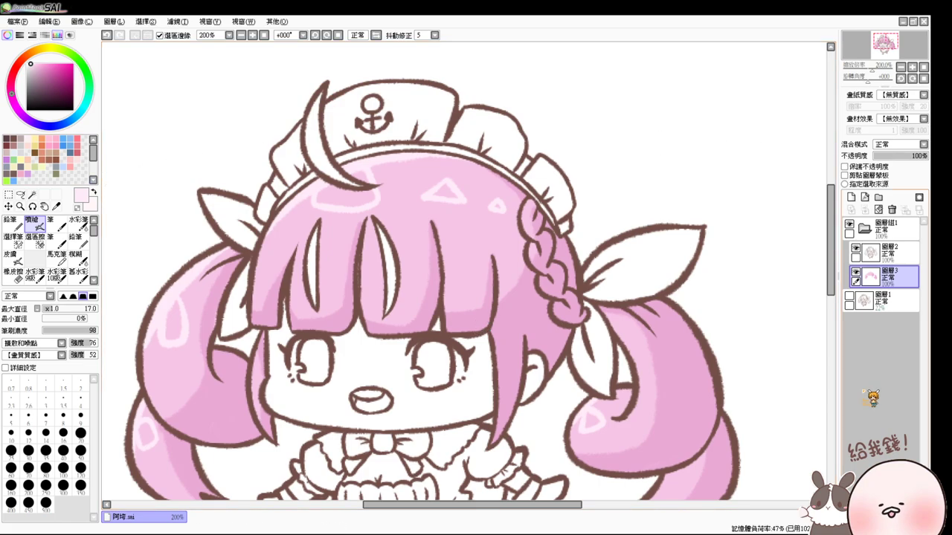
# - Magic-wand select the hat crescent and white bang strands and fill them light blue
pyautogui.click(32, 195)
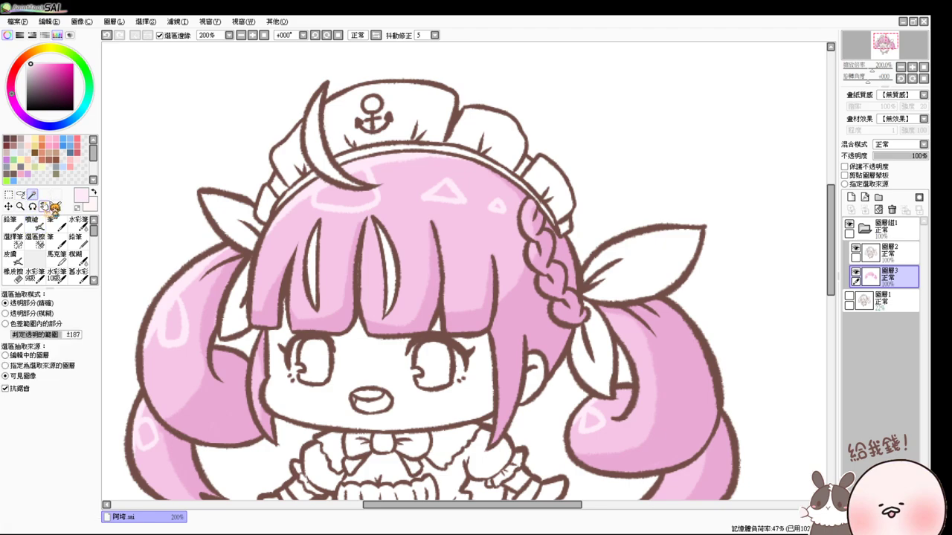
pyautogui.click(323, 159)
pyautogui.click(314, 268)
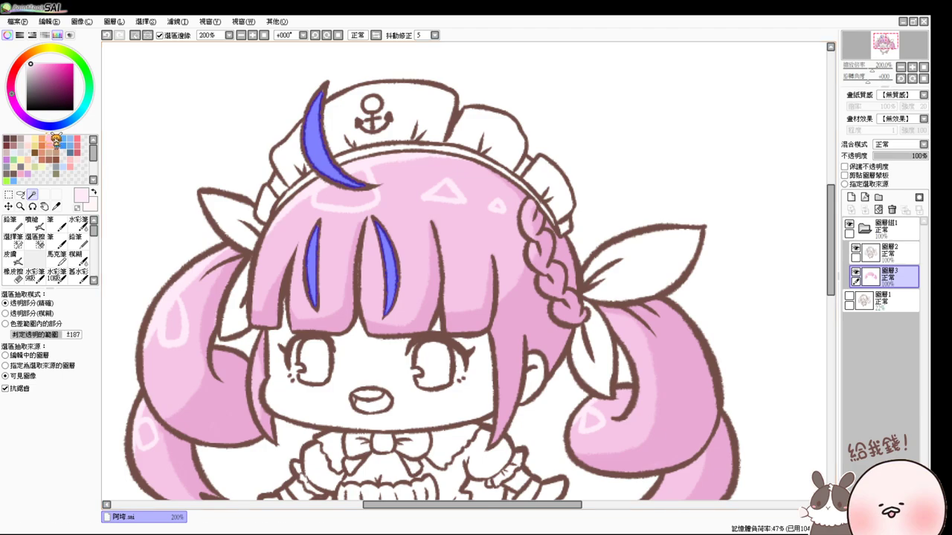
pyautogui.click(66, 138)
pyautogui.hotkey('ctrl', 'f')
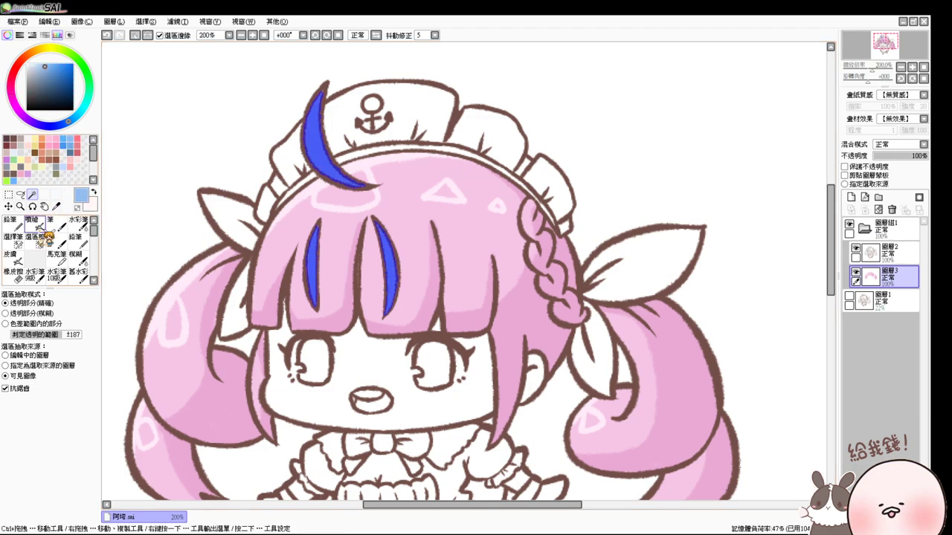
# - Refill the selection with a paler blue, then deselect
pyautogui.click(32, 221)
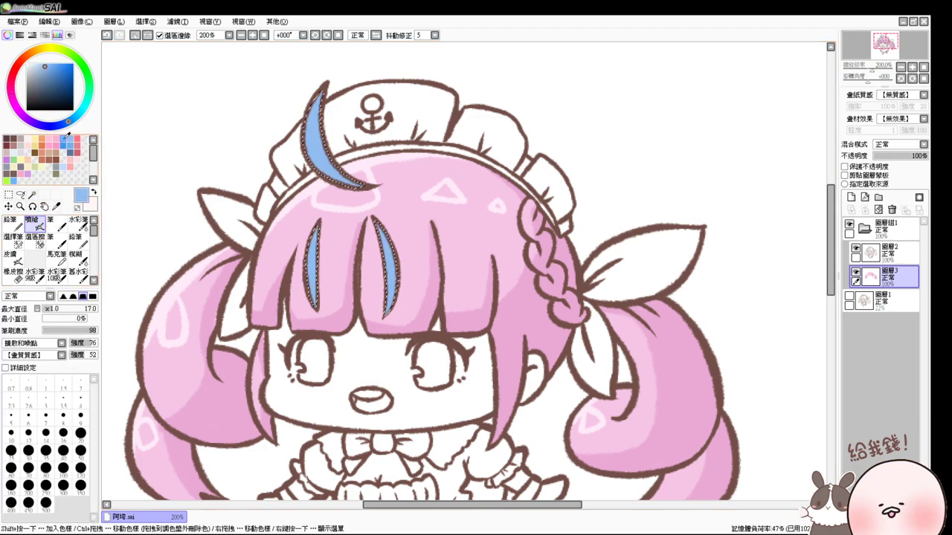
pyautogui.click(64, 169)
pyautogui.hotkey('ctrl', 'f')
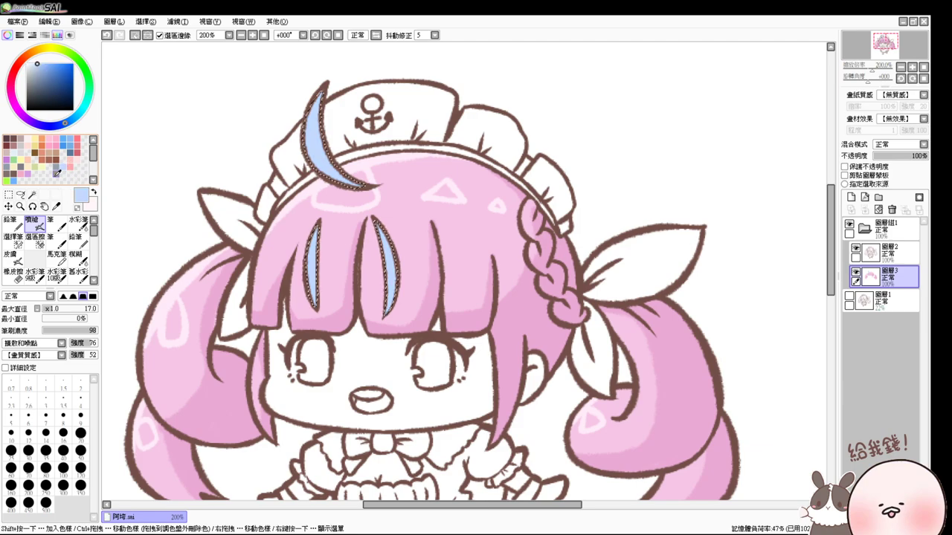
pyautogui.click(41, 66)
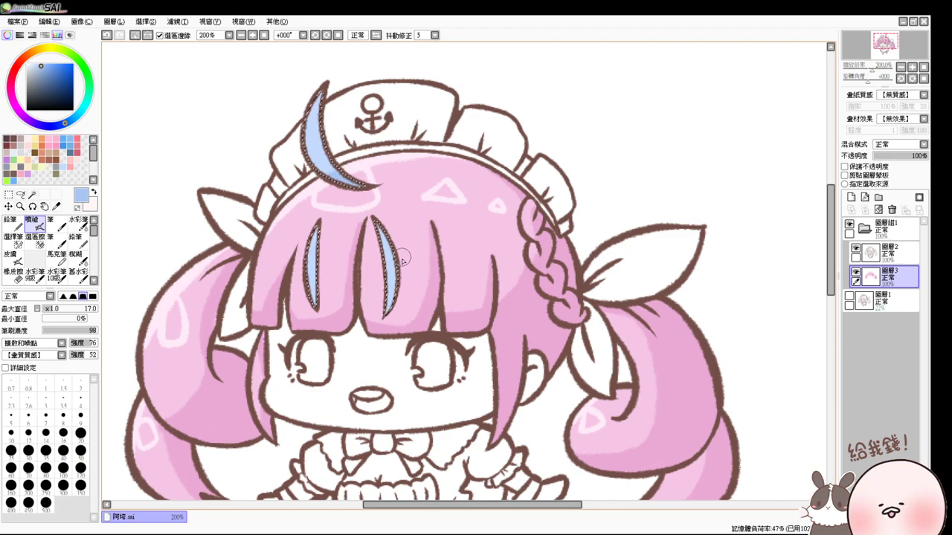
pyautogui.hotkey('ctrl', 'd')
pyautogui.moveTo(408, 298)
pyautogui.mouseDown()
pyautogui.moveTo(396, 232)
pyautogui.moveTo(341, 246)
pyautogui.moveTo(439, 260)
pyautogui.moveTo(421, 262)
pyautogui.mouseUp()
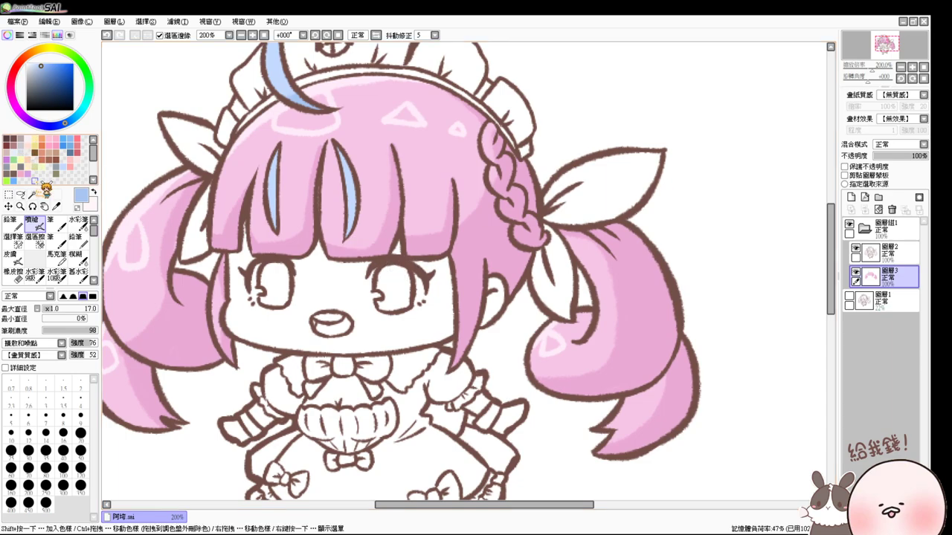
pyautogui.click(32, 194)
# - Magic-wand select both hair bows, the collar bow, sleeves, bodice and skirt; pick purplish blue
pyautogui.moveTo(390, 158); pyautogui.dragTo(392, 177)
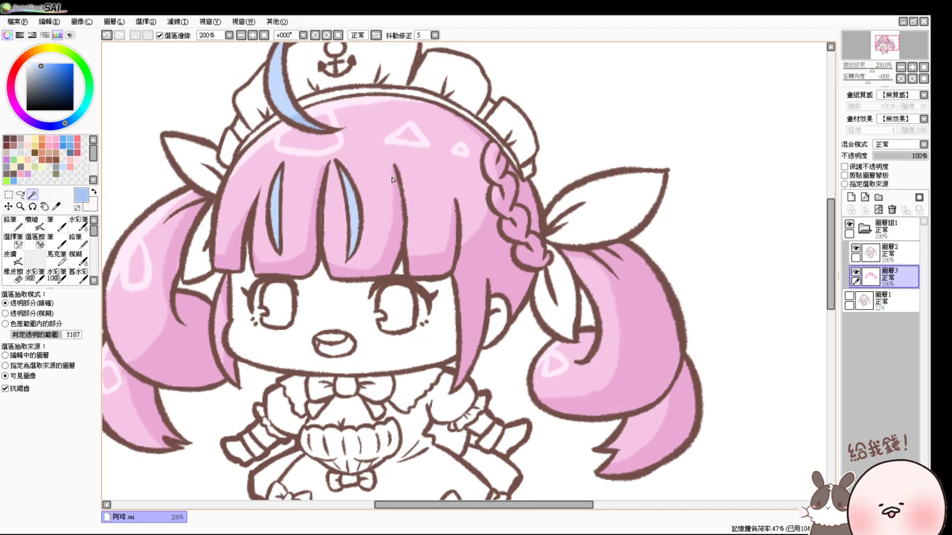
pyautogui.click(599, 200)
pyautogui.keyDown('shift'); pyautogui.click(562, 288); pyautogui.keyUp('shift')
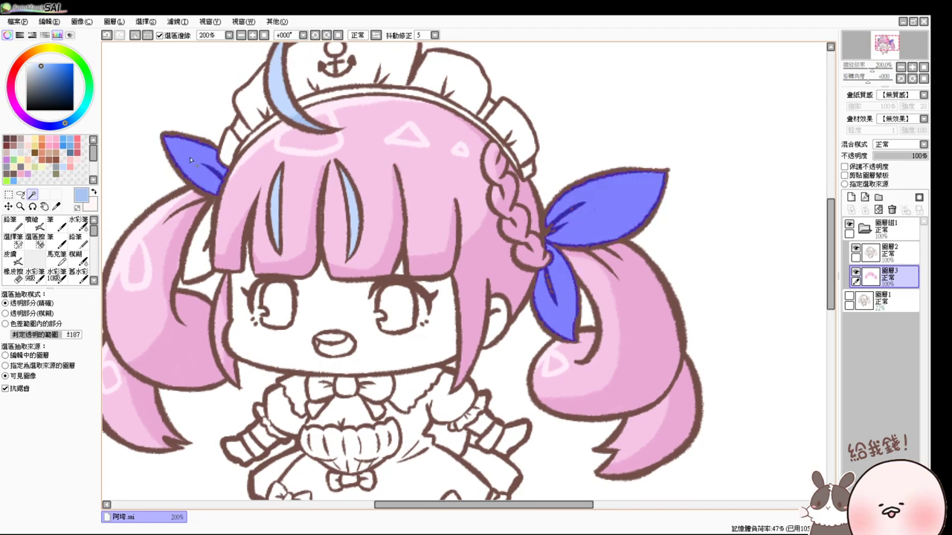
pyautogui.scroll(-3, 298, 282)
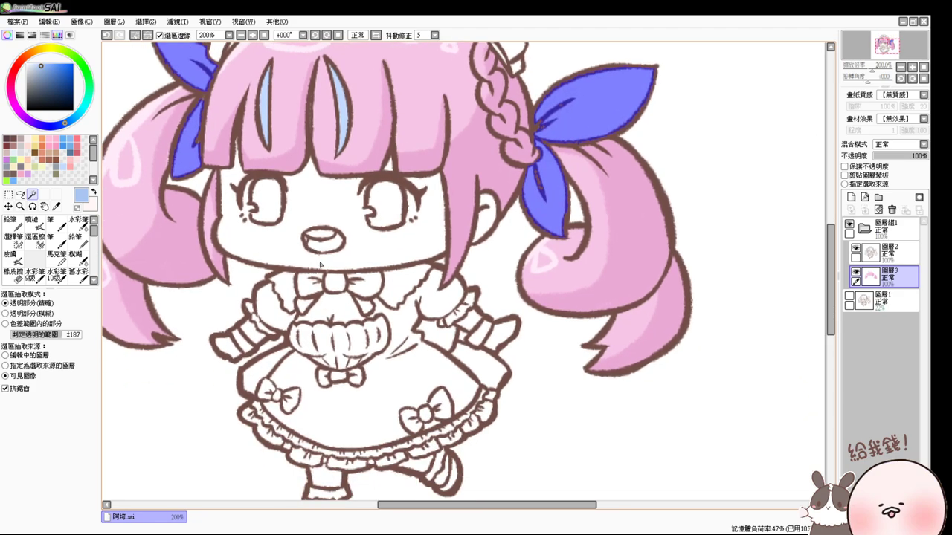
pyautogui.keyDown('shift'); pyautogui.click(331, 283); pyautogui.keyUp('shift')
pyautogui.keyDown('shift'); pyautogui.click(308, 284); pyautogui.keyUp('shift')
pyautogui.keyDown('shift'); pyautogui.click(363, 295); pyautogui.keyUp('shift')
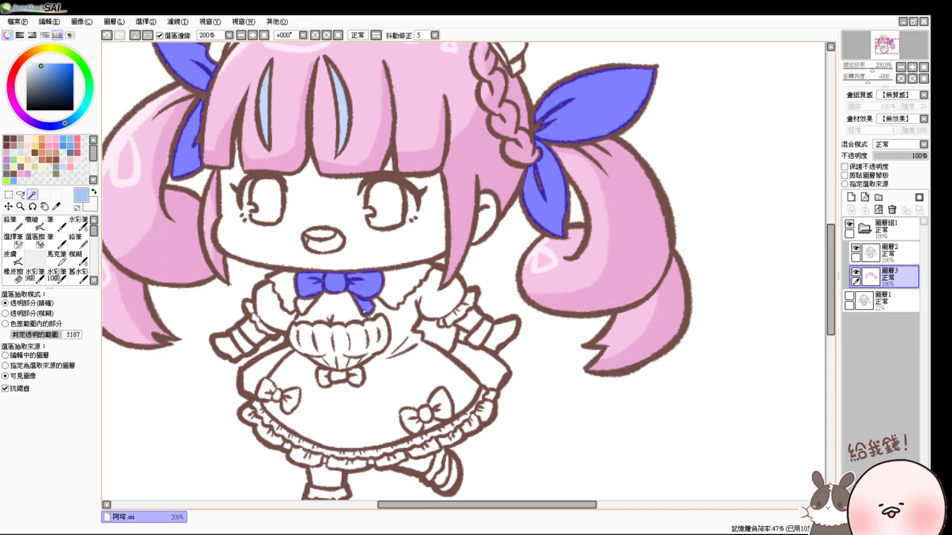
pyautogui.keyDown('shift'); pyautogui.click(284, 316); pyautogui.keyUp('shift')
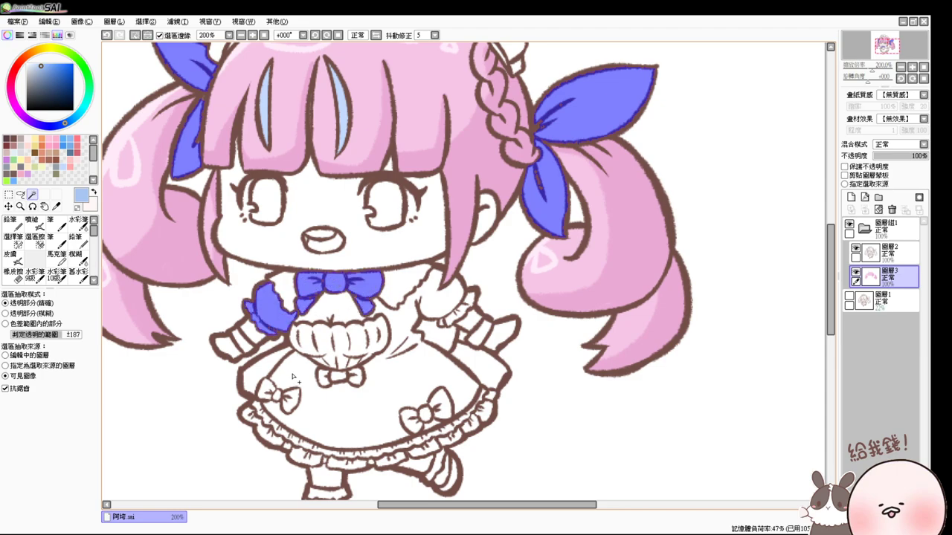
pyautogui.keyDown('shift'); pyautogui.click(293, 377); pyautogui.keyUp('shift')
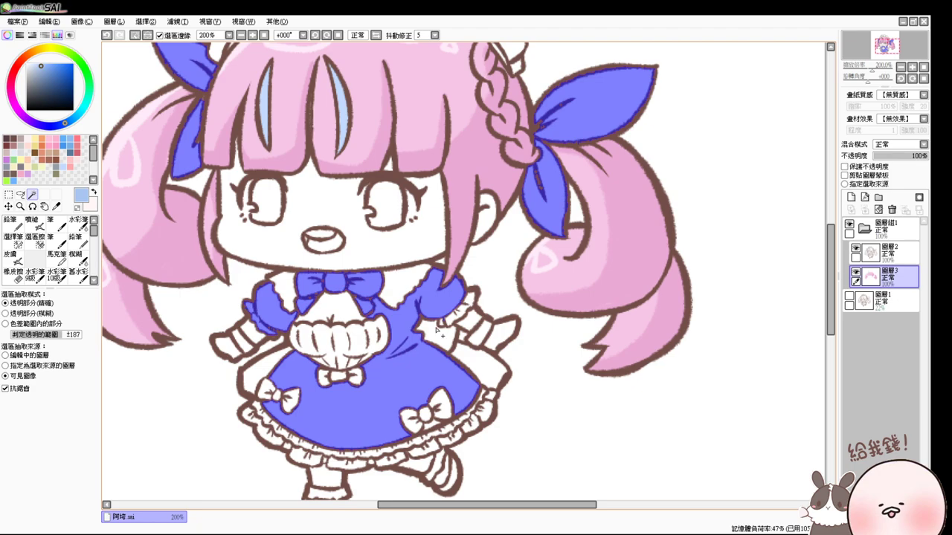
pyautogui.scroll(1, 443, 338)
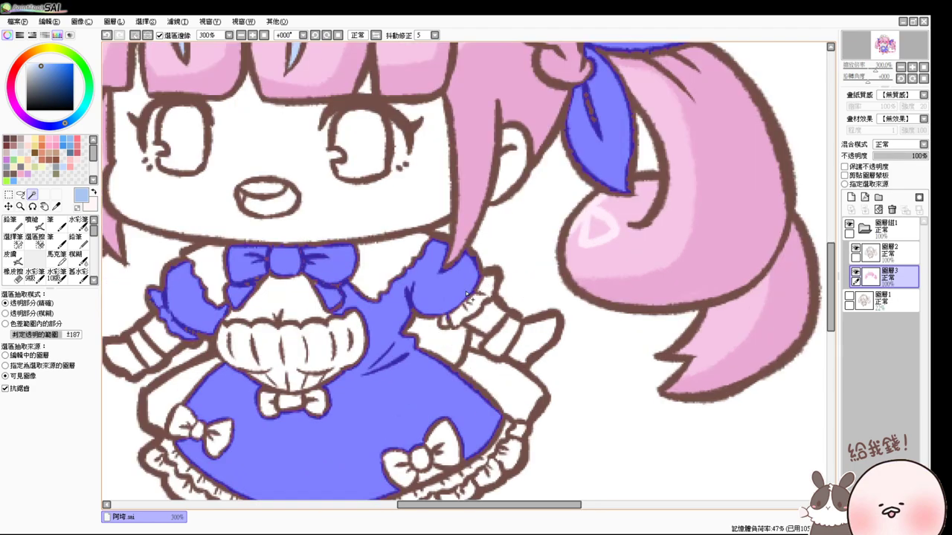
pyautogui.moveTo(465, 304); pyautogui.dragTo(500, 266)
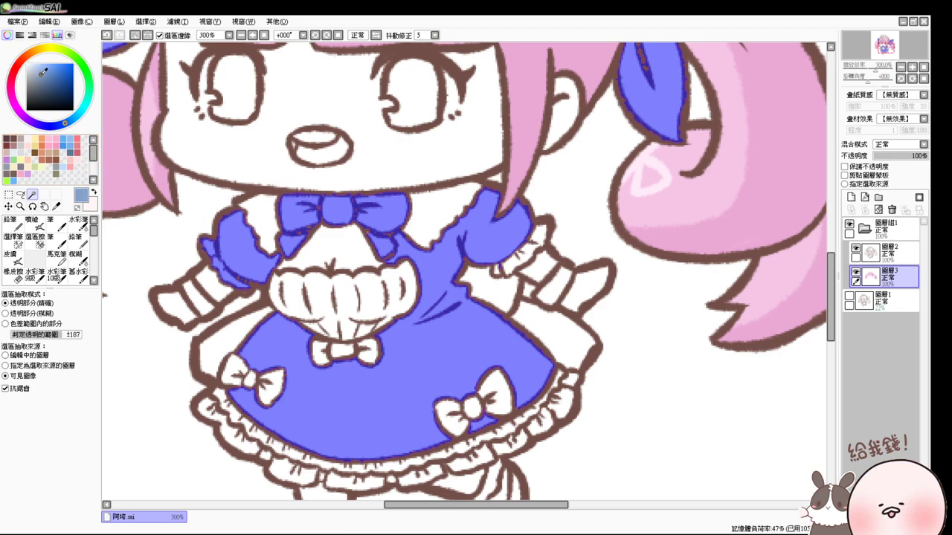
pyautogui.click(48, 125)
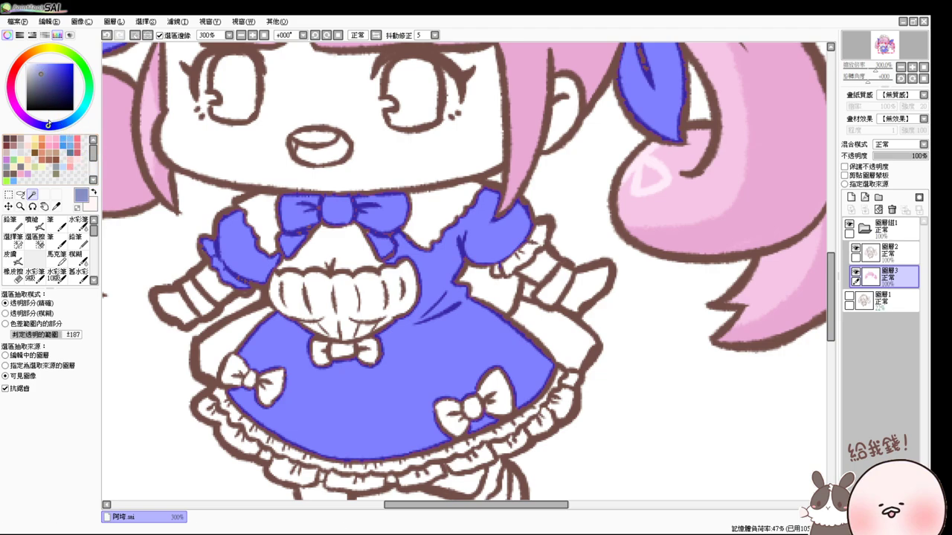
# - Try grey-purple and blue-violet shades on the dress, settling on a light lavender
pyautogui.click(40, 75)
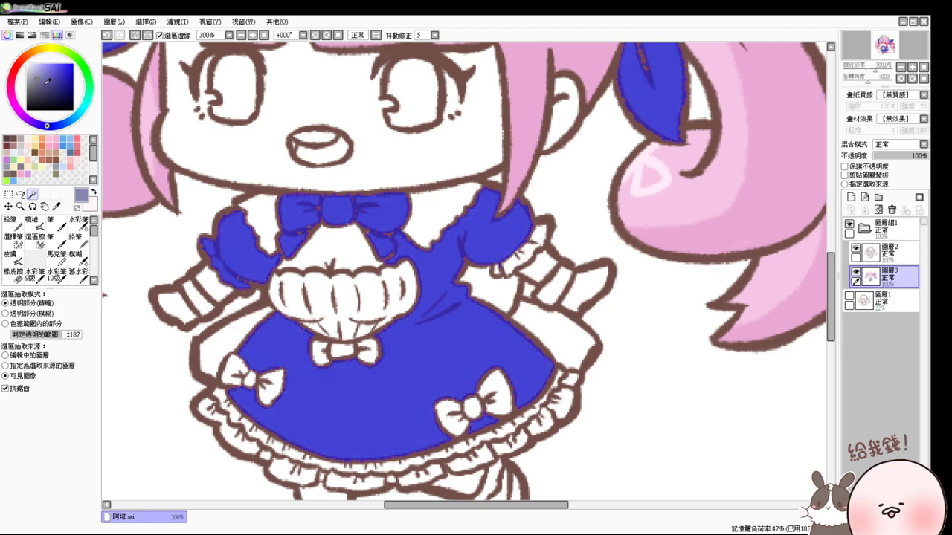
pyautogui.click(32, 221)
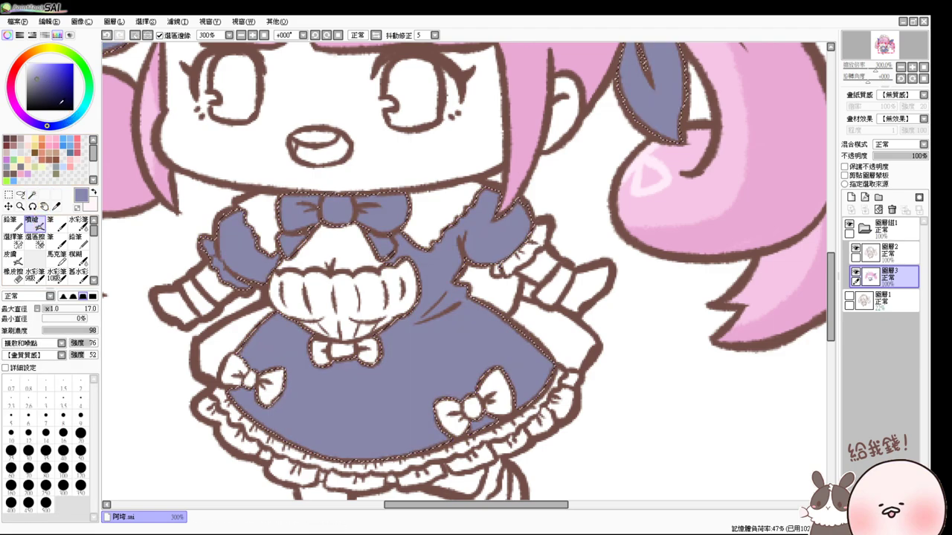
pyautogui.click(40, 72)
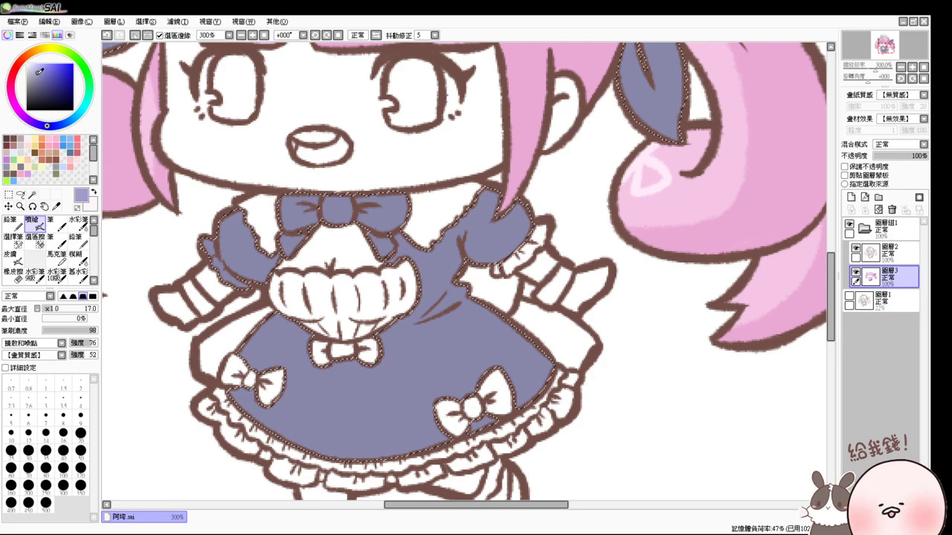
pyautogui.click(41, 76)
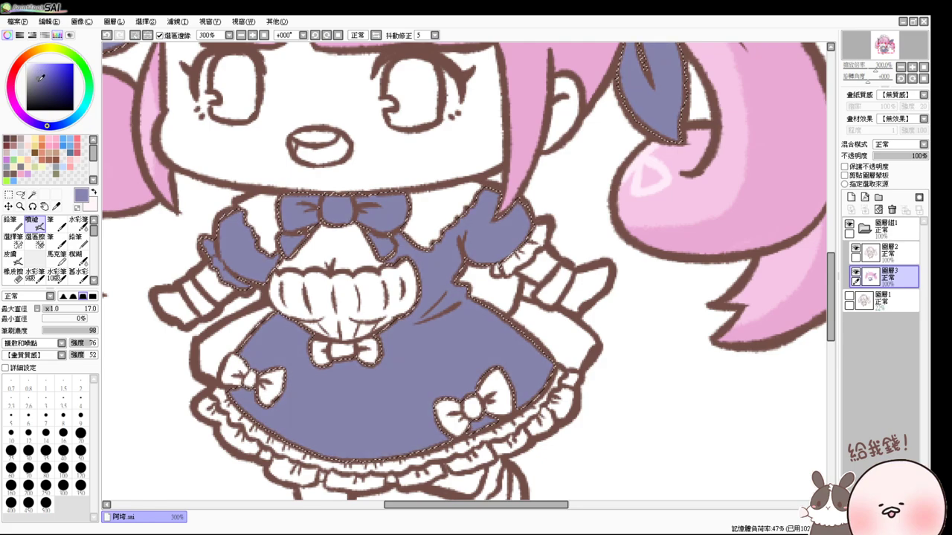
pyautogui.click(35, 77)
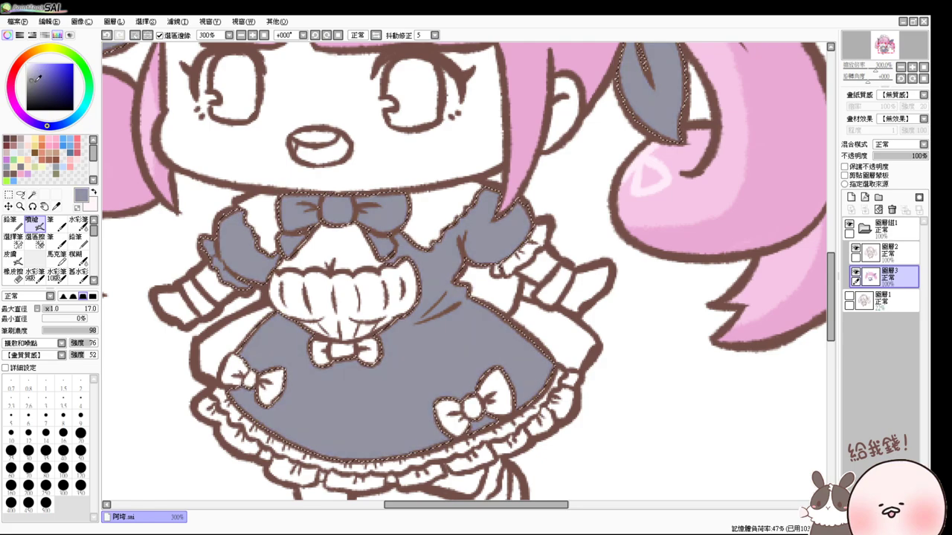
pyautogui.click(43, 77)
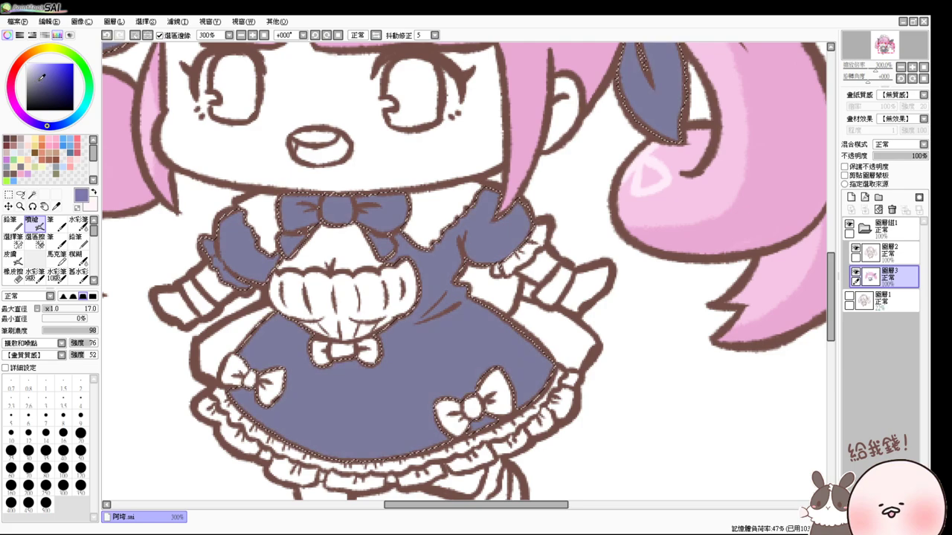
pyautogui.click(42, 79)
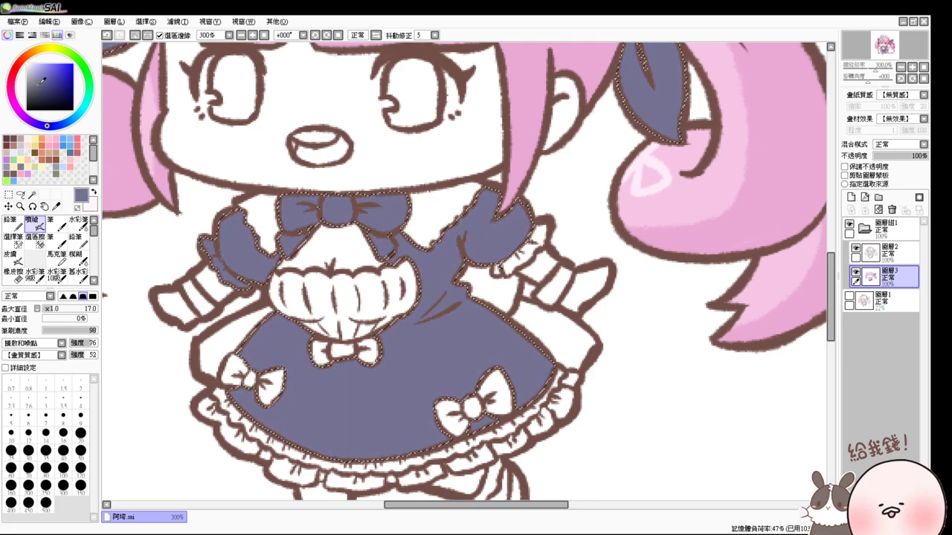
pyautogui.click(47, 127)
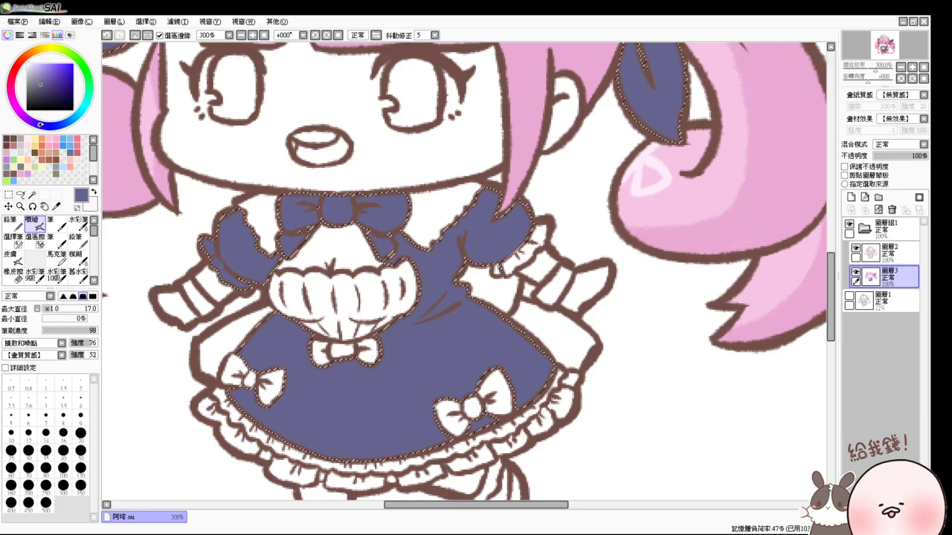
pyautogui.moveTo(47, 126); pyautogui.dragTo(38, 124)
pyautogui.click(40, 74)
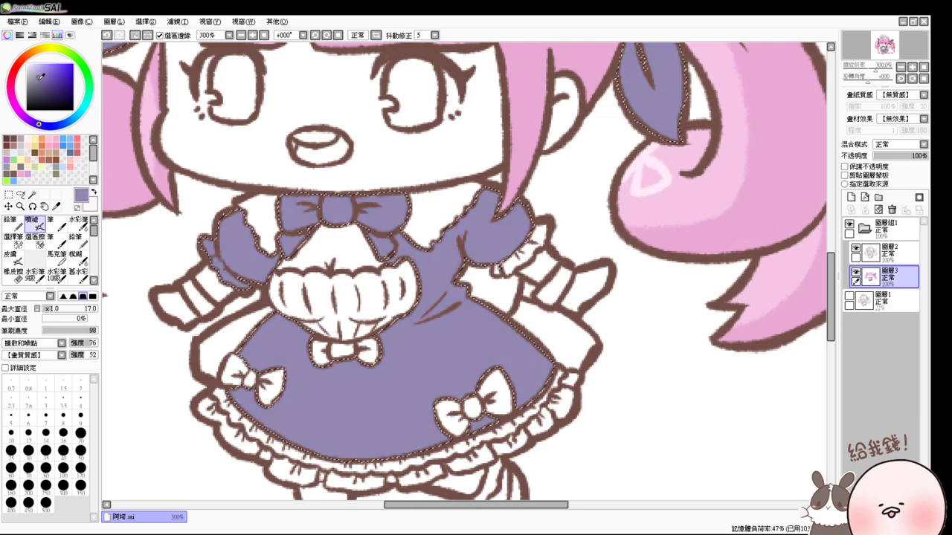
pyautogui.scroll(6, 132, 117)
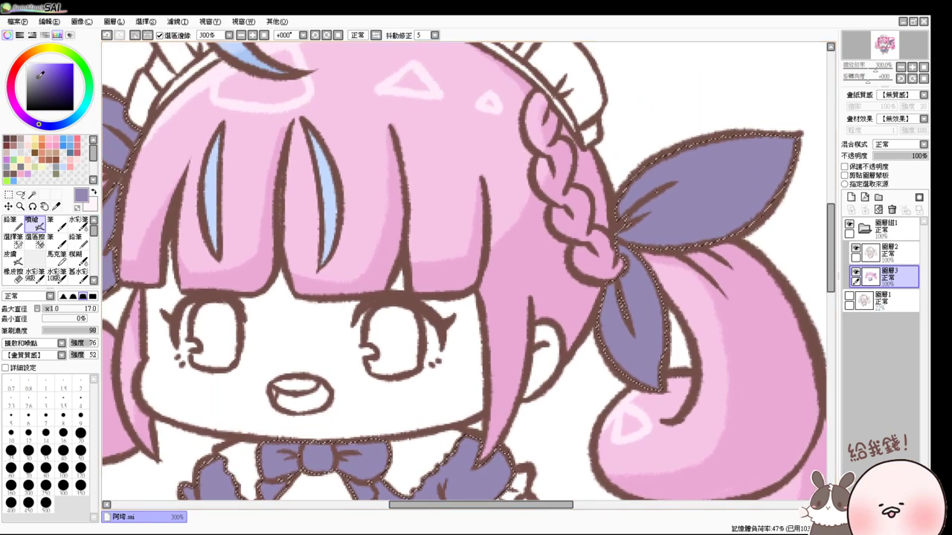
# - Mirror the canvas to check the drawing, flip it back, and shrink the brush to size 10
pyautogui.press('Insert')
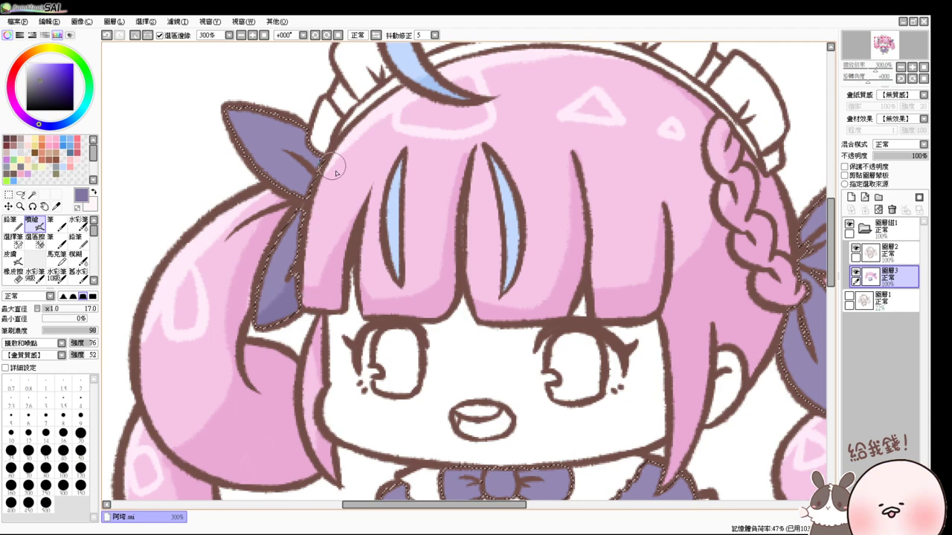
pyautogui.press('Insert')
pyautogui.moveTo(570, 283); pyautogui.dragTo(401, 140)
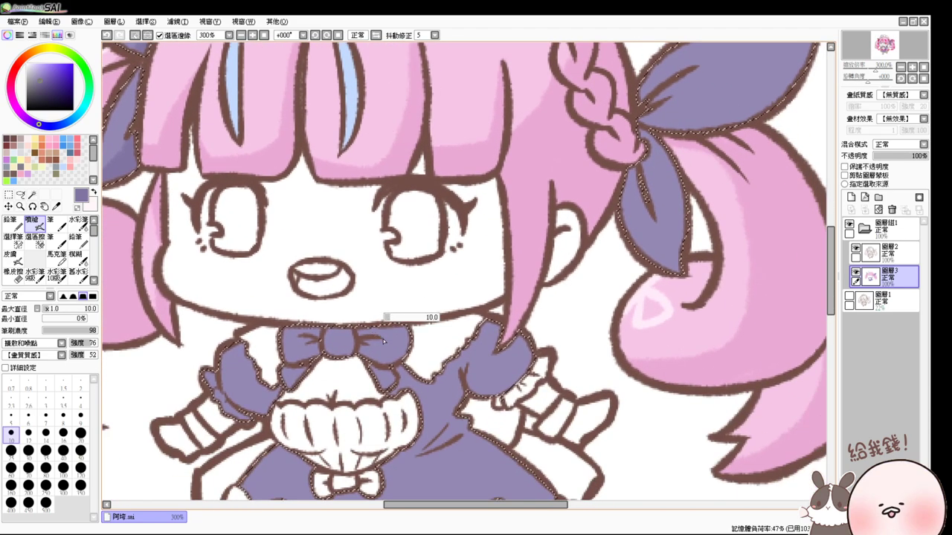
pyautogui.press('[')
pyautogui.press('[')
pyautogui.press('[')
pyautogui.press('[')
# - Shade the collar bow, dress edge, both sleeves and chest folds in darker purple
pyautogui.moveTo(359, 346)
pyautogui.mouseDown()
pyautogui.moveTo(414, 326)
pyautogui.moveTo(401, 325)
pyautogui.moveTo(392, 368)
pyautogui.mouseUp()
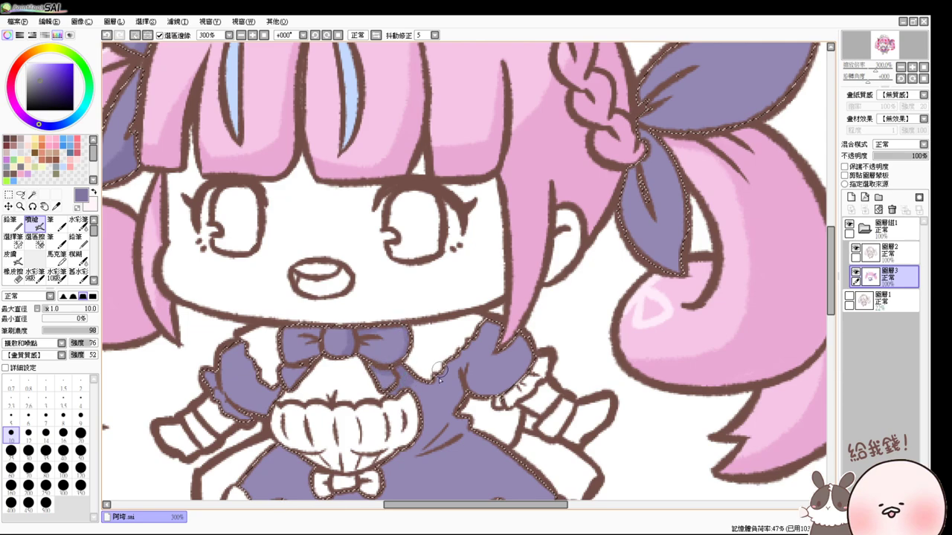
pyautogui.moveTo(446, 372); pyautogui.dragTo(490, 326)
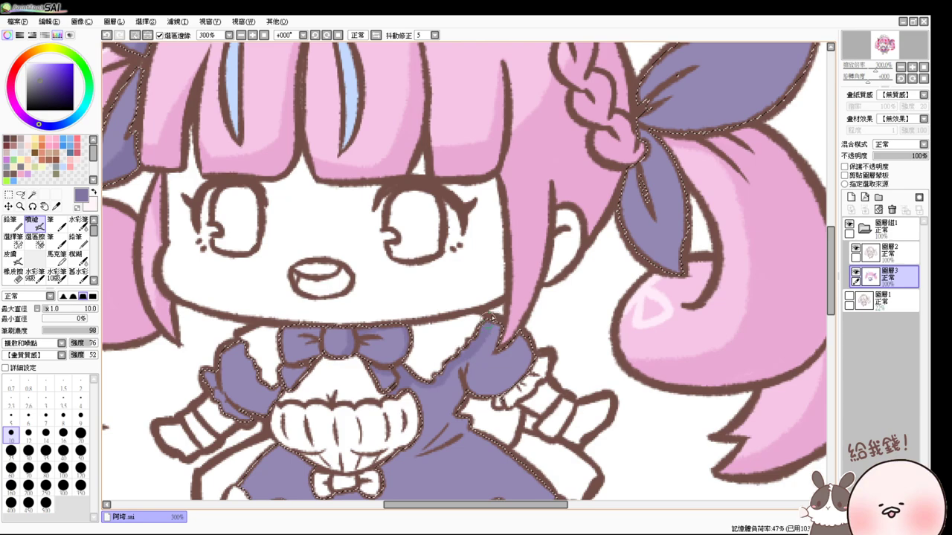
pyautogui.moveTo(286, 364)
pyautogui.mouseDown()
pyautogui.moveTo(271, 390)
pyautogui.moveTo(244, 408)
pyautogui.mouseUp()
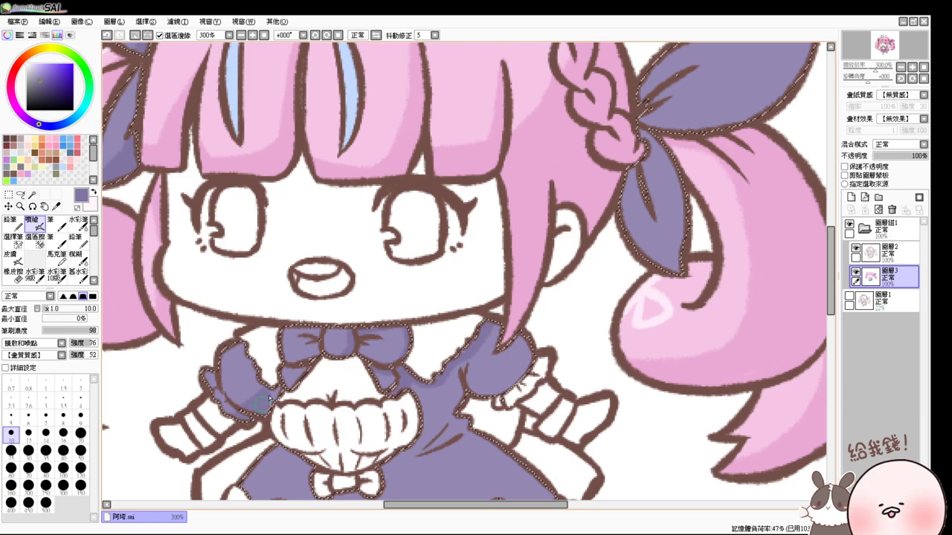
pyautogui.moveTo(499, 366); pyautogui.dragTo(447, 363)
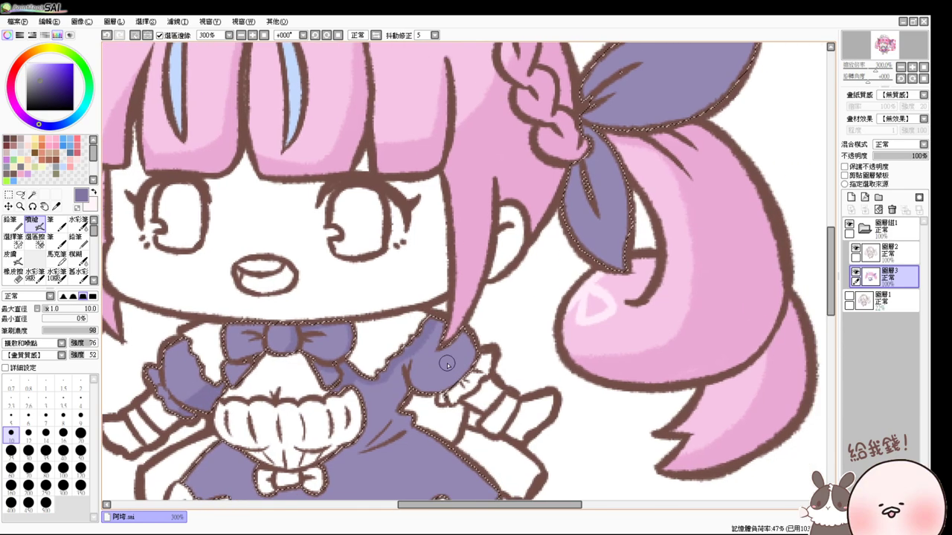
pyautogui.scroll(1, 447, 363)
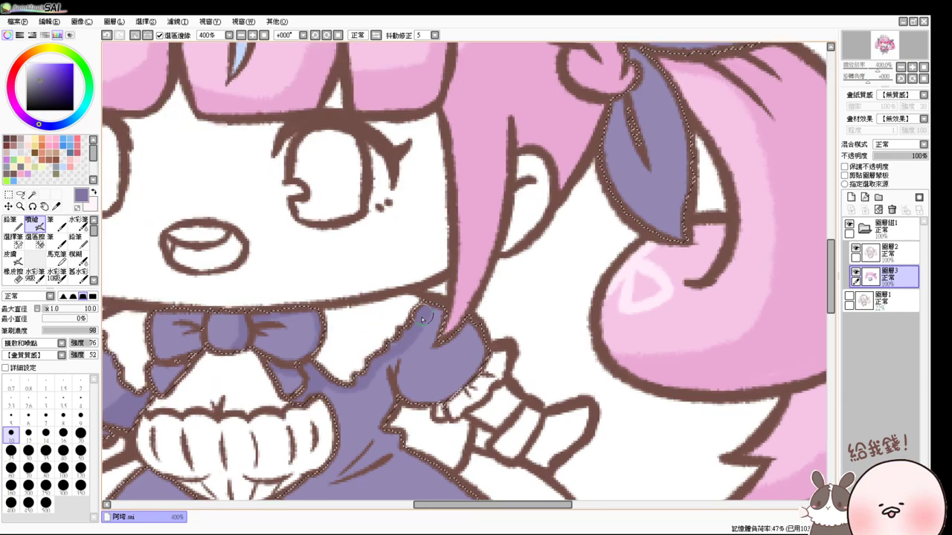
pyautogui.moveTo(434, 315)
pyautogui.mouseDown()
pyautogui.moveTo(470, 368)
pyautogui.moveTo(463, 317)
pyautogui.moveTo(465, 365)
pyautogui.mouseUp()
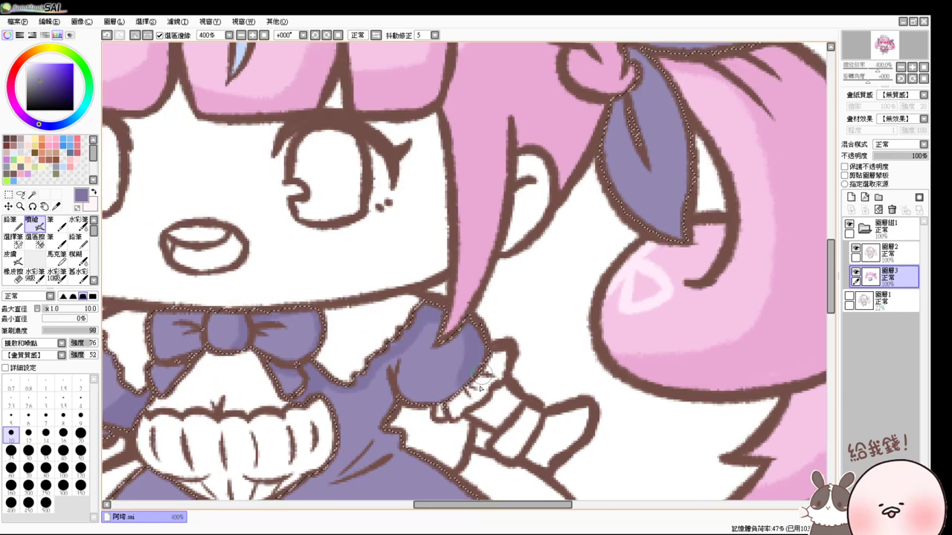
pyautogui.scroll(-3, 416, 405)
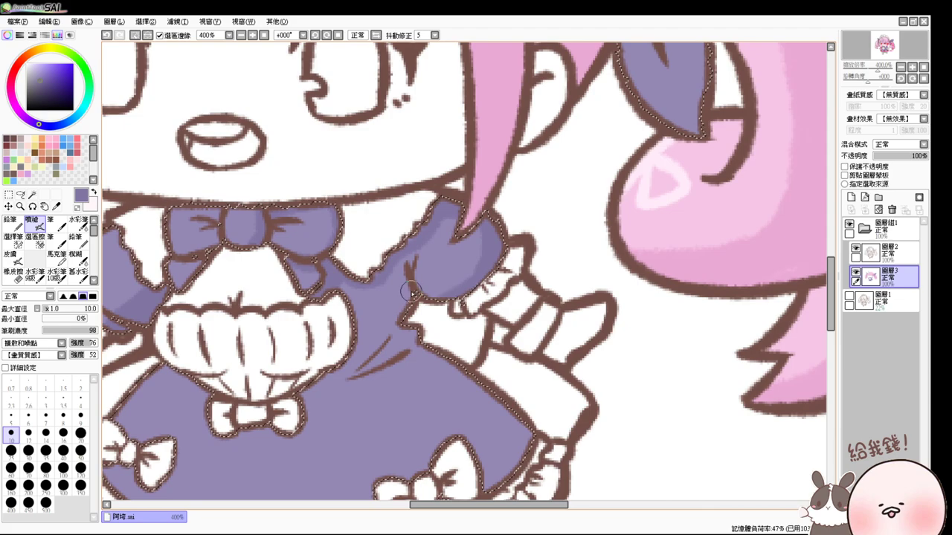
pyautogui.moveTo(411, 292)
pyautogui.mouseDown()
pyautogui.moveTo(360, 316)
pyautogui.moveTo(342, 286)
pyautogui.mouseUp()
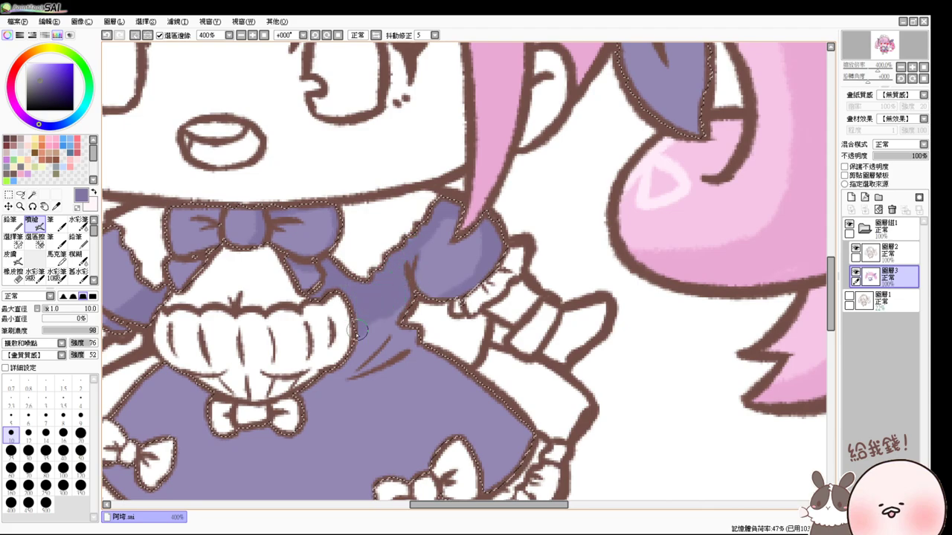
pyautogui.moveTo(357, 332)
pyautogui.mouseDown()
pyautogui.moveTo(316, 380)
pyautogui.moveTo(380, 335)
pyautogui.moveTo(360, 347)
pyautogui.moveTo(425, 341)
pyautogui.moveTo(340, 373)
pyautogui.moveTo(363, 335)
pyautogui.moveTo(426, 290)
pyautogui.mouseUp()
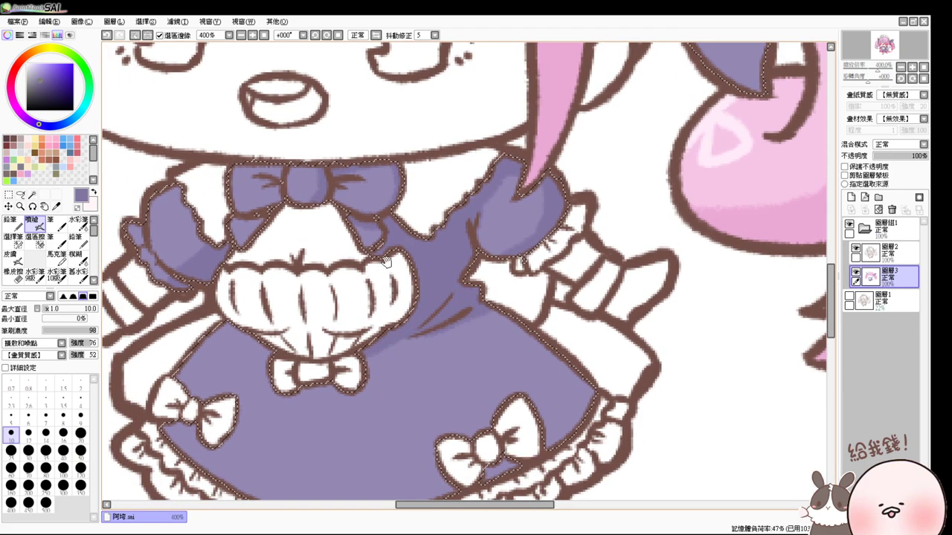
pyautogui.moveTo(399, 382); pyautogui.dragTo(425, 304)
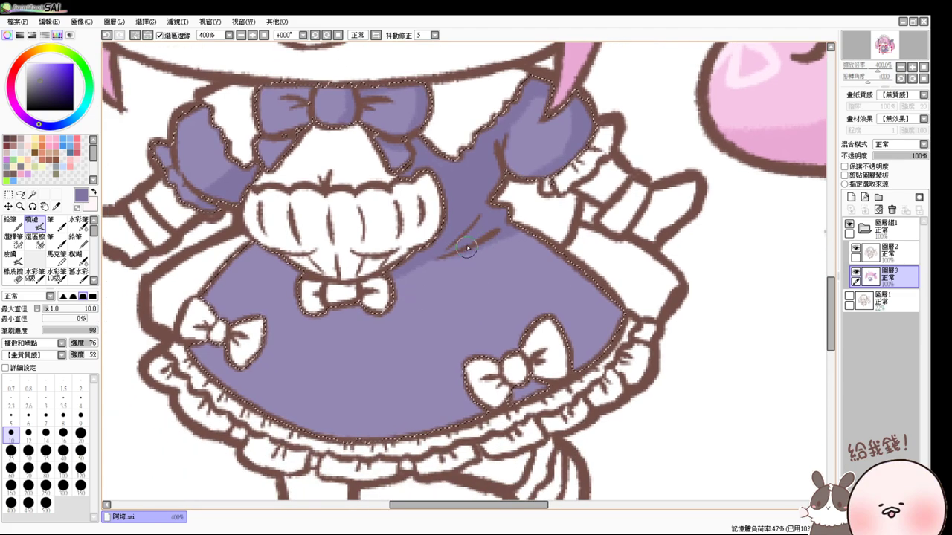
# - Paint darker purple along the skirt folds, its right edge, the lower hem and under the centre bow
pyautogui.moveTo(494, 236); pyautogui.dragTo(515, 326)
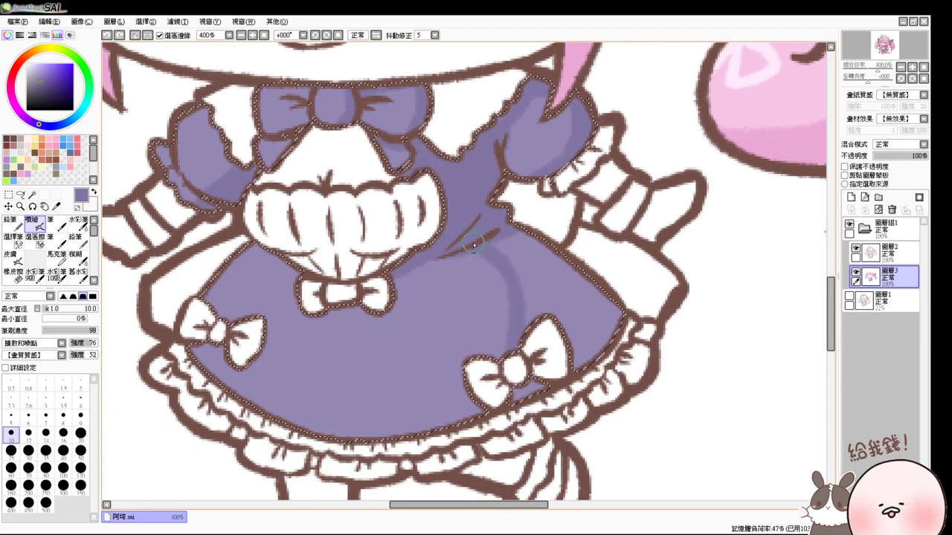
pyautogui.moveTo(521, 231)
pyautogui.mouseDown()
pyautogui.moveTo(513, 240)
pyautogui.moveTo(537, 253)
pyautogui.mouseUp()
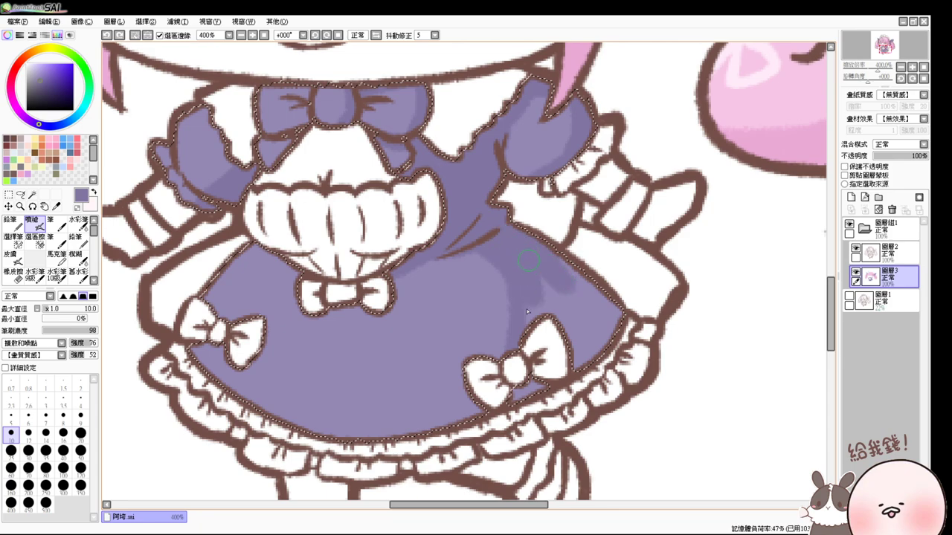
pyautogui.moveTo(519, 367)
pyautogui.mouseDown()
pyautogui.moveTo(543, 327)
pyautogui.moveTo(543, 350)
pyautogui.moveTo(588, 347)
pyautogui.mouseUp()
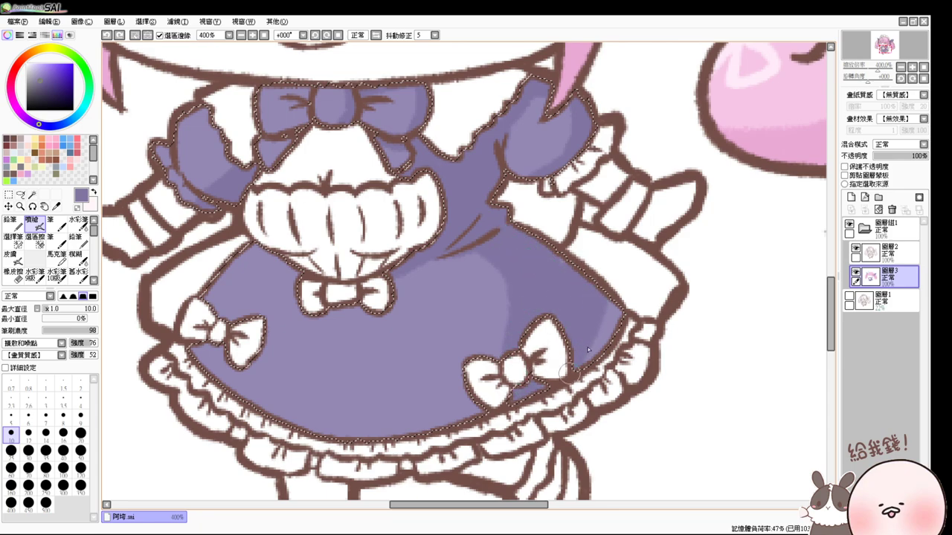
pyautogui.moveTo(487, 396)
pyautogui.mouseDown()
pyautogui.moveTo(519, 357)
pyautogui.moveTo(431, 416)
pyautogui.moveTo(288, 417)
pyautogui.moveTo(492, 403)
pyautogui.moveTo(445, 422)
pyautogui.mouseUp()
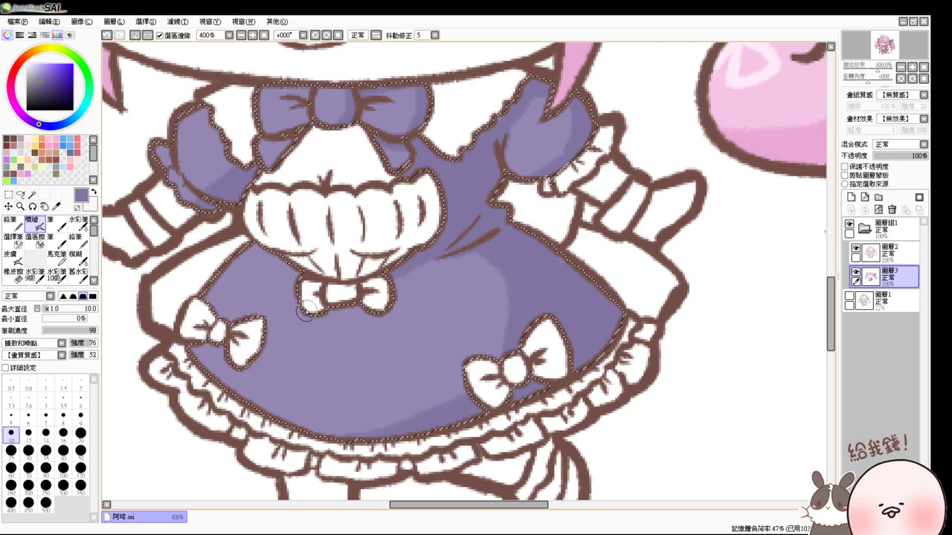
pyautogui.moveTo(303, 317)
pyautogui.mouseDown()
pyautogui.moveTo(341, 305)
pyautogui.moveTo(380, 313)
pyautogui.mouseUp()
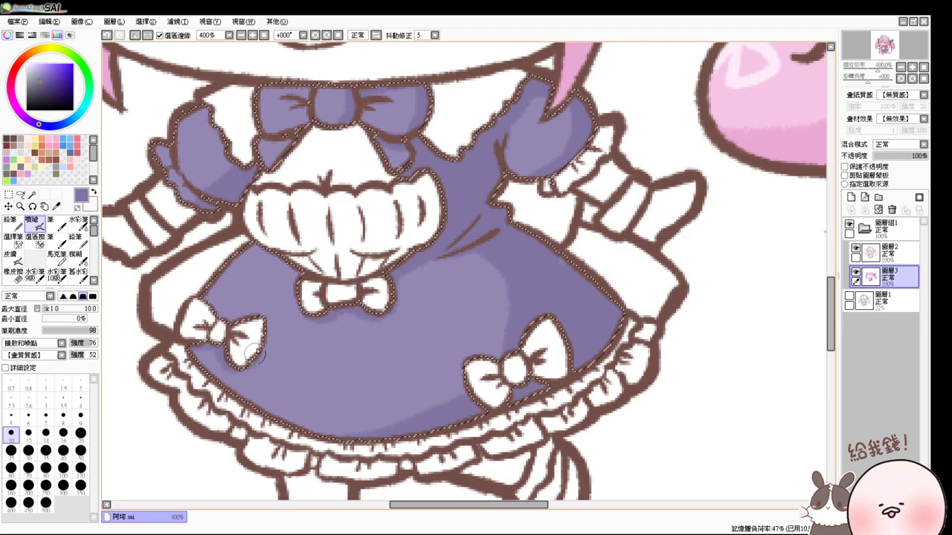
# - Pick a lighter lavender and paint a highlight along the dress's left edge
pyautogui.moveTo(505, 227); pyautogui.dragTo(520, 307)
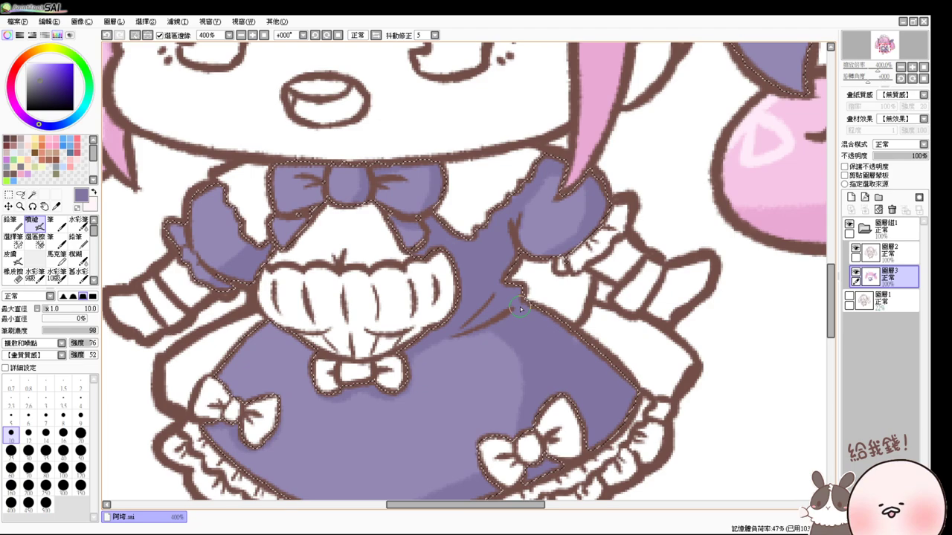
pyautogui.click(35, 73)
pyautogui.moveTo(269, 327)
pyautogui.mouseDown()
pyautogui.moveTo(227, 372)
pyautogui.moveTo(257, 349)
pyautogui.moveTo(255, 336)
pyautogui.mouseUp()
# - Undo the edge highlight and paint lavender highlights on the left puff sleeve and its lower frill
pyautogui.hotkey('ctrl', 'z')
pyautogui.scroll(2, 255, 336)
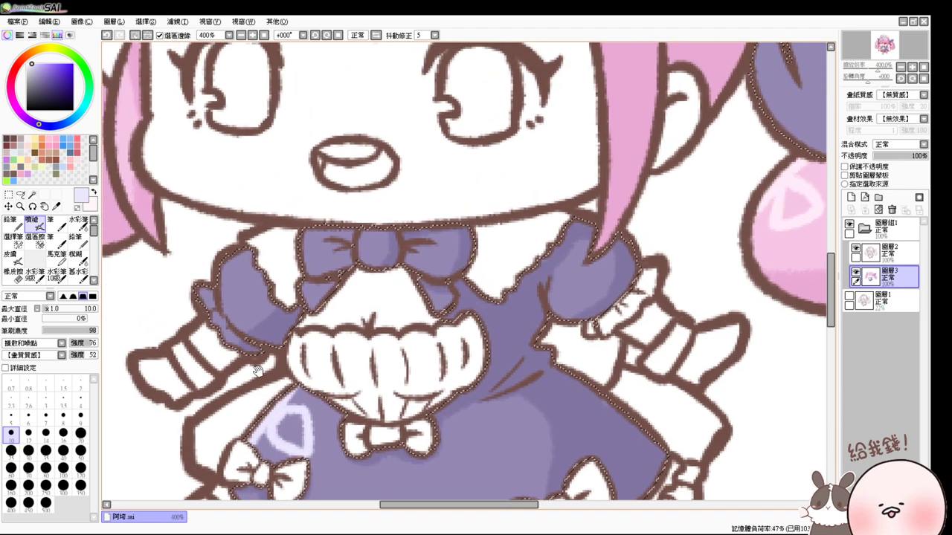
pyautogui.moveTo(230, 249)
pyautogui.mouseDown()
pyautogui.moveTo(253, 260)
pyautogui.moveTo(253, 276)
pyautogui.moveTo(241, 262)
pyautogui.mouseUp()
pyautogui.moveTo(218, 293); pyautogui.dragTo(203, 308)
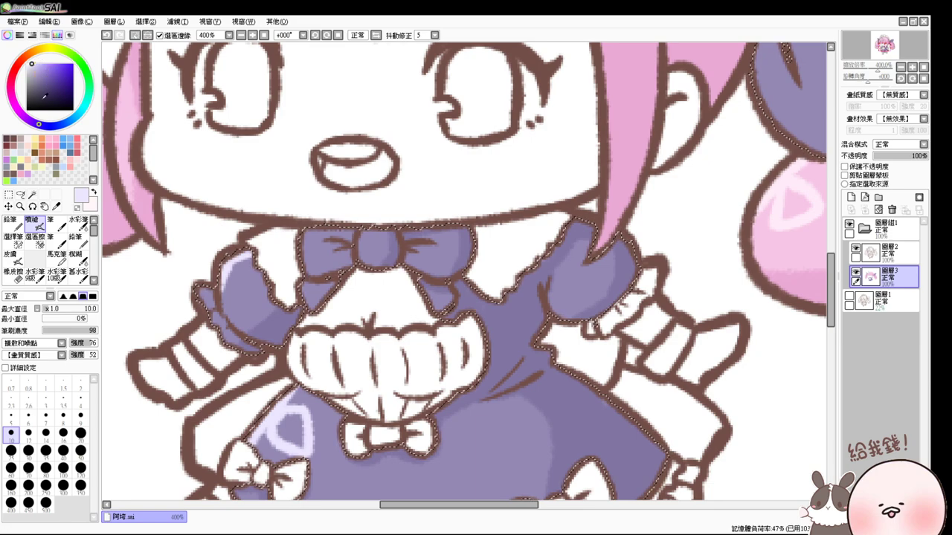
# - Brush near-white along the left sleeve's frill edge, then repaint its lower strip lavender
pyautogui.click(27, 64)
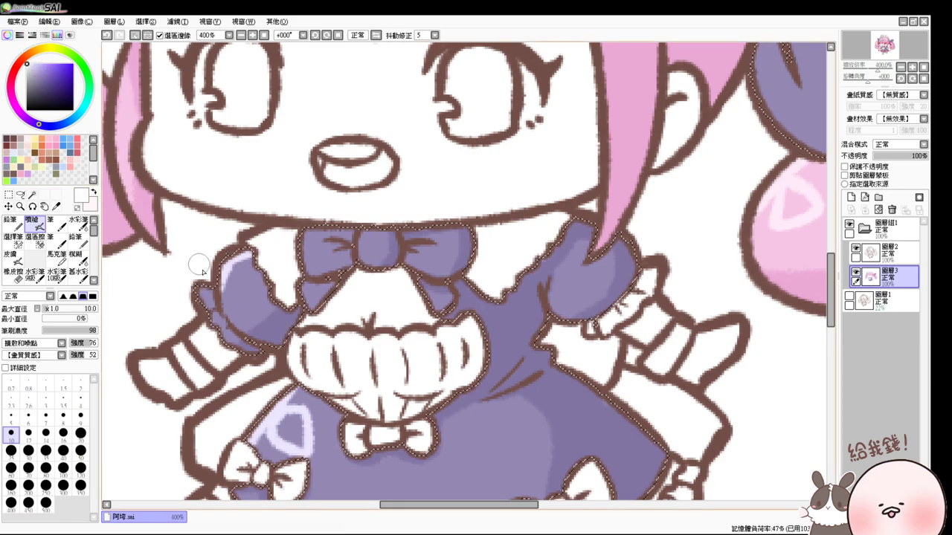
pyautogui.moveTo(197, 270)
pyautogui.mouseDown()
pyautogui.moveTo(230, 339)
pyautogui.moveTo(249, 353)
pyautogui.mouseUp()
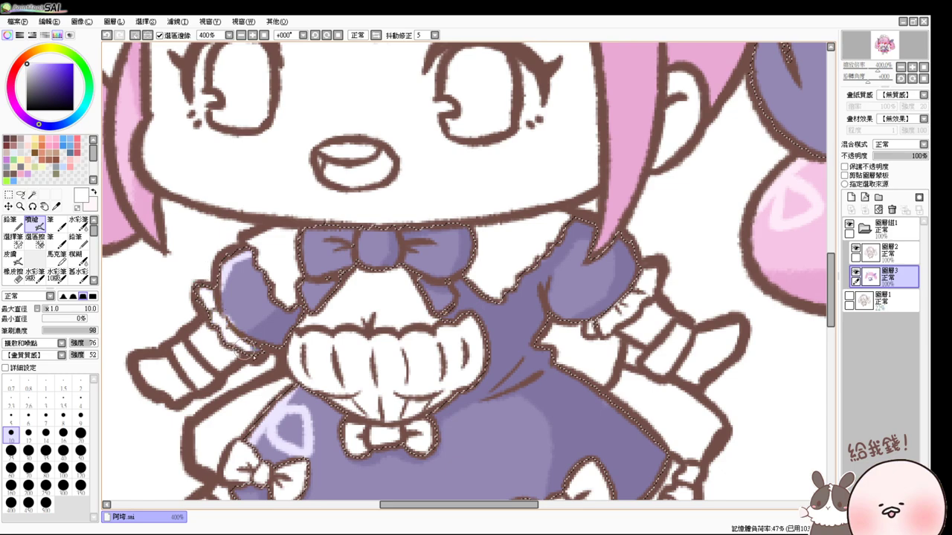
pyautogui.keyDown('alt'); pyautogui.click(253, 327); pyautogui.keyUp('alt')
pyautogui.moveTo(220, 298); pyautogui.dragTo(247, 331)
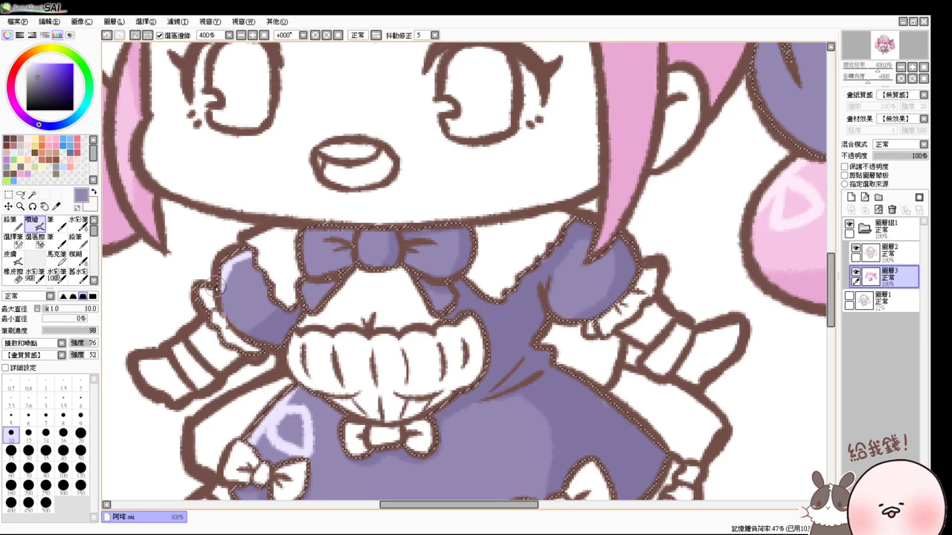
# - Pick a near-white light blue, then select the right collar flap with the Magic Wand
pyautogui.click(35, 139)
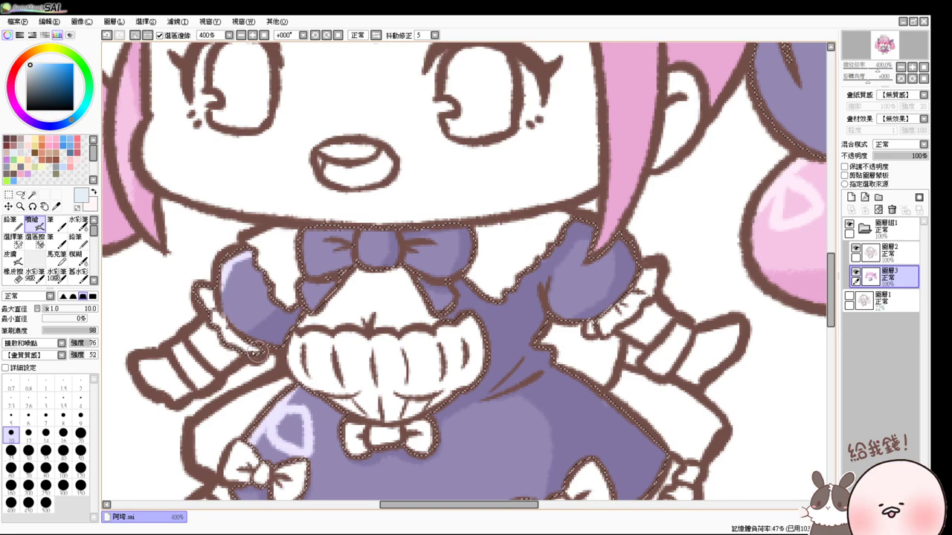
pyautogui.moveTo(253, 402); pyautogui.dragTo(215, 275)
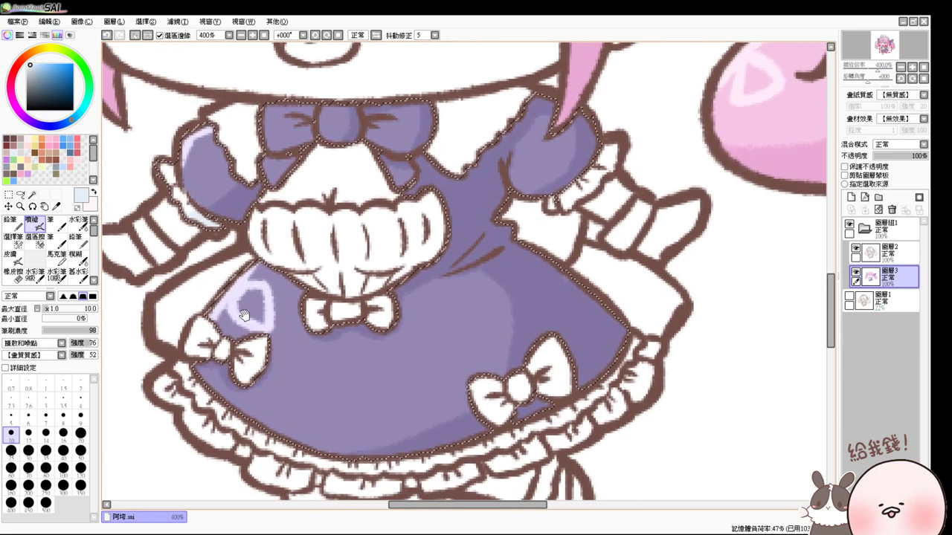
pyautogui.click(32, 195)
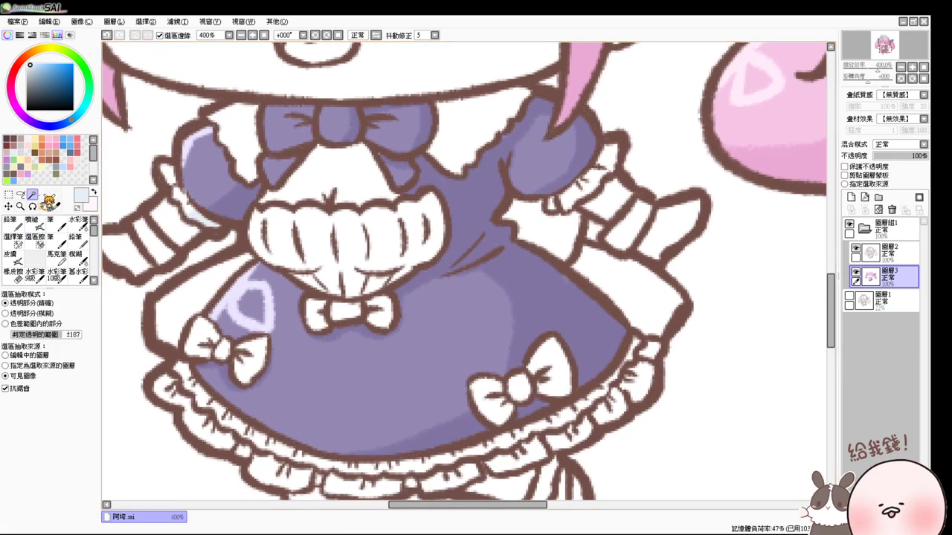
pyautogui.click(441, 136)
# - Add the left collar flap, the white ruffle under the bow and the patch beneath it to the selection
pyautogui.click(251, 139)
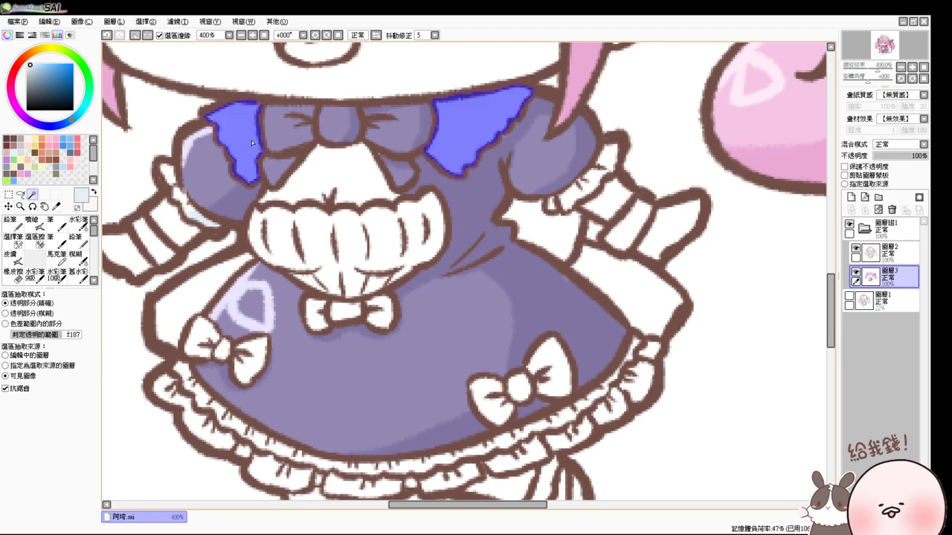
pyautogui.click(350, 244)
pyautogui.click(374, 284)
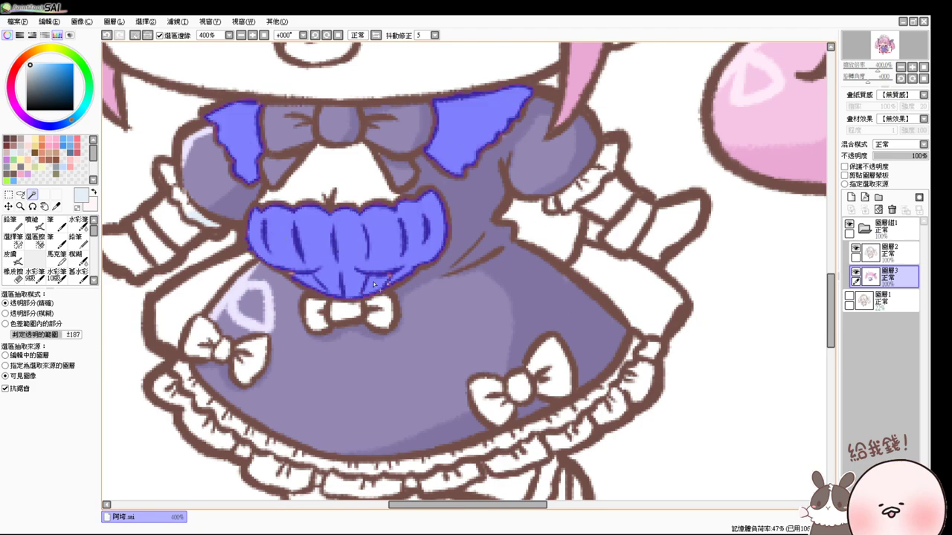
pyautogui.click(12, 223)
pyautogui.click(13, 239)
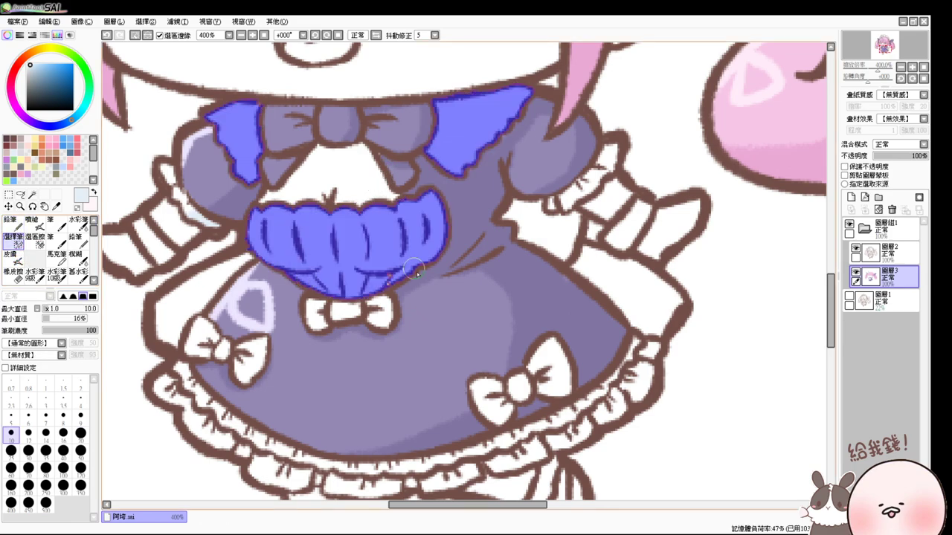
pyautogui.moveTo(378, 289); pyautogui.dragTo(420, 335)
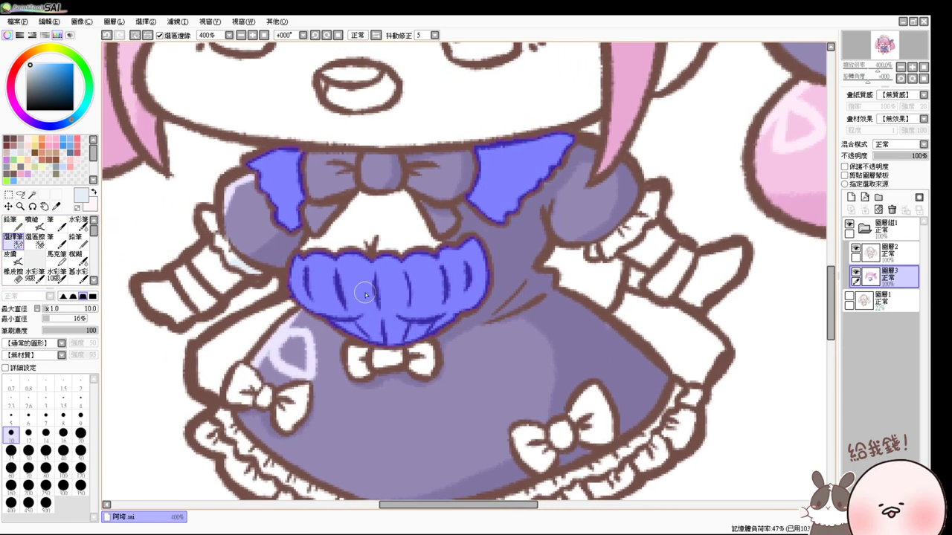
# - Add the left sleeve cuff band and the centre, left and right skirt bows to the selection
pyautogui.press('w')
pyautogui.click(212, 307)
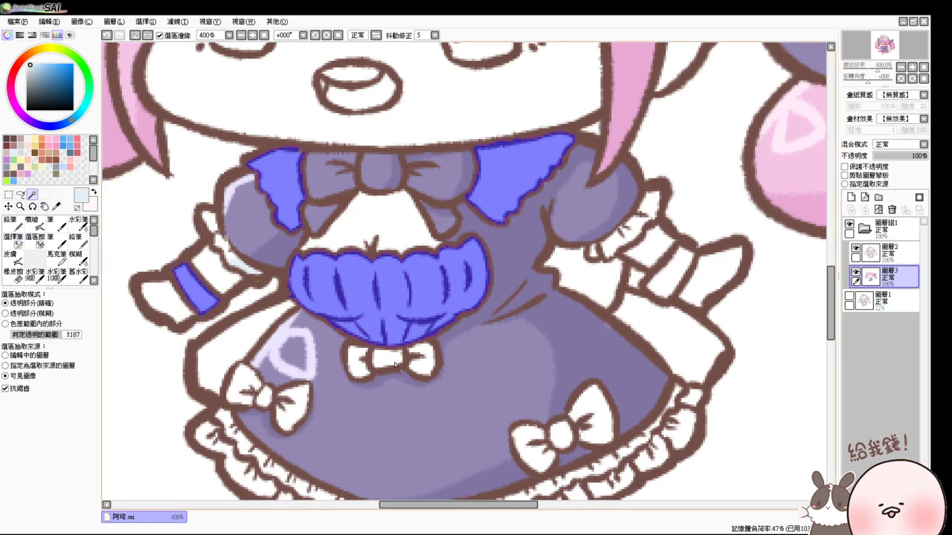
pyautogui.click(395, 364)
pyautogui.click(357, 363)
pyautogui.click(425, 372)
pyautogui.click(259, 400)
pyautogui.click(246, 387)
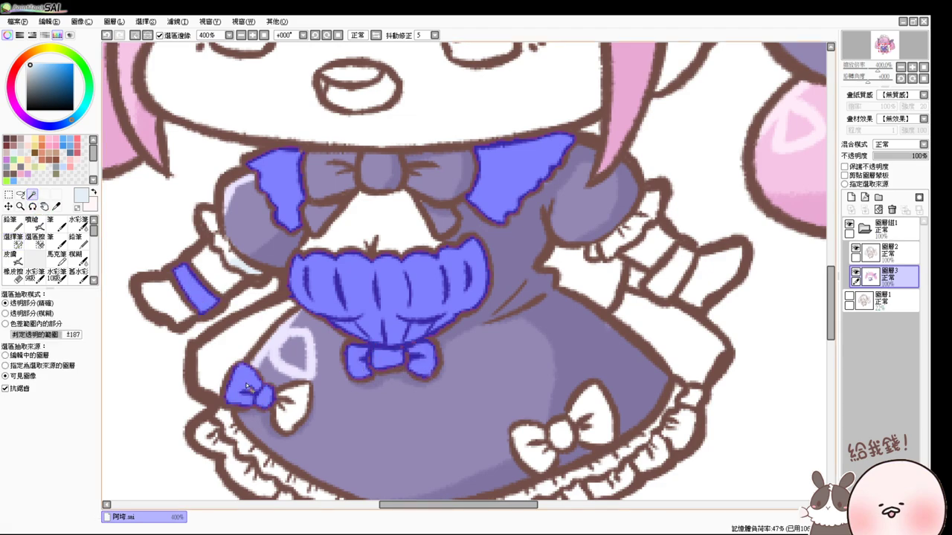
pyautogui.click(300, 403)
pyautogui.click(590, 404)
pyautogui.click(564, 431)
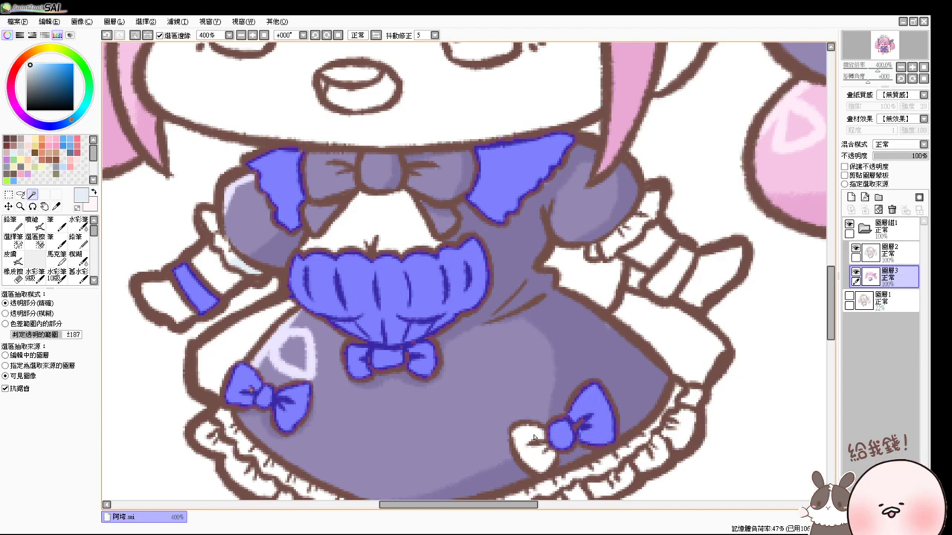
pyautogui.click(532, 445)
# - Add the right sleeve cuff, wrist cuff, right frill segment and nearby white gaps to the selection
pyautogui.click(13, 242)
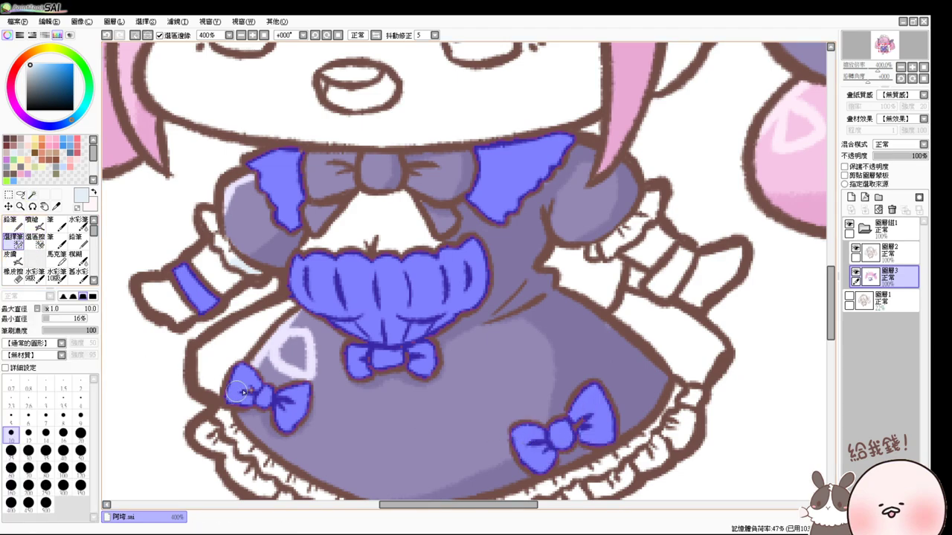
pyautogui.click(32, 195)
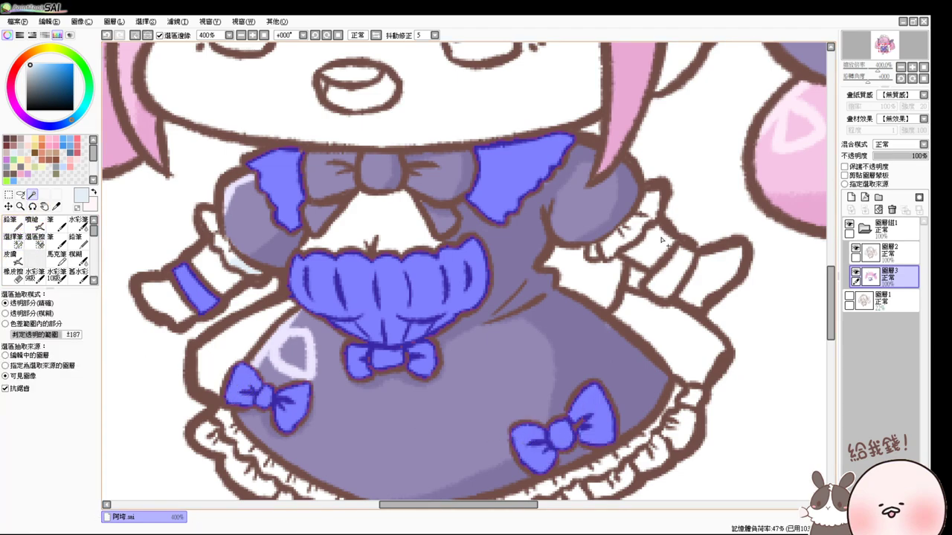
pyautogui.click(616, 243)
pyautogui.click(649, 288)
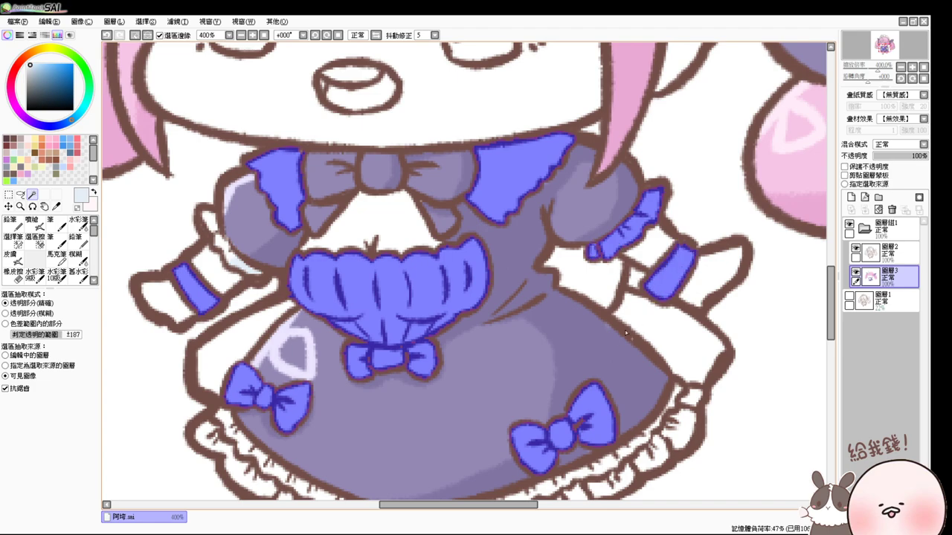
pyautogui.moveTo(613, 342); pyautogui.dragTo(629, 290)
pyautogui.click(623, 231)
pyautogui.click(653, 270)
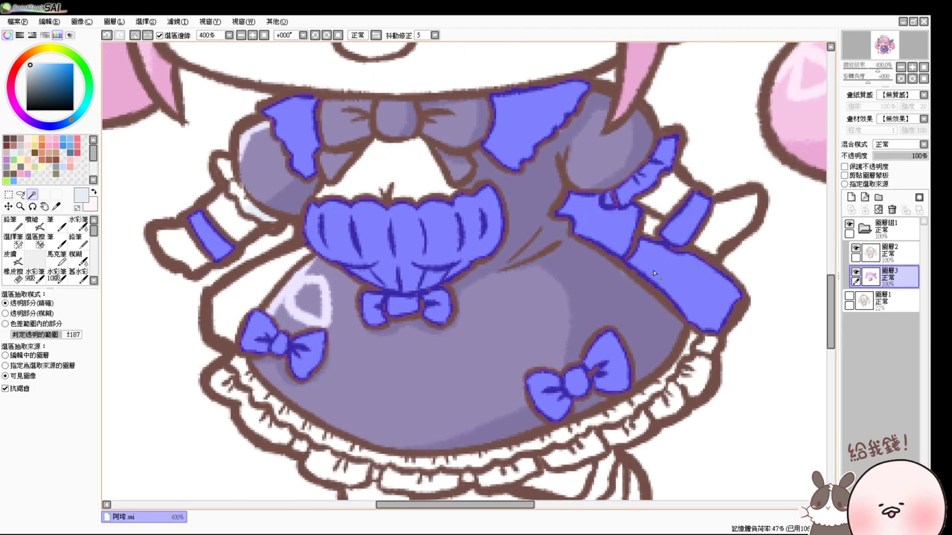
pyautogui.click(699, 372)
pyautogui.click(703, 346)
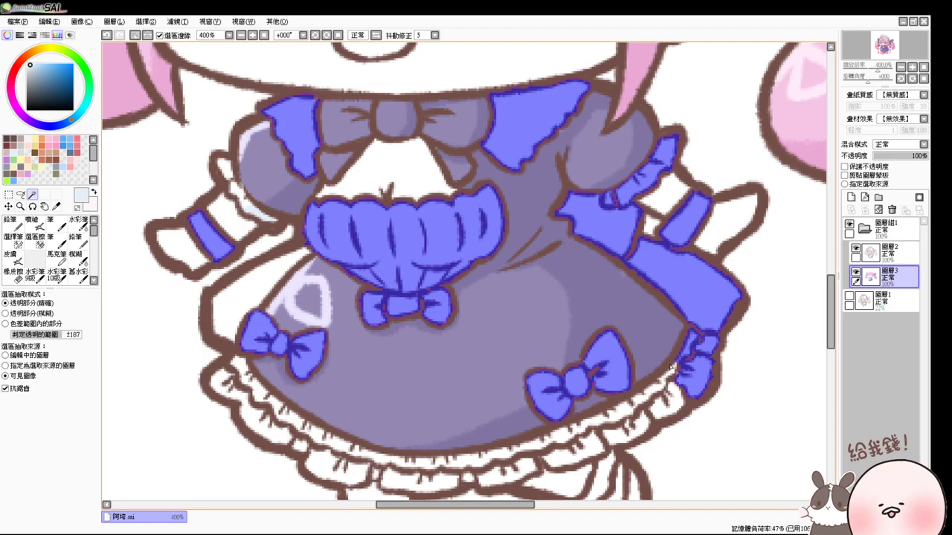
# - Add every piece of the skirt's hem frill band, right to left, to the selection
pyautogui.click(673, 370)
pyautogui.click(669, 406)
pyautogui.click(629, 430)
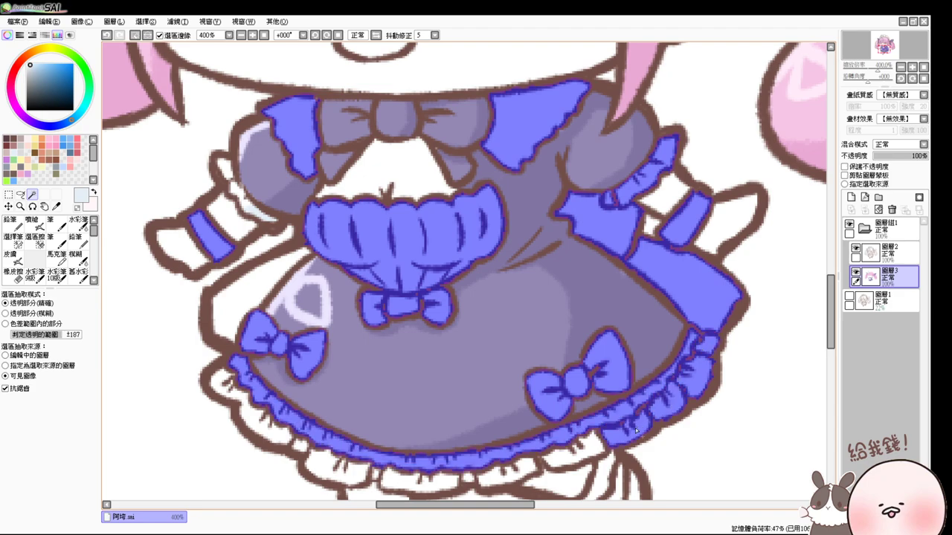
pyautogui.click(592, 444)
pyautogui.click(521, 468)
pyautogui.moveTo(547, 456); pyautogui.dragTo(602, 403)
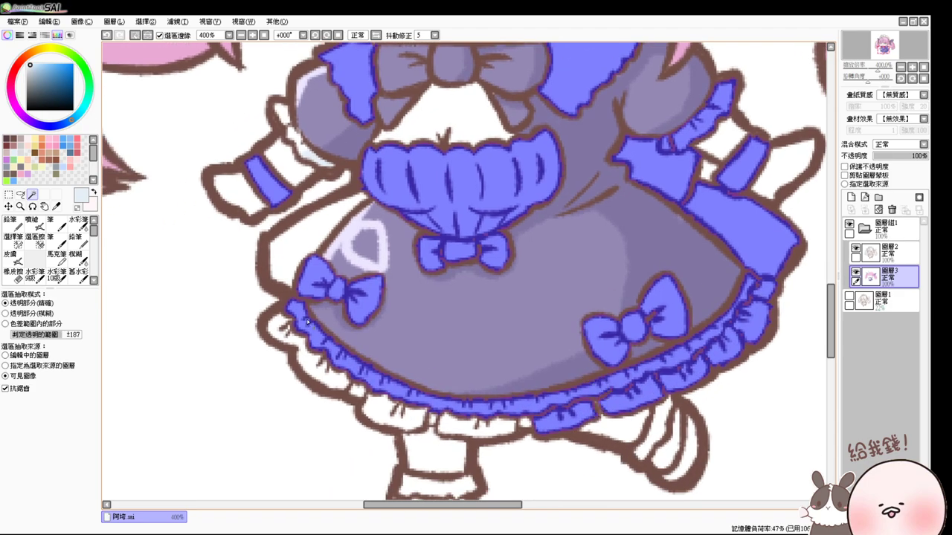
pyautogui.click(305, 359)
pyautogui.click(379, 415)
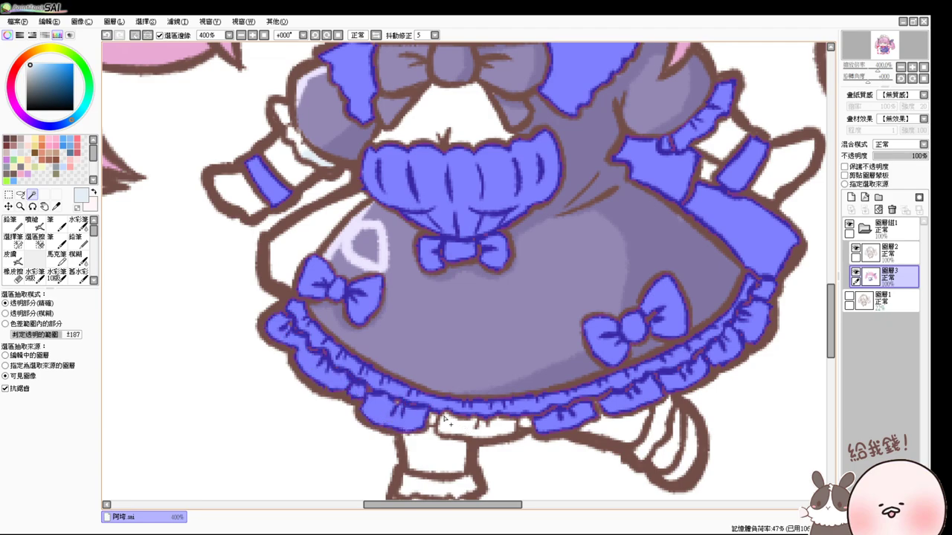
pyautogui.click(450, 424)
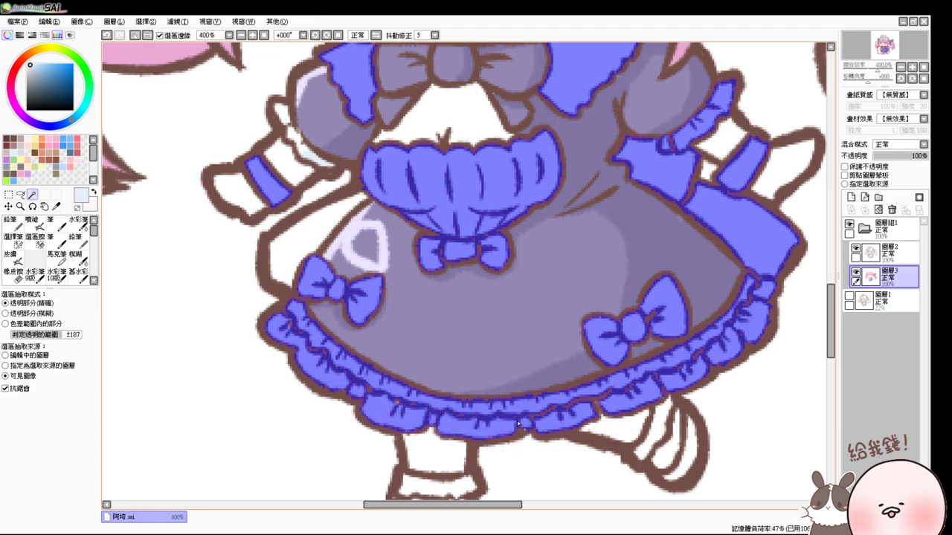
# - Add the sock band and the strap under the skirt to the selection
pyautogui.click(13, 238)
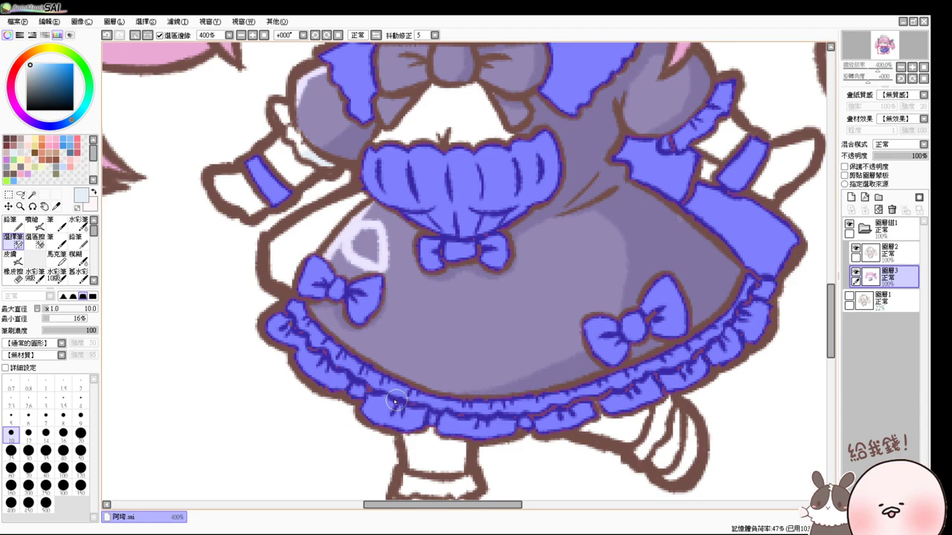
pyautogui.click(32, 194)
pyautogui.scroll(-3, 521, 402)
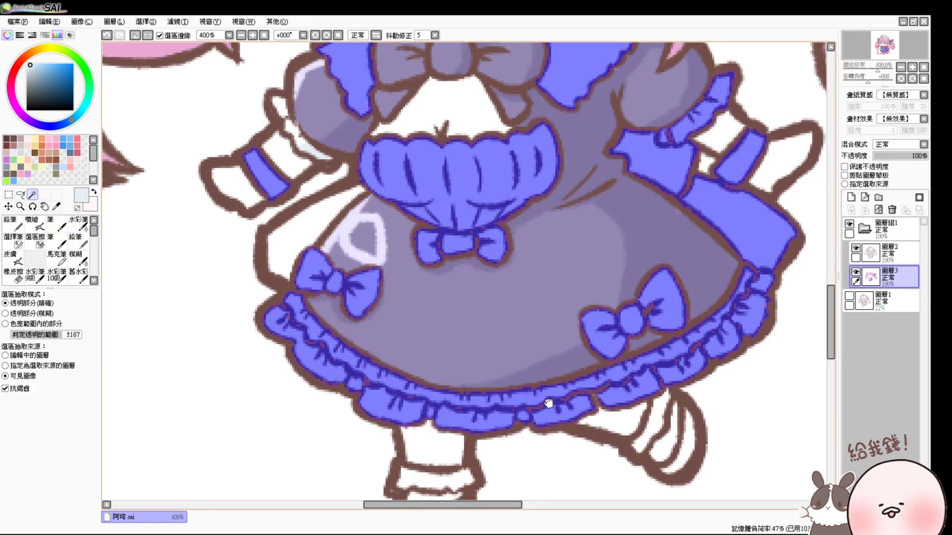
pyautogui.click(437, 422)
pyautogui.click(625, 379)
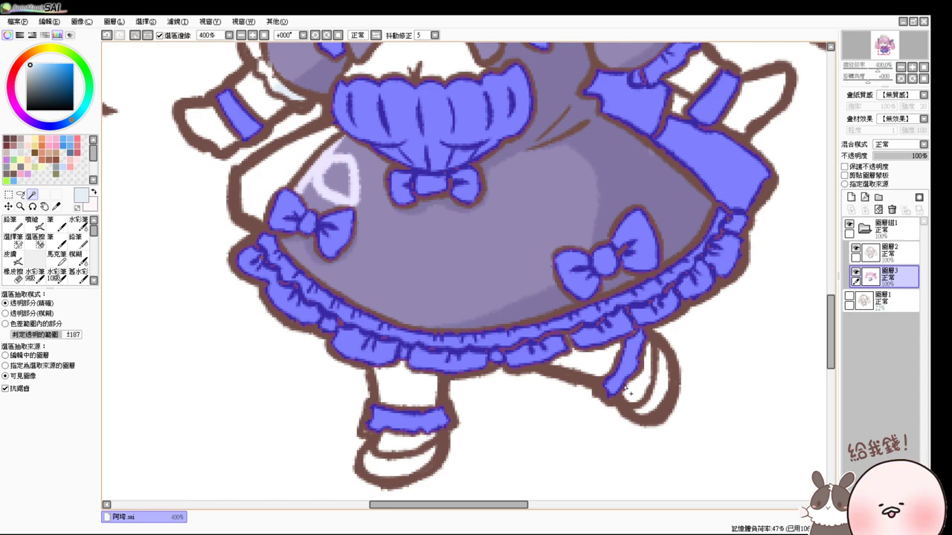
pyautogui.scroll(10, 629, 376)
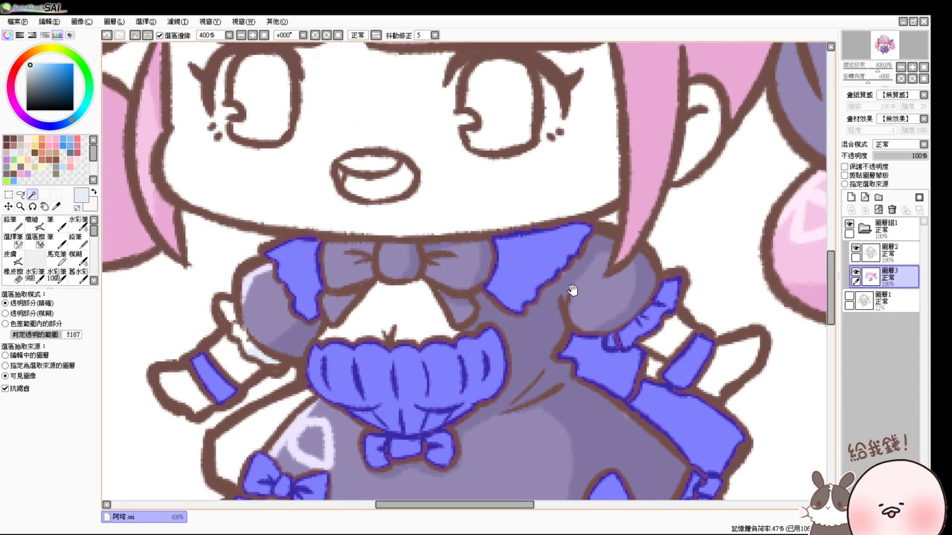
# - Add the sailor hat's crown, side strip, white band and right ruffle with its tip to the selection
pyautogui.scroll(8, 610, 261)
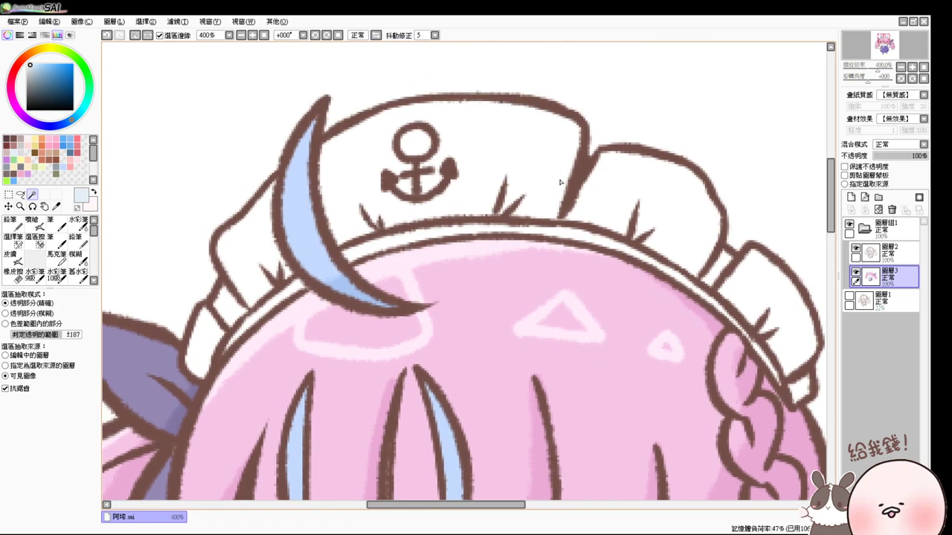
pyautogui.click(629, 216)
pyautogui.click(723, 278)
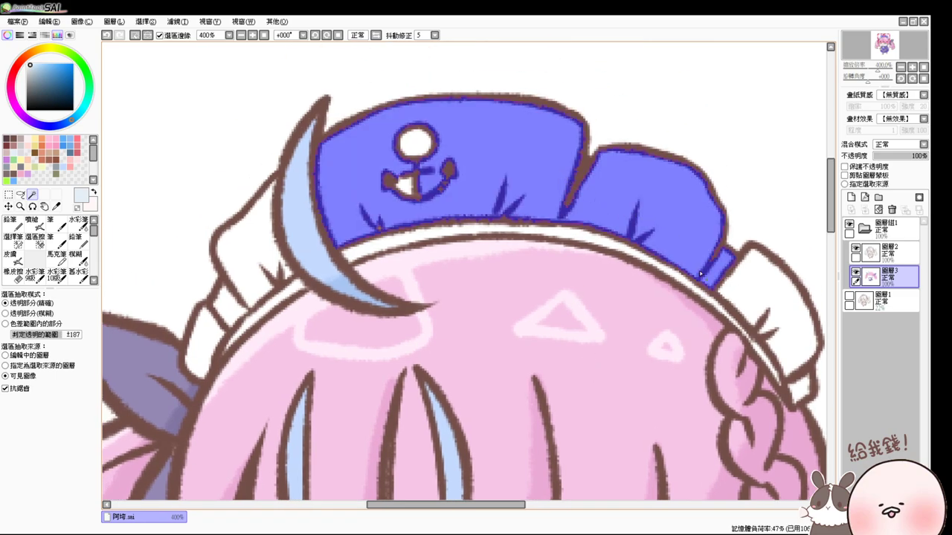
pyautogui.click(636, 254)
pyautogui.click(766, 298)
pyautogui.click(799, 388)
# - Add the left ruffle, left band and the anchor's circle and gaps, then switch to the Airbrush
pyautogui.click(249, 248)
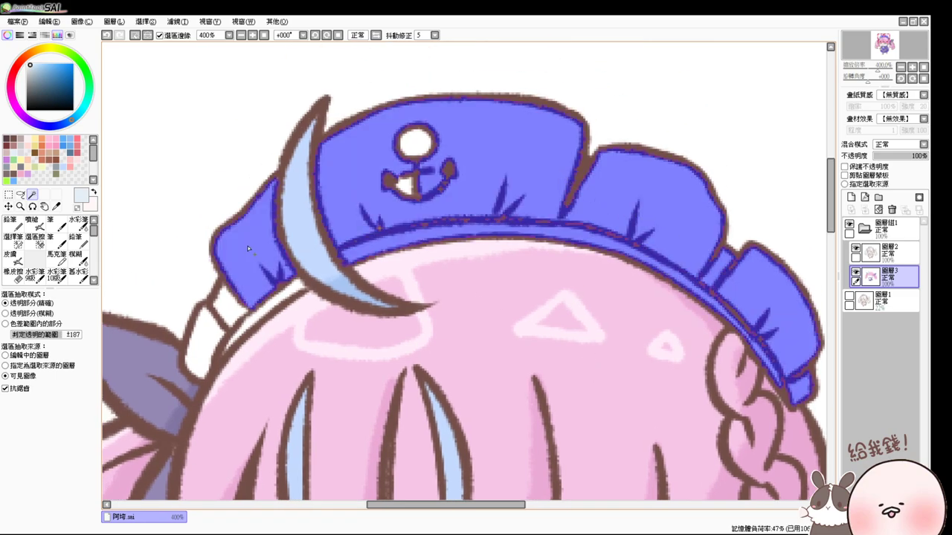
pyautogui.click(227, 309)
pyautogui.click(197, 369)
pyautogui.click(292, 284)
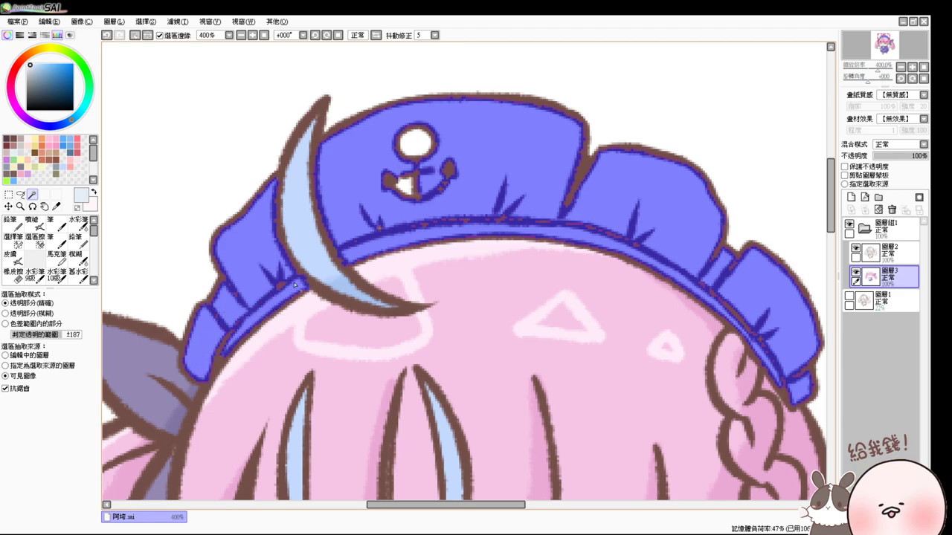
pyautogui.click(414, 149)
pyautogui.click(405, 187)
pyautogui.click(13, 239)
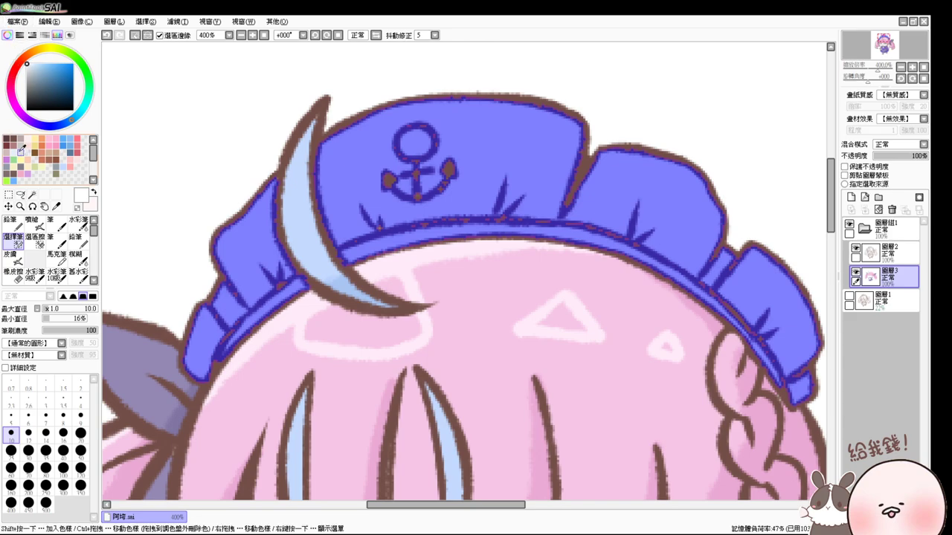
pyautogui.click(31, 224)
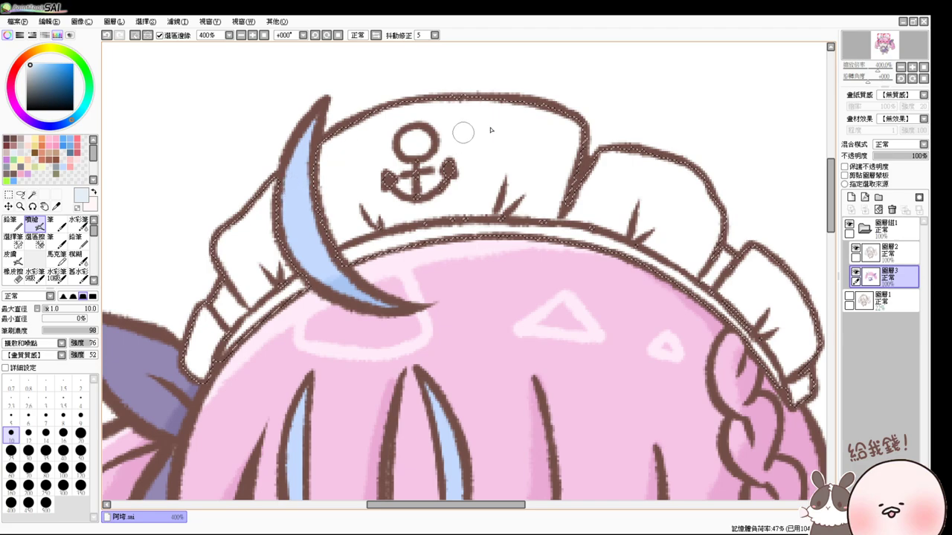
# - Airbrush pale blue over the hat's right side, side panel, panel gap and edges, plus the left flap
pyautogui.moveTo(555, 110); pyautogui.dragTo(555, 191)
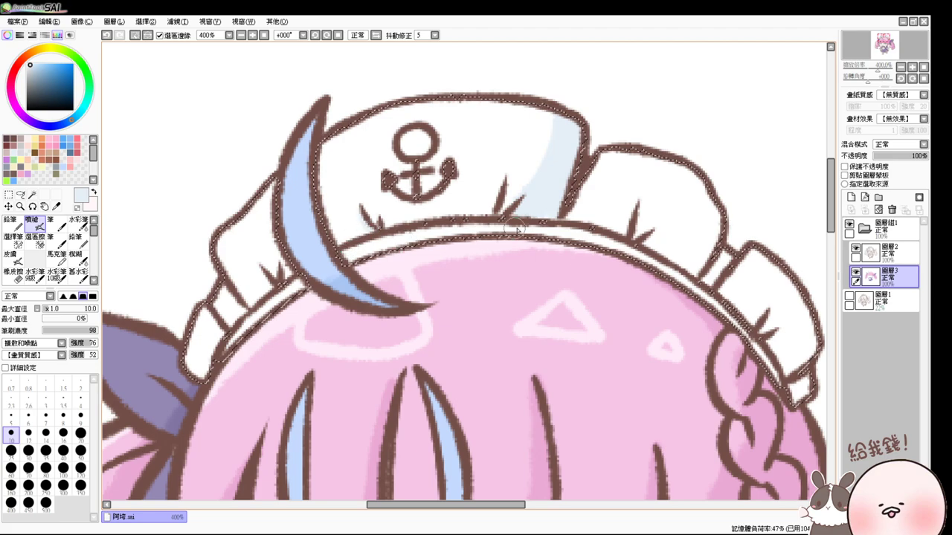
pyautogui.moveTo(676, 298); pyautogui.dragTo(434, 244)
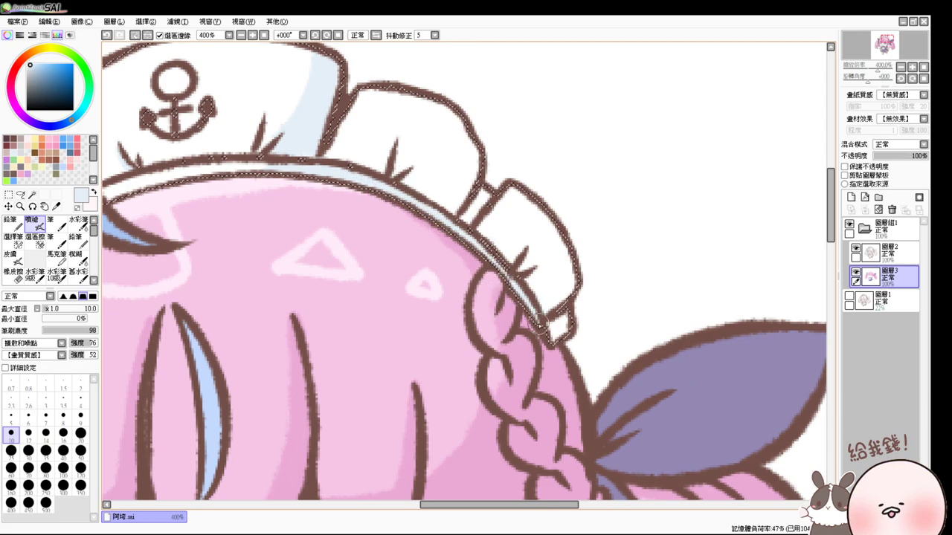
pyautogui.moveTo(540, 321); pyautogui.dragTo(557, 287)
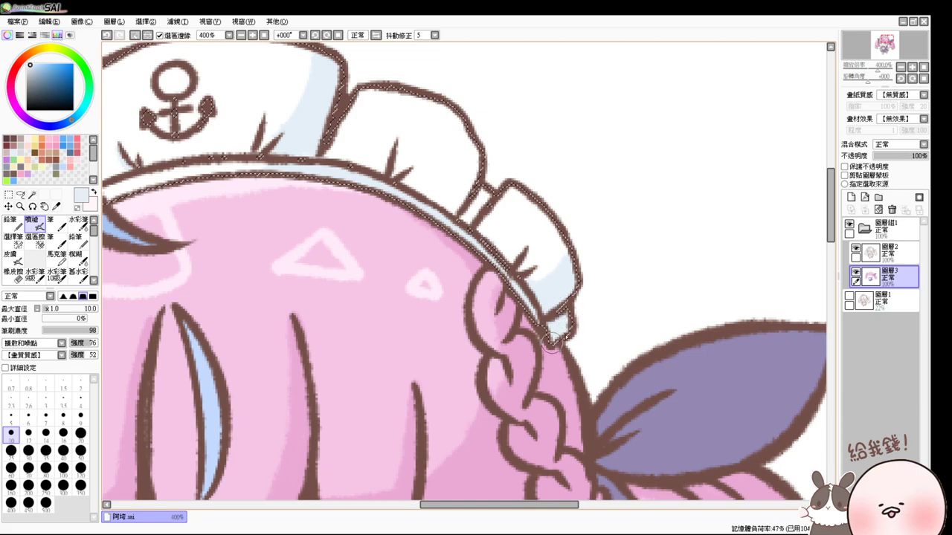
pyautogui.moveTo(474, 186); pyautogui.dragTo(487, 187)
pyautogui.moveTo(463, 156)
pyautogui.mouseDown()
pyautogui.moveTo(442, 199)
pyautogui.moveTo(460, 195)
pyautogui.mouseUp()
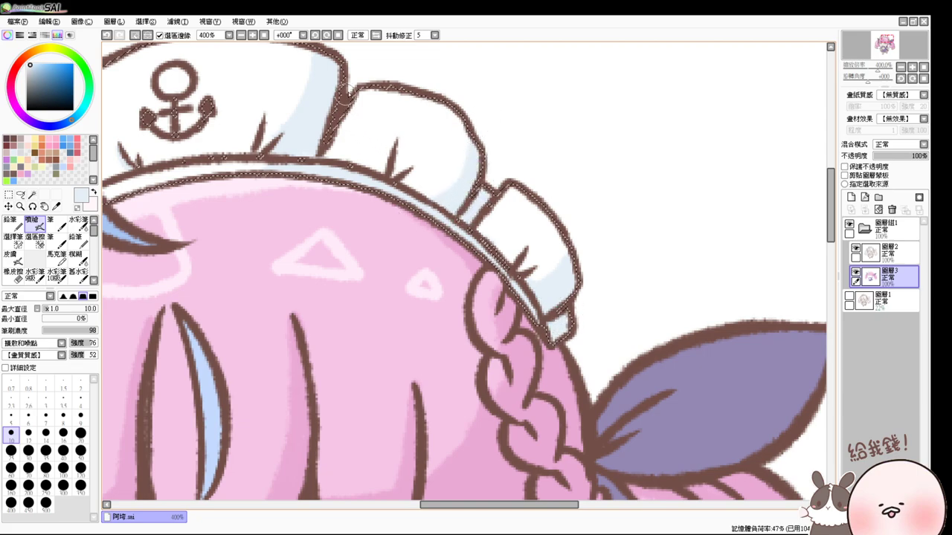
pyautogui.moveTo(334, 197); pyautogui.dragTo(450, 256)
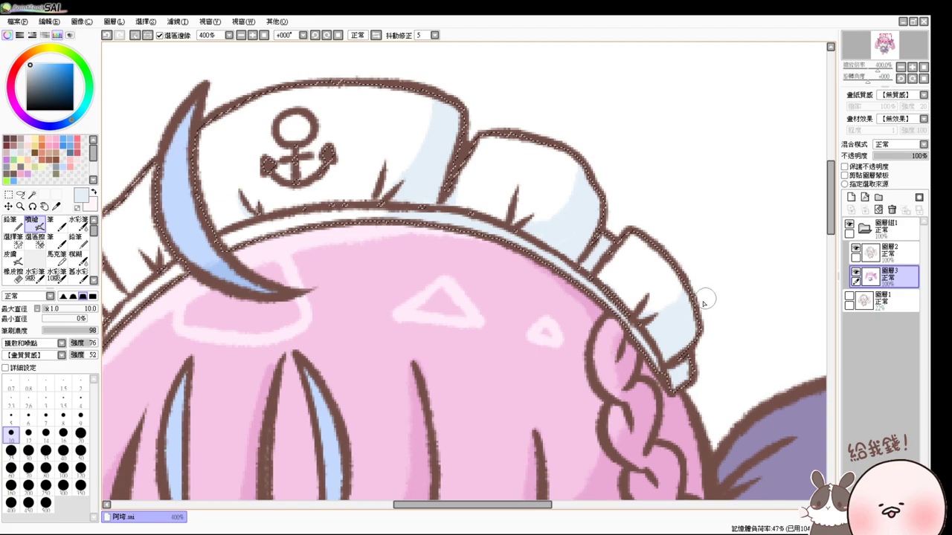
pyautogui.moveTo(444, 212); pyautogui.dragTo(573, 241)
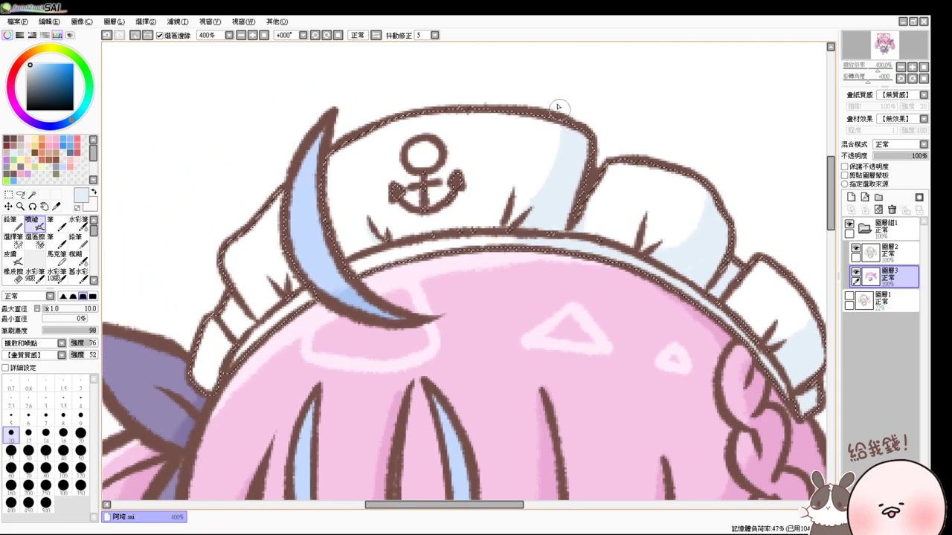
pyautogui.moveTo(558, 107); pyautogui.dragTo(462, 235)
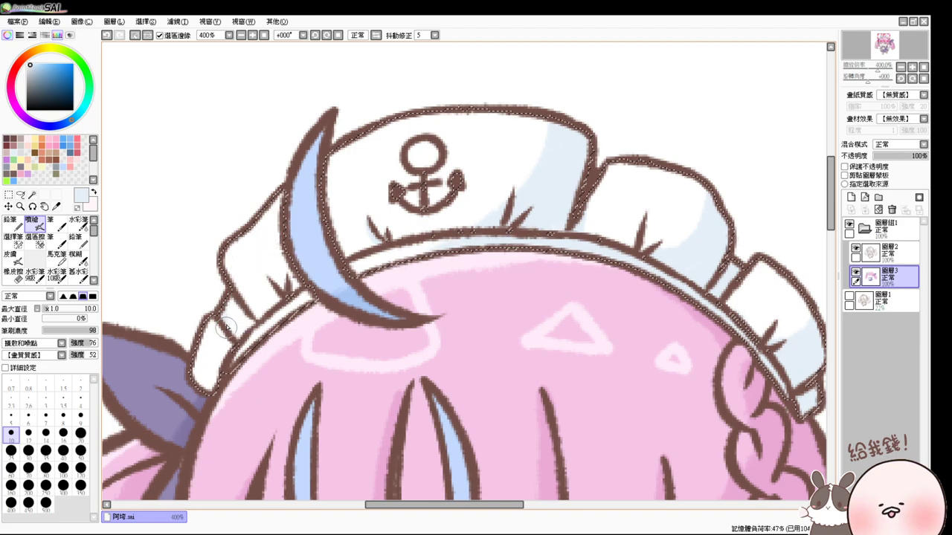
pyautogui.moveTo(227, 325)
pyautogui.mouseDown()
pyautogui.moveTo(229, 303)
pyautogui.moveTo(246, 315)
pyautogui.moveTo(239, 330)
pyautogui.moveTo(218, 337)
pyautogui.moveTo(195, 379)
pyautogui.moveTo(216, 377)
pyautogui.moveTo(212, 385)
pyautogui.moveTo(242, 310)
pyautogui.mouseUp()
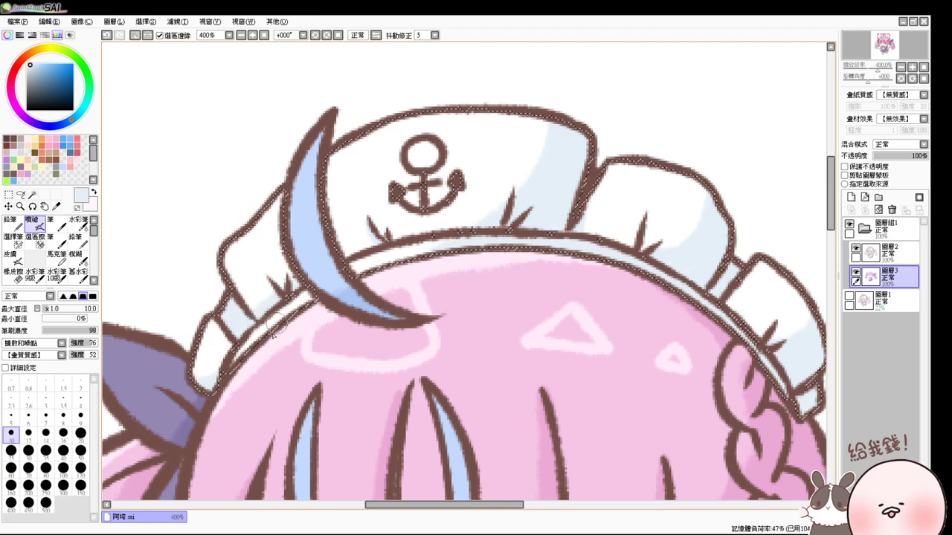
pyautogui.moveTo(274, 336)
pyautogui.mouseDown()
pyautogui.moveTo(257, 276)
pyautogui.moveTo(263, 302)
pyautogui.moveTo(298, 261)
pyautogui.moveTo(369, 225)
pyautogui.moveTo(357, 104)
pyautogui.mouseUp()
pyautogui.moveTo(350, 313)
pyautogui.mouseDown()
pyautogui.moveTo(338, 186)
pyautogui.moveTo(331, 298)
pyautogui.mouseUp()
# - Airbrush pale blue on the collar edge, the jabot's right and bottom edges, and the right sleeve cuff
pyautogui.moveTo(556, 208)
pyautogui.mouseDown()
pyautogui.moveTo(530, 232)
pyautogui.moveTo(626, 221)
pyautogui.moveTo(603, 219)
pyautogui.moveTo(611, 225)
pyautogui.moveTo(595, 253)
pyautogui.mouseUp()
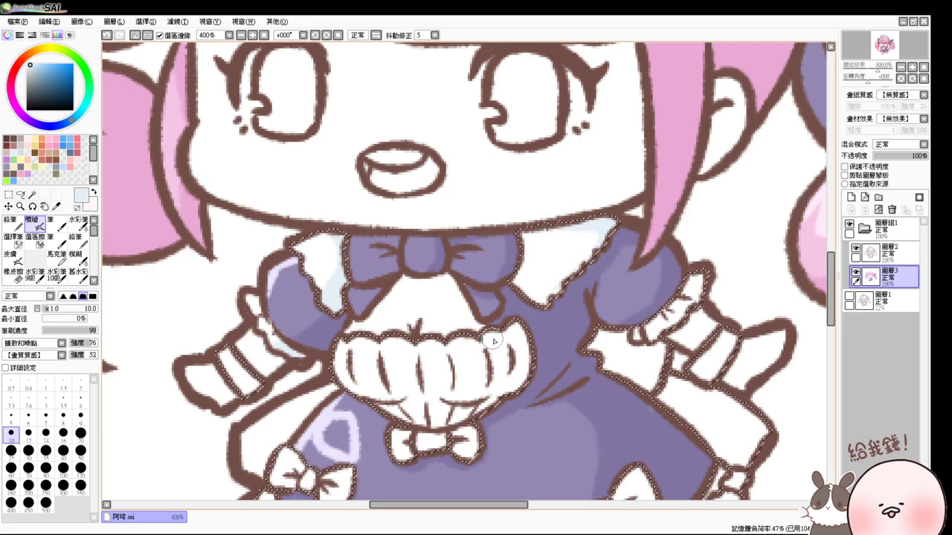
pyautogui.moveTo(518, 346)
pyautogui.mouseDown()
pyautogui.moveTo(525, 361)
pyautogui.moveTo(506, 388)
pyautogui.mouseUp()
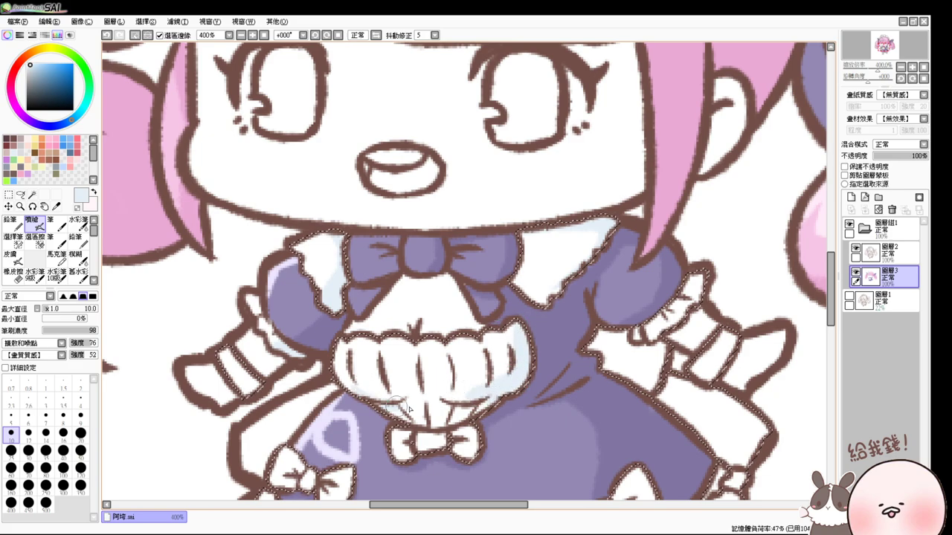
pyautogui.moveTo(380, 406)
pyautogui.mouseDown()
pyautogui.moveTo(499, 419)
pyautogui.moveTo(475, 406)
pyautogui.moveTo(480, 394)
pyautogui.moveTo(407, 401)
pyautogui.moveTo(381, 415)
pyautogui.moveTo(424, 423)
pyautogui.moveTo(440, 351)
pyautogui.mouseUp()
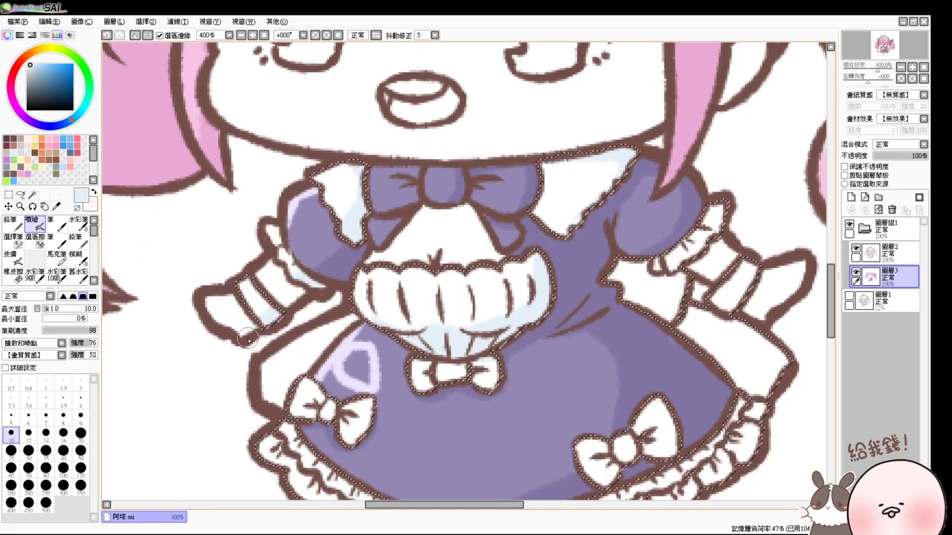
pyautogui.moveTo(707, 292); pyautogui.dragTo(747, 311)
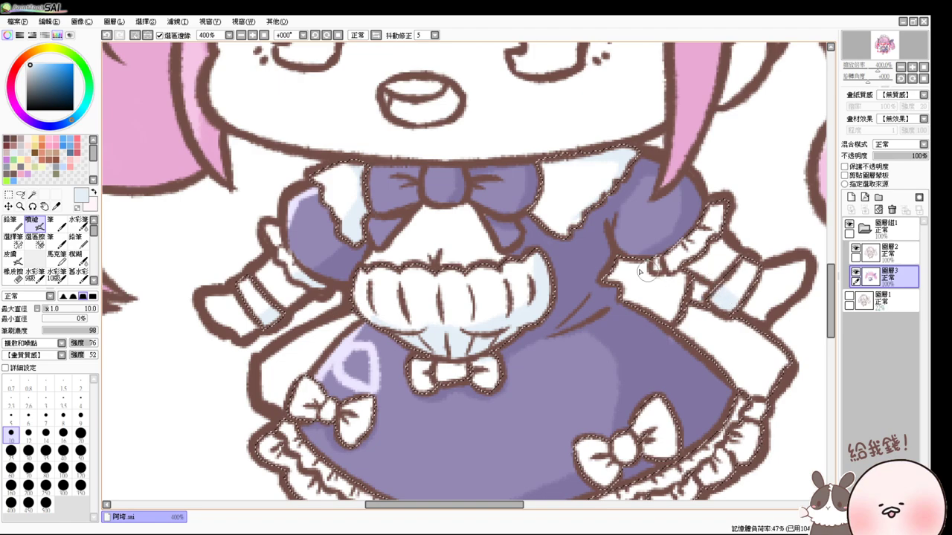
pyautogui.moveTo(631, 283); pyautogui.dragTo(626, 281)
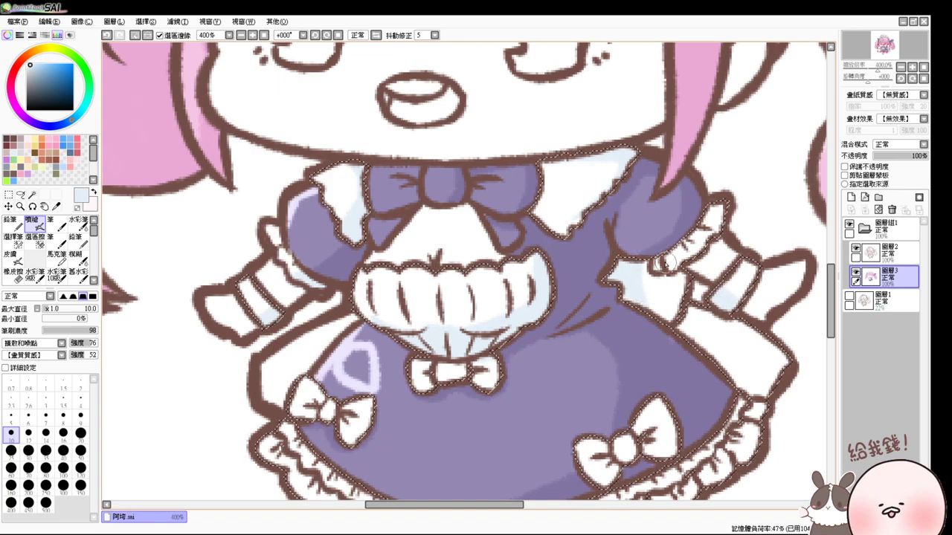
pyautogui.moveTo(664, 242)
pyautogui.mouseDown()
pyautogui.moveTo(688, 249)
pyautogui.moveTo(660, 264)
pyautogui.moveTo(650, 246)
pyautogui.moveTo(687, 321)
pyautogui.mouseUp()
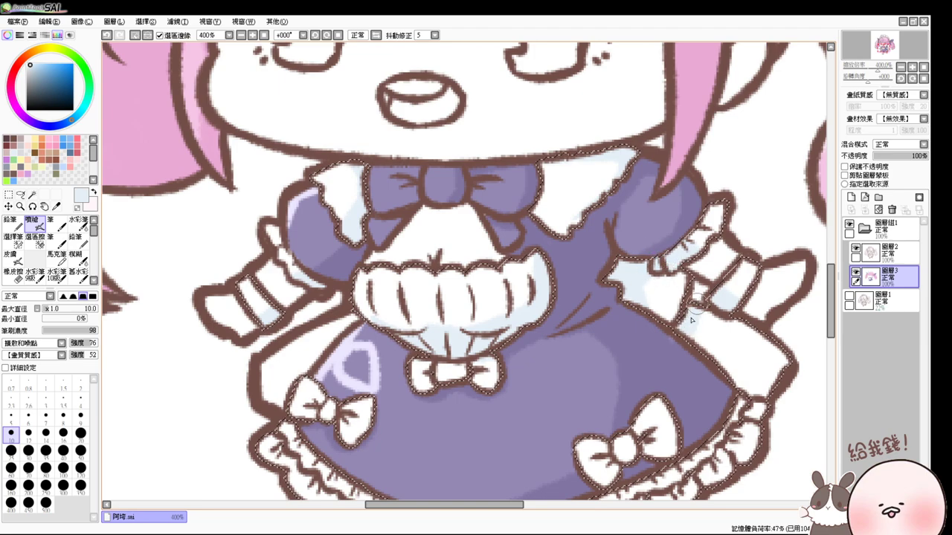
pyautogui.moveTo(680, 377); pyautogui.dragTo(680, 309)
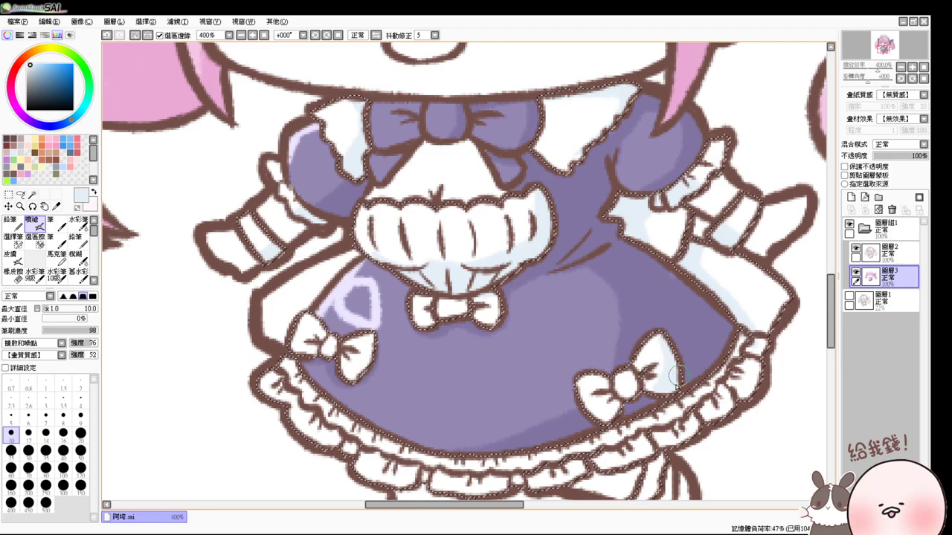
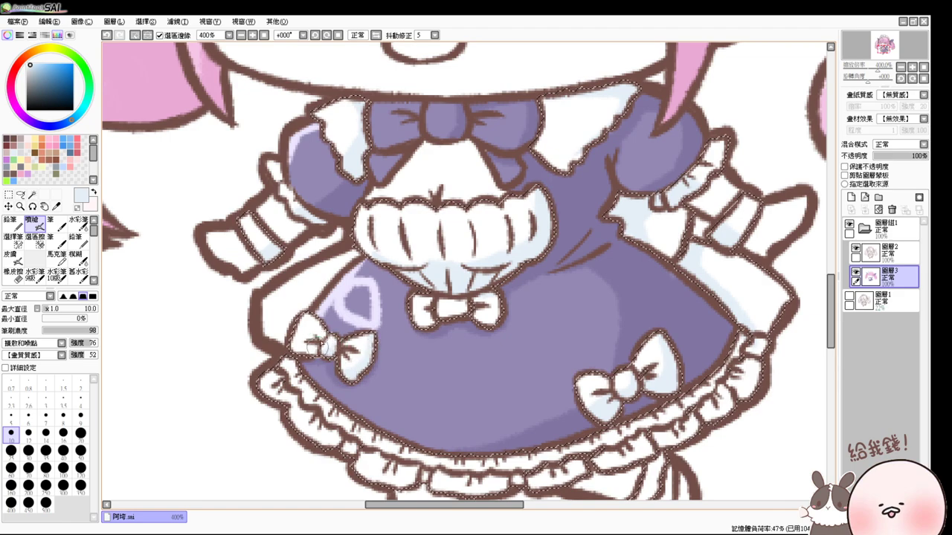
# - Airbrush light blue shading along the skirt hem, lower ruffle and shoe area
pyautogui.moveTo(331, 350); pyautogui.dragTo(315, 314)
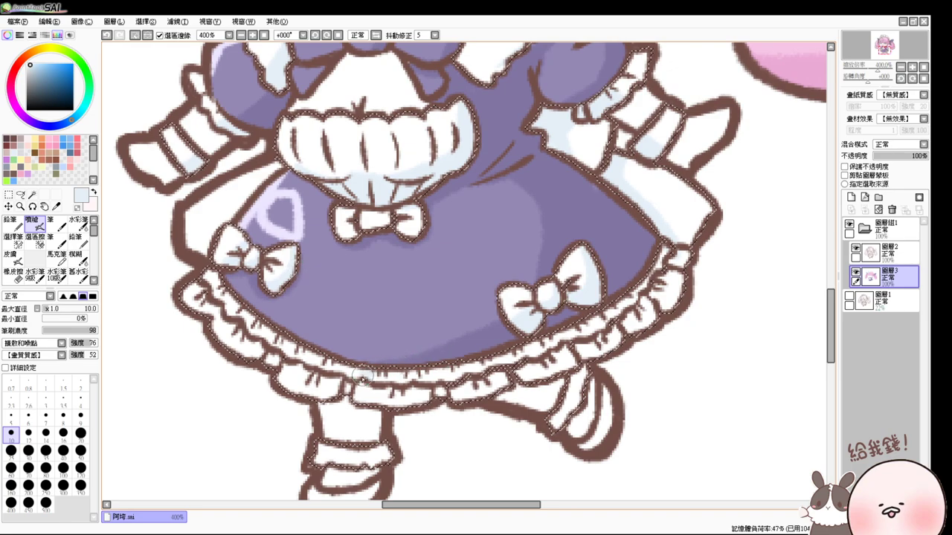
pyautogui.moveTo(363, 378)
pyautogui.mouseDown()
pyautogui.moveTo(471, 369)
pyautogui.moveTo(540, 345)
pyautogui.mouseUp()
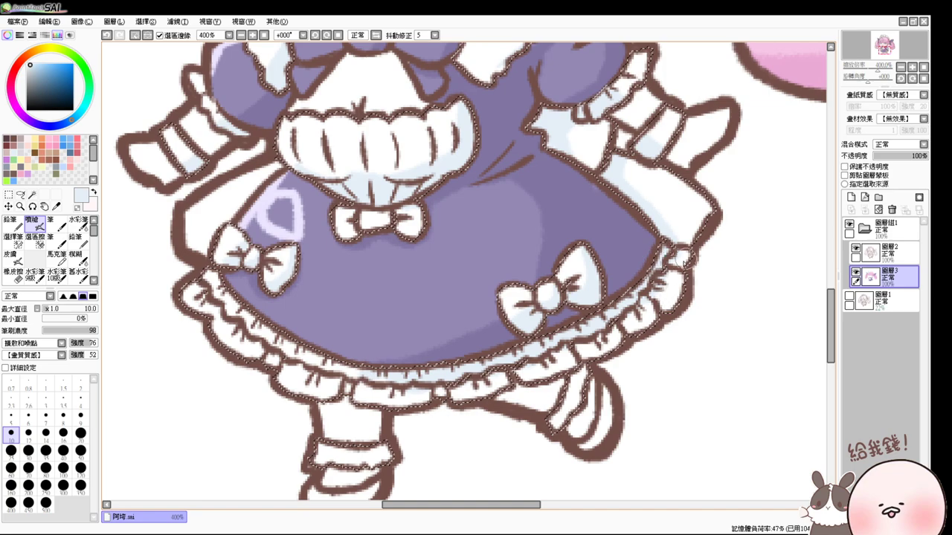
pyautogui.moveTo(683, 262)
pyautogui.mouseDown()
pyautogui.moveTo(650, 300)
pyautogui.moveTo(671, 263)
pyautogui.moveTo(677, 287)
pyautogui.moveTo(614, 349)
pyautogui.mouseUp()
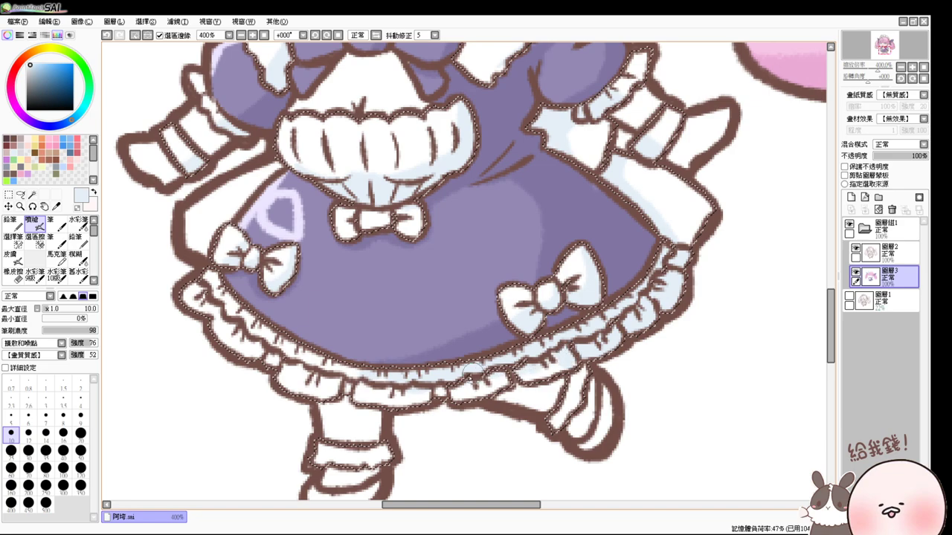
pyautogui.moveTo(428, 378)
pyautogui.mouseDown()
pyautogui.moveTo(398, 391)
pyautogui.moveTo(420, 401)
pyautogui.moveTo(405, 389)
pyautogui.moveTo(332, 384)
pyautogui.moveTo(330, 396)
pyautogui.moveTo(342, 385)
pyautogui.moveTo(302, 383)
pyautogui.moveTo(284, 356)
pyautogui.moveTo(266, 357)
pyautogui.moveTo(241, 332)
pyautogui.moveTo(251, 356)
pyautogui.mouseUp()
pyautogui.moveTo(507, 370); pyautogui.dragTo(489, 291)
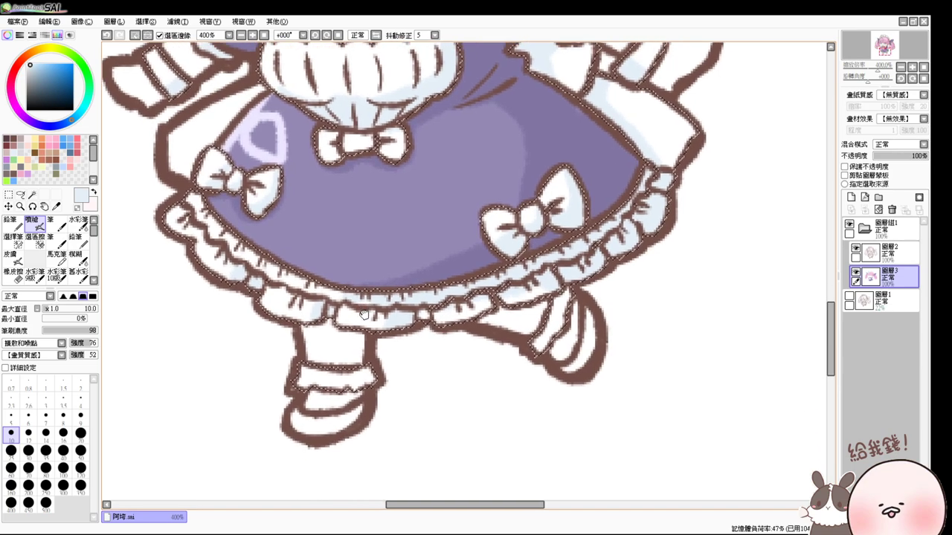
pyautogui.moveTo(532, 324)
pyautogui.mouseDown()
pyautogui.moveTo(552, 309)
pyautogui.moveTo(548, 279)
pyautogui.mouseUp()
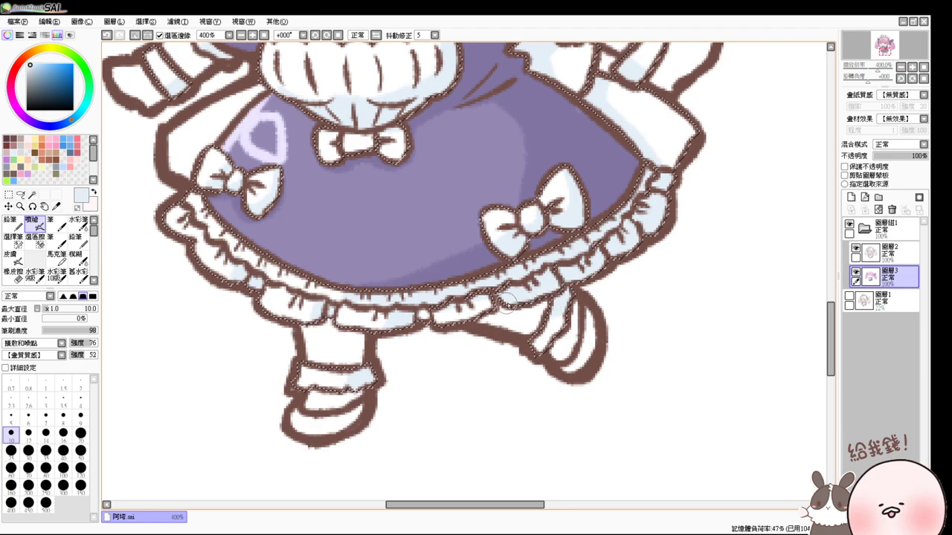
pyautogui.moveTo(508, 303)
pyautogui.mouseDown()
pyautogui.moveTo(504, 337)
pyautogui.moveTo(453, 366)
pyautogui.moveTo(451, 397)
pyautogui.moveTo(453, 384)
pyautogui.mouseUp()
pyautogui.scroll(2, 461, 339)
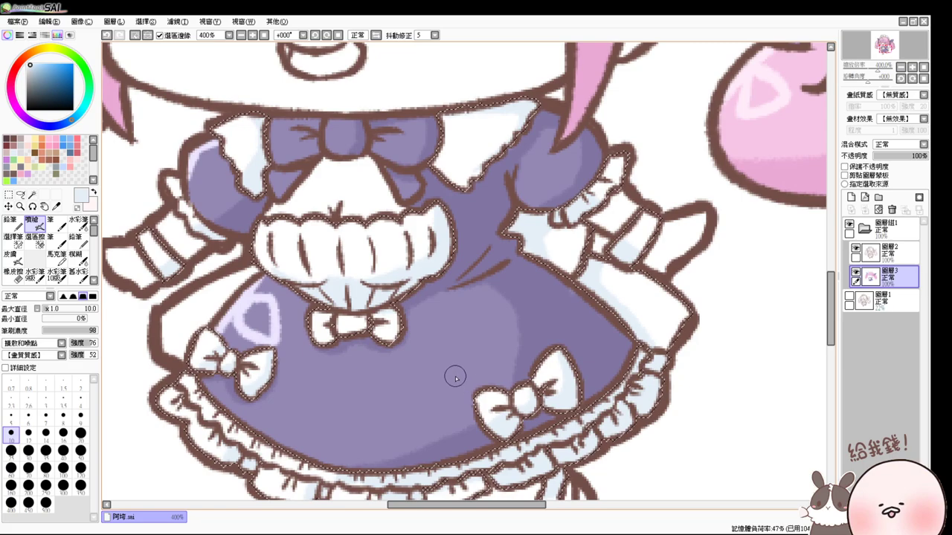
# - Paint thin dress-purple stripes at size 6 across both sleeve cuffs, then deselect
pyautogui.keyDown('alt'); pyautogui.click(332, 382); pyautogui.keyUp('alt')
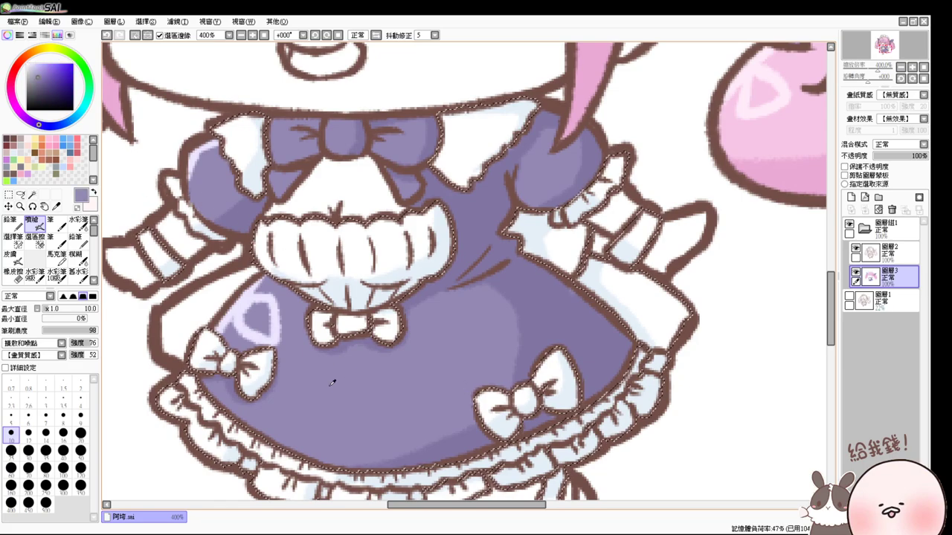
pyautogui.press('[')
pyautogui.press('[')
pyautogui.press('[')
pyautogui.press('[')
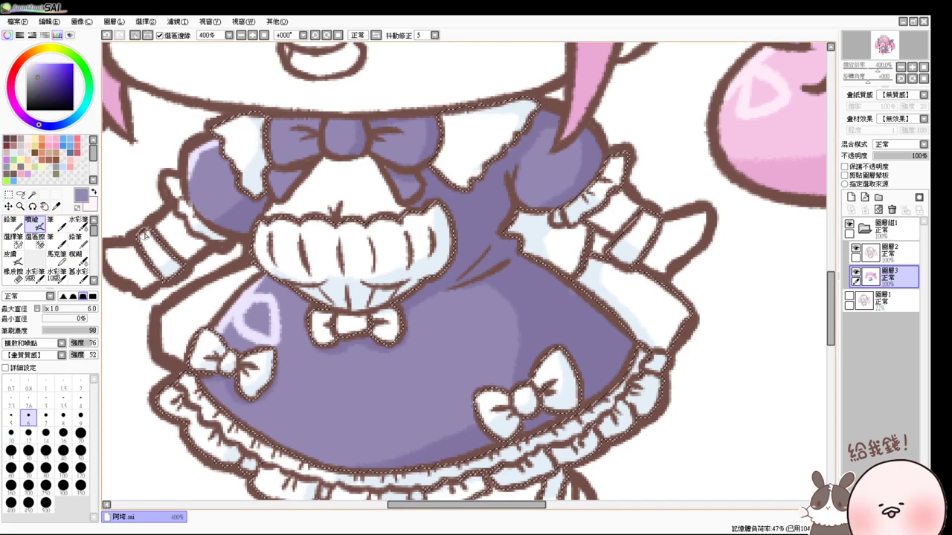
pyautogui.moveTo(143, 237); pyautogui.dragTo(181, 264)
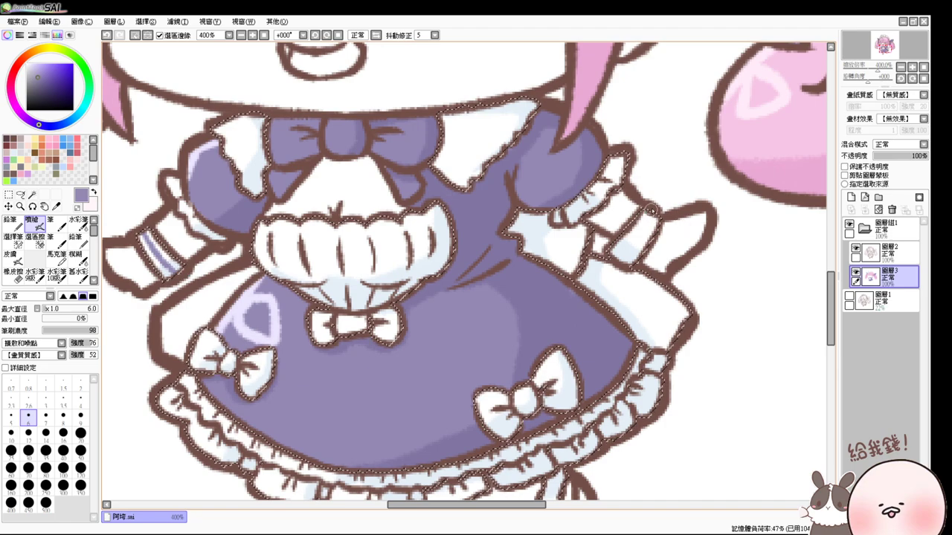
pyautogui.moveTo(652, 210); pyautogui.dragTo(630, 249)
pyautogui.hotkey('ctrl', 'z')
pyautogui.moveTo(647, 217); pyautogui.dragTo(623, 259)
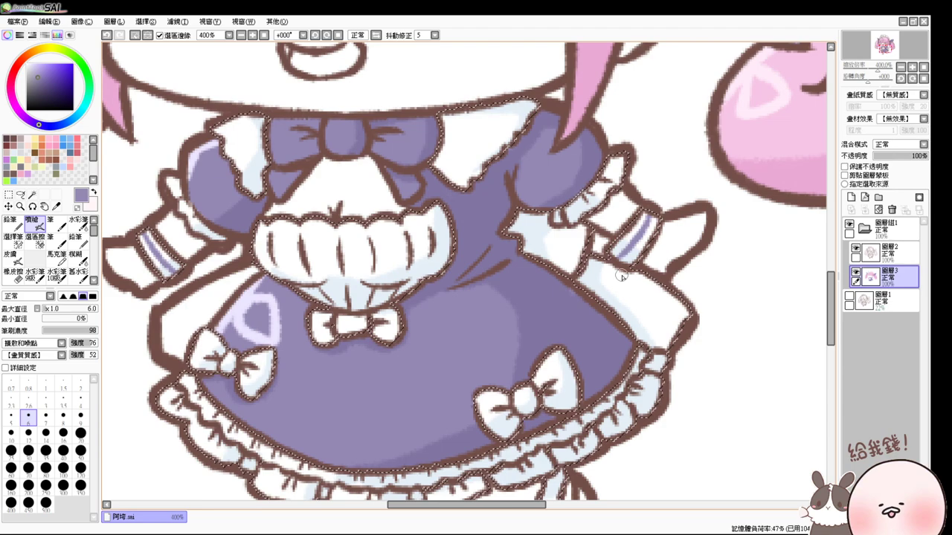
pyautogui.hotkey('ctrl', 'd')
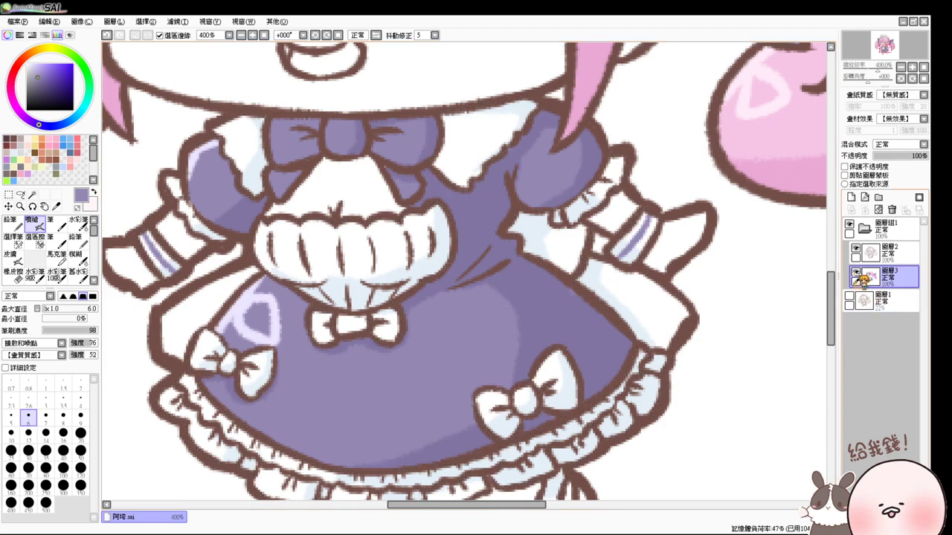
# - With Layer 3 hidden, Magic Wand the dress on the line art and load white on the Airbrush
pyautogui.click(856, 273)
pyautogui.click(32, 195)
pyautogui.click(457, 368)
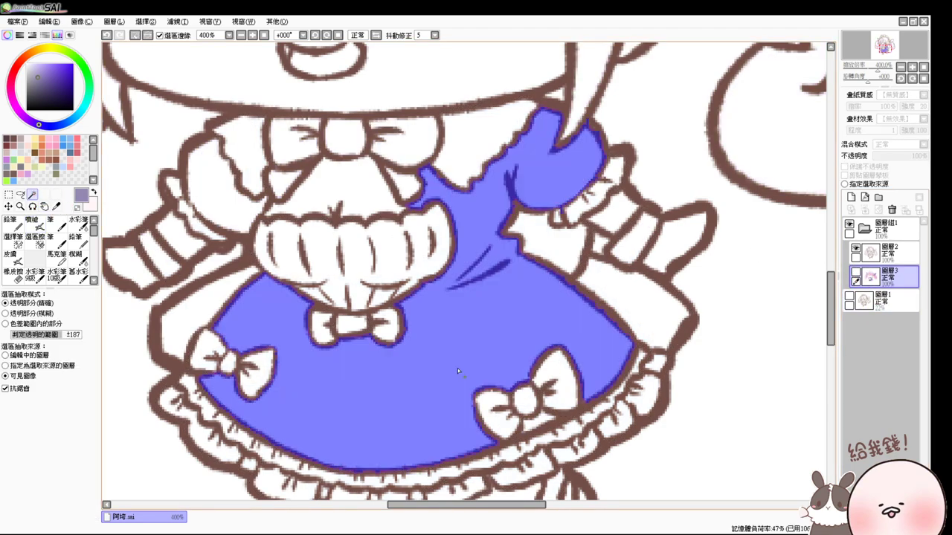
pyautogui.click(856, 273)
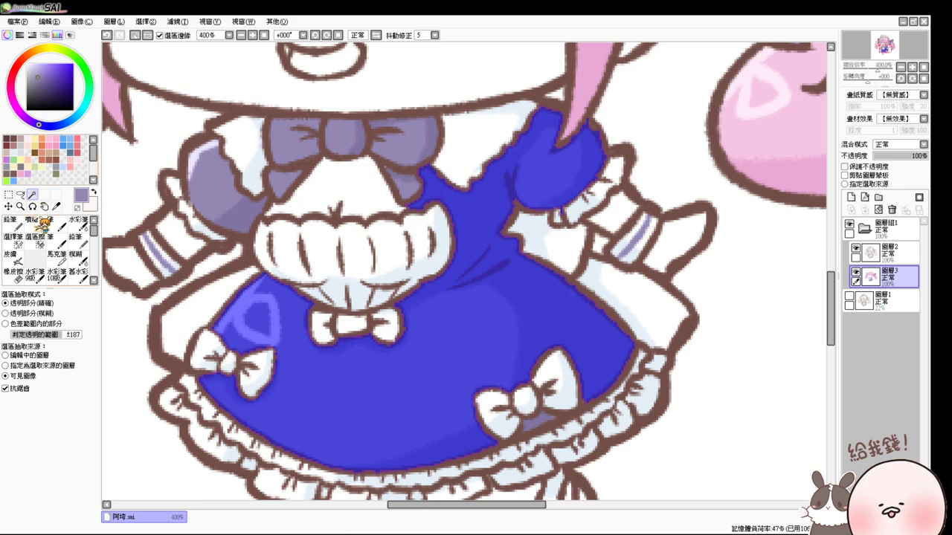
pyautogui.click(32, 221)
pyautogui.keyDown('alt'); pyautogui.click(468, 167); pyautogui.keyUp('alt')
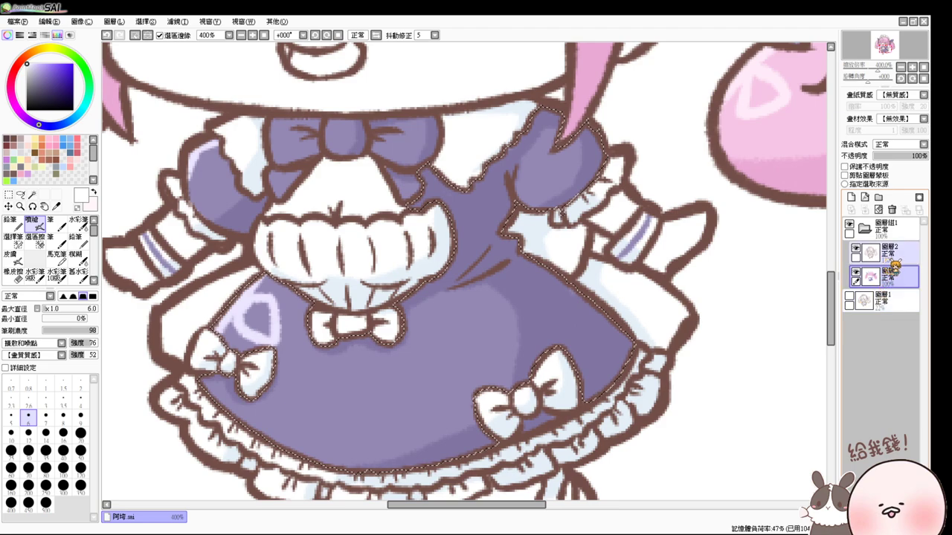
# - Deselect, pick the dark brown line colour and switch between the line art and colour layers
pyautogui.click(856, 271)
pyautogui.hotkey('ctrl', 'd')
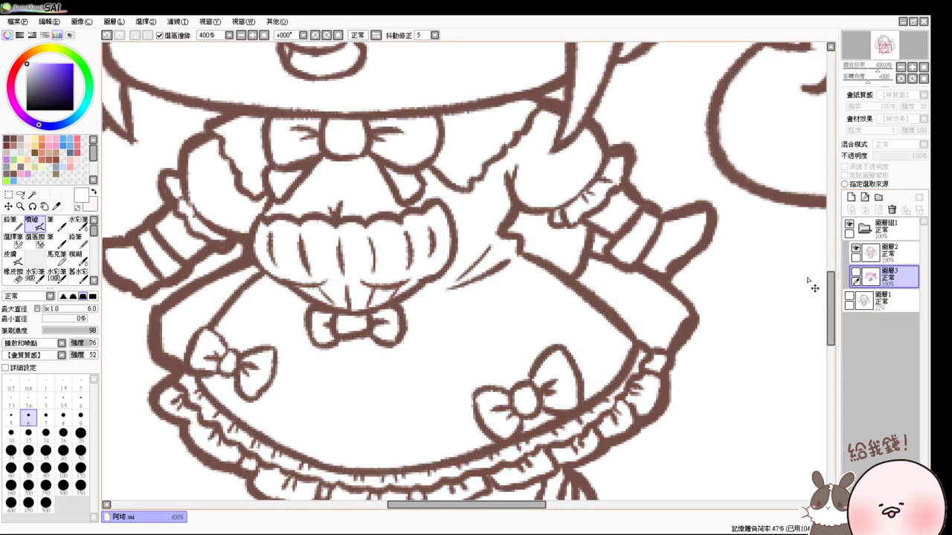
pyautogui.click(15, 139)
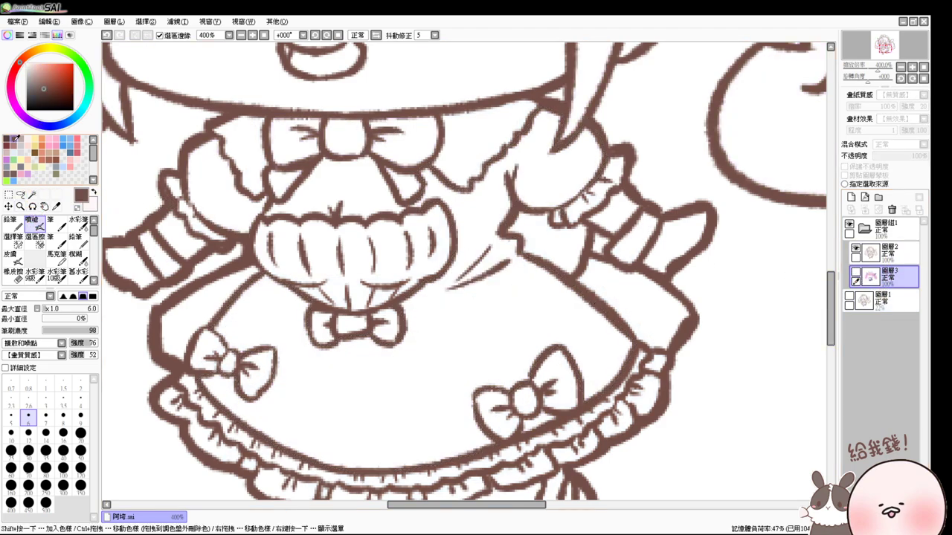
pyautogui.click(882, 252)
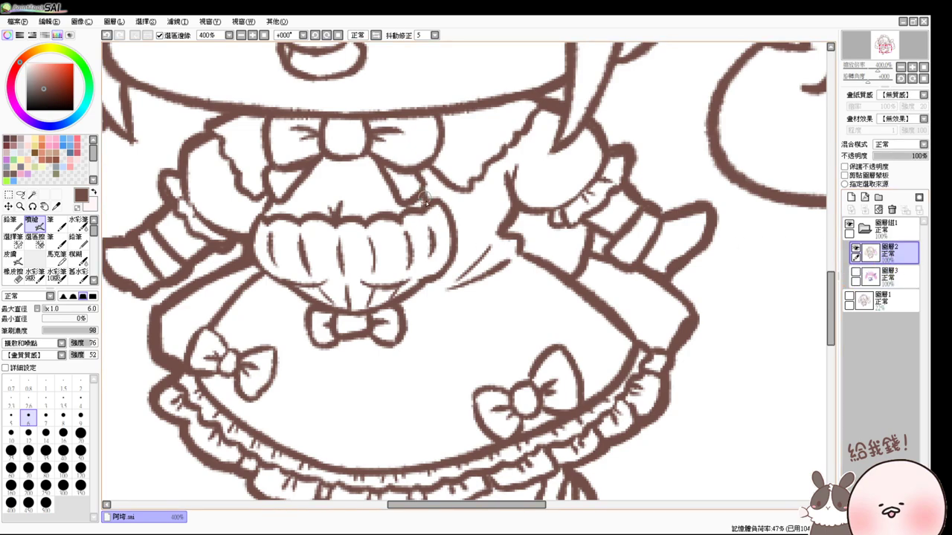
pyautogui.click(855, 273)
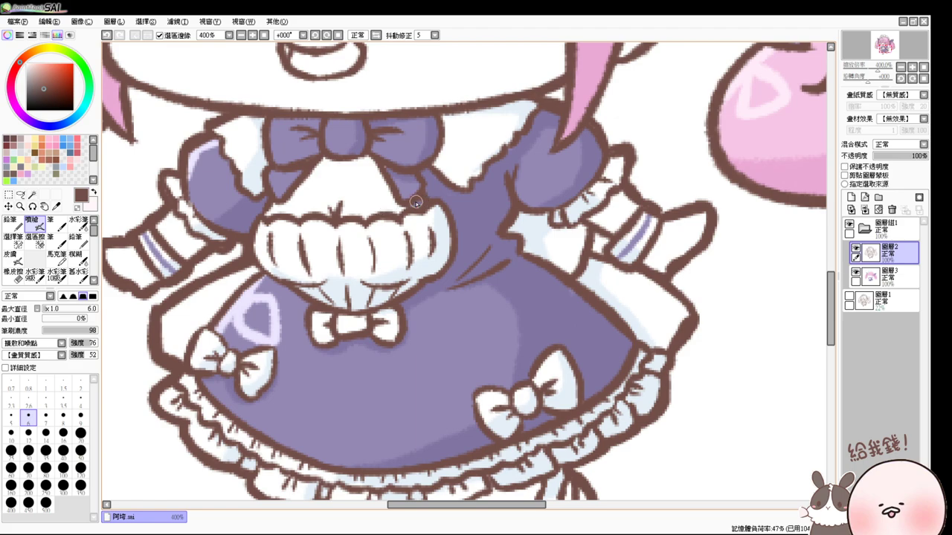
pyautogui.click(886, 276)
pyautogui.press('e')
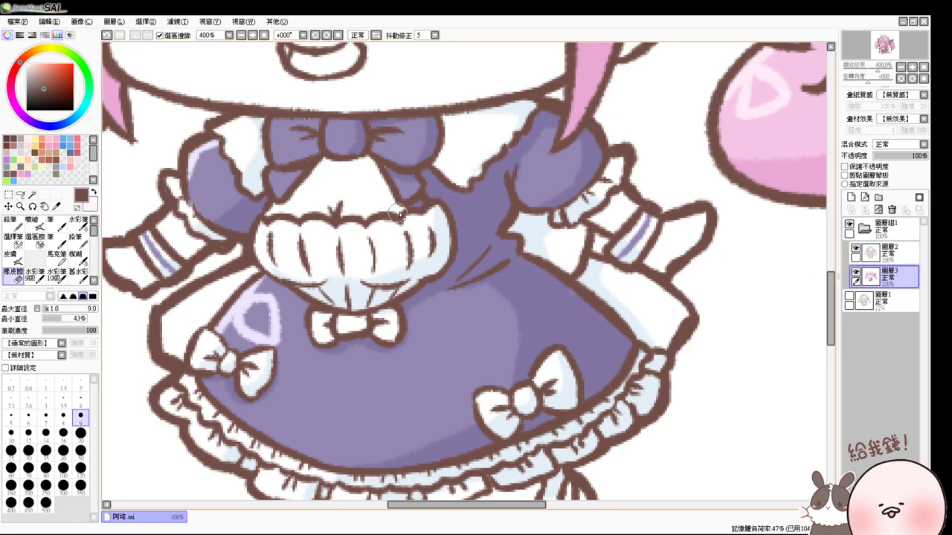
pyautogui.press('v')
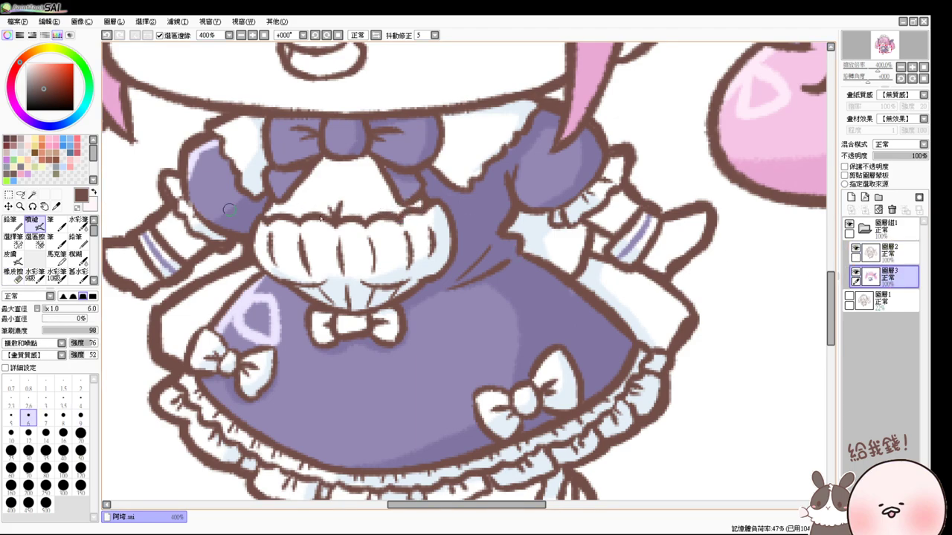
# - Reselect the dress region from the line art with Layer 3 hidden, then return to Airbrush
pyautogui.click(855, 273)
pyautogui.click(32, 195)
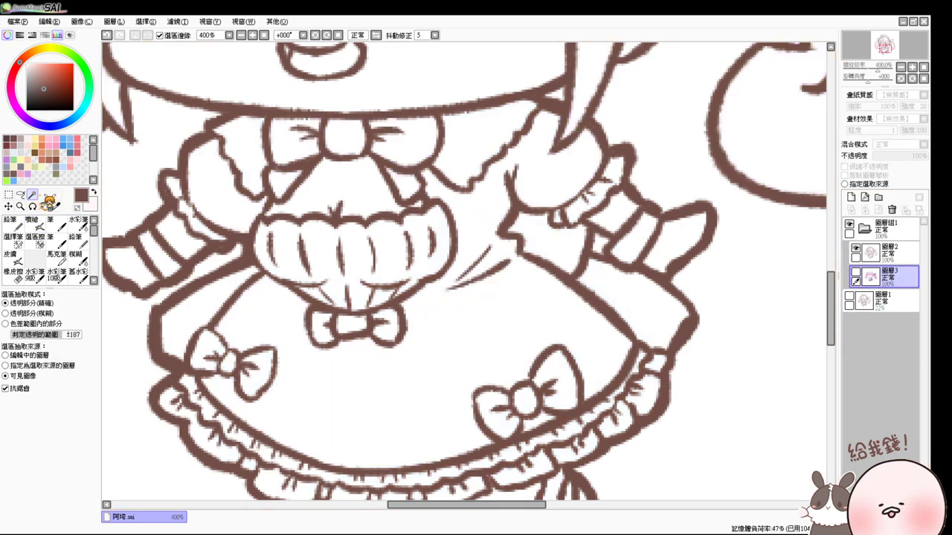
pyautogui.click(484, 350)
pyautogui.click(855, 274)
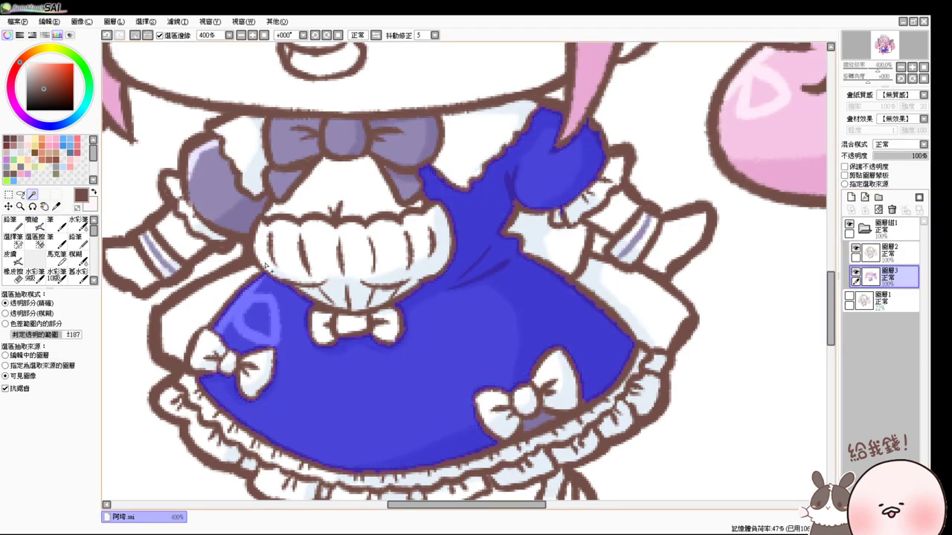
pyautogui.press('v')
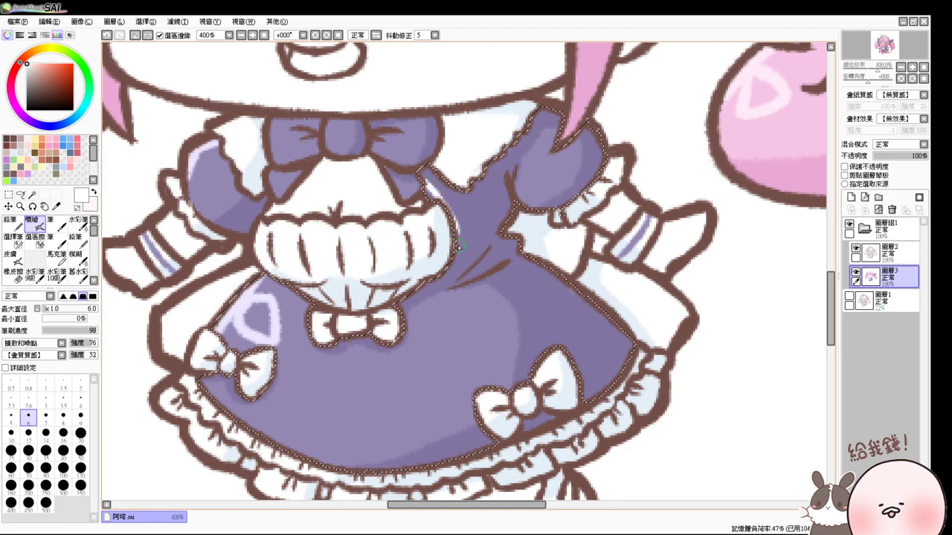
# - Paint white highlights under the collar and along the dress's right edge above the bow
pyautogui.moveTo(427, 175)
pyautogui.mouseDown()
pyautogui.moveTo(461, 223)
pyautogui.moveTo(460, 261)
pyautogui.mouseUp()
pyautogui.moveTo(424, 293)
pyautogui.mouseDown()
pyautogui.moveTo(389, 320)
pyautogui.moveTo(307, 284)
pyautogui.moveTo(285, 293)
pyautogui.moveTo(277, 282)
pyautogui.moveTo(315, 316)
pyautogui.moveTo(278, 278)
pyautogui.moveTo(315, 314)
pyautogui.moveTo(307, 338)
pyautogui.mouseUp()
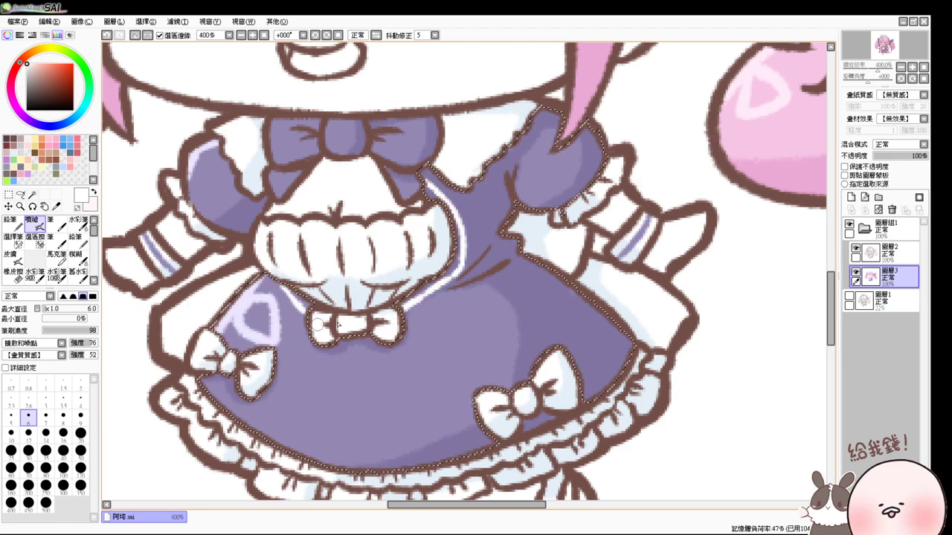
pyautogui.moveTo(623, 335); pyautogui.dragTo(593, 370)
pyautogui.hotkey('ctrl', 'z')
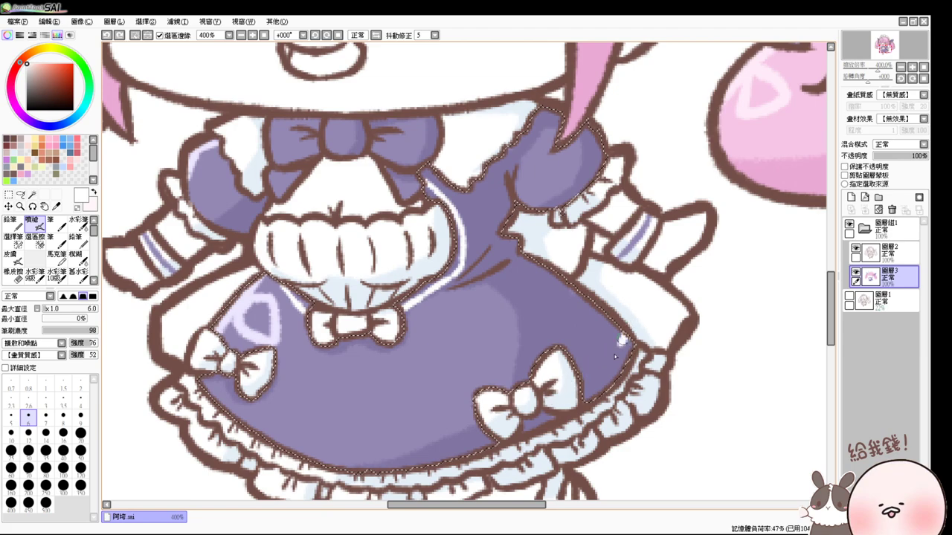
pyautogui.moveTo(627, 342); pyautogui.dragTo(588, 395)
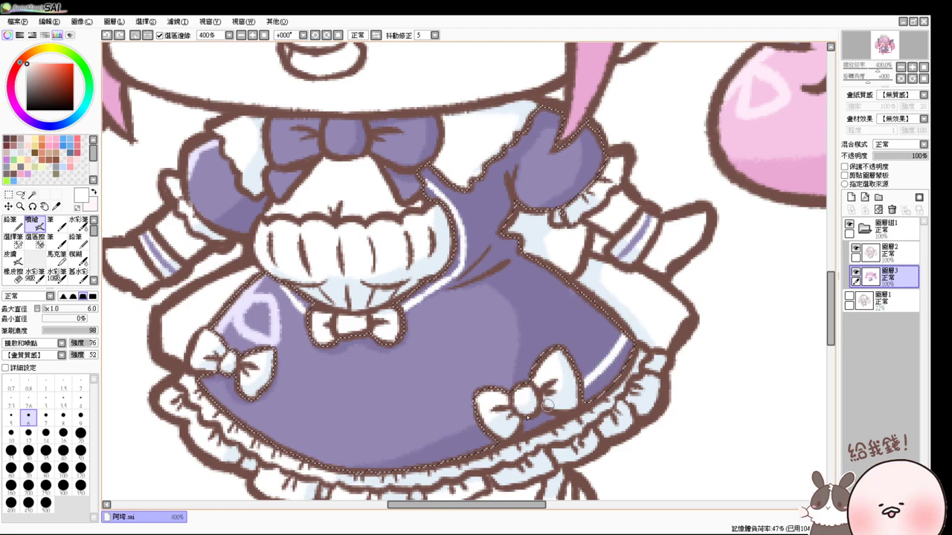
# - Rotate the canvas and draw a white highlight down the skirt's left edge past the lower bow
pyautogui.moveTo(563, 322); pyautogui.dragTo(387, 416)
pyautogui.moveTo(292, 58)
pyautogui.mouseDown()
pyautogui.moveTo(258, 135)
pyautogui.moveTo(252, 219)
pyautogui.mouseUp()
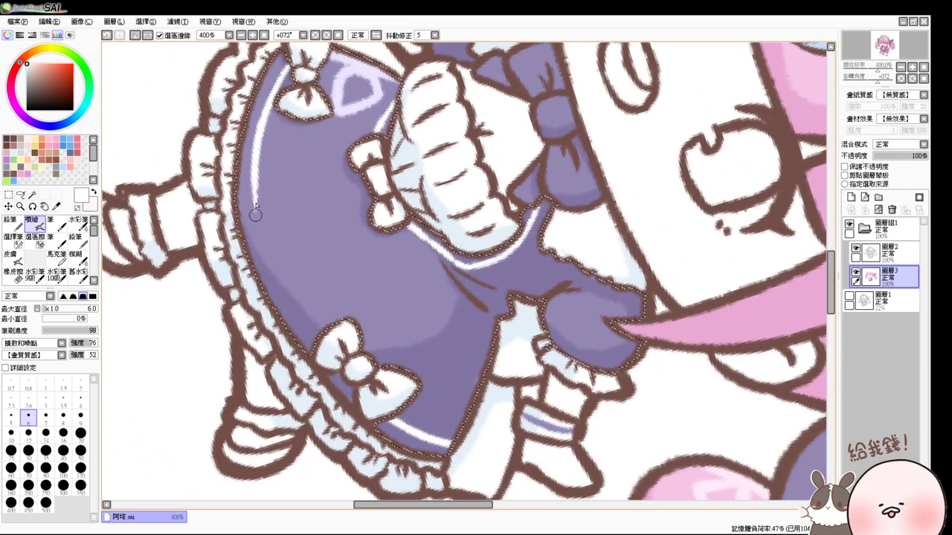
pyautogui.moveTo(253, 171); pyautogui.dragTo(298, 327)
pyautogui.hotkey('ctrl', 'z')
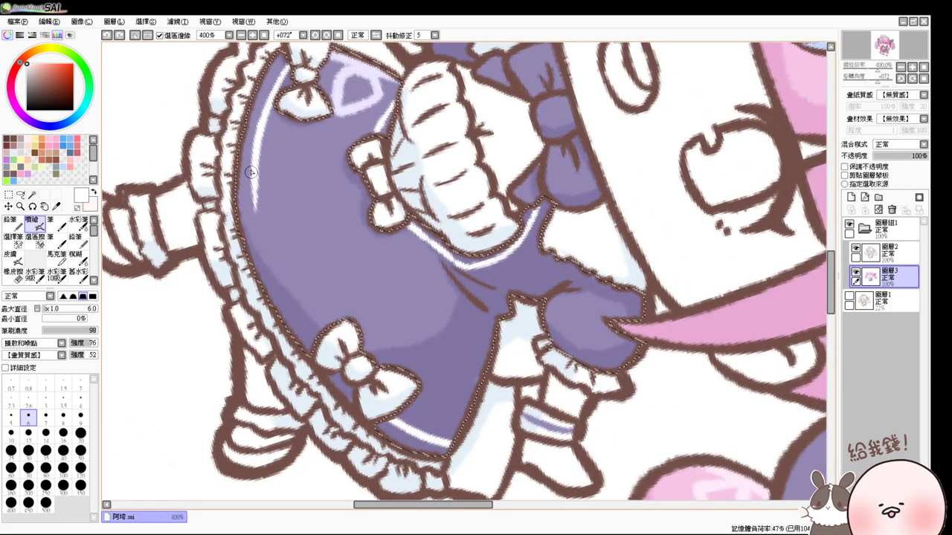
pyautogui.moveTo(253, 170); pyautogui.dragTo(302, 333)
pyautogui.hotkey('ctrl', 'z')
pyautogui.moveTo(257, 183); pyautogui.dragTo(290, 310)
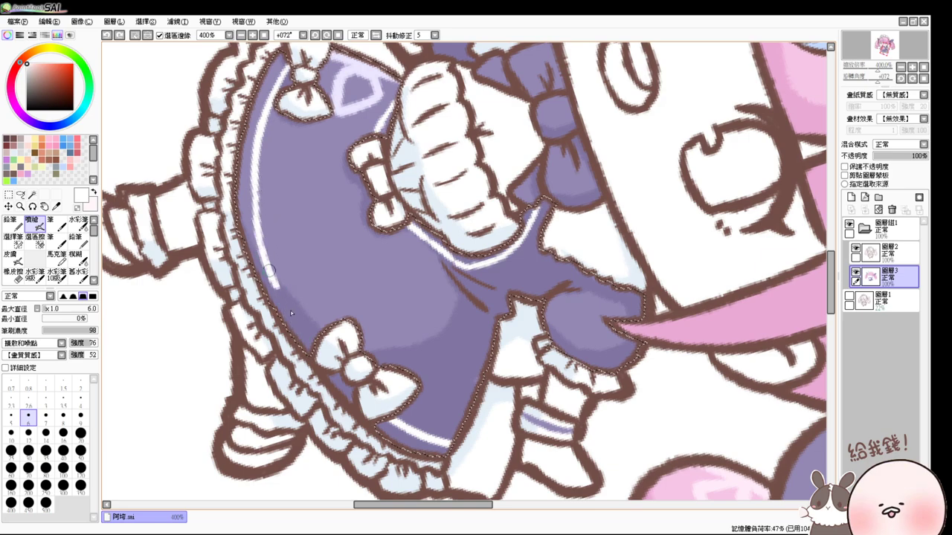
pyautogui.hotkey('ctrl', 'z')
pyautogui.moveTo(253, 171); pyautogui.dragTo(298, 309)
pyautogui.moveTo(281, 277); pyautogui.dragTo(319, 346)
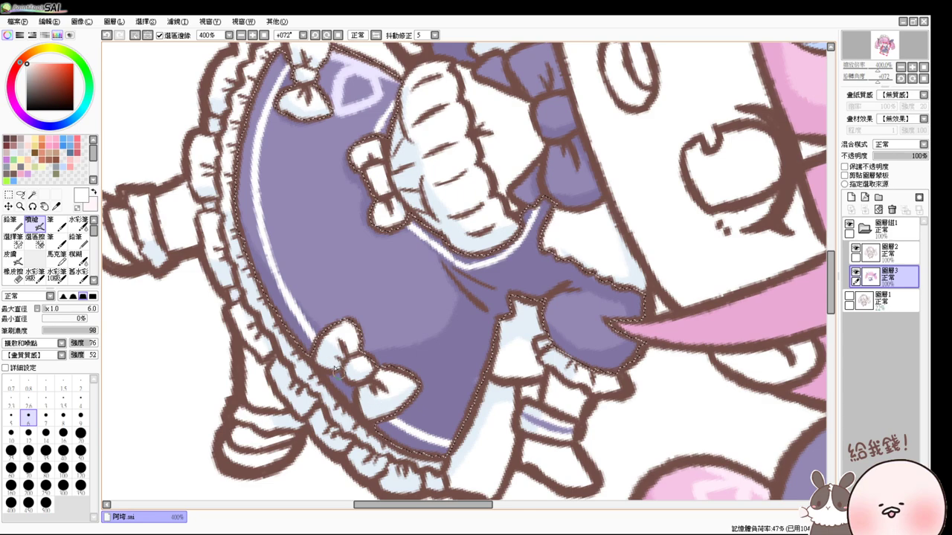
# - Reset the view rotation and zoom, and sample the dress purple from the drawing
pyautogui.click(241, 35)
pyautogui.click(264, 35)
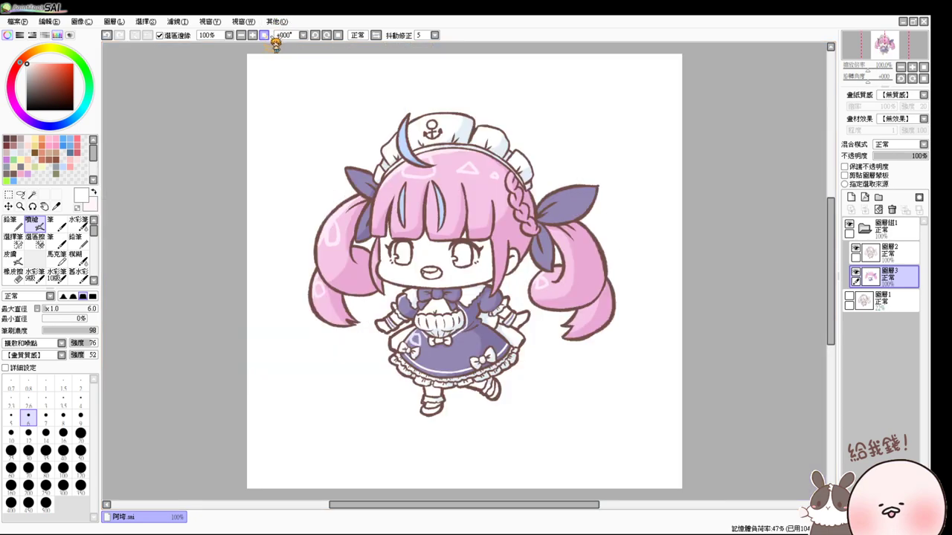
pyautogui.scroll(4, 519, 365)
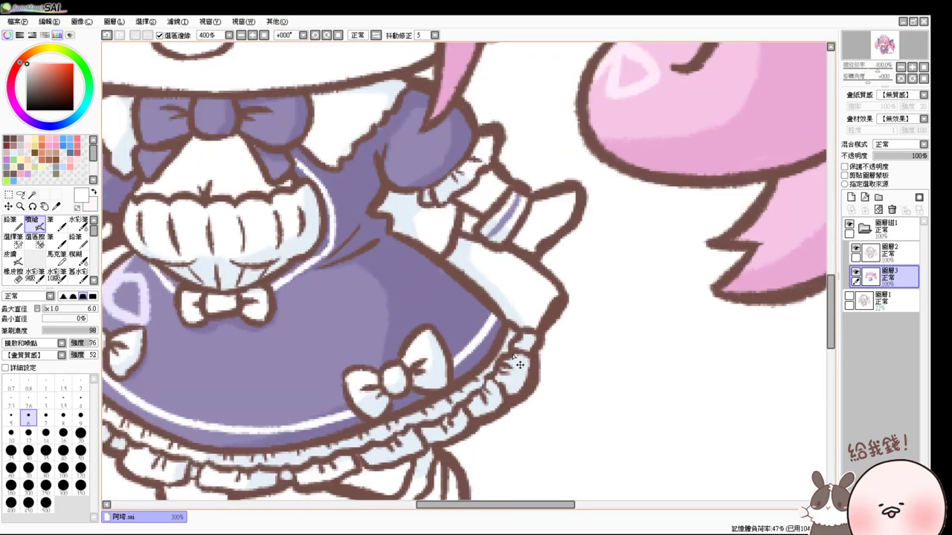
pyautogui.moveTo(392, 328); pyautogui.dragTo(414, 281)
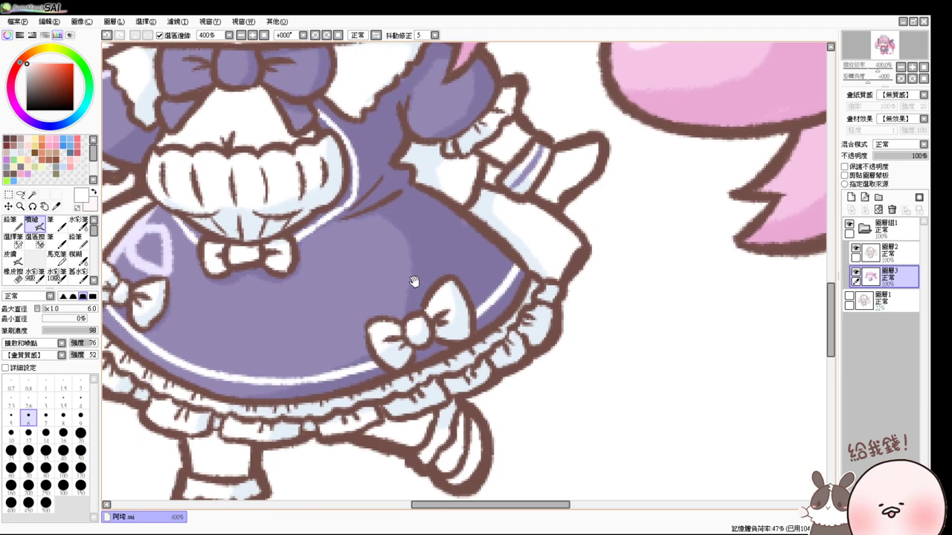
pyautogui.keyDown('alt'); pyautogui.click(442, 347); pyautogui.keyUp('alt')
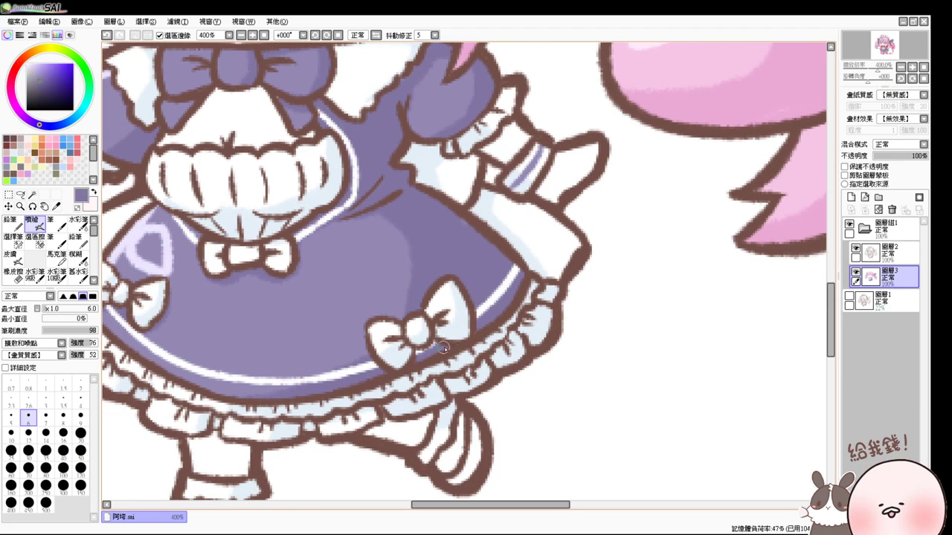
pyautogui.moveTo(443, 348); pyautogui.dragTo(412, 382)
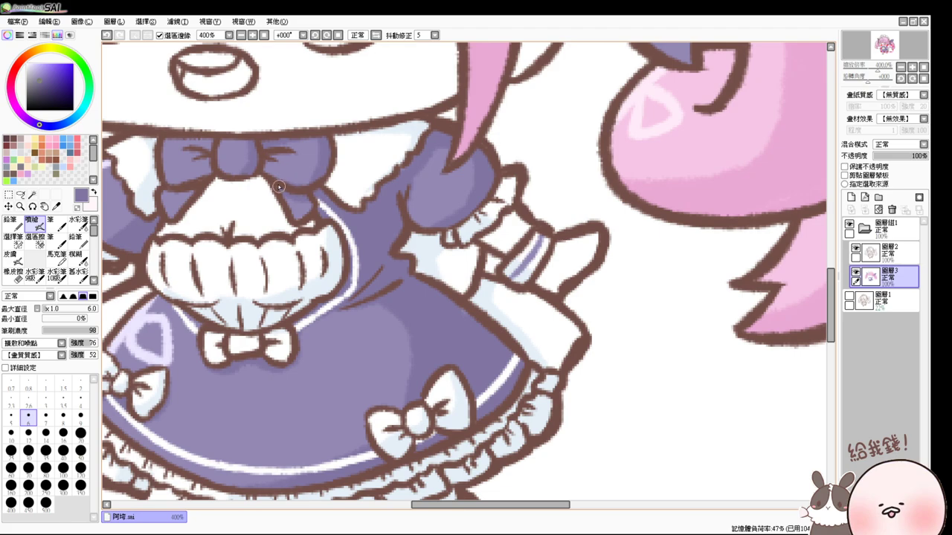
pyautogui.moveTo(277, 186); pyautogui.dragTo(433, 279)
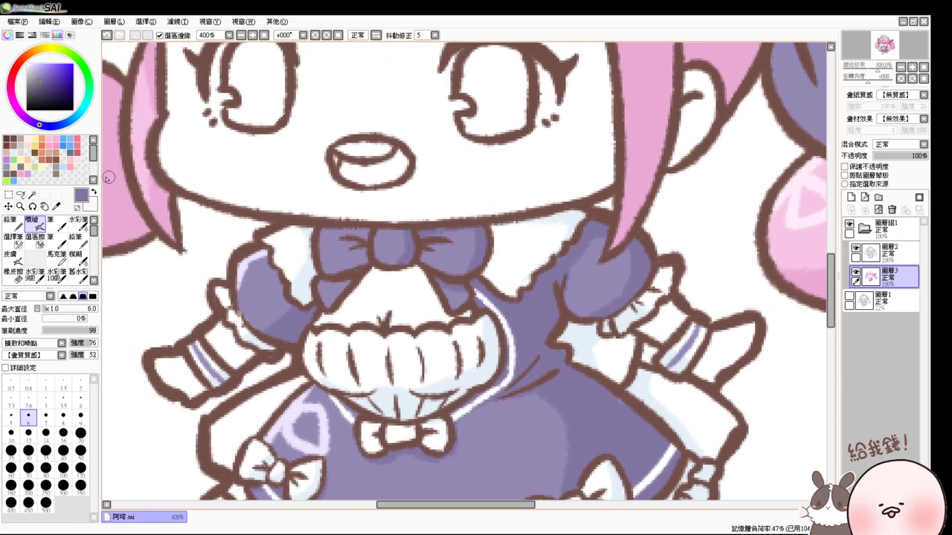
# - Magic Wand the face, the chest below the bow and both hands into one selection
pyautogui.click(32, 195)
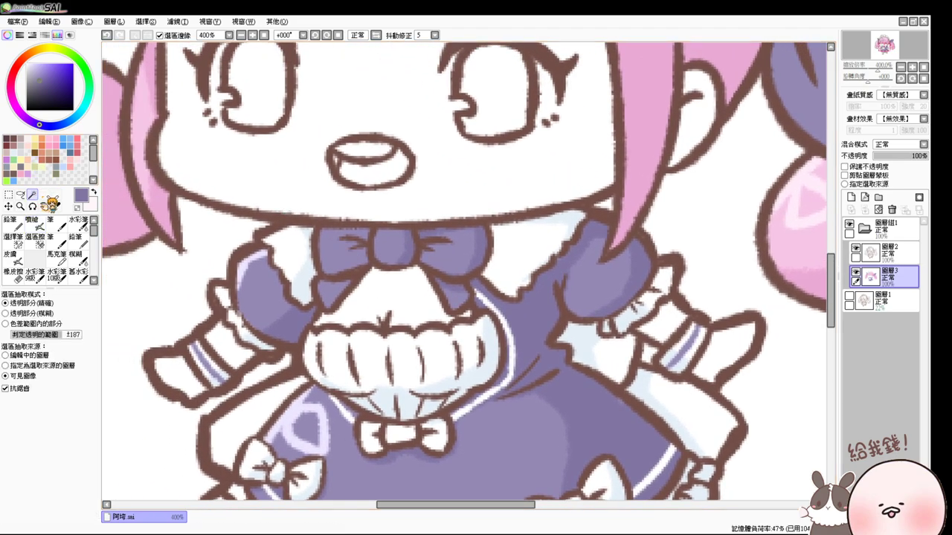
pyautogui.click(501, 181)
pyautogui.click(412, 290)
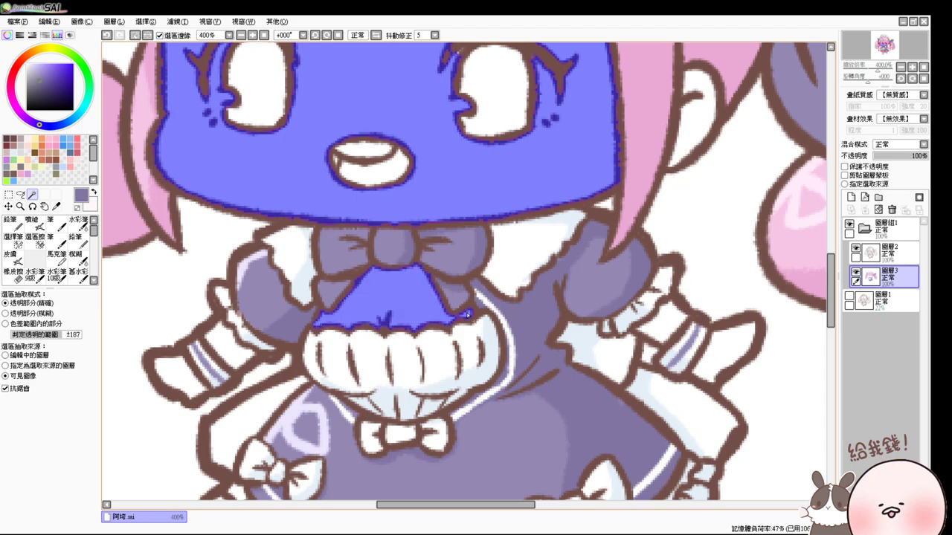
pyautogui.click(668, 325)
pyautogui.click(724, 351)
pyautogui.click(229, 343)
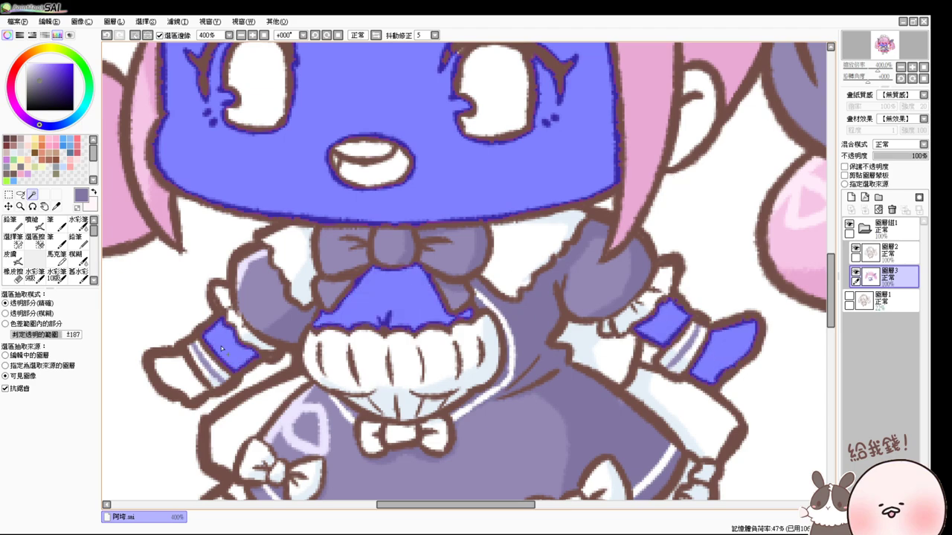
pyautogui.click(181, 367)
# - Add both legs and the skin gap near the ear to the selection
pyautogui.moveTo(341, 470); pyautogui.dragTo(384, 292)
pyautogui.click(428, 469)
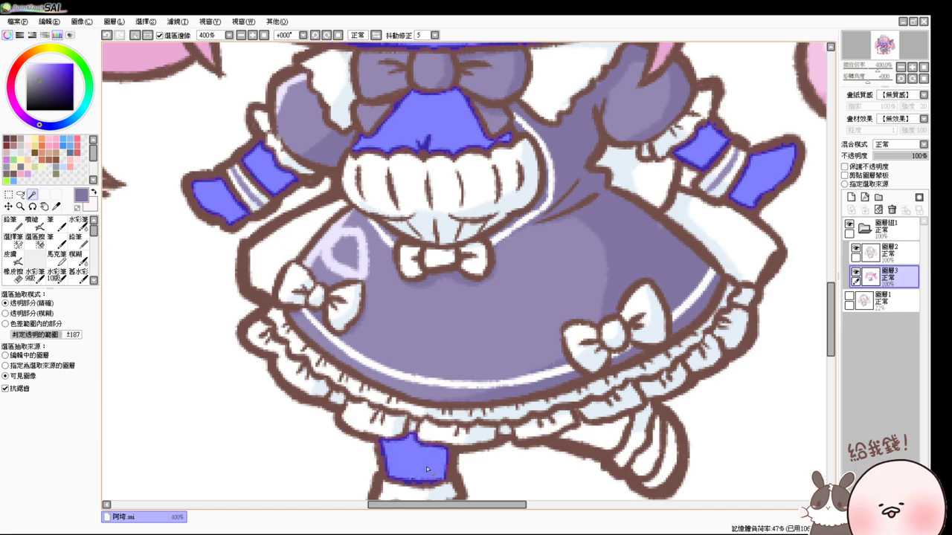
pyautogui.click(616, 438)
pyautogui.click(644, 446)
pyautogui.moveTo(587, 488); pyautogui.dragTo(627, 397)
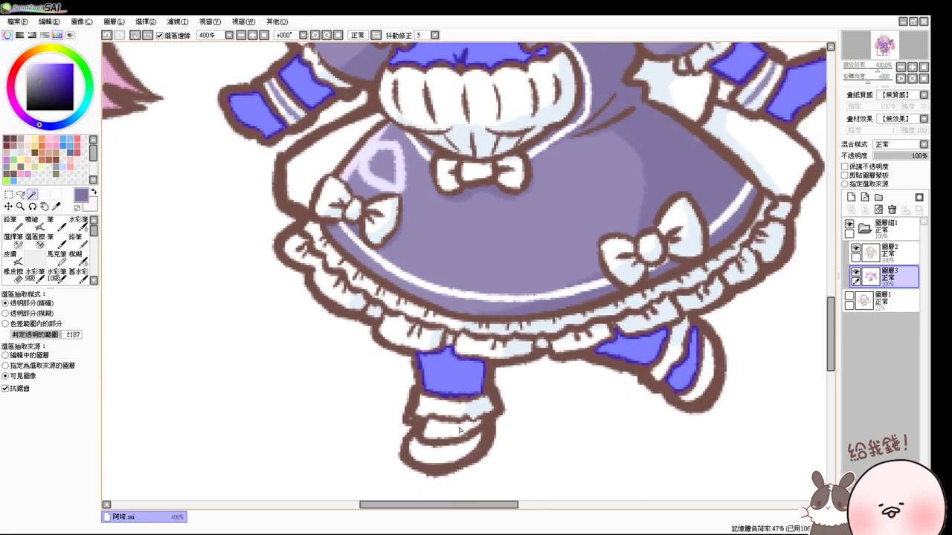
pyautogui.scroll(10, 491, 343)
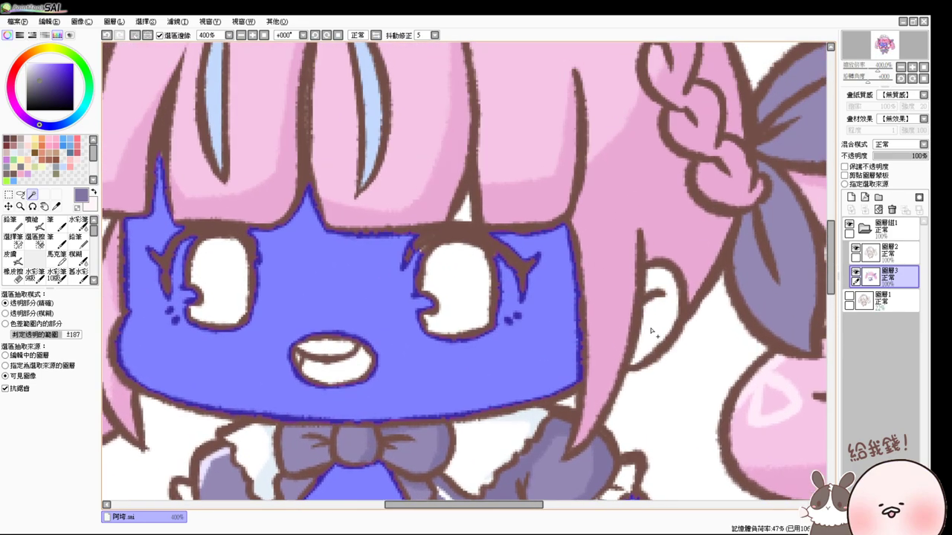
pyautogui.click(461, 210)
# - Switch to the Selection Pen and choose a light pink for skin shading
pyautogui.click(13, 240)
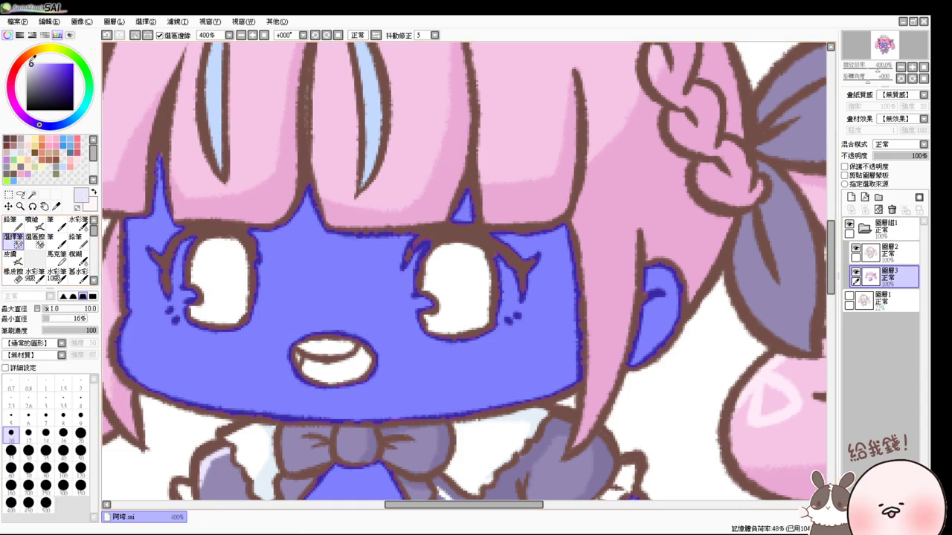
pyautogui.click(29, 138)
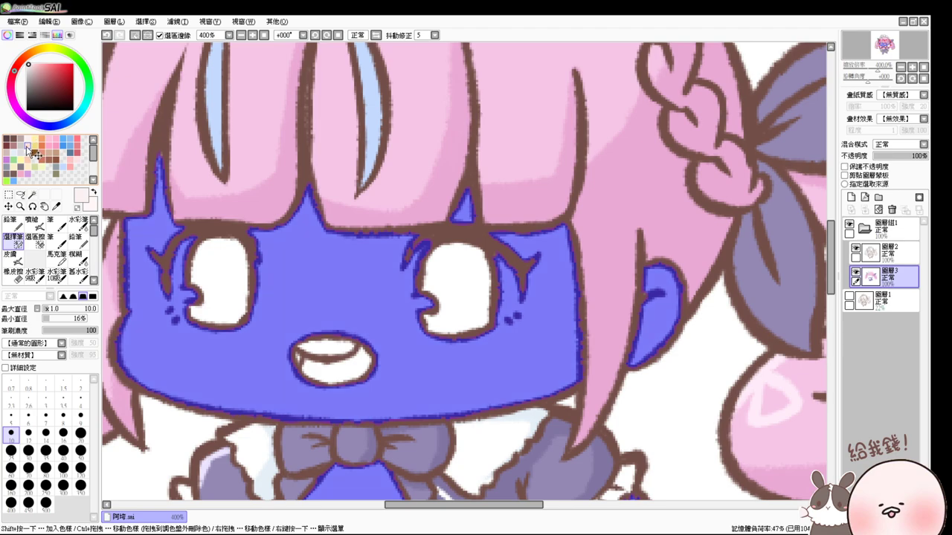
pyautogui.click(28, 142)
# - Set the Airbrush to size 16 and spray light pink blush beside the right eye
pyautogui.click(33, 223)
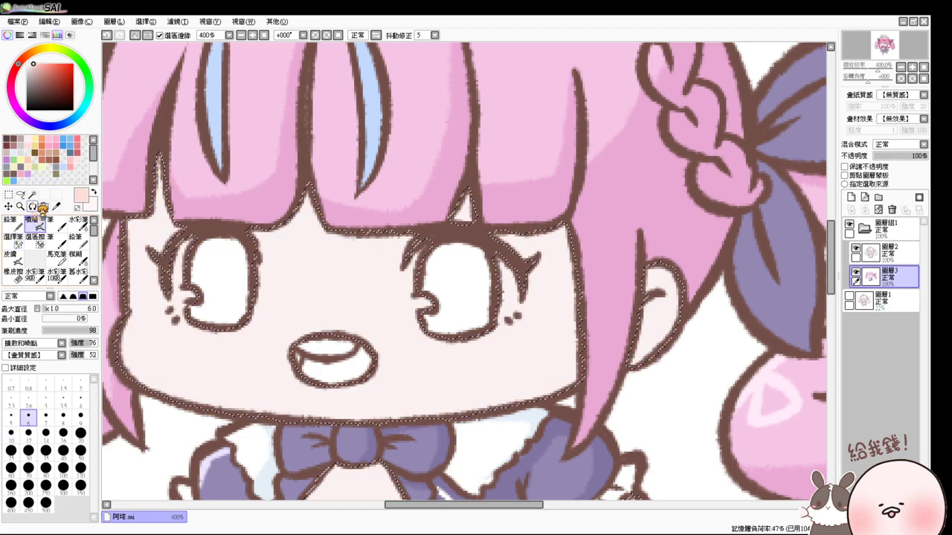
pyautogui.moveTo(206, 206); pyautogui.dragTo(305, 203)
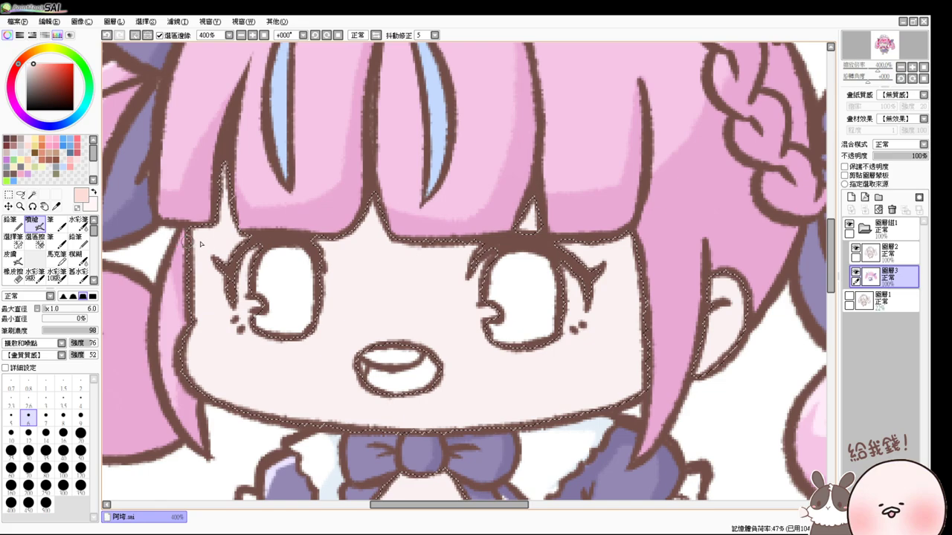
pyautogui.press(']')
pyautogui.press(']')
pyautogui.press(']')
pyautogui.press(']')
pyautogui.press(']')
pyautogui.press(']')
pyautogui.press(']')
pyautogui.click(253, 35)
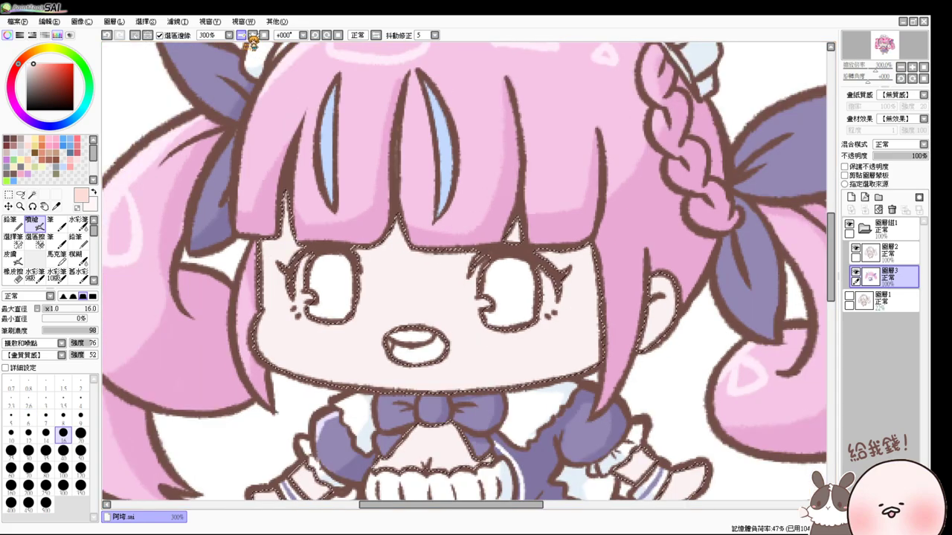
pyautogui.click(252, 36)
pyautogui.scroll(1, 513, 290)
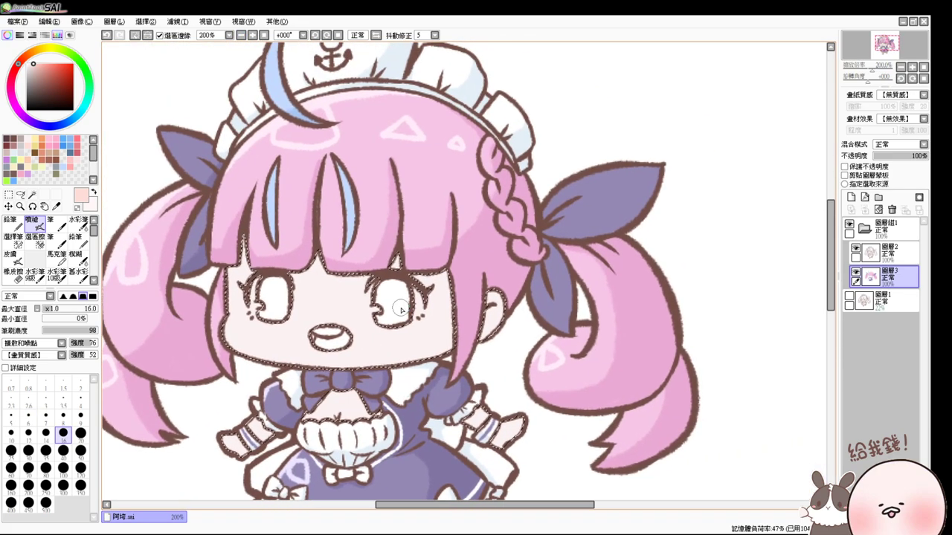
pyautogui.scroll(1, 402, 308)
pyautogui.moveTo(490, 305); pyautogui.dragTo(486, 279)
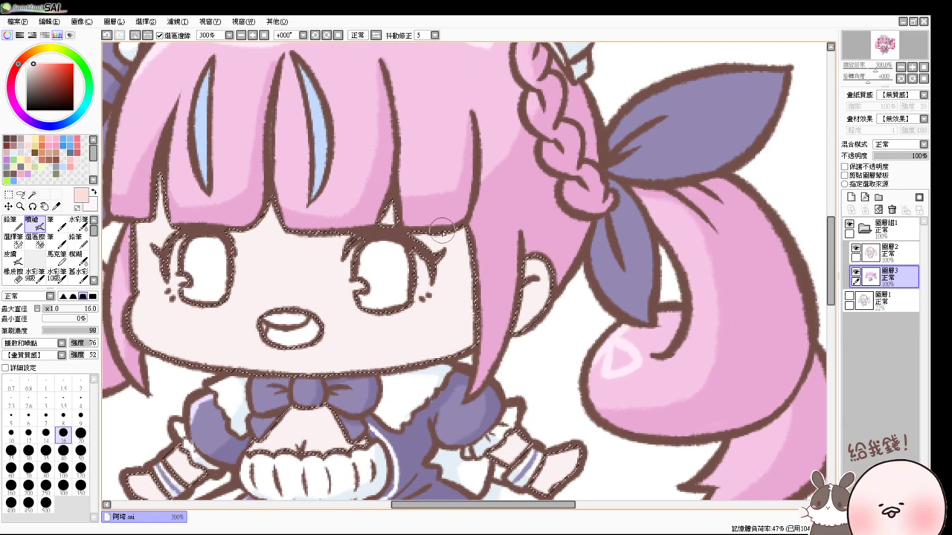
pyautogui.moveTo(444, 224)
pyautogui.mouseDown()
pyautogui.moveTo(451, 237)
pyautogui.moveTo(461, 214)
pyautogui.mouseUp()
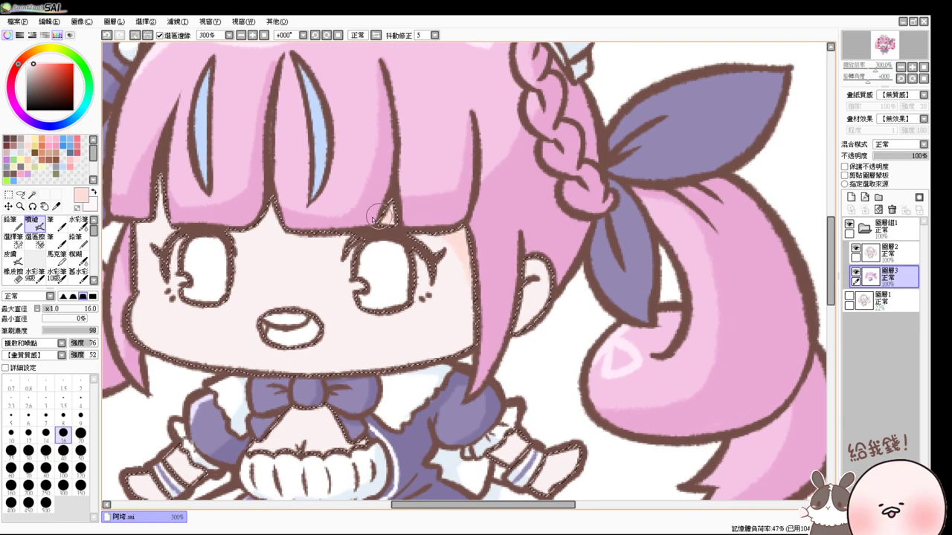
# - Shade the forehead under the bangs and the right cheek pink
pyautogui.moveTo(379, 216); pyautogui.dragTo(393, 211)
pyautogui.moveTo(259, 229)
pyautogui.mouseDown()
pyautogui.moveTo(272, 223)
pyautogui.moveTo(421, 250)
pyautogui.mouseUp()
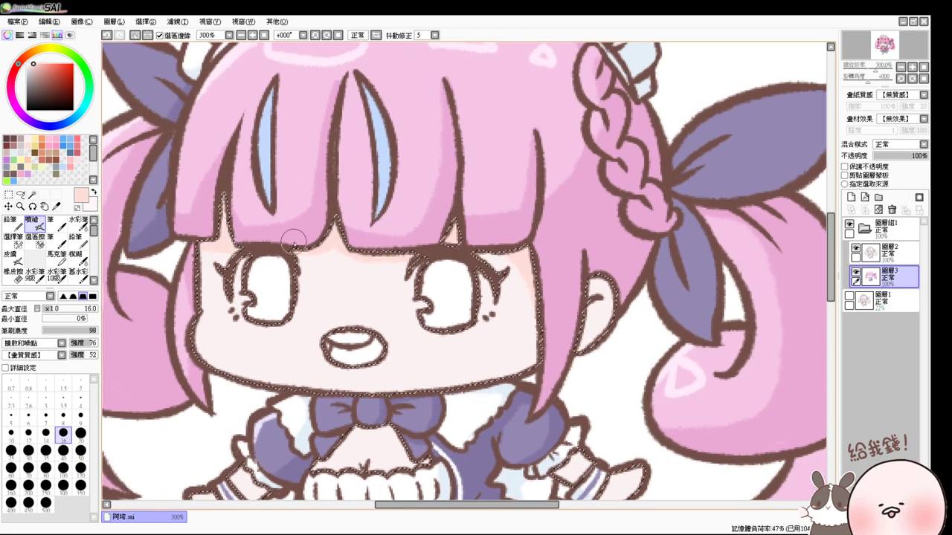
pyautogui.moveTo(294, 242); pyautogui.dragTo(524, 251)
pyautogui.moveTo(511, 340); pyautogui.dragTo(537, 347)
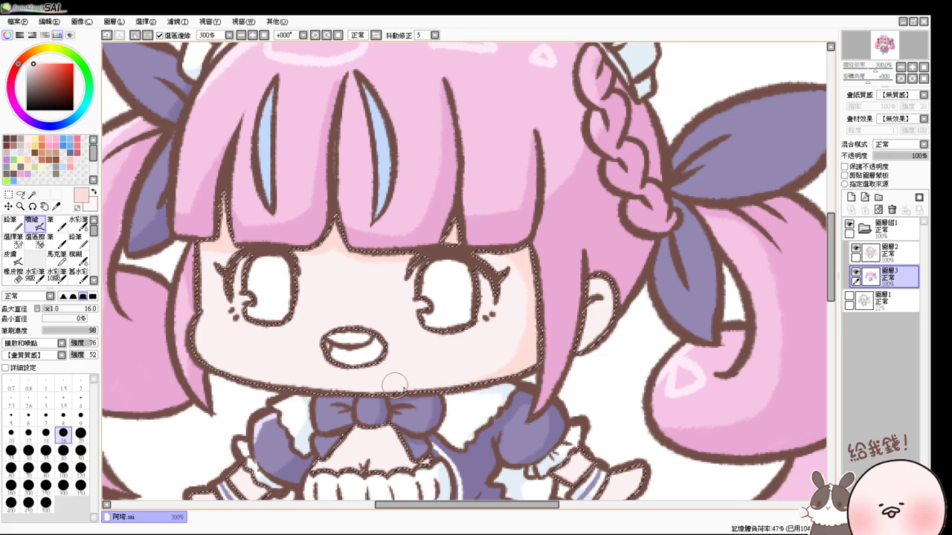
# - Airbrush soft pink shading on the chest below the bow and the right hand
pyautogui.moveTo(442, 399); pyautogui.dragTo(436, 339)
pyautogui.moveTo(339, 375); pyautogui.dragTo(370, 358)
pyautogui.moveTo(416, 417); pyautogui.dragTo(435, 391)
pyautogui.moveTo(556, 376)
pyautogui.mouseDown()
pyautogui.moveTo(563, 392)
pyautogui.moveTo(572, 383)
pyautogui.moveTo(595, 407)
pyautogui.moveTo(584, 398)
pyautogui.moveTo(588, 410)
pyautogui.mouseUp()
pyautogui.moveTo(673, 362); pyautogui.dragTo(620, 318)
pyautogui.moveTo(557, 349)
pyautogui.mouseDown()
pyautogui.moveTo(547, 376)
pyautogui.moveTo(564, 396)
pyautogui.moveTo(555, 408)
pyautogui.moveTo(573, 337)
pyautogui.mouseUp()
pyautogui.moveTo(375, 286)
pyautogui.mouseDown()
pyautogui.moveTo(361, 257)
pyautogui.moveTo(356, 279)
pyautogui.mouseUp()
pyautogui.moveTo(360, 242)
pyautogui.mouseDown()
pyautogui.moveTo(292, 241)
pyautogui.moveTo(277, 255)
pyautogui.moveTo(363, 248)
pyautogui.moveTo(278, 253)
pyautogui.moveTo(346, 270)
pyautogui.moveTo(324, 280)
pyautogui.mouseUp()
# - Shade along the skirt hem frills and the left leg below the skirt pink
pyautogui.moveTo(388, 398); pyautogui.dragTo(384, 312)
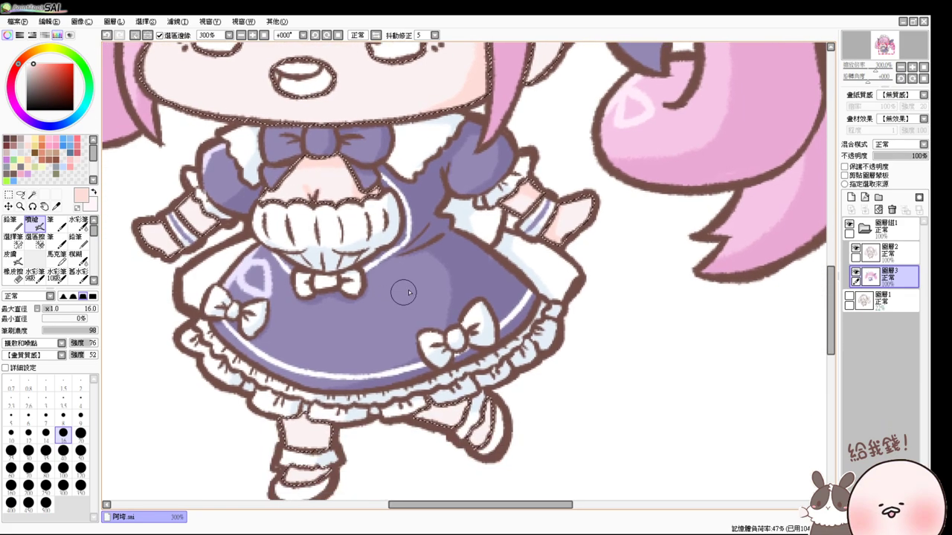
pyautogui.moveTo(473, 416)
pyautogui.mouseDown()
pyautogui.moveTo(417, 409)
pyautogui.moveTo(483, 406)
pyautogui.moveTo(554, 313)
pyautogui.mouseUp()
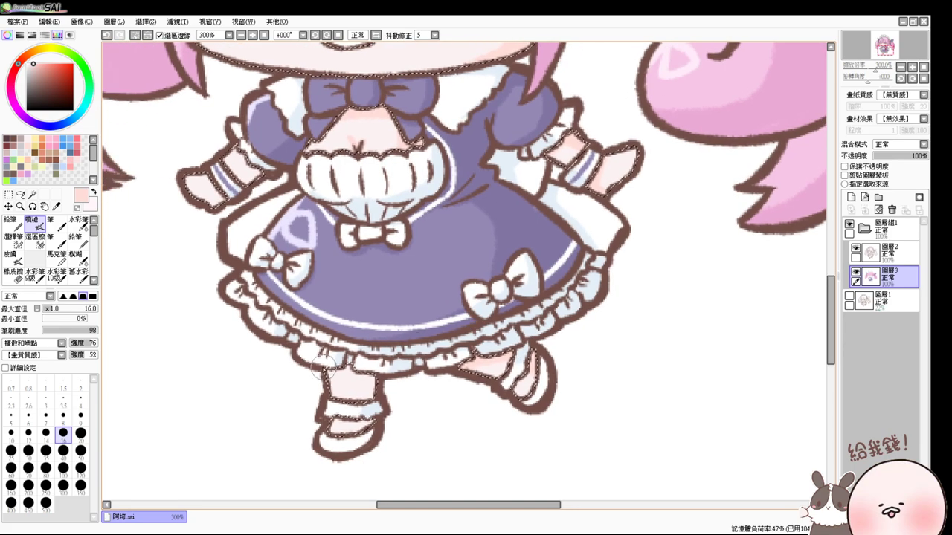
pyautogui.moveTo(325, 370)
pyautogui.mouseDown()
pyautogui.moveTo(363, 359)
pyautogui.moveTo(370, 399)
pyautogui.mouseUp()
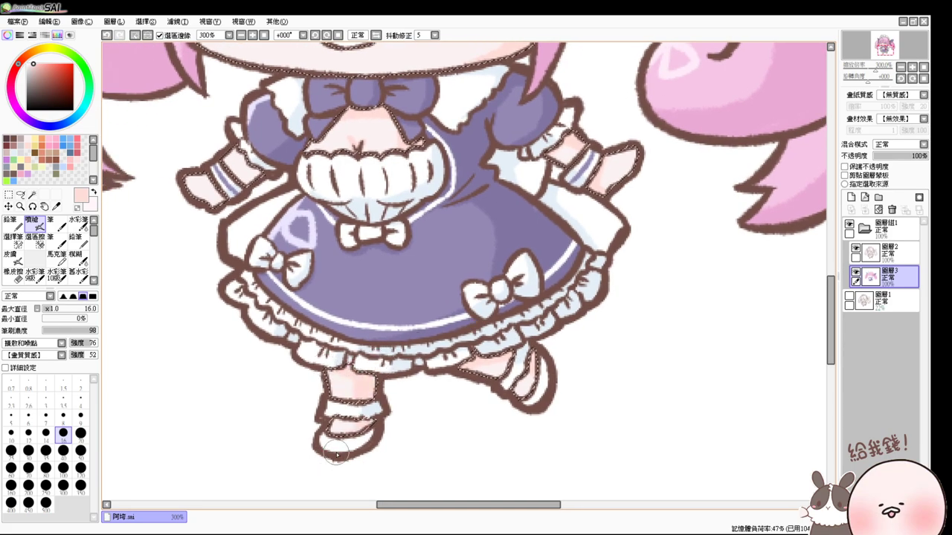
pyautogui.scroll(4, 318, 453)
pyautogui.click(78, 222)
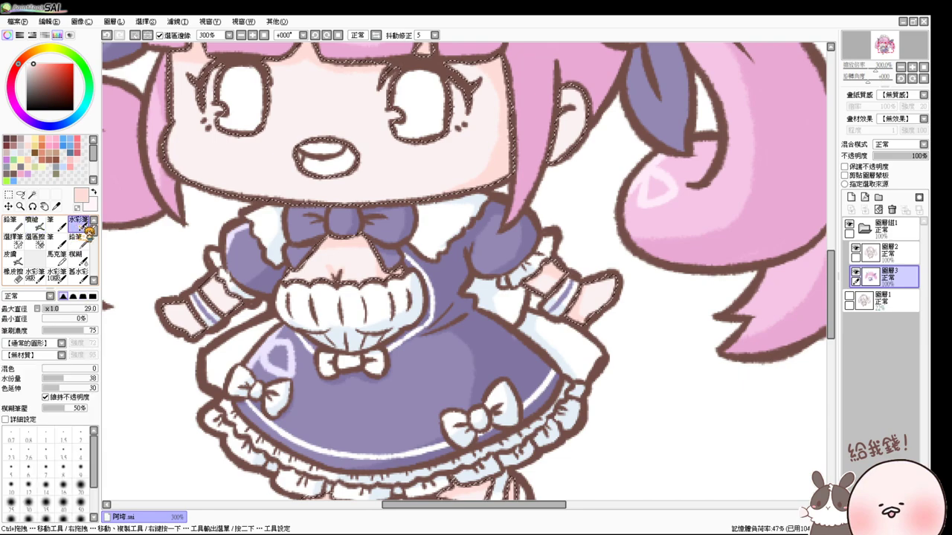
# - Pan back to the face, pick a stronger cheek pink and shrink the brush to size 15
pyautogui.keyDown('alt'); pyautogui.click(365, 258); pyautogui.keyUp('alt')
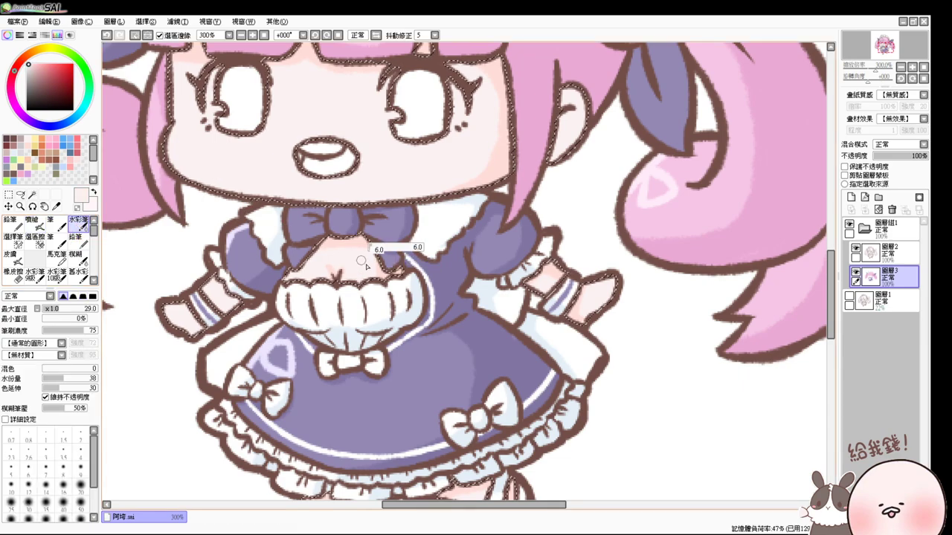
pyautogui.moveTo(364, 257); pyautogui.dragTo(325, 252)
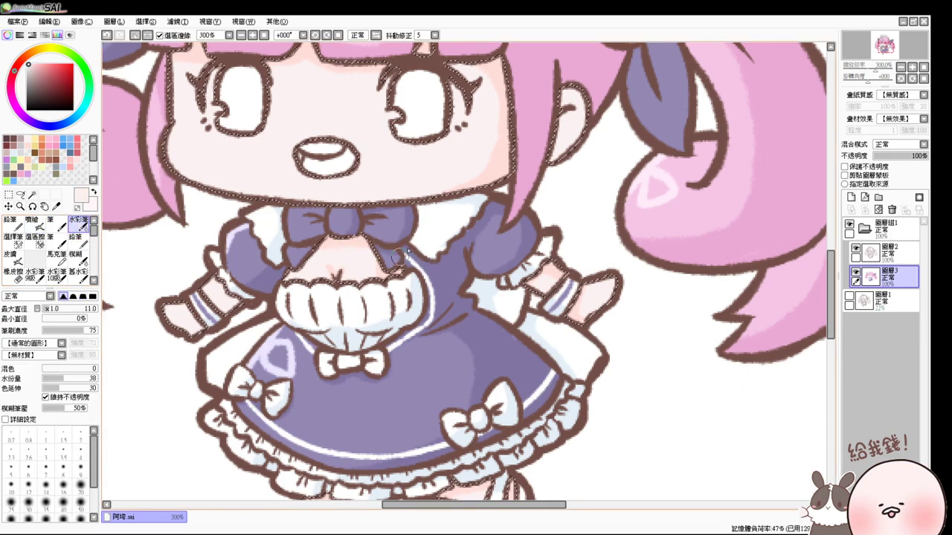
pyautogui.moveTo(401, 256); pyautogui.dragTo(391, 327)
pyautogui.moveTo(476, 165); pyautogui.dragTo(505, 165)
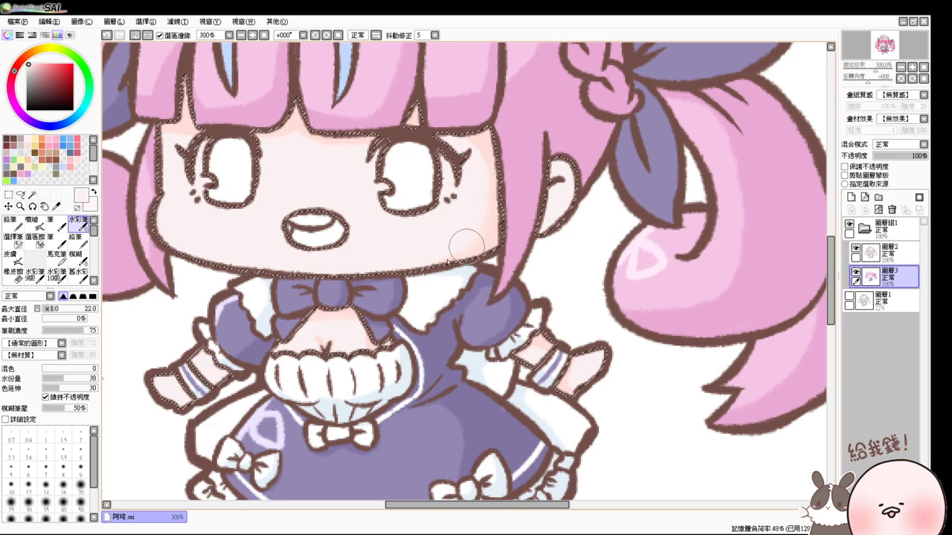
pyautogui.scroll(-2, 493, 233)
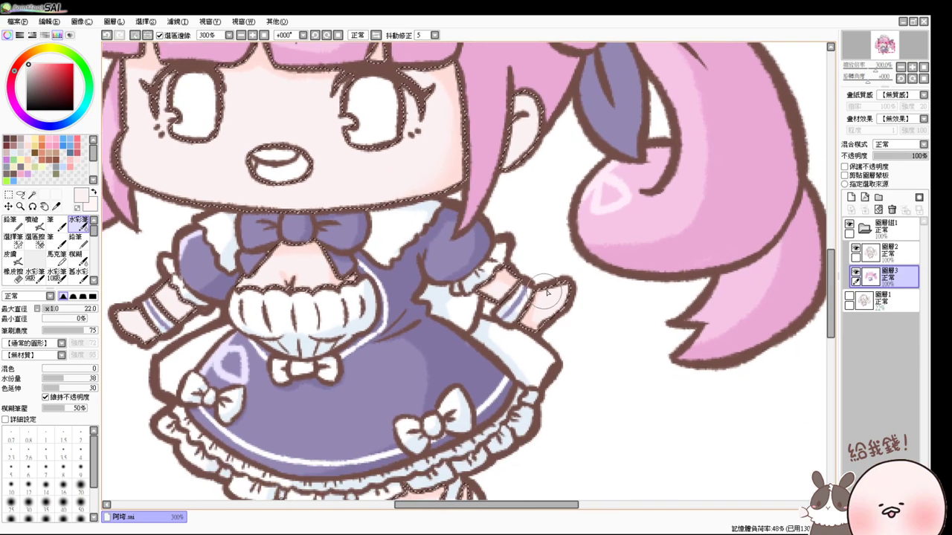
pyautogui.scroll(-4, 547, 292)
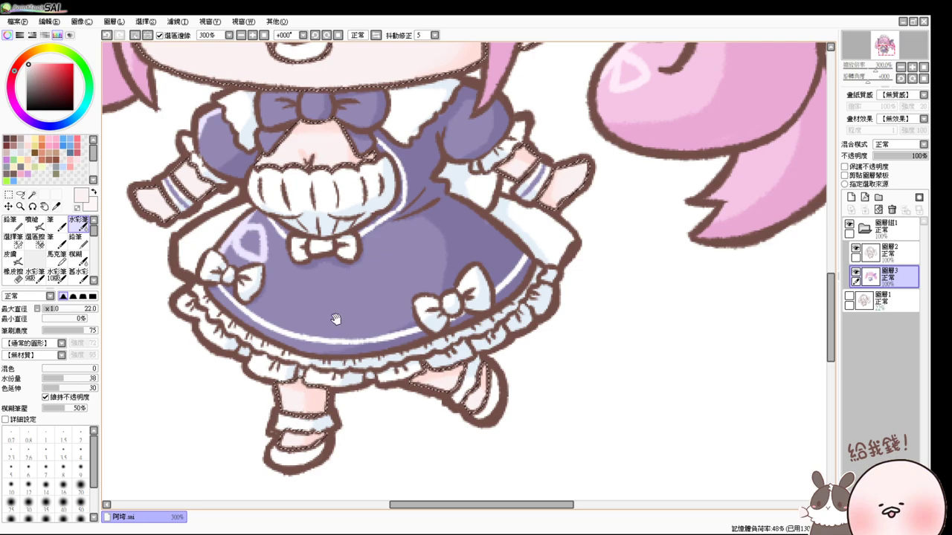
pyautogui.scroll(6, 336, 319)
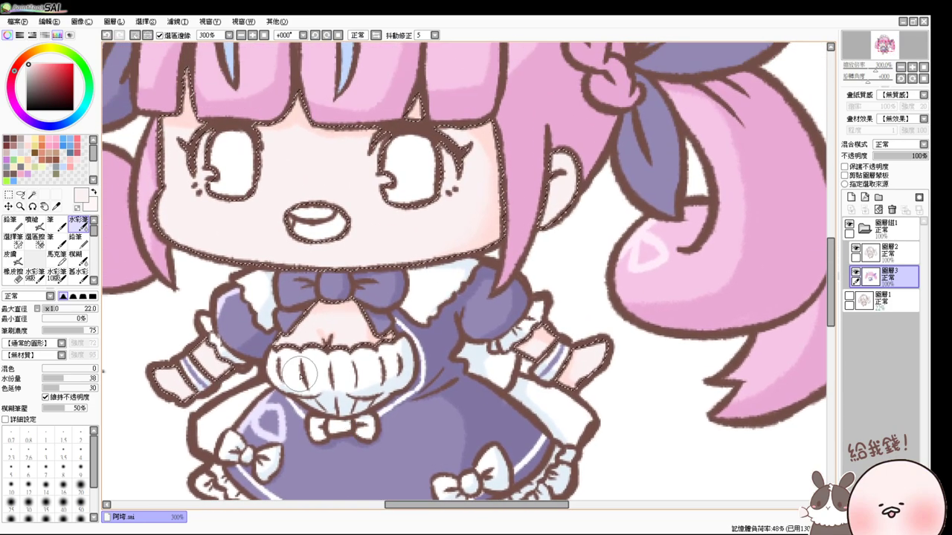
pyautogui.scroll(3, 303, 238)
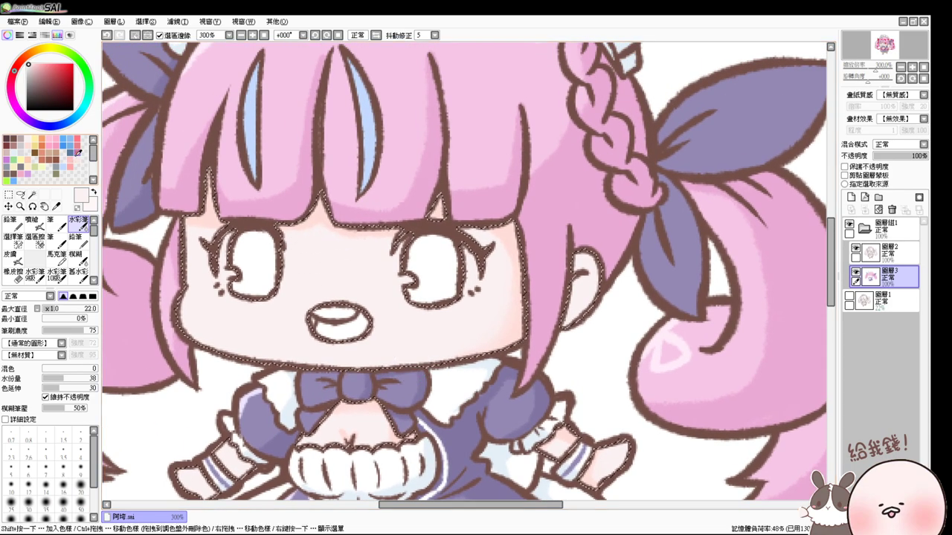
pyautogui.click(77, 152)
pyautogui.press('[')
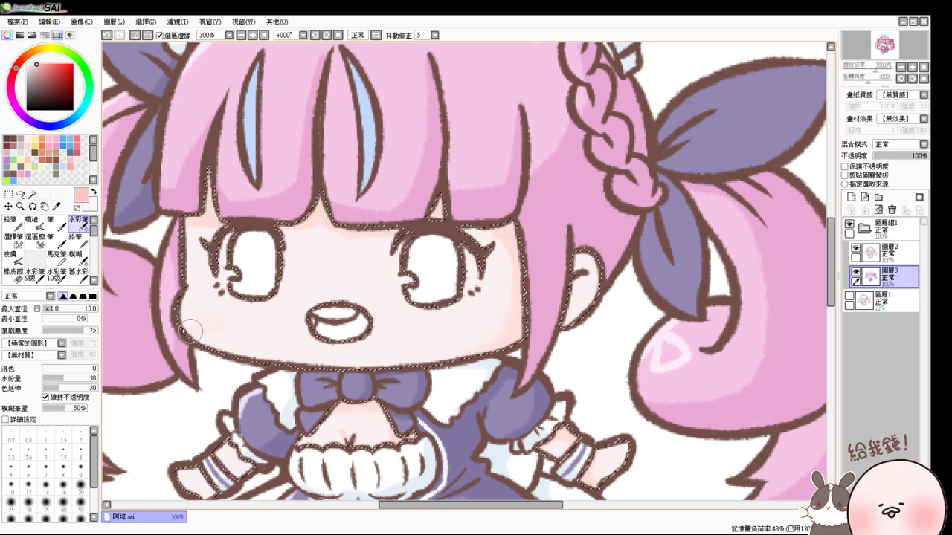
# - Airbrush round deeper-pink blush onto the left and right cheeks, then deselect
pyautogui.press('v')
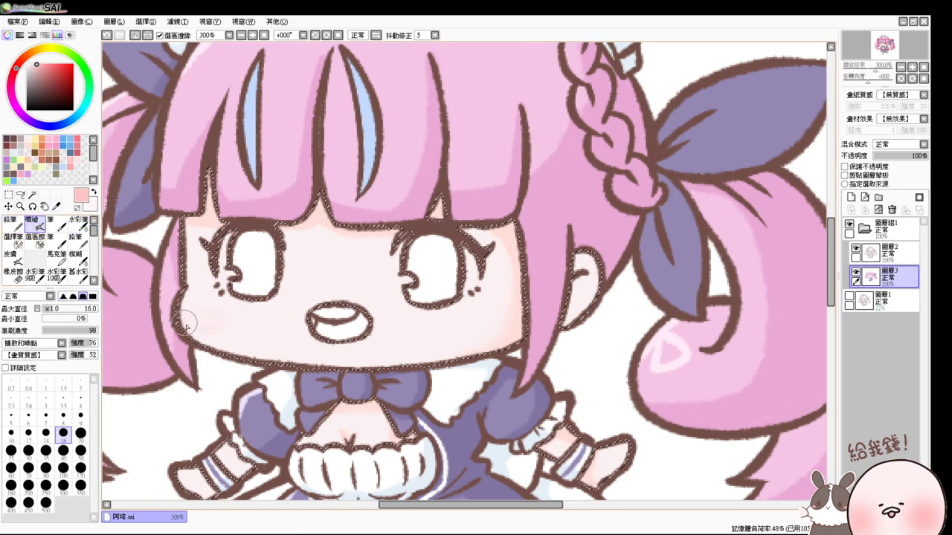
pyautogui.moveTo(187, 326); pyautogui.dragTo(207, 335)
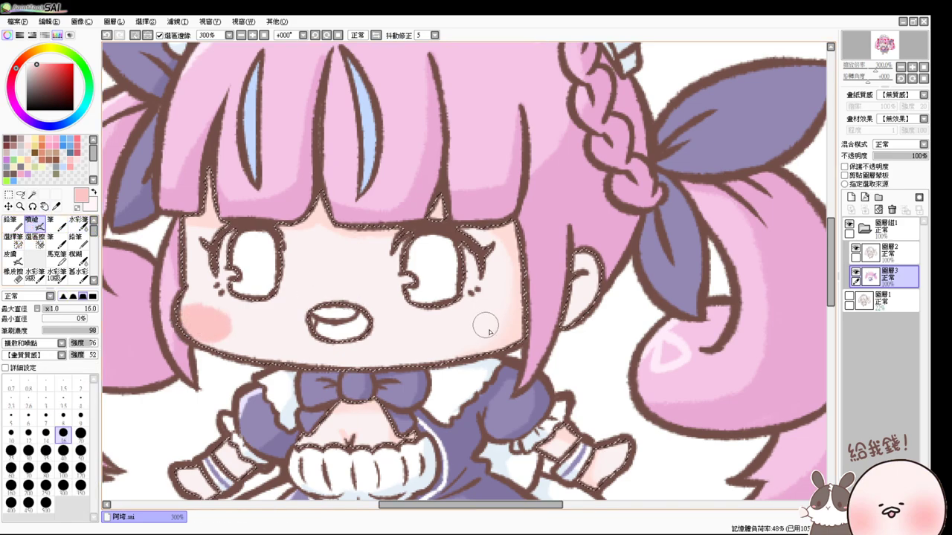
pyautogui.moveTo(461, 323); pyautogui.dragTo(469, 321)
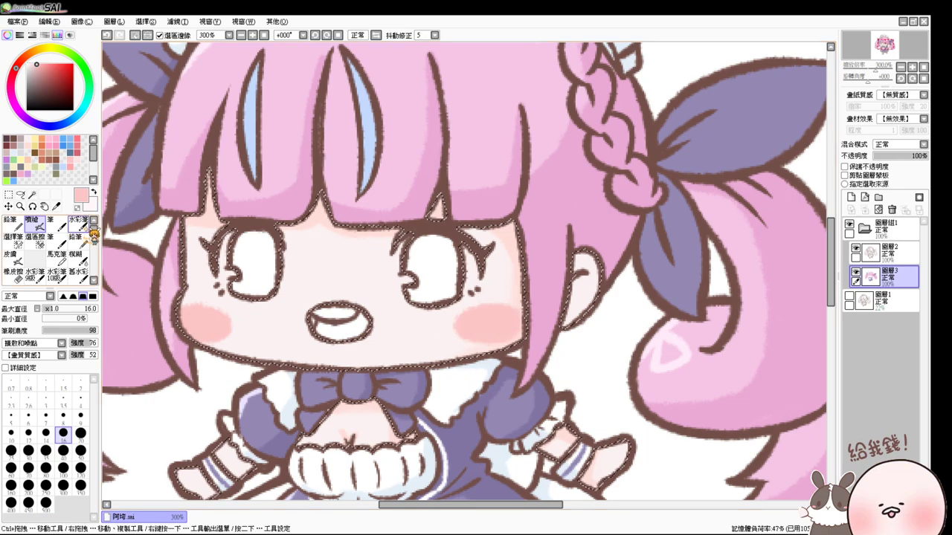
pyautogui.press('c')
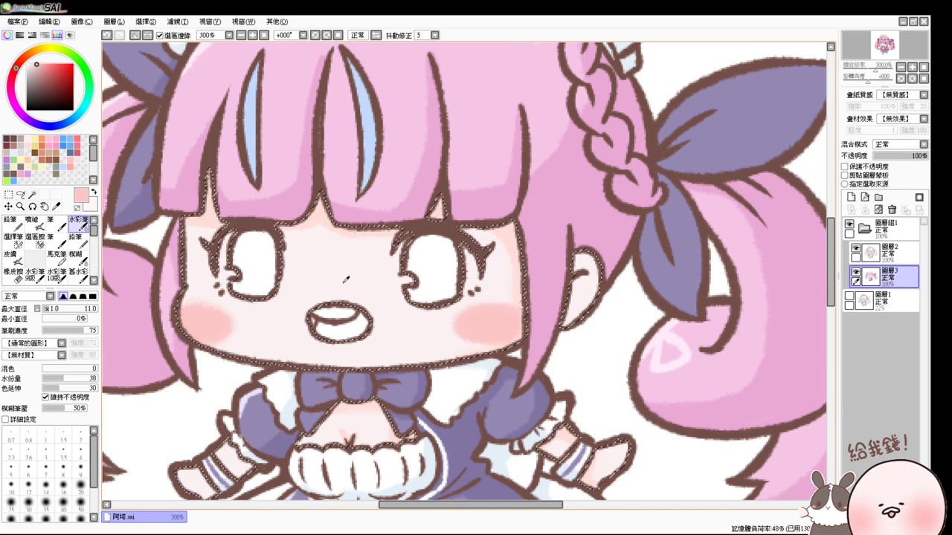
pyautogui.press('v')
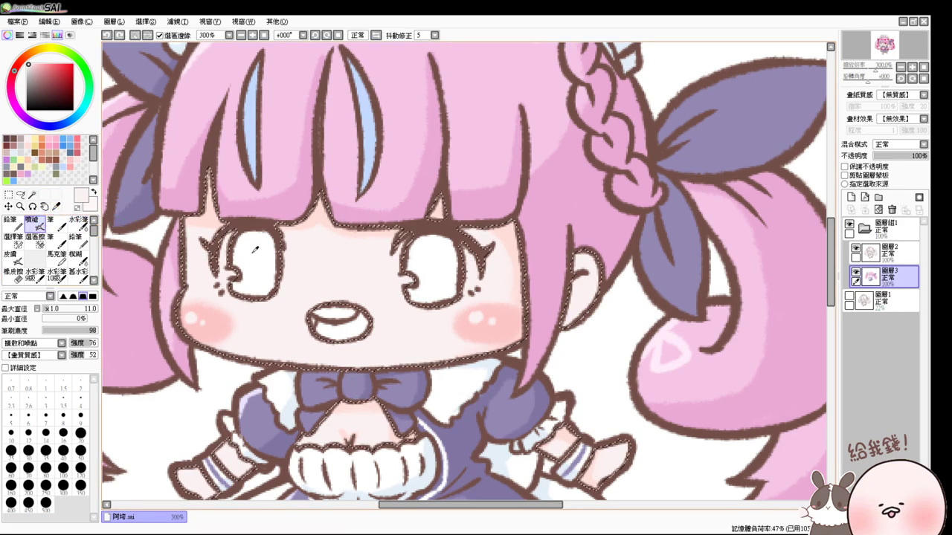
pyautogui.click(236, 233)
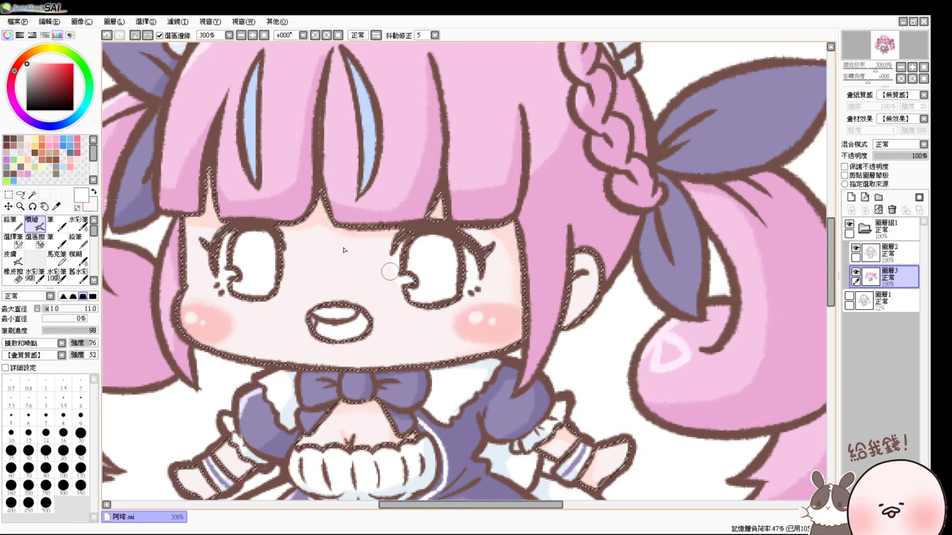
pyautogui.click(36, 155)
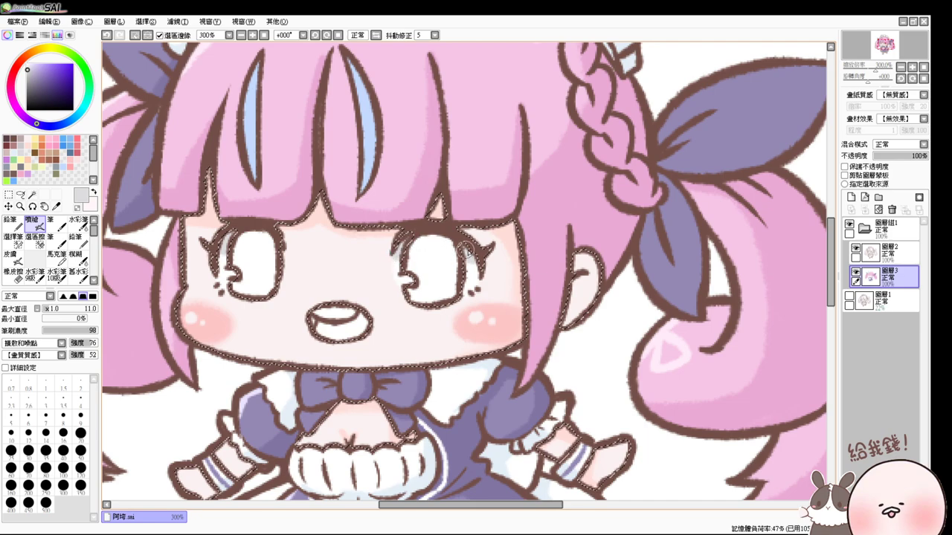
pyautogui.hotkey('ctrl', 'd')
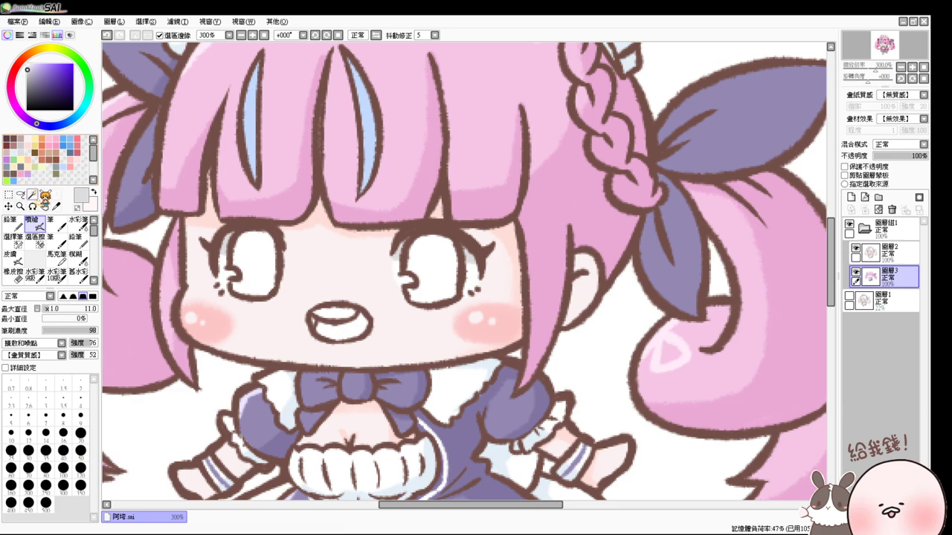
# - Magic Wand both eyes, choose pink-magenta and airbrush the irises with deeper purple at the top
pyautogui.click(32, 195)
pyautogui.click(241, 257)
pyautogui.click(438, 267)
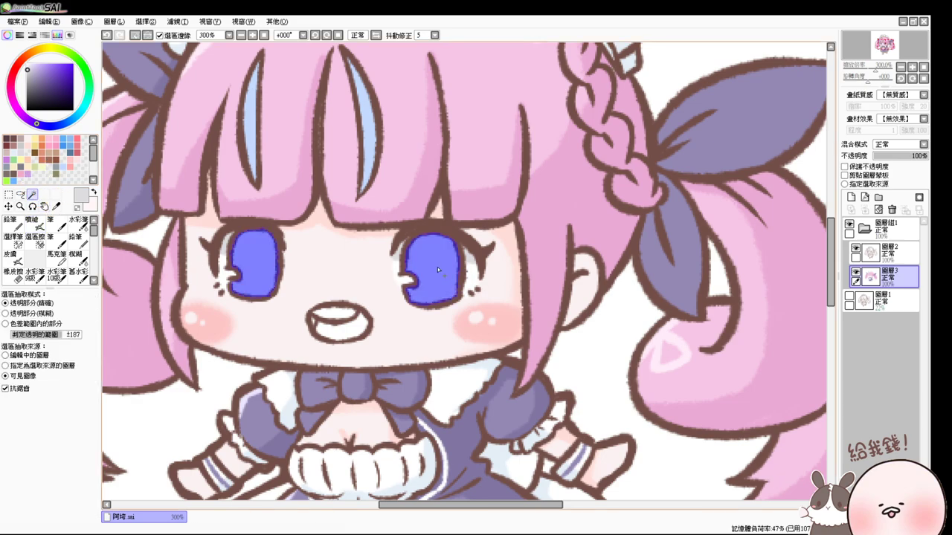
pyautogui.click(15, 105)
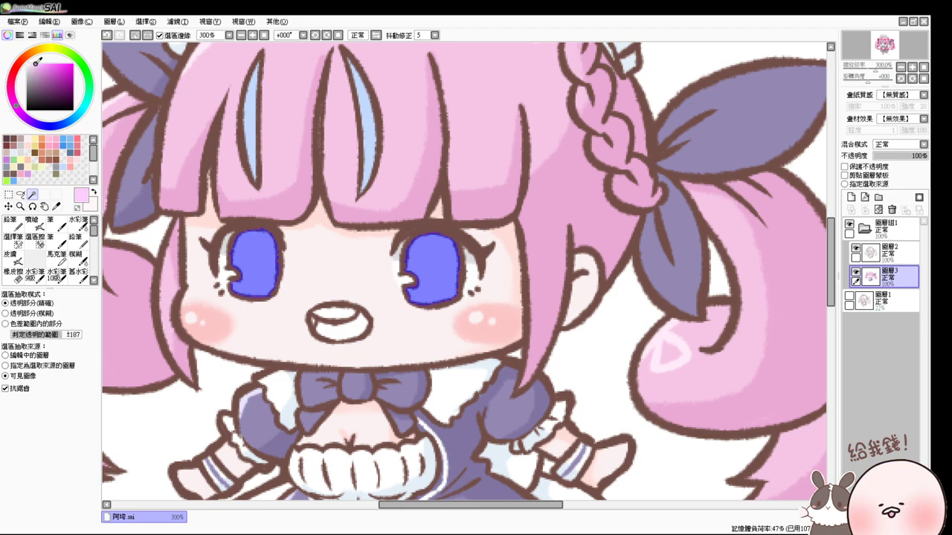
pyautogui.click(32, 223)
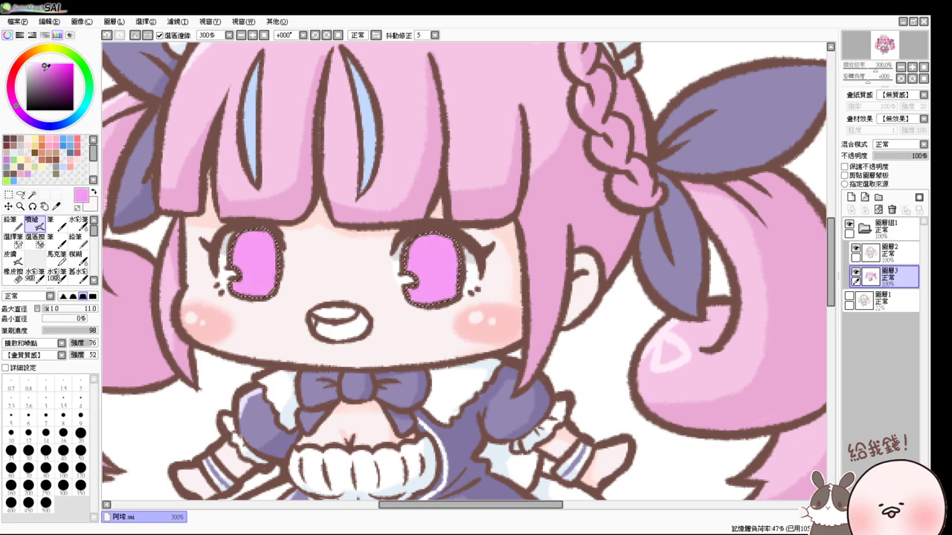
pyautogui.moveTo(46, 63); pyautogui.dragTo(39, 67)
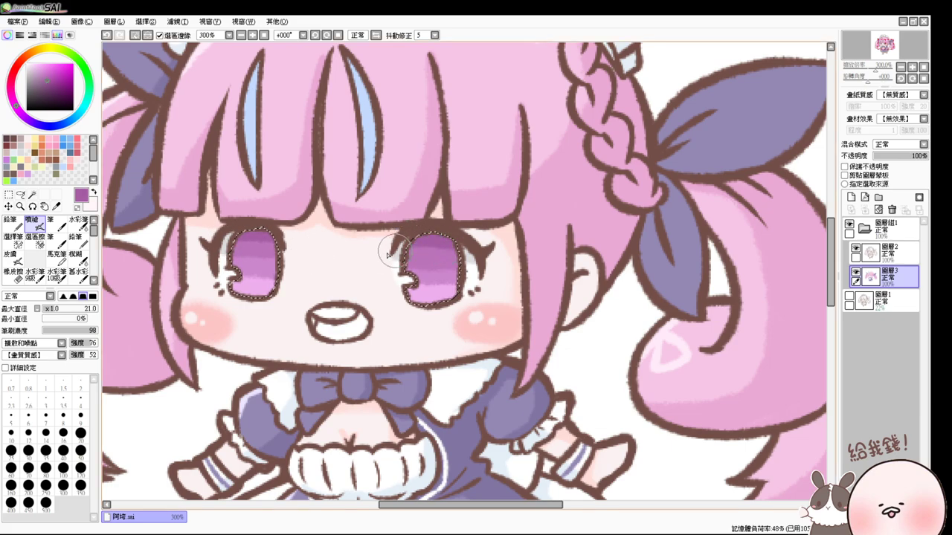
pyautogui.click(77, 222)
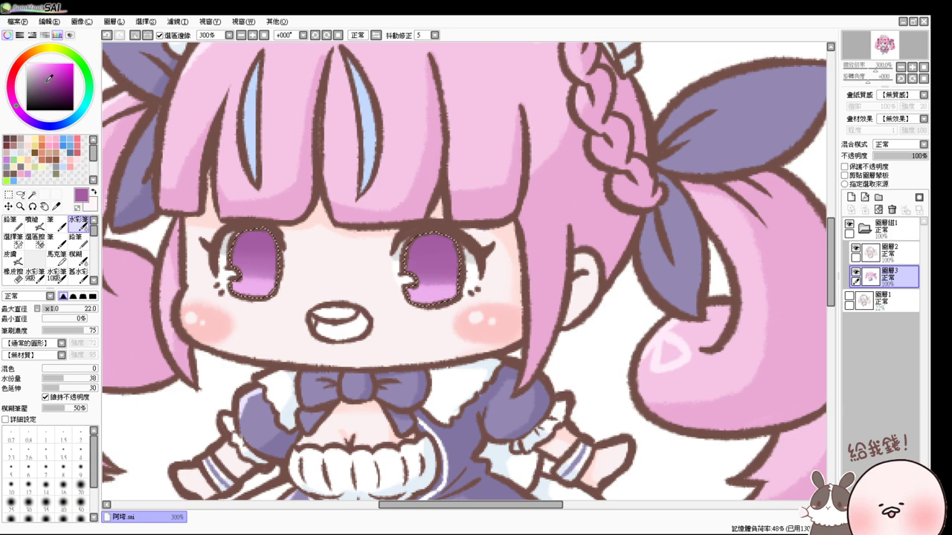
# - Dab white sparkle highlights into the left and right eyes with the Airbrush
pyautogui.click(27, 64)
pyautogui.click(32, 221)
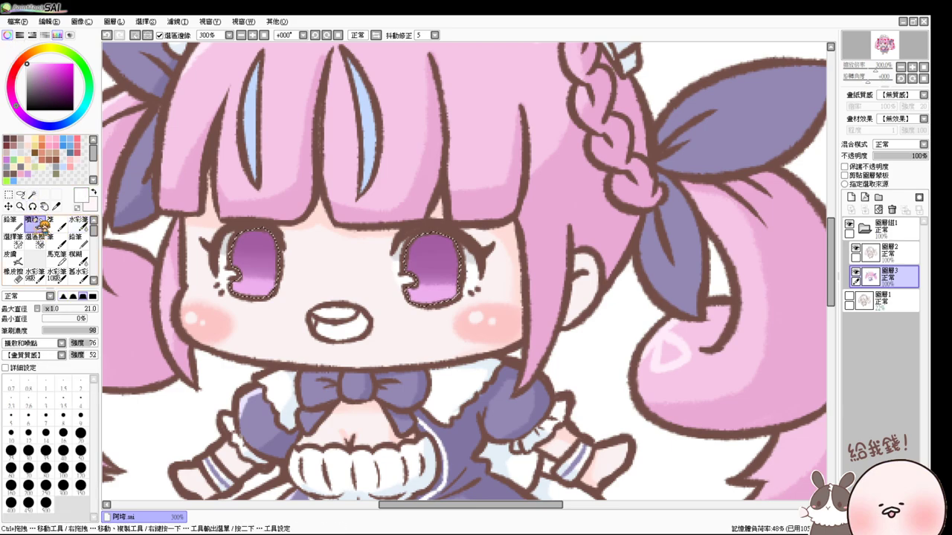
pyautogui.moveTo(255, 273); pyautogui.dragTo(253, 273)
pyautogui.click(253, 272)
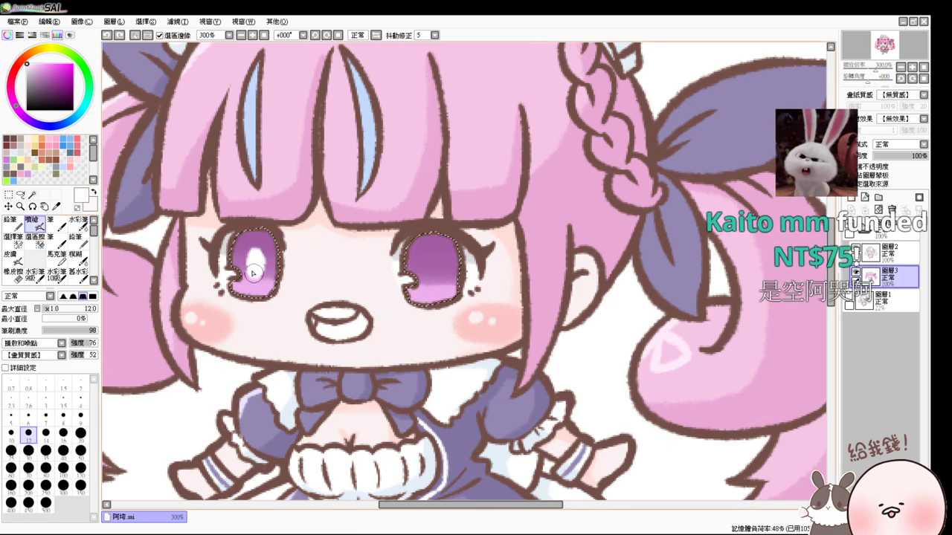
pyautogui.click(252, 271)
pyautogui.click(432, 271)
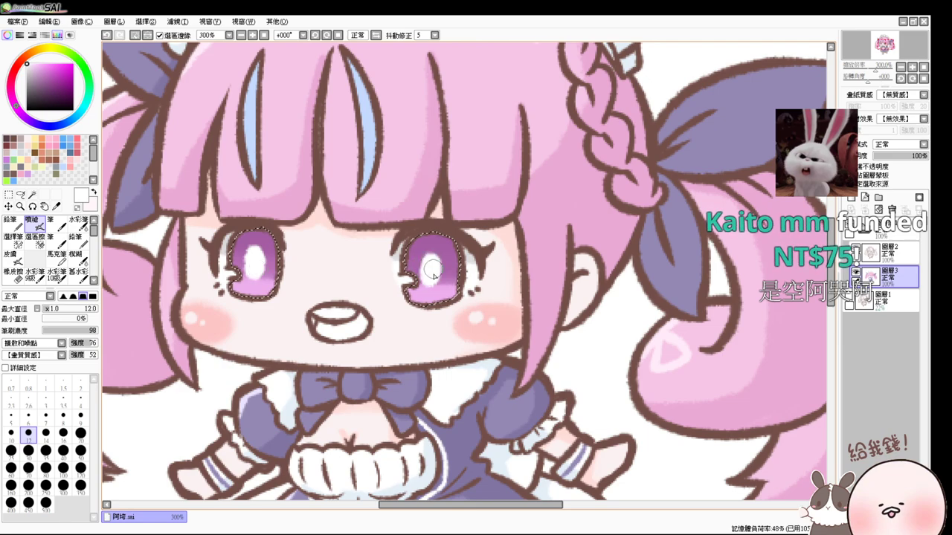
pyautogui.click(433, 271)
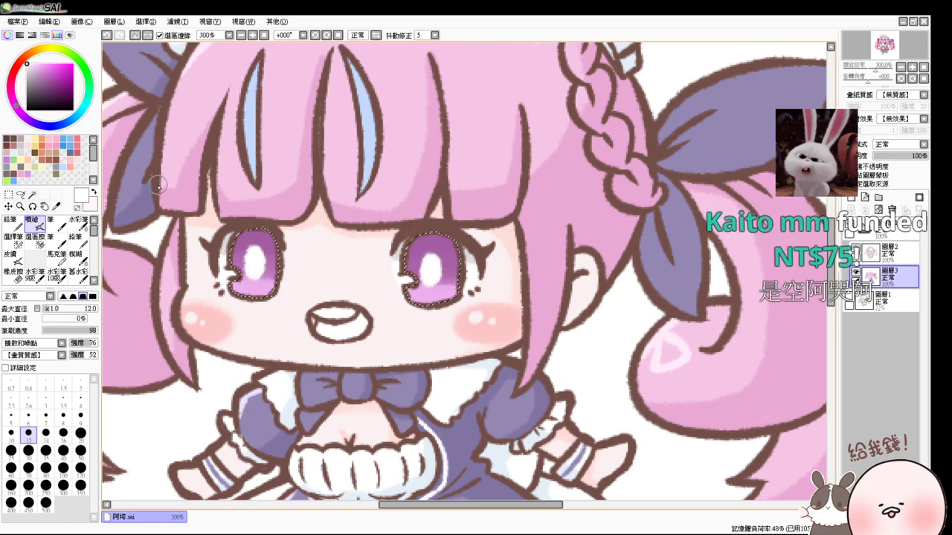
# - Add small pink sparkle dots to both eyes with a smaller brush, then deselect
pyautogui.press('x')
pyautogui.press('[')
pyautogui.press('[')
pyautogui.press('[')
pyautogui.press('[')
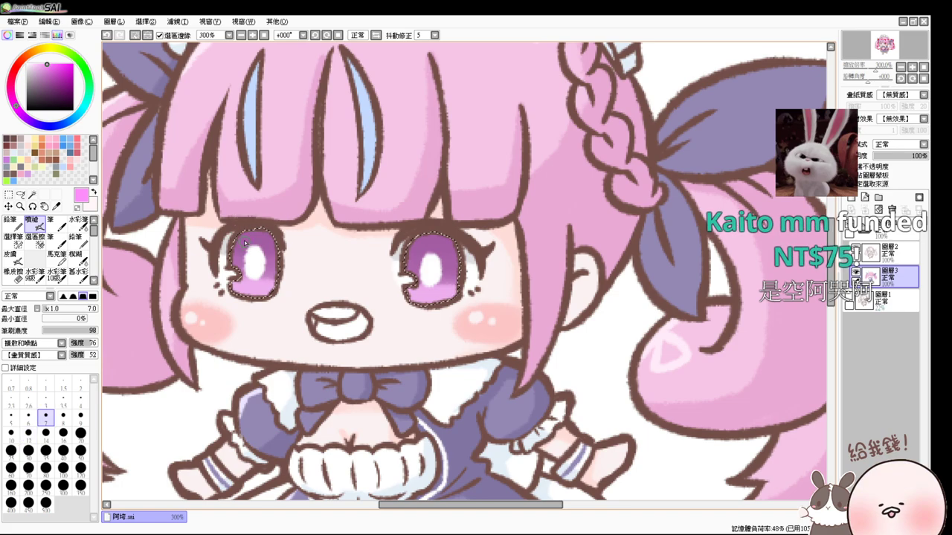
pyautogui.click(244, 240)
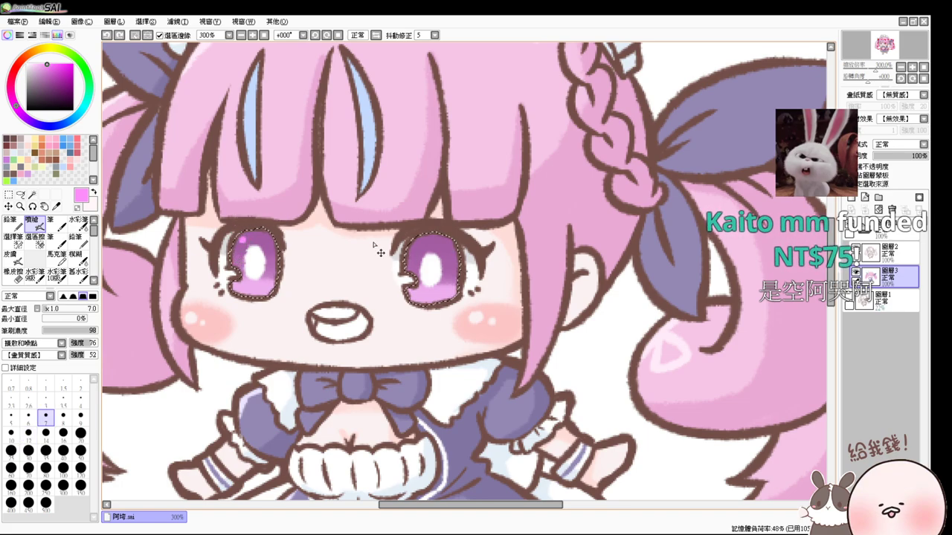
pyautogui.click(418, 245)
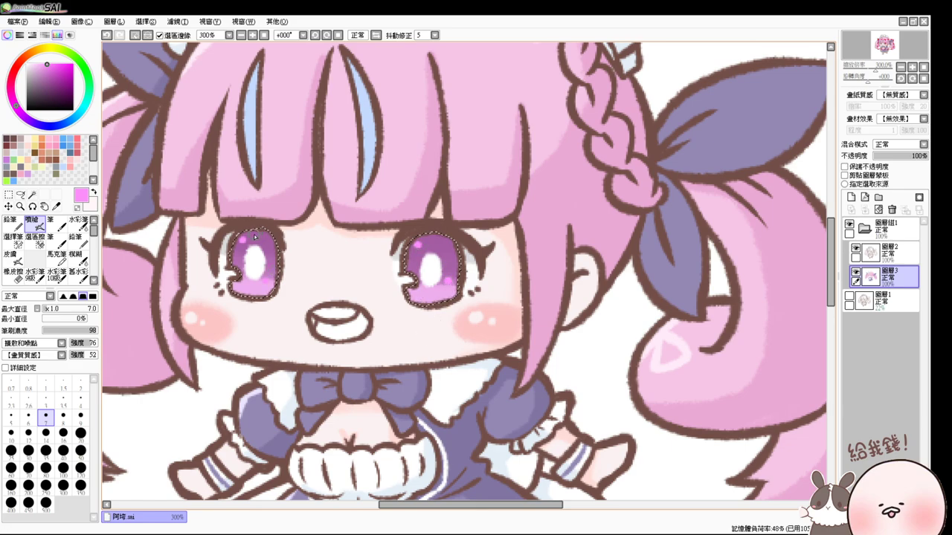
pyautogui.hotkey('ctrl', 'z')
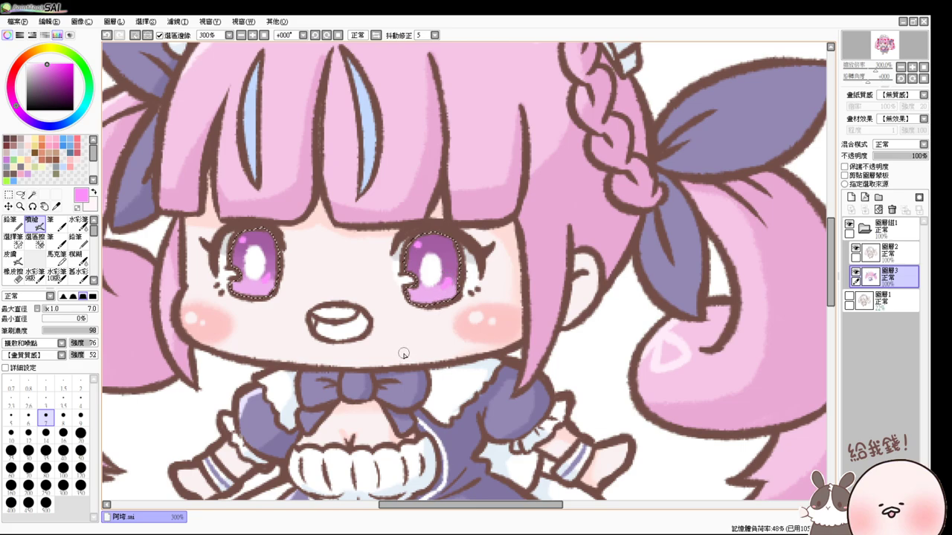
pyautogui.hotkey('ctrl', 'd')
pyautogui.hotkey('ctrl', 'z')
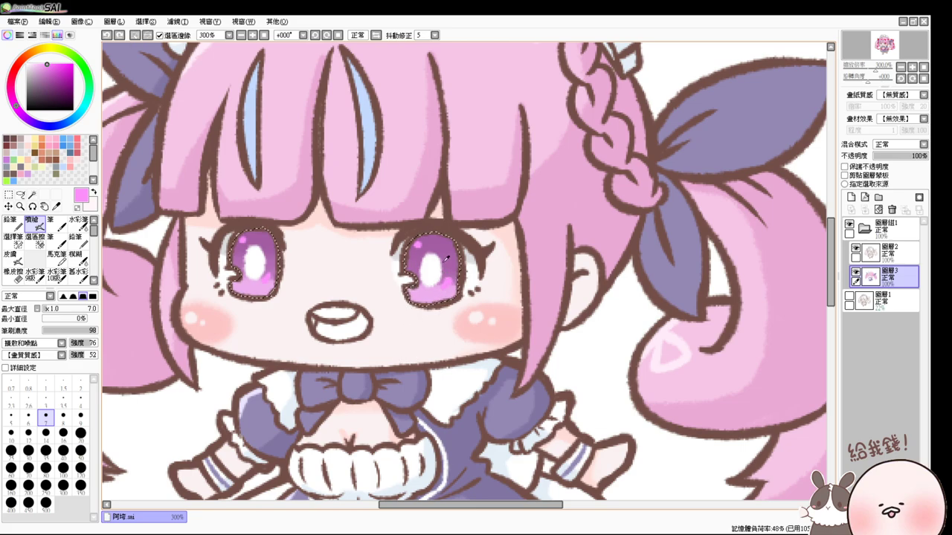
pyautogui.keyDown('alt'); pyautogui.click(424, 260); pyautogui.keyUp('alt')
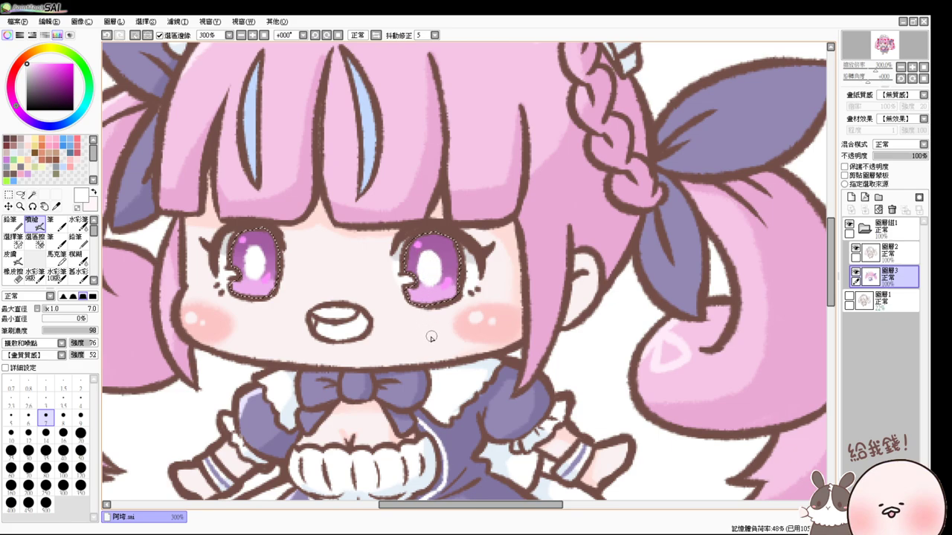
pyautogui.hotkey('ctrl', 'd')
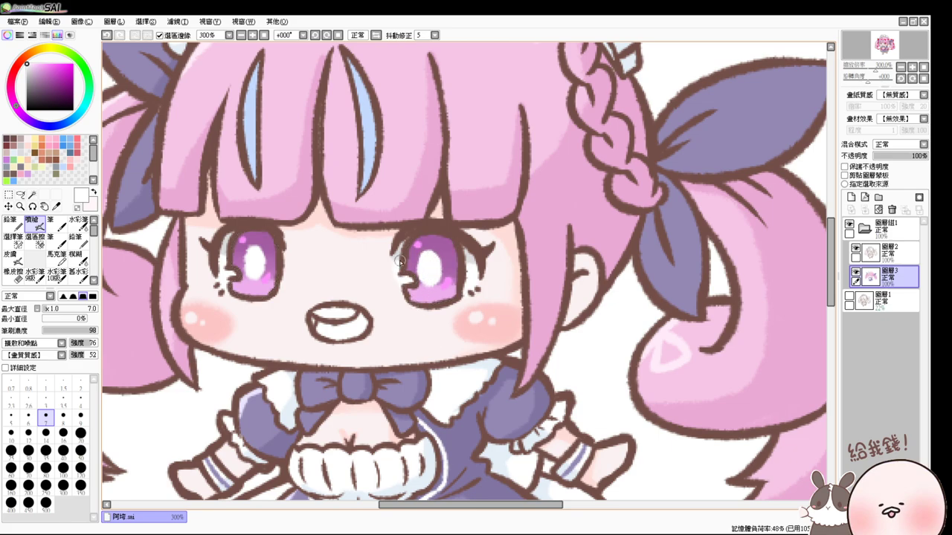
# - Zoom in close on the eyes and undo a stray stroke near the lower sparkle
pyautogui.click(261, 35)
pyautogui.click(254, 36)
pyautogui.click(253, 35)
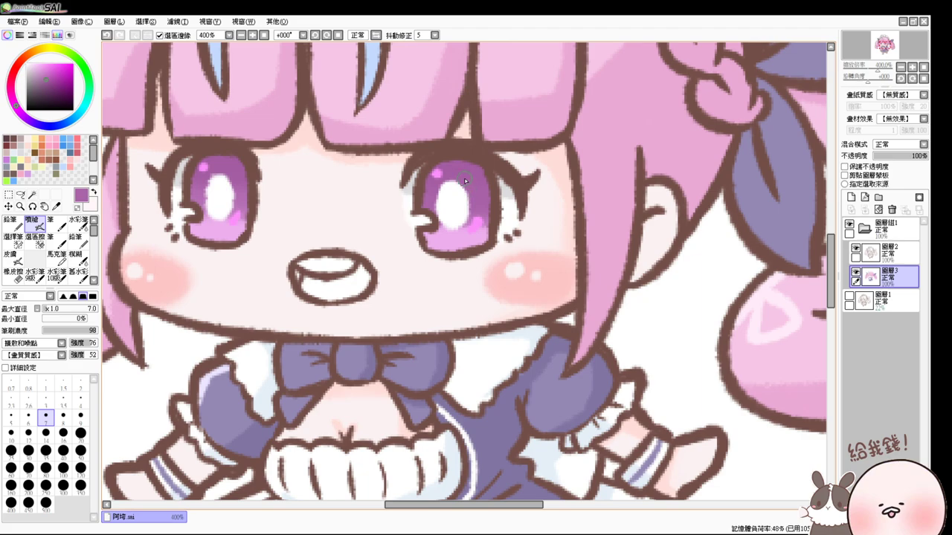
pyautogui.moveTo(464, 216)
pyautogui.mouseDown()
pyautogui.moveTo(461, 232)
pyautogui.moveTo(468, 192)
pyautogui.mouseUp()
pyautogui.hotkey('ctrl', 'z')
pyautogui.hotkey('ctrl', 'z')
# - Pick white from the eye highlight, recentre the face, and switch to the Magic Wand
pyautogui.keyDown('alt'); pyautogui.click(462, 192); pyautogui.keyUp('alt')
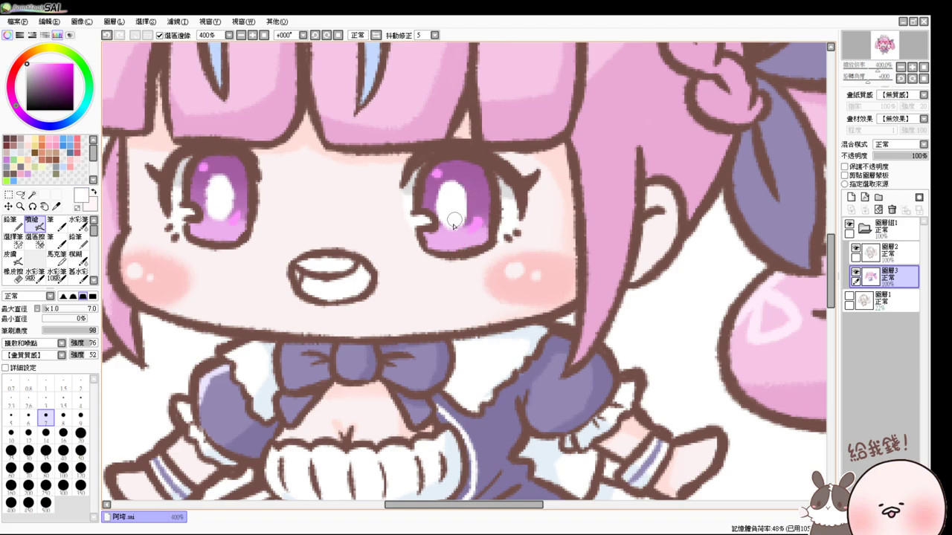
pyautogui.moveTo(446, 224); pyautogui.dragTo(458, 227)
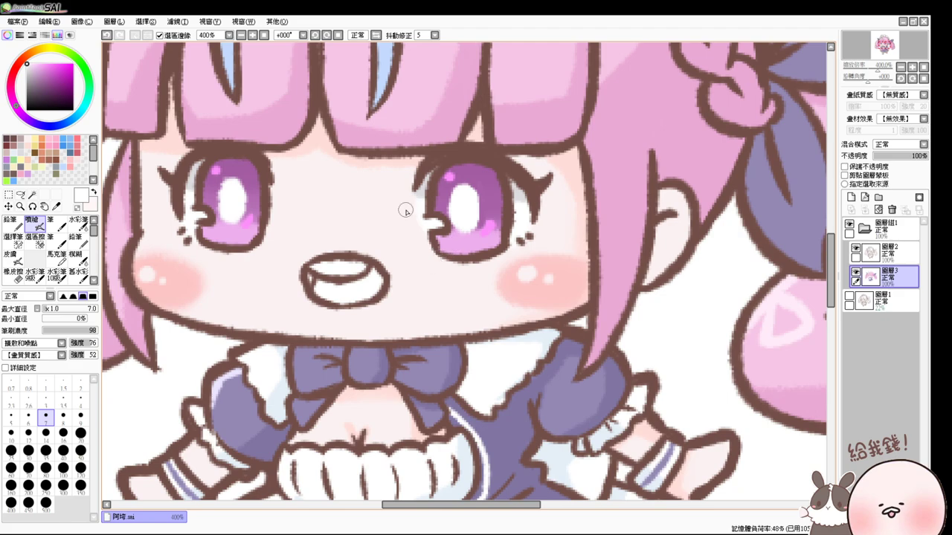
pyautogui.click(32, 195)
# - Select the mouth interior, fill it with light pink, and deselect
pyautogui.click(333, 291)
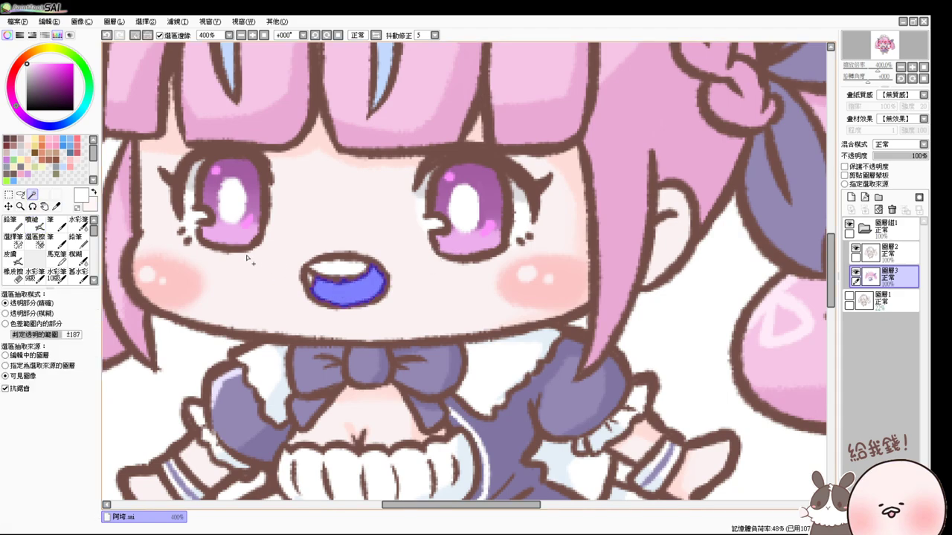
pyautogui.click(70, 165)
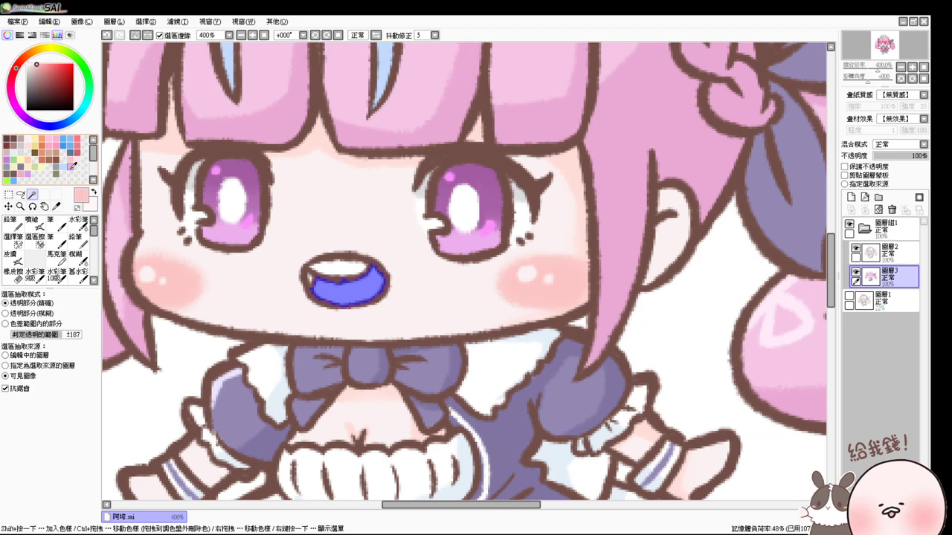
pyautogui.hotkey('ctrl', 'f')
pyautogui.hotkey('ctrl', 'd')
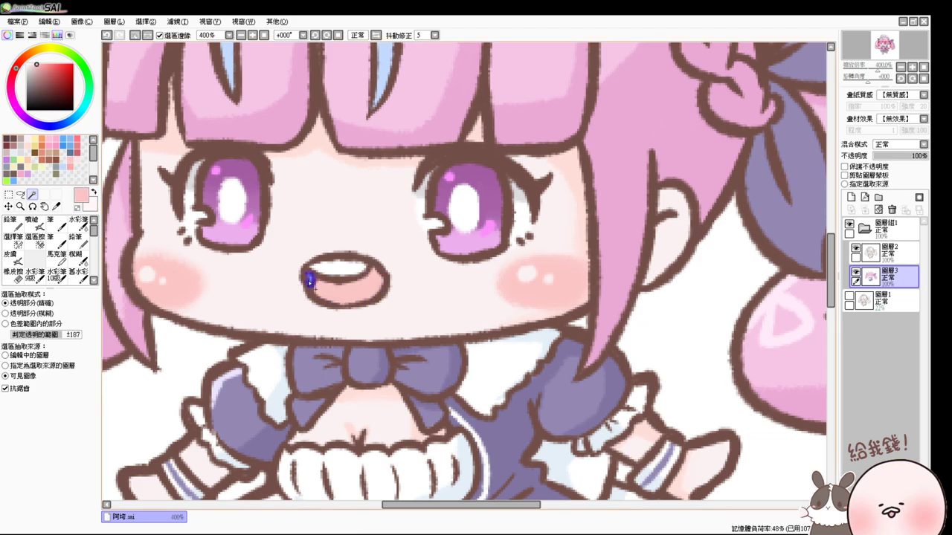
# - Sample the mouth pink, reselect the mouth, switch back to white, and zoom to 100%
pyautogui.keyDown('alt'); pyautogui.click(313, 277); pyautogui.keyUp('alt')
pyautogui.click(334, 268)
pyautogui.keyDown('alt'); pyautogui.click(178, 206); pyautogui.keyUp('alt')
pyautogui.hotkey('ctrl', 'd')
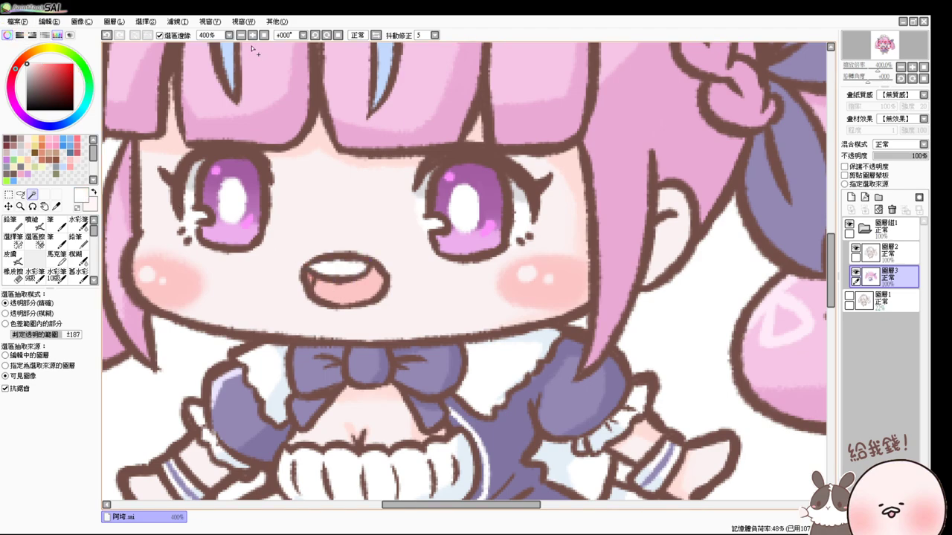
pyautogui.click(264, 35)
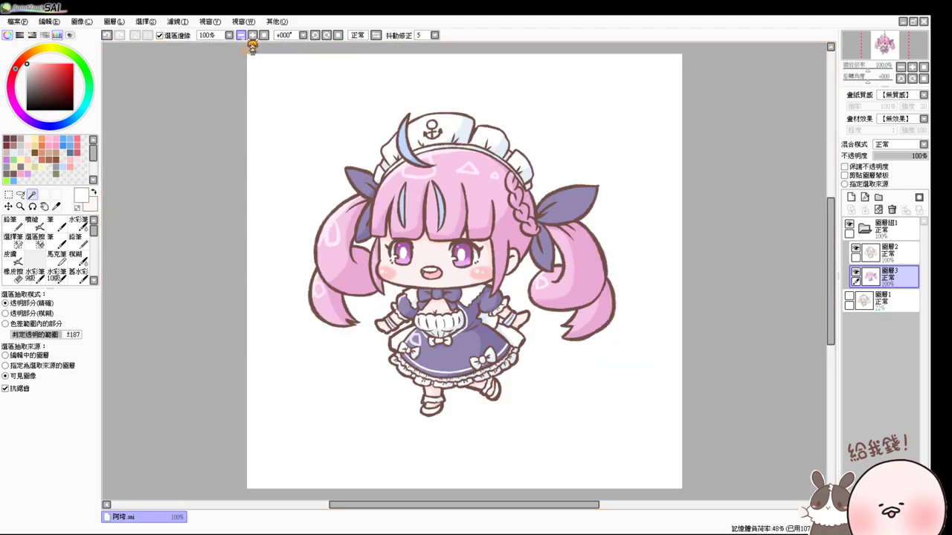
pyautogui.click(240, 35)
pyautogui.click(240, 35)
pyautogui.click(253, 35)
pyautogui.click(253, 35)
pyautogui.click(253, 35)
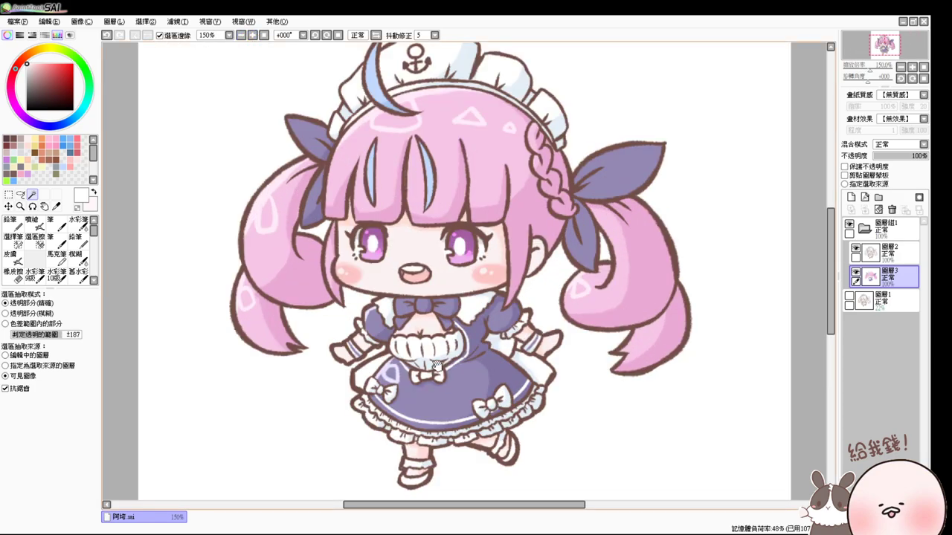
pyautogui.moveTo(436, 364); pyautogui.dragTo(406, 320)
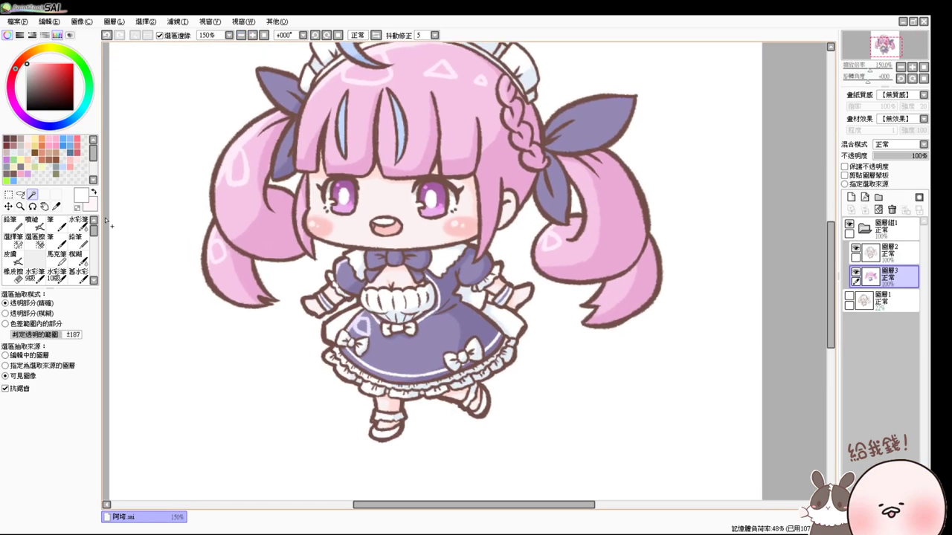
pyautogui.click(335, 330)
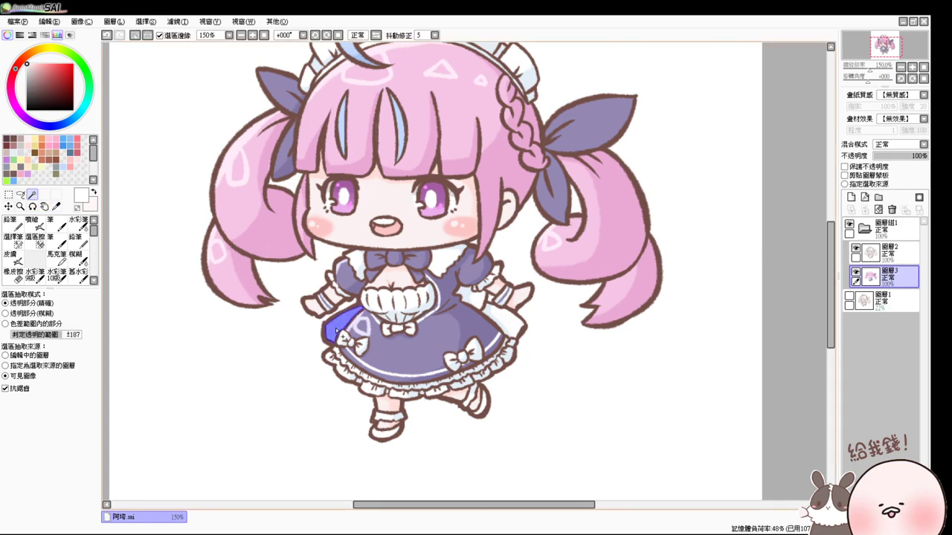
pyautogui.click(26, 170)
pyautogui.click(37, 221)
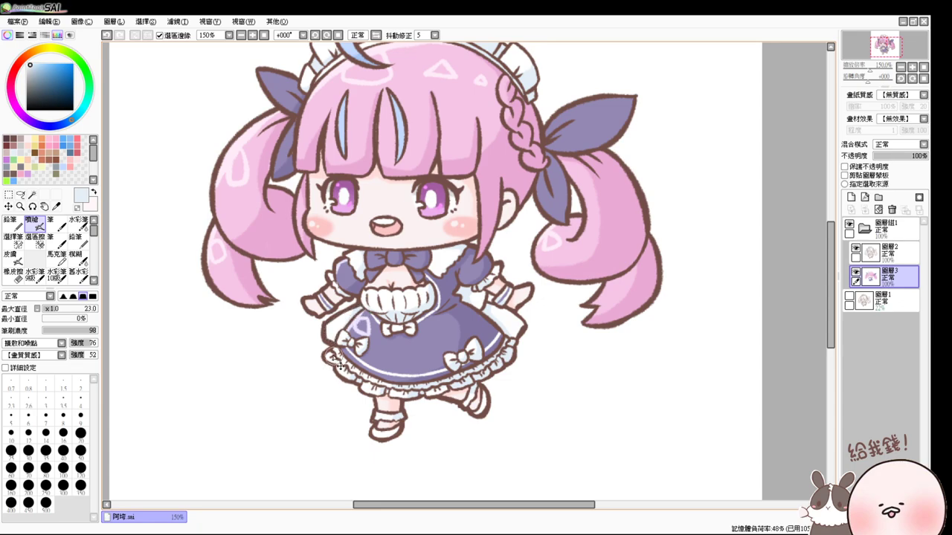
pyautogui.click(32, 194)
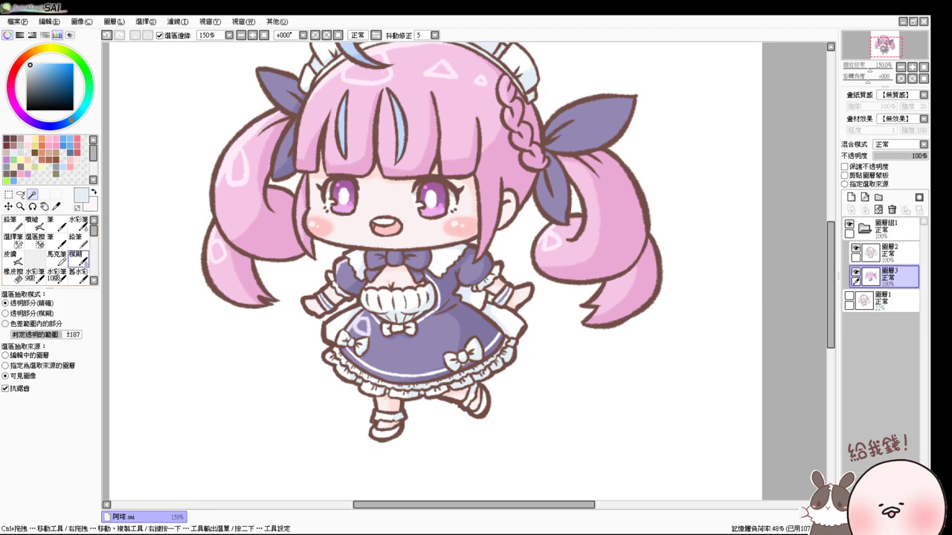
pyautogui.scroll(-3, 48, 249)
pyautogui.scroll(3, 93, 237)
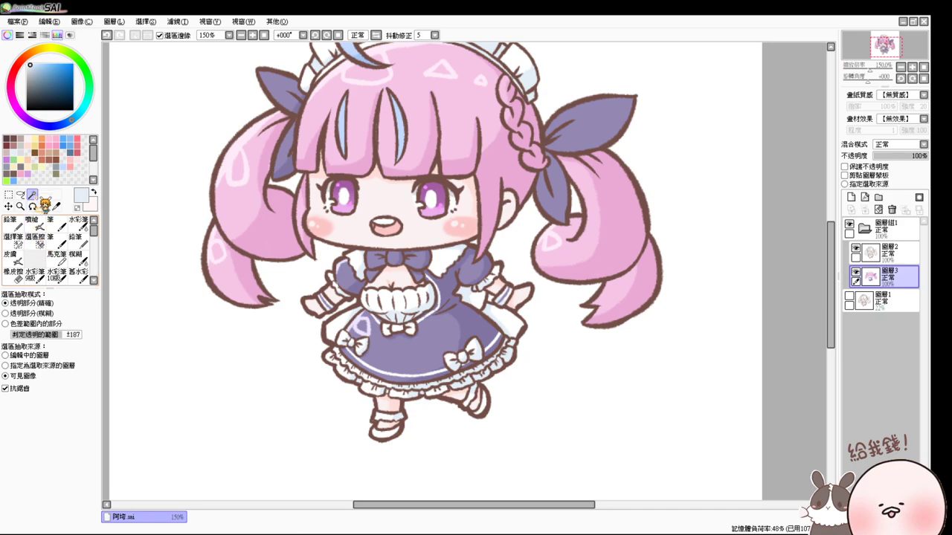
# - Select both shoes and airbrush them with the dress's dark purple, then deselect
pyautogui.click(384, 432)
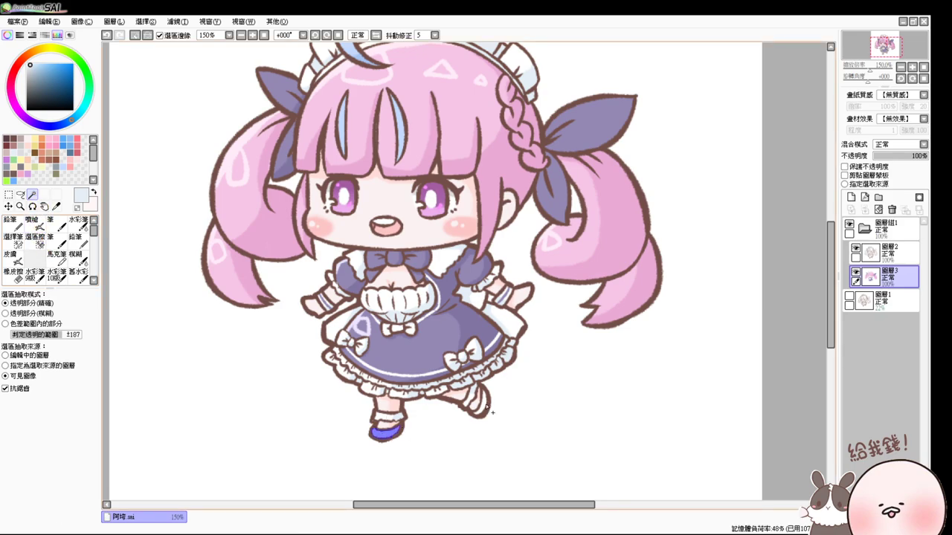
pyautogui.click(31, 221)
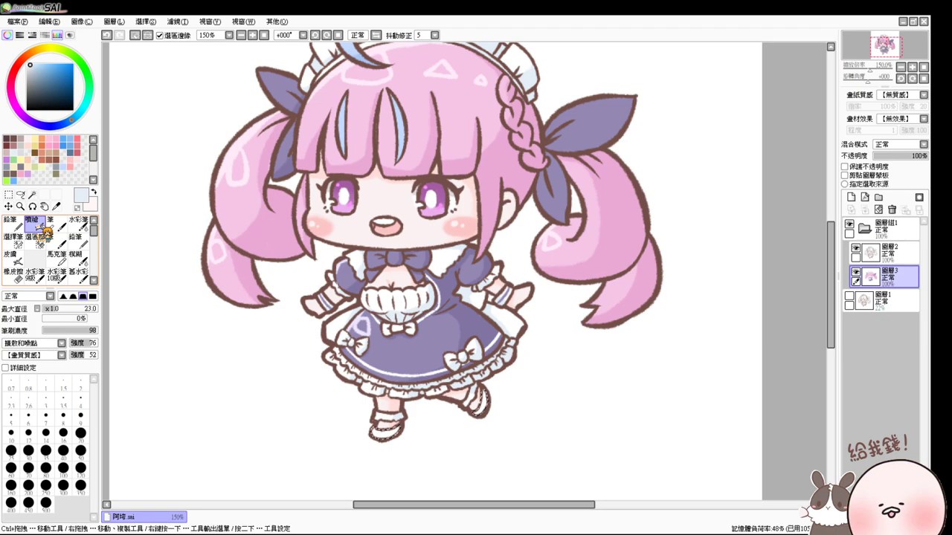
pyautogui.keyDown('alt'); pyautogui.click(428, 350); pyautogui.keyUp('alt')
pyautogui.moveTo(428, 349); pyautogui.dragTo(486, 327)
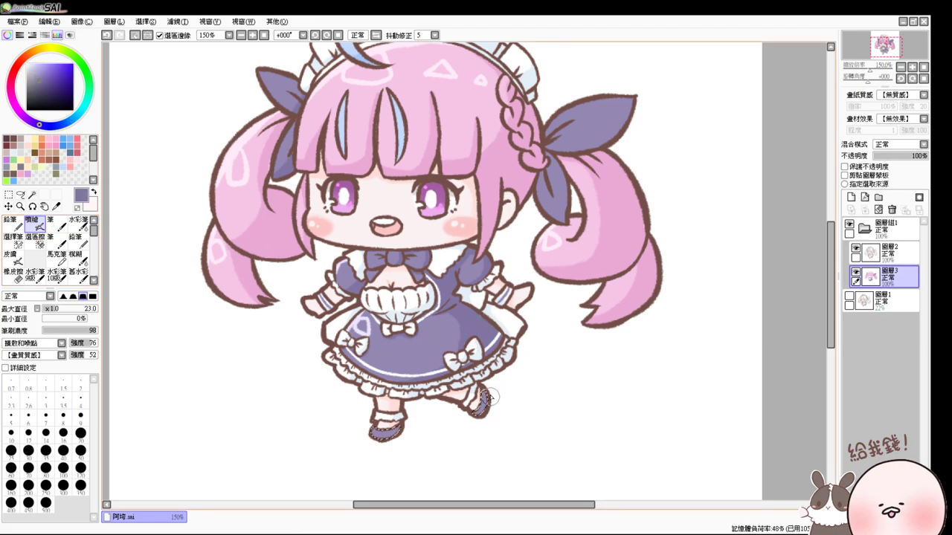
pyautogui.moveTo(479, 415)
pyautogui.mouseDown()
pyautogui.moveTo(446, 414)
pyautogui.moveTo(384, 446)
pyautogui.mouseUp()
pyautogui.hotkey('ctrl', 'd')
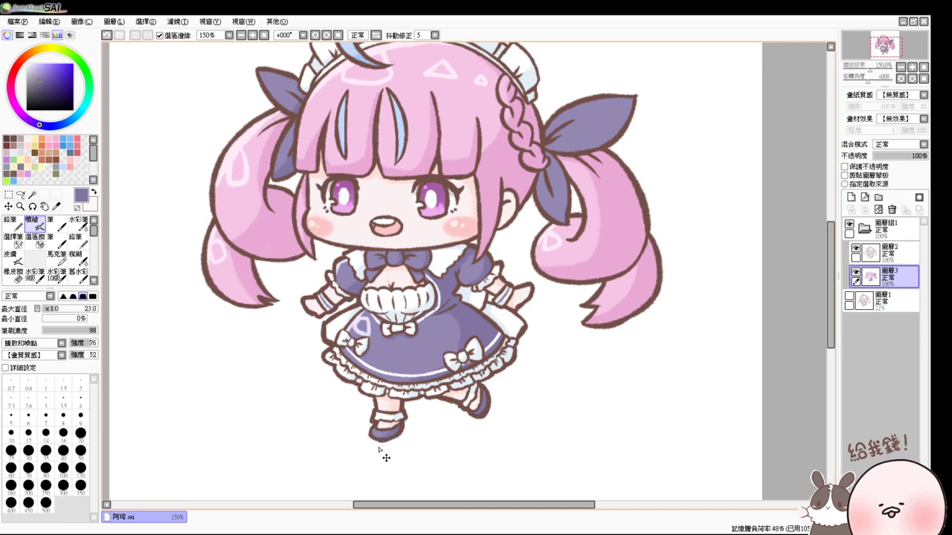
# - Shrink the brush to size 10 and bring the whole figure into view
pyautogui.moveTo(415, 419); pyautogui.dragTo(411, 427)
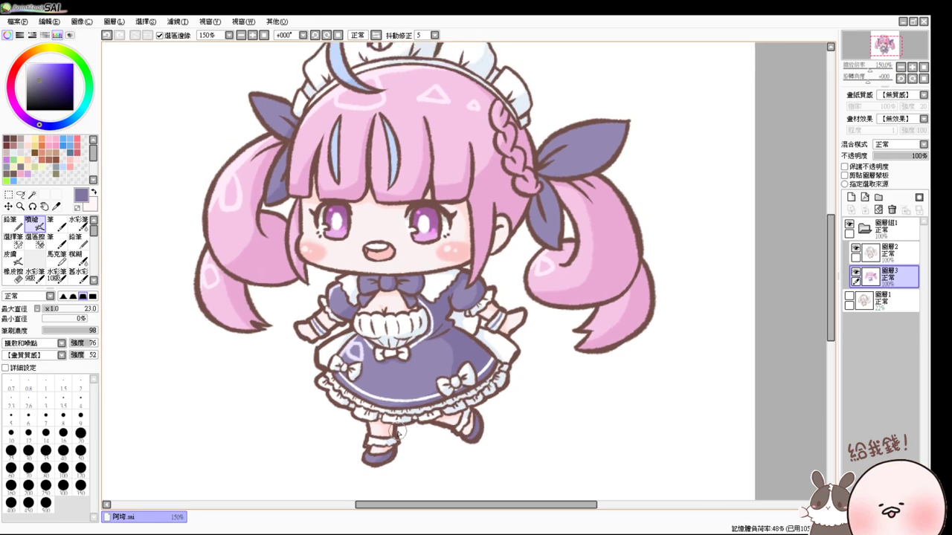
pyautogui.press('[')
pyautogui.press('[')
pyautogui.press('[')
pyautogui.press('[')
pyautogui.press('[')
pyautogui.moveTo(475, 360); pyautogui.dragTo(484, 408)
# - Magic Wand the character, deselect, then add layer 圖層4 and drag it beneath 圖層3
pyautogui.click(32, 194)
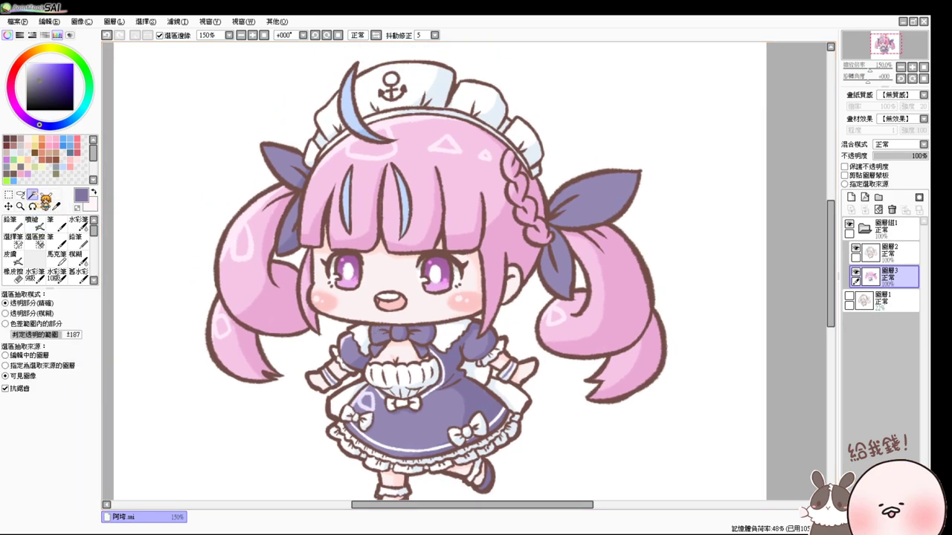
pyautogui.click(480, 294)
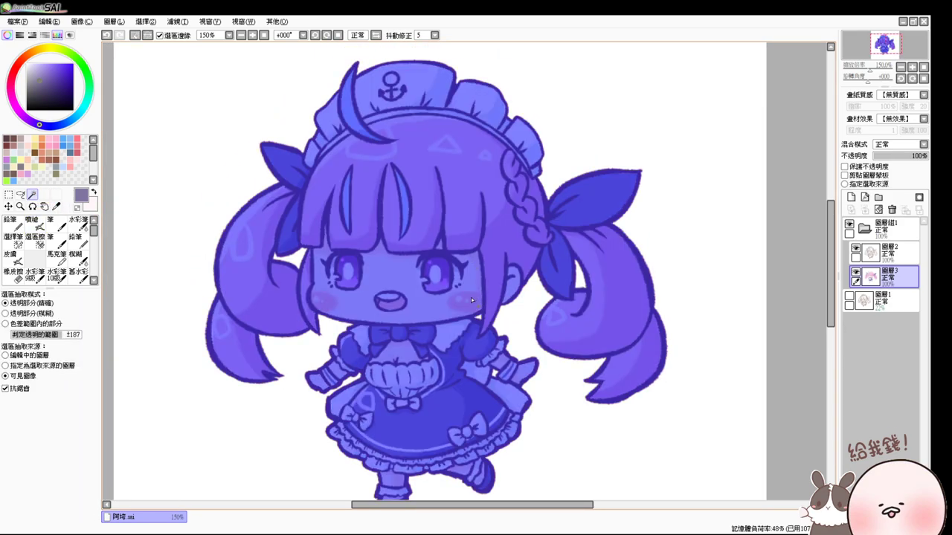
pyautogui.hotkey('ctrl', 'd')
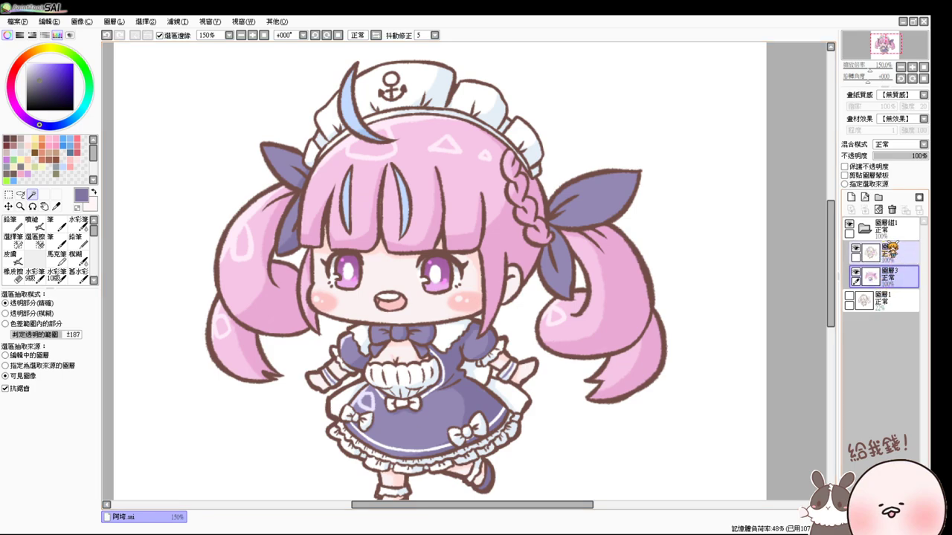
pyautogui.click(850, 197)
pyautogui.moveTo(898, 301); pyautogui.dragTo(898, 306)
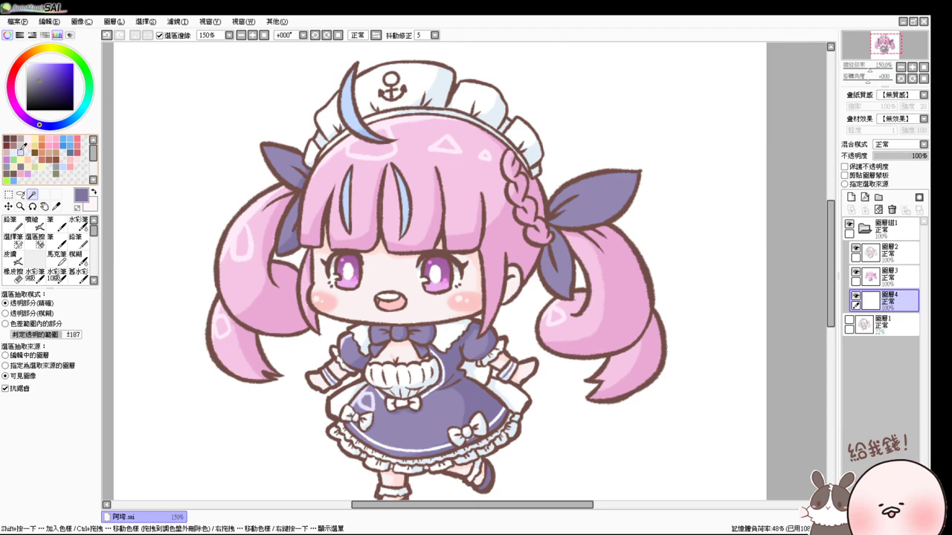
# - Airbrush light pink glow at size 23 along the left hair, bow tip and left pigtail
pyautogui.click(73, 159)
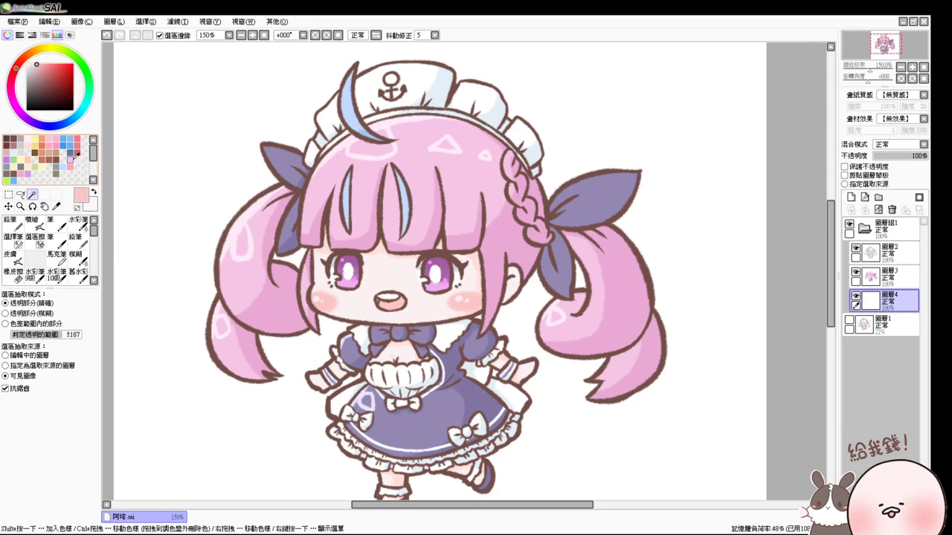
pyautogui.click(35, 226)
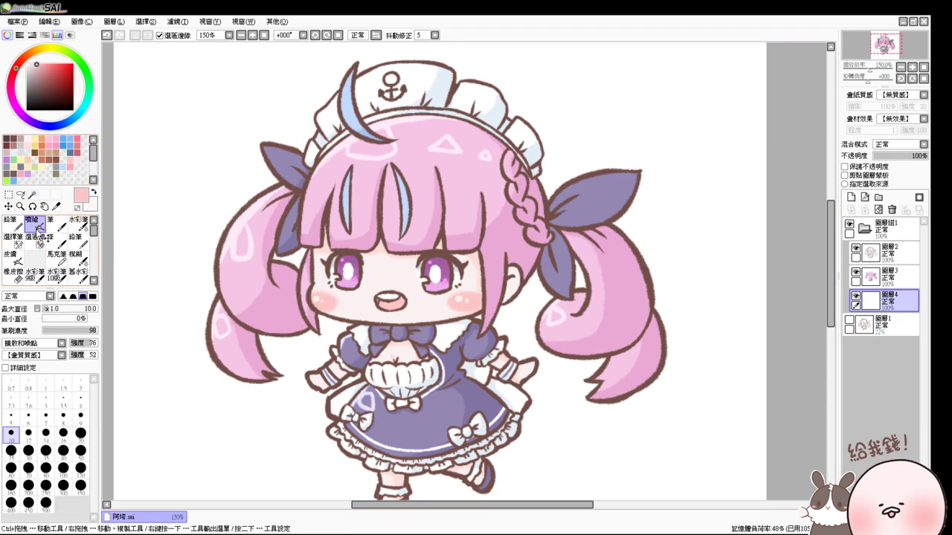
pyautogui.hotkey('ctrl', '+')
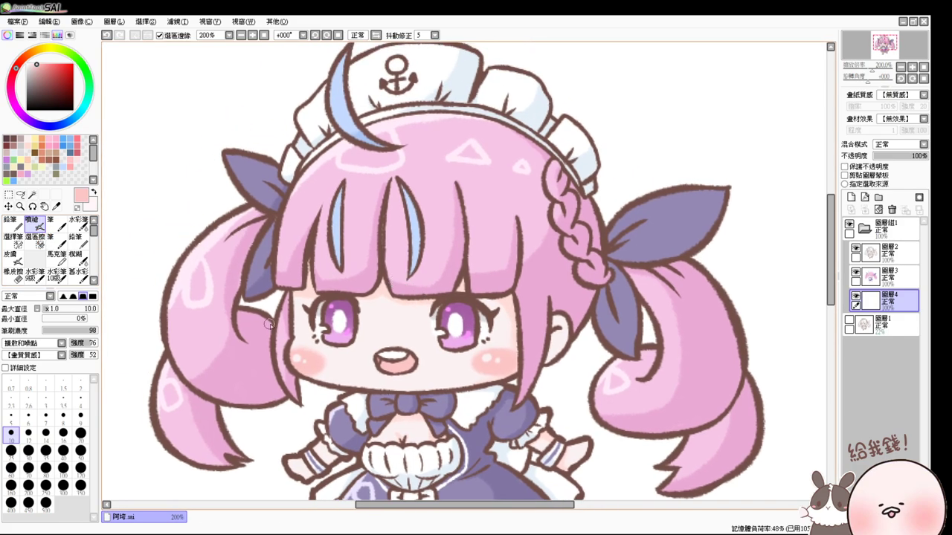
pyautogui.moveTo(266, 324); pyautogui.dragTo(274, 329)
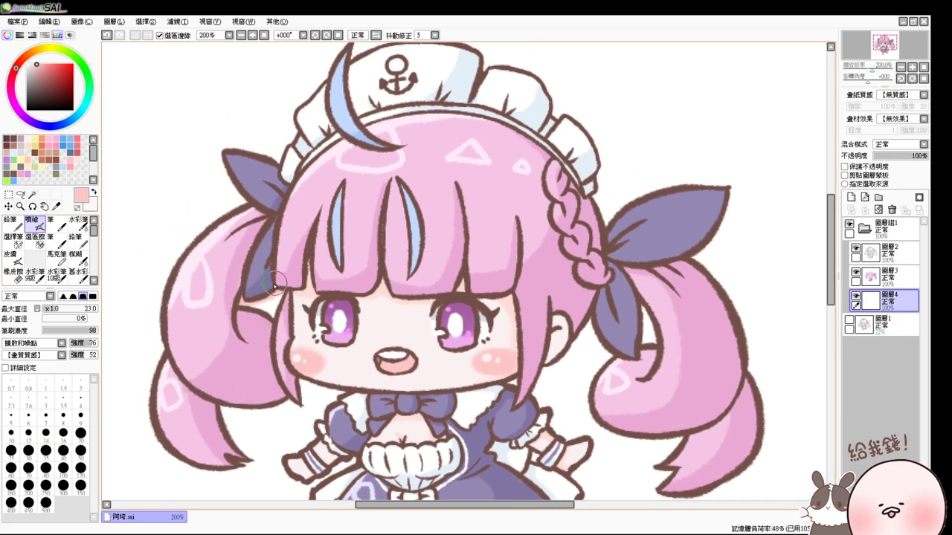
pyautogui.moveTo(283, 298)
pyautogui.mouseDown()
pyautogui.moveTo(276, 338)
pyautogui.moveTo(280, 317)
pyautogui.moveTo(219, 314)
pyautogui.mouseUp()
pyautogui.moveTo(225, 162)
pyautogui.mouseDown()
pyautogui.moveTo(237, 192)
pyautogui.moveTo(212, 144)
pyautogui.moveTo(272, 168)
pyautogui.mouseUp()
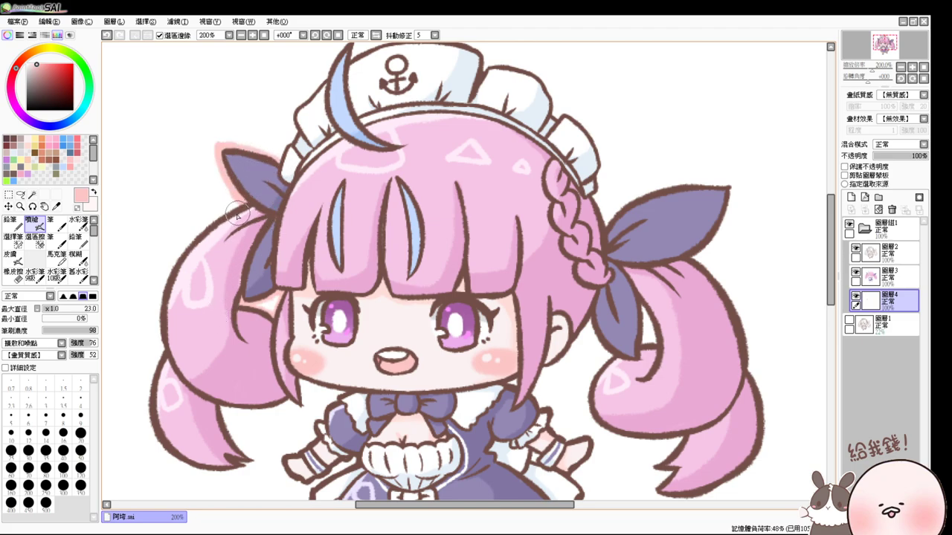
pyautogui.moveTo(236, 215)
pyautogui.mouseDown()
pyautogui.moveTo(174, 276)
pyautogui.moveTo(162, 319)
pyautogui.mouseUp()
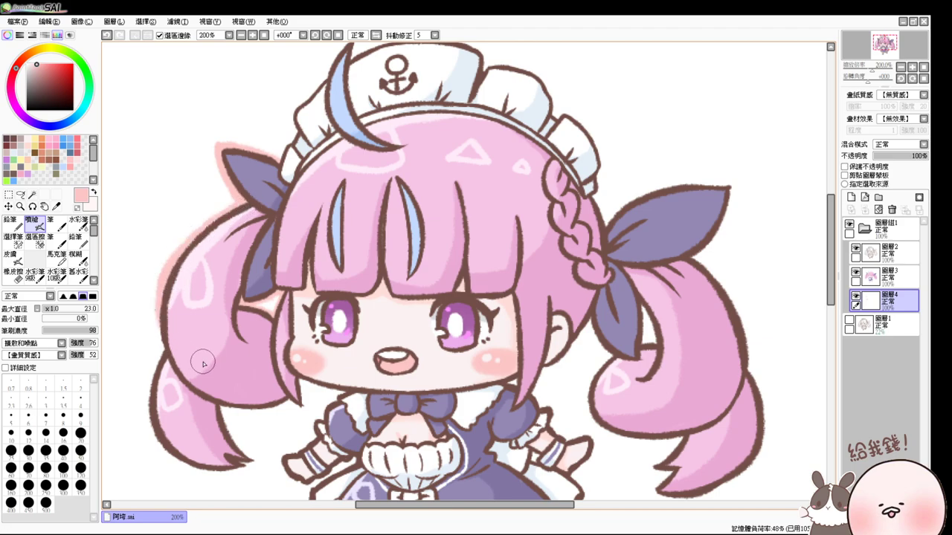
pyautogui.moveTo(203, 363)
pyautogui.mouseDown()
pyautogui.moveTo(161, 299)
pyautogui.moveTo(184, 365)
pyautogui.moveTo(175, 376)
pyautogui.moveTo(162, 350)
pyautogui.moveTo(149, 406)
pyautogui.mouseUp()
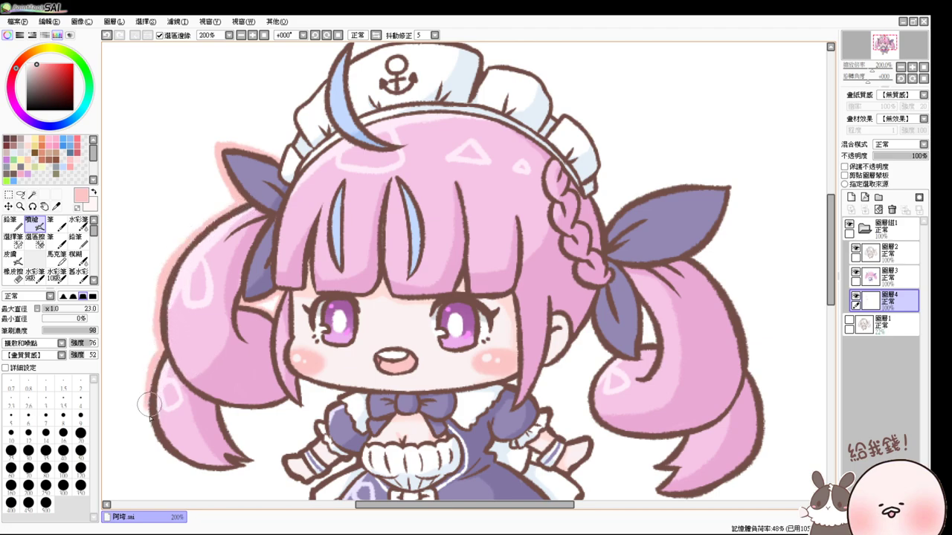
pyautogui.moveTo(195, 439); pyautogui.dragTo(180, 374)
pyautogui.moveTo(130, 346); pyautogui.dragTo(201, 407)
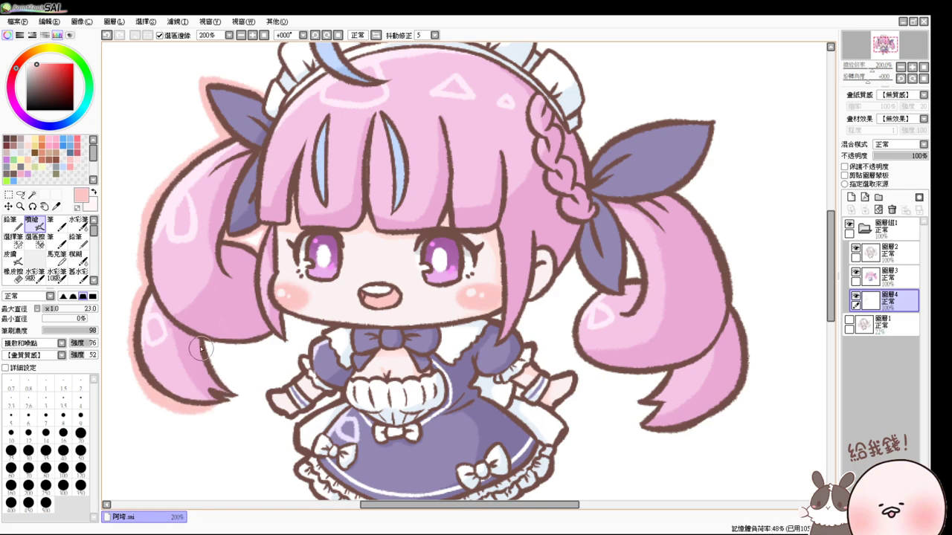
pyautogui.moveTo(200, 348)
pyautogui.mouseDown()
pyautogui.moveTo(234, 380)
pyautogui.moveTo(212, 356)
pyautogui.moveTo(235, 389)
pyautogui.moveTo(226, 400)
pyautogui.moveTo(200, 341)
pyautogui.moveTo(276, 333)
pyautogui.moveTo(286, 313)
pyautogui.moveTo(287, 343)
pyautogui.moveTo(274, 330)
pyautogui.moveTo(291, 316)
pyautogui.moveTo(281, 314)
pyautogui.moveTo(358, 325)
pyautogui.moveTo(348, 336)
pyautogui.moveTo(324, 329)
pyautogui.moveTo(320, 346)
pyautogui.moveTo(318, 329)
pyautogui.moveTo(291, 318)
pyautogui.moveTo(329, 347)
pyautogui.moveTo(323, 333)
pyautogui.moveTo(309, 340)
pyautogui.moveTo(309, 356)
pyautogui.moveTo(297, 363)
pyautogui.moveTo(305, 374)
pyautogui.moveTo(298, 358)
pyautogui.moveTo(294, 375)
pyautogui.moveTo(268, 392)
pyautogui.moveTo(289, 418)
pyautogui.moveTo(338, 389)
pyautogui.moveTo(378, 416)
pyautogui.moveTo(353, 348)
pyautogui.moveTo(300, 413)
pyautogui.moveTo(340, 440)
pyautogui.mouseUp()
# - Extend the pink glow down the leg, skirt's right edge, sleeve and lower right hair tip
pyautogui.scroll(-3, 336, 391)
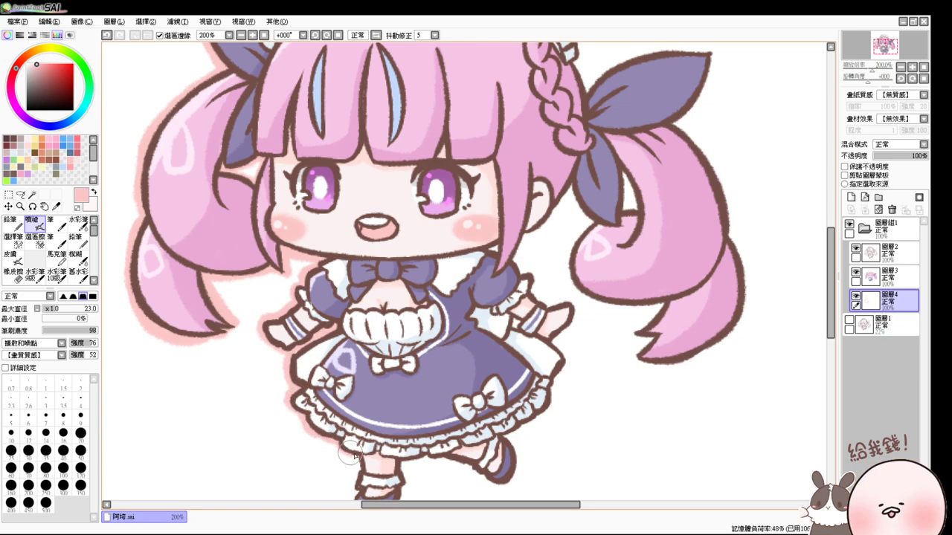
pyautogui.scroll(-3, 344, 442)
pyautogui.moveTo(342, 394)
pyautogui.mouseDown()
pyautogui.moveTo(349, 452)
pyautogui.moveTo(387, 436)
pyautogui.moveTo(389, 401)
pyautogui.moveTo(427, 389)
pyautogui.moveTo(452, 389)
pyautogui.moveTo(421, 395)
pyautogui.moveTo(490, 418)
pyautogui.moveTo(498, 382)
pyautogui.moveTo(497, 414)
pyautogui.moveTo(483, 413)
pyautogui.moveTo(517, 359)
pyautogui.moveTo(495, 373)
pyautogui.moveTo(530, 351)
pyautogui.moveTo(540, 313)
pyautogui.mouseUp()
pyautogui.moveTo(581, 380); pyautogui.dragTo(580, 384)
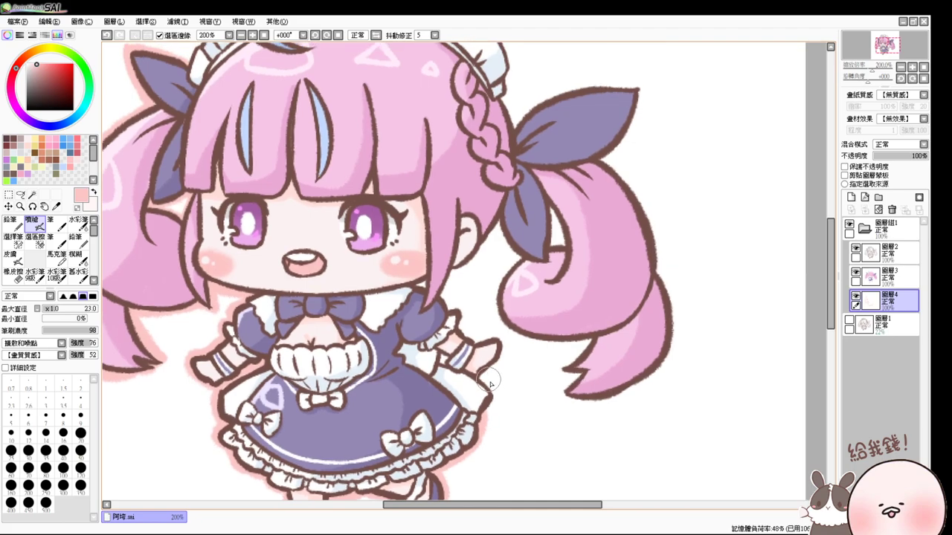
pyautogui.moveTo(483, 366); pyautogui.dragTo(491, 406)
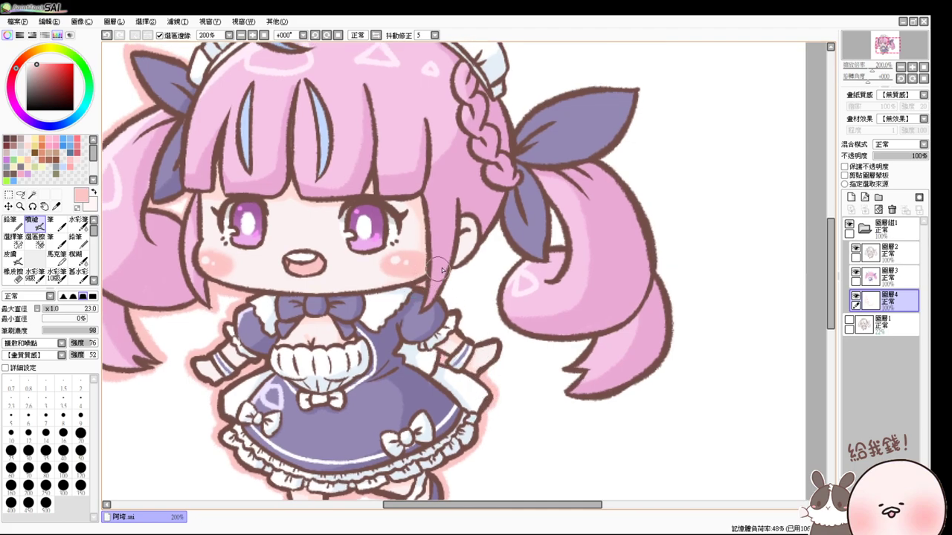
pyautogui.moveTo(452, 317); pyautogui.dragTo(499, 343)
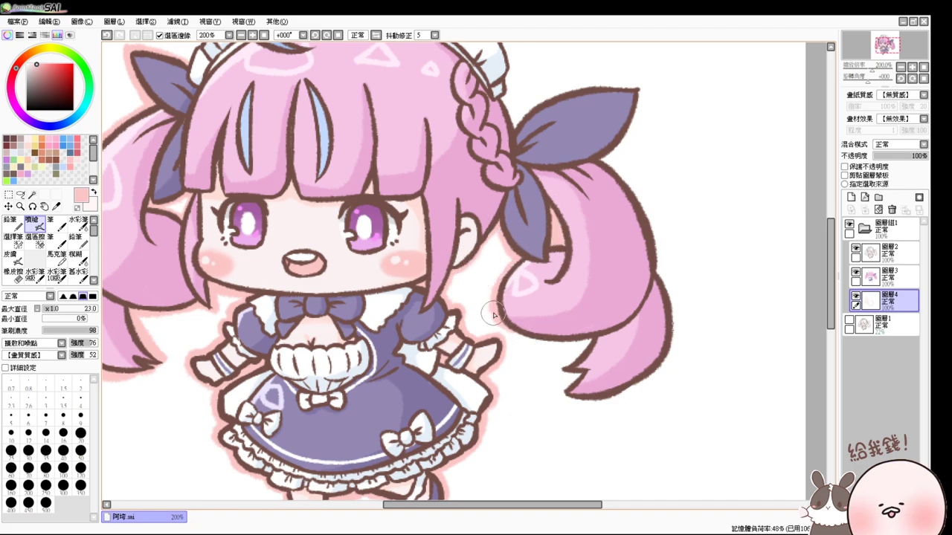
pyautogui.moveTo(606, 331)
pyautogui.mouseDown()
pyautogui.moveTo(592, 354)
pyautogui.moveTo(595, 342)
pyautogui.moveTo(560, 366)
pyautogui.moveTo(597, 386)
pyautogui.moveTo(582, 369)
pyautogui.moveTo(565, 388)
pyautogui.moveTo(571, 400)
pyautogui.moveTo(618, 401)
pyautogui.mouseUp()
# - Add glow beside the right ribbon and along the hat outline, then hide the colour layer
pyautogui.moveTo(601, 155); pyautogui.dragTo(650, 232)
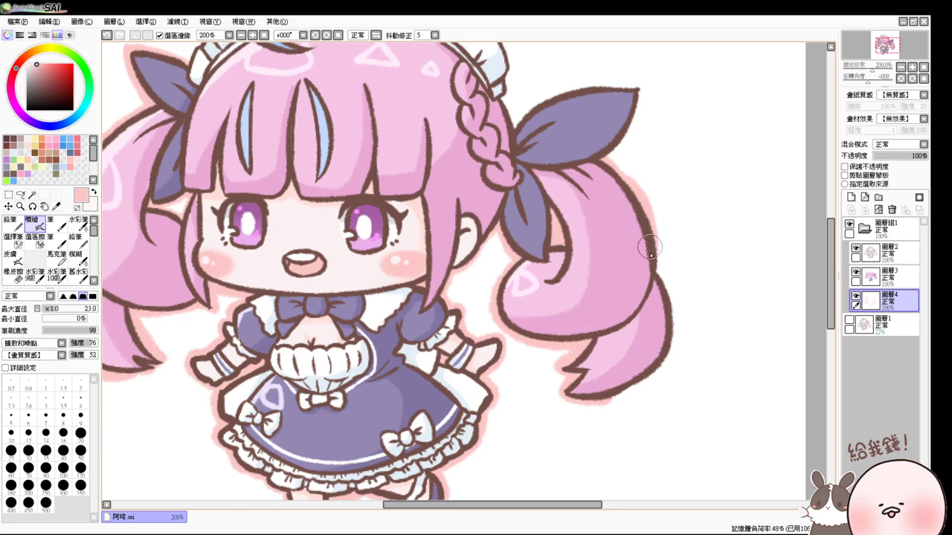
pyautogui.hotkey('ctrl', 'z')
pyautogui.moveTo(601, 156)
pyautogui.mouseDown()
pyautogui.moveTo(645, 222)
pyautogui.moveTo(644, 277)
pyautogui.moveTo(649, 214)
pyautogui.moveTo(655, 278)
pyautogui.moveTo(638, 195)
pyautogui.moveTo(645, 282)
pyautogui.moveTo(664, 284)
pyautogui.moveTo(660, 299)
pyautogui.moveTo(647, 258)
pyautogui.moveTo(665, 282)
pyautogui.moveTo(636, 399)
pyautogui.moveTo(607, 399)
pyautogui.mouseUp()
pyautogui.hotkey('ctrl', 'z')
pyautogui.hotkey('ctrl', 'z')
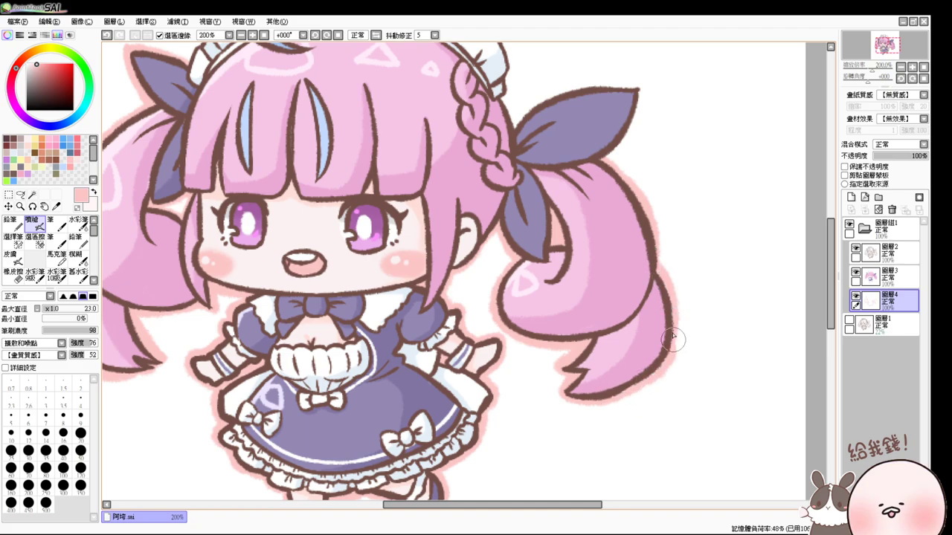
pyautogui.moveTo(691, 223); pyautogui.dragTo(644, 350)
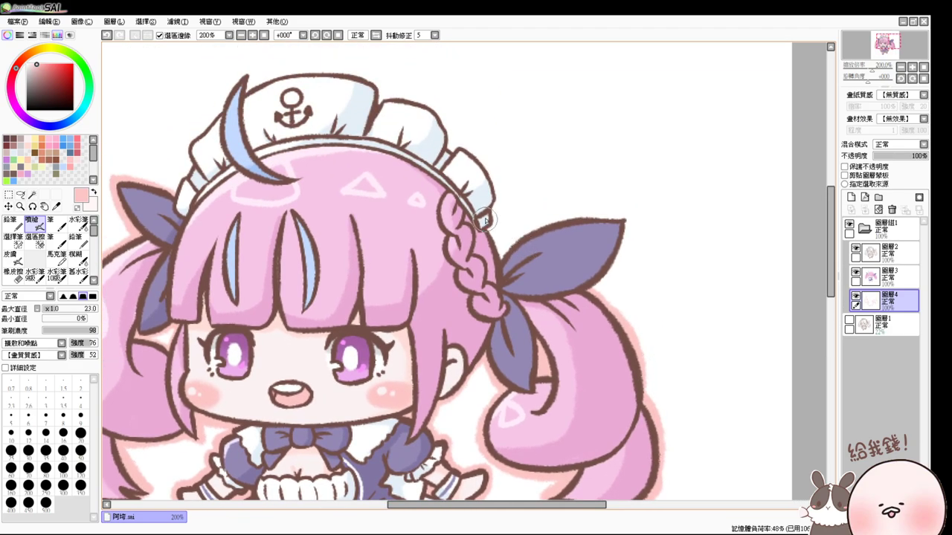
pyautogui.moveTo(487, 227)
pyautogui.mouseDown()
pyautogui.moveTo(503, 257)
pyautogui.moveTo(530, 231)
pyautogui.moveTo(613, 217)
pyautogui.moveTo(628, 238)
pyautogui.moveTo(591, 290)
pyautogui.moveTo(628, 232)
pyautogui.moveTo(595, 286)
pyautogui.moveTo(626, 259)
pyautogui.moveTo(629, 240)
pyautogui.moveTo(595, 286)
pyautogui.moveTo(600, 367)
pyautogui.mouseUp()
pyautogui.moveTo(191, 272)
pyautogui.mouseDown()
pyautogui.moveTo(203, 237)
pyautogui.moveTo(196, 263)
pyautogui.moveTo(198, 222)
pyautogui.moveTo(239, 180)
pyautogui.moveTo(250, 151)
pyautogui.moveTo(261, 147)
pyautogui.moveTo(263, 180)
pyautogui.moveTo(281, 155)
pyautogui.moveTo(255, 166)
pyautogui.moveTo(291, 151)
pyautogui.moveTo(344, 148)
pyautogui.moveTo(408, 173)
pyautogui.moveTo(346, 149)
pyautogui.moveTo(382, 154)
pyautogui.moveTo(404, 179)
pyautogui.moveTo(392, 177)
pyautogui.moveTo(413, 172)
pyautogui.moveTo(392, 174)
pyautogui.moveTo(432, 178)
pyautogui.moveTo(455, 195)
pyautogui.moveTo(459, 226)
pyautogui.moveTo(478, 226)
pyautogui.moveTo(502, 287)
pyautogui.mouseUp()
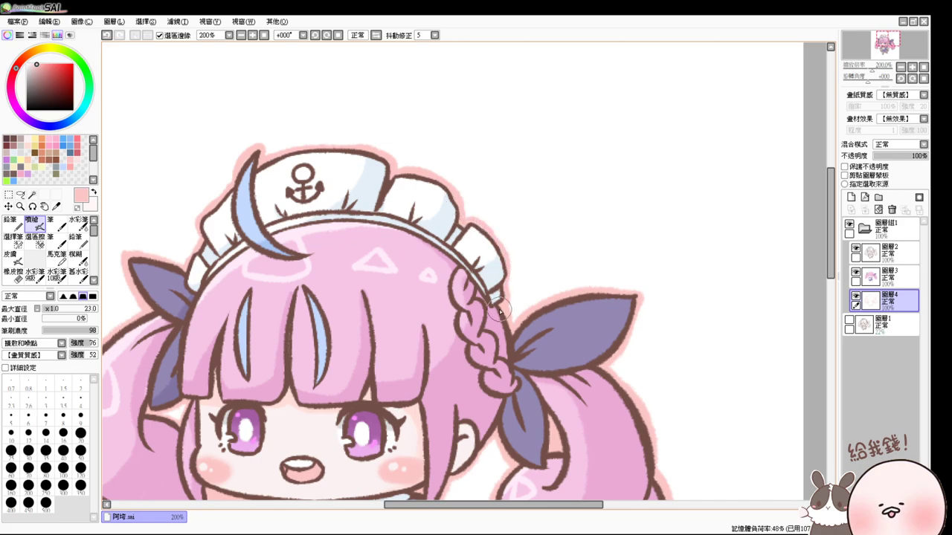
pyautogui.hscroll(2, 553, 321)
pyautogui.click(856, 272)
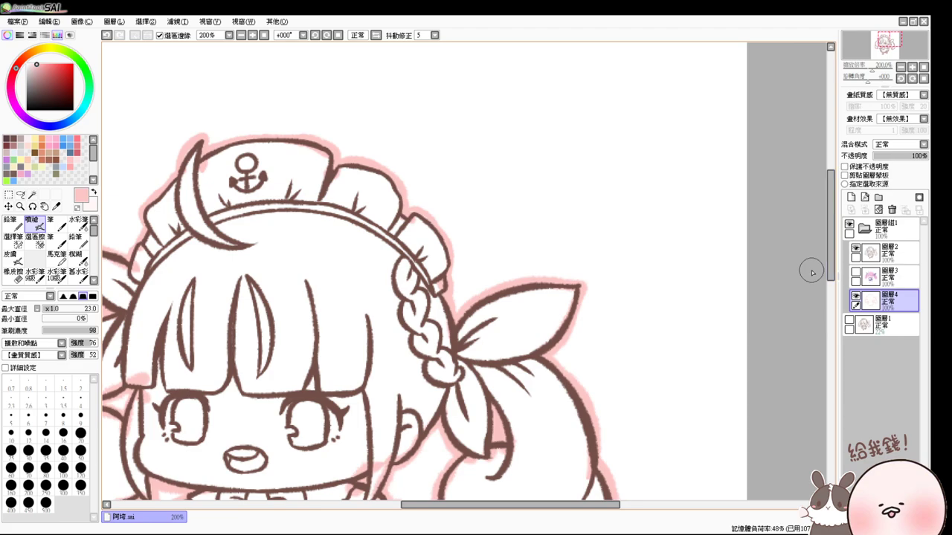
# - Select the right bow's upper and lower loops and airbrush the bow's purple over them
pyautogui.click(32, 194)
pyautogui.click(523, 334)
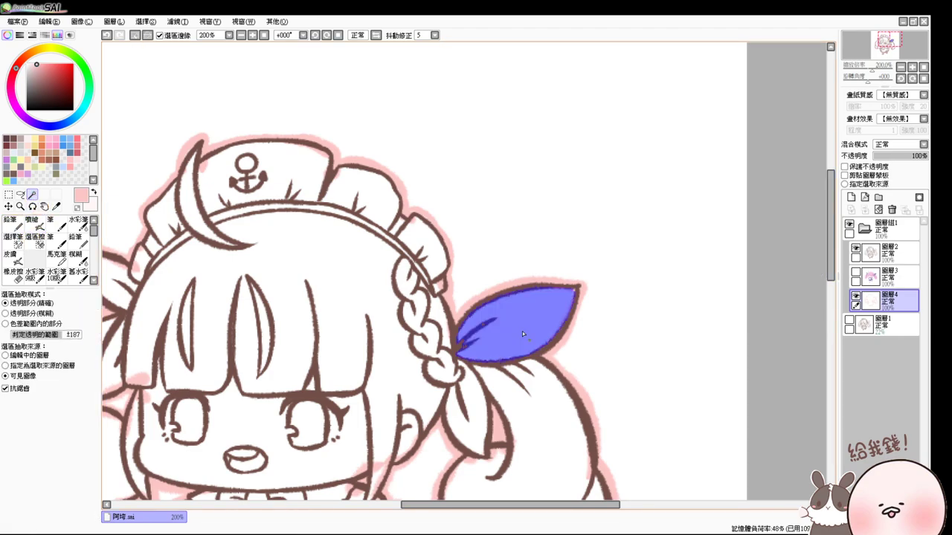
pyautogui.click(478, 400)
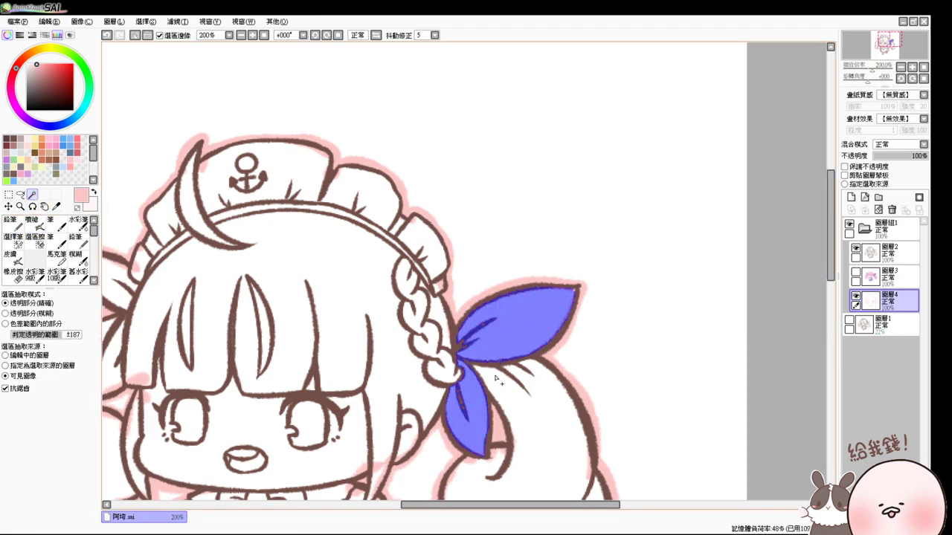
pyautogui.click(856, 272)
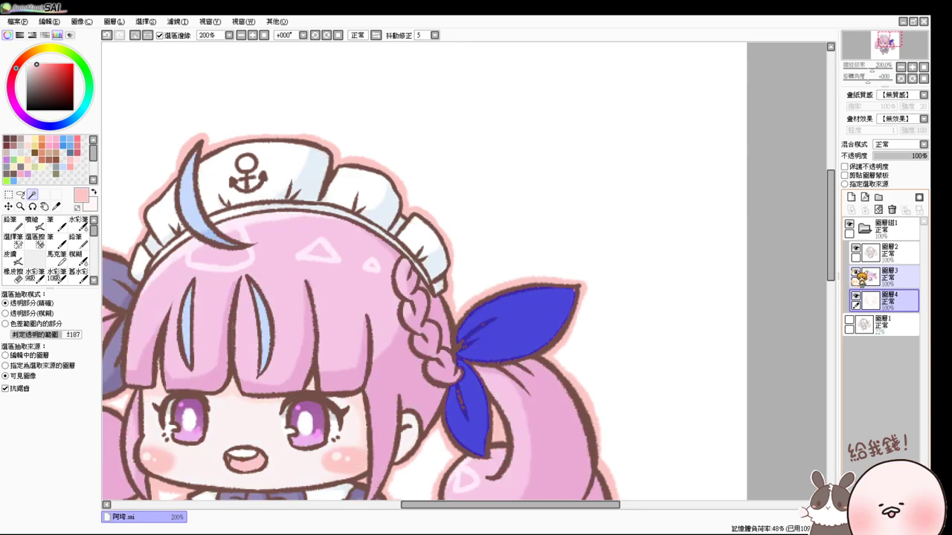
pyautogui.click(36, 222)
pyautogui.keyDown('alt'); pyautogui.click(468, 447); pyautogui.keyUp('alt')
pyautogui.moveTo(228, 278); pyautogui.dragTo(282, 220)
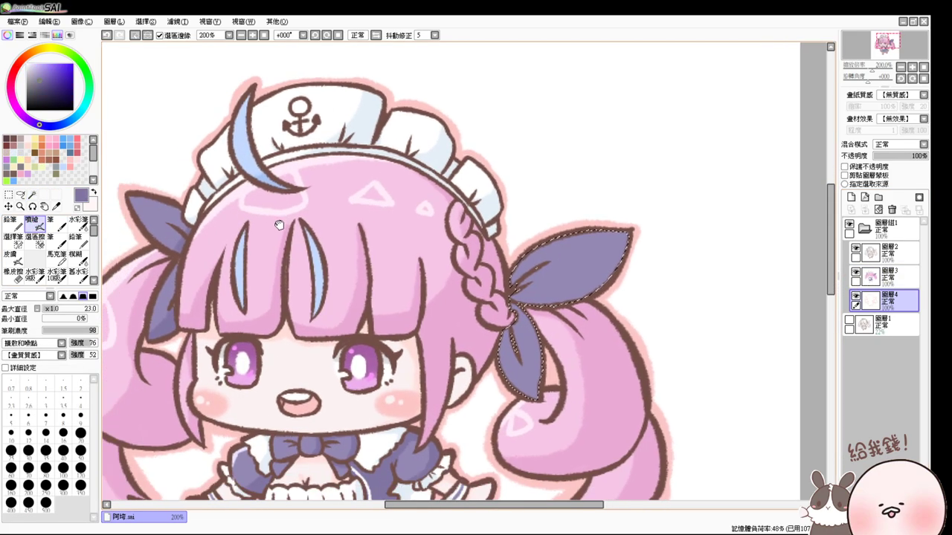
pyautogui.moveTo(587, 234)
pyautogui.mouseDown()
pyautogui.moveTo(521, 287)
pyautogui.moveTo(517, 260)
pyautogui.moveTo(549, 278)
pyautogui.moveTo(513, 279)
pyautogui.moveTo(518, 266)
pyautogui.moveTo(535, 296)
pyautogui.moveTo(558, 294)
pyautogui.moveTo(640, 240)
pyautogui.moveTo(519, 306)
pyautogui.moveTo(500, 361)
pyautogui.moveTo(546, 335)
pyautogui.moveTo(604, 203)
pyautogui.mouseUp()
# - On the colour layer, brush a light lavender highlight along the right bow's upper loop
pyautogui.click(885, 275)
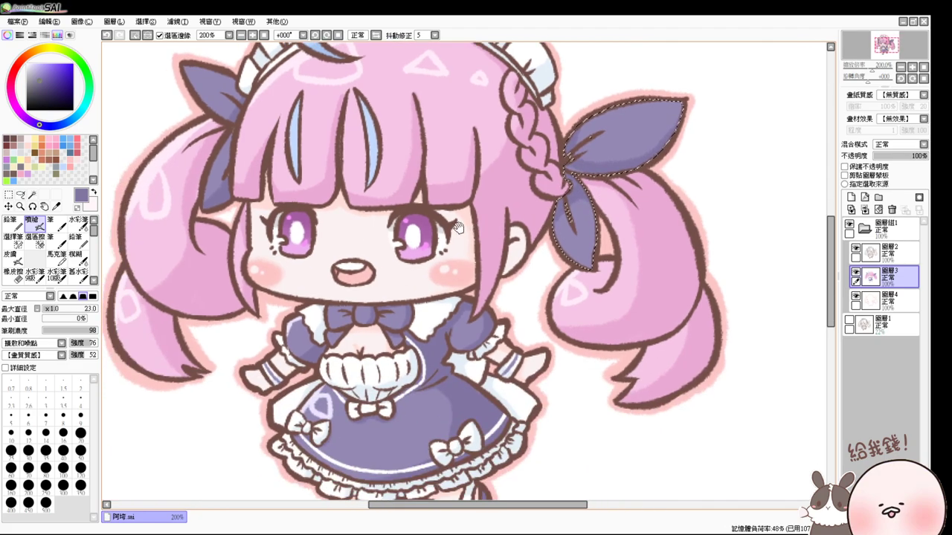
pyautogui.keyDown('alt'); pyautogui.click(319, 394); pyautogui.keyUp('alt')
pyautogui.moveTo(655, 141); pyautogui.dragTo(612, 212)
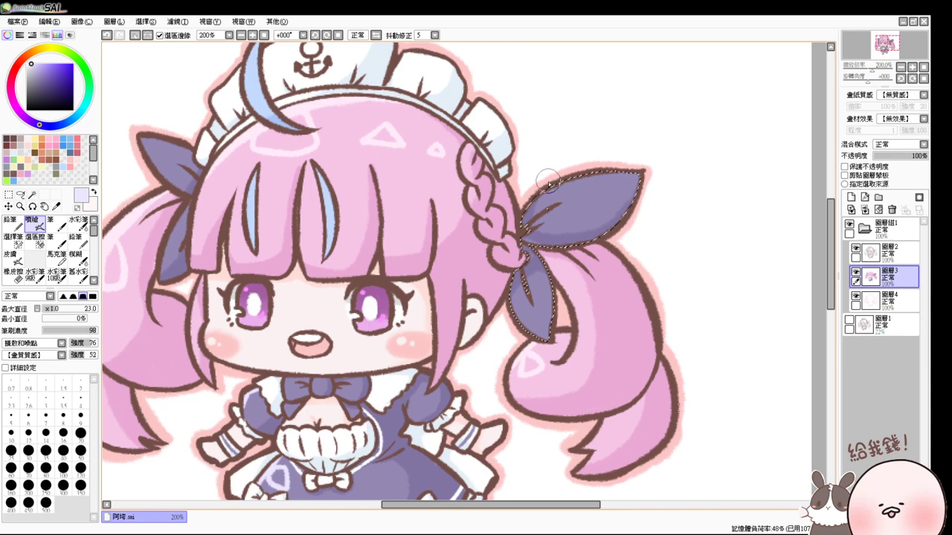
pyautogui.moveTo(617, 172)
pyautogui.mouseDown()
pyautogui.moveTo(540, 193)
pyautogui.moveTo(637, 172)
pyautogui.moveTo(587, 174)
pyautogui.mouseUp()
pyautogui.hotkey('ctrl', 'd')
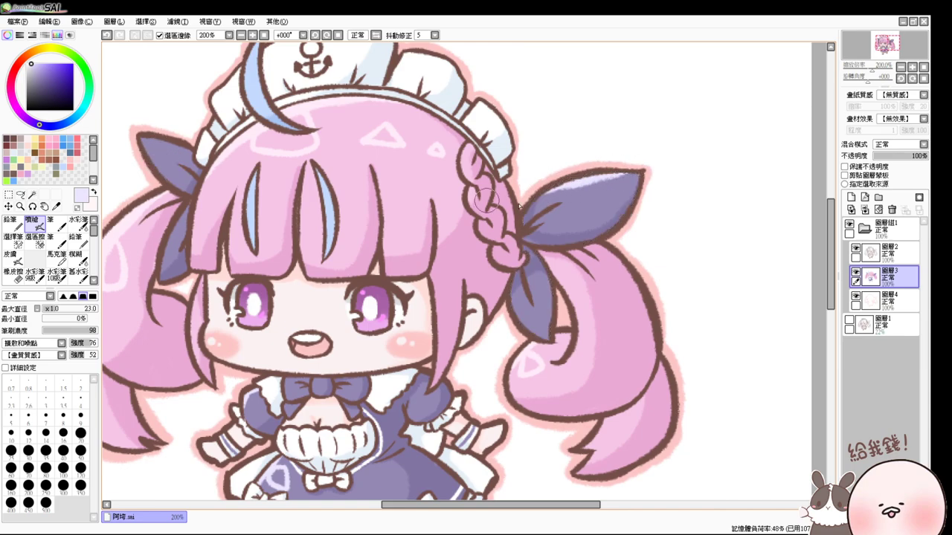
# - Highlight the left ribbon in pale lavender, add a pale triangle shine to the right ribbon, and zoom out
pyautogui.click(856, 271)
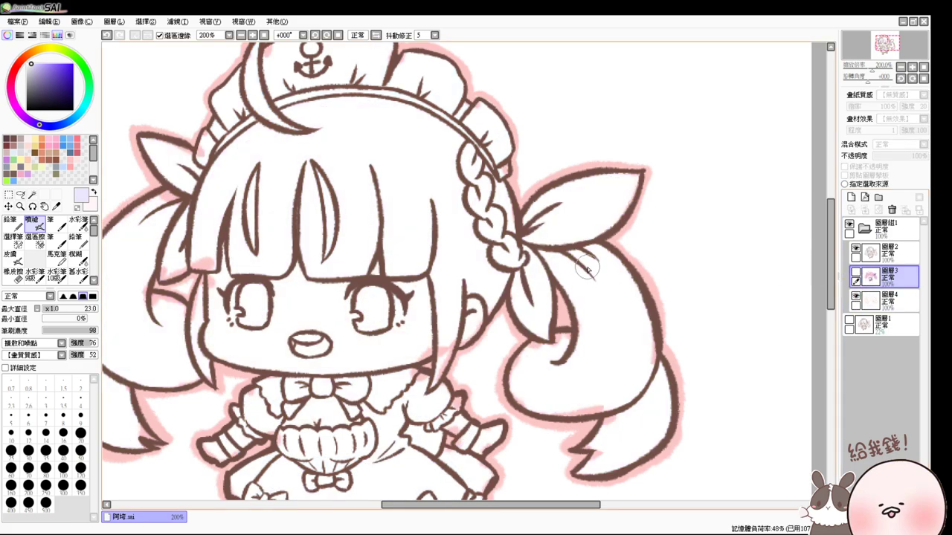
pyautogui.click(32, 194)
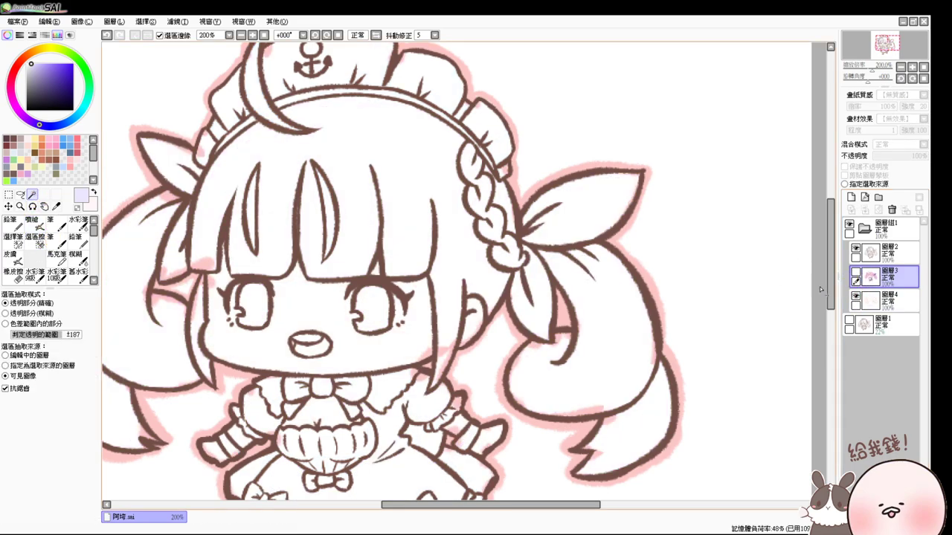
pyautogui.click(854, 295)
pyautogui.click(169, 166)
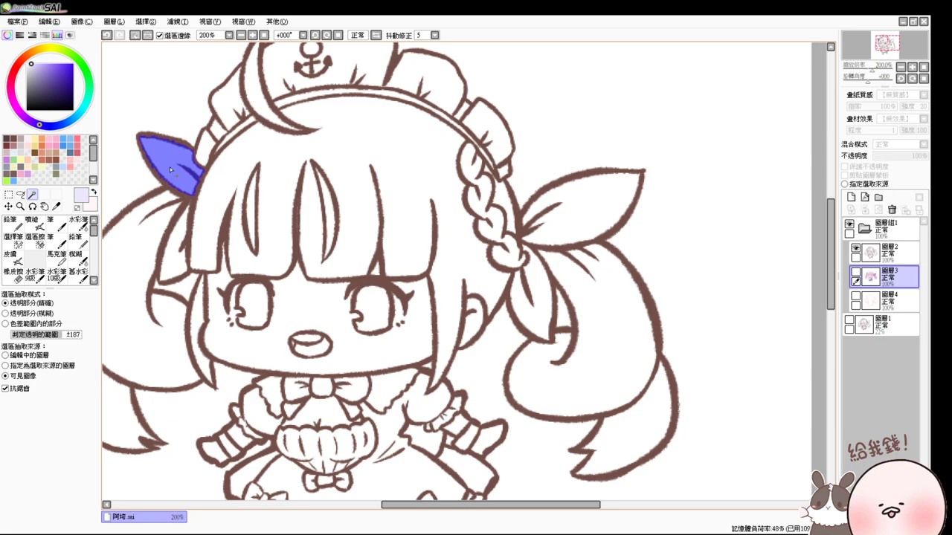
pyautogui.click(177, 247)
pyautogui.click(855, 272)
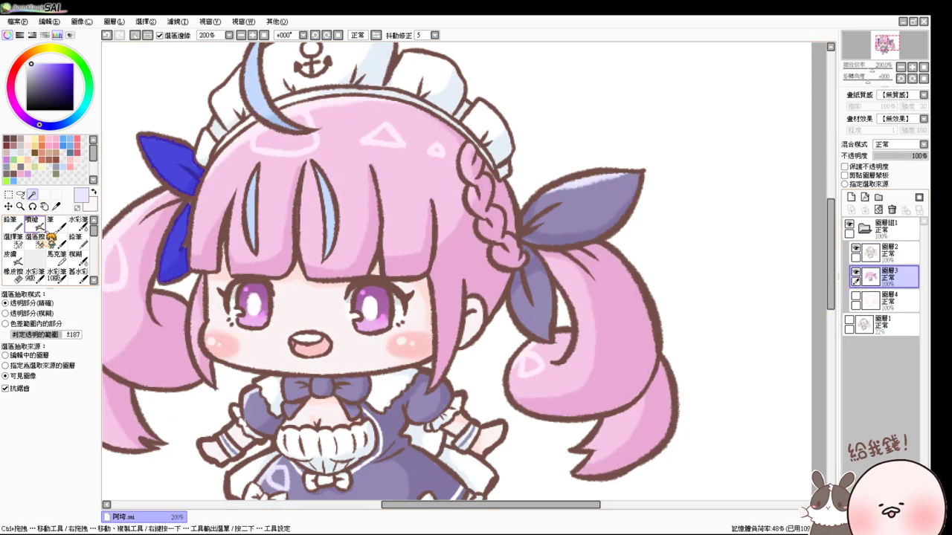
pyautogui.click(32, 221)
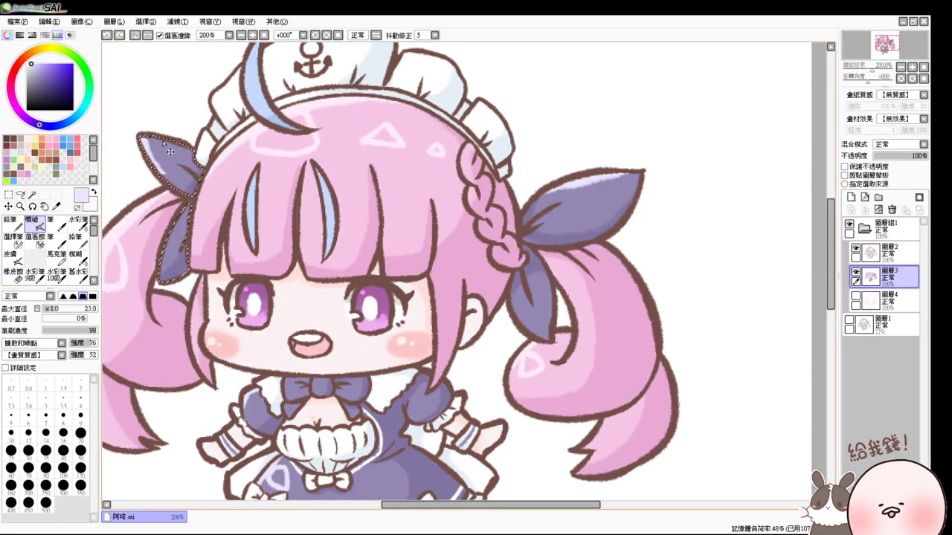
pyautogui.moveTo(169, 152)
pyautogui.mouseDown()
pyautogui.moveTo(144, 147)
pyautogui.moveTo(138, 169)
pyautogui.moveTo(171, 181)
pyautogui.moveTo(162, 239)
pyautogui.moveTo(178, 212)
pyautogui.moveTo(169, 242)
pyautogui.mouseUp()
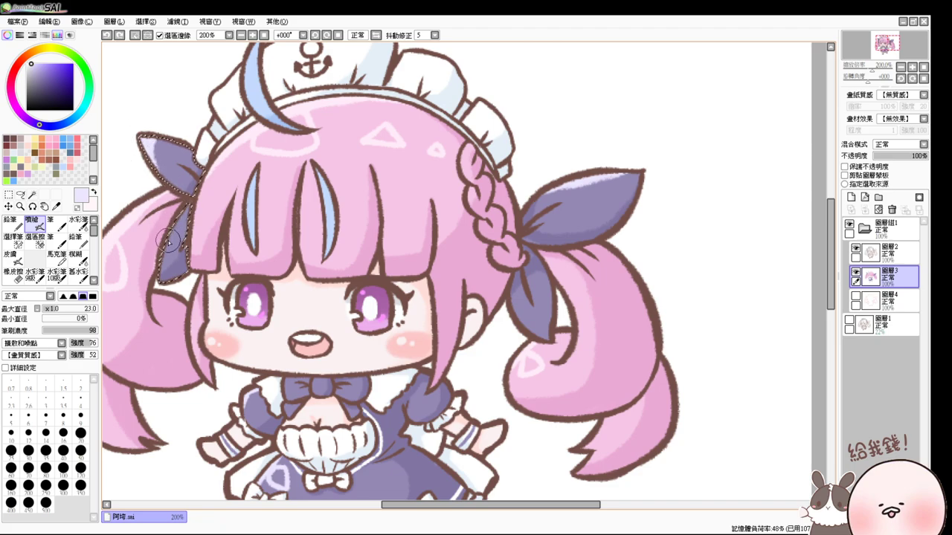
pyautogui.hotkey('ctrl', 'd')
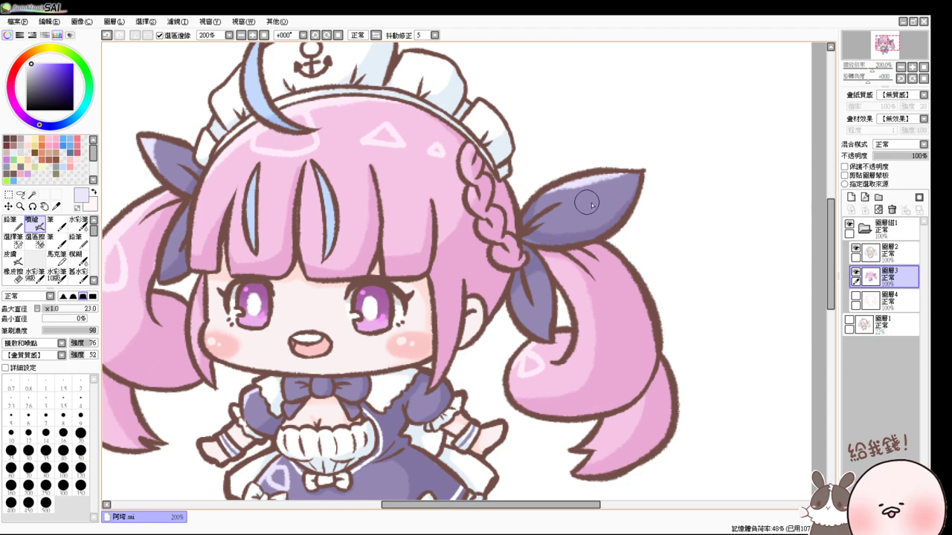
pyautogui.moveTo(586, 202)
pyautogui.mouseDown()
pyautogui.moveTo(577, 201)
pyautogui.moveTo(593, 186)
pyautogui.moveTo(604, 198)
pyautogui.mouseUp()
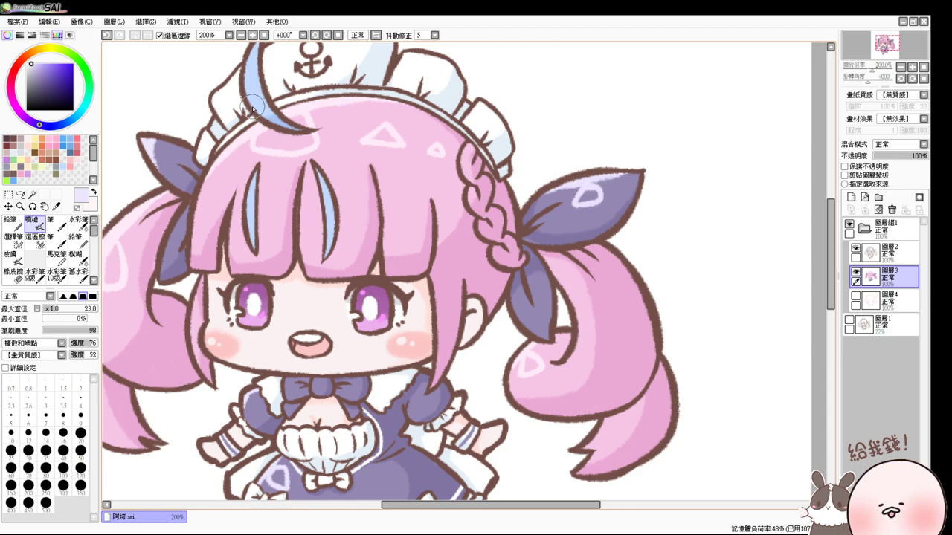
pyautogui.click(253, 35)
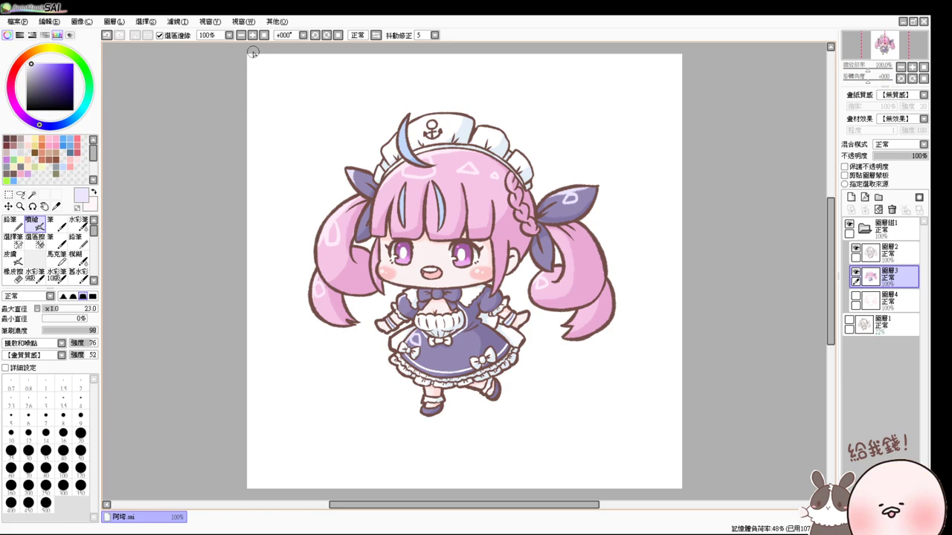
# - Compare the drawing with and without the pink glow, leaving Layer 4's glow visible and active
pyautogui.click(856, 296)
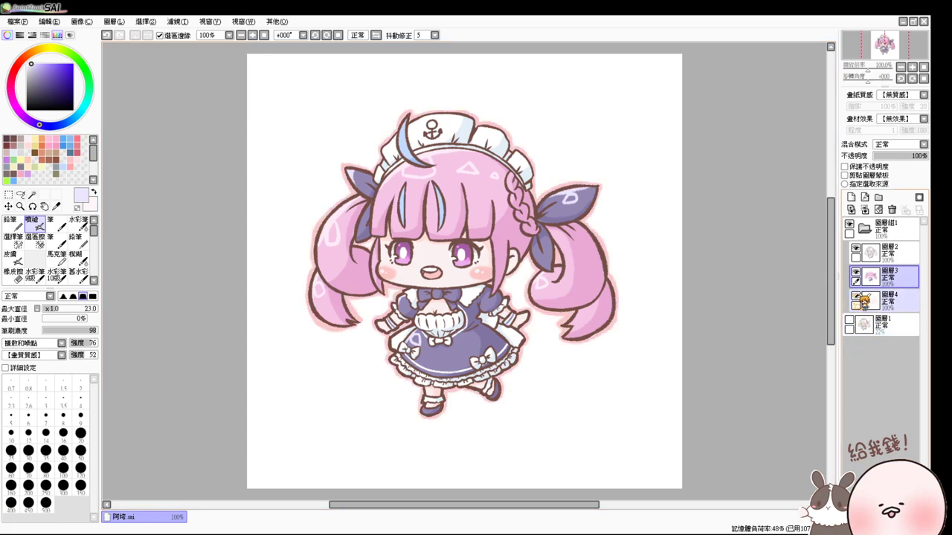
pyautogui.click(856, 296)
pyautogui.click(856, 296)
pyautogui.click(856, 296)
pyautogui.click(856, 295)
pyautogui.click(857, 295)
pyautogui.click(857, 295)
pyautogui.click(857, 294)
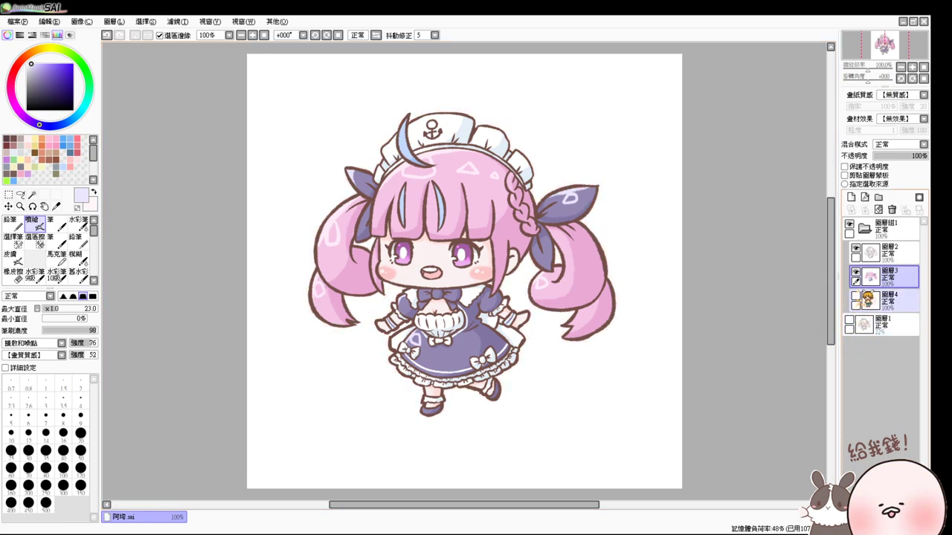
pyautogui.click(856, 296)
pyautogui.click(889, 299)
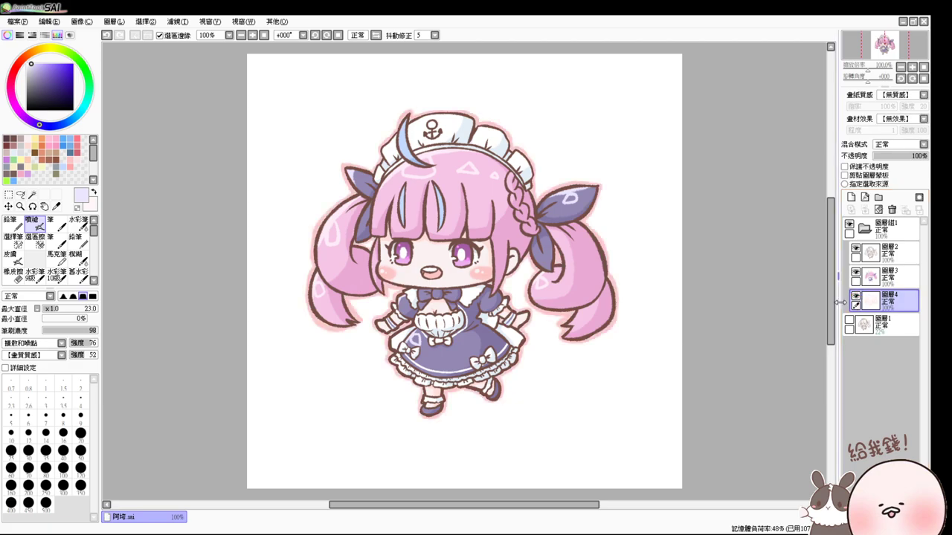
# - Zoom to 200%, pick dark brown, and add 圖層5 at the top of the layer stack
pyautogui.hotkey('ctrl', '+')
pyautogui.moveTo(520, 246); pyautogui.dragTo(473, 190)
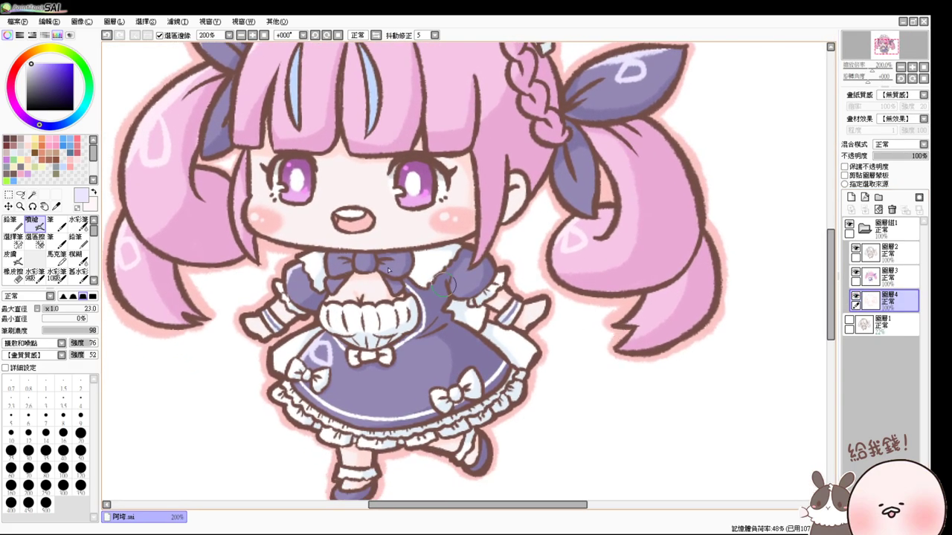
pyautogui.click(8, 138)
pyautogui.click(851, 197)
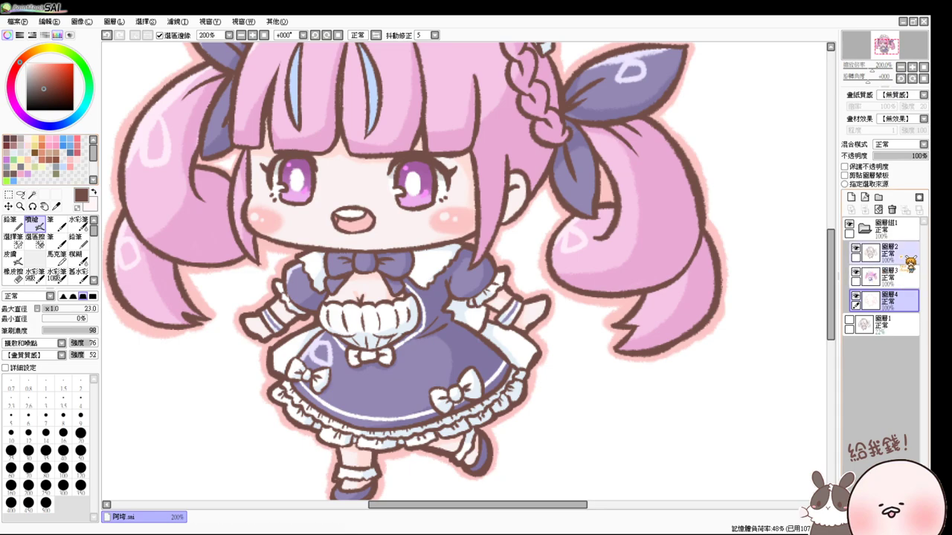
pyautogui.moveTo(885, 296); pyautogui.dragTo(885, 250)
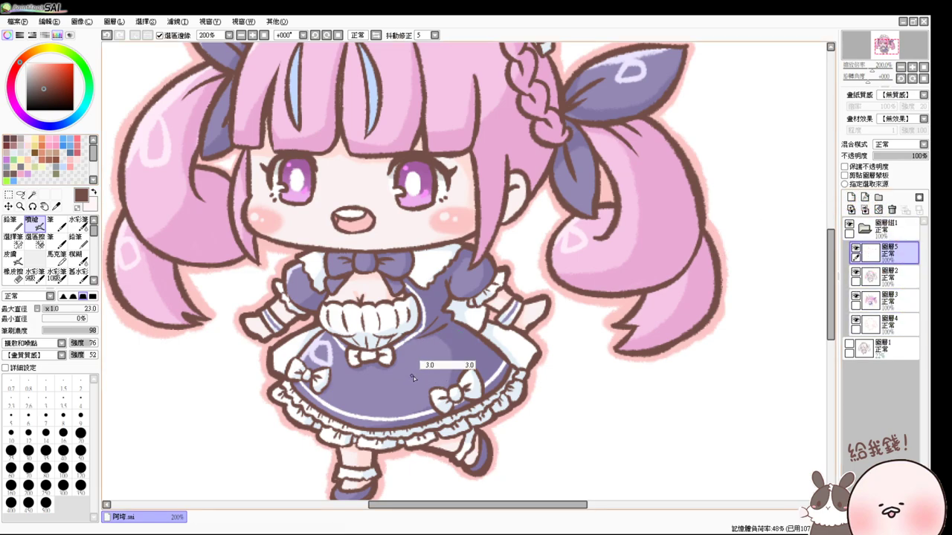
# - Set the brush to size 3, undo the stray brown stroke, and sign the lower right skirt
pyautogui.press('1')
pyautogui.hotkey('ctrl', 'z')
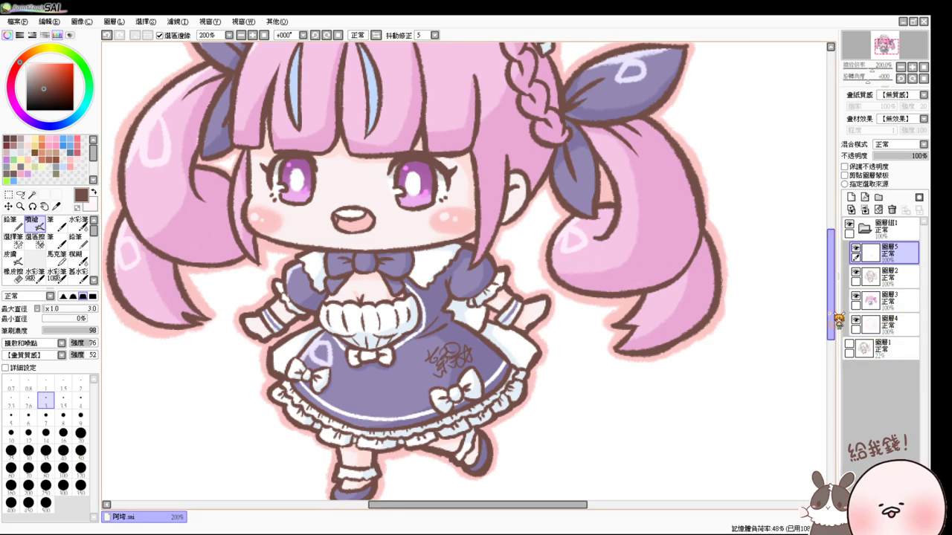
pyautogui.moveTo(838, 320); pyautogui.dragTo(838, 309)
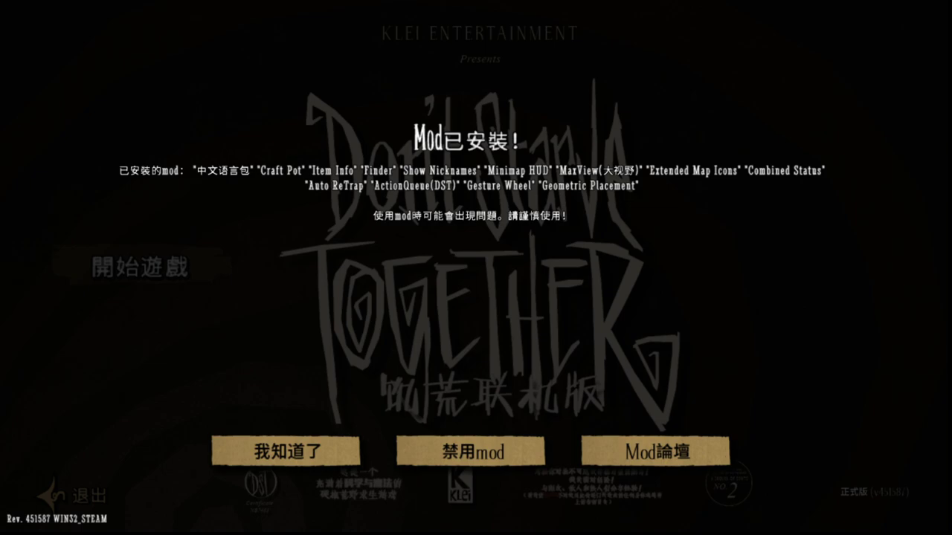
# - Dismiss the mods-installed notice with 我知道了 and go to 創建世界 to list saved worlds
pyautogui.click(271, 450)
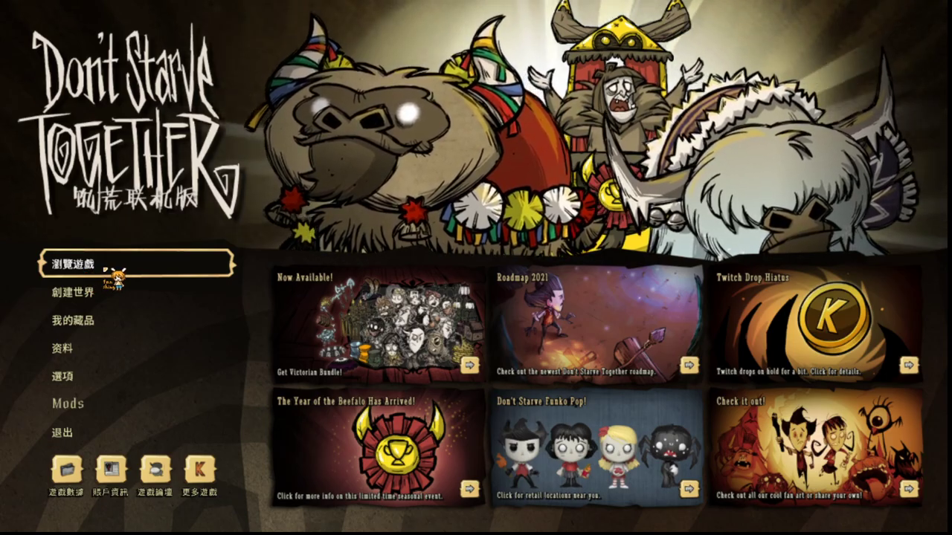
pyautogui.click(112, 295)
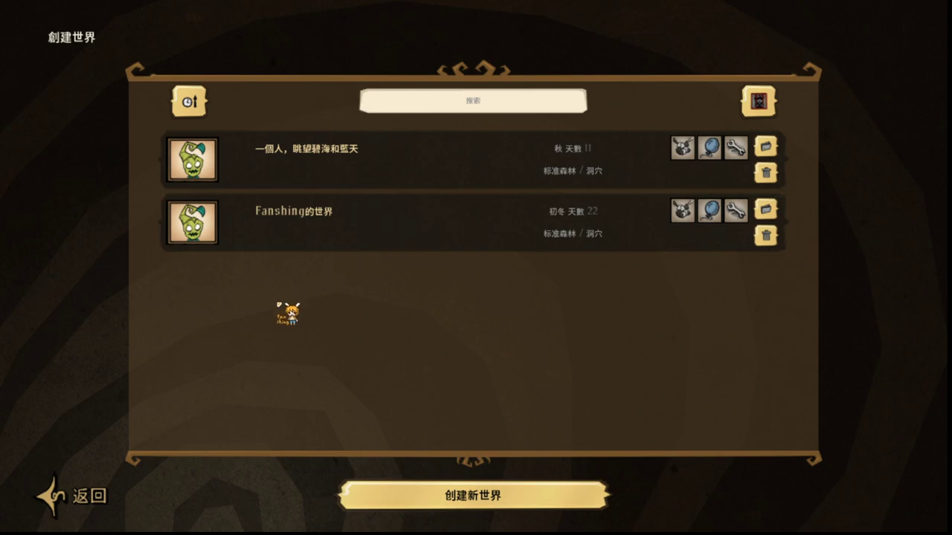
# - Start a new 交際 world set to 僅好友 and 無盡 mode with a server password, and view its mods
pyautogui.click(548, 484)
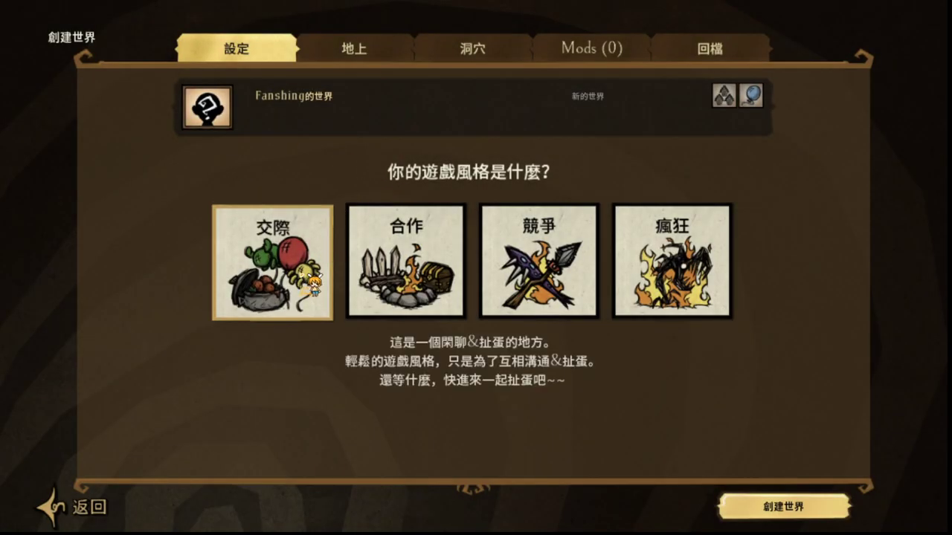
pyautogui.click(338, 210)
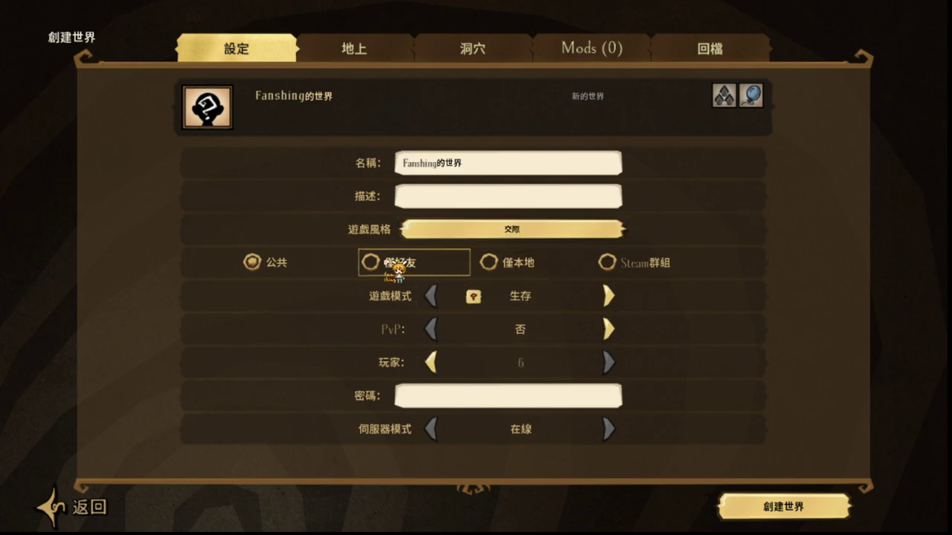
pyautogui.click(370, 264)
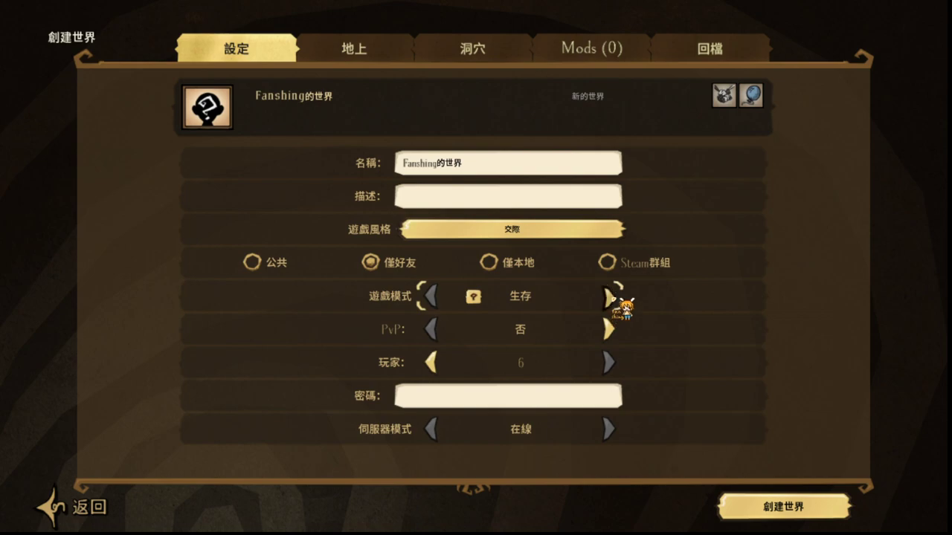
pyautogui.click(610, 301)
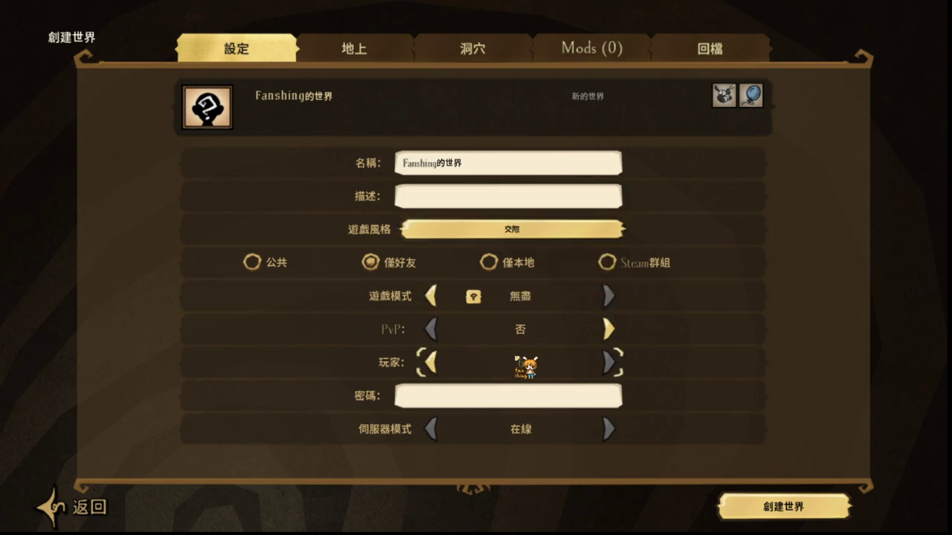
pyautogui.click(500, 401)
pyautogui.write('1234')
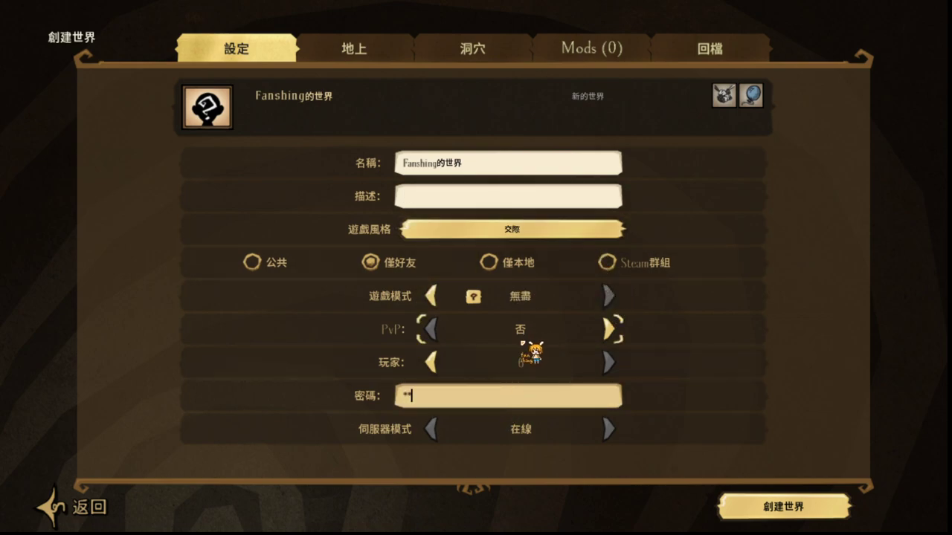
pyautogui.click(605, 54)
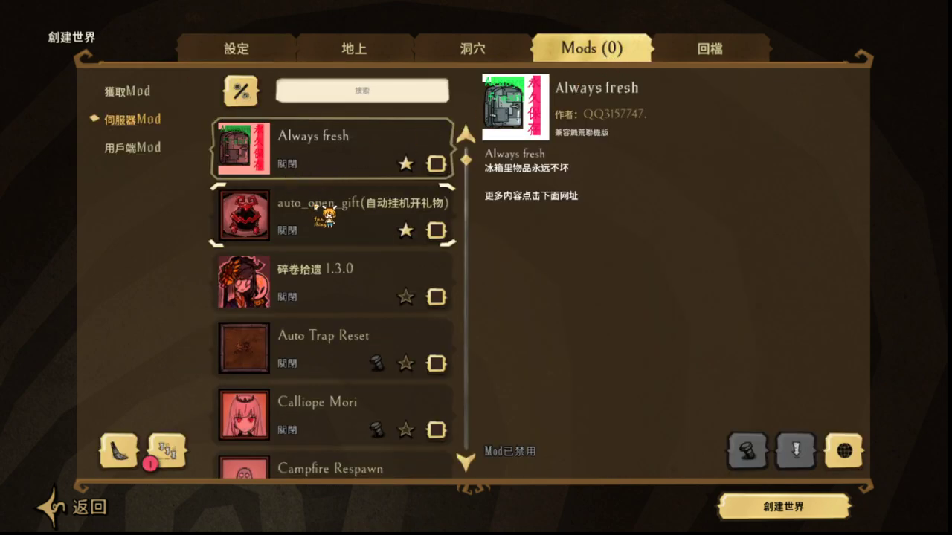
# - Enable the DST PickyPickyPicky mod in the server mod list
pyautogui.scroll(-2, 330, 219)
pyautogui.scroll(-9, 350, 222)
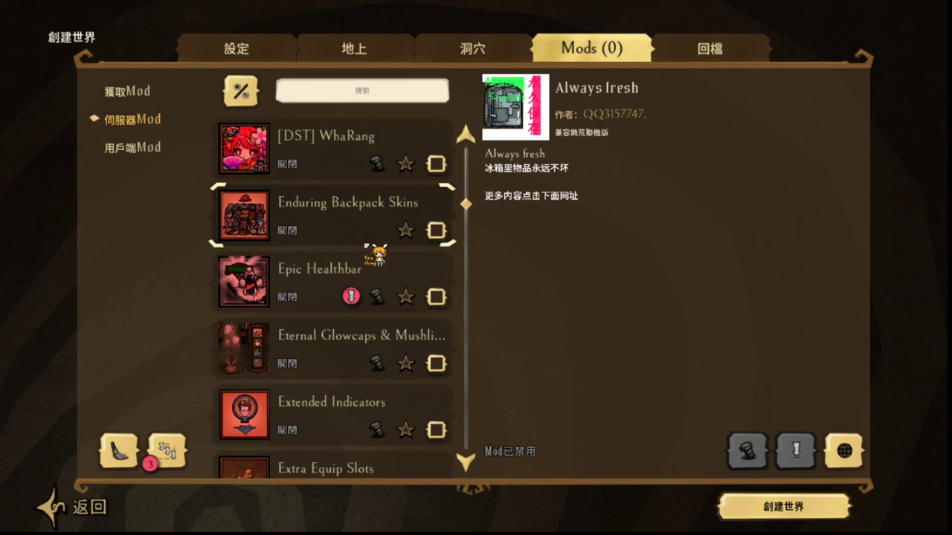
pyautogui.scroll(3, 375, 261)
pyautogui.click(437, 362)
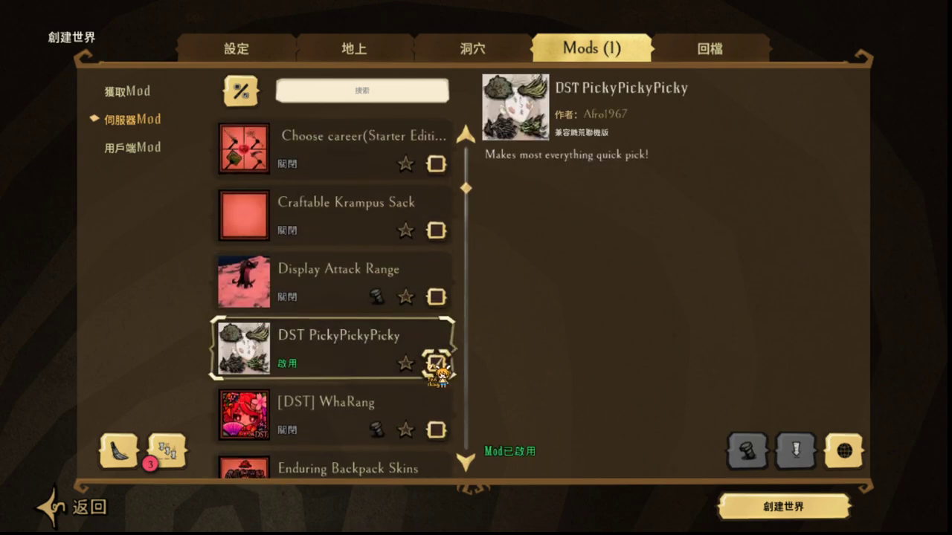
# - Enable the Packbox(modified) mod further down the list
pyautogui.scroll(-8, 375, 350)
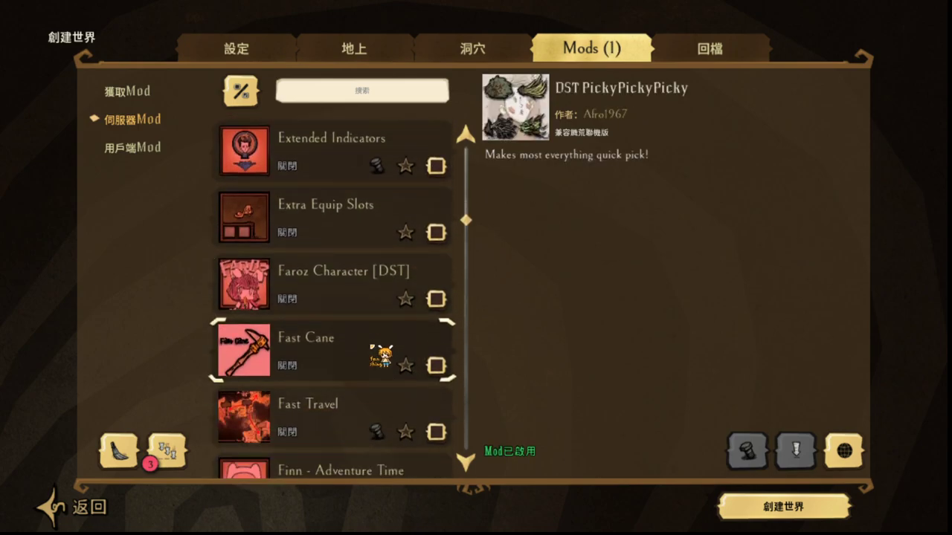
pyautogui.scroll(-1, 381, 355)
pyautogui.scroll(-2, 381, 355)
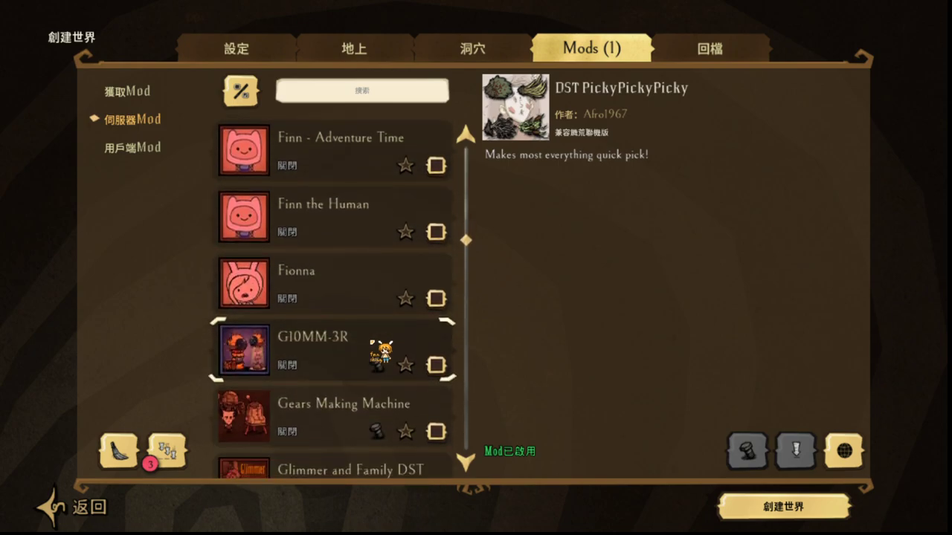
pyautogui.scroll(-2, 382, 347)
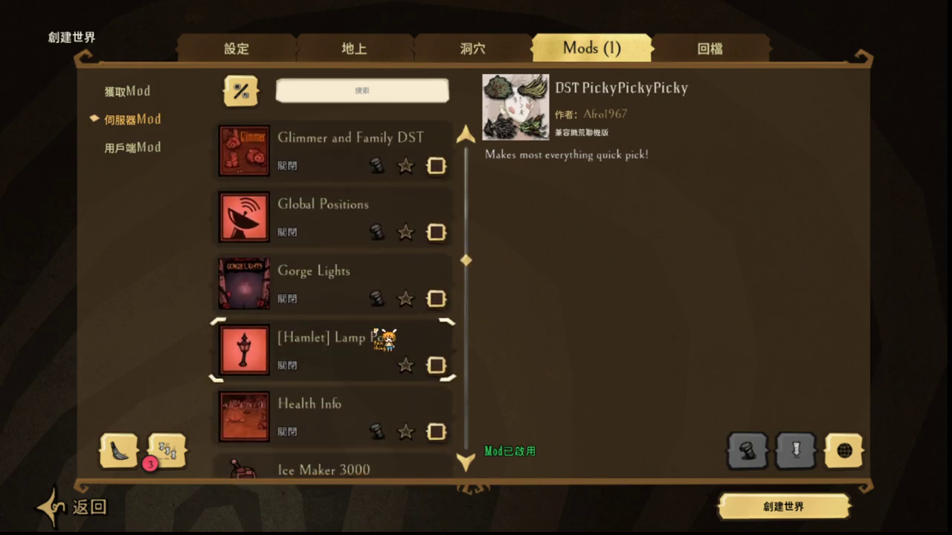
pyautogui.scroll(-9, 383, 339)
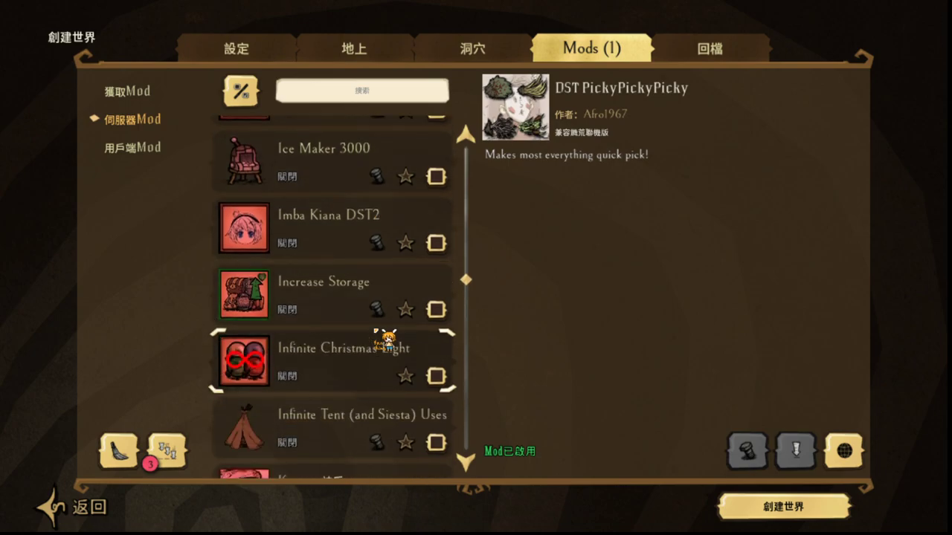
pyautogui.scroll(-3, 385, 339)
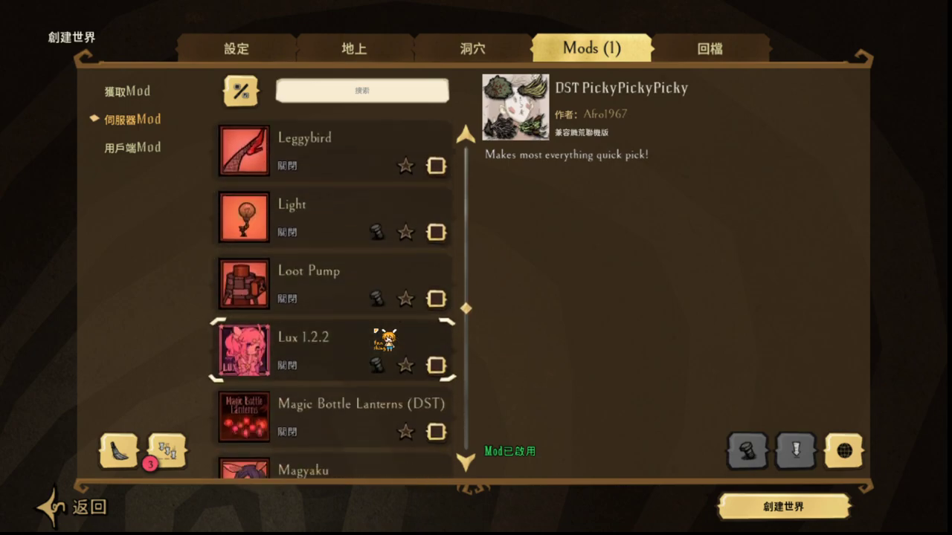
pyautogui.scroll(-8, 384, 340)
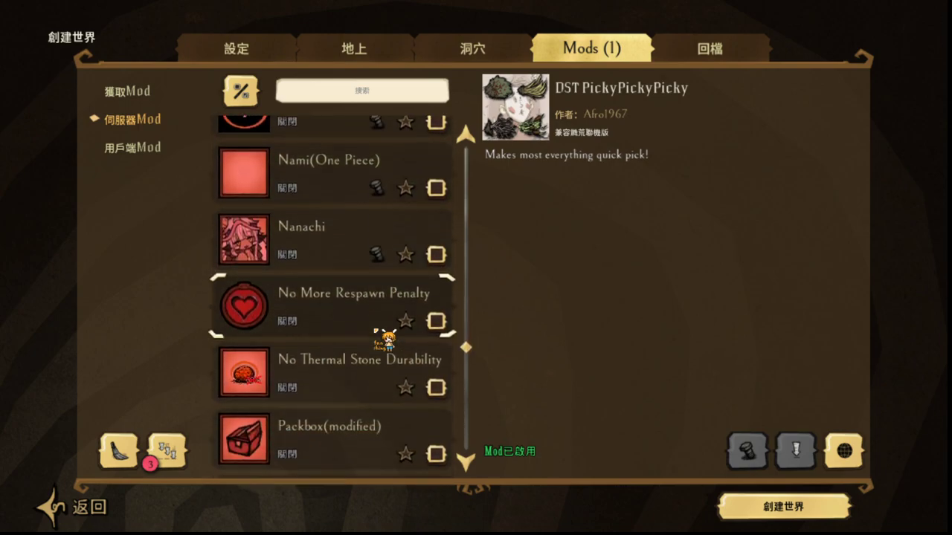
pyautogui.scroll(-5, 385, 339)
pyautogui.scroll(2, 387, 335)
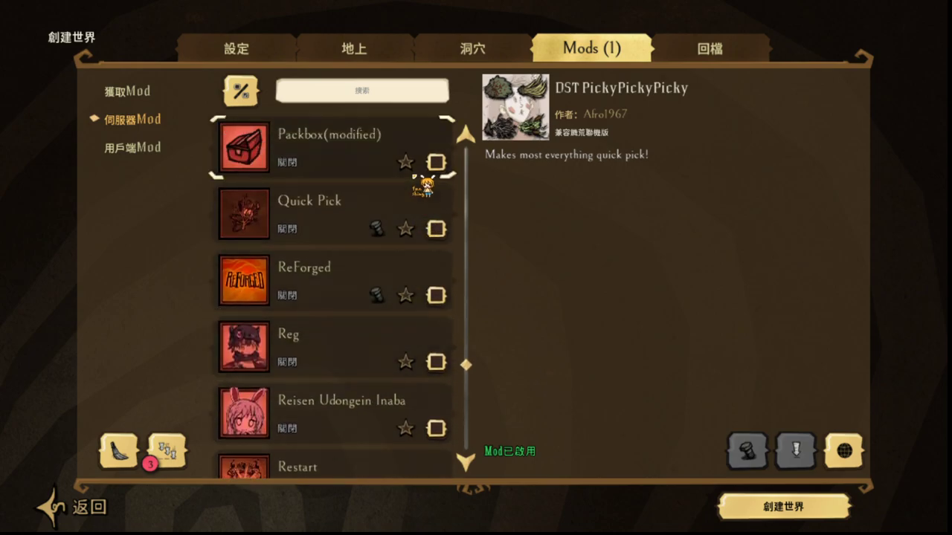
pyautogui.click(437, 163)
# - Enable the Saitama(P)(One Punch Man) and Wormhole Marks mods, then create the world
pyautogui.scroll(-5, 320, 333)
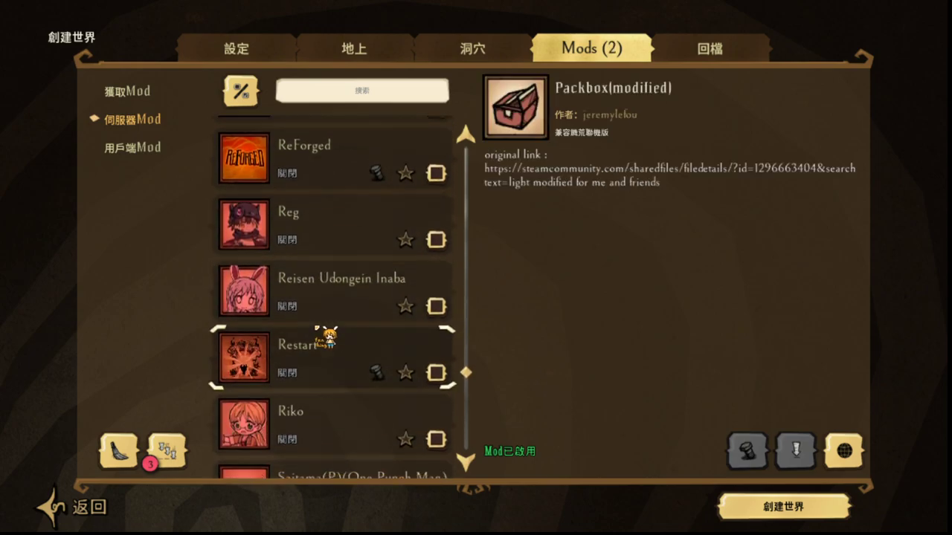
pyautogui.scroll(-3, 325, 336)
pyautogui.scroll(3, 266, 394)
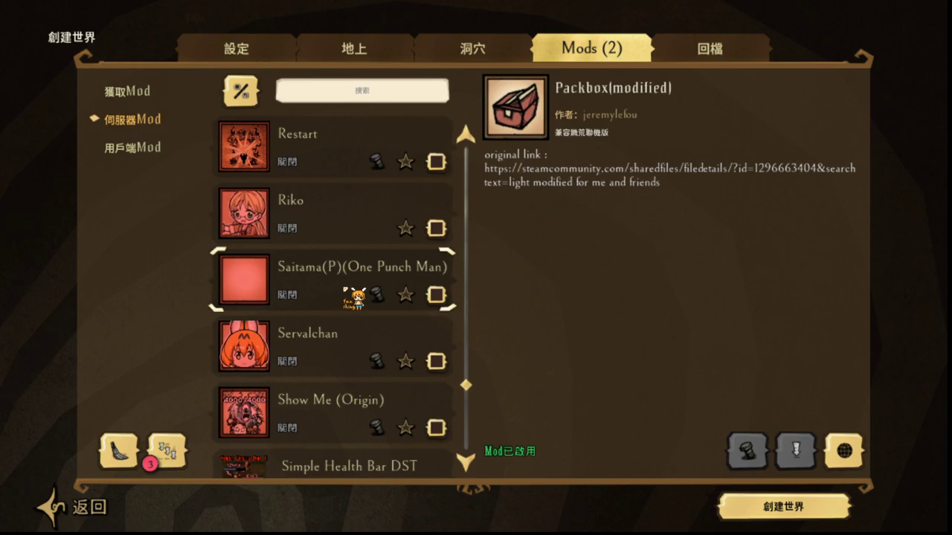
pyautogui.click(439, 296)
pyautogui.scroll(-4, 298, 349)
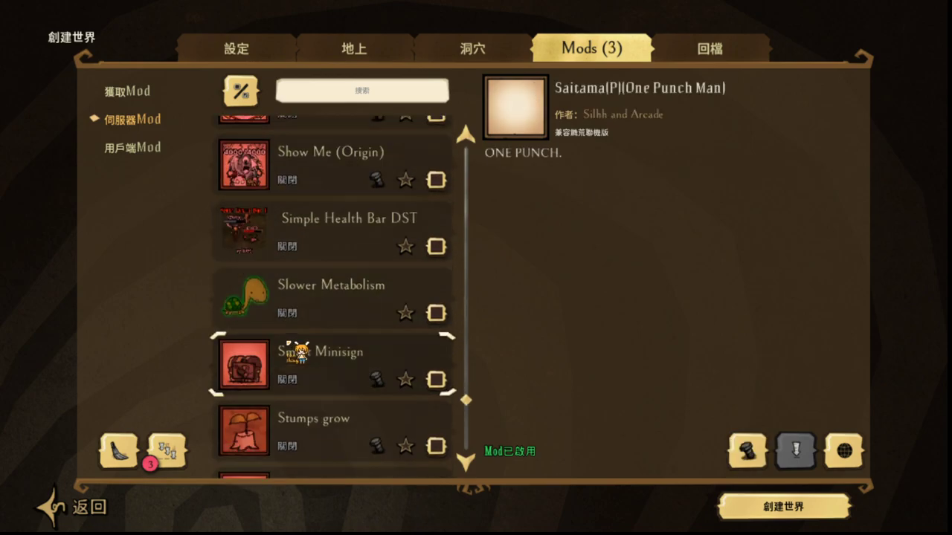
pyautogui.scroll(-10, 305, 351)
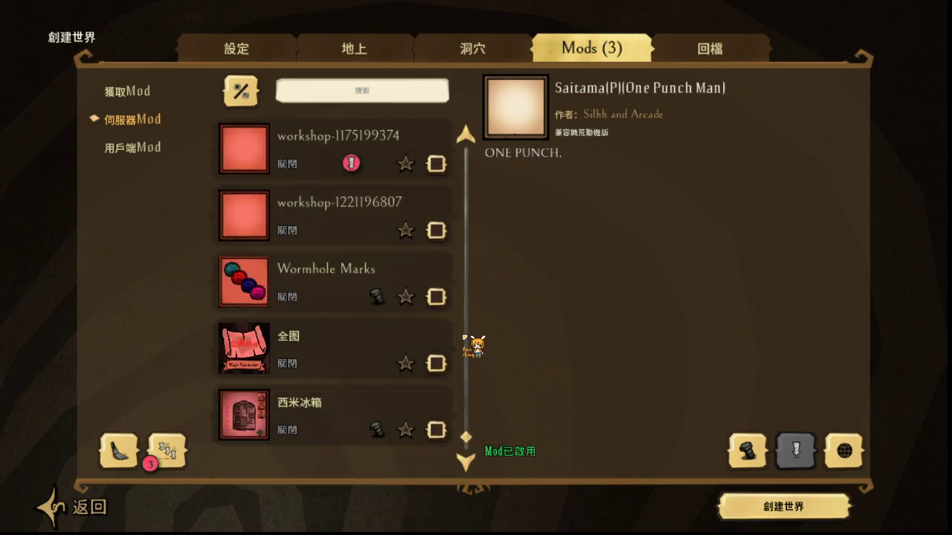
pyautogui.click(439, 297)
pyautogui.click(799, 517)
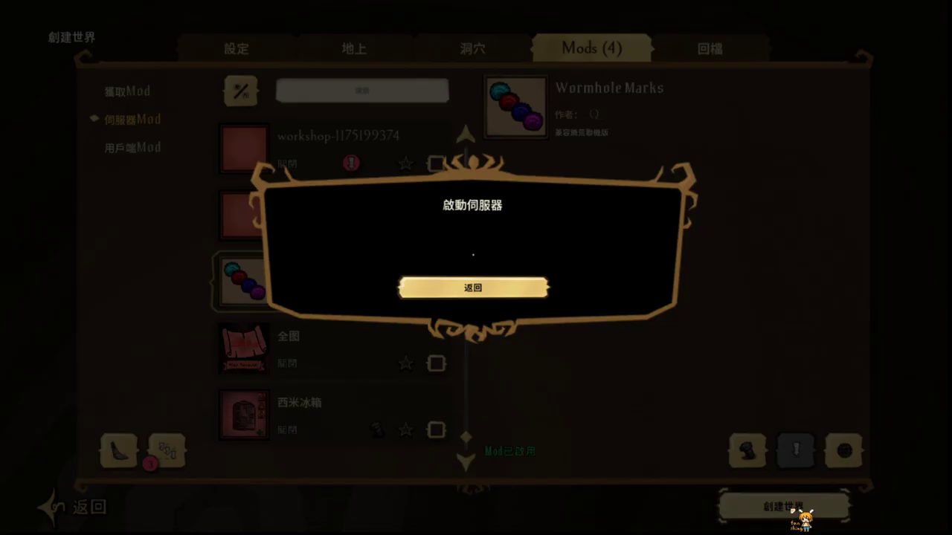